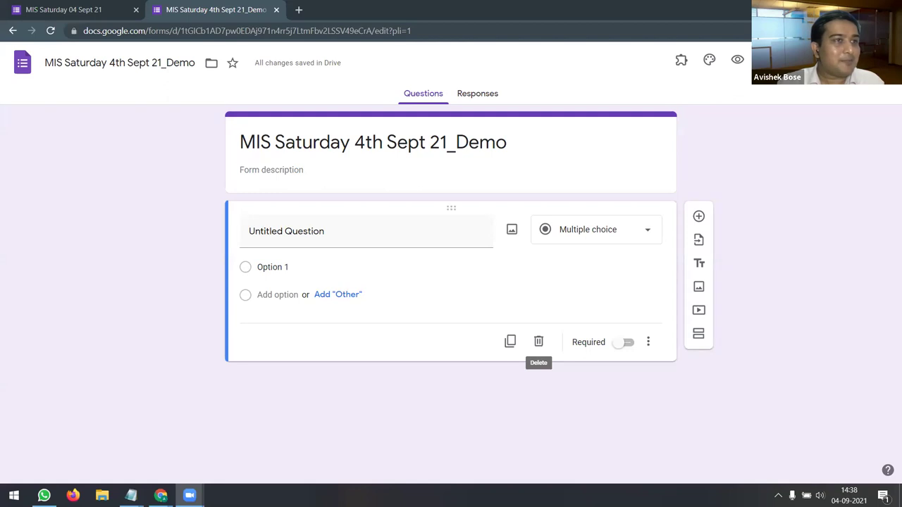
Step: Open the older MIS Saturday 04 Sept 21 form in the editor and view its responses
left_click(77, 18)
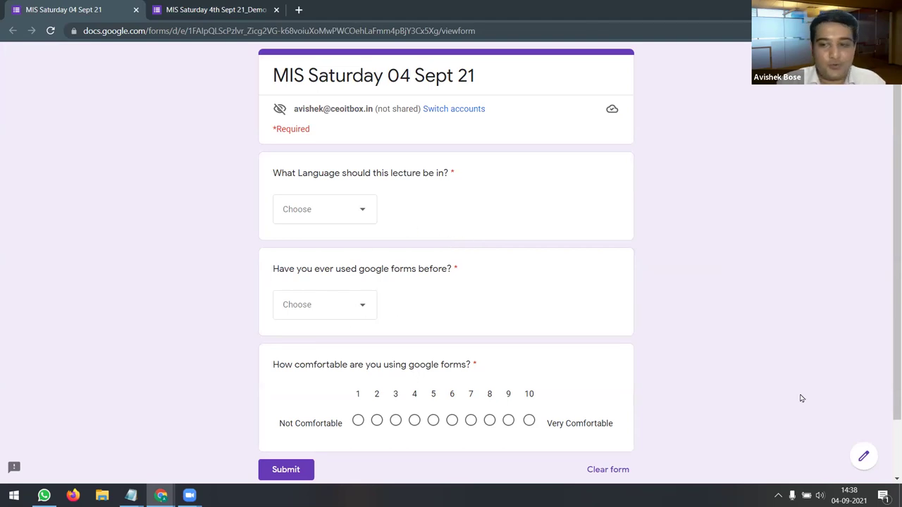
left_click(862, 456)
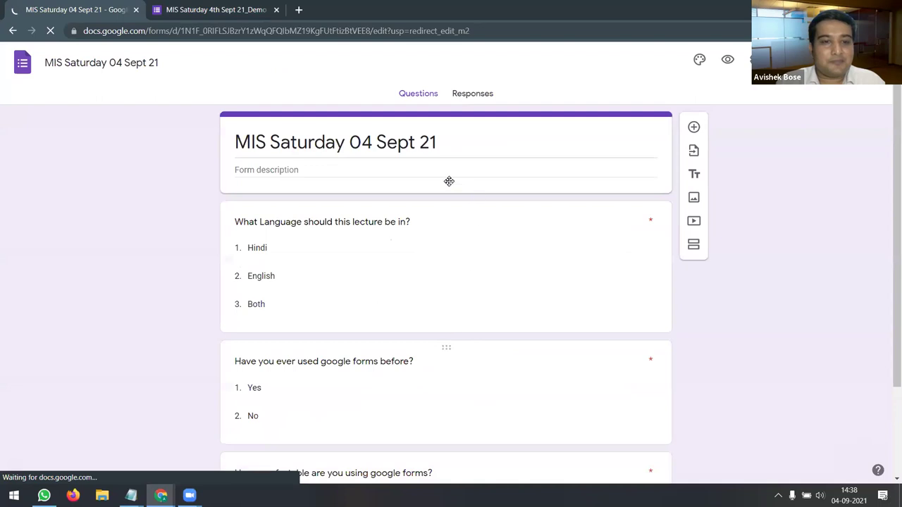
left_click(484, 93)
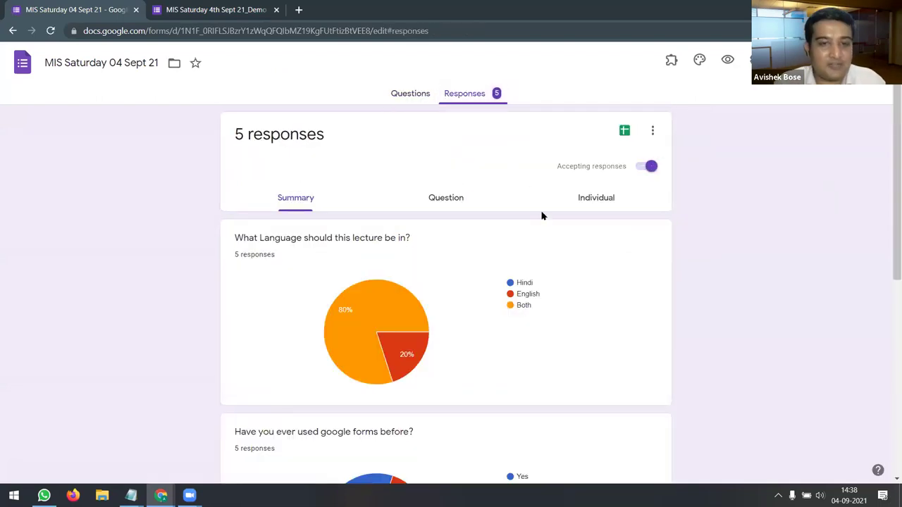
Step: Review the 5-response summary charts for each question, then switch to the Demo form
scroll(522, 220, "down", 1)
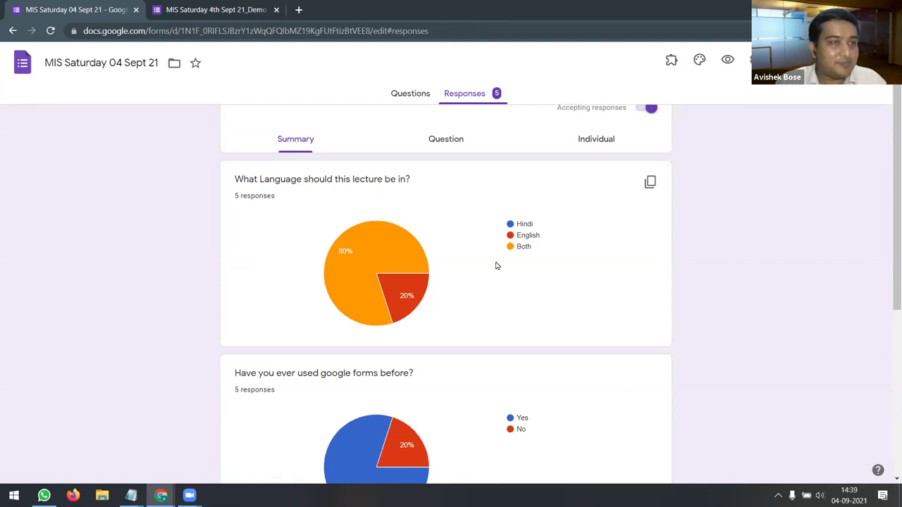
scroll(495, 266, "down", 2)
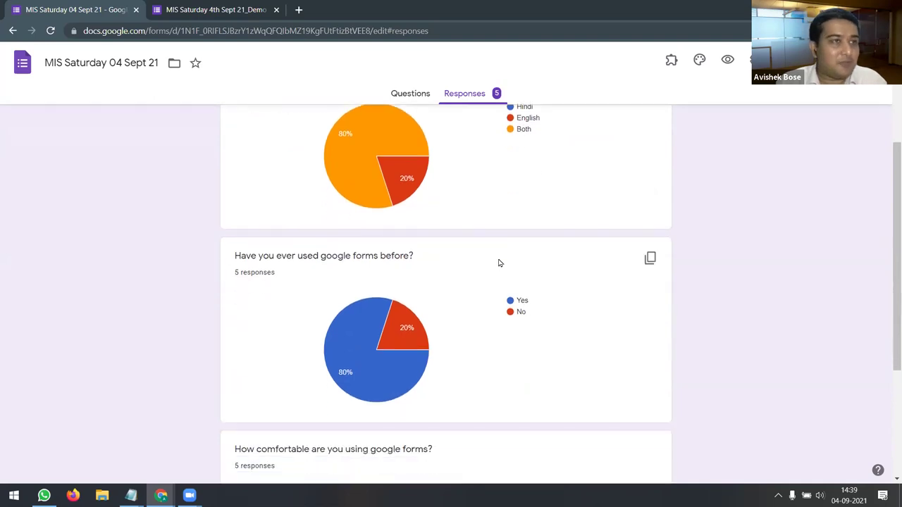
scroll(498, 262, "up", 1)
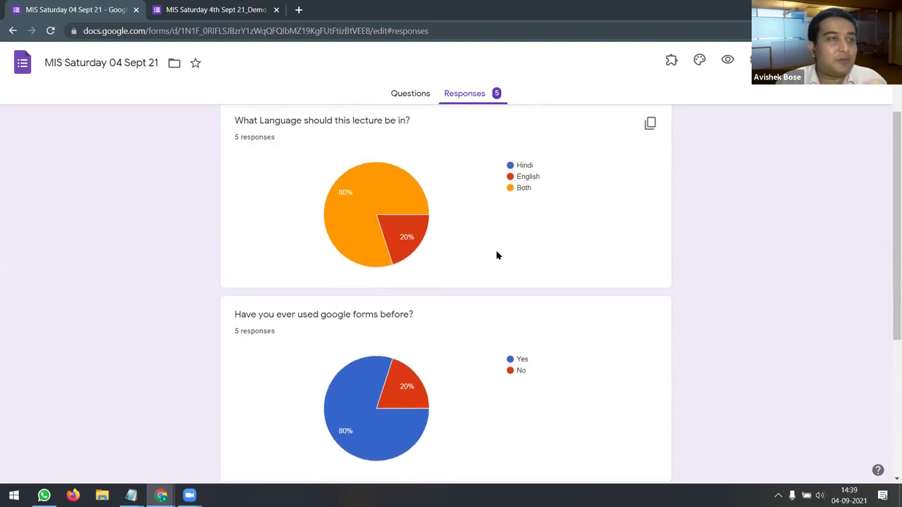
scroll(496, 255, "down", 2)
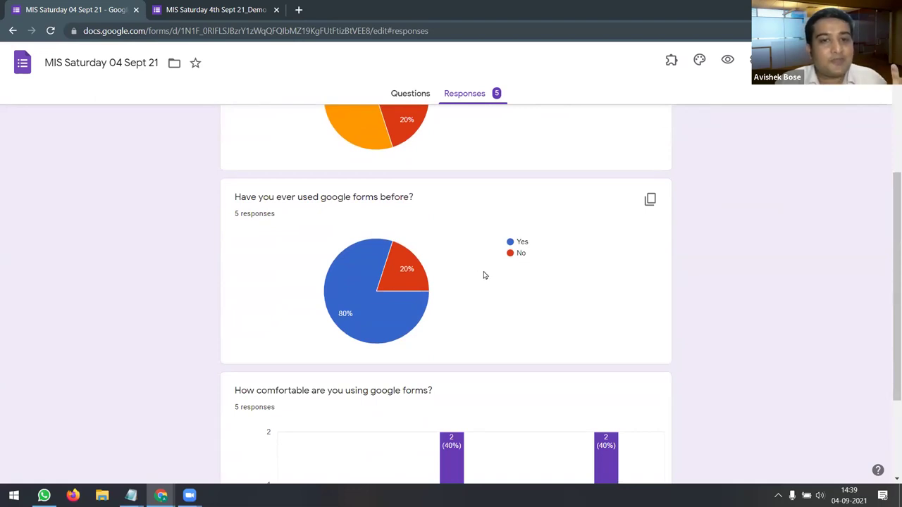
scroll(485, 273, "down", 2)
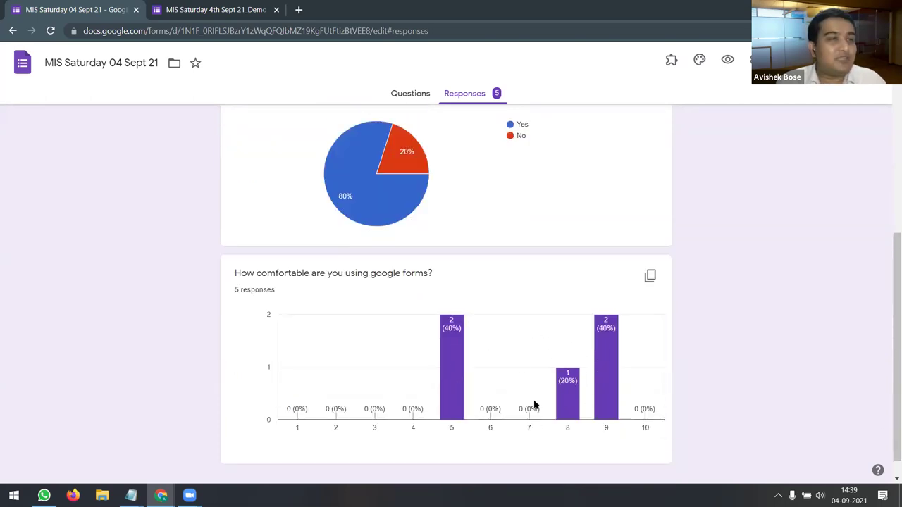
scroll(532, 406, "up", 2)
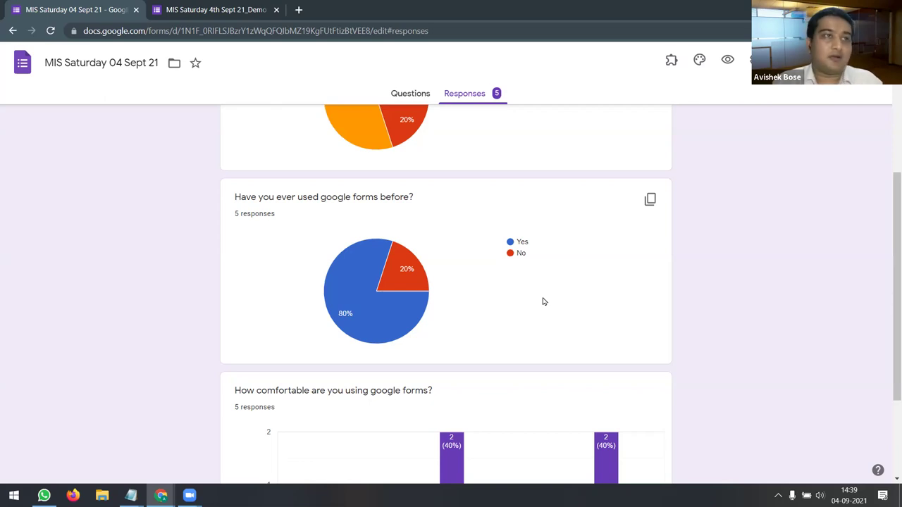
left_click(206, 9)
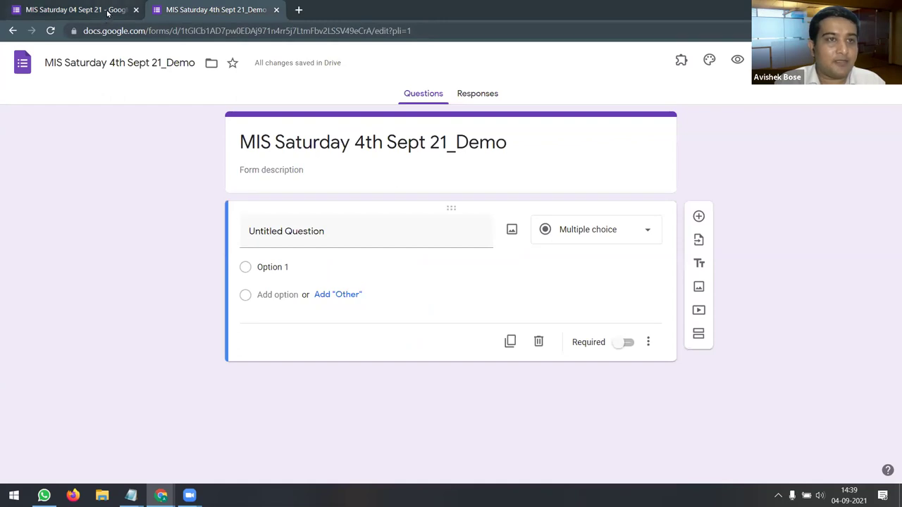
Step: Close the MIS Saturday 04 Sept 21 form and create a blank form via forms.new
left_click(107, 10)
left_click(135, 10)
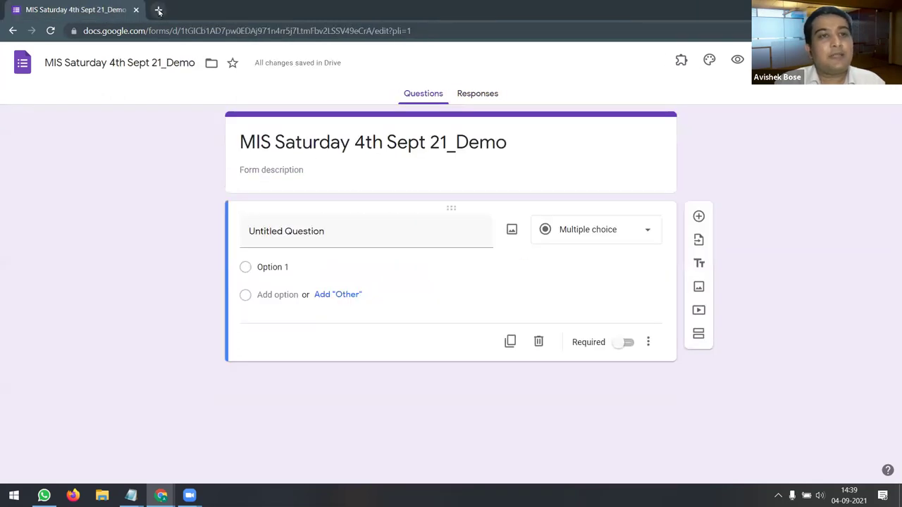
left_click(157, 9)
left_click(214, 31)
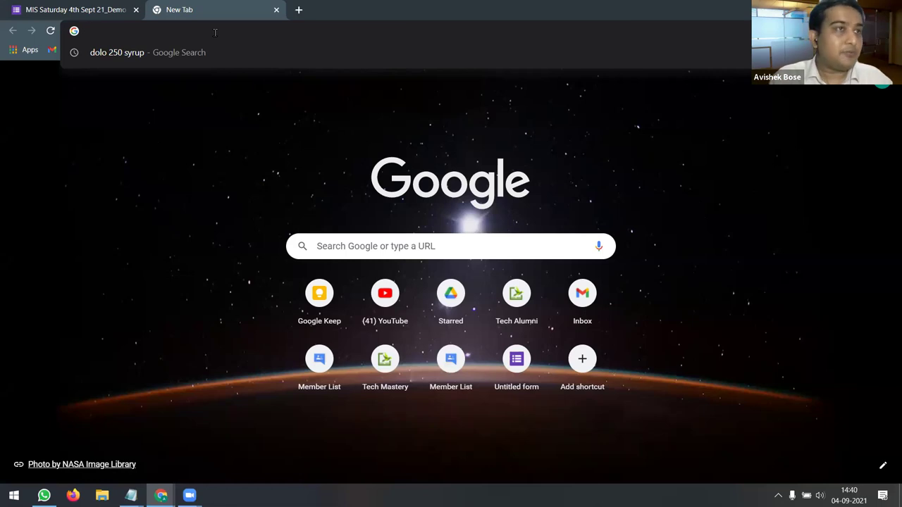
type("forms.new")
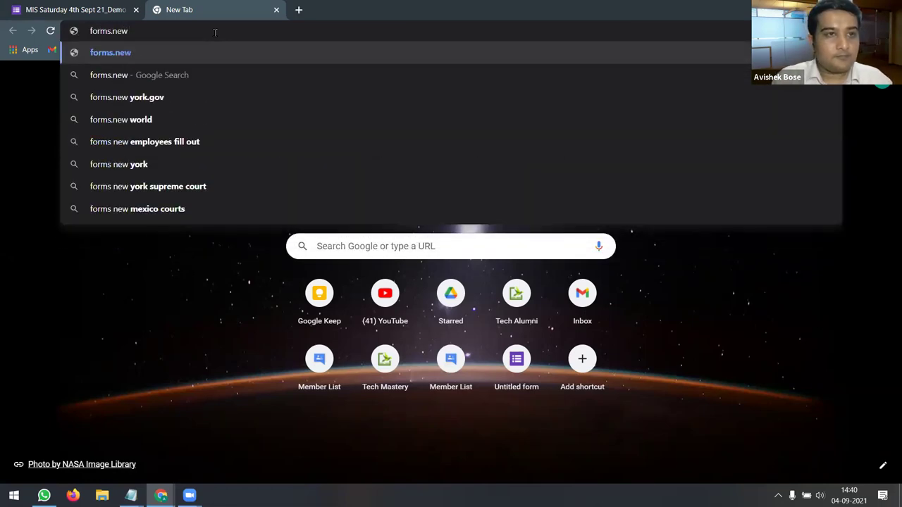
key("Return")
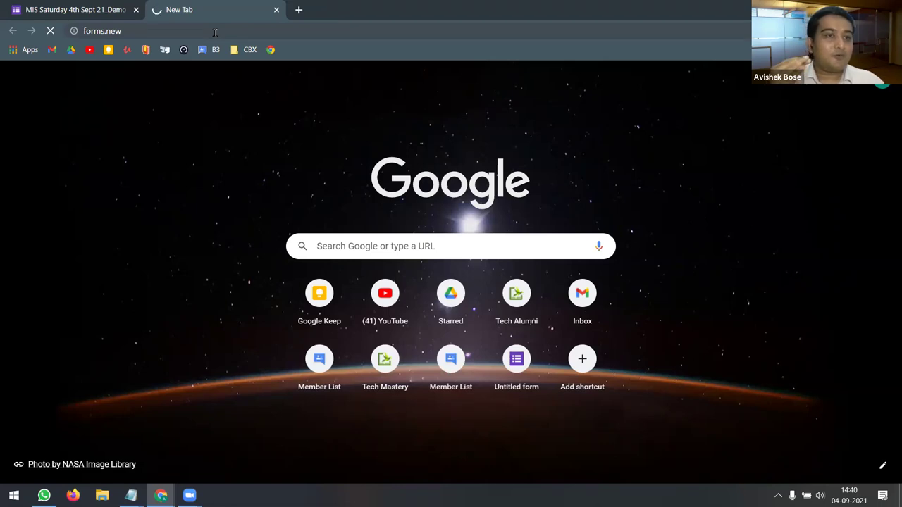
key("F5")
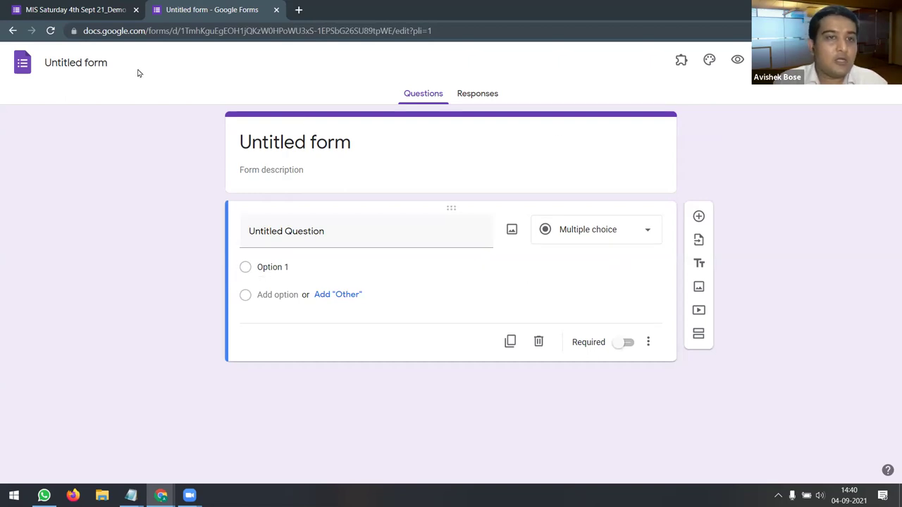
Step: Close the extra Untitled form and select the Demo form's title, question and description fields
left_click(67, 64)
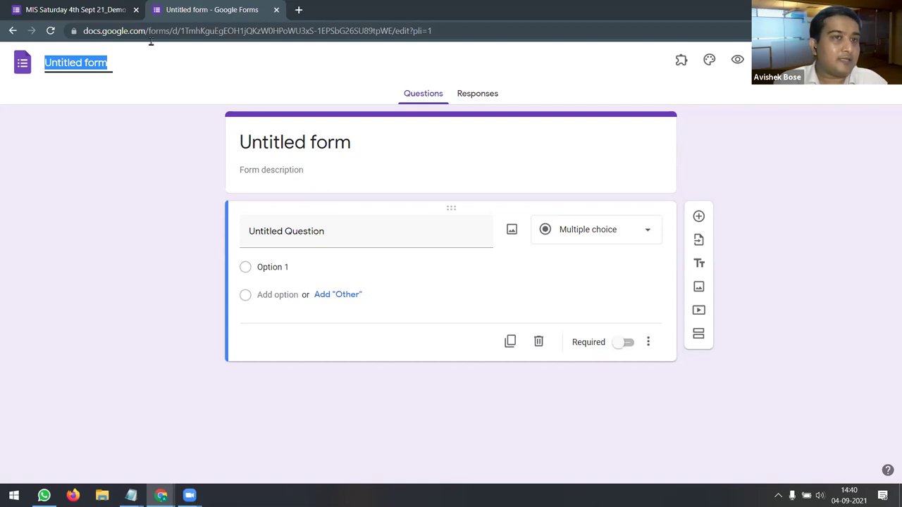
left_click(277, 10)
left_click(125, 63)
left_click_drag(58, 63, 110, 63)
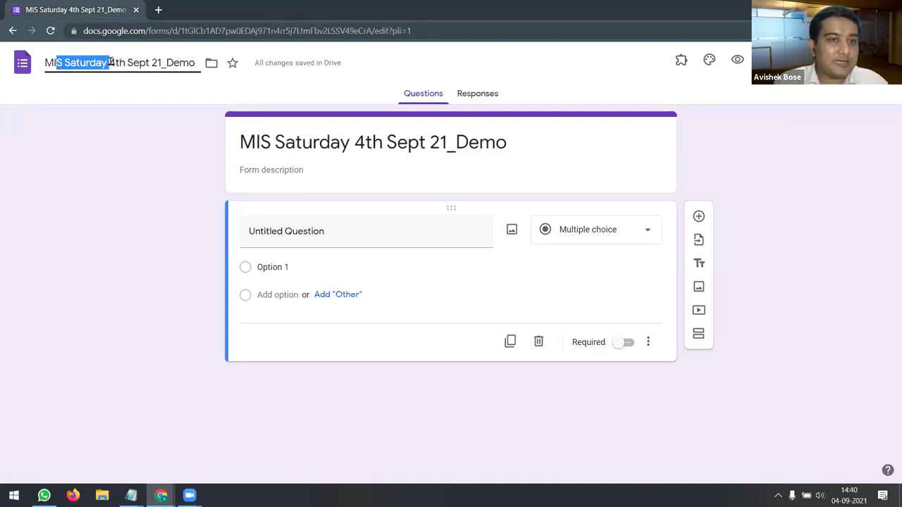
left_click_drag(241, 143, 509, 143)
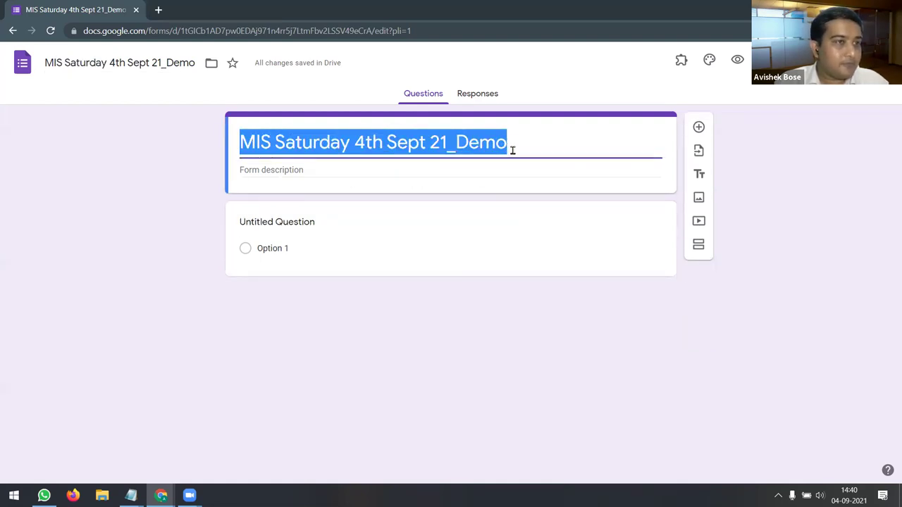
left_click(190, 495)
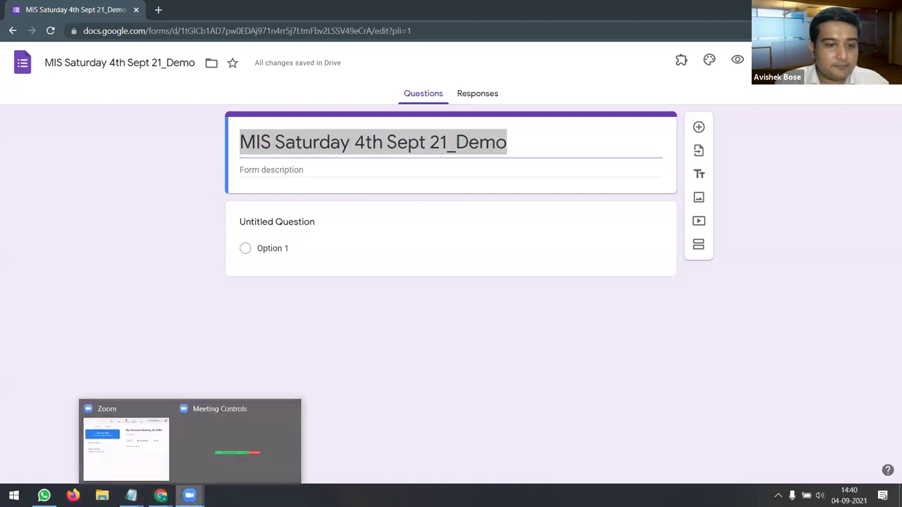
left_click(253, 469)
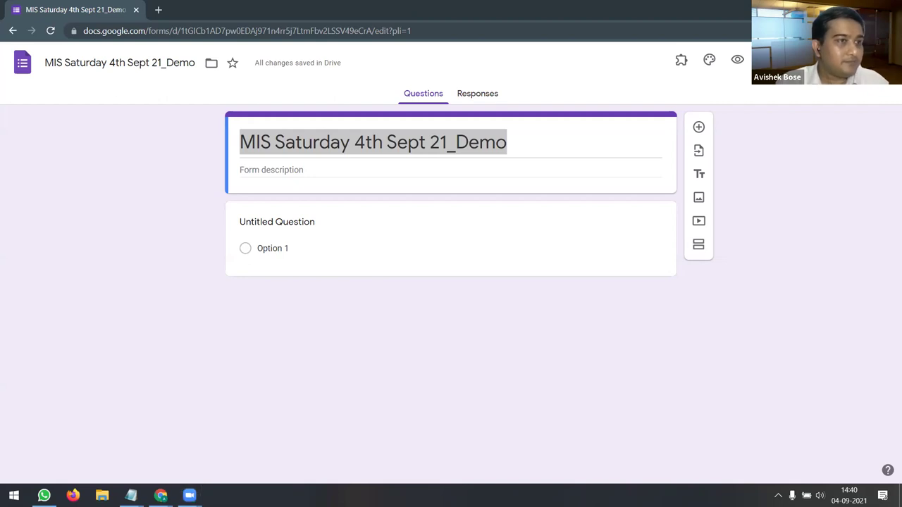
left_click(386, 231)
left_click(332, 173)
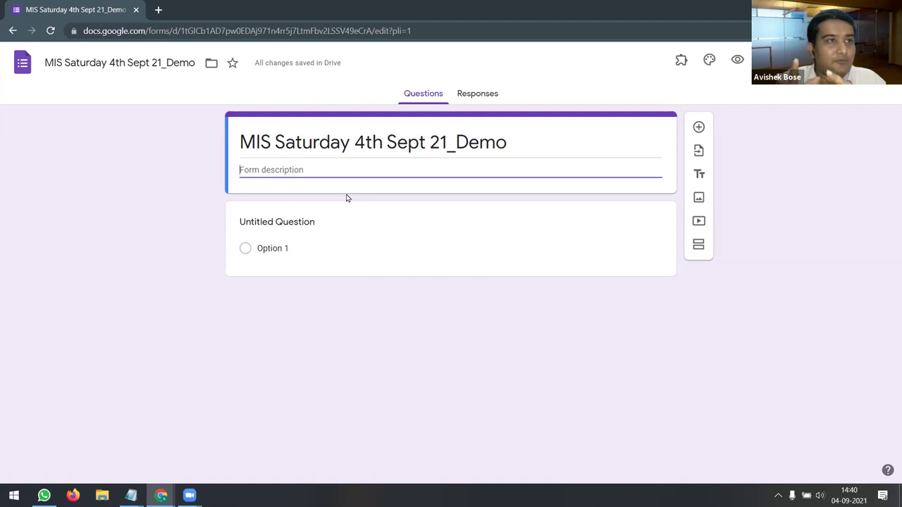
Step: Check the Demo form's Responses tab, showing 0 responses, and its more-options menu
left_click(482, 96)
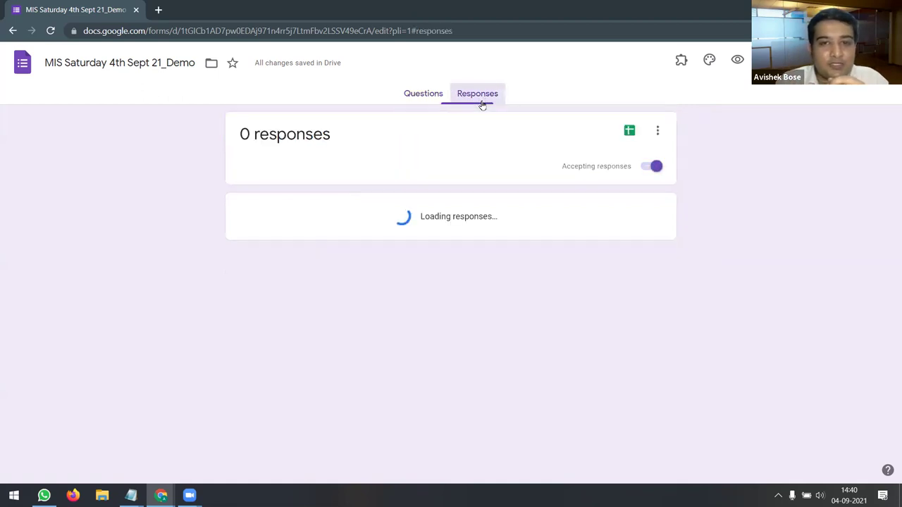
left_click(656, 132)
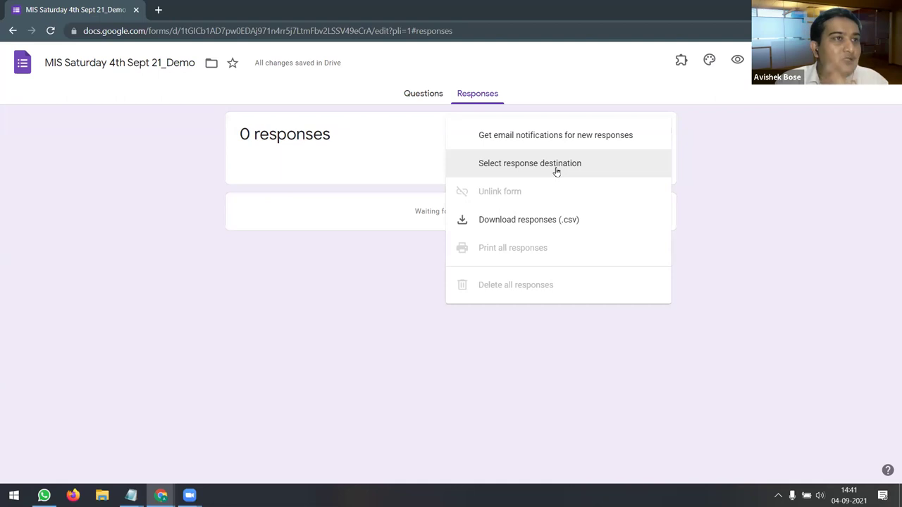
left_click(365, 222)
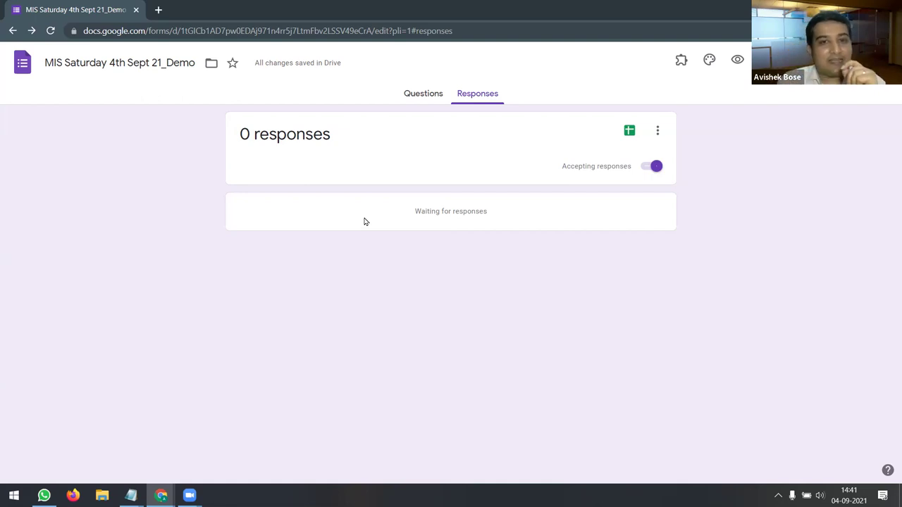
Step: Return to the Demo form's Questions tab
left_click(420, 96)
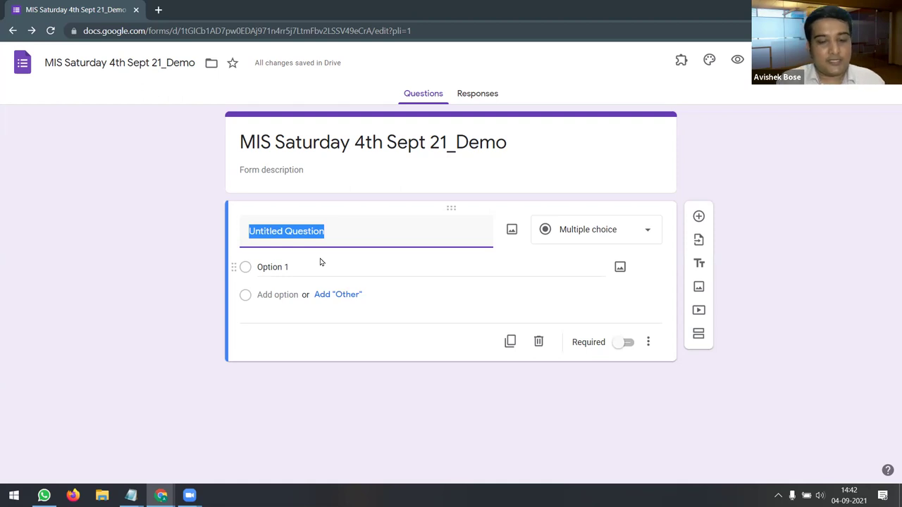
Step: Title the first question 'What is your name?'
type("What y")
key("BackSpace")
type("is your name")
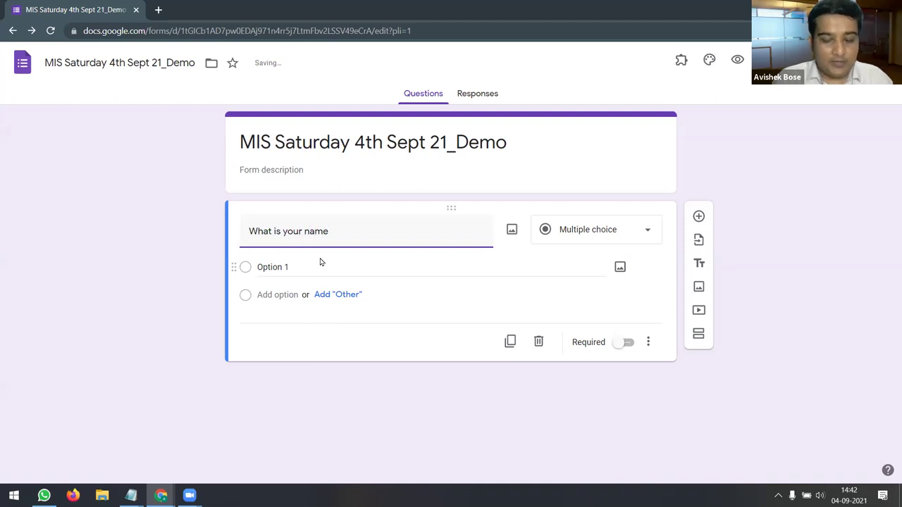
type("?")
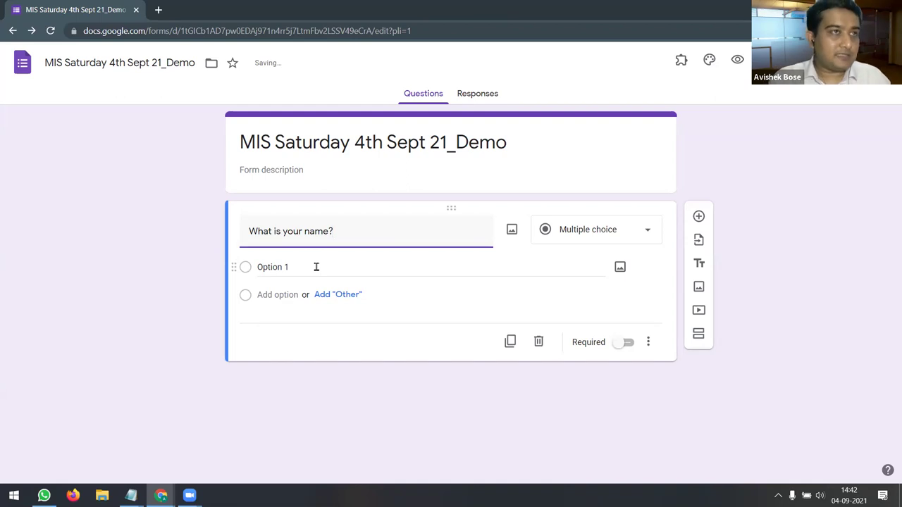
left_click(638, 236)
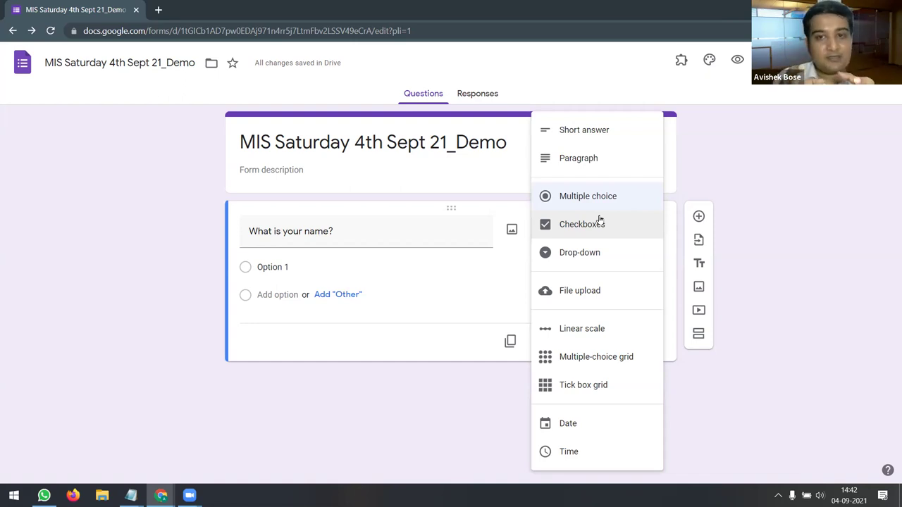
Step: Keep the 'What is your name?' question as a Short answer type
left_click(602, 136)
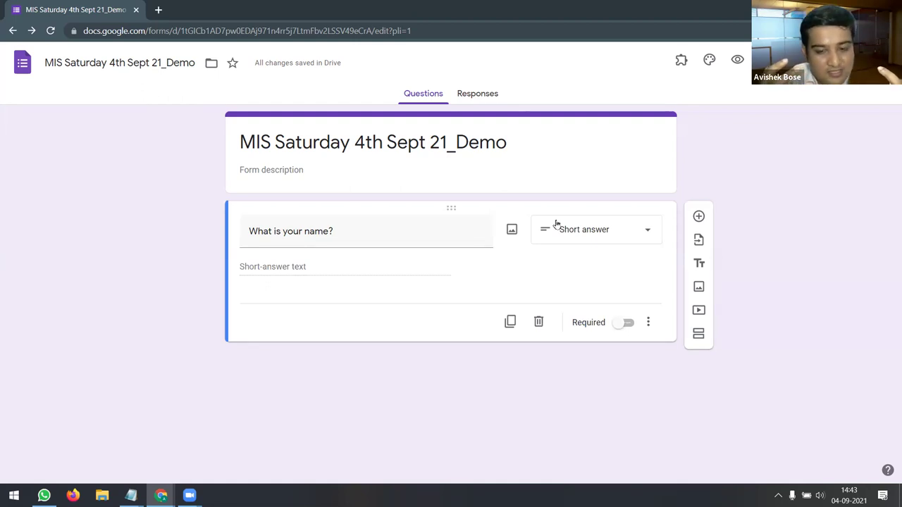
left_click(647, 225)
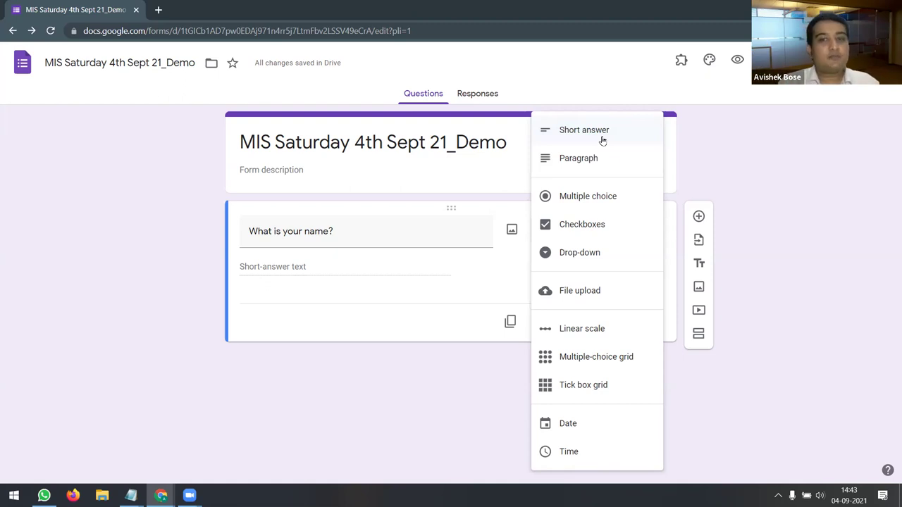
left_click(390, 315)
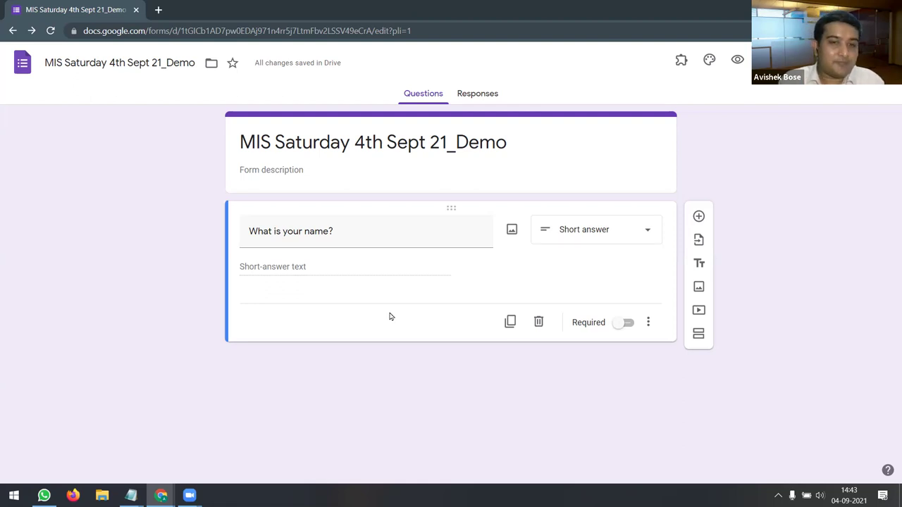
left_click(360, 234)
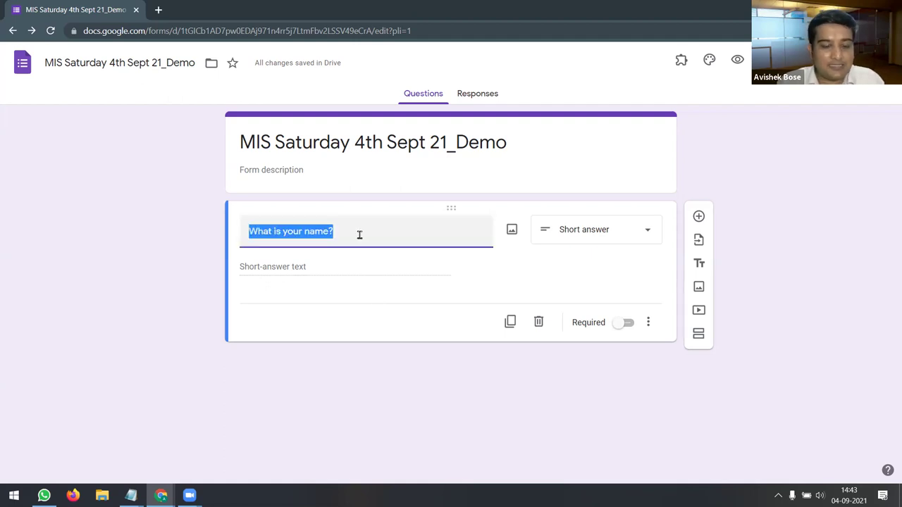
Step: Rename the question 'First Name', duplicate it, and retitle the copy 'Last Name'
type("First Name")
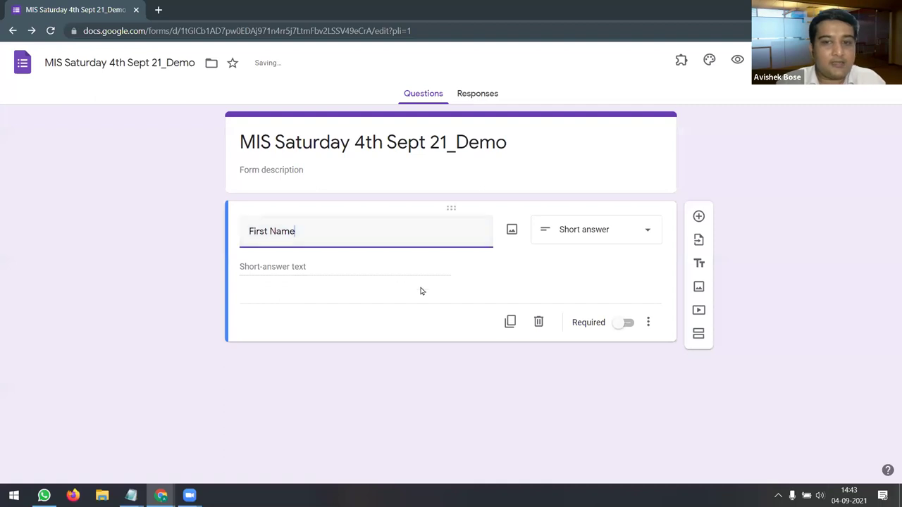
left_click(510, 322)
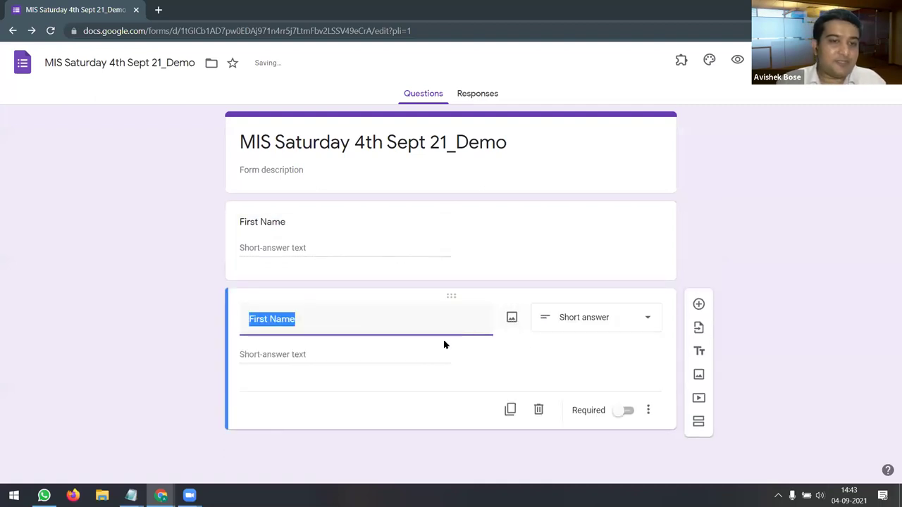
left_click(272, 318)
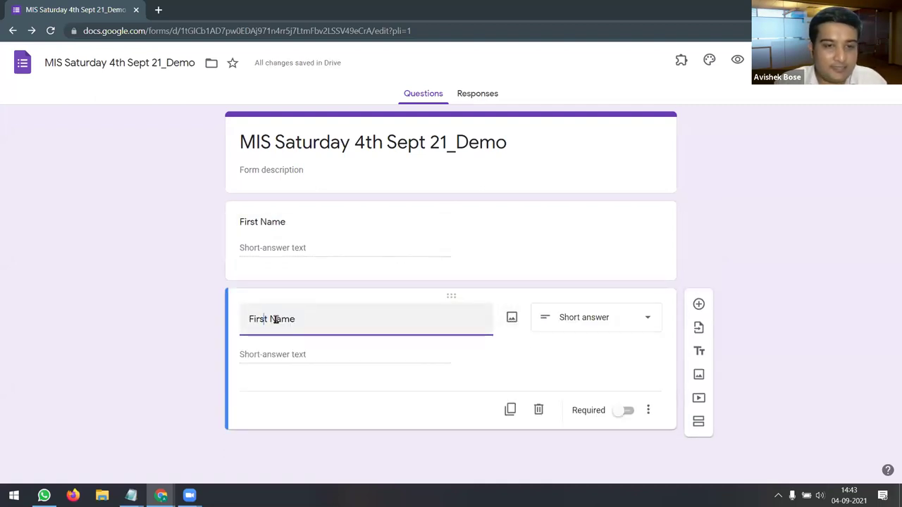
left_click_drag(265, 319, 231, 323)
type("Last")
left_click(276, 384)
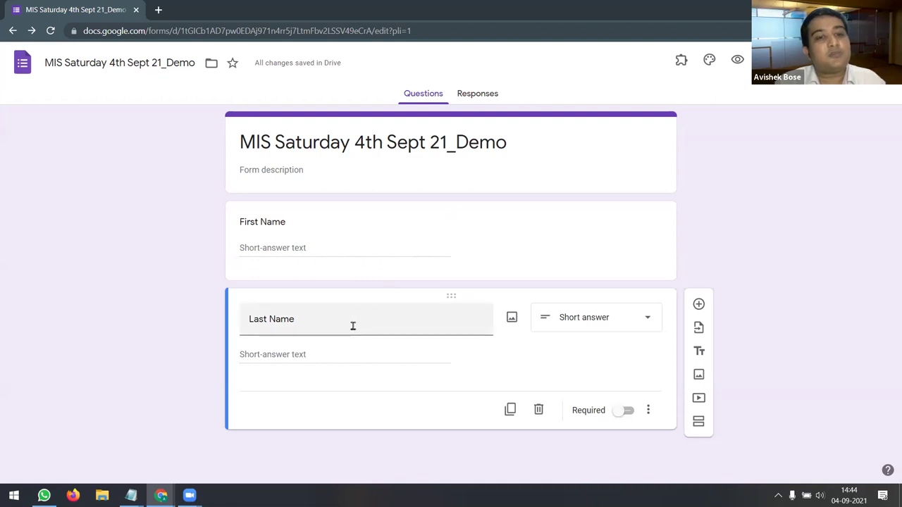
Step: Duplicate the Last Name question and retitle the copy 'Salutations'
left_click(510, 409)
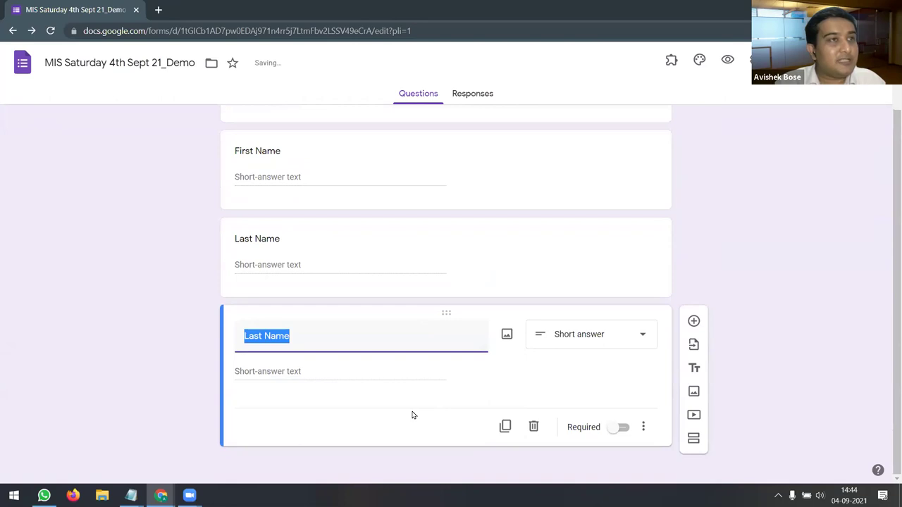
left_click(616, 344)
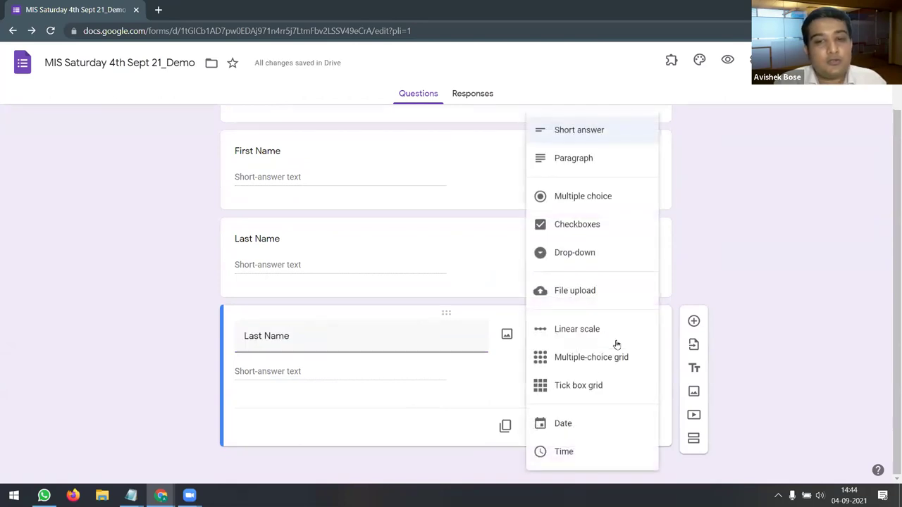
left_click(315, 344)
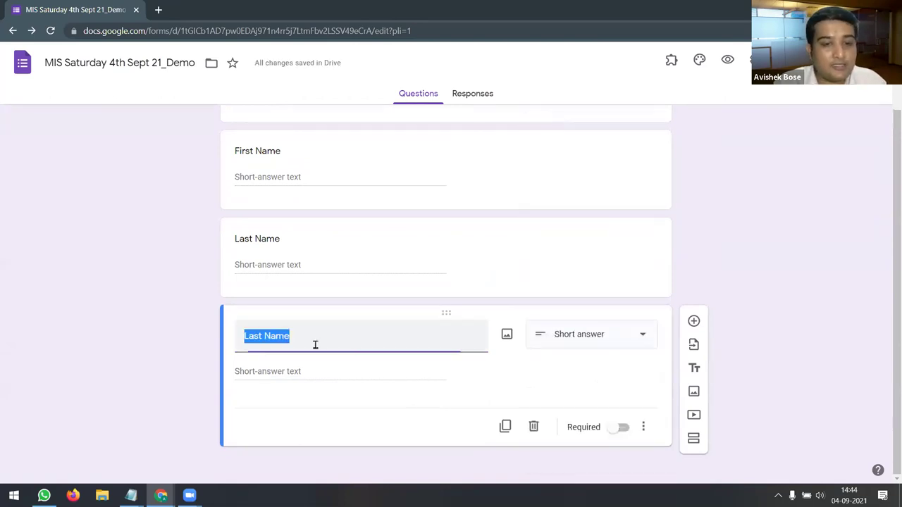
type("Salu")
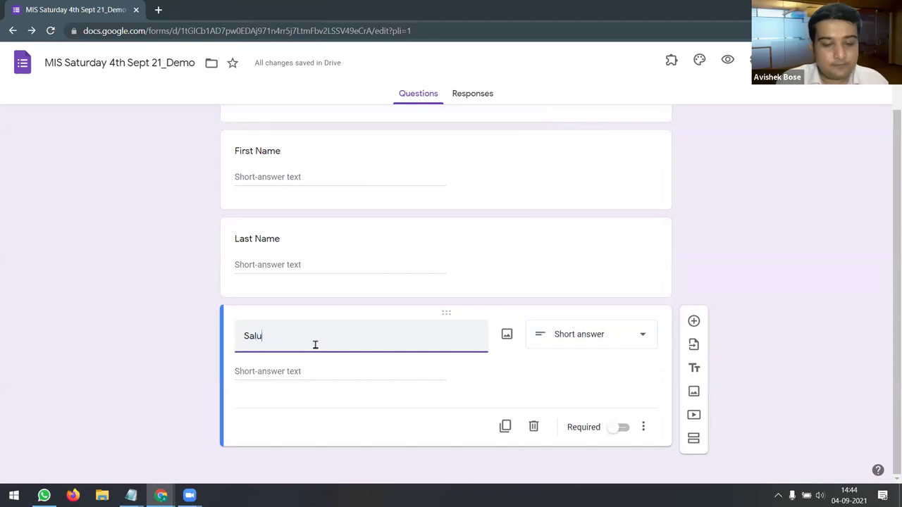
type("tations")
Step: Title the drop-down question Salutation with Mr. as option 1, then open a new browser tab
key("BackSpace")
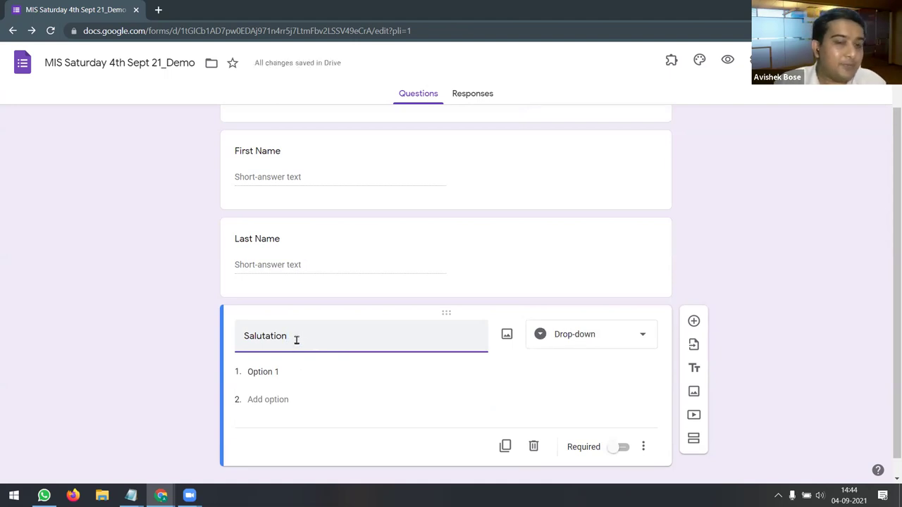
left_click(275, 372)
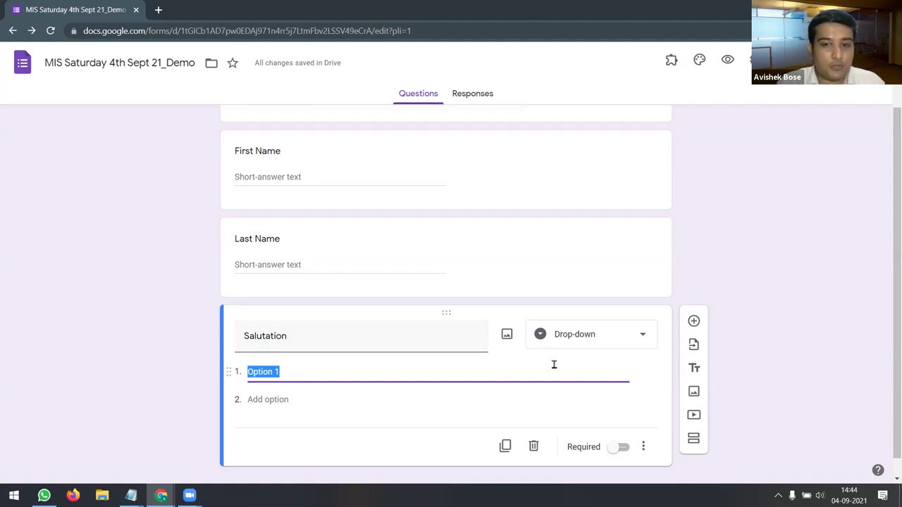
type("Mr.")
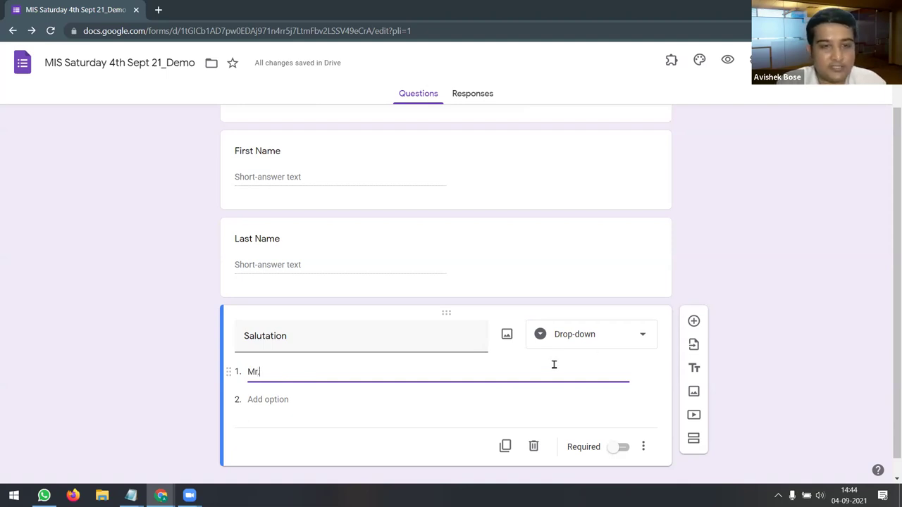
key("Return")
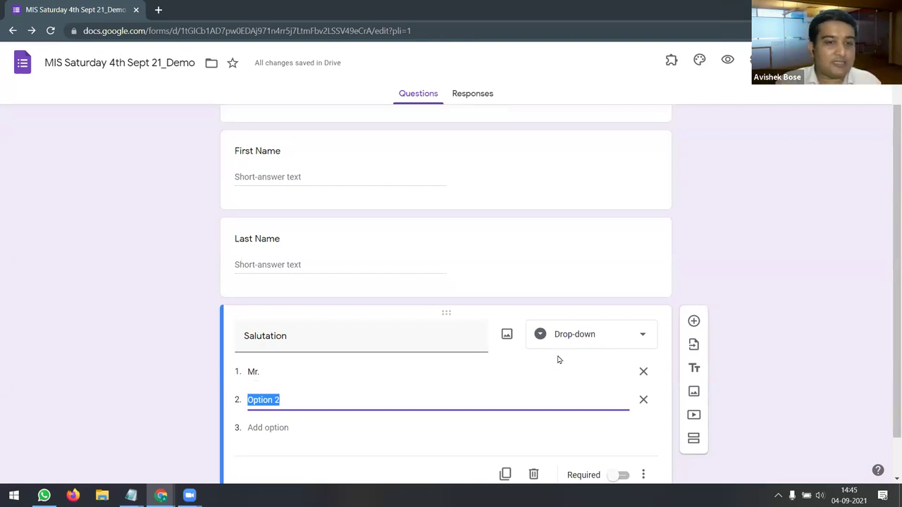
left_click(159, 11)
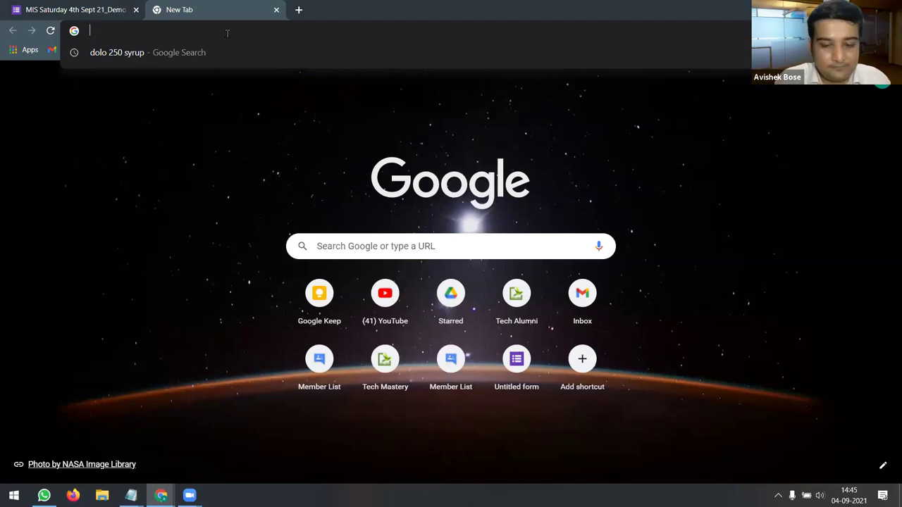
Step: Search for 'list of salutations' and open the 35 Salutations to Use article
type("list of")
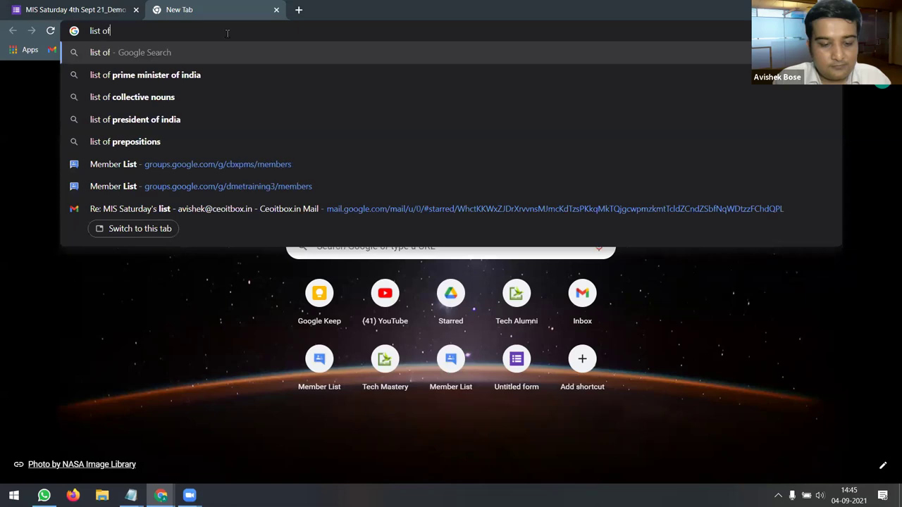
type(" salutations")
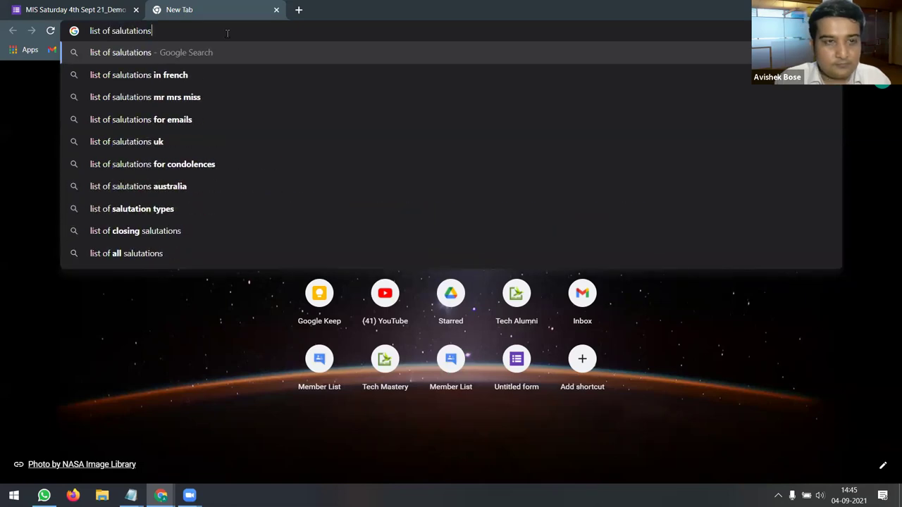
key("Return")
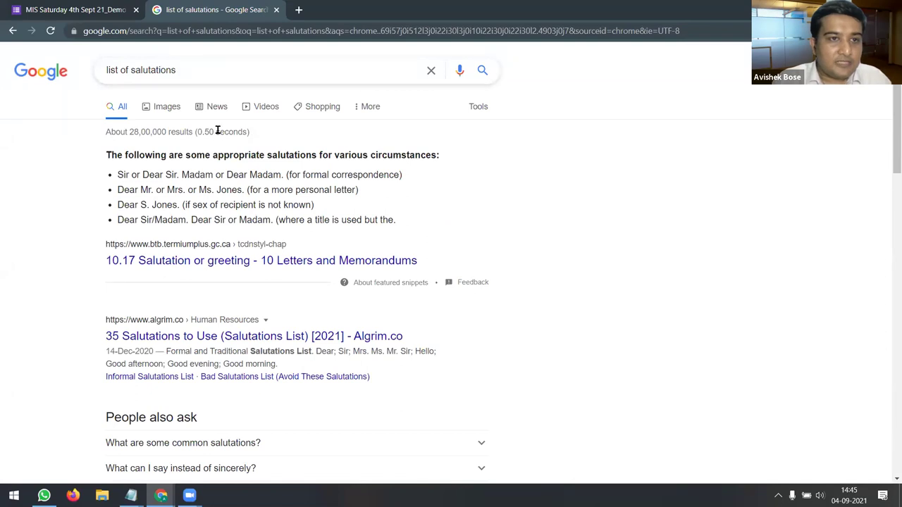
left_click(176, 337)
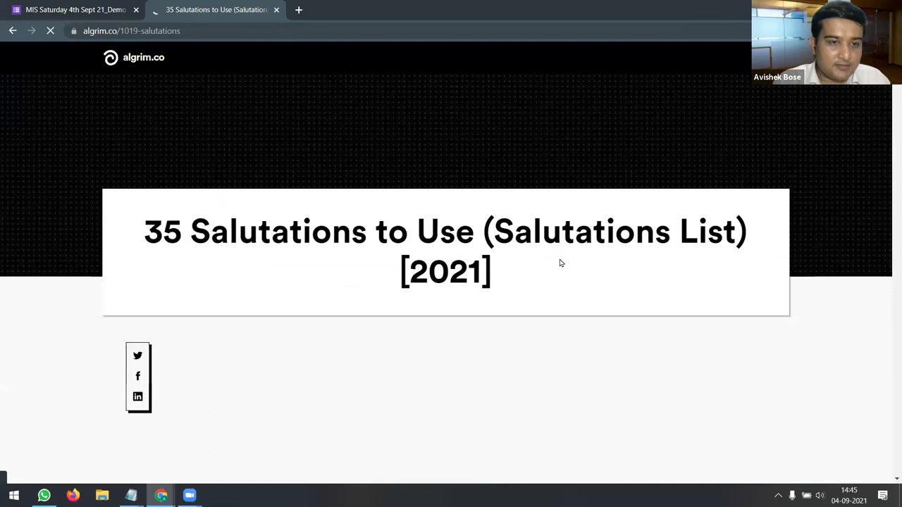
scroll(542, 271, "down", 2)
scroll(543, 271, "down", 3)
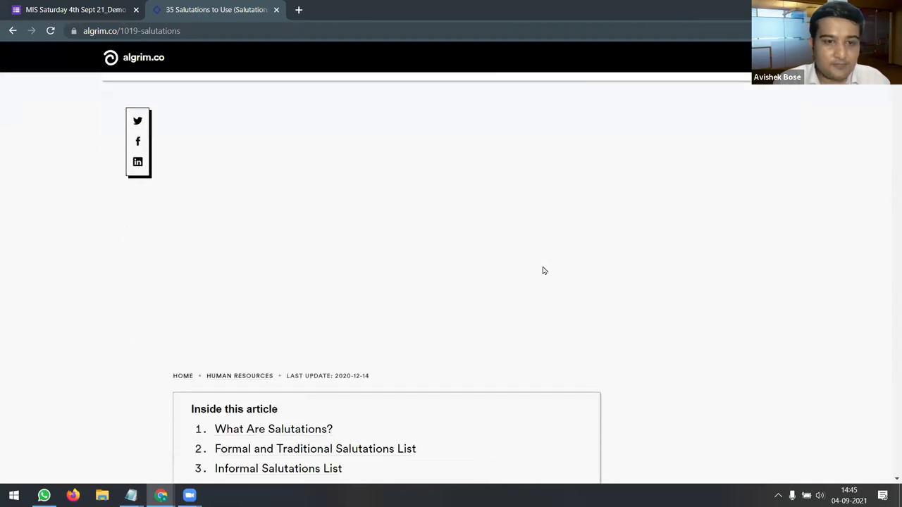
scroll(543, 271, "down", 10)
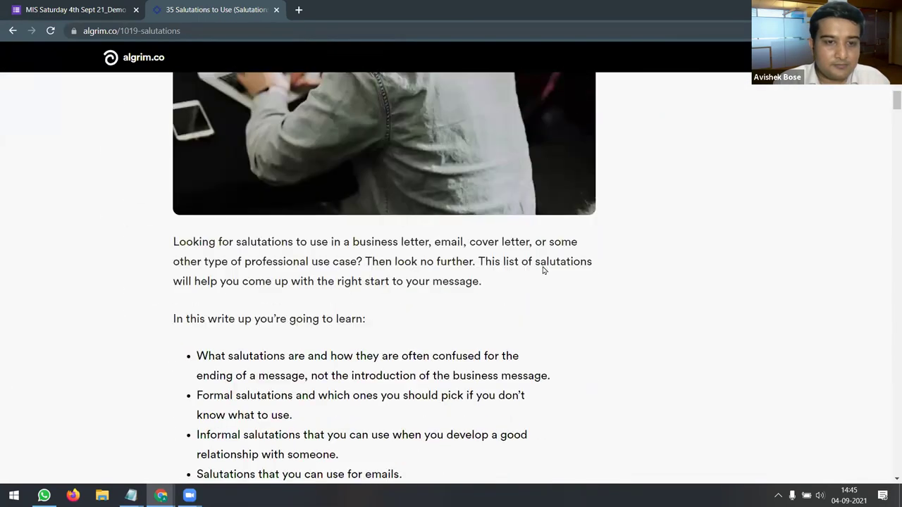
scroll(543, 271, "down", 12)
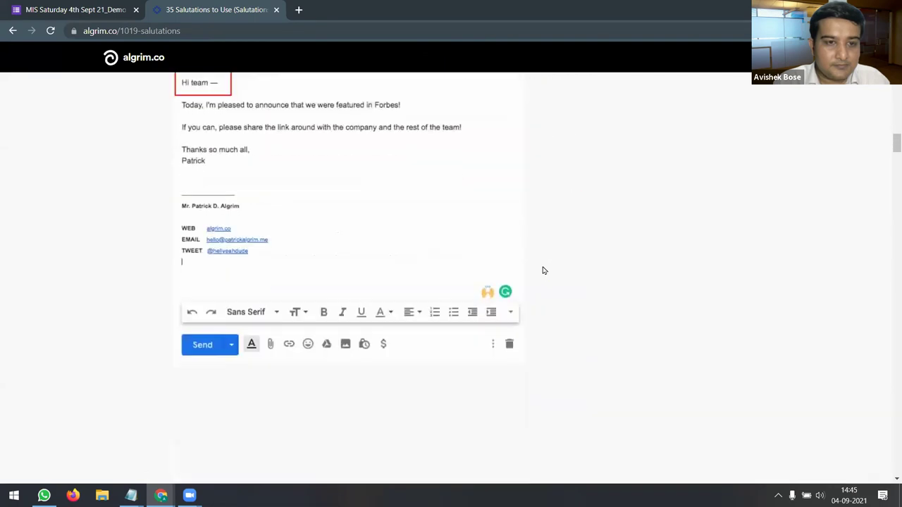
scroll(543, 270, "down", 1)
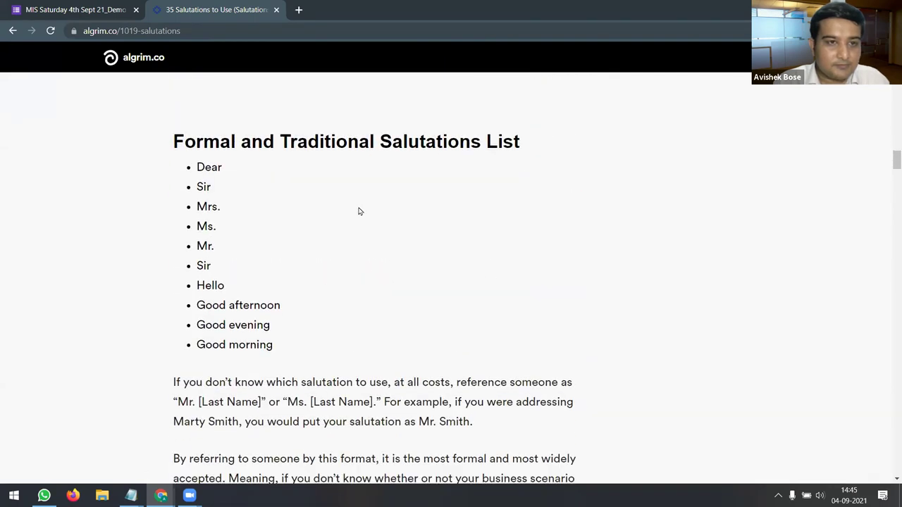
Step: Copy the Sir, Mrs., Ms. and Mr. entries and return to the form tab
left_click_drag(196, 186, 227, 248)
key("ctrl+c")
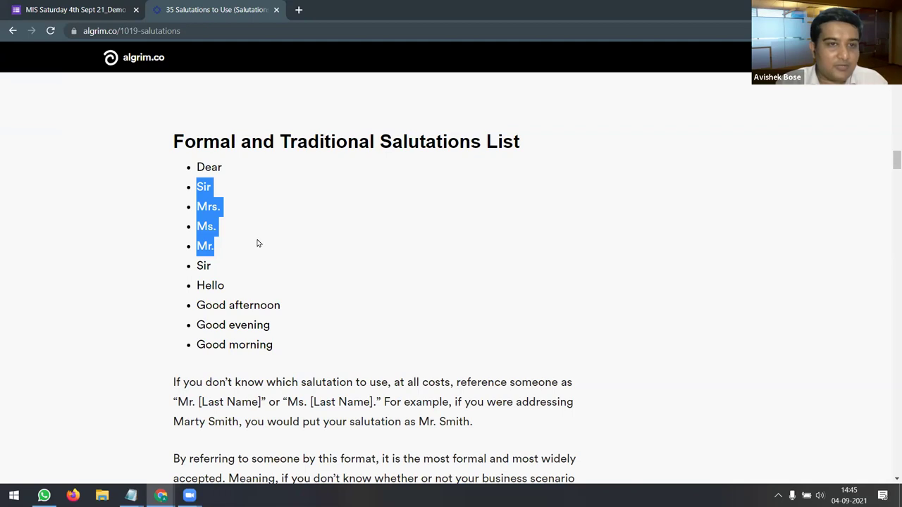
scroll(257, 243, "down", 4)
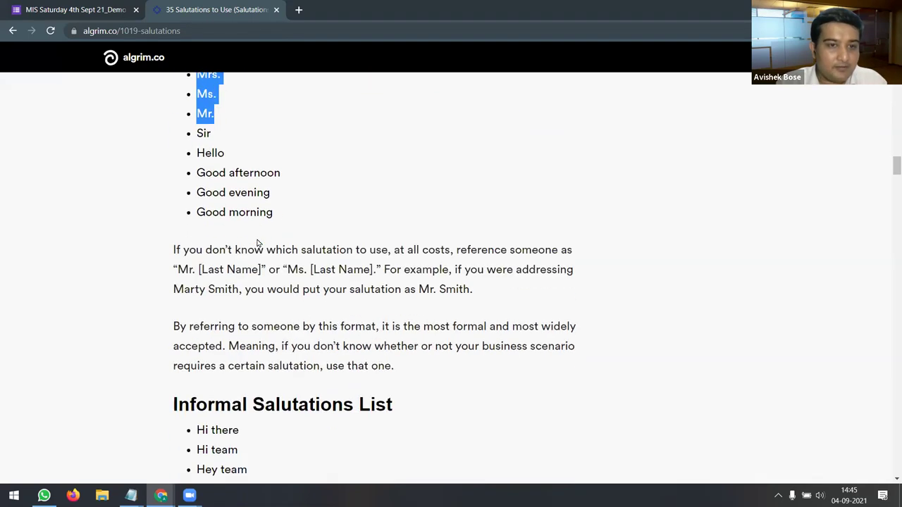
scroll(257, 243, "down", 12)
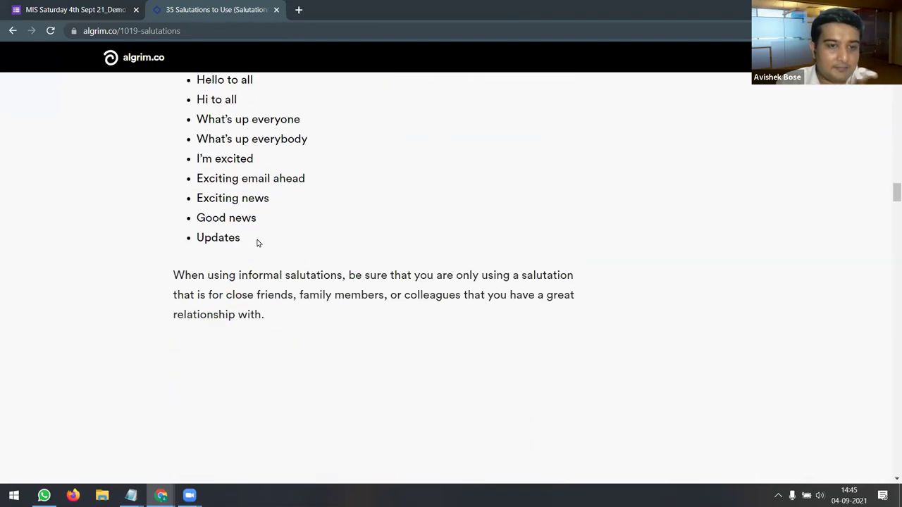
scroll(258, 243, "down", 11)
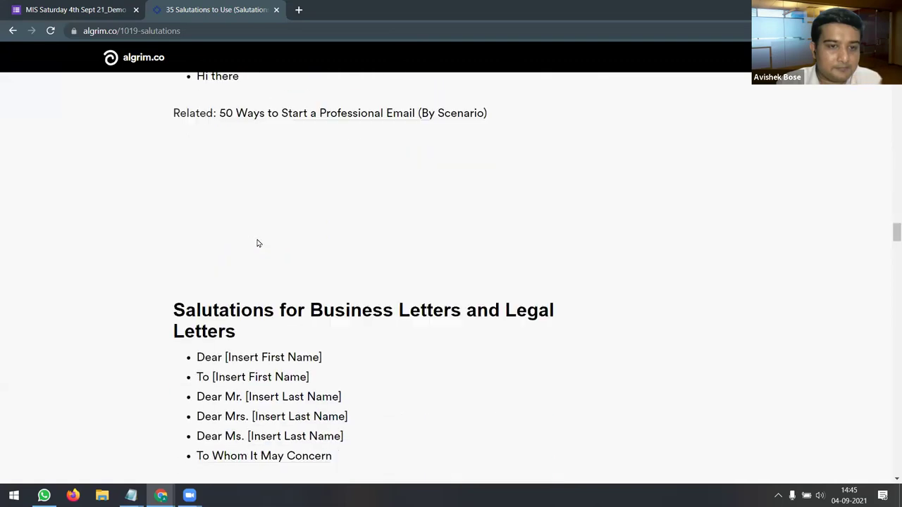
scroll(257, 243, "down", 10)
scroll(257, 243, "up", 20)
scroll(259, 242, "up", 18)
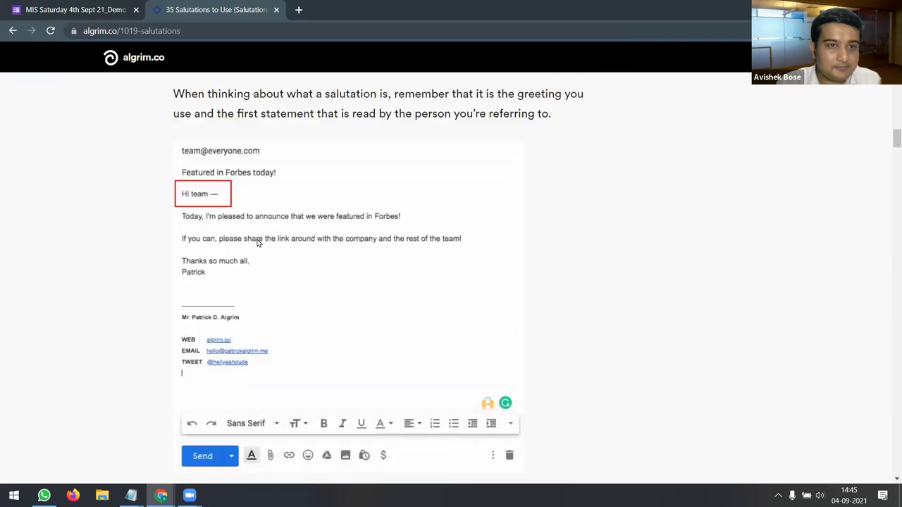
scroll(257, 243, "up", 20)
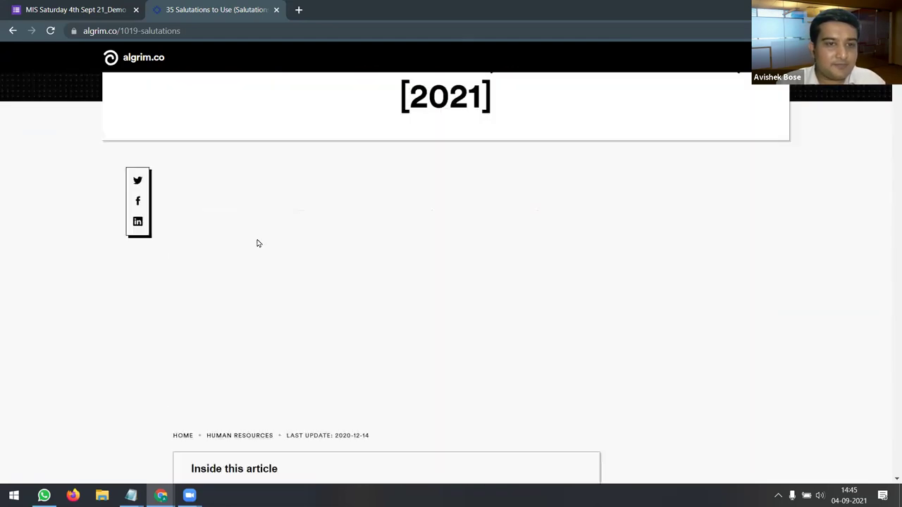
scroll(257, 243, "down", 6)
scroll(257, 243, "down", 15)
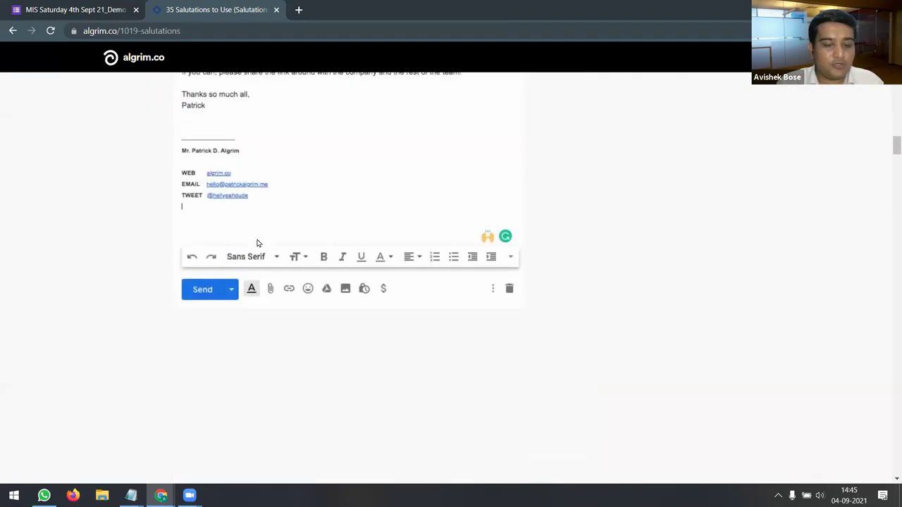
left_click(53, 6)
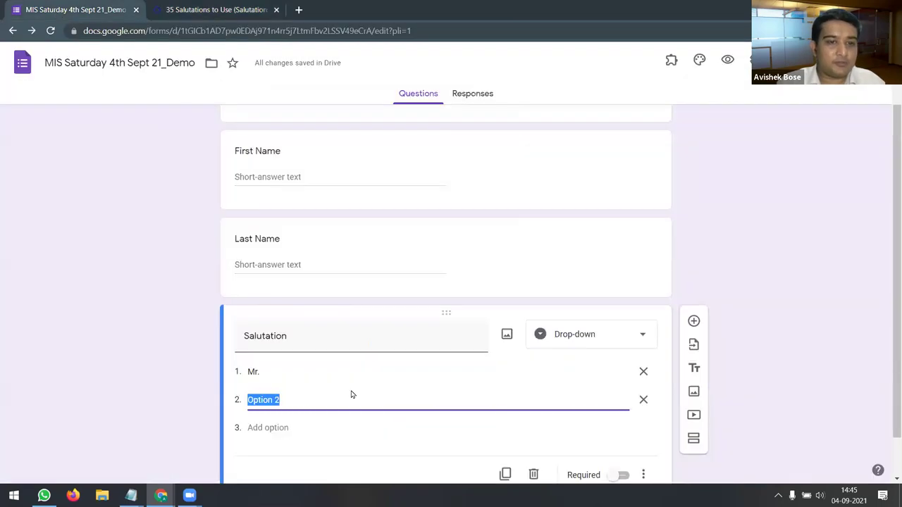
Step: Paste the copied salutations over Mr. and replace Sir with Dr
left_click(254, 372)
key("ctrl+v")
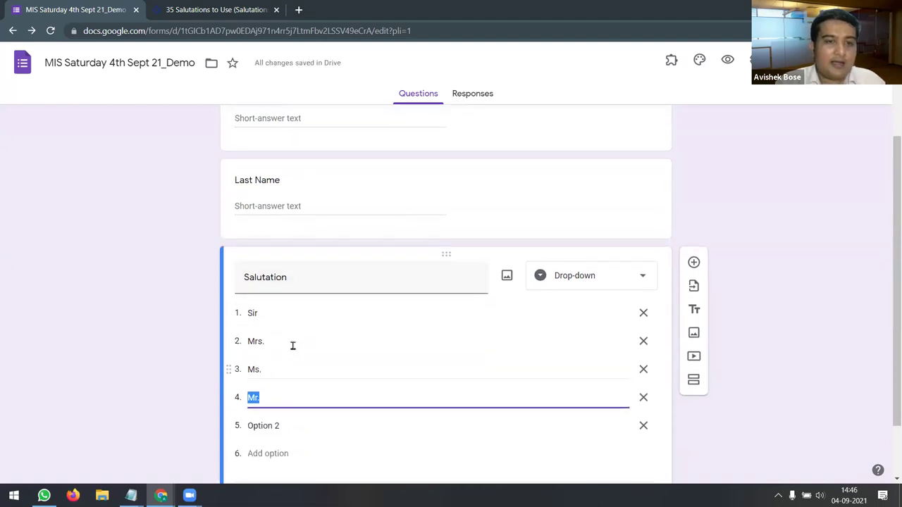
left_click(278, 314)
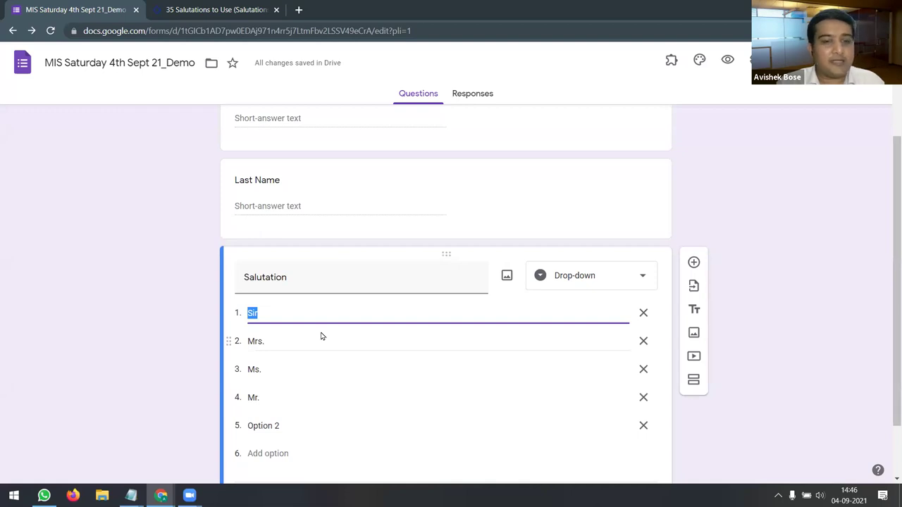
type("Dr.")
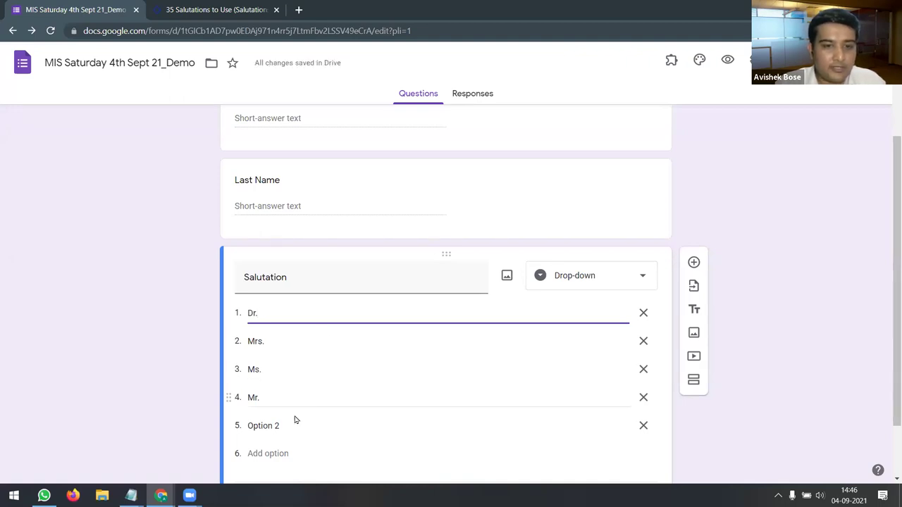
scroll(373, 410, "down", 1)
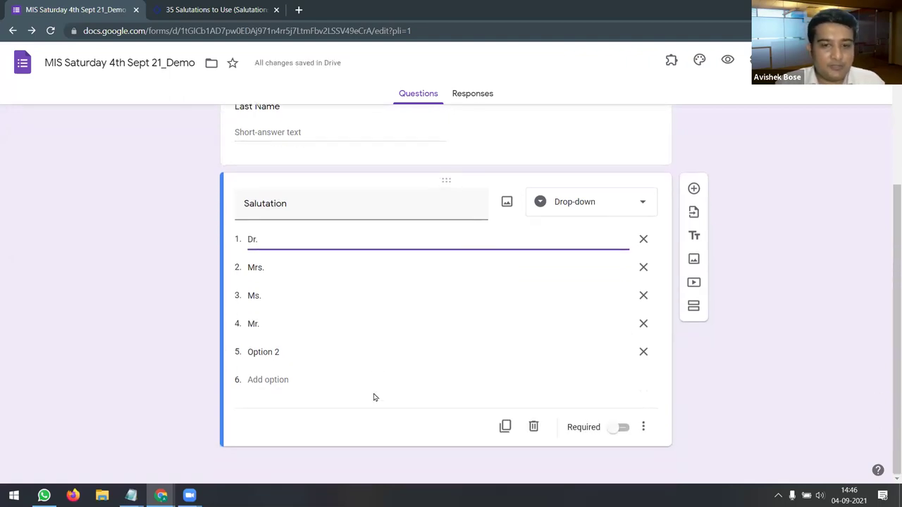
scroll(412, 407, "up", 3)
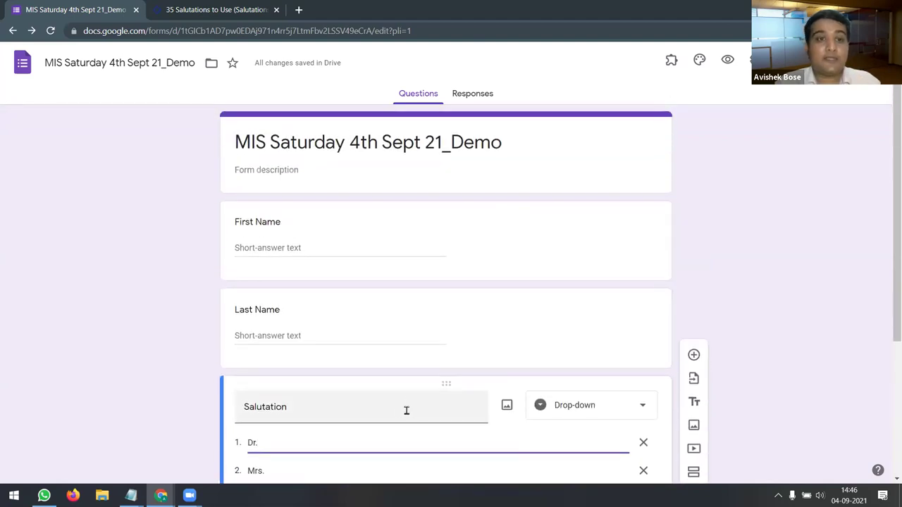
Step: Switch on the Required toggle for the First Name question
left_click(338, 244)
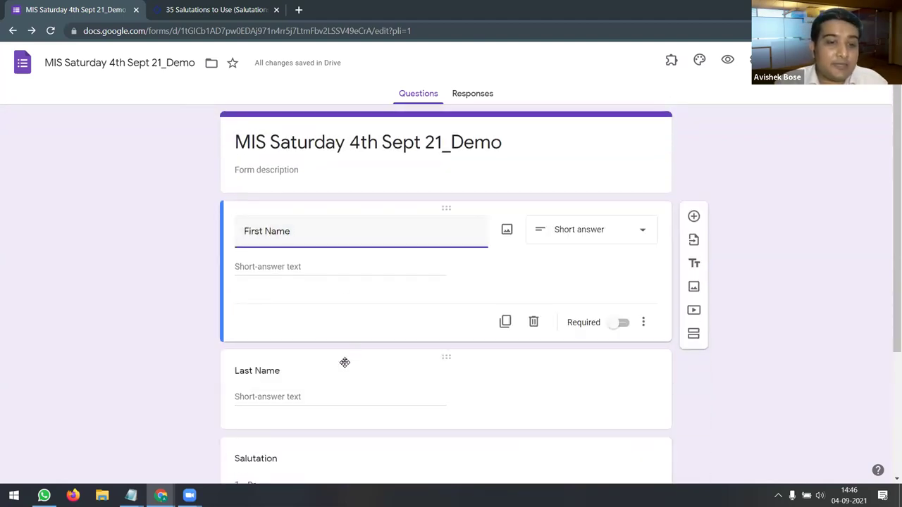
left_click(326, 381)
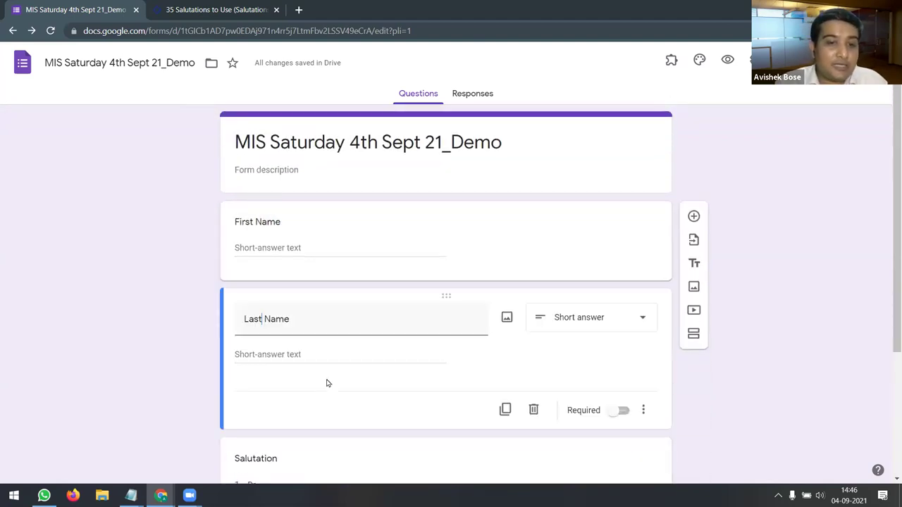
left_click(347, 254)
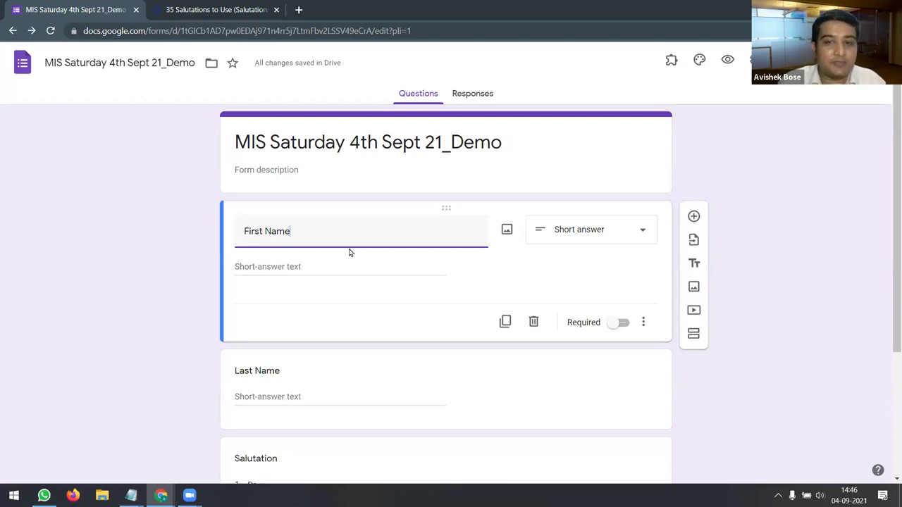
left_click(617, 329)
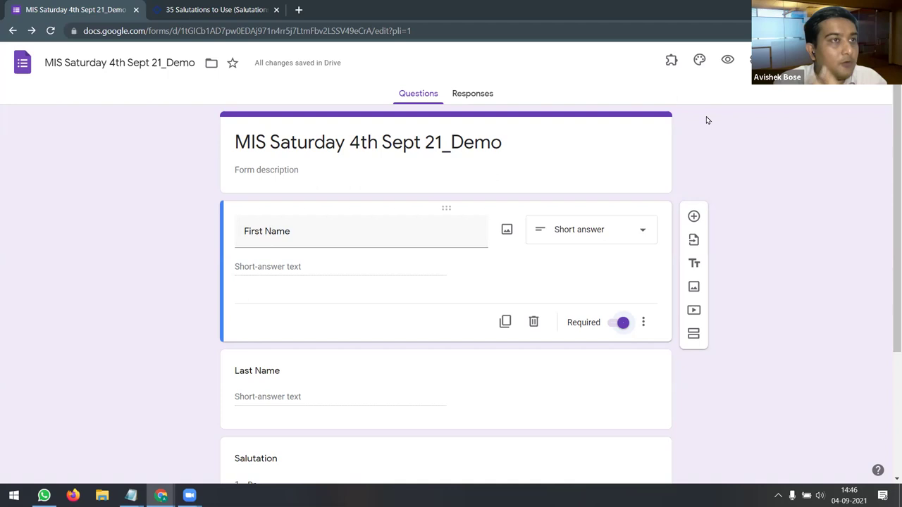
Step: In the preview, enter a last name and Mr. as salutation, and trigger the required-question error
left_click(728, 60)
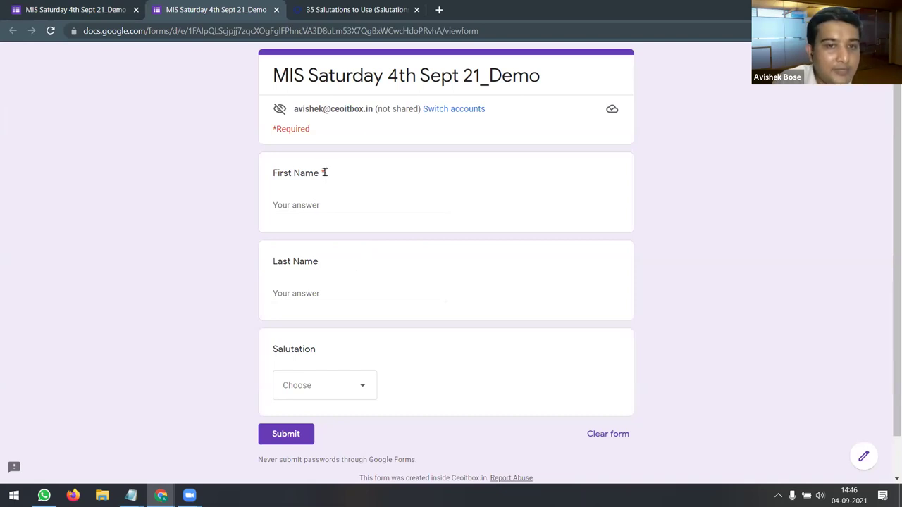
left_click_drag(324, 172, 271, 173)
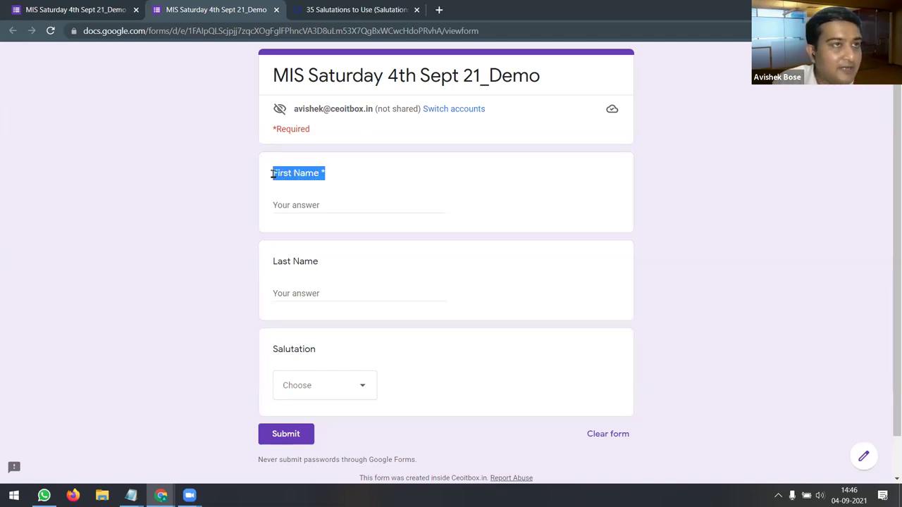
left_click(332, 176)
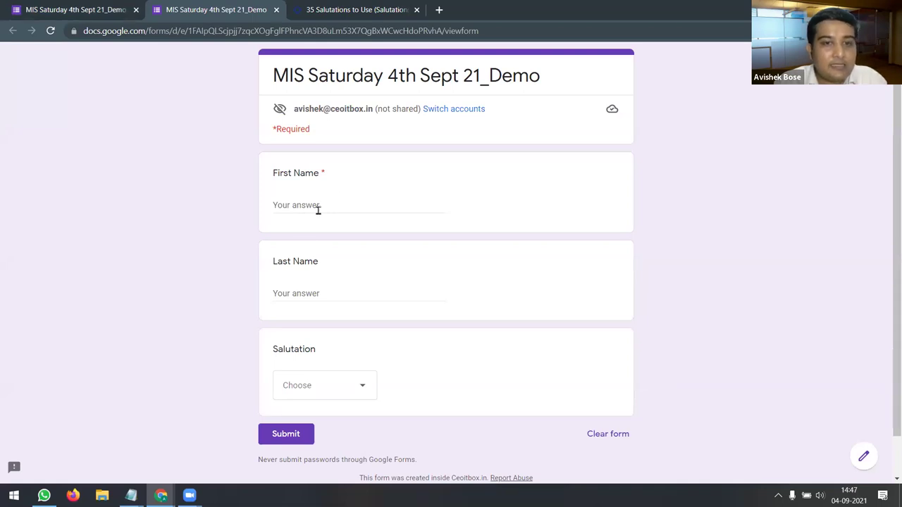
left_click(295, 293)
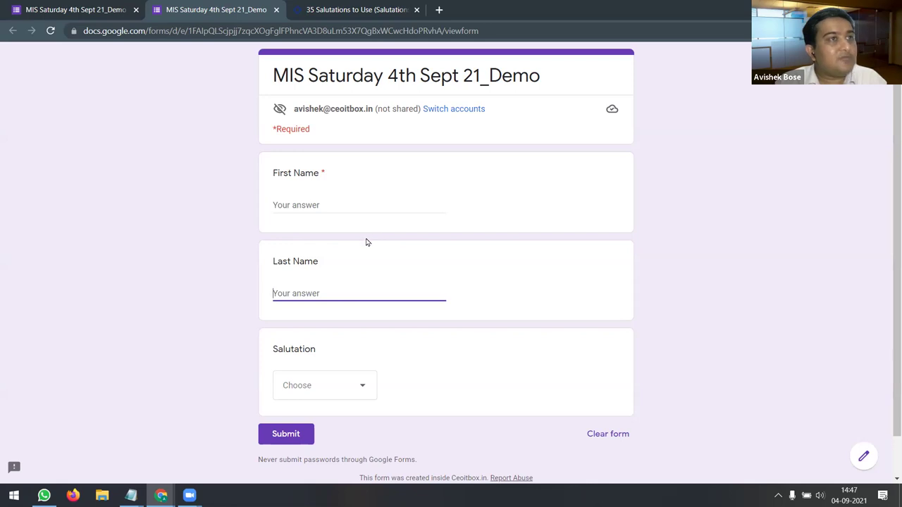
type("Bose")
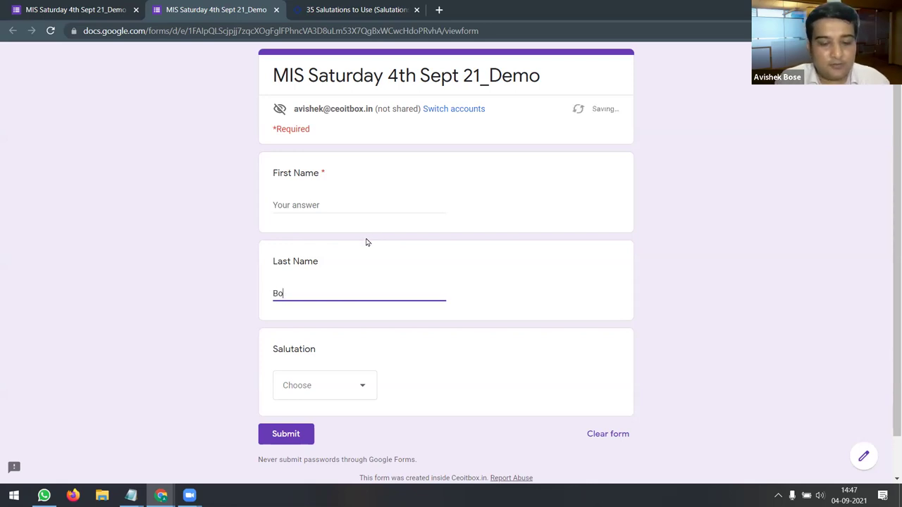
left_click(352, 383)
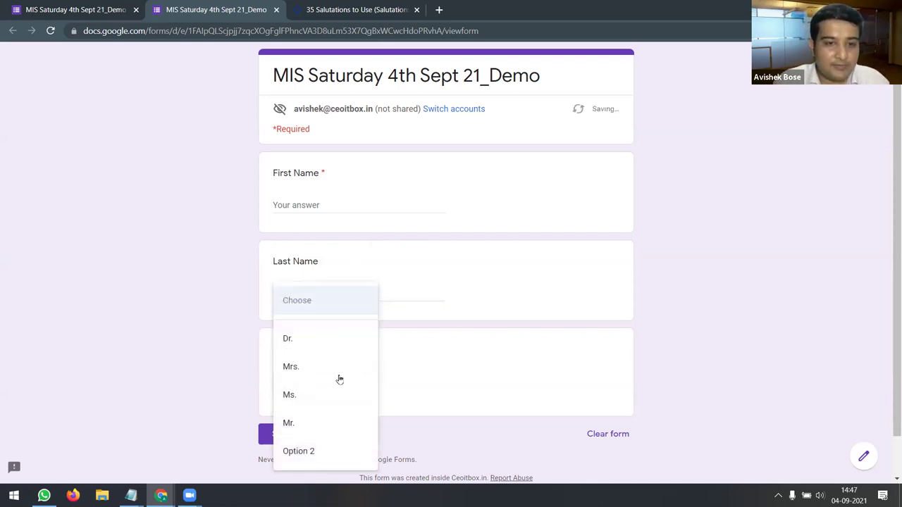
left_click(308, 431)
left_click(308, 433)
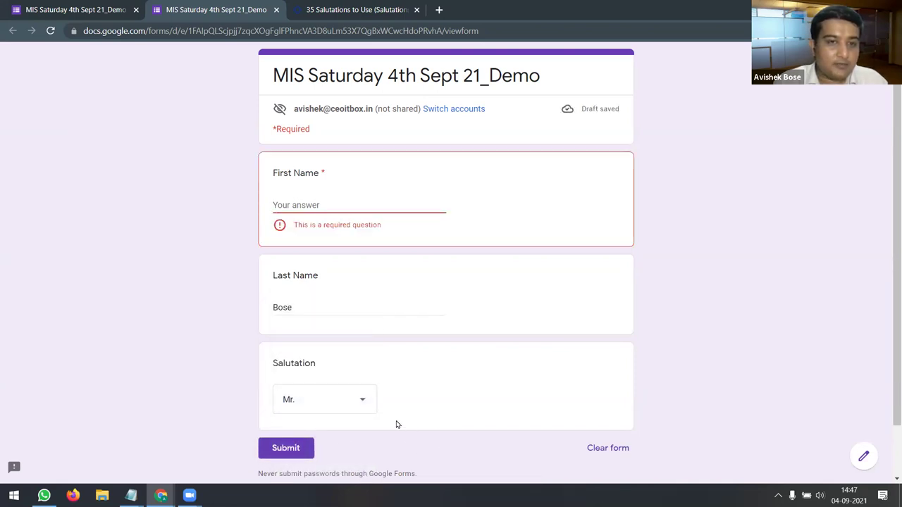
Step: Fill in a first name and submit the test response
left_click_drag(296, 225, 391, 229)
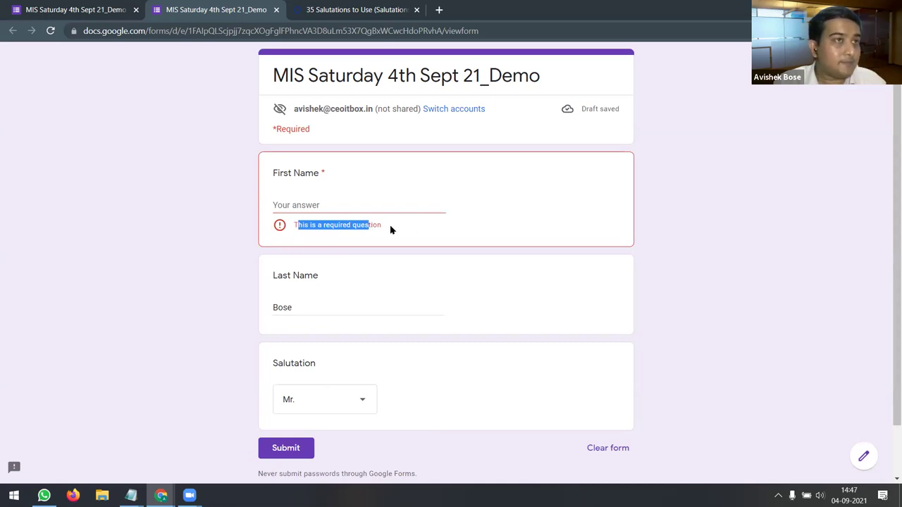
left_click(316, 206)
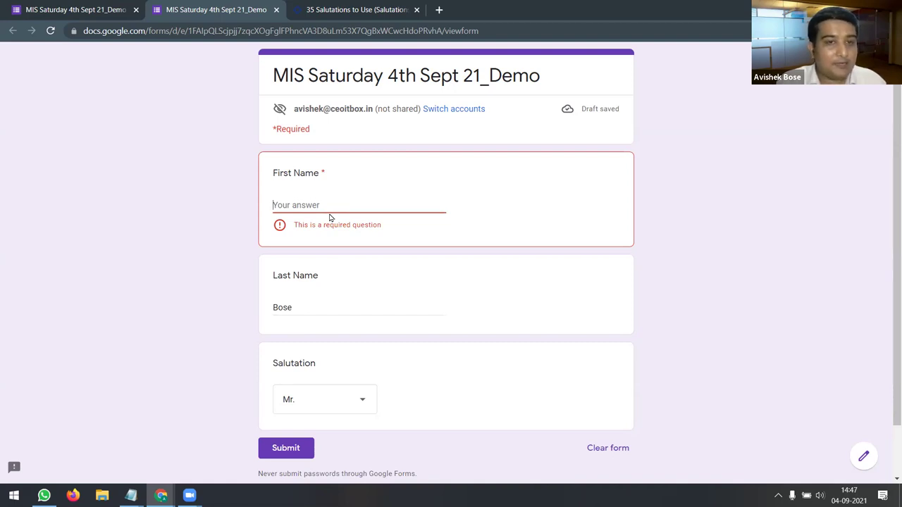
type("Avishek")
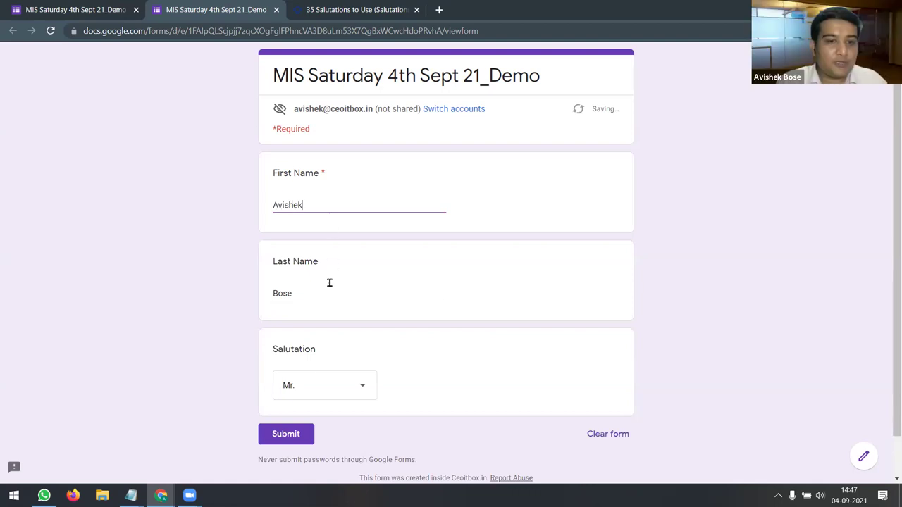
left_click(294, 432)
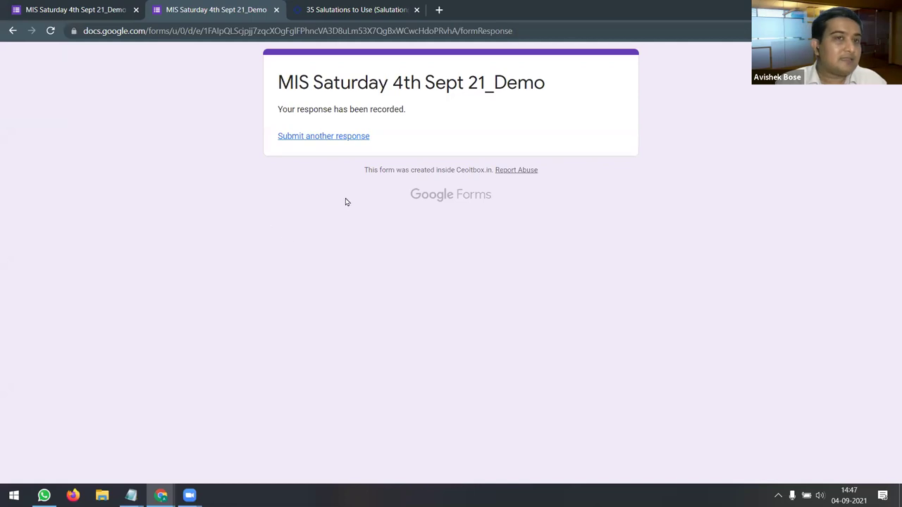
Step: Move the Salutation question above First Name in the editor
left_click(275, 9)
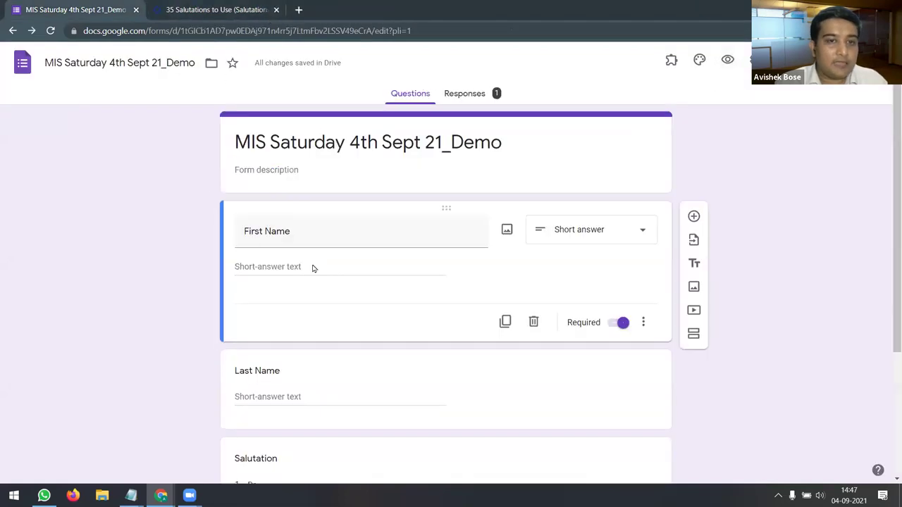
scroll(463, 381, "down", 2)
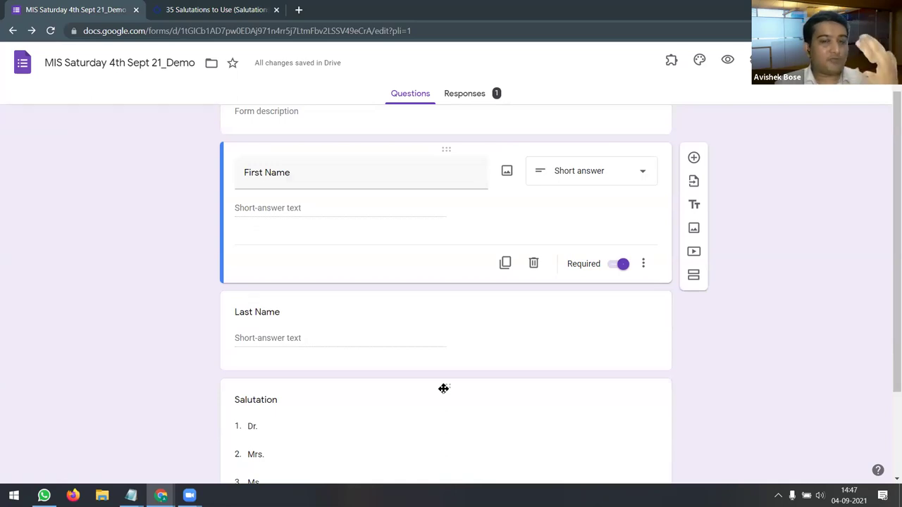
left_click_drag(445, 386, 455, 179)
left_click(455, 181)
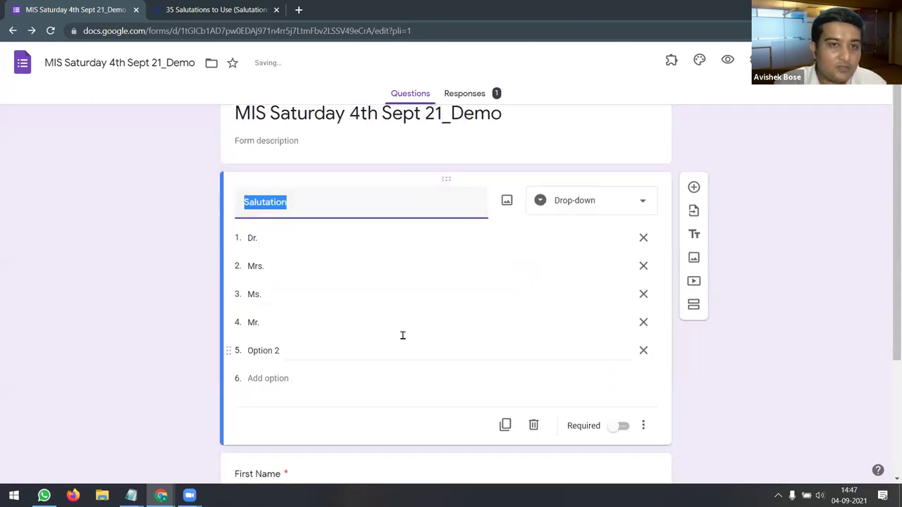
Step: Preview the form to confirm Salutation now appears before First Name and Last Name
left_click(727, 60)
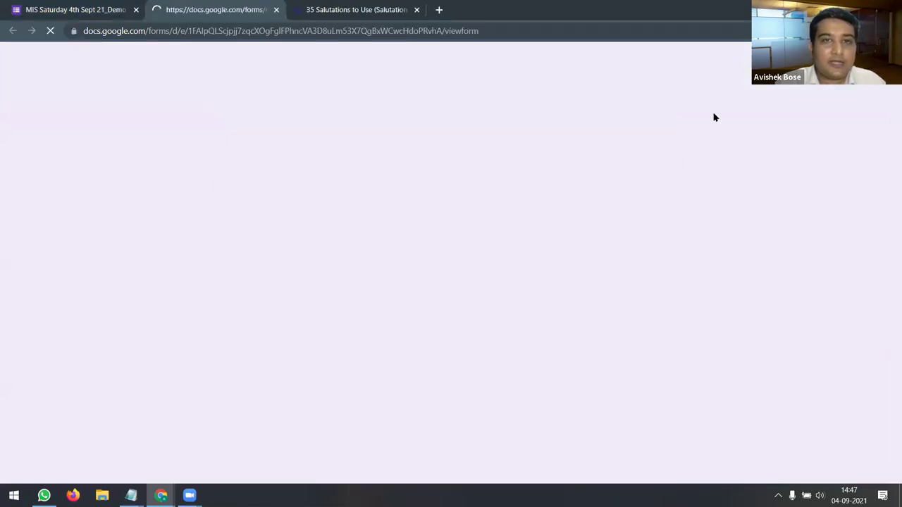
left_click(362, 212)
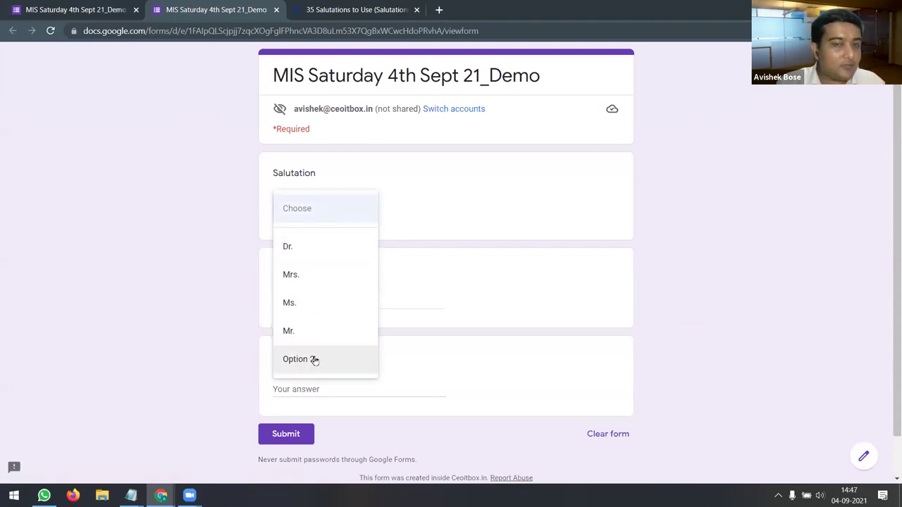
left_click(477, 295)
left_click(314, 301)
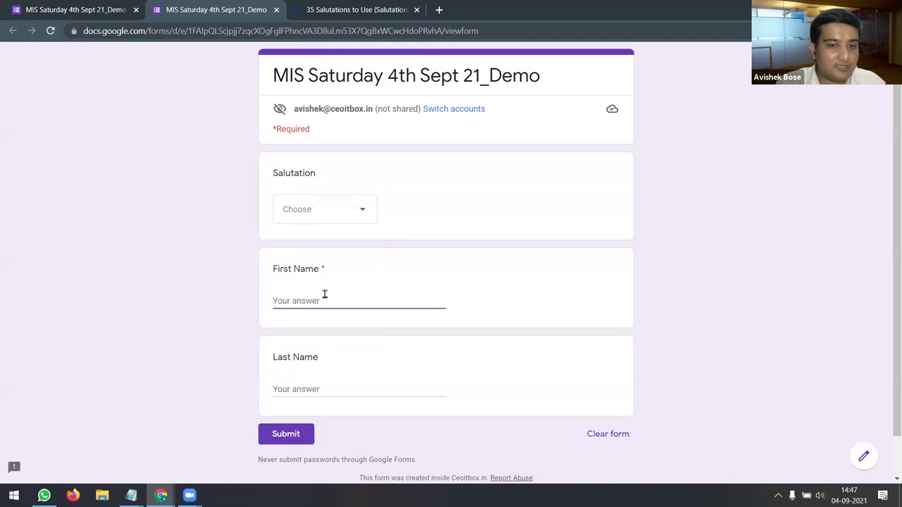
left_click(310, 387)
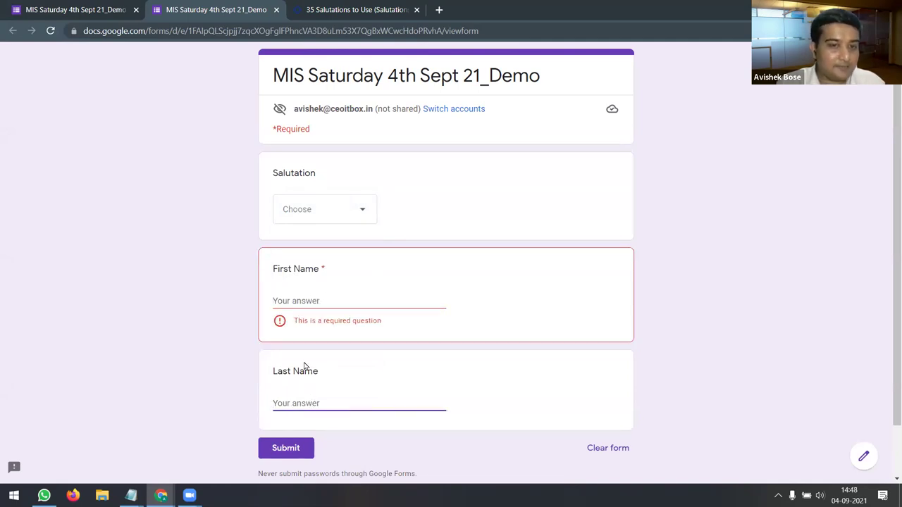
Step: Duplicate the Last Name question, retitle the copy Age, and close the salutations tab
left_click(276, 10)
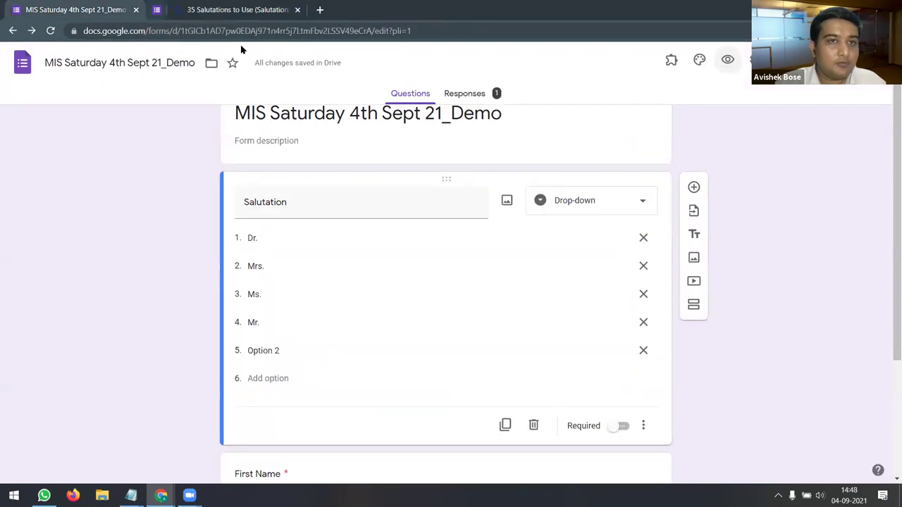
scroll(436, 302, "down", 3)
left_click(359, 394)
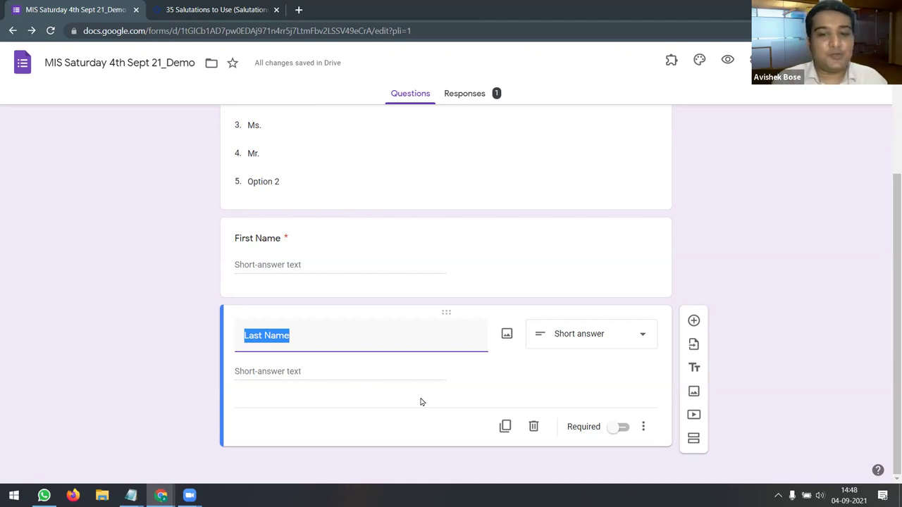
left_click(506, 427)
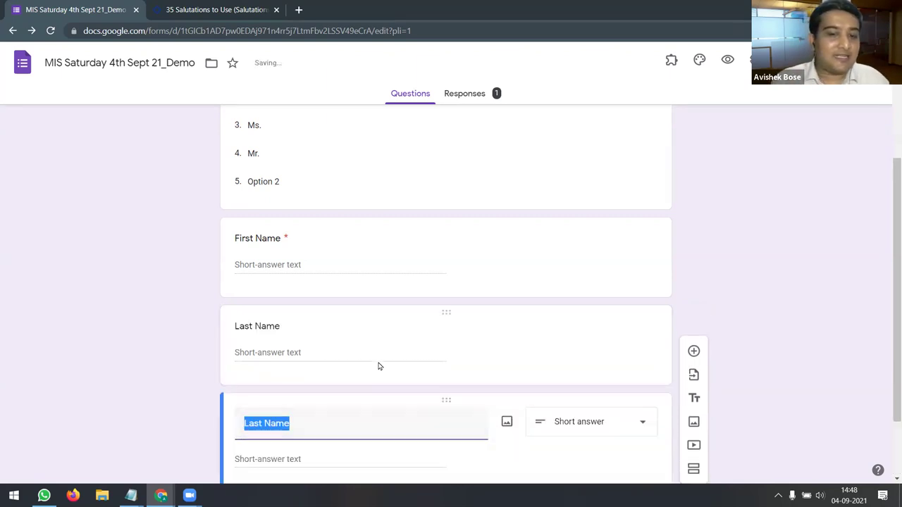
type("Age")
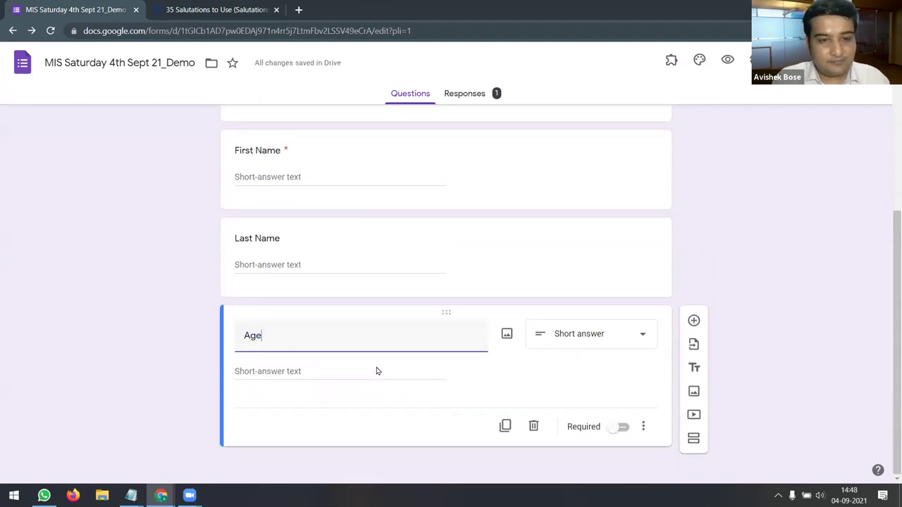
left_click(358, 379)
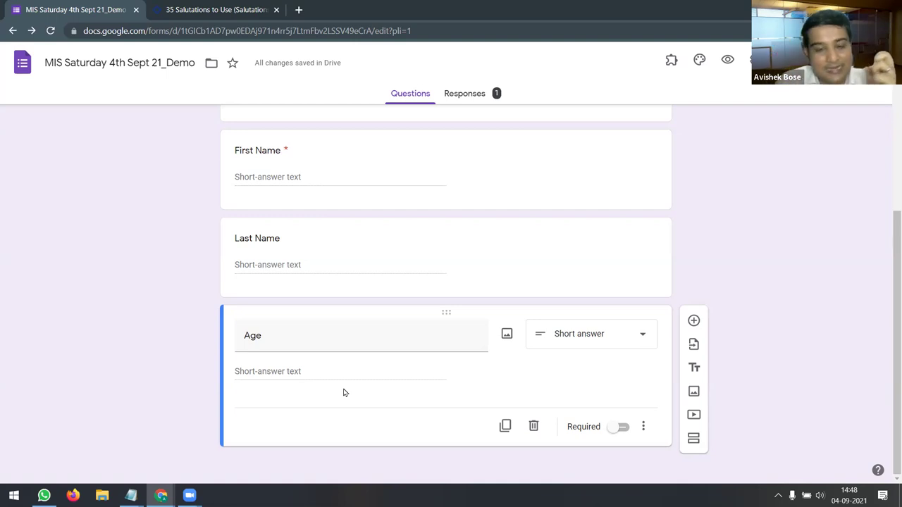
left_click(276, 10)
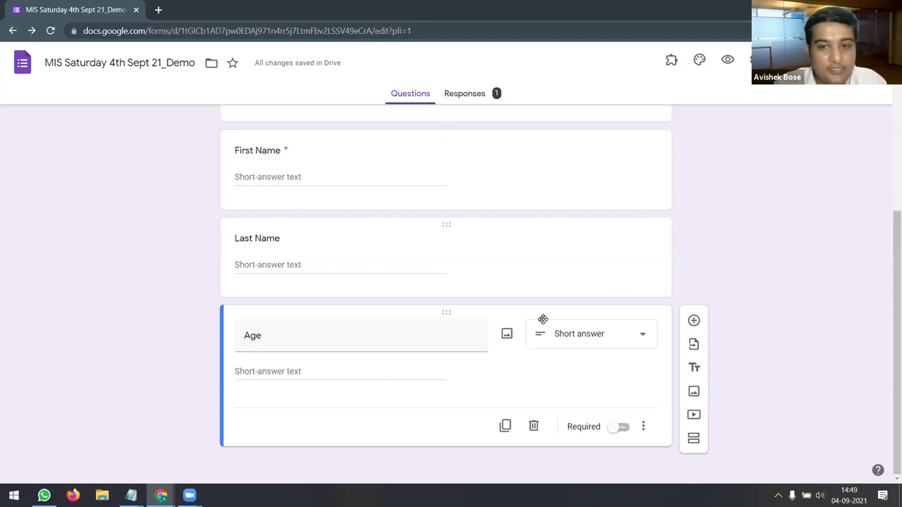
Step: Add Number response validation to the Age question
left_click(644, 428)
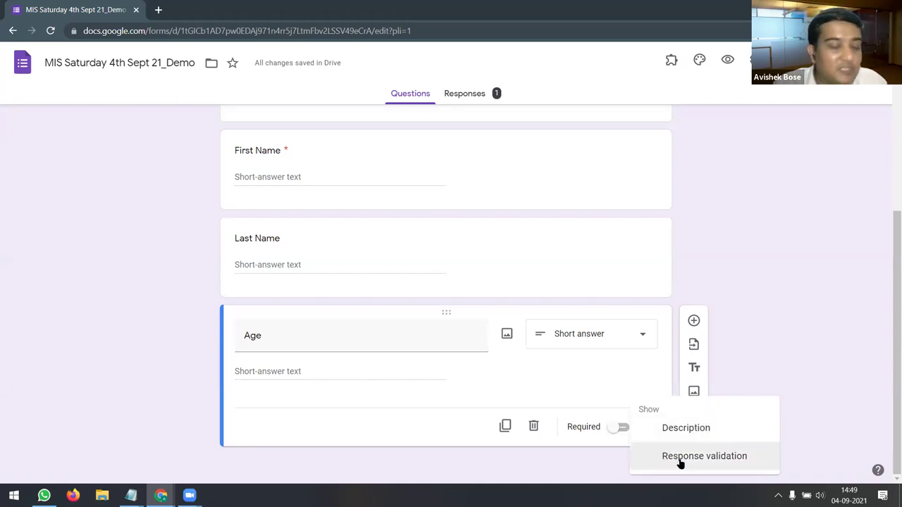
left_click(679, 458)
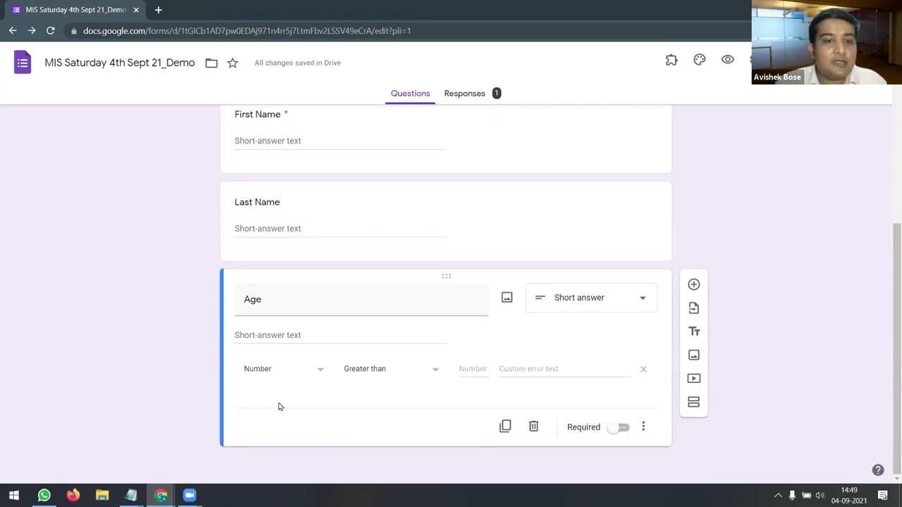
left_click(322, 373)
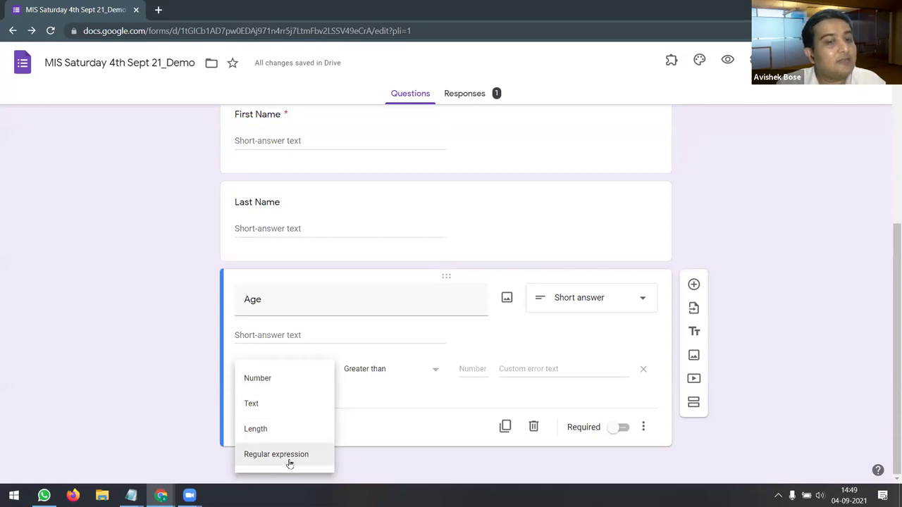
left_click(280, 378)
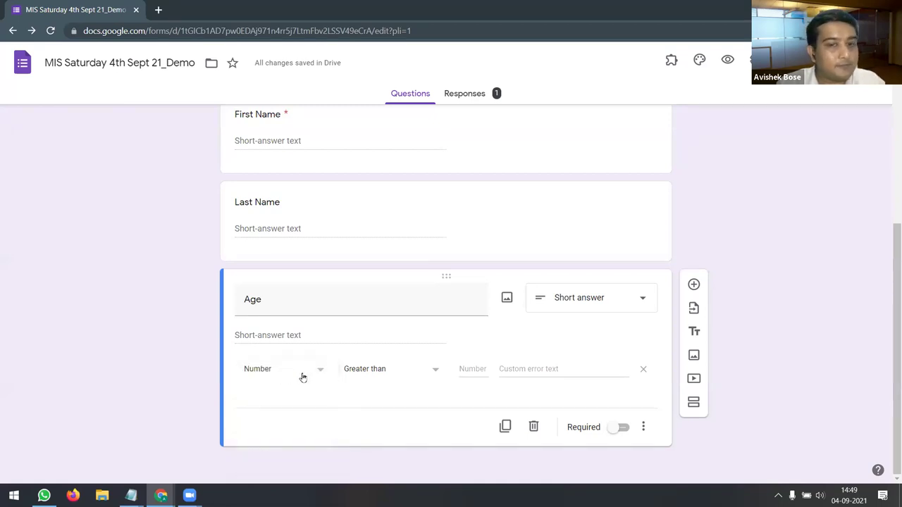
left_click(436, 372)
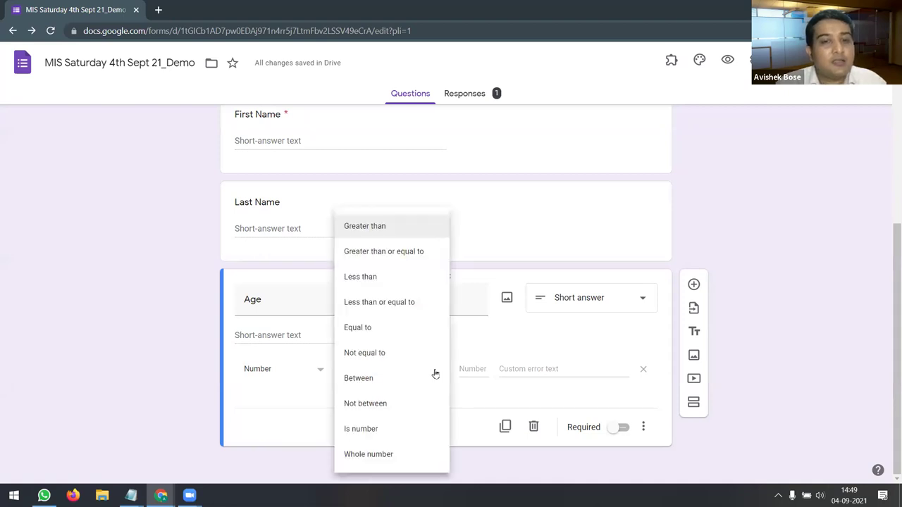
left_click(405, 431)
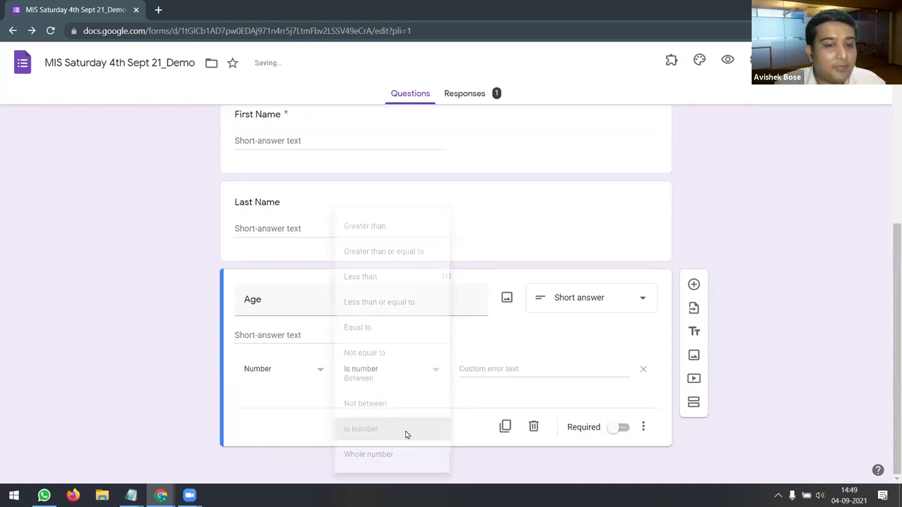
Step: Set the Age validation to Greater than 0, make Age required, and preview
left_click(436, 370)
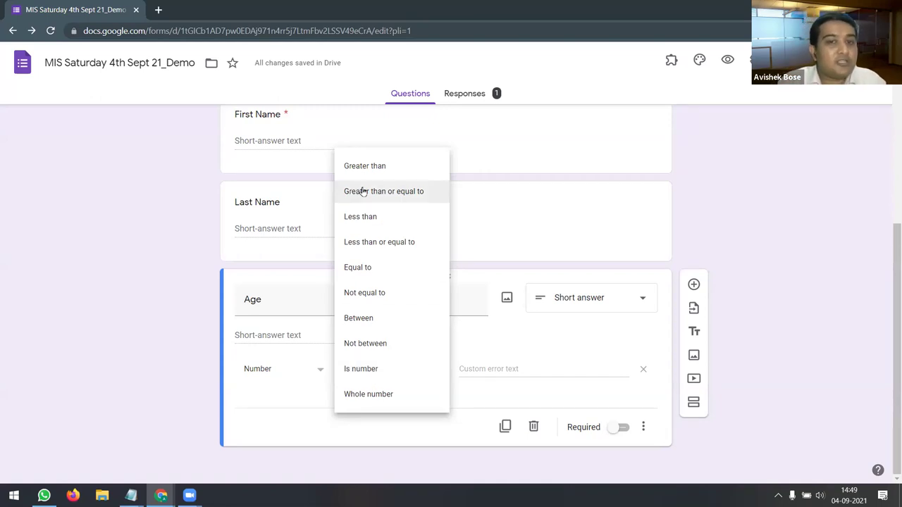
left_click(398, 167)
left_click(472, 369)
type("0")
left_click(451, 405)
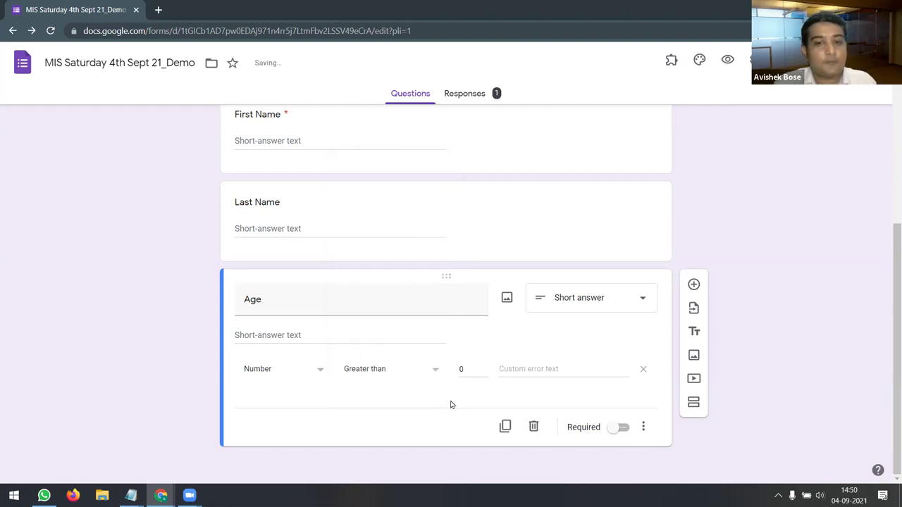
left_click(510, 369)
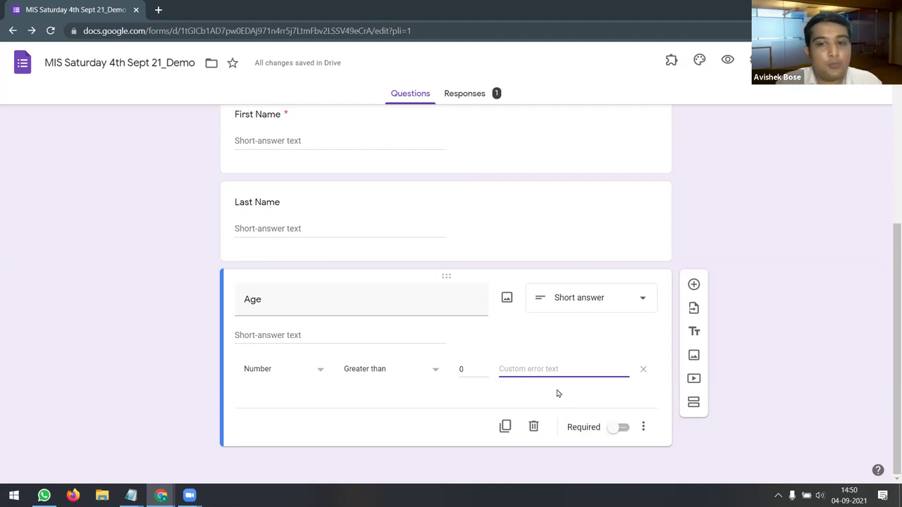
left_click(615, 430)
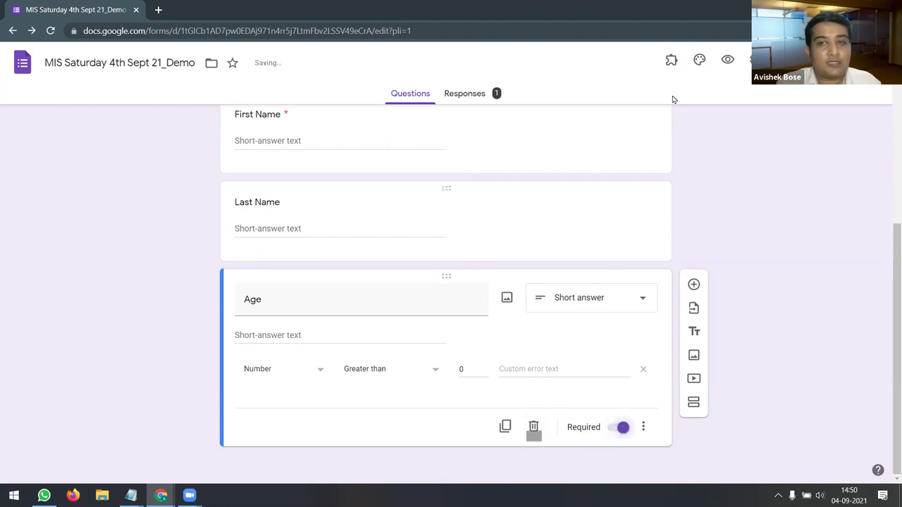
left_click(728, 61)
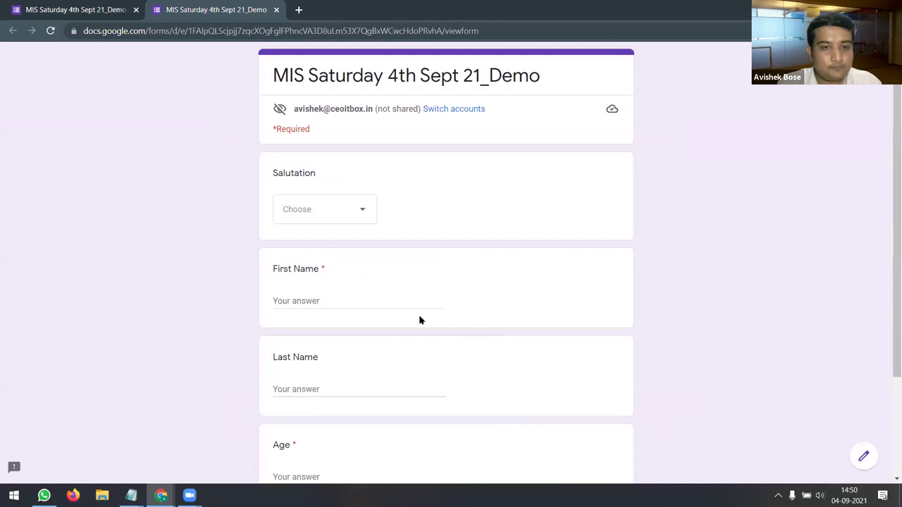
Step: Submit -4 for Age in the preview to see 'Must be a number greater than 0'
scroll(334, 354, "down", 3)
left_click(291, 344)
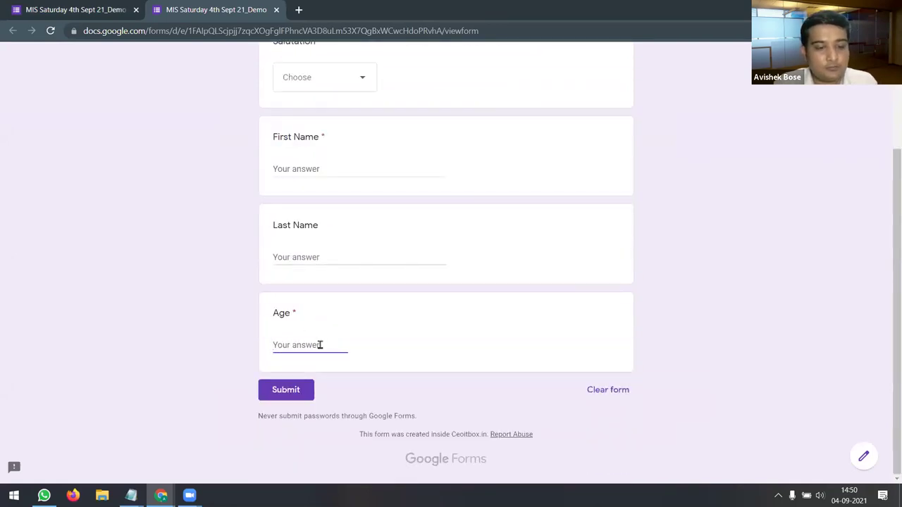
type("-4")
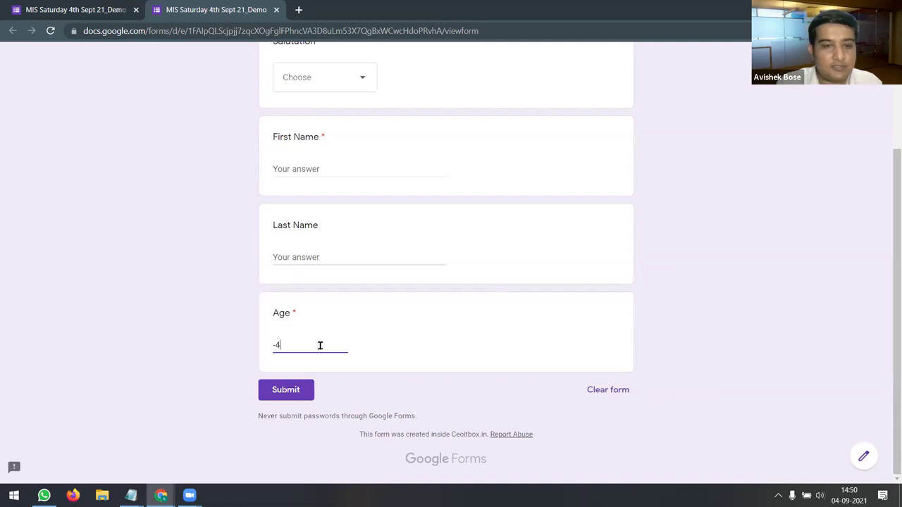
left_click(295, 396)
left_click_drag(301, 364, 398, 366)
left_click(420, 371)
left_click_drag(296, 364, 398, 364)
left_click(399, 364)
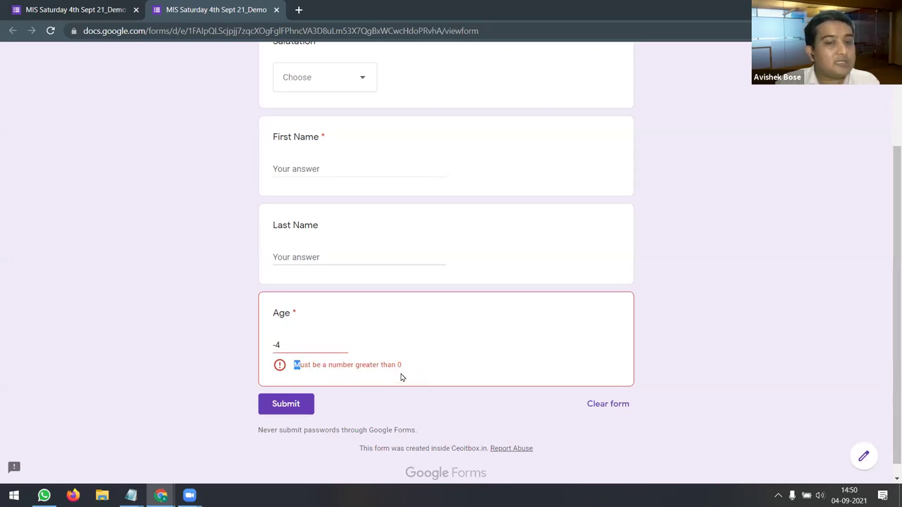
left_click(276, 9)
left_click(527, 371)
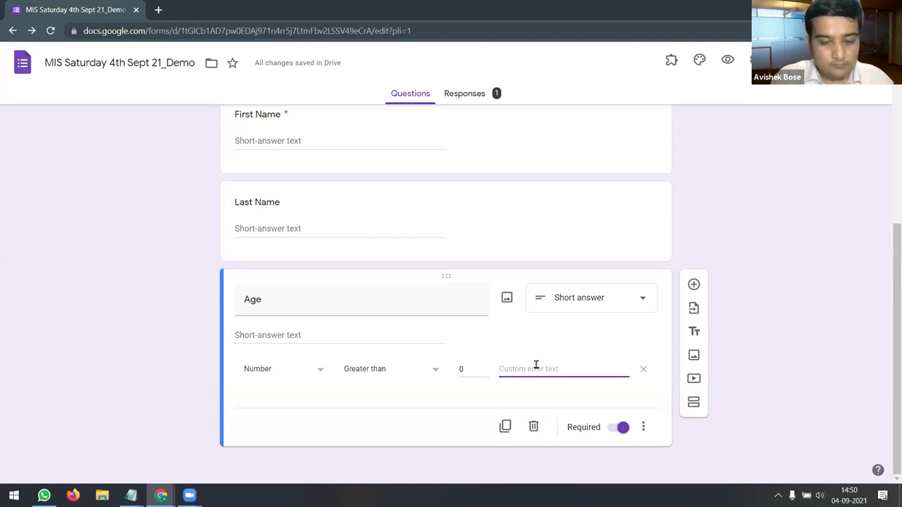
Step: Enter 'Type your own text here' as the Age validation's custom error message
type("Type y")
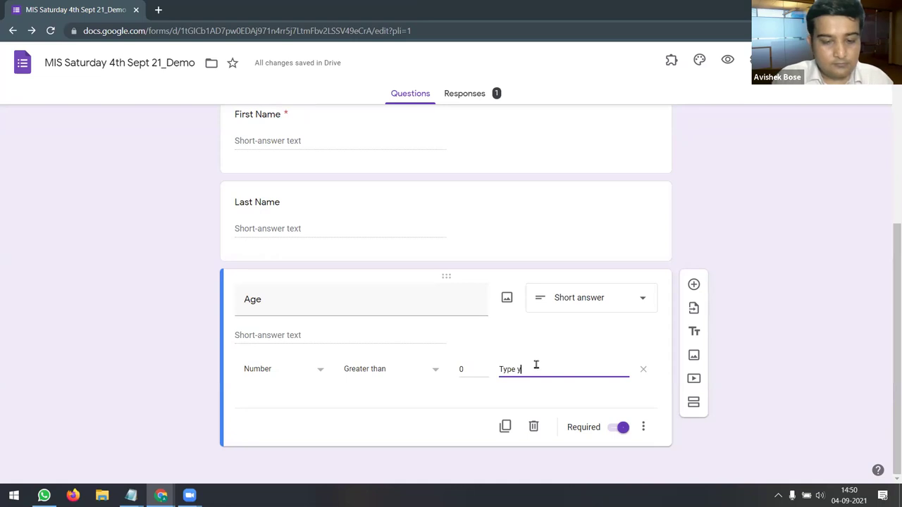
type("our own ")
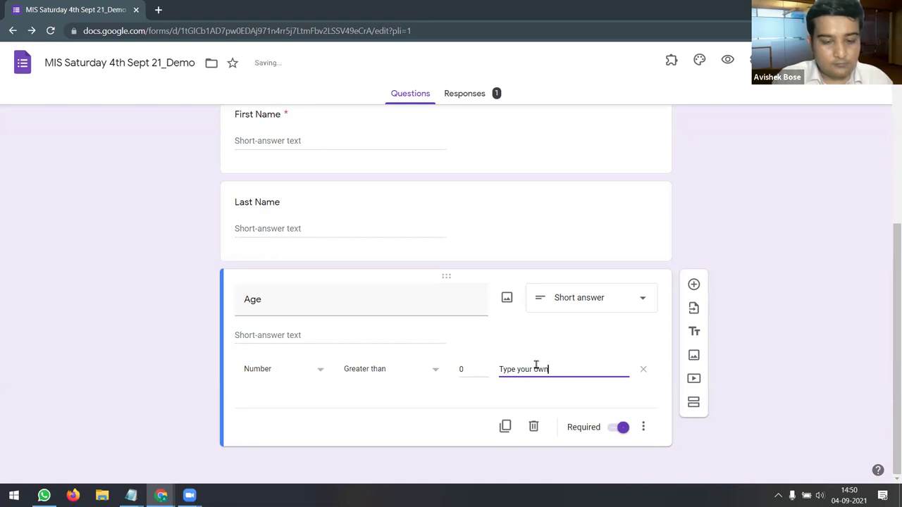
type("tex")
key("BackSpace")
type("xt")
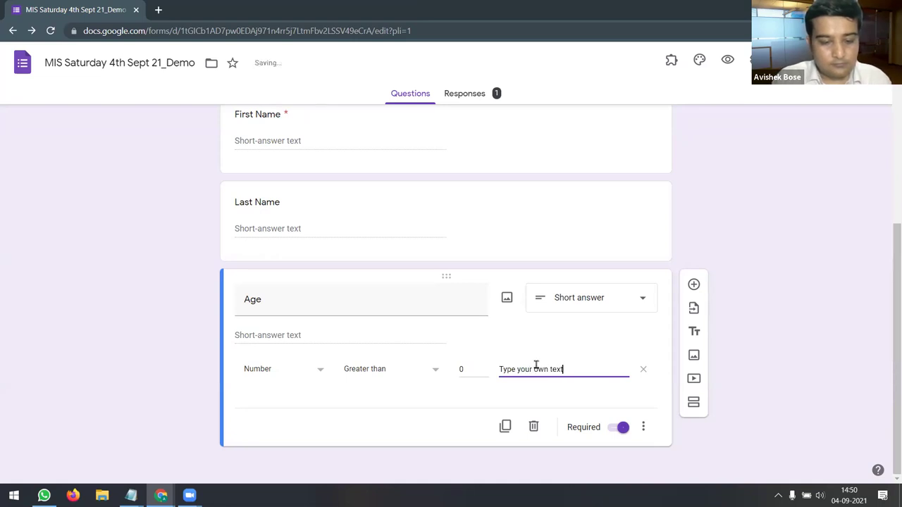
type(" here")
left_click(498, 397)
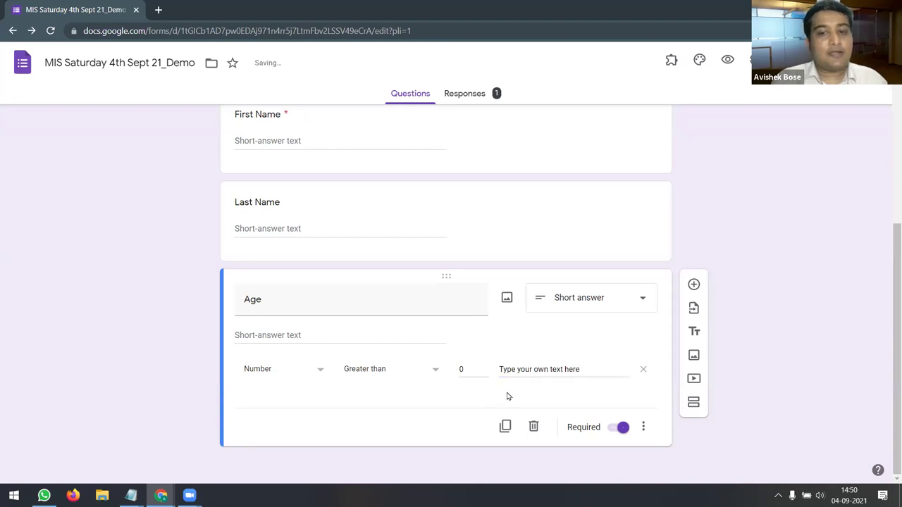
Step: Preview and submit -4 for Age to confirm the custom error message appears
left_click(727, 60)
scroll(353, 264, "down", 2)
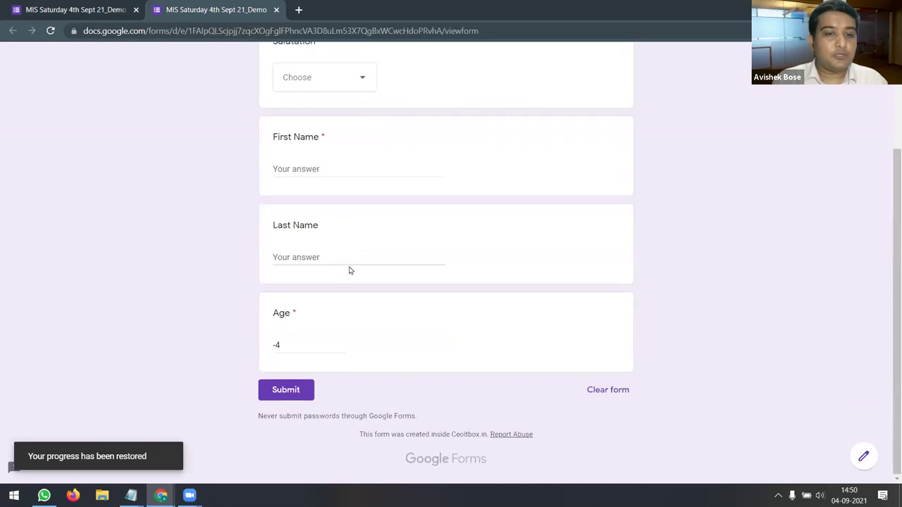
left_click(290, 344)
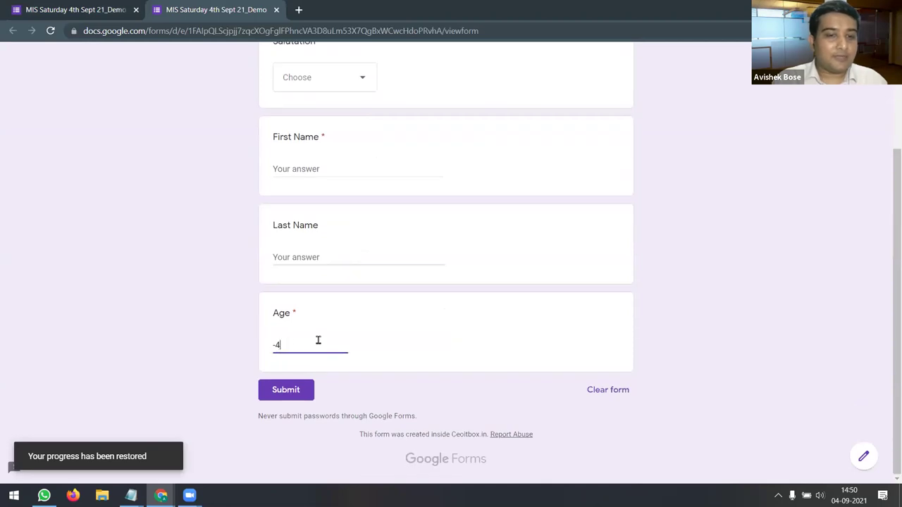
left_click(299, 391)
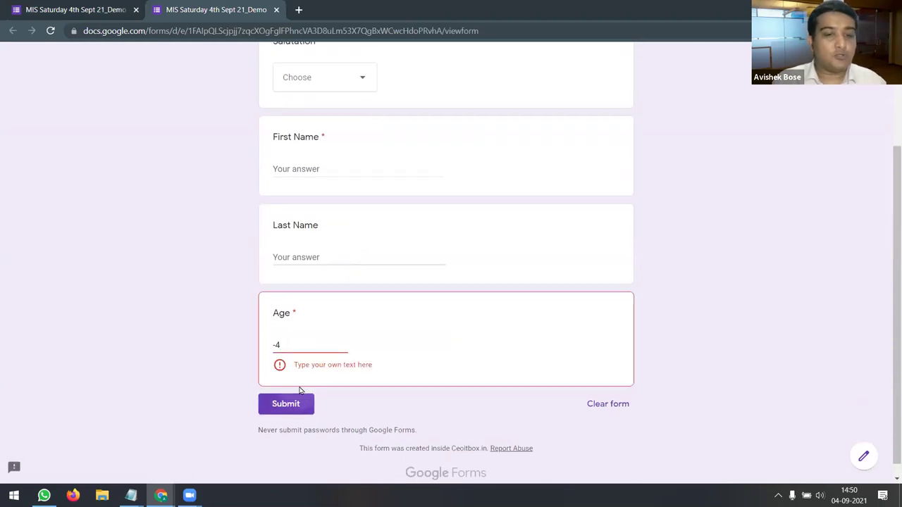
left_click_drag(296, 365, 421, 369)
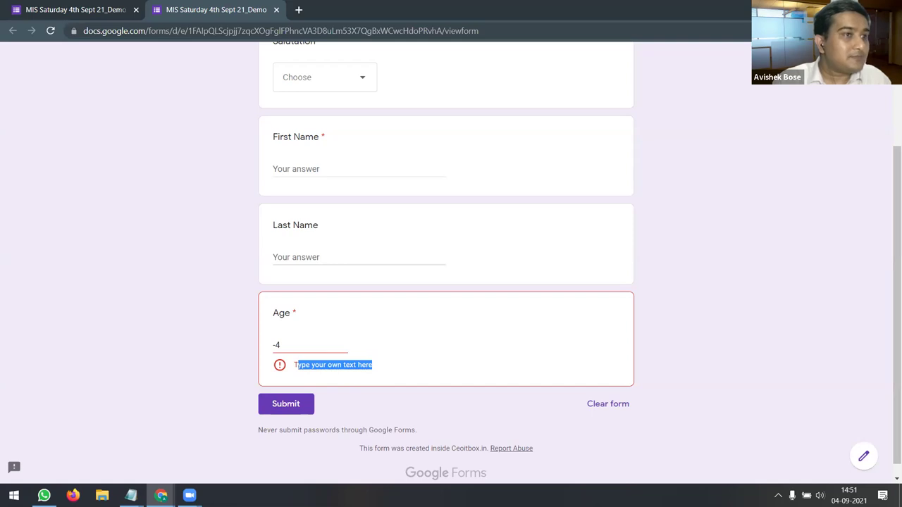
left_click(276, 10)
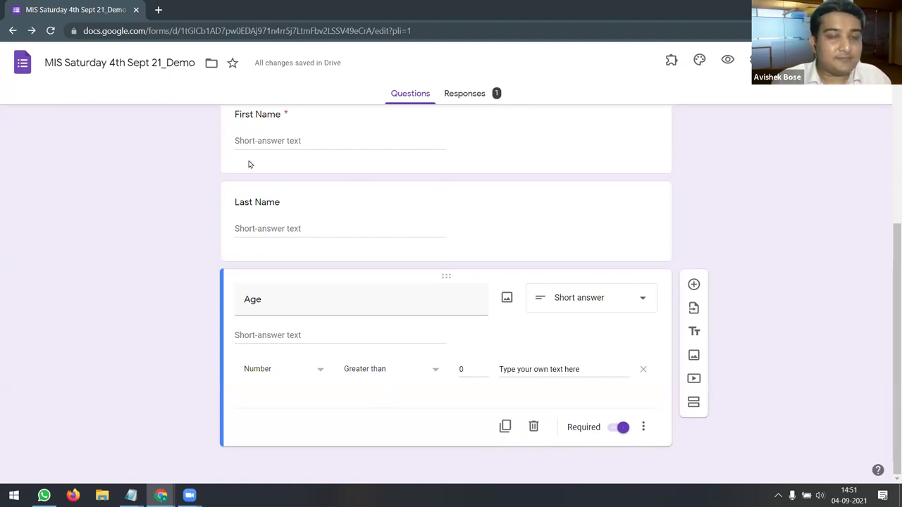
scroll(376, 357, "up", 3)
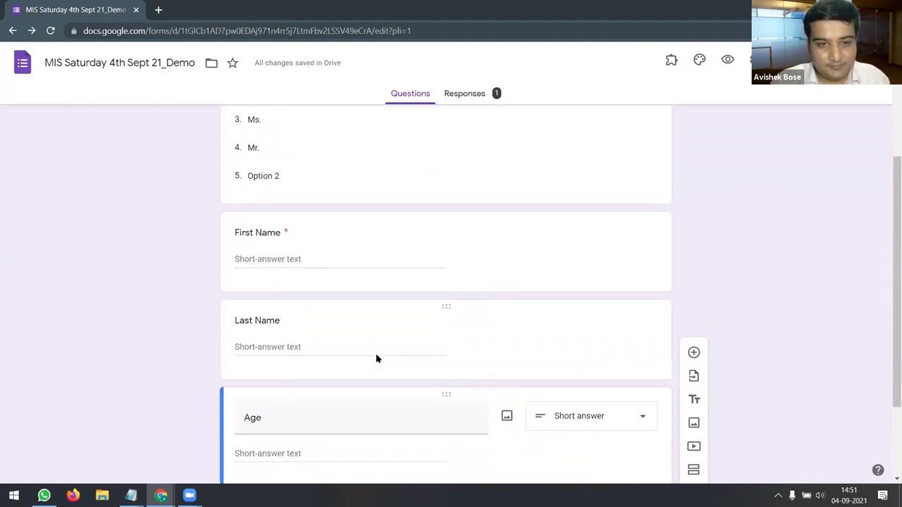
Step: Delete the leftover Option 2 from Salutation, leaving Dr., Mrs., Ms. and Mr., then select Age
scroll(376, 356, "up", 1)
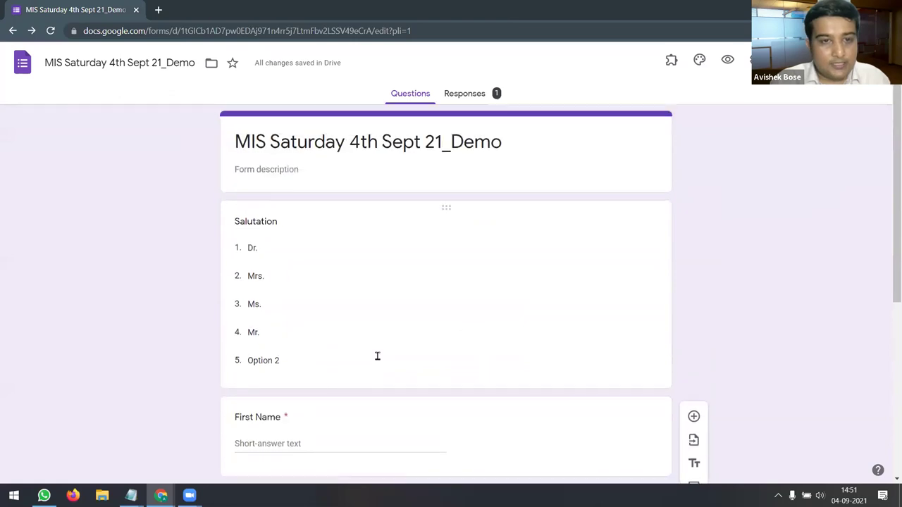
left_click(285, 361)
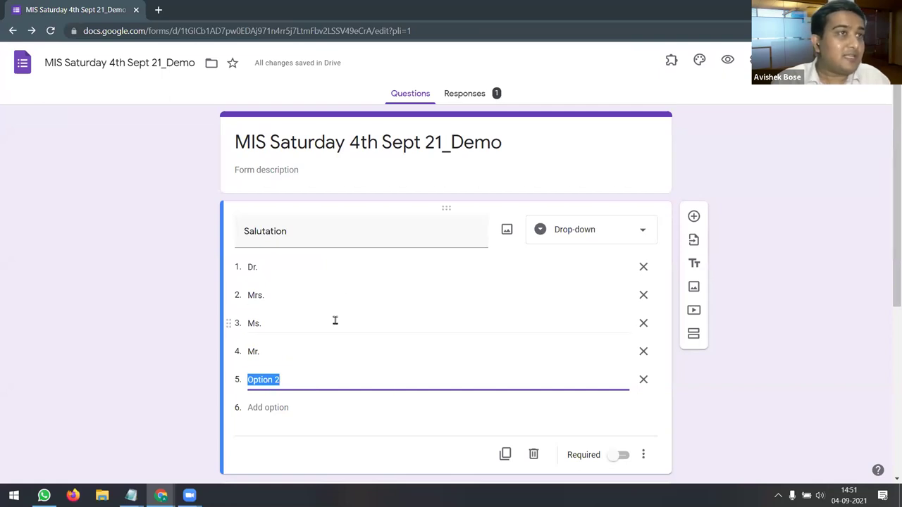
left_click(643, 381)
scroll(655, 380, "down", 2)
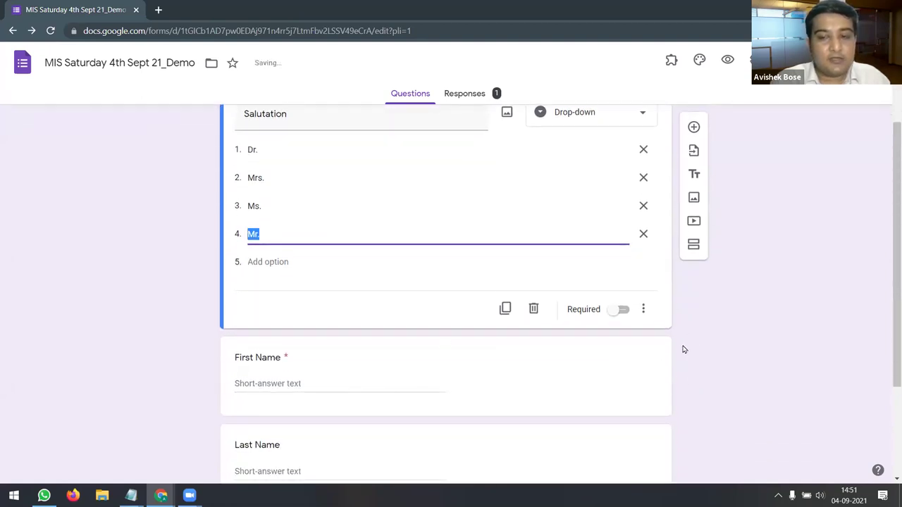
scroll(656, 352, "down", 2)
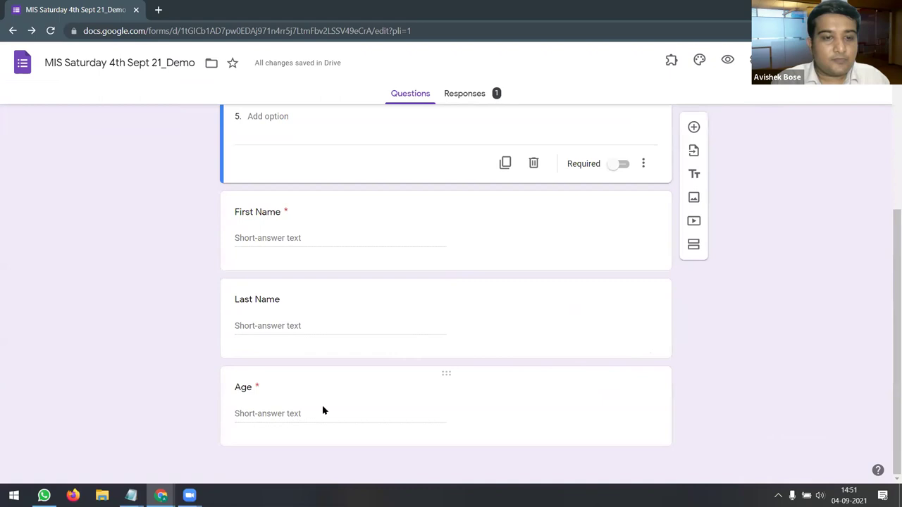
left_click(328, 411)
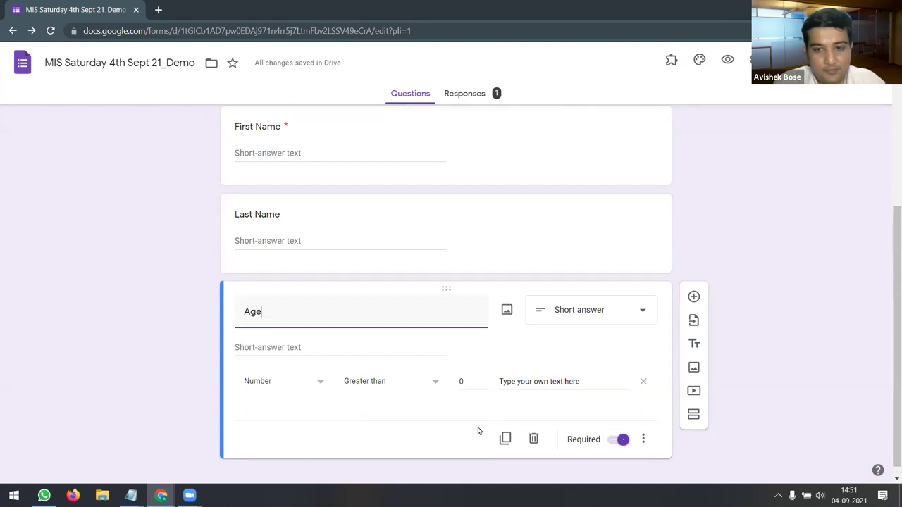
Step: Add an untitled multiple-choice question with Option 1 below the Age question
left_click(693, 296)
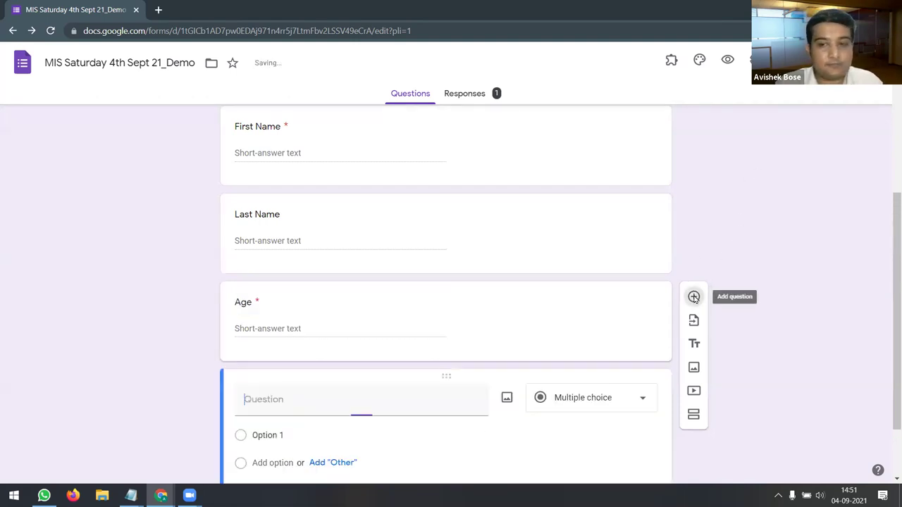
left_click(618, 314)
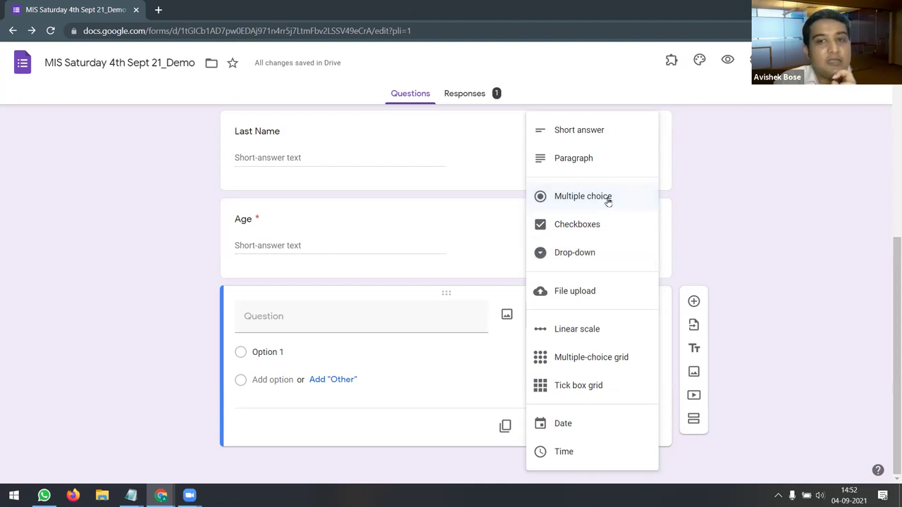
left_click(719, 266)
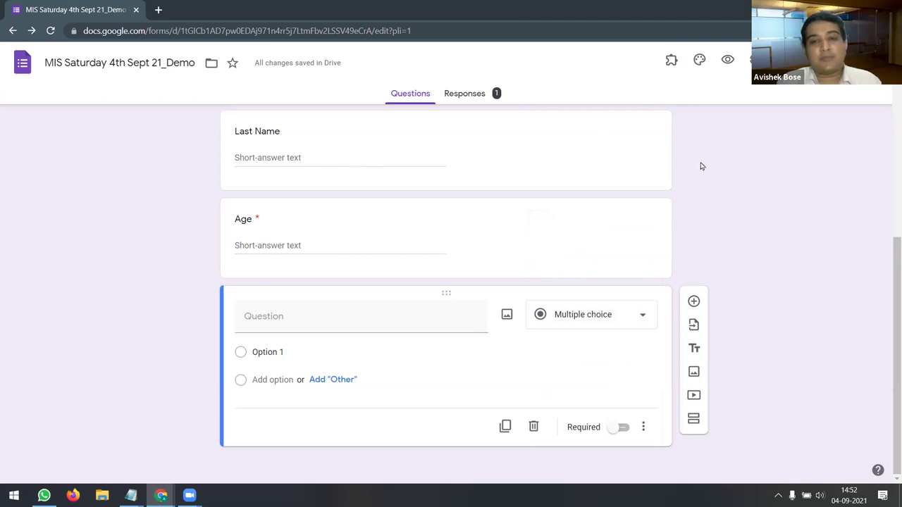
scroll(659, 197, "up", 5)
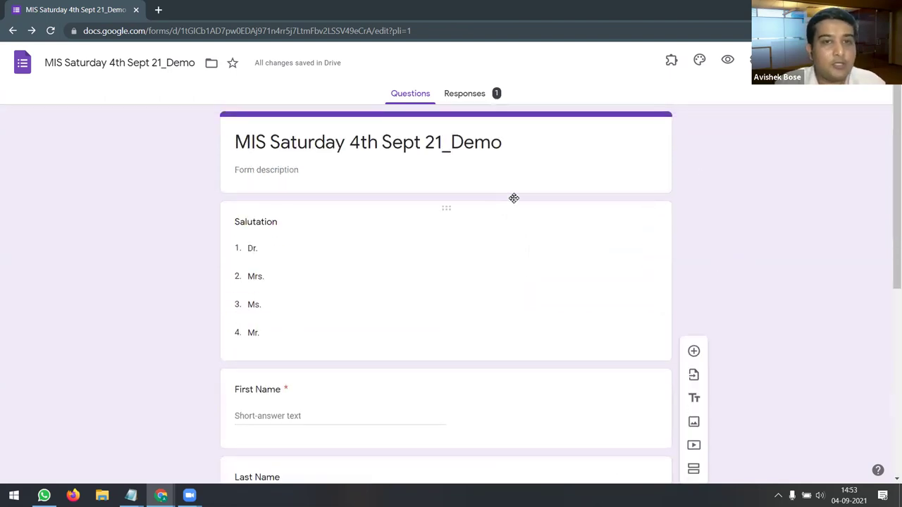
Step: Add a second section and rename section 1 from 'MIS Saturday 4th Sept 21_Demo' to 'Basic Details'
scroll(694, 371, "down", 1)
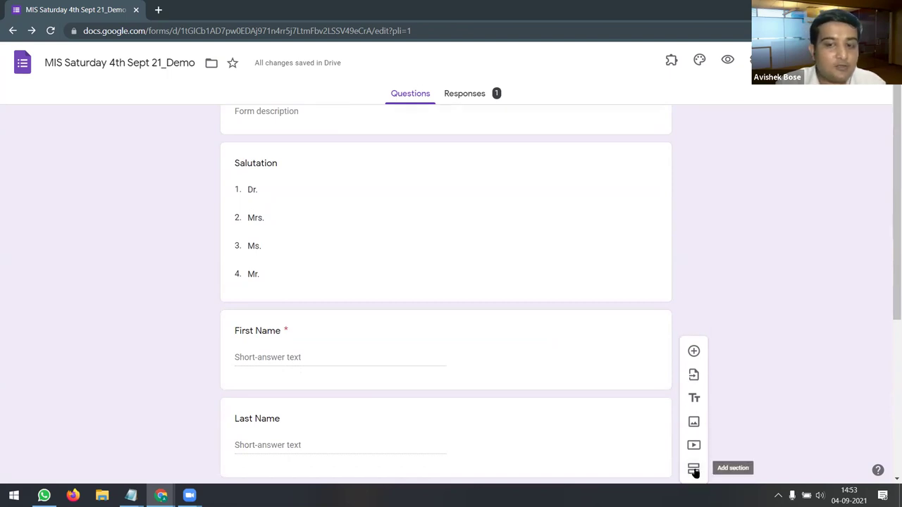
left_click(693, 470)
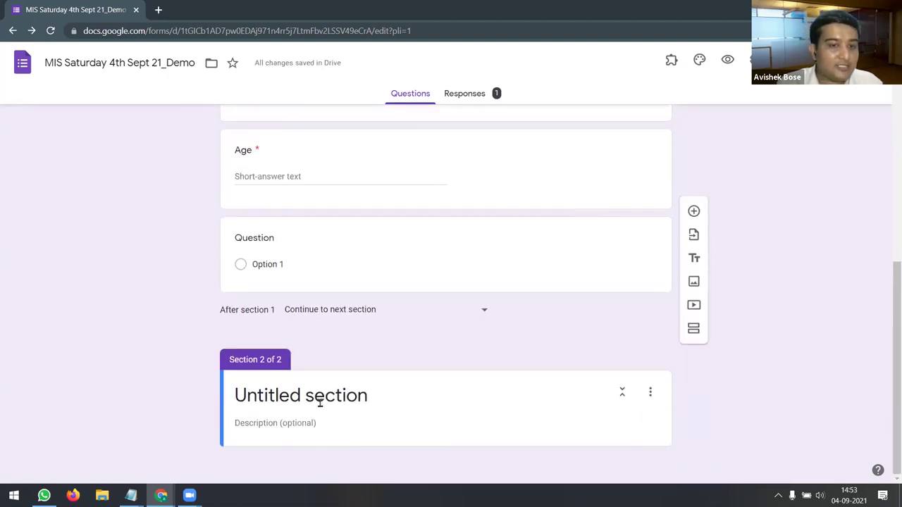
scroll(398, 302, "up", 1)
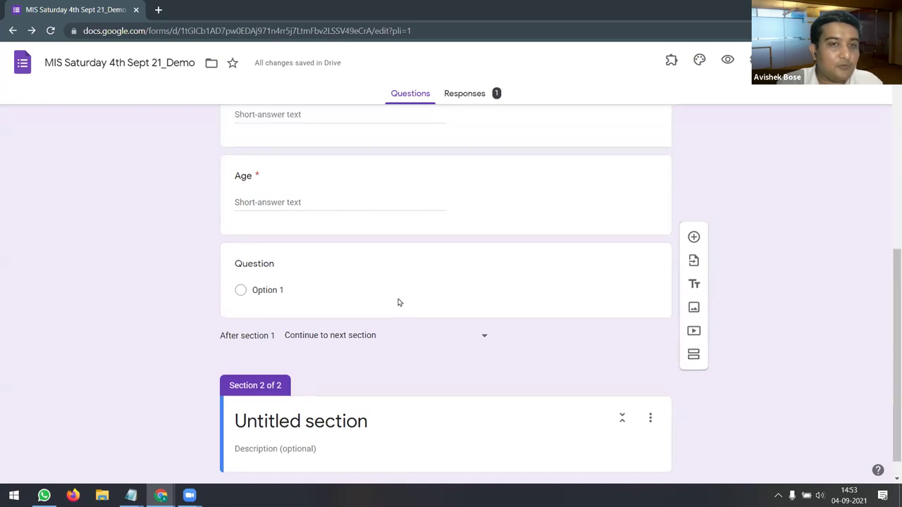
scroll(398, 302, "up", 6)
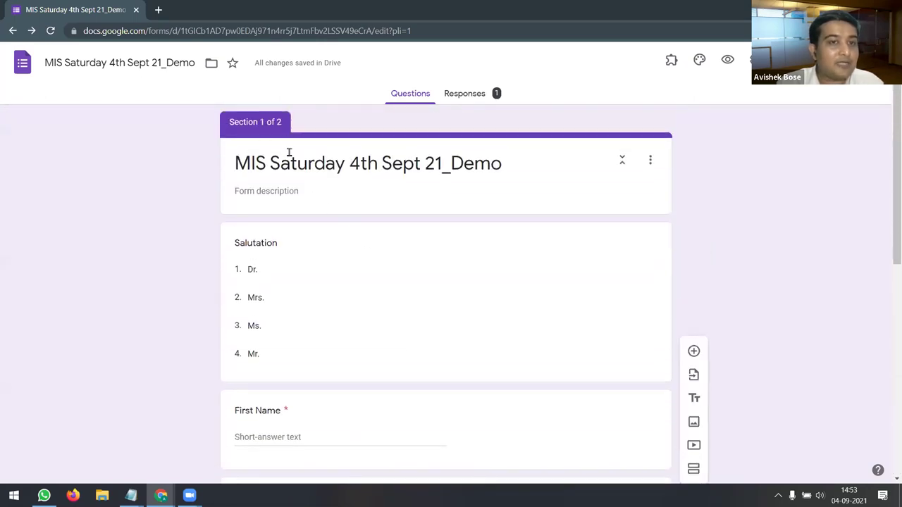
left_click(367, 167)
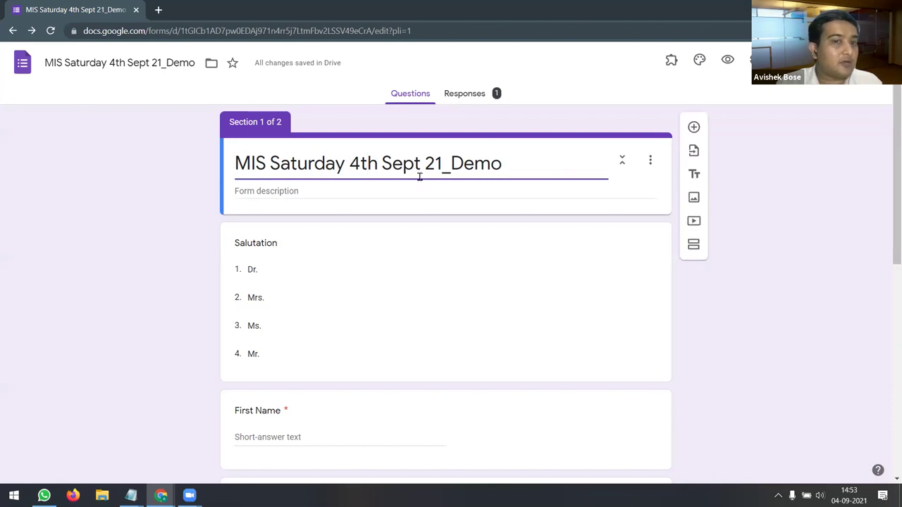
left_click(500, 166)
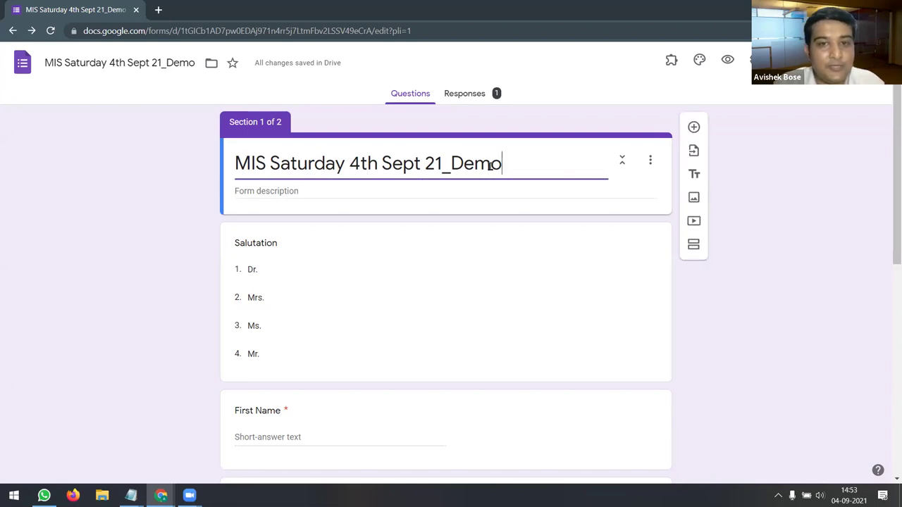
left_click_drag(490, 166, 190, 177)
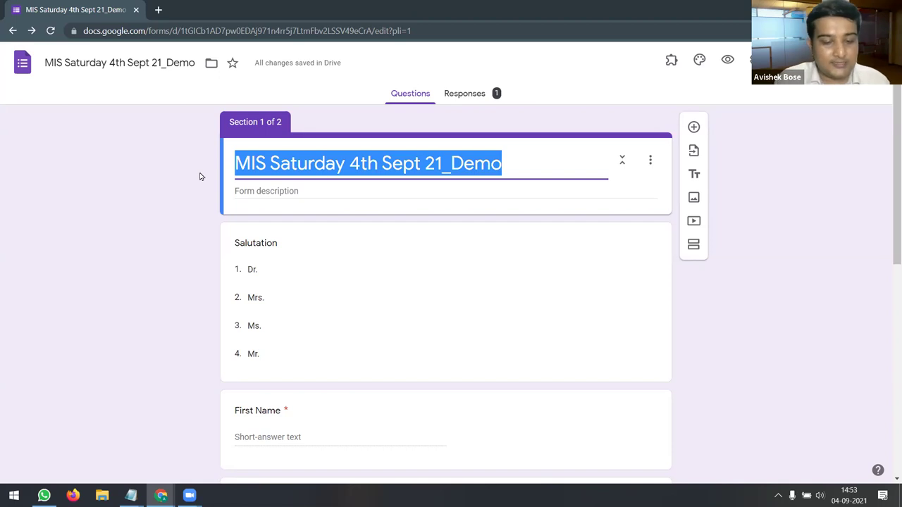
type("Basic Details")
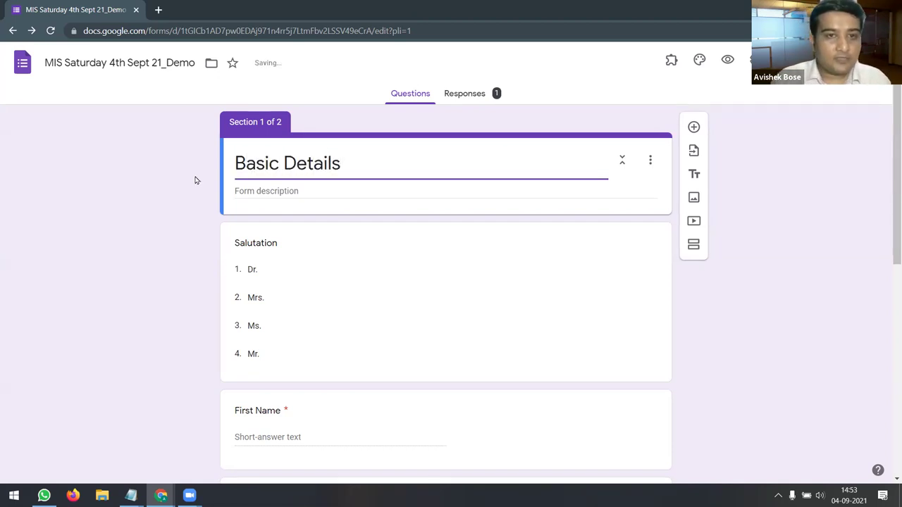
scroll(418, 328, "down", 7)
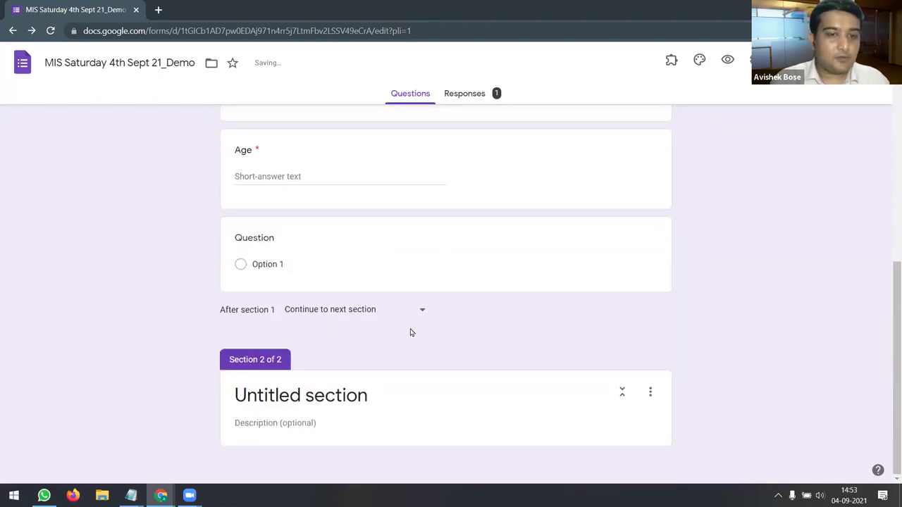
Step: Title section 2 'Employment History' and add a blank multiple-choice question to it
left_click(296, 395)
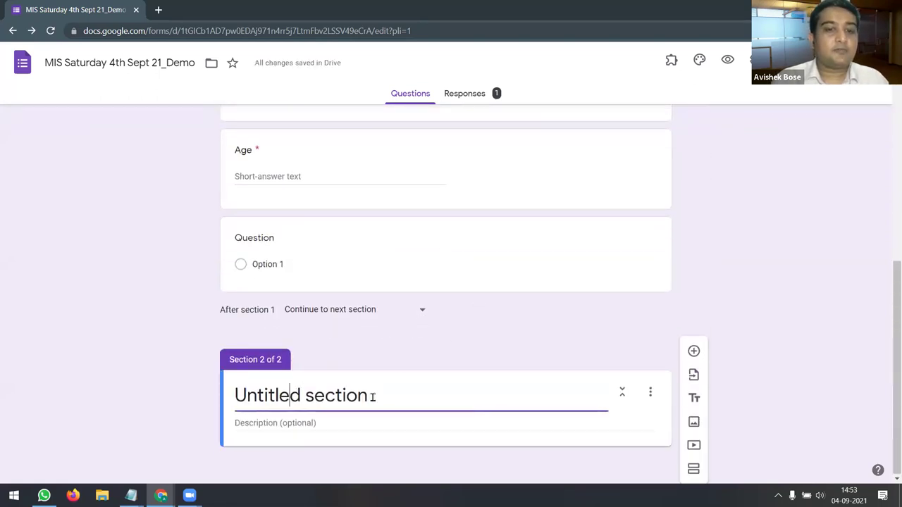
left_click_drag(374, 396, 233, 403)
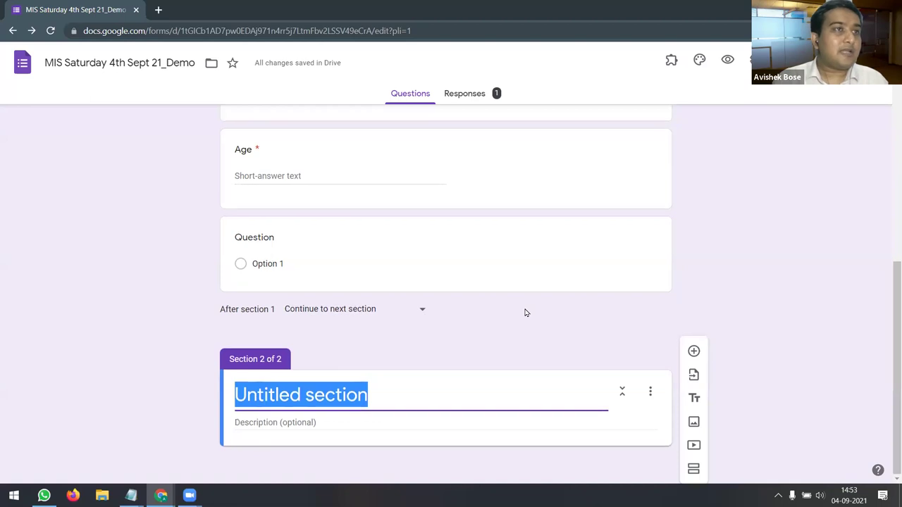
type("Em")
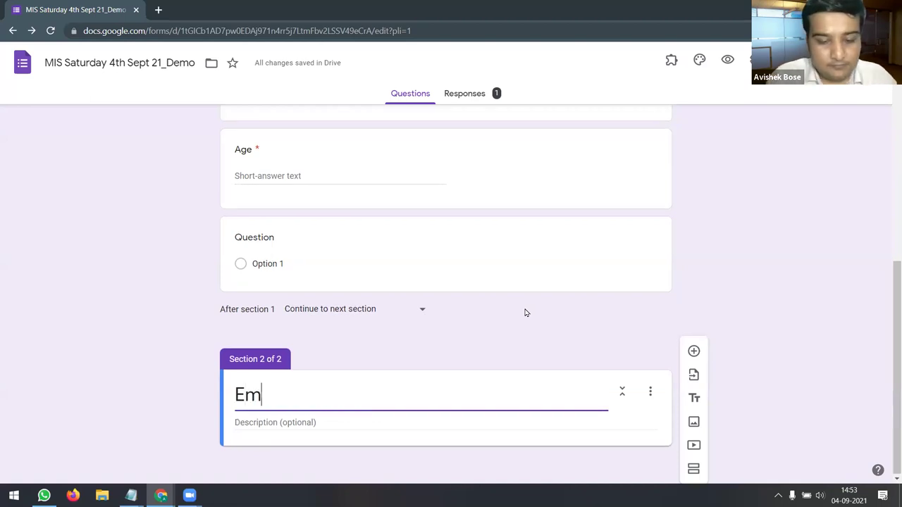
type("ployment ")
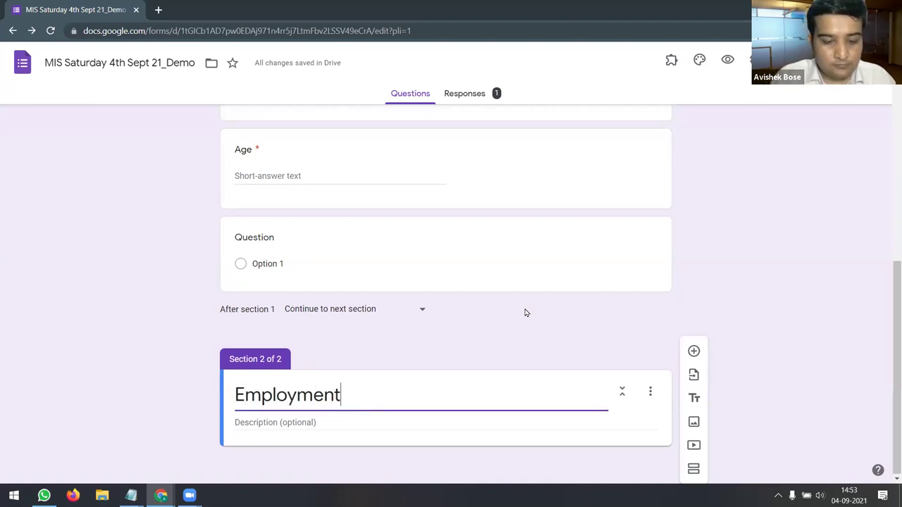
type("D")
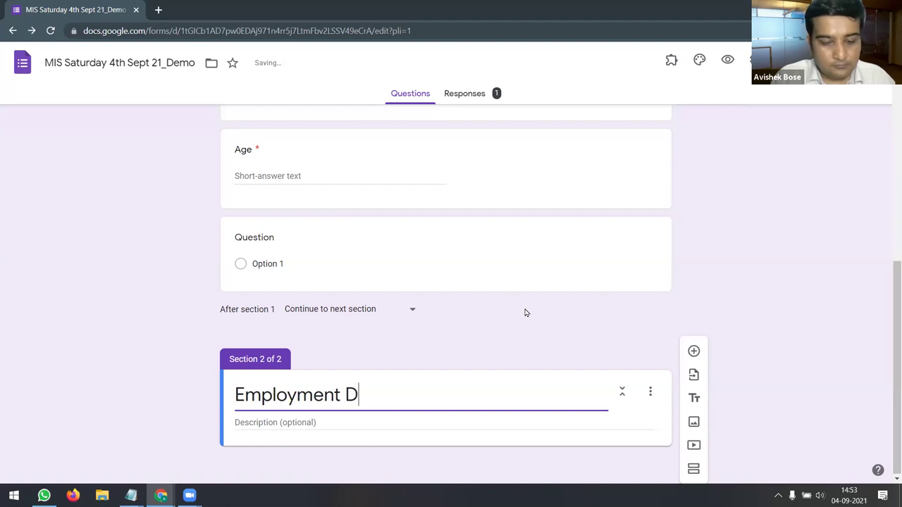
key("BackSpace")
type("History")
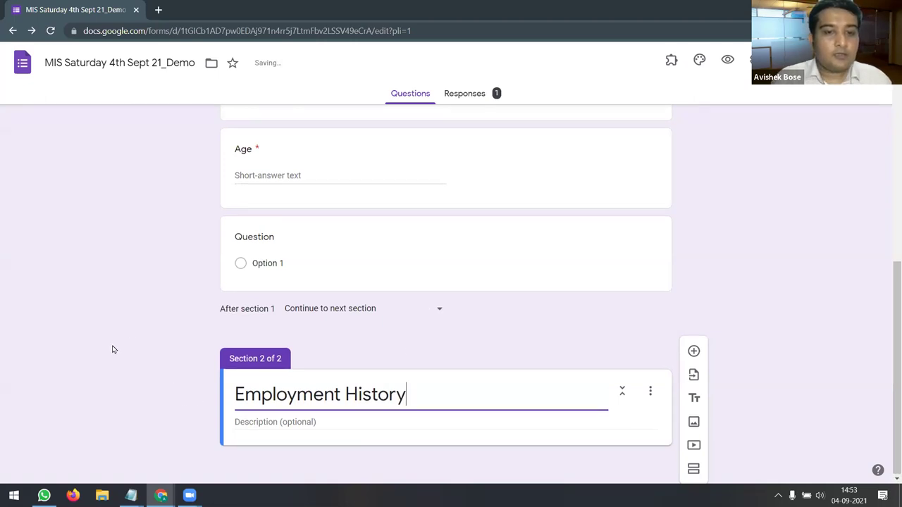
left_click(243, 432)
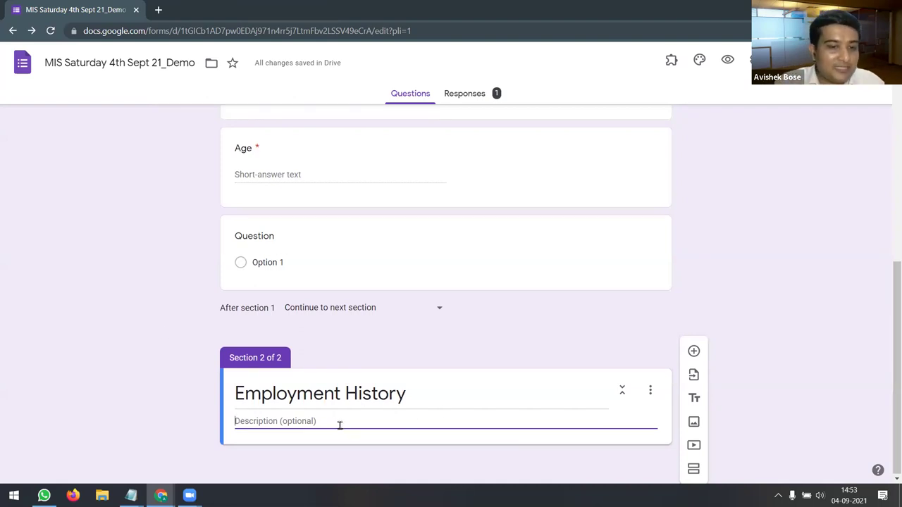
left_click(693, 350)
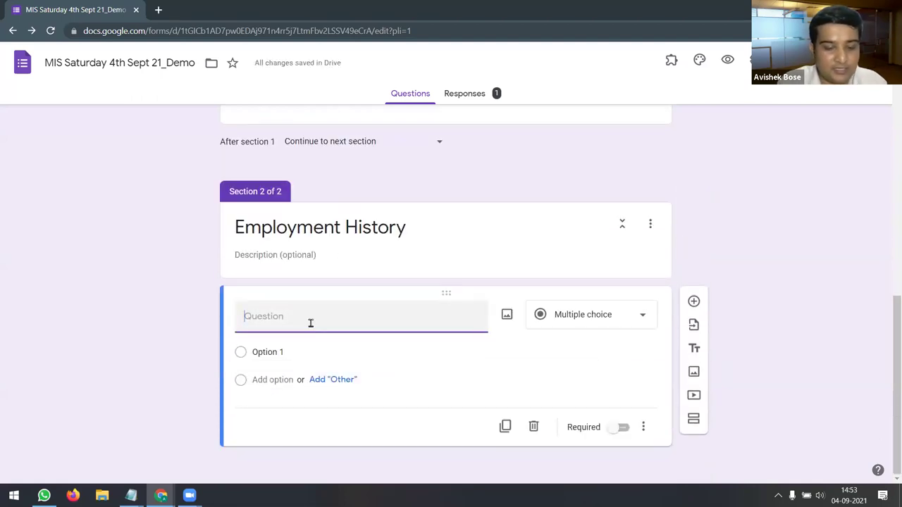
Step: Name the Employment History question 'Current Employer' as a short answer, then reopen Age
type("Current Employer")
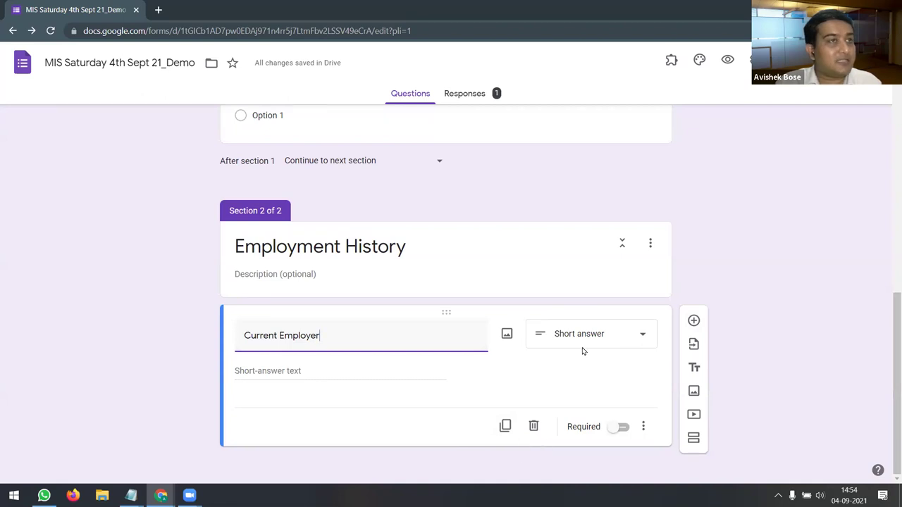
left_click(643, 426)
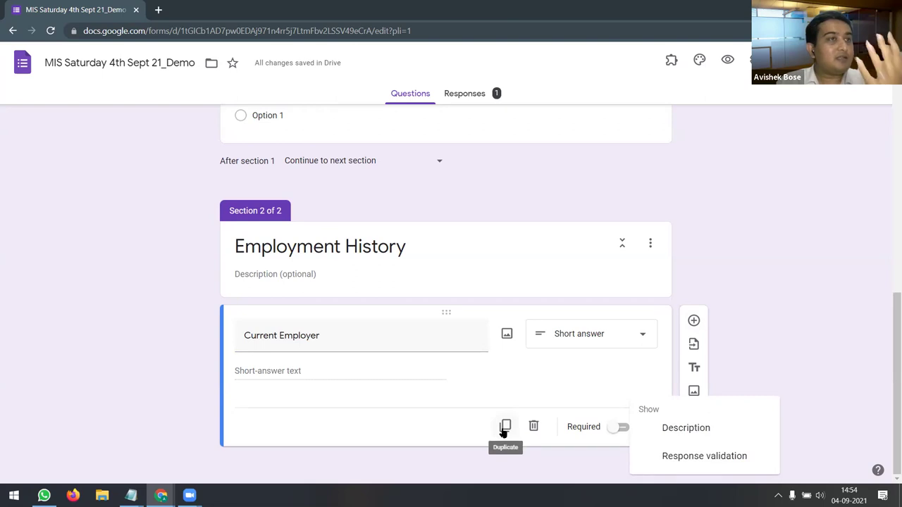
scroll(428, 312, "up", 4)
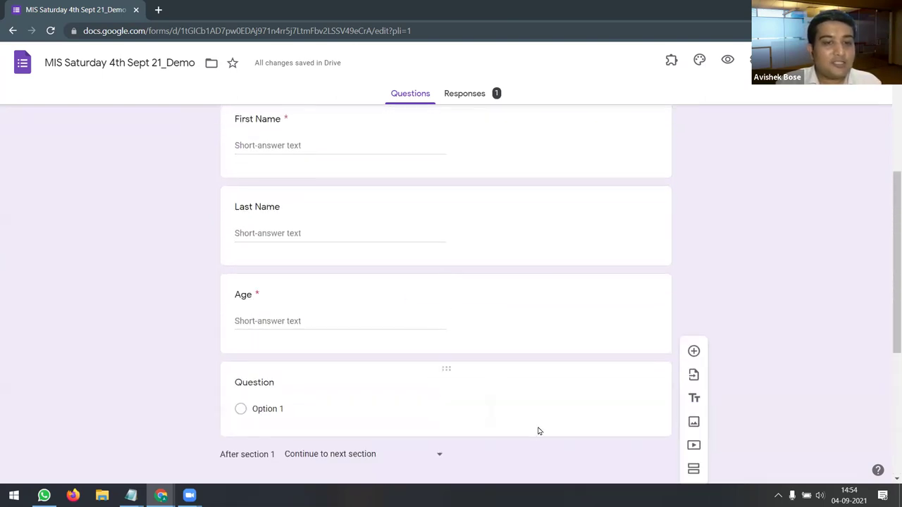
scroll(540, 429, "down", 3)
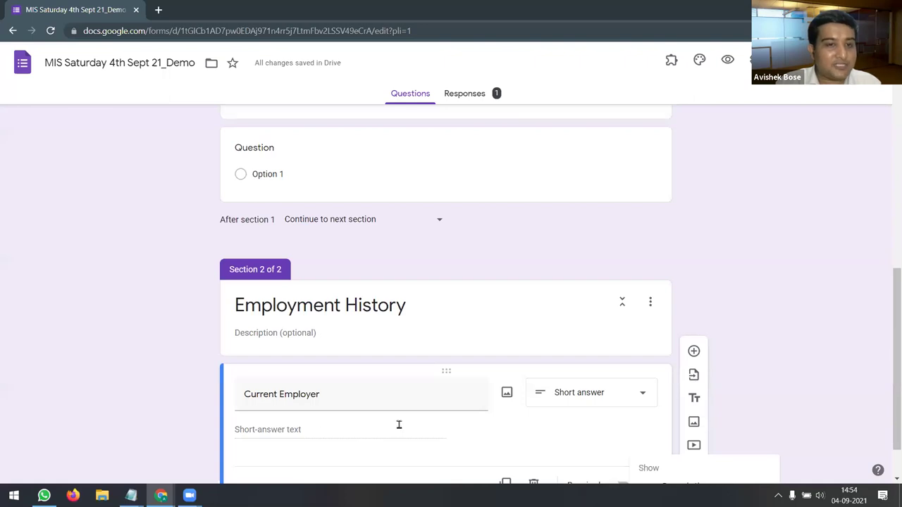
scroll(399, 425, "up", 3)
scroll(346, 320, "down", 4)
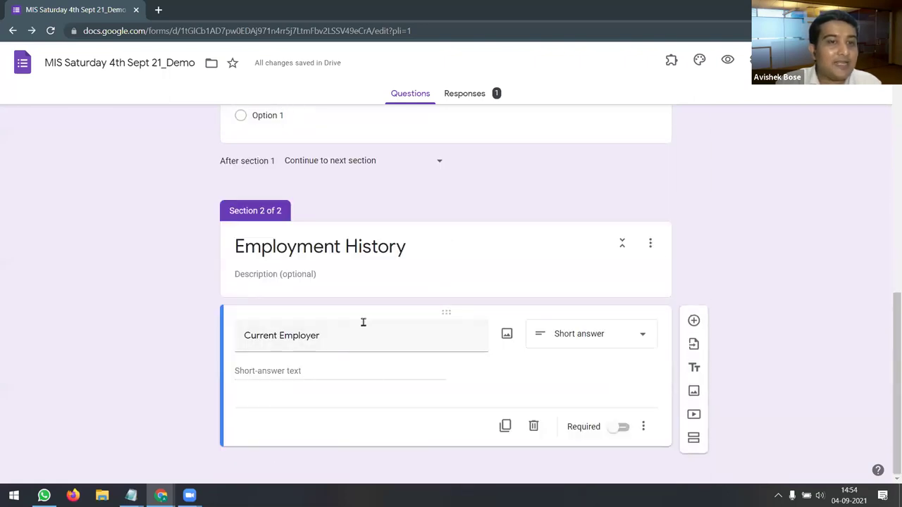
scroll(376, 270, "up", 2)
scroll(374, 274, "up", 2)
left_click(348, 303)
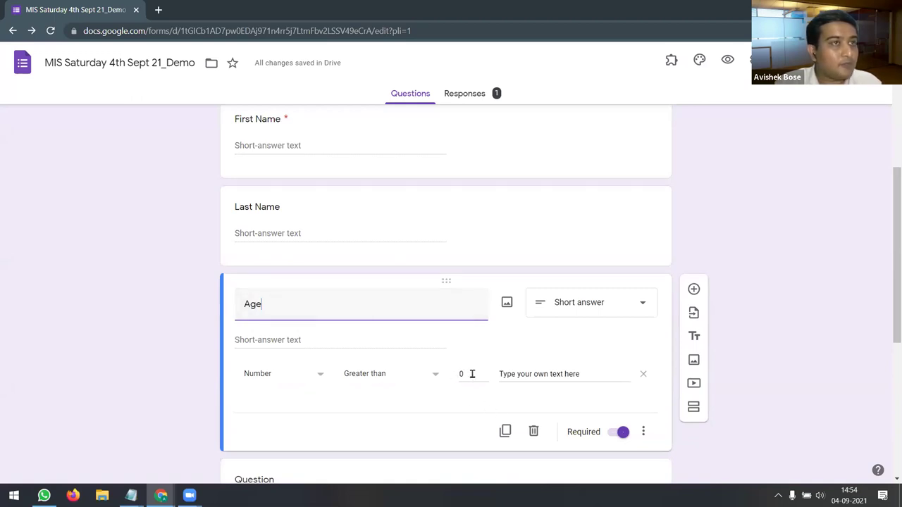
Step: Duplicate the Age question and move the copy below Current Employer in Employment History
left_click(505, 432)
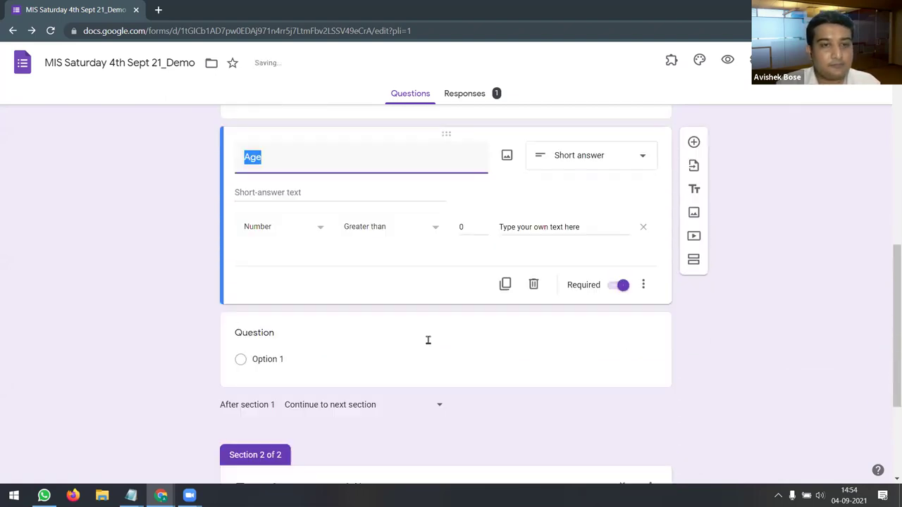
left_click_drag(443, 134, 447, 479)
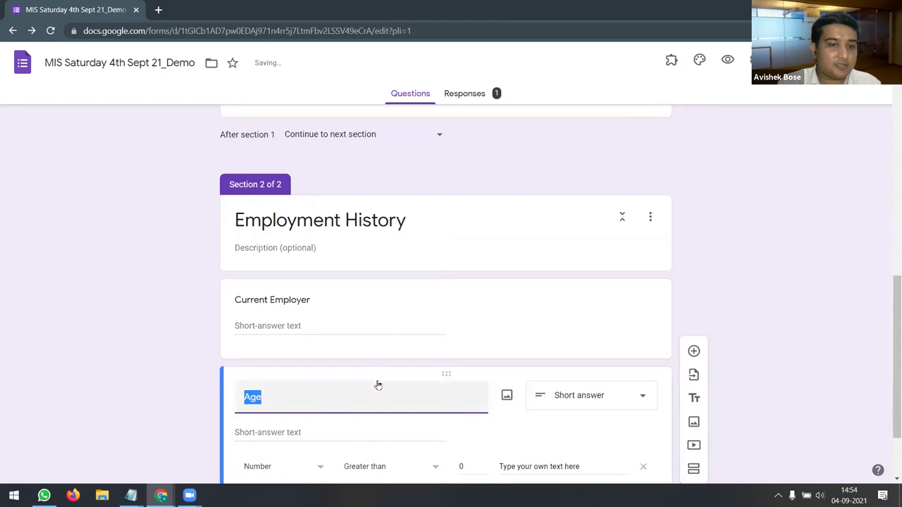
left_click(306, 311)
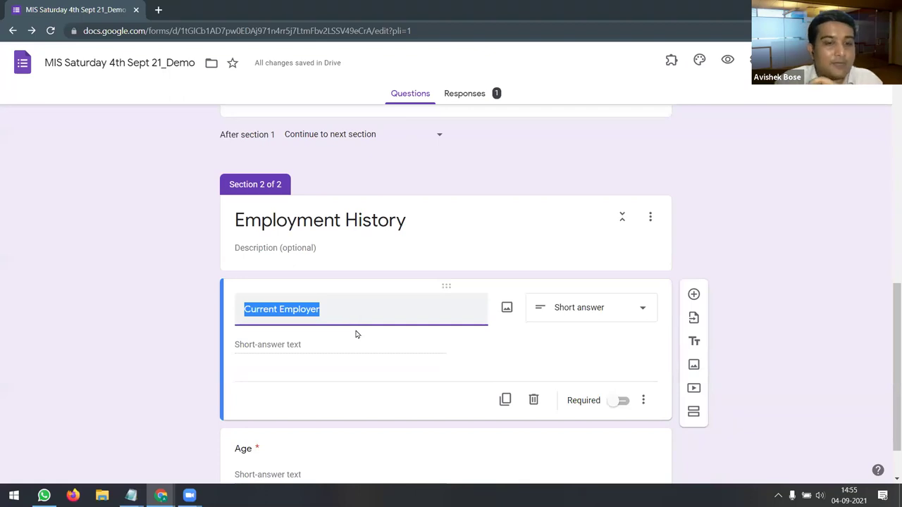
scroll(356, 332, "down", 1)
left_click(227, 392)
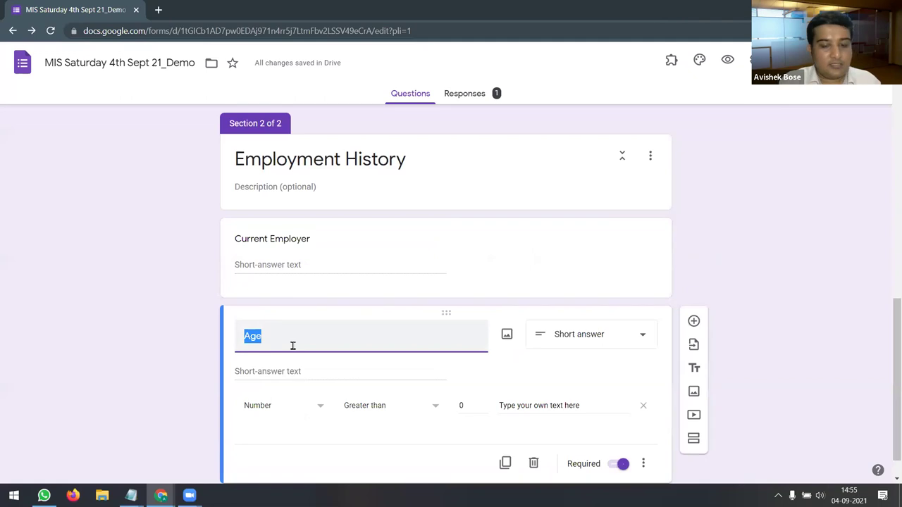
Step: Retitle the copied Age question 'Work Experience'
type("Ye")
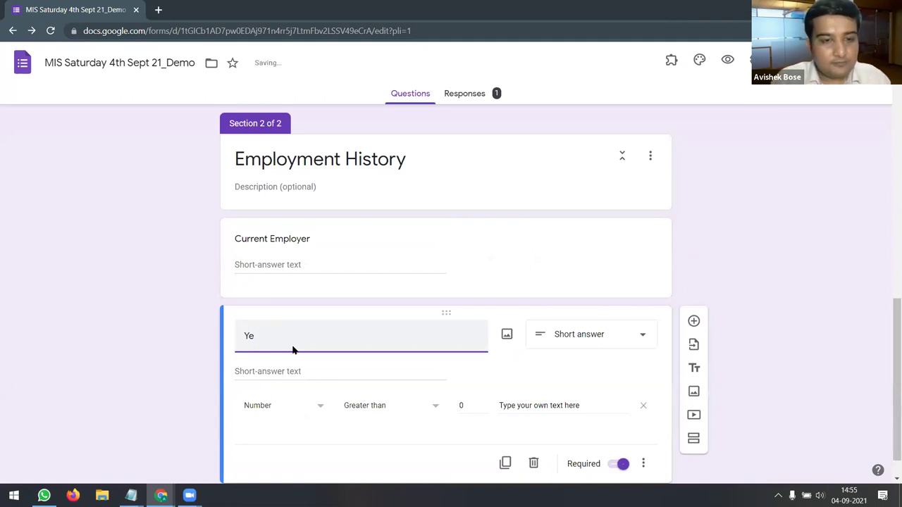
key("BackSpace")
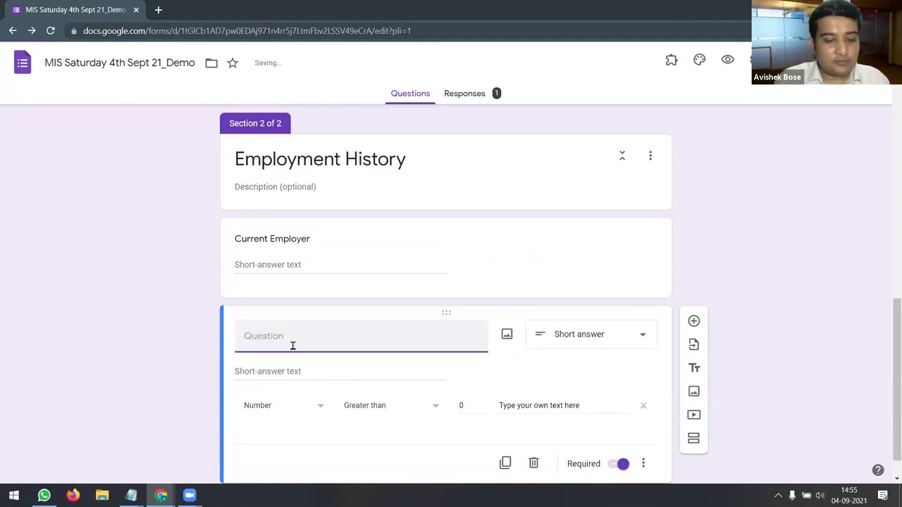
type("Wo")
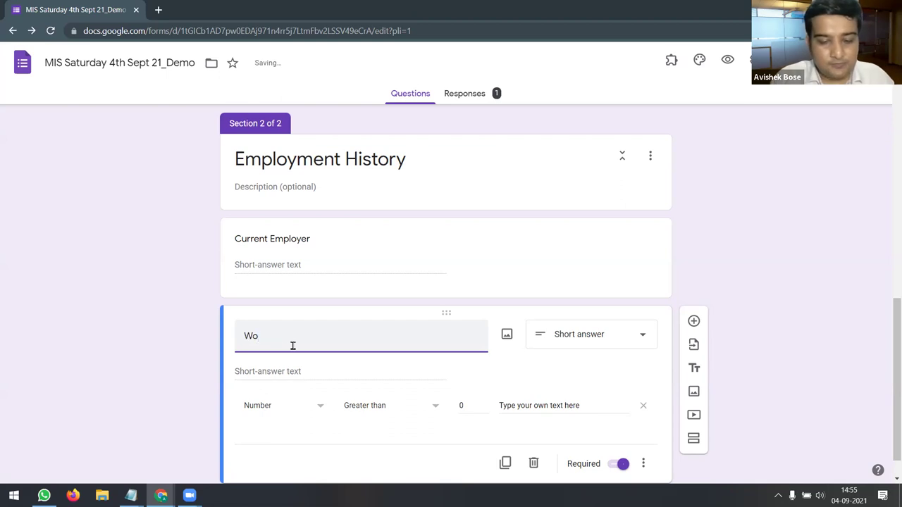
type("rk Experience")
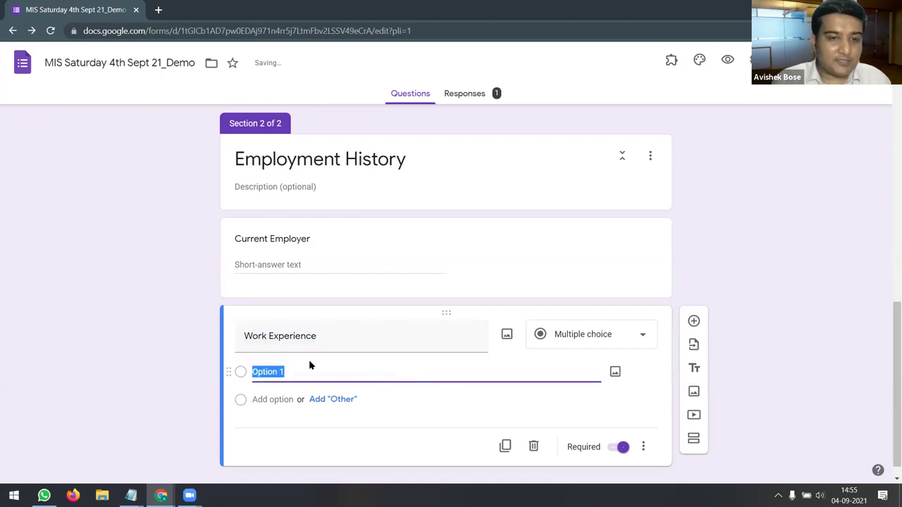
left_click(333, 336)
scroll(463, 392, "down", 1)
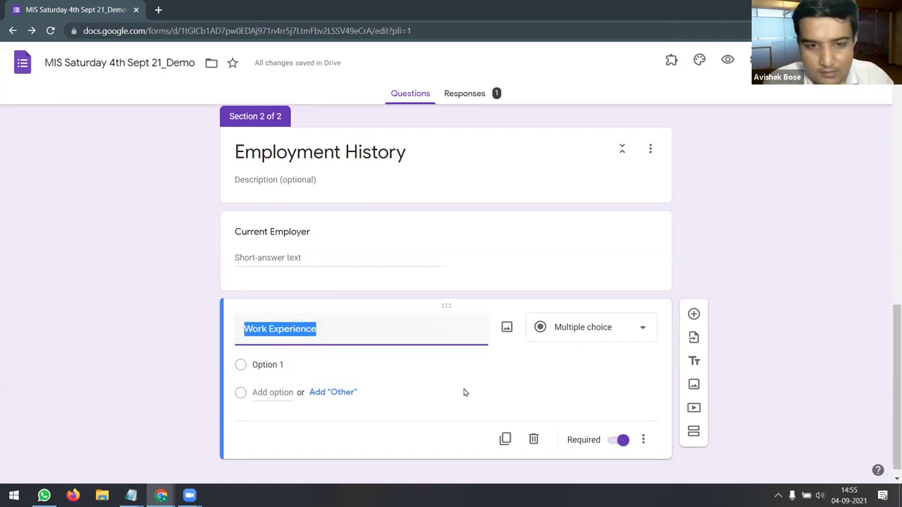
scroll(407, 406, "up", 2)
scroll(405, 411, "down", 2)
type("Wo")
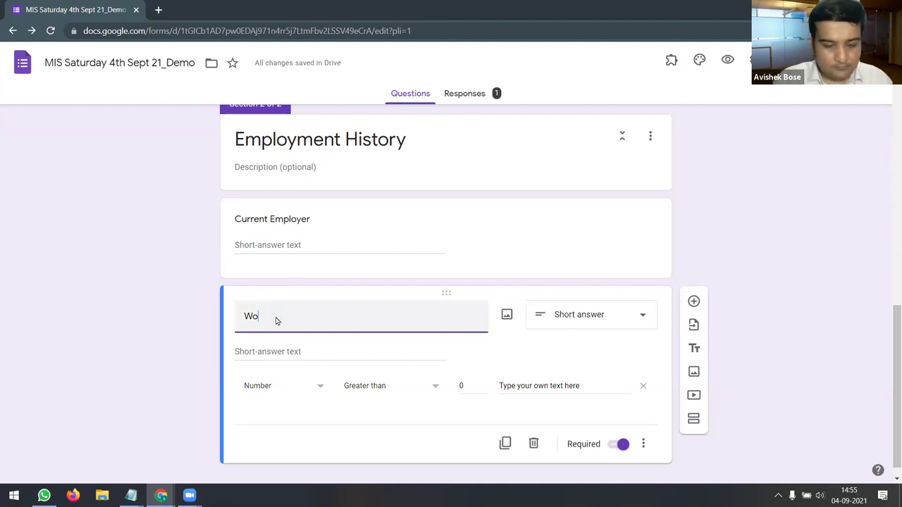
key("BackSpace")
key("BackSpace")
type("Ye")
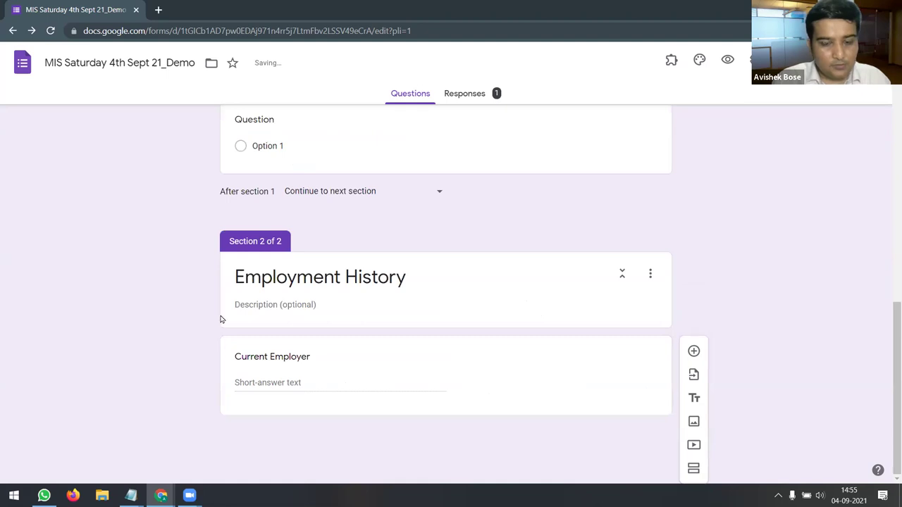
left_click(258, 355)
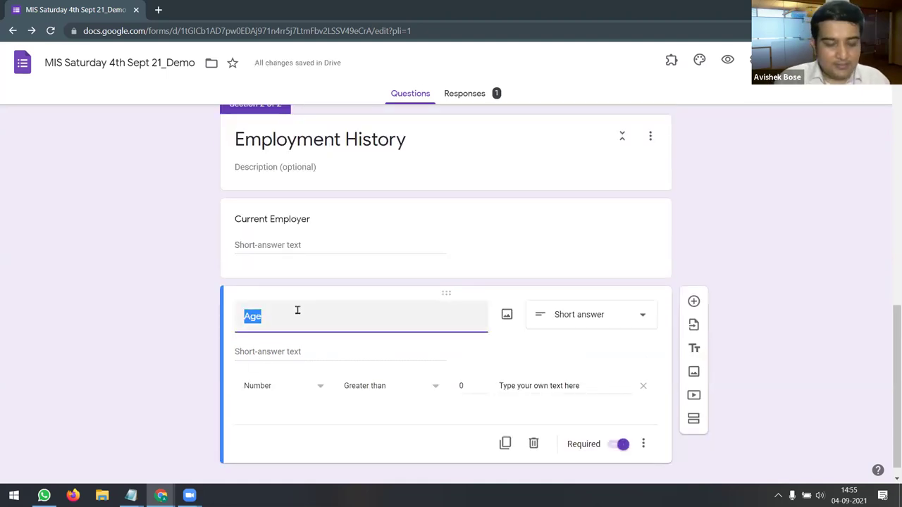
type("Work Experience")
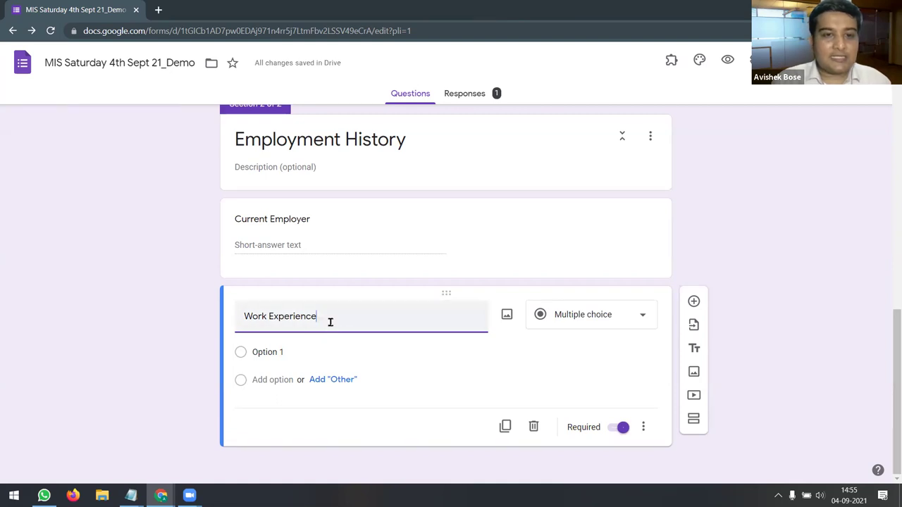
left_click(296, 352)
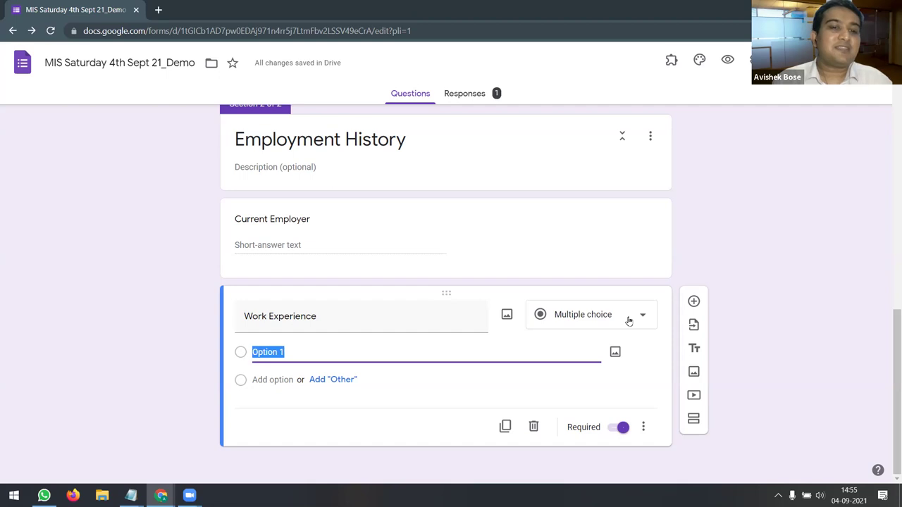
left_click(357, 322)
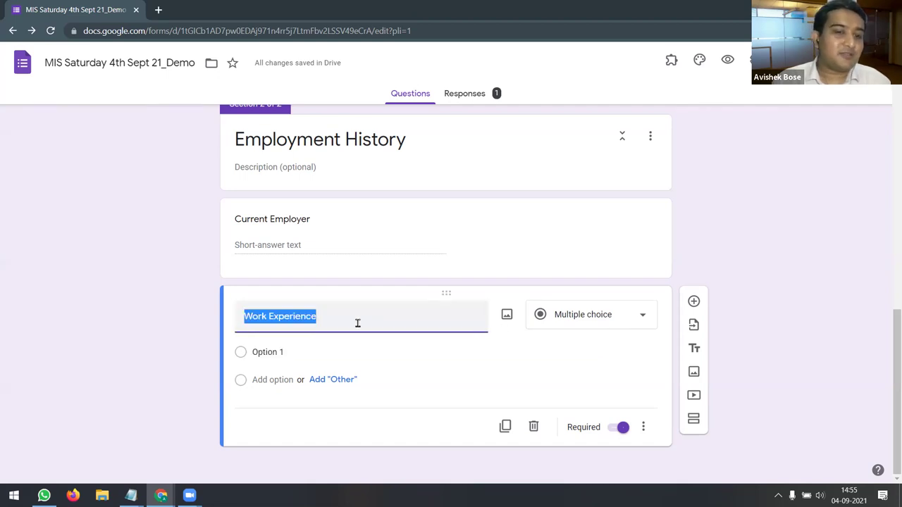
left_click(629, 315)
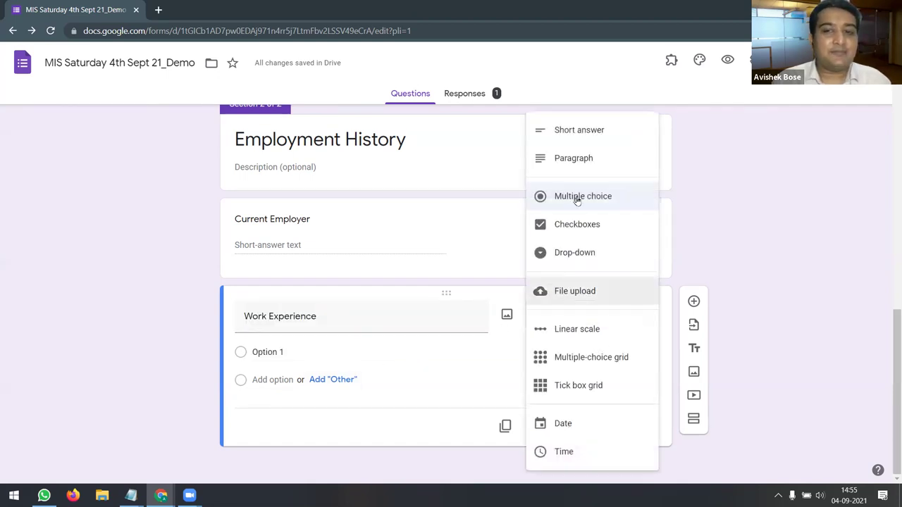
Step: Make Work Experience a short answer with Number validation: greater than 0
left_click(603, 131)
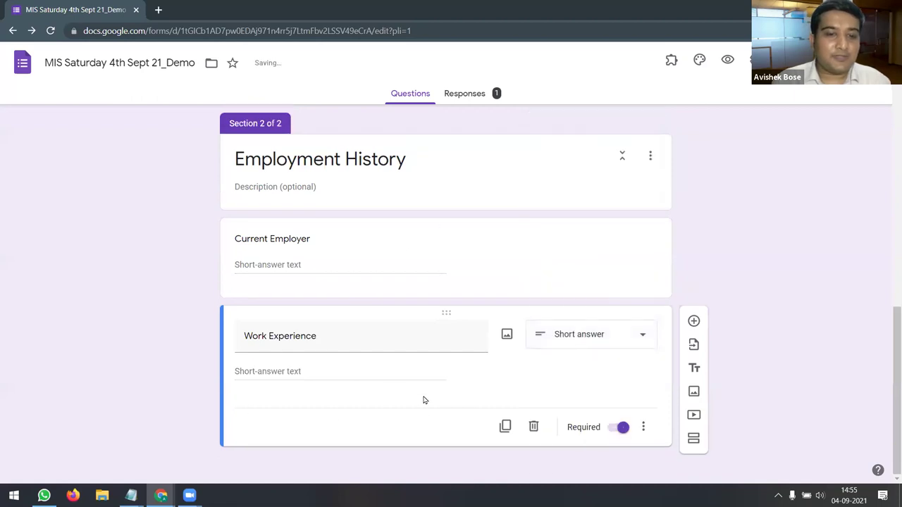
left_click(642, 427)
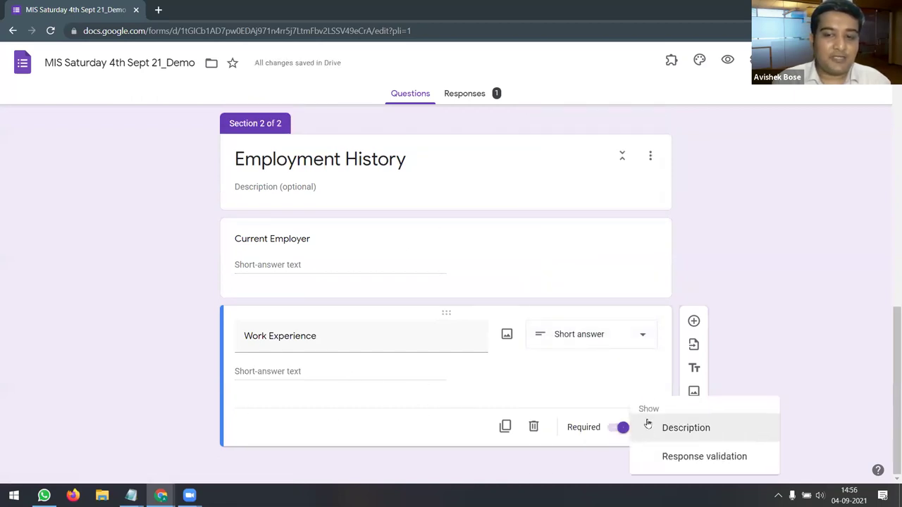
left_click(691, 455)
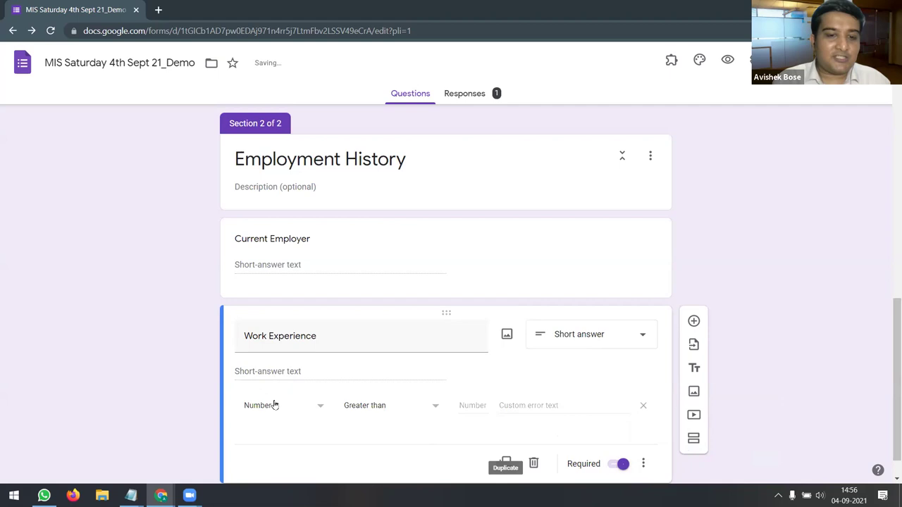
left_click(470, 406)
type("0")
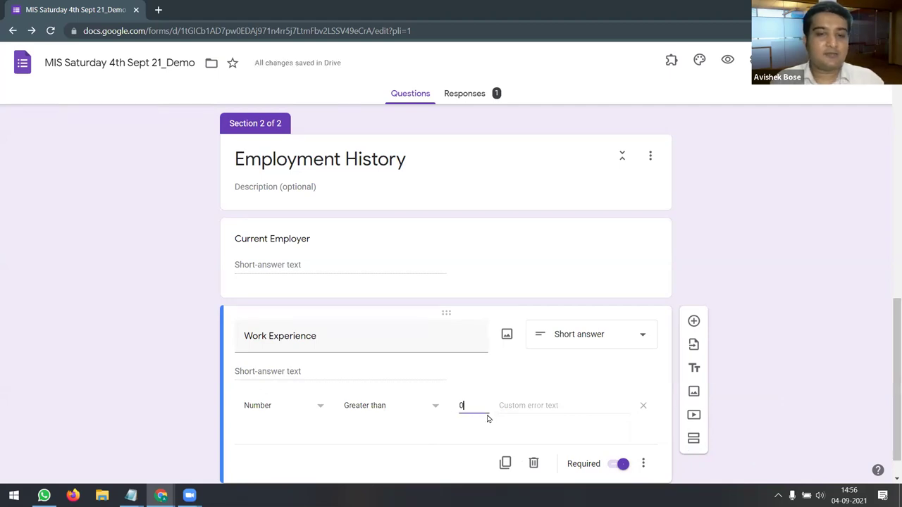
left_click(324, 442)
scroll(398, 448, "down", 1)
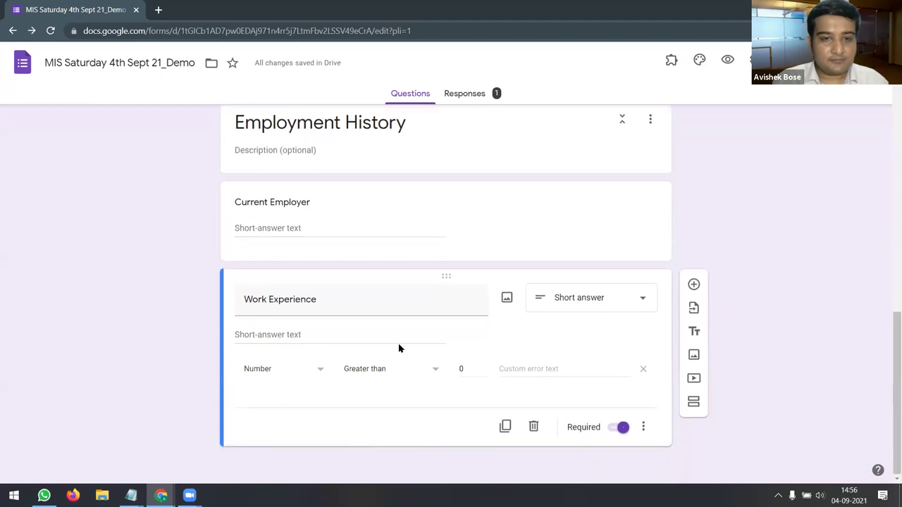
scroll(392, 244, "up", 5)
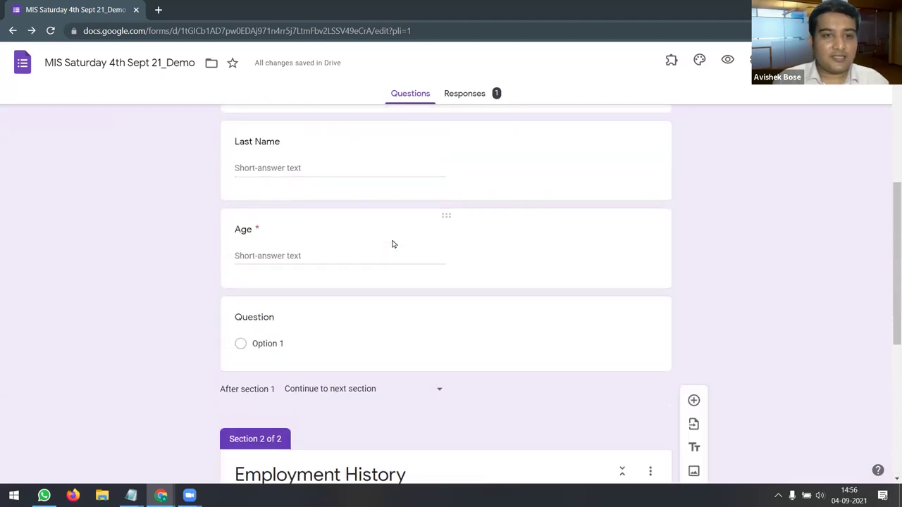
left_click(443, 218)
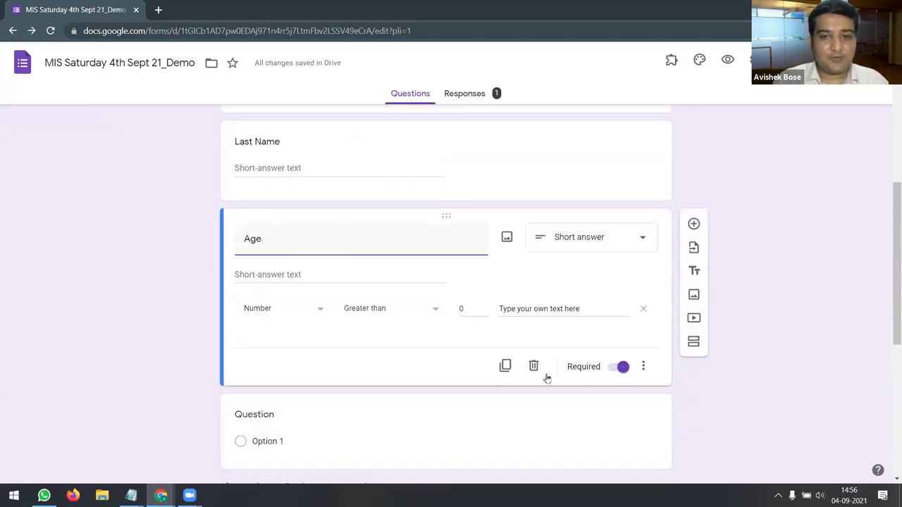
left_click(505, 366)
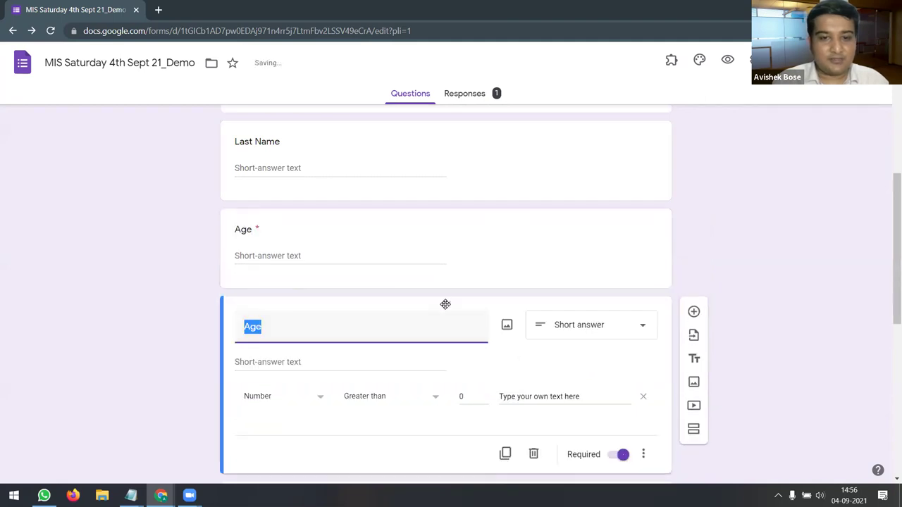
left_click_drag(446, 307, 439, 341)
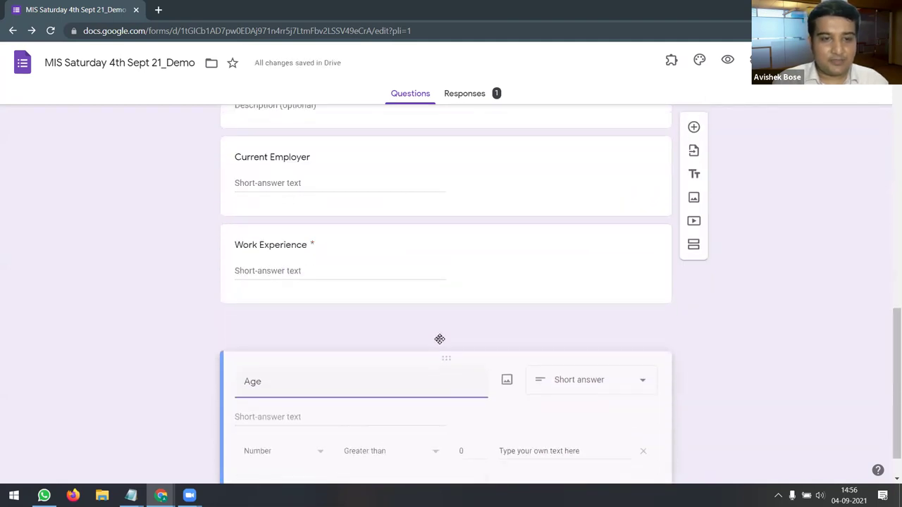
left_click(273, 300)
left_click_drag(273, 299, 239, 299)
type("work")
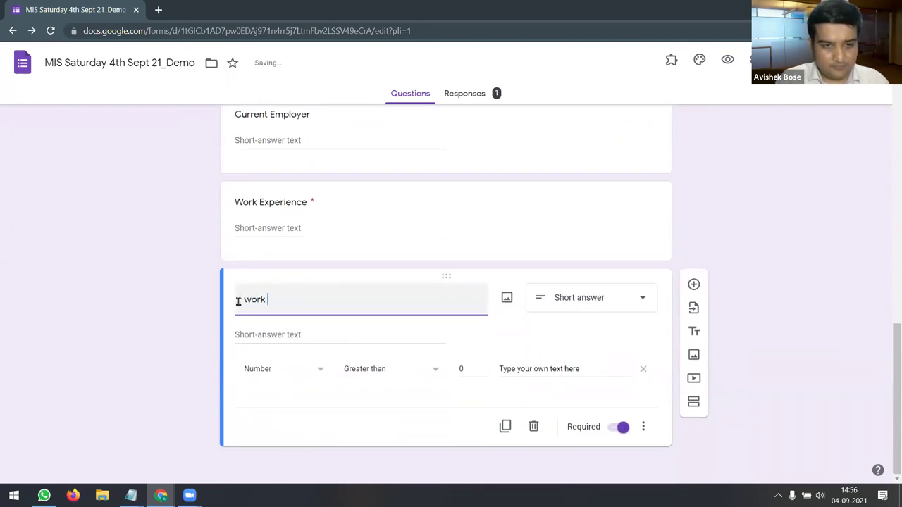
type(" experience")
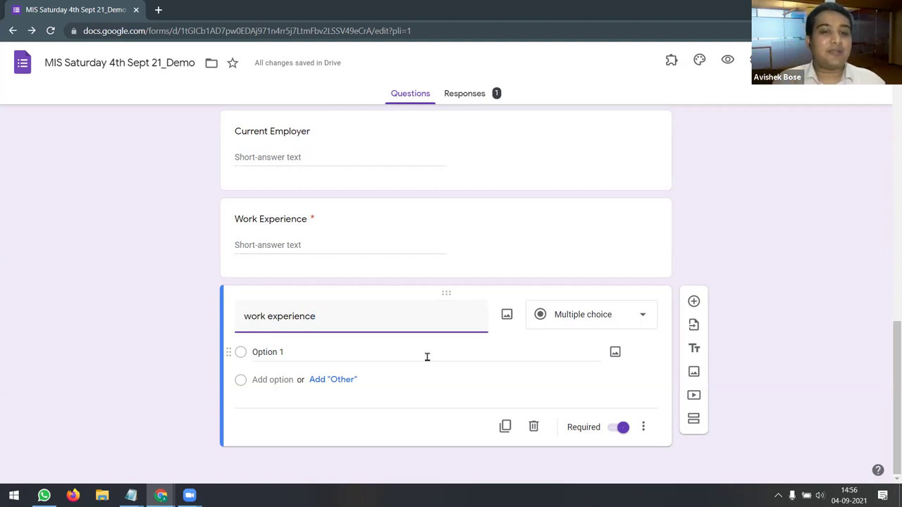
left_click(533, 427)
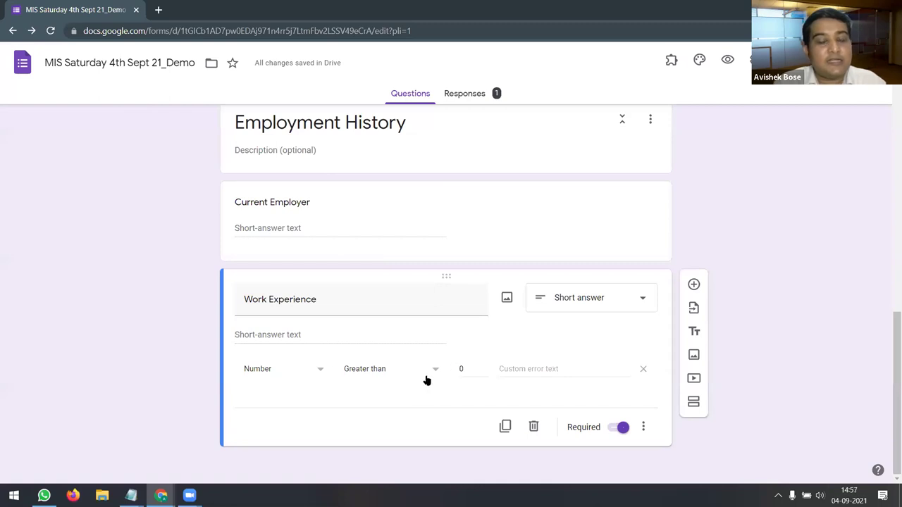
scroll(424, 381, "up", 10)
scroll(425, 381, "up", 4)
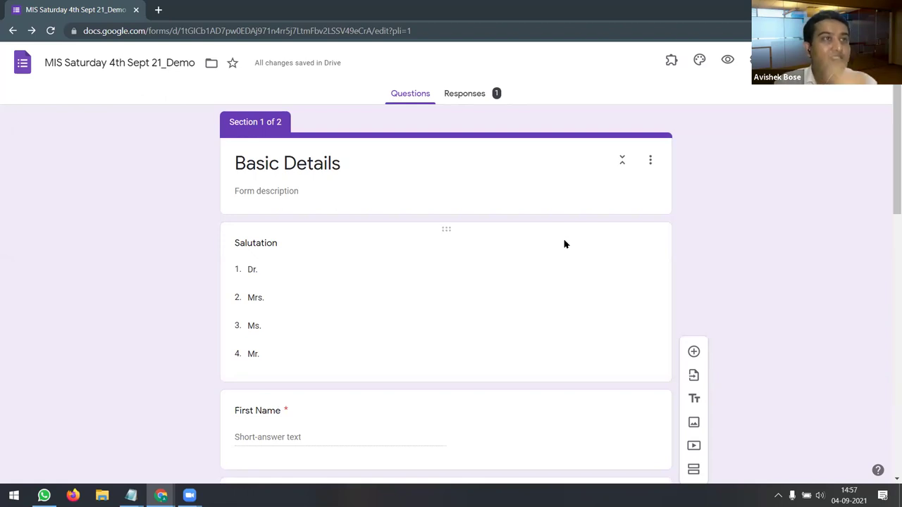
Step: Insert a new section after the Basic Details section
scroll(688, 242, "down", 5)
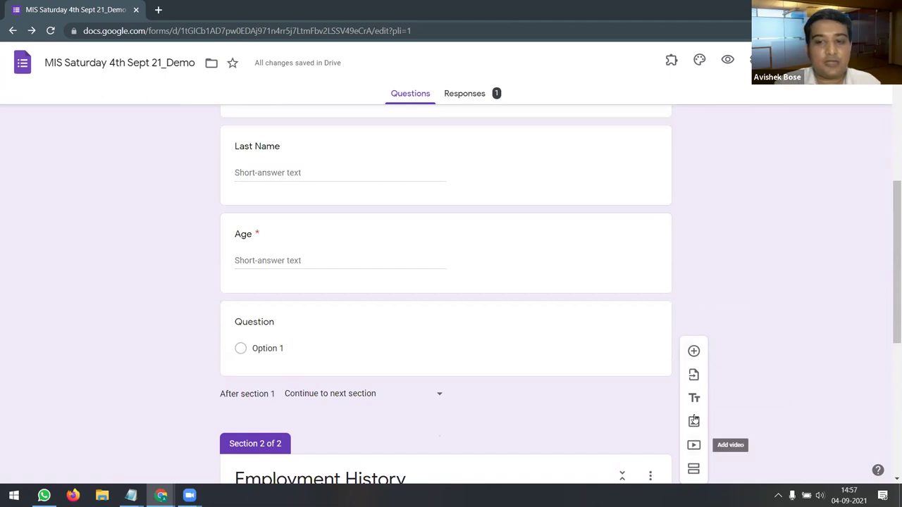
scroll(699, 310, "up", 5)
left_click(631, 177)
left_click(694, 246)
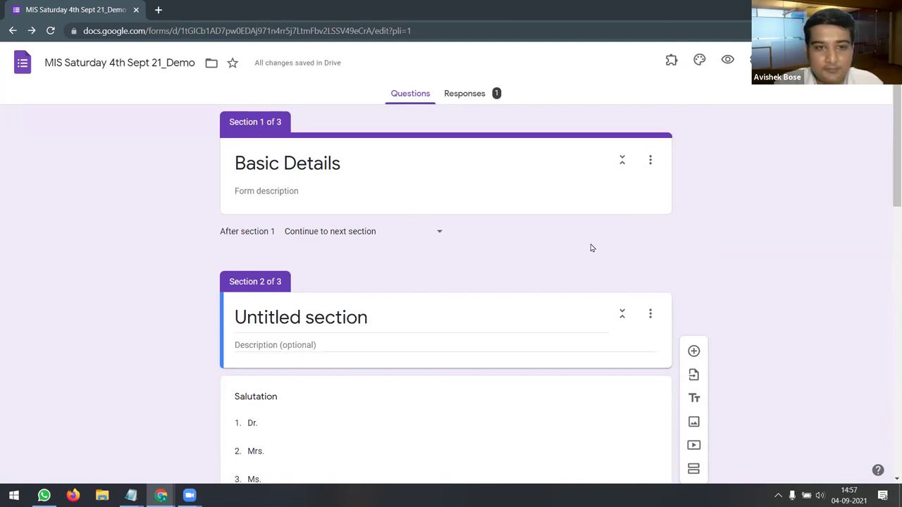
Step: Copy 'Basic Details' from section 1 into the new section's title
left_click(310, 319)
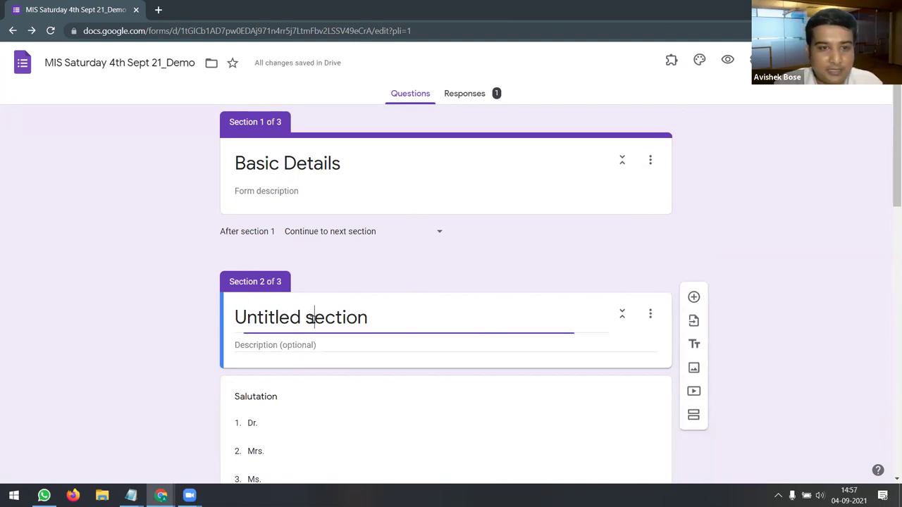
left_click(342, 164)
left_click_drag(342, 164, 226, 173)
key("ctrl+c")
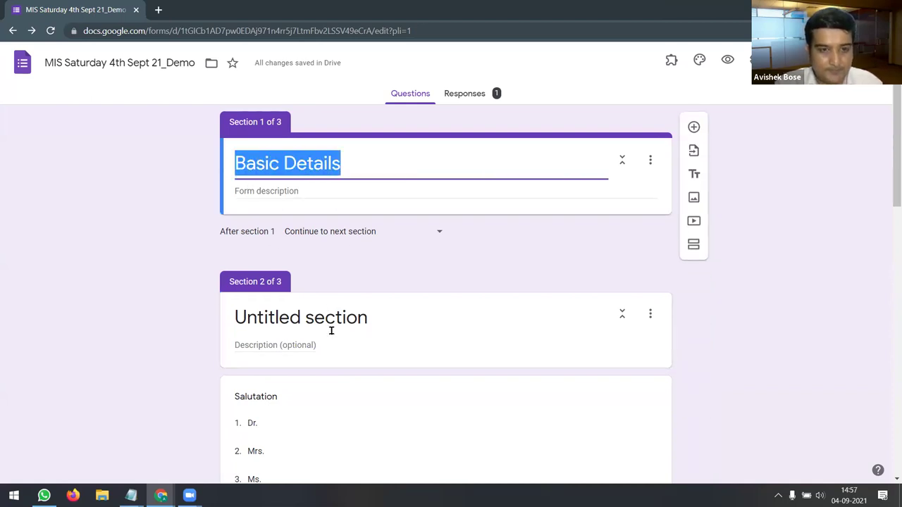
left_click(330, 325)
left_click_drag(368, 317, 201, 325)
key("ctrl+v")
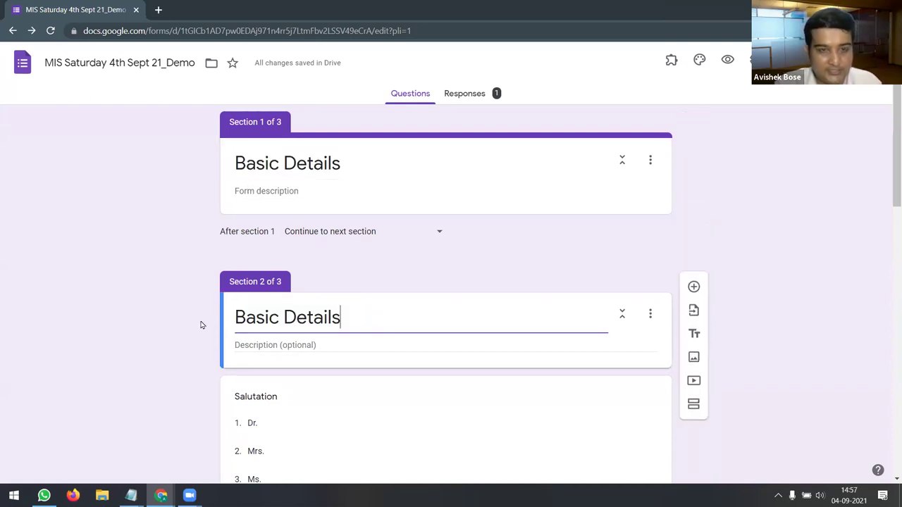
Step: Retitle the first section 'Choose Section'
left_click(289, 165)
left_click_drag(348, 164, 207, 168)
type("Choos")
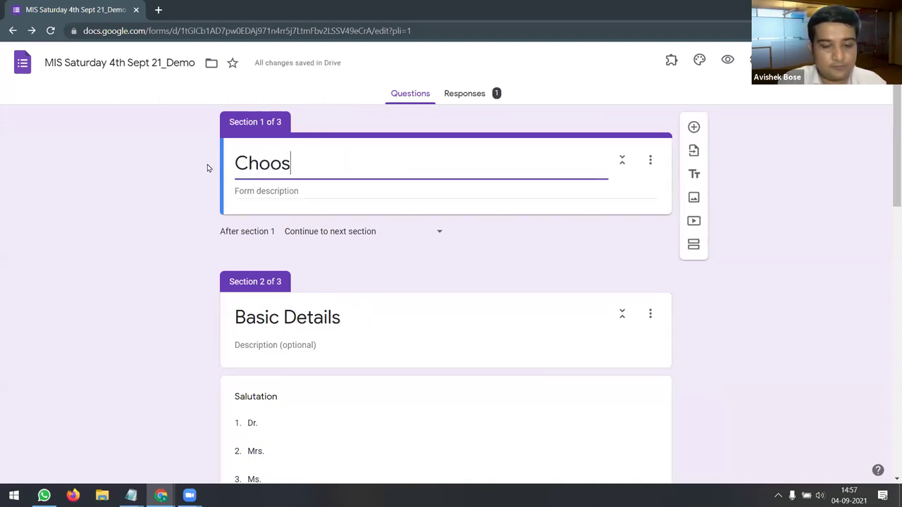
type("e Section")
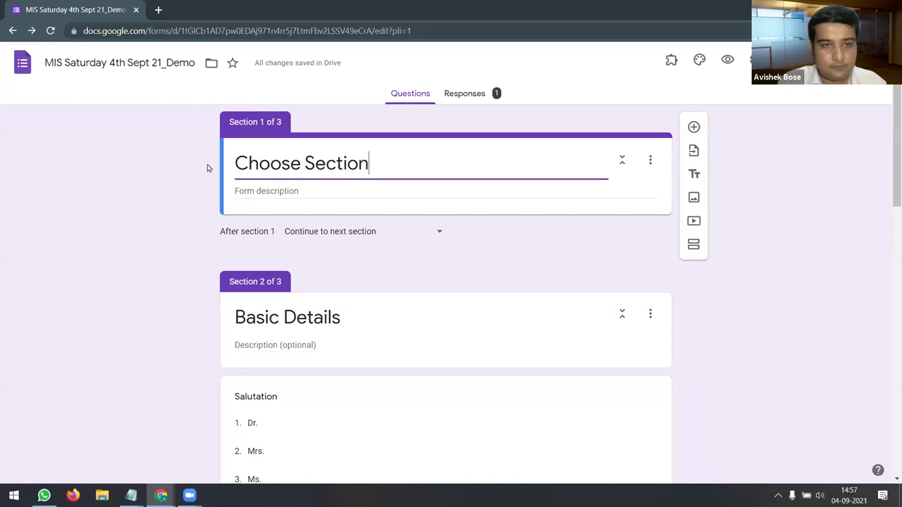
left_click(178, 195)
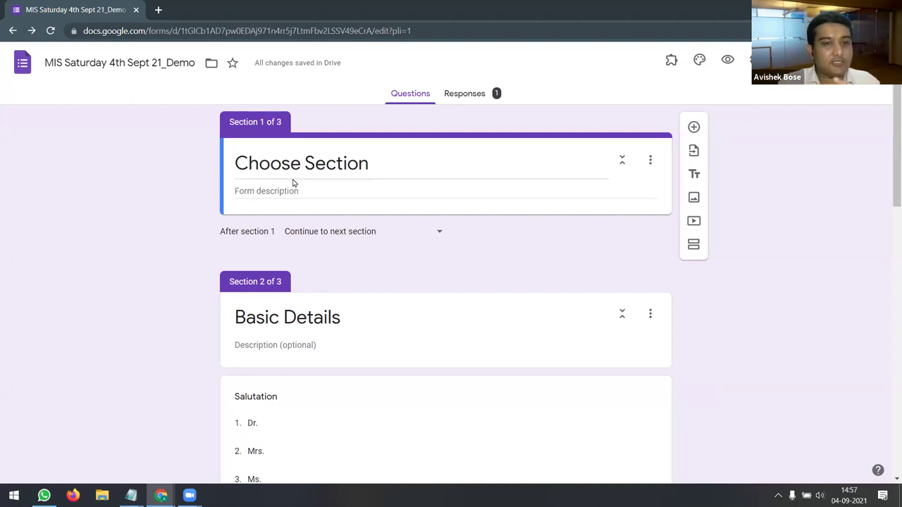
scroll(331, 310, "down", 10)
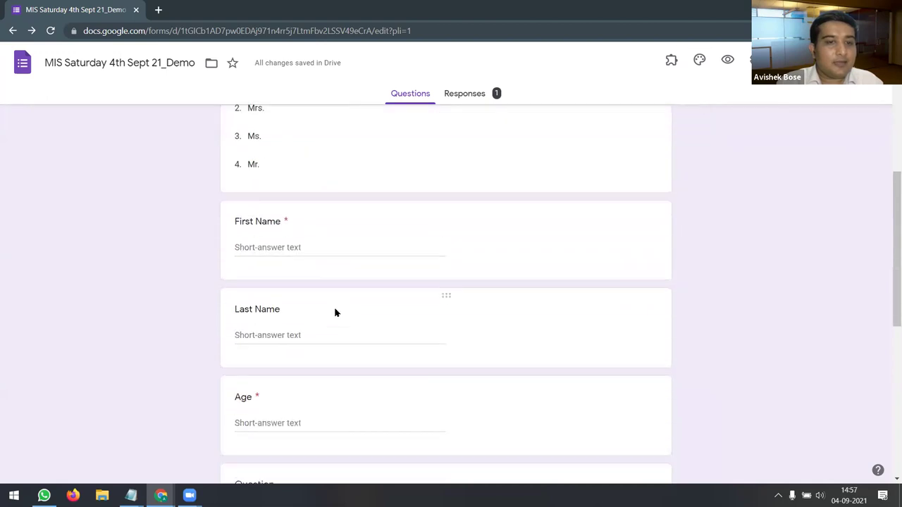
Step: Add a multiple-choice question 'Select Required Section' under Choose Section
scroll(336, 313, "down", 2)
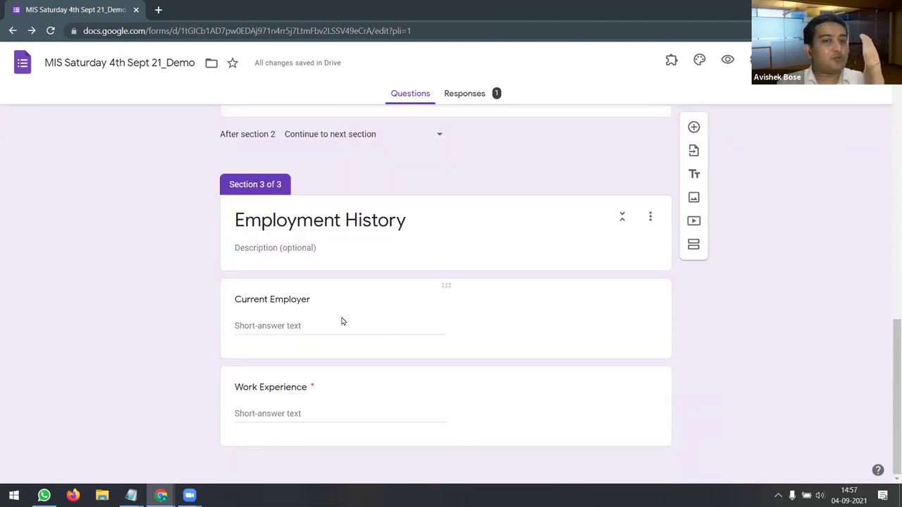
scroll(342, 321, "up", 12)
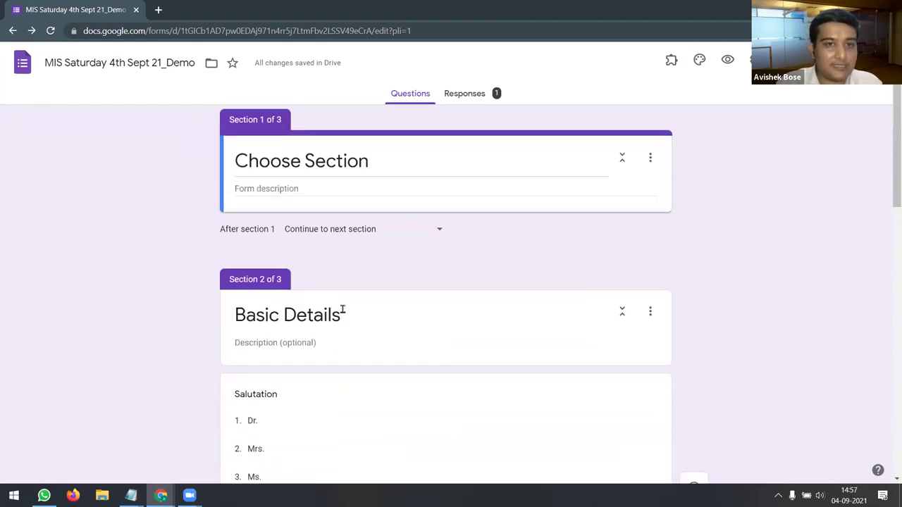
left_click(392, 165)
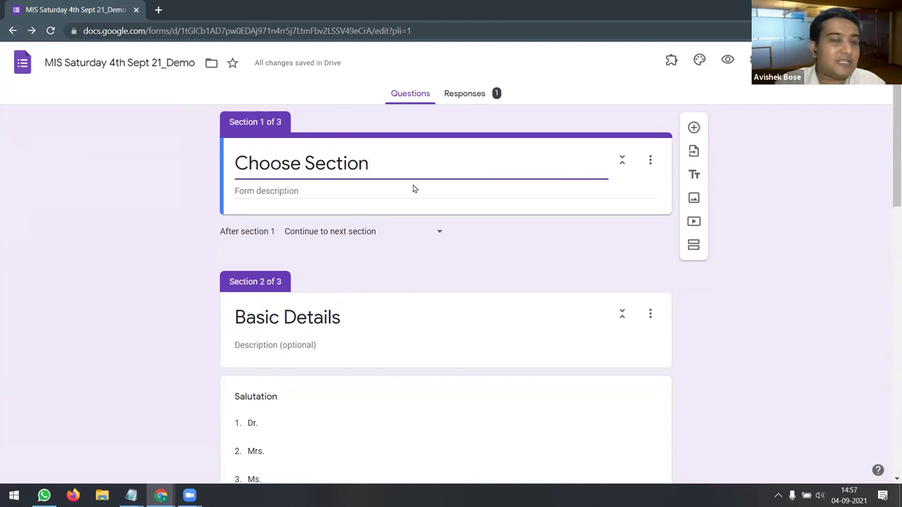
left_click(433, 195)
left_click(693, 128)
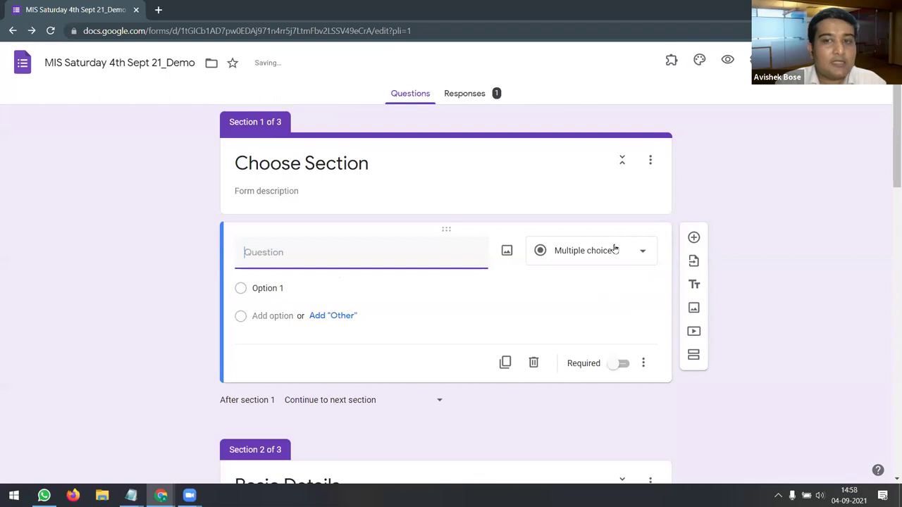
left_click(634, 251)
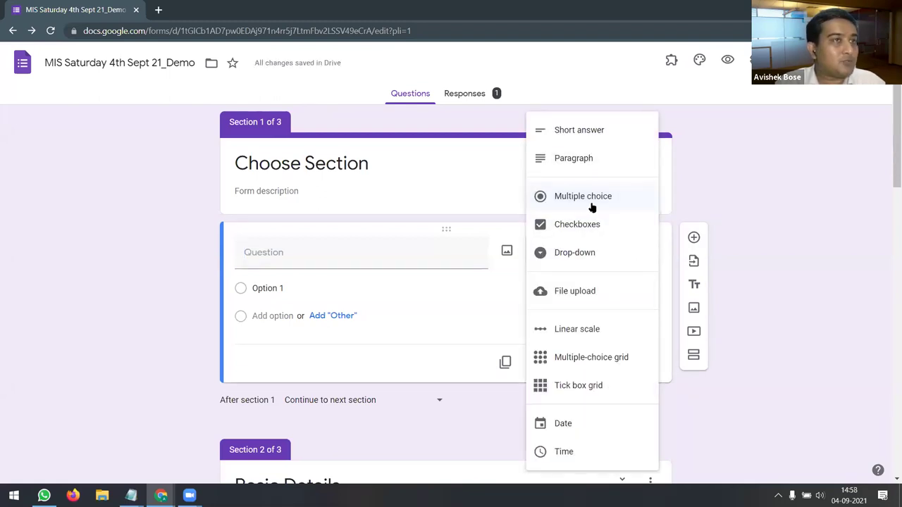
left_click(341, 260)
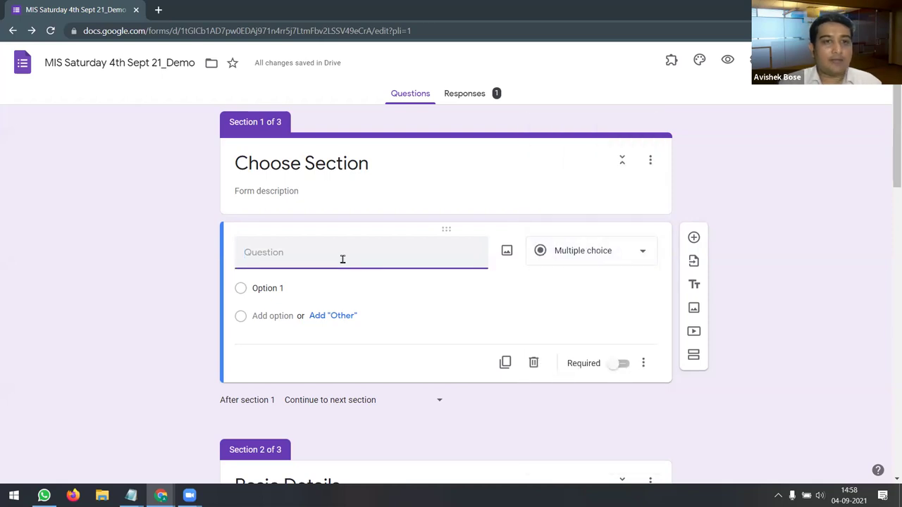
type("Select Your")
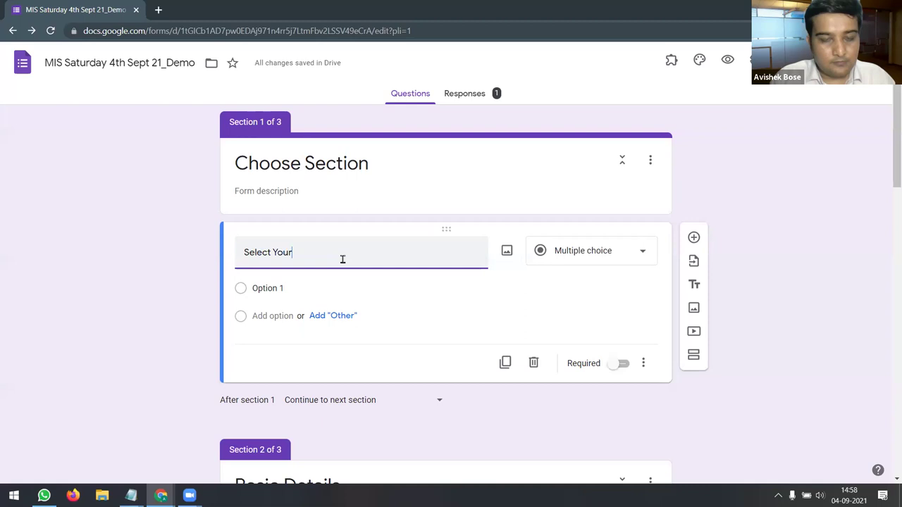
key("BackSpace")
key("BackSpace")
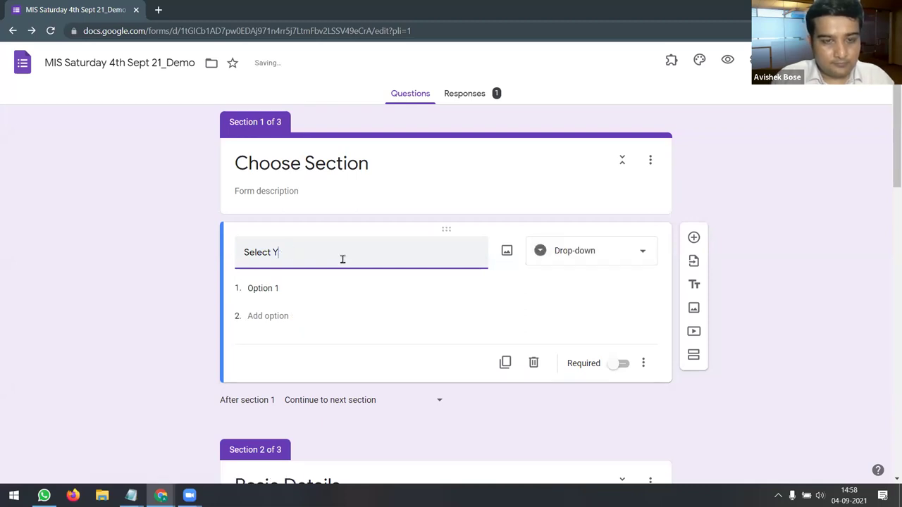
type("Required Section")
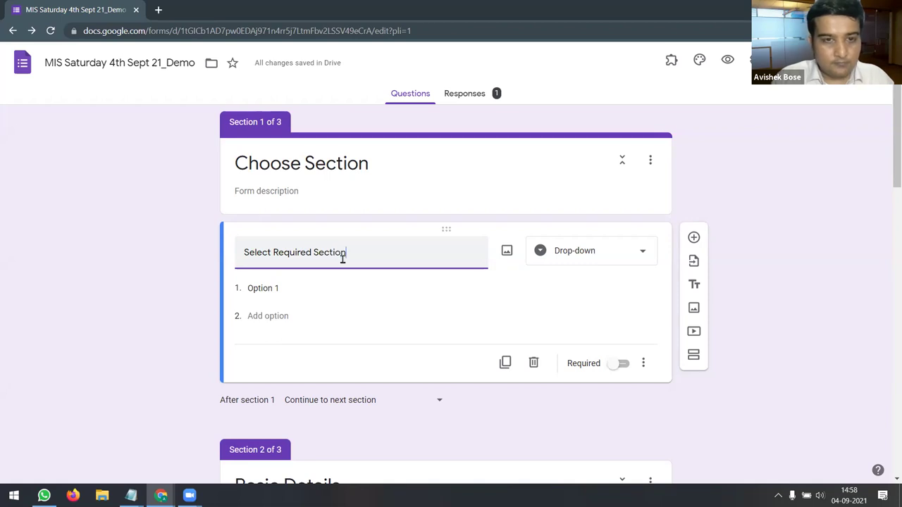
Step: Make 'Basic Details' the first answer option, copied from the section title
left_click(294, 288)
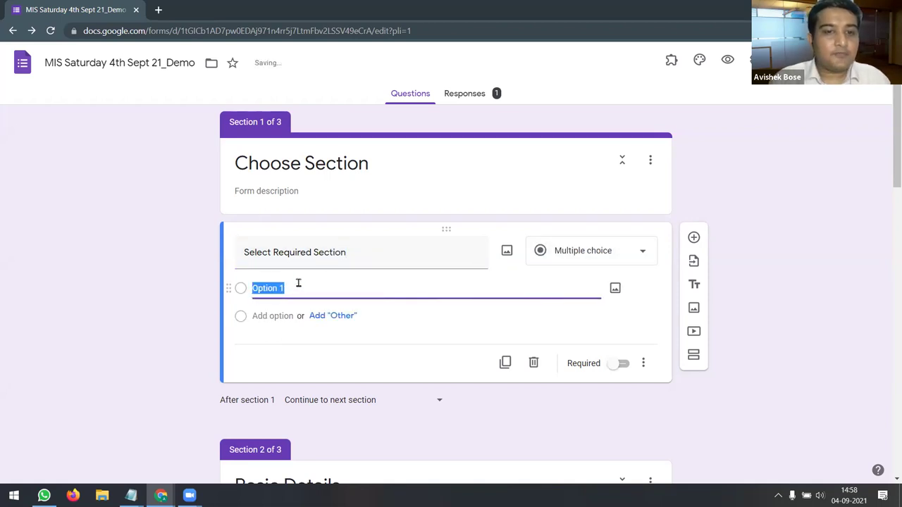
scroll(350, 303, "down", 1)
left_click(301, 426)
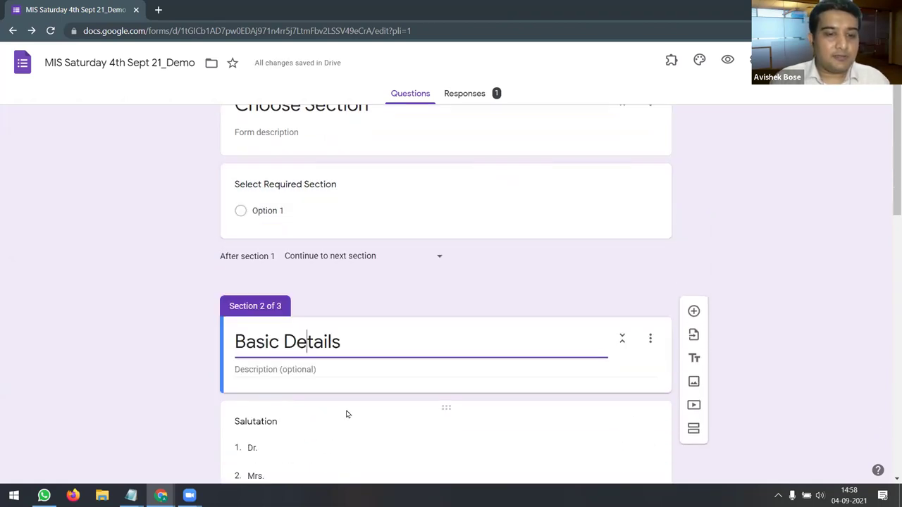
left_click_drag(343, 343, 233, 350)
key("ctrl+c")
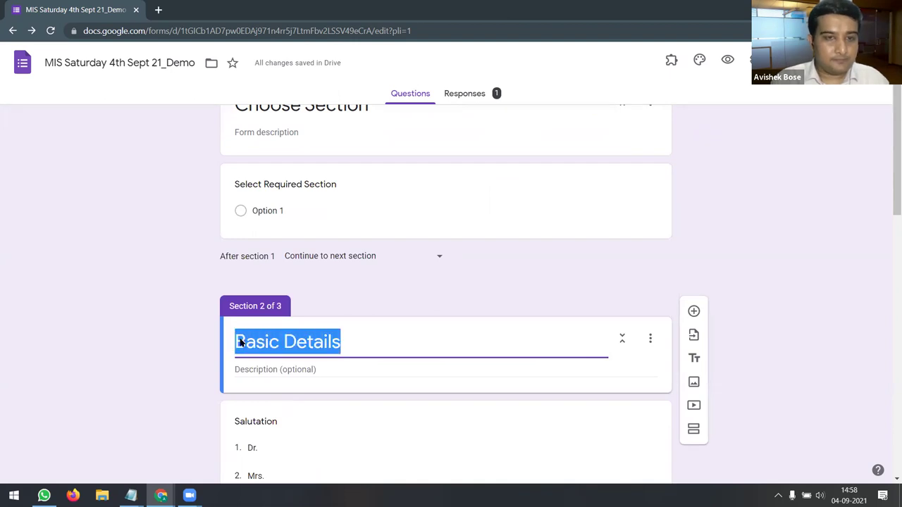
scroll(289, 274, "up", 1)
left_click(296, 274)
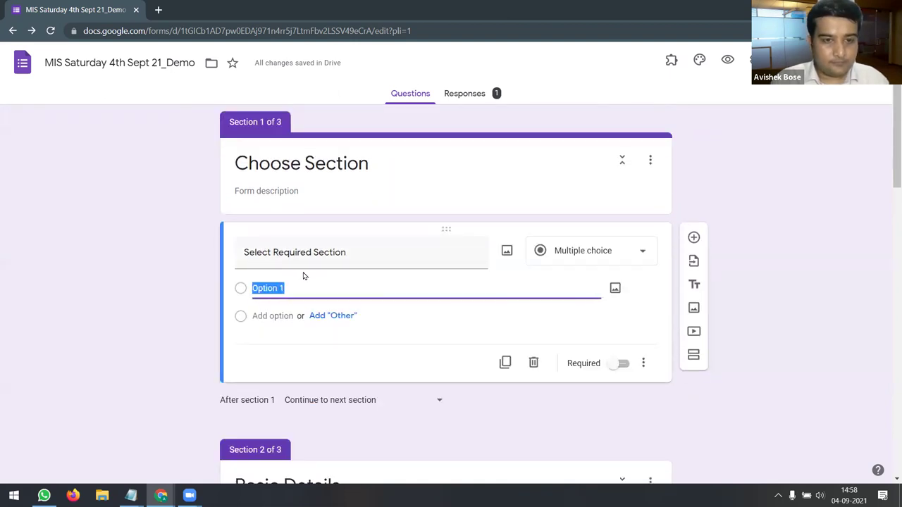
key("ctrl+v")
Step: Add 'Employment History' as the second option and preview the form
left_click(273, 316)
scroll(384, 324, "down", 3)
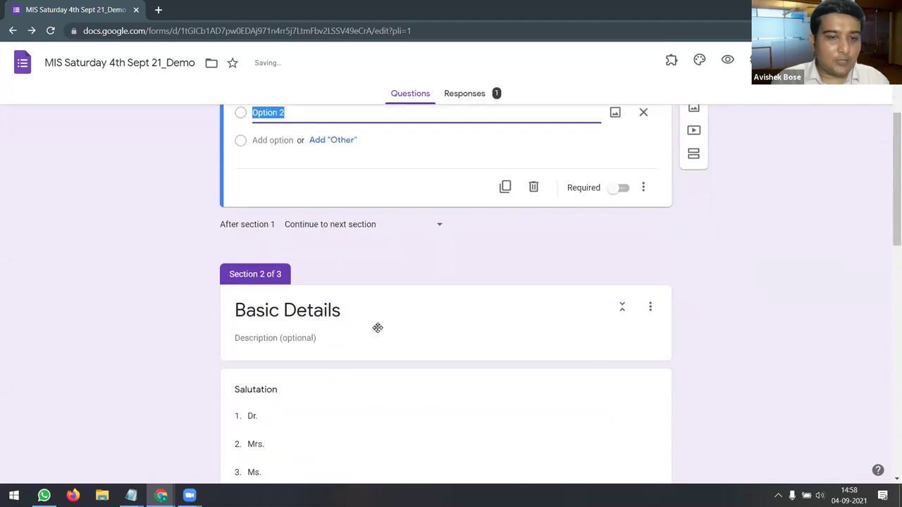
scroll(373, 331, "down", 10)
left_click_drag(411, 365, 203, 370)
scroll(303, 347, "up", 13)
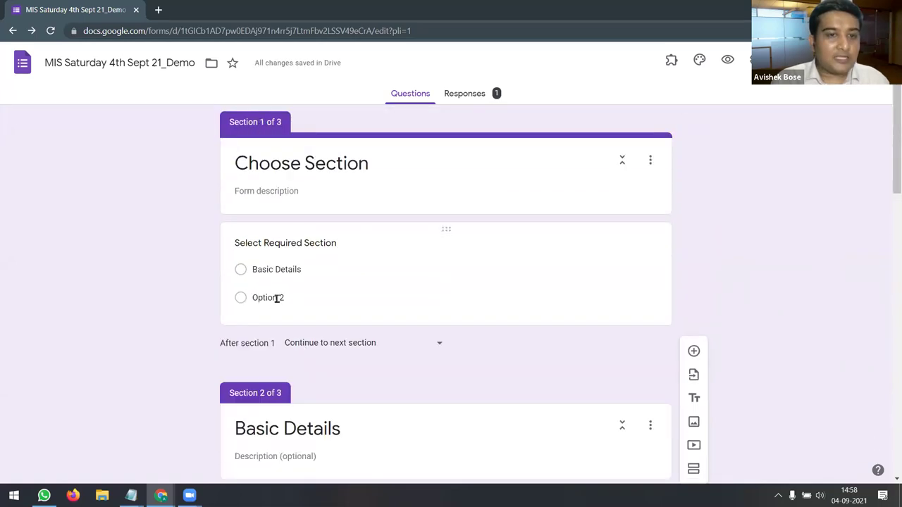
left_click(292, 303)
type("Employment History")
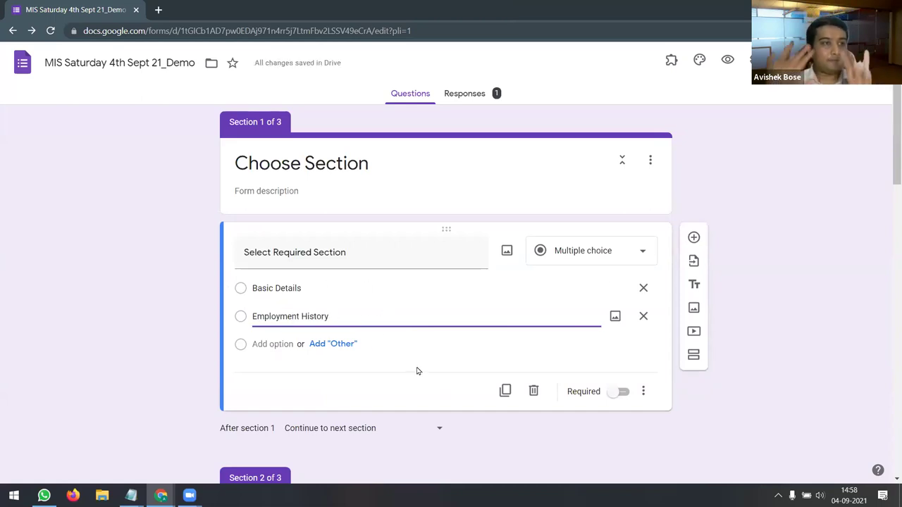
left_click(727, 60)
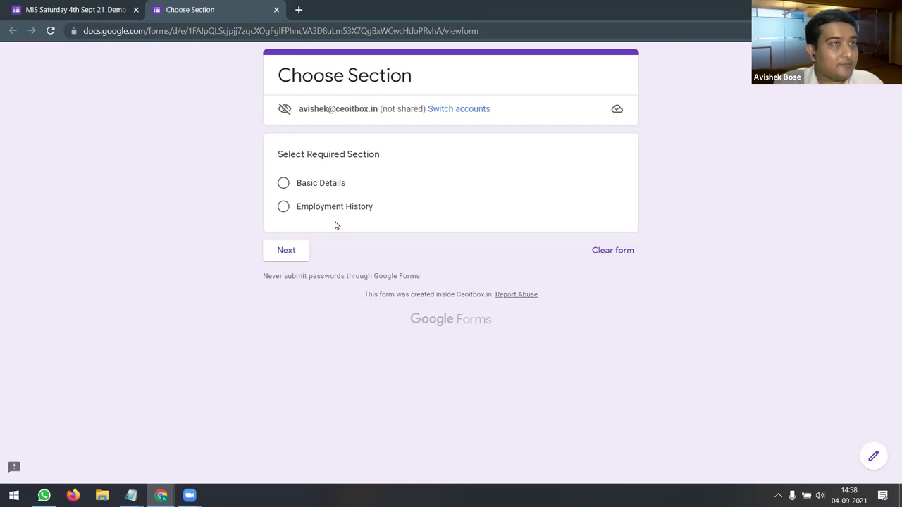
Step: Close the preview and show the question's extra options, including Go to section based on answer
left_click(276, 10)
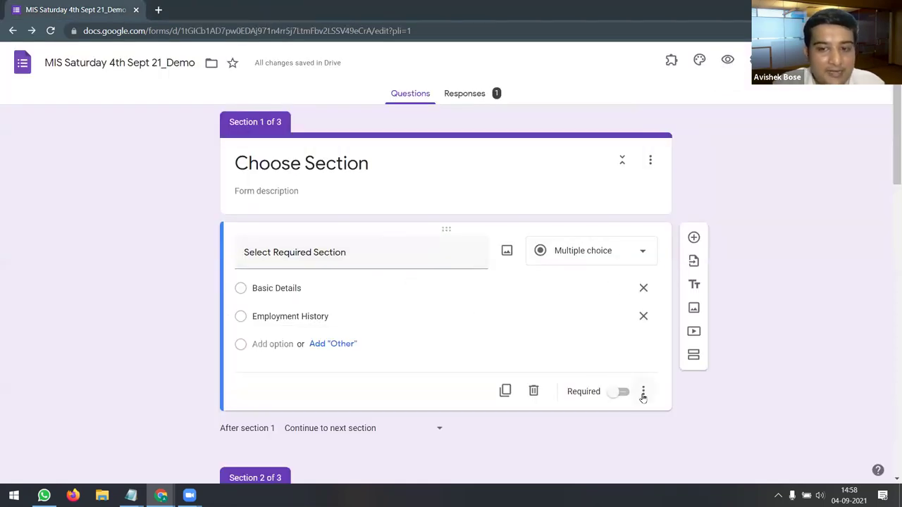
left_click(642, 393)
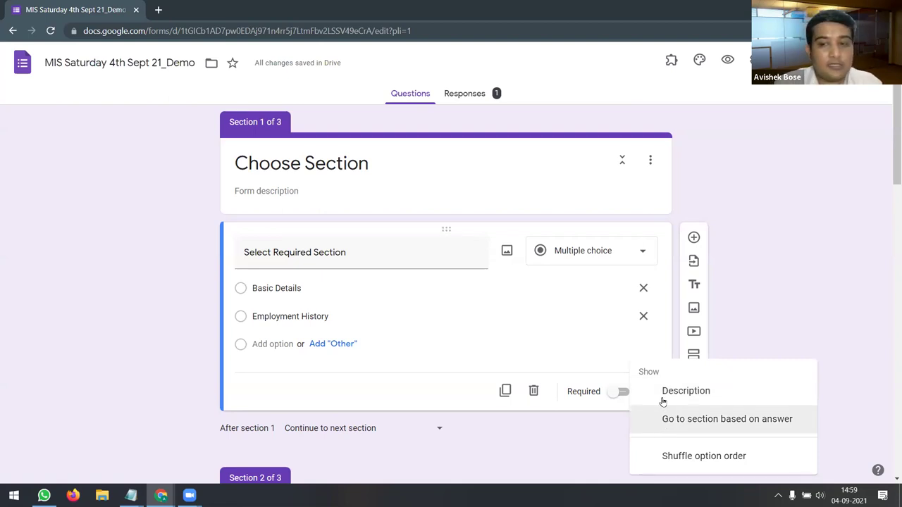
Step: Try the Select Required Section question as Checkboxes, then as Drop-down, checking its ⋮ settings each time
left_click(631, 252)
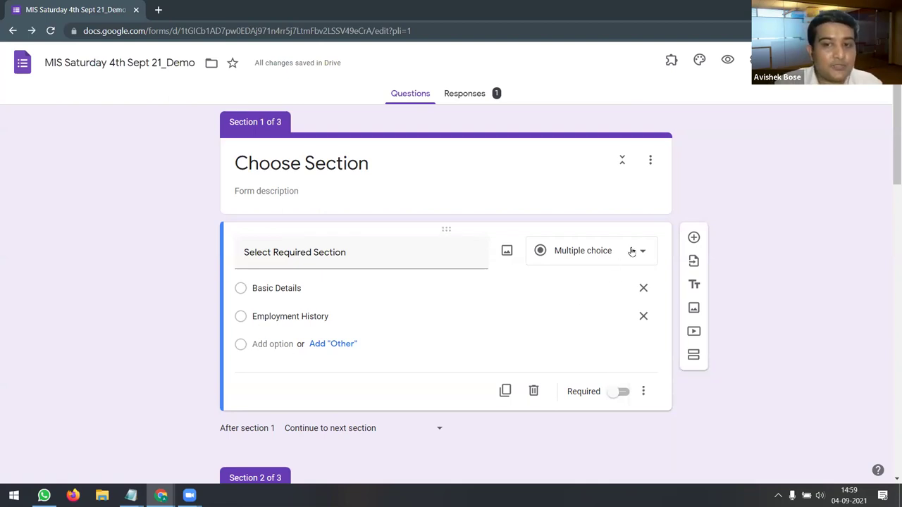
left_click(626, 256)
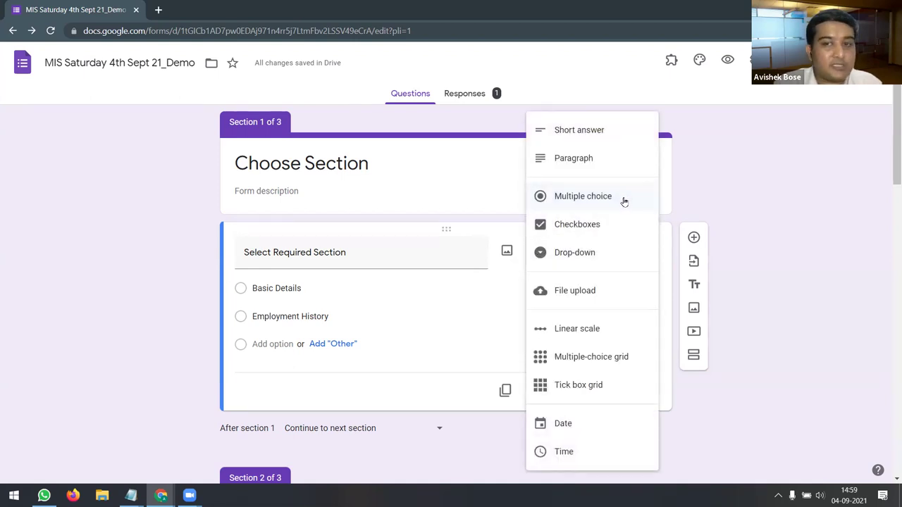
left_click(602, 226)
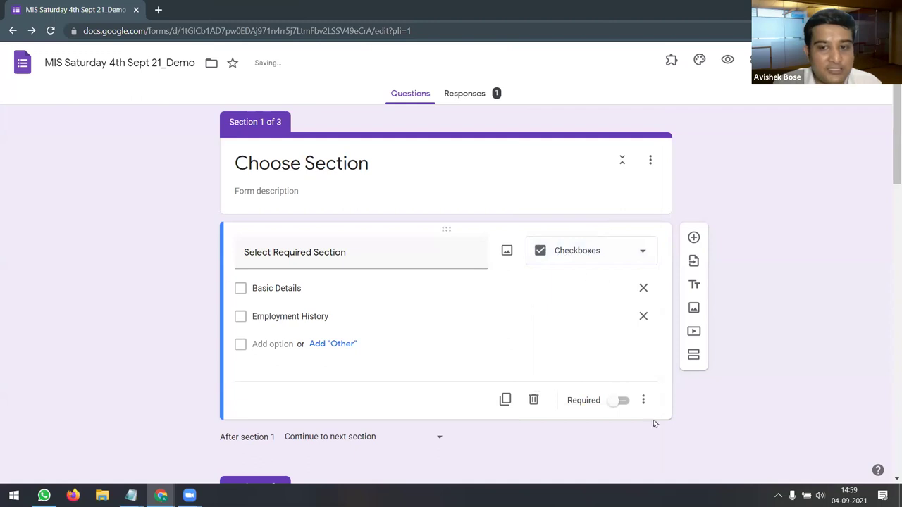
left_click(642, 400)
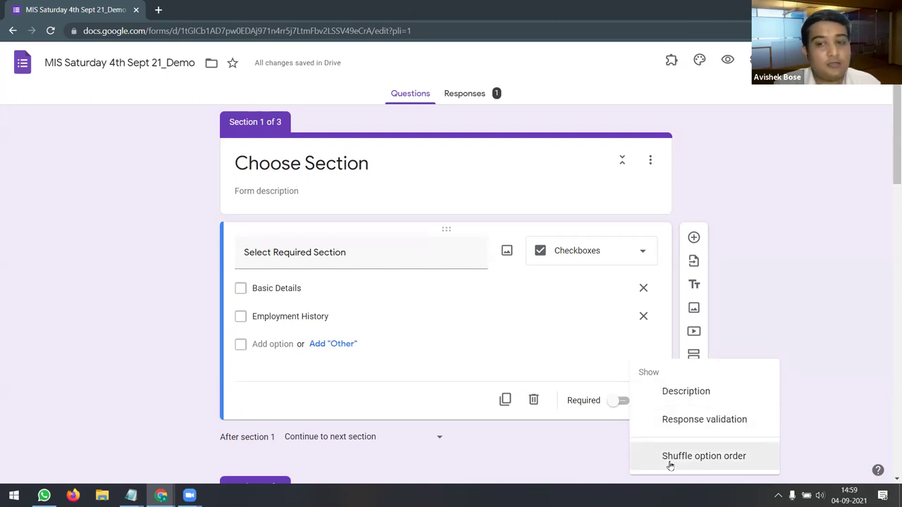
left_click(641, 255)
left_click(643, 255)
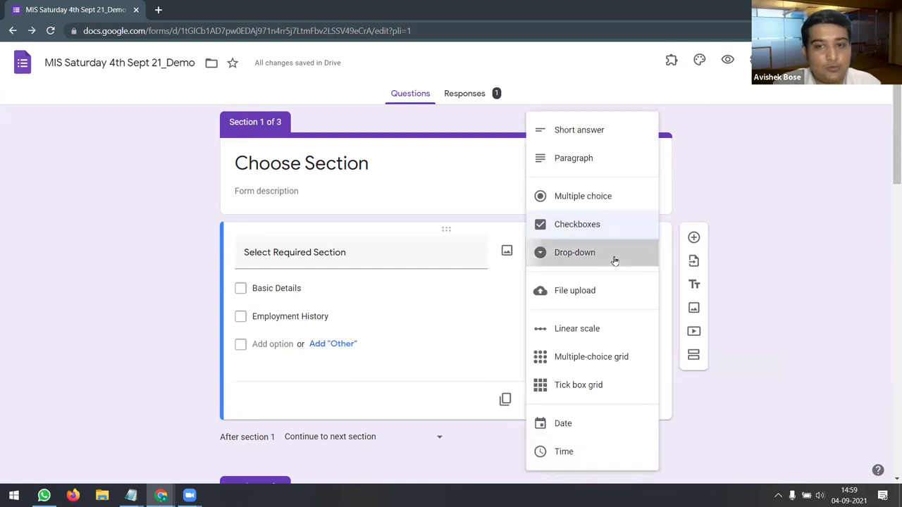
left_click(613, 260)
left_click(643, 392)
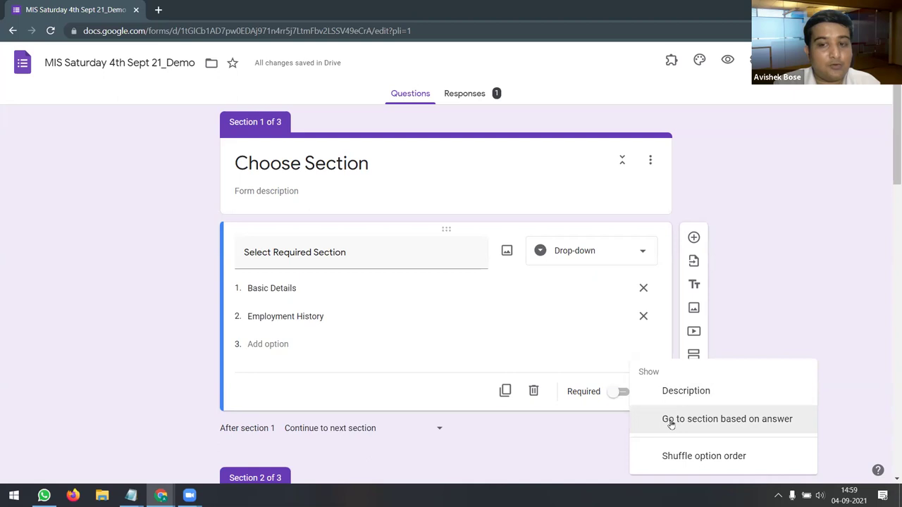
Step: Switch the question back to Multiple choice, then settle on Drop-down
left_click(634, 252)
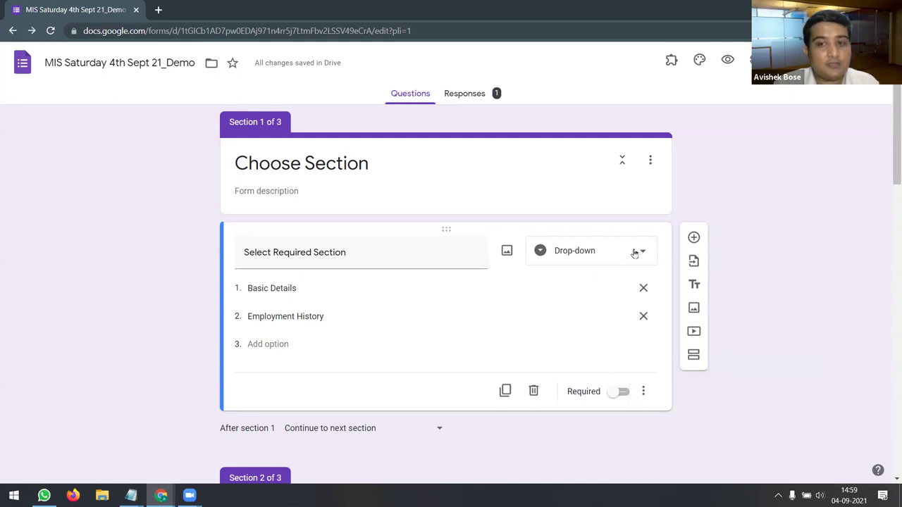
left_click(632, 253)
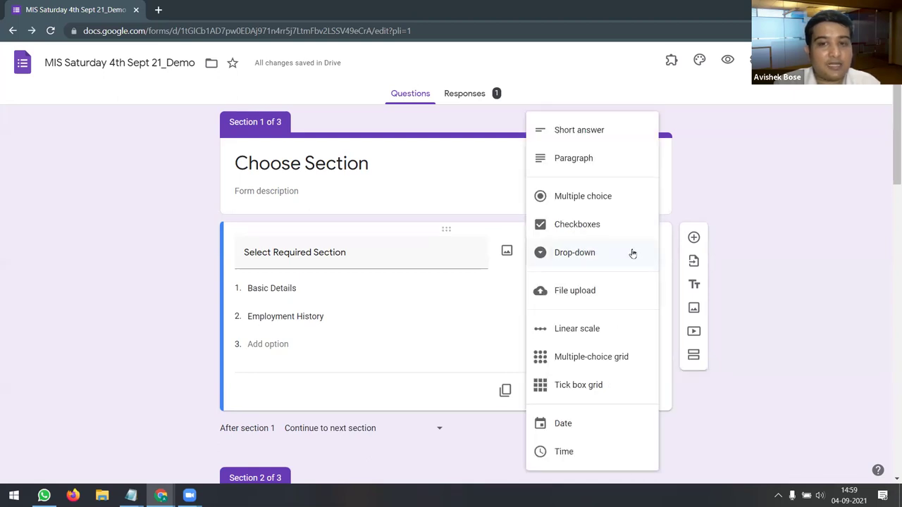
left_click(619, 197)
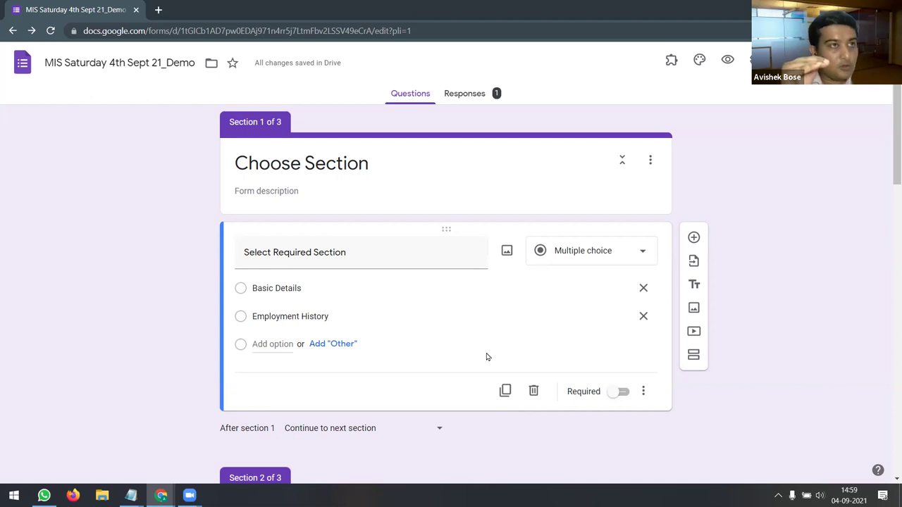
left_click(624, 250)
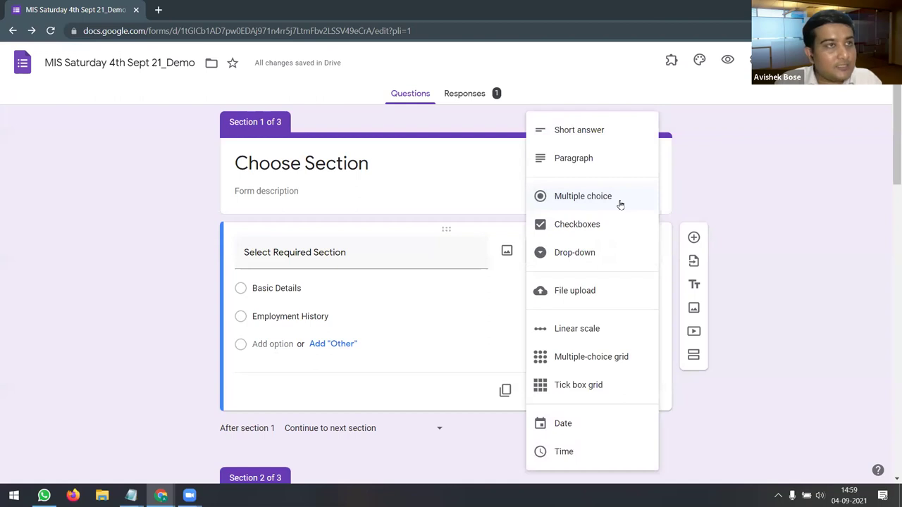
left_click(576, 254)
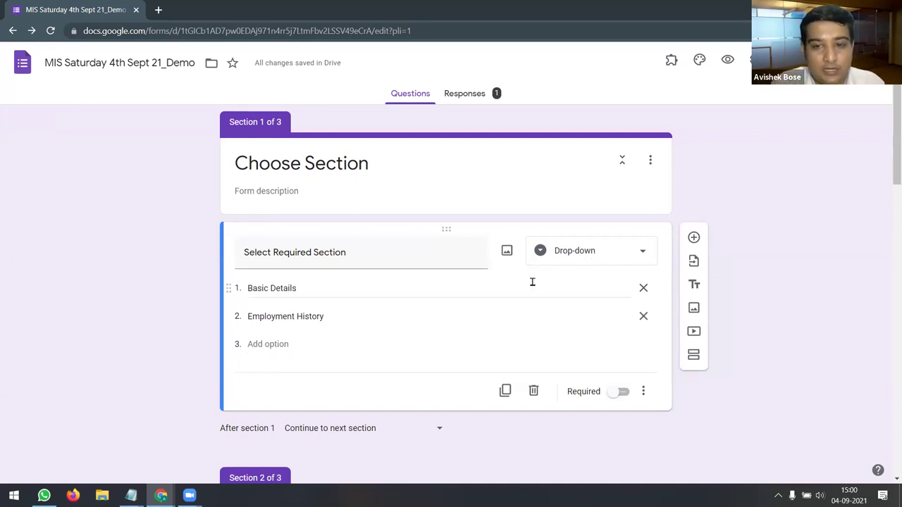
Step: Duplicate Select Required Section and make the upper copy Multiple choice
left_click(504, 392)
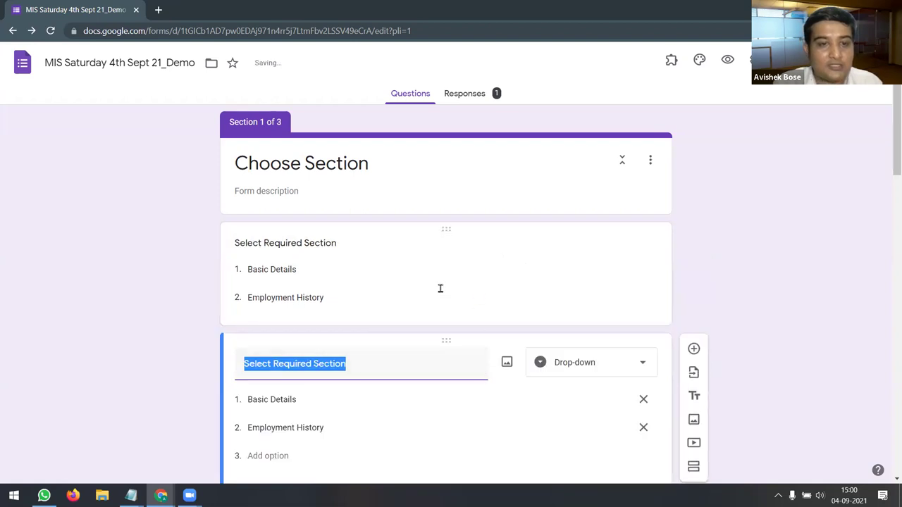
left_click(562, 293)
left_click(607, 253)
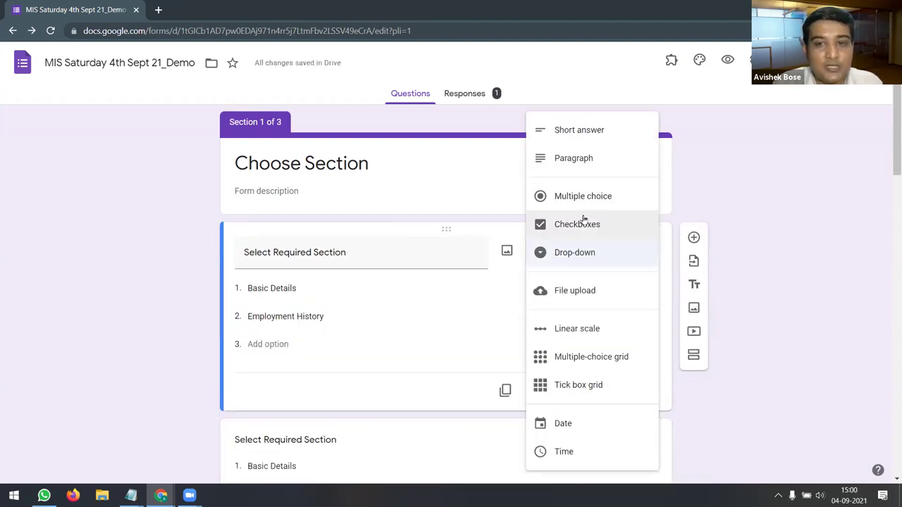
left_click(584, 201)
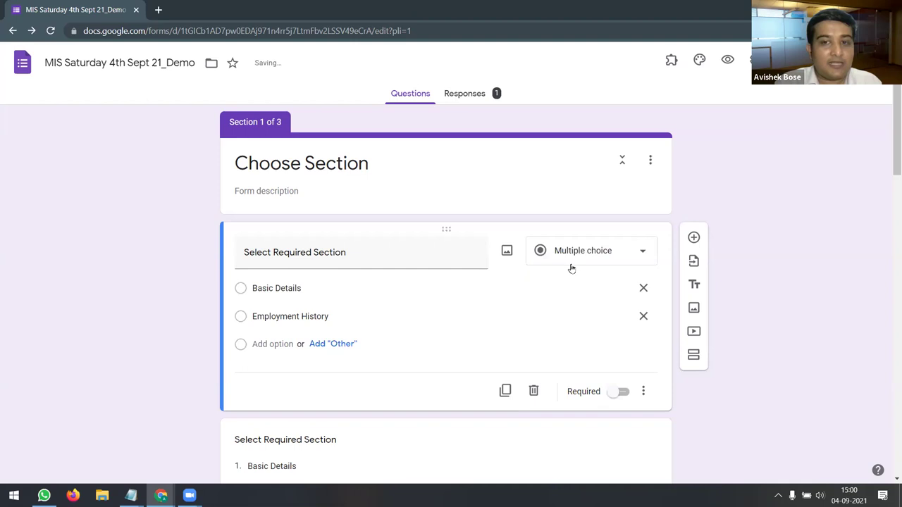
Step: Preview the form, test the drop-down's answer choices, and return to the editor
left_click(725, 63)
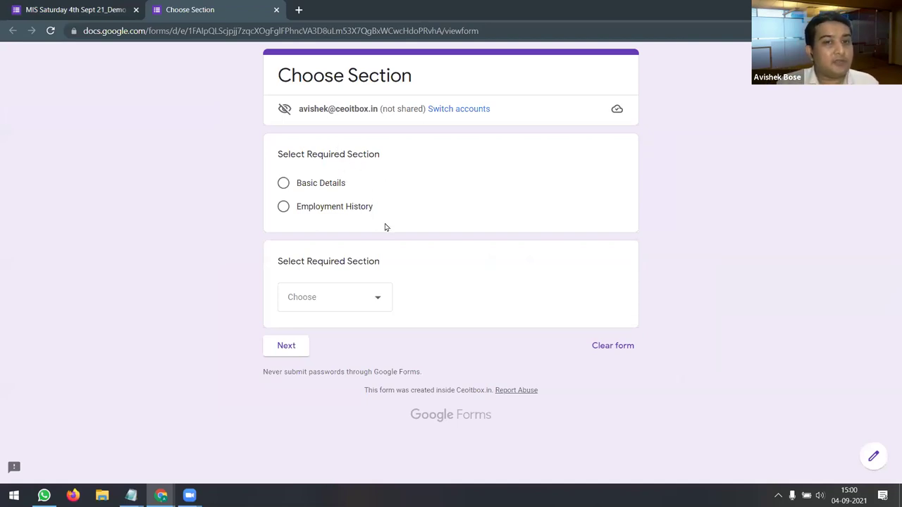
left_click(381, 300)
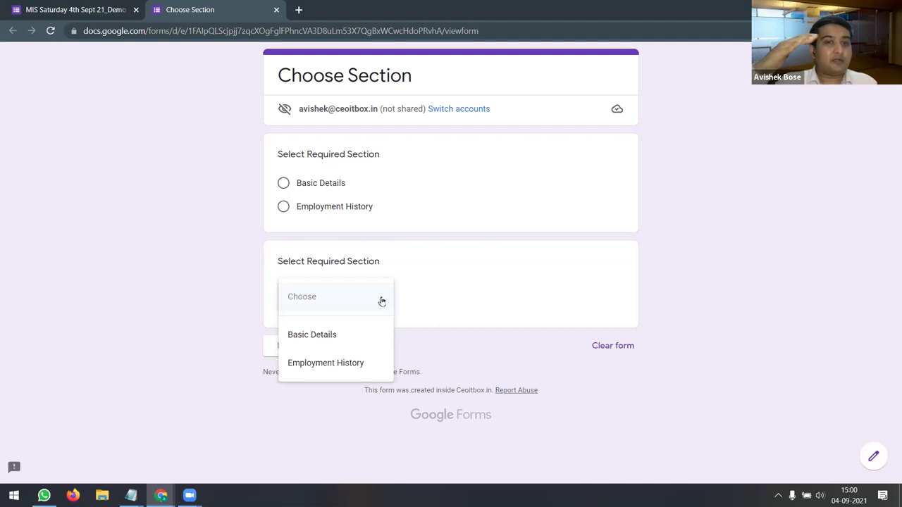
left_click(466, 268)
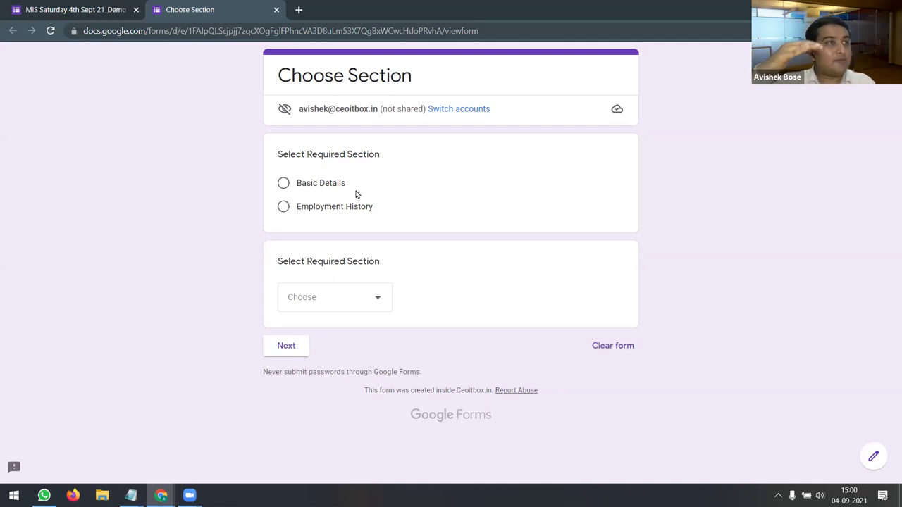
left_click(373, 297)
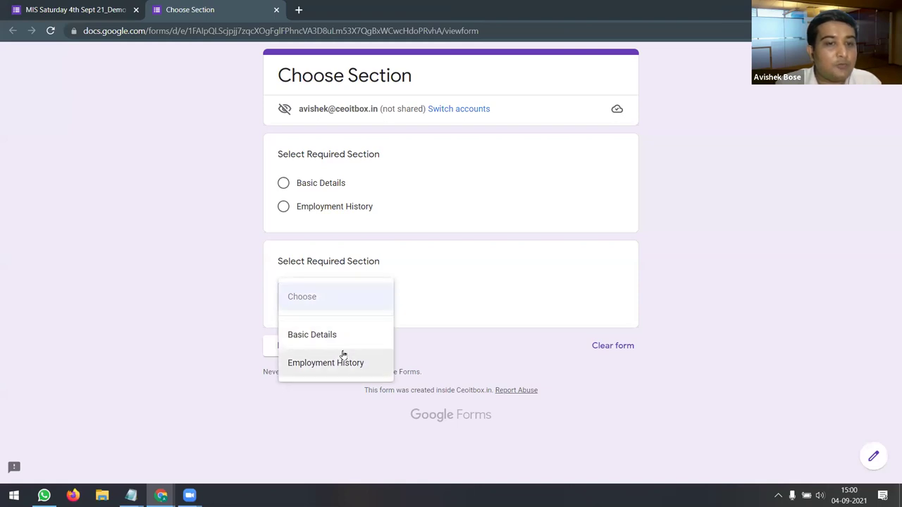
left_click(70, 10)
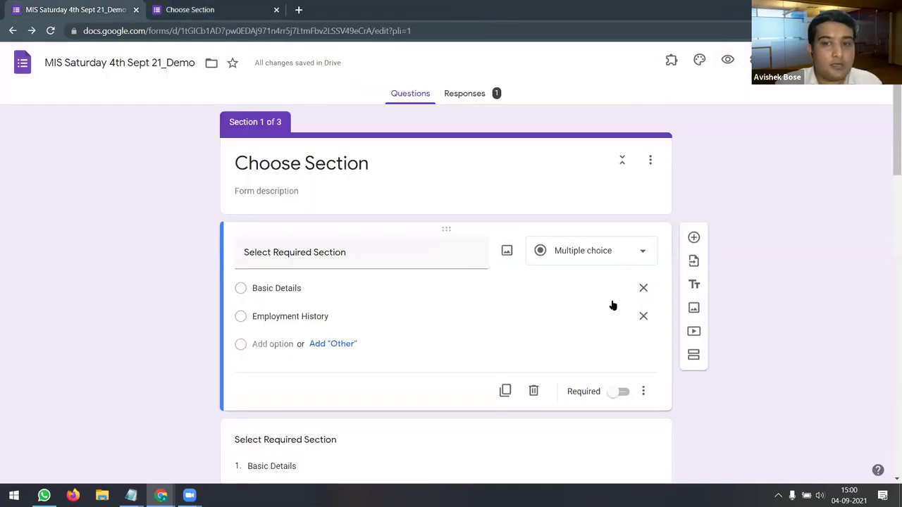
Step: Delete the drop-down copy of Select Required Section, keeping the multiple-choice version
scroll(560, 421, "down", 2)
left_click(472, 341)
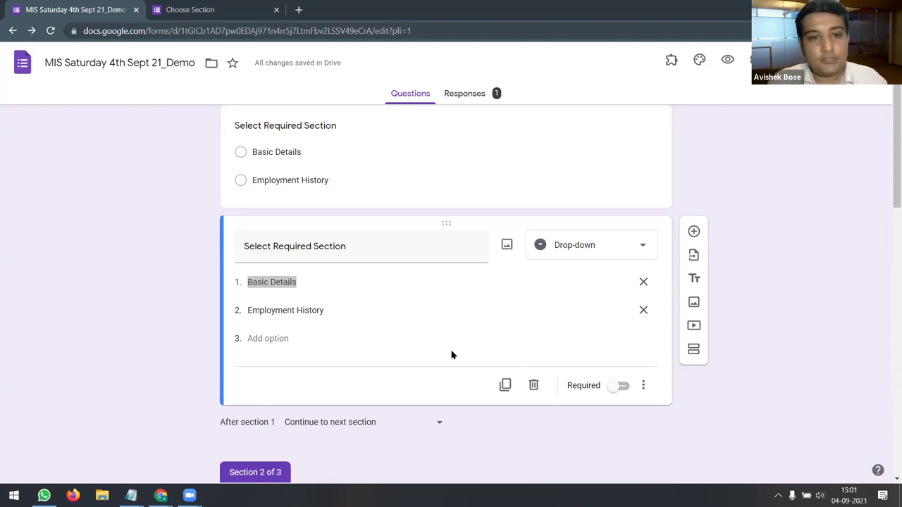
scroll(490, 352, "up", 1)
left_click(532, 443)
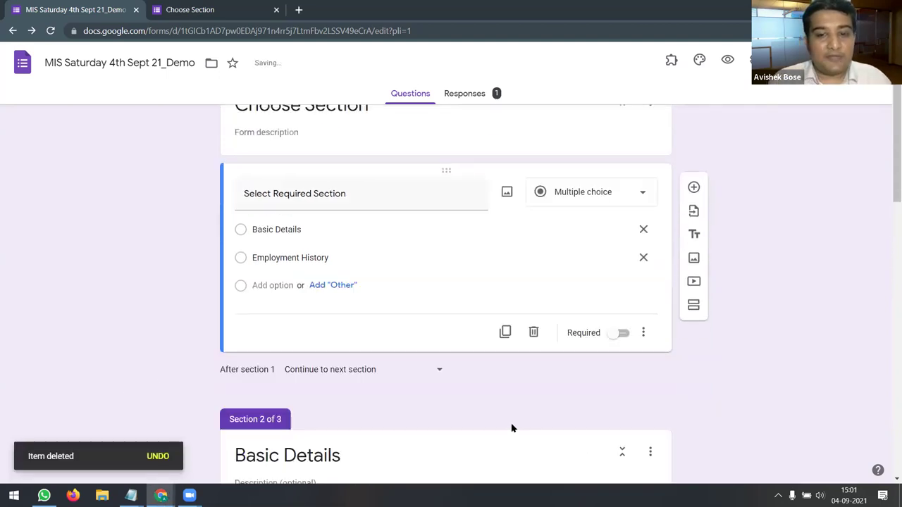
scroll(391, 306, "up", 1)
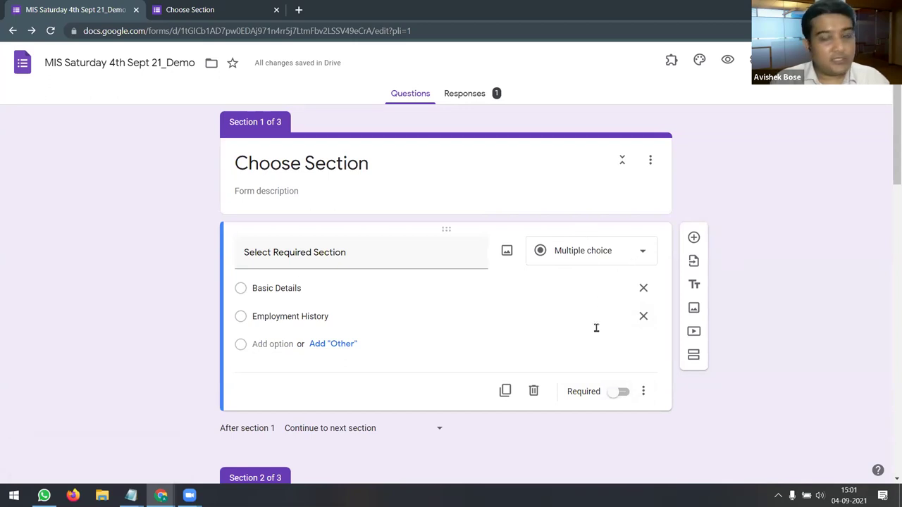
Step: Make the question required, enable Go to section based on answer, and open Basic Details' destination list
left_click(620, 392)
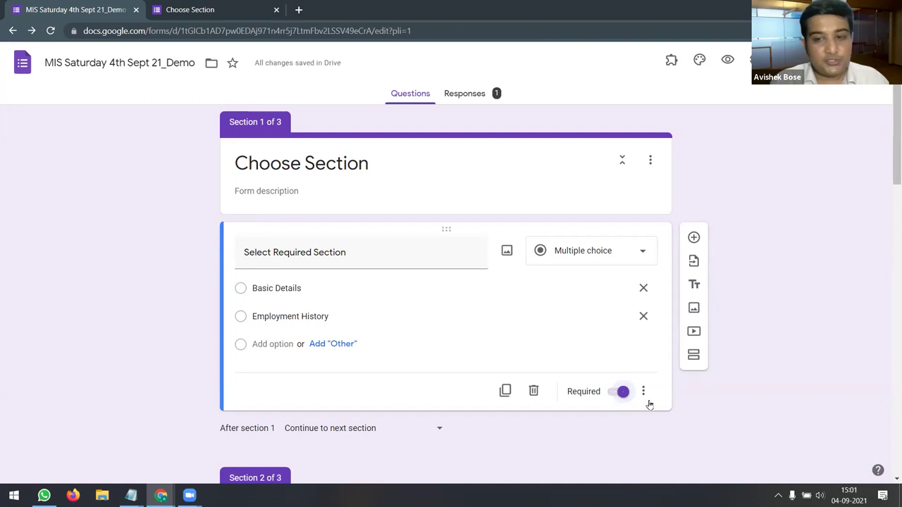
left_click(644, 391)
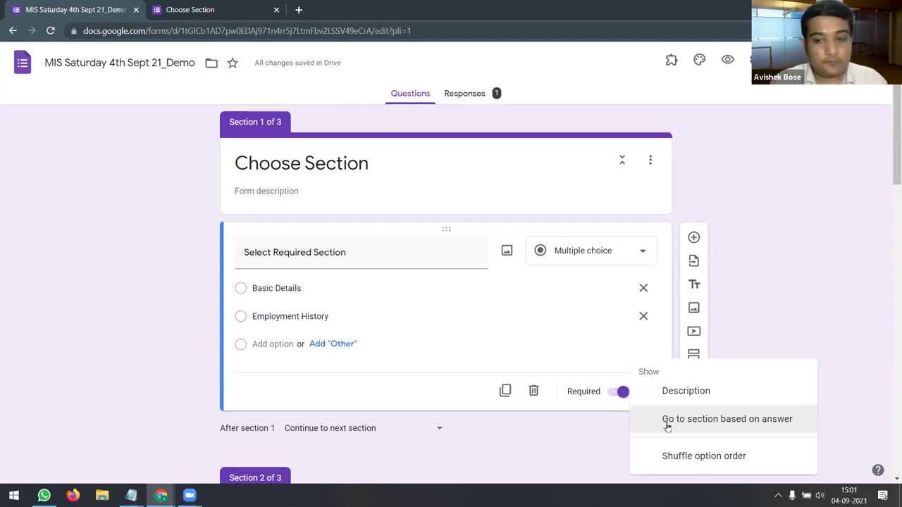
left_click(667, 423)
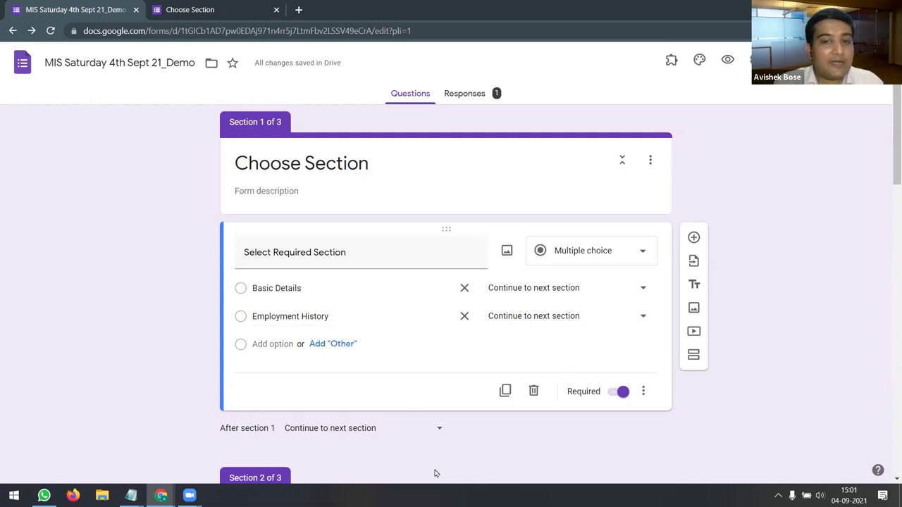
scroll(434, 470, "down", 2)
scroll(434, 471, "down", 10)
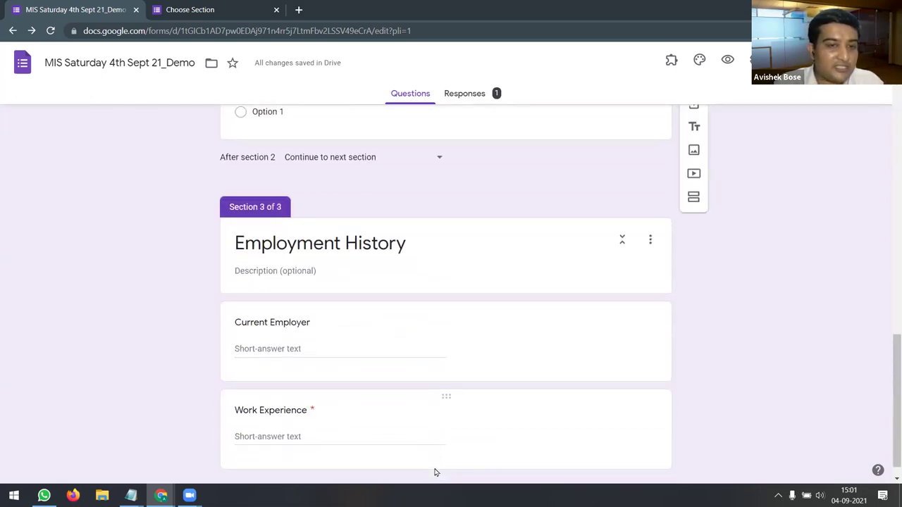
scroll(435, 473, "up", 4)
scroll(434, 471, "up", 6)
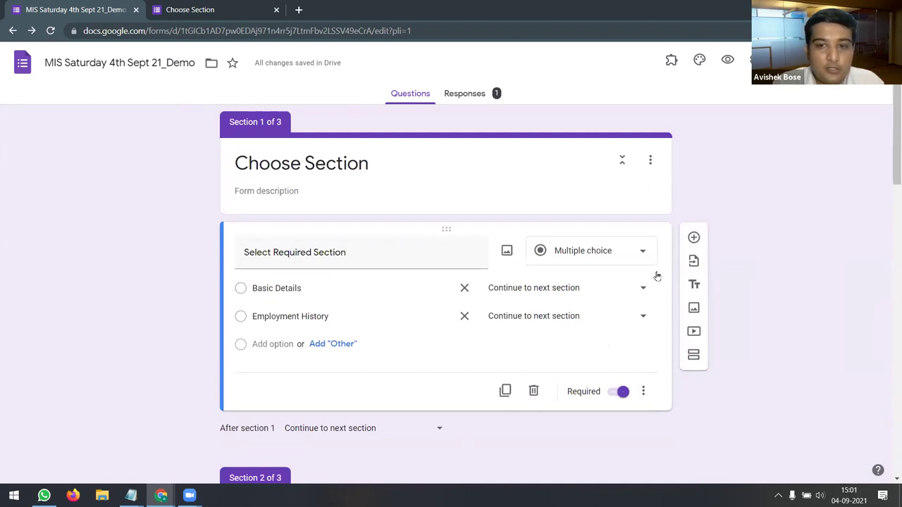
left_click(642, 289)
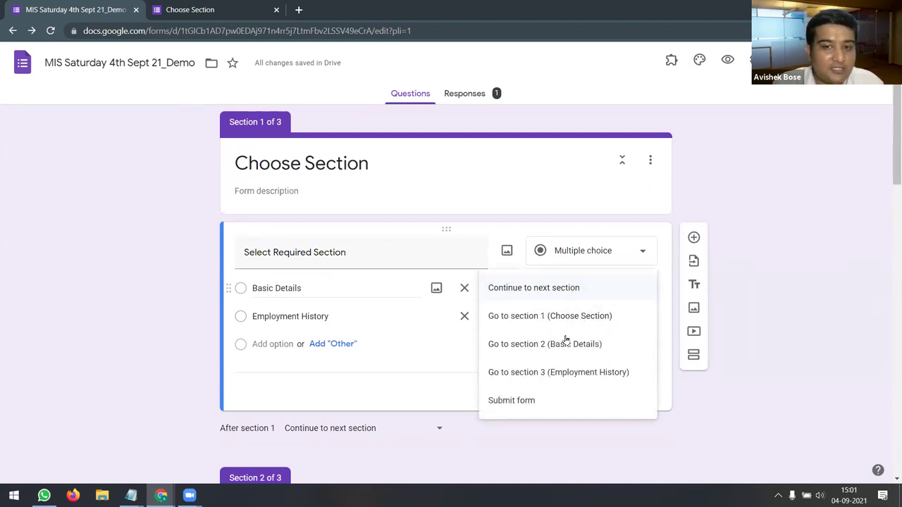
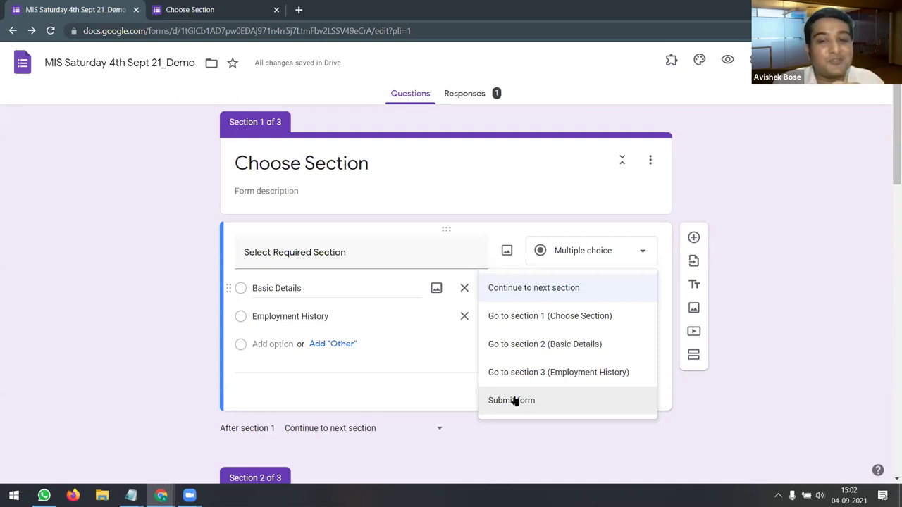
Step: Route the Basic Details answer to section 2
left_click(420, 400)
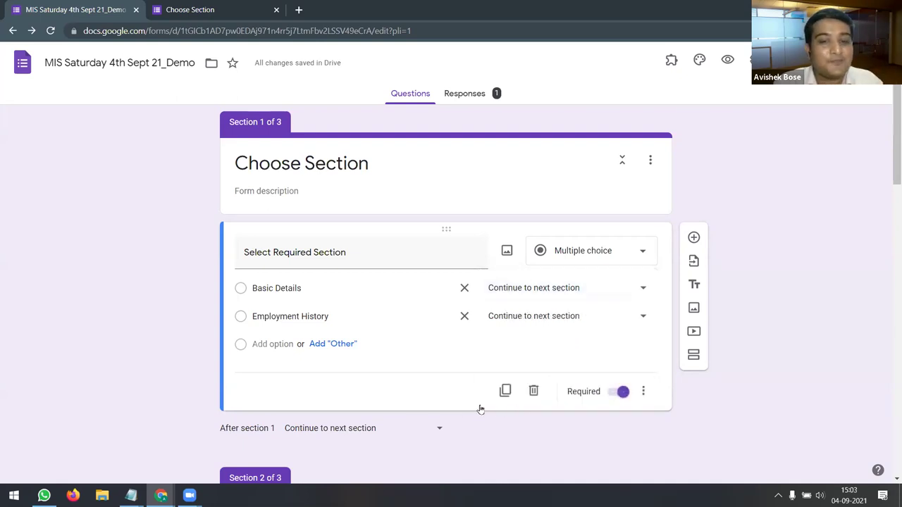
scroll(428, 421, "down", 1)
scroll(405, 401, "up", 1)
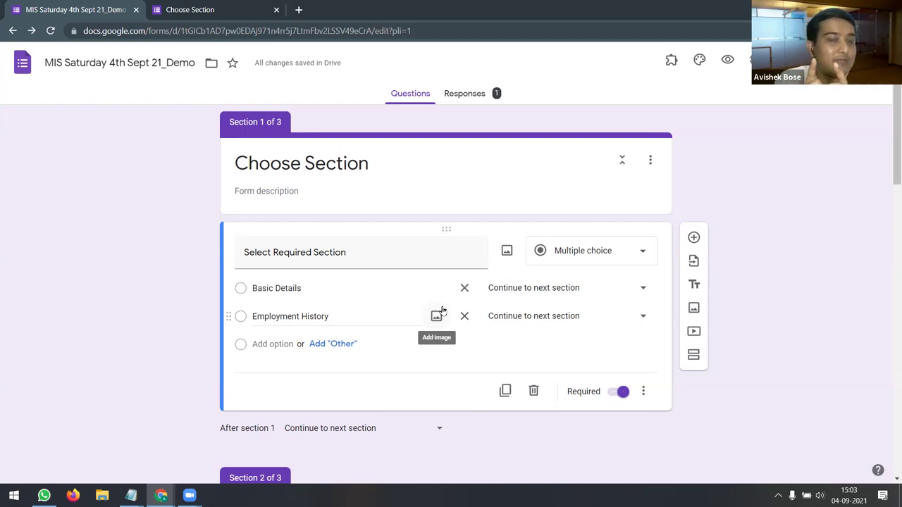
scroll(399, 389, "down", 4)
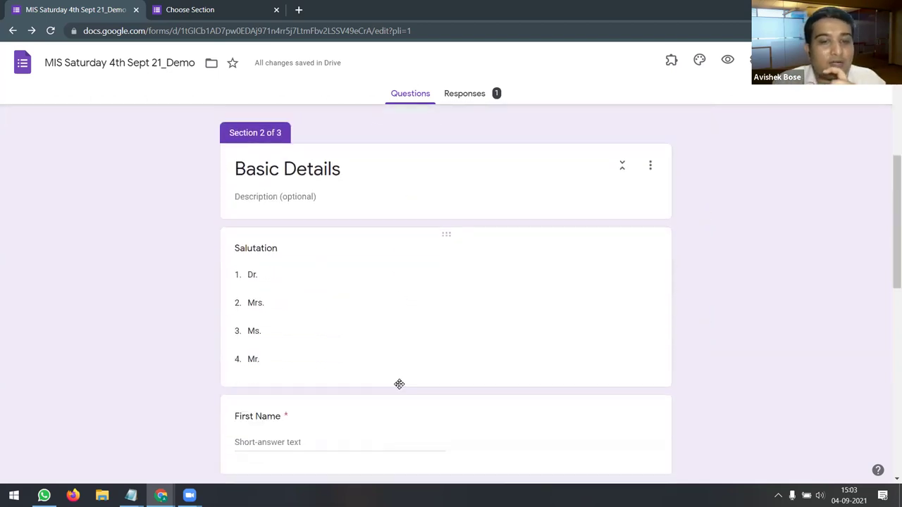
scroll(405, 390, "up", 2)
left_click(636, 173)
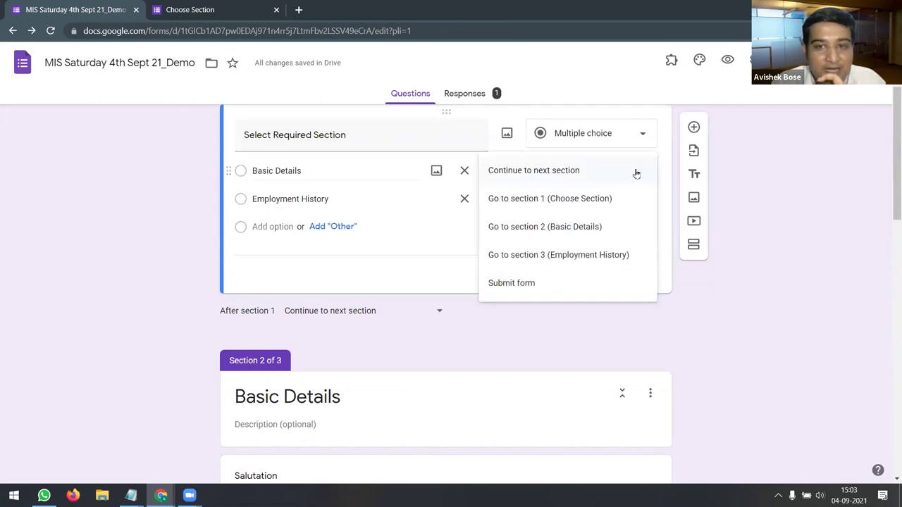
left_click(552, 233)
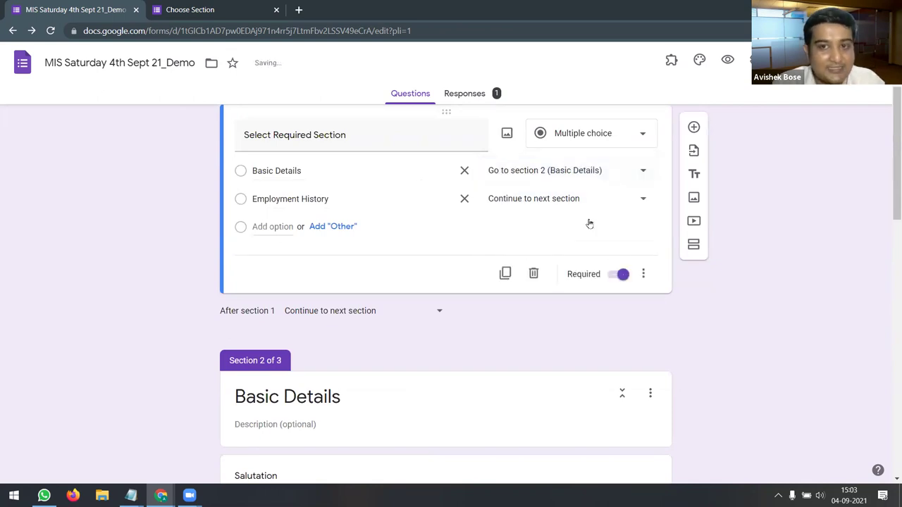
Step: Route the Employment History answer to section 3
scroll(423, 246, "up", 1)
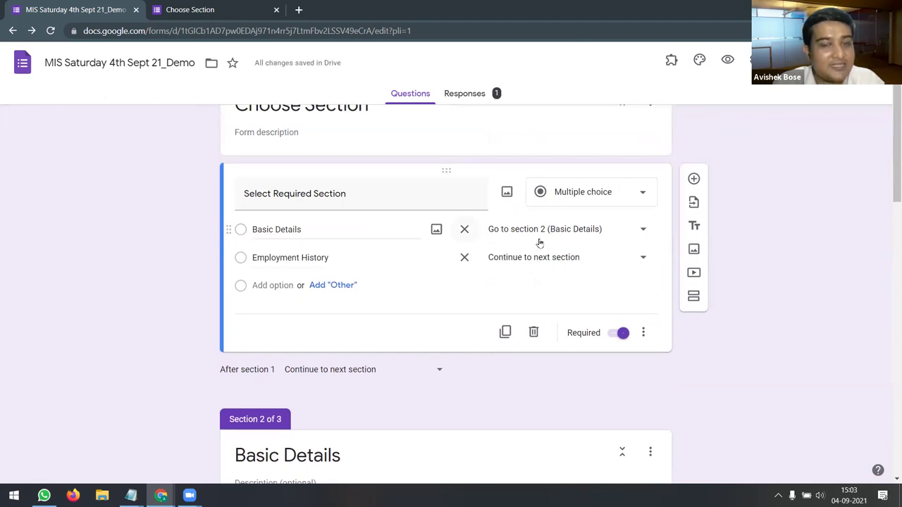
left_click(635, 258)
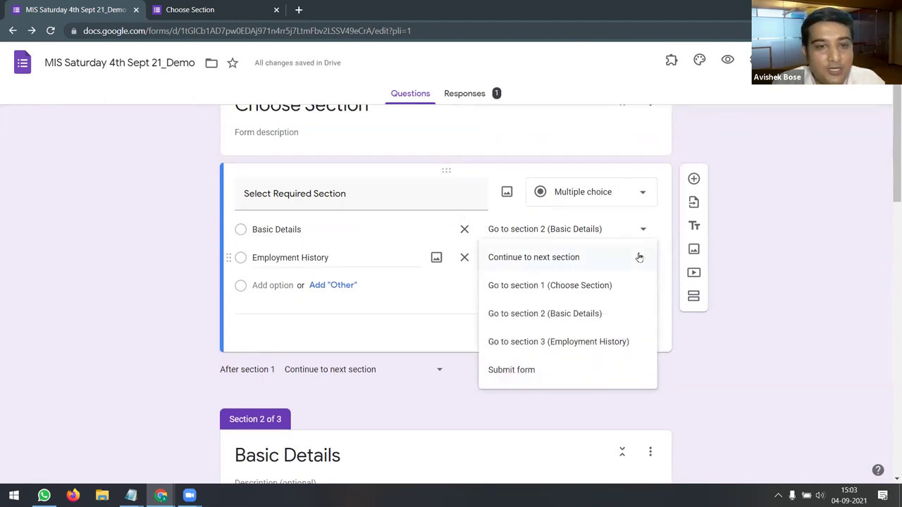
left_click(566, 342)
scroll(447, 322, "down", 6)
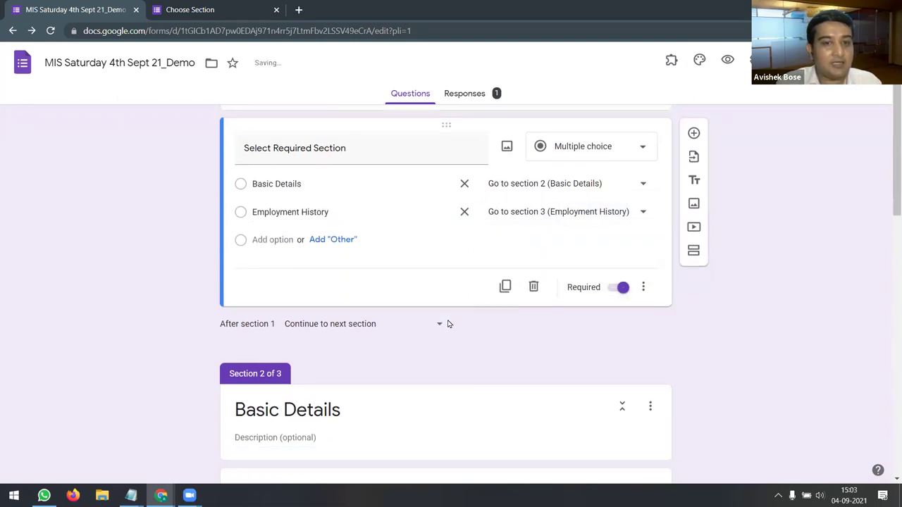
scroll(447, 322, "down", 5)
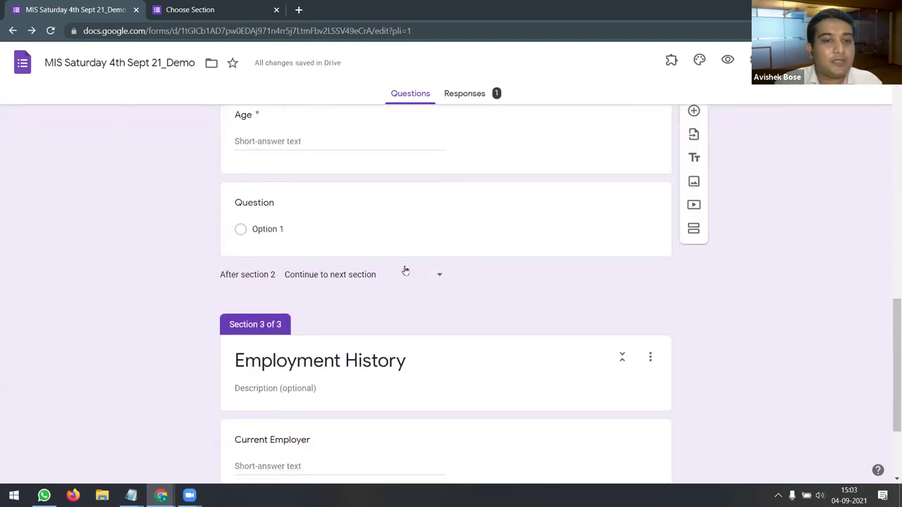
scroll(485, 247, "up", 6)
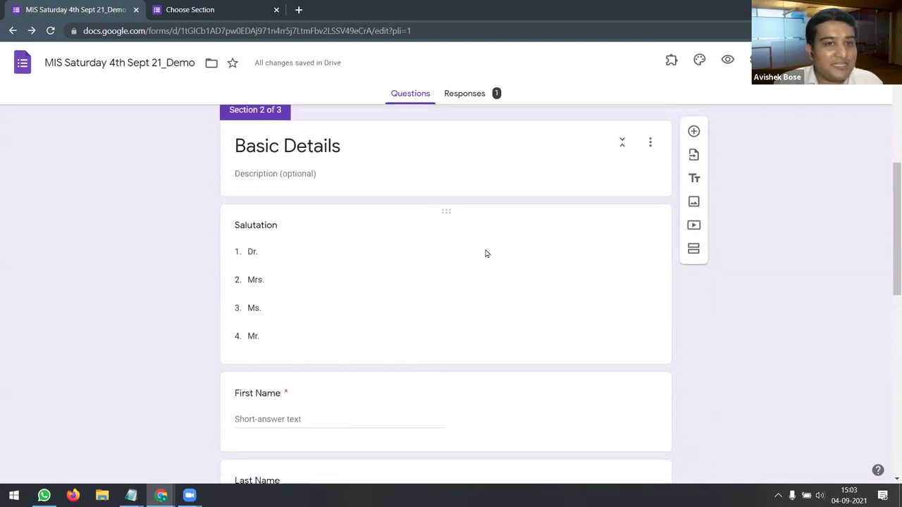
scroll(486, 254, "down", 2)
scroll(488, 255, "down", 4)
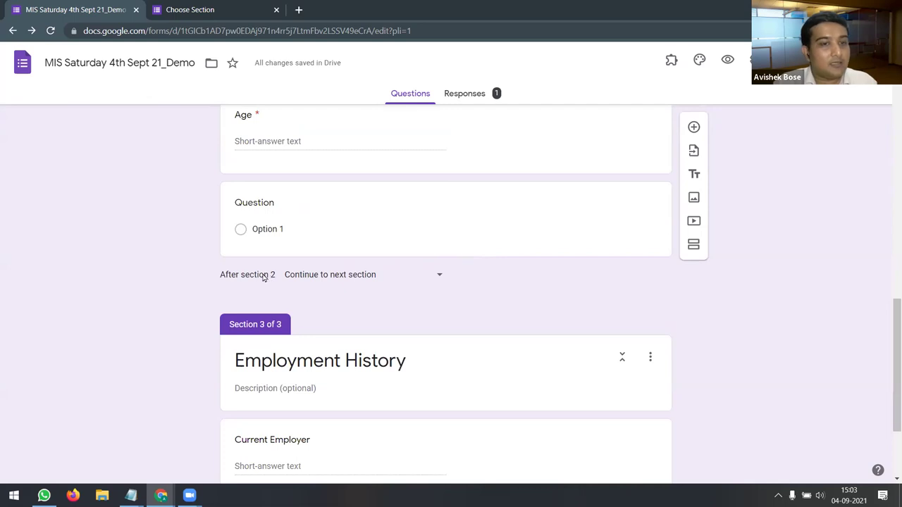
Step: Set the After section 2 option to Submit form
left_click_drag(224, 275, 267, 282)
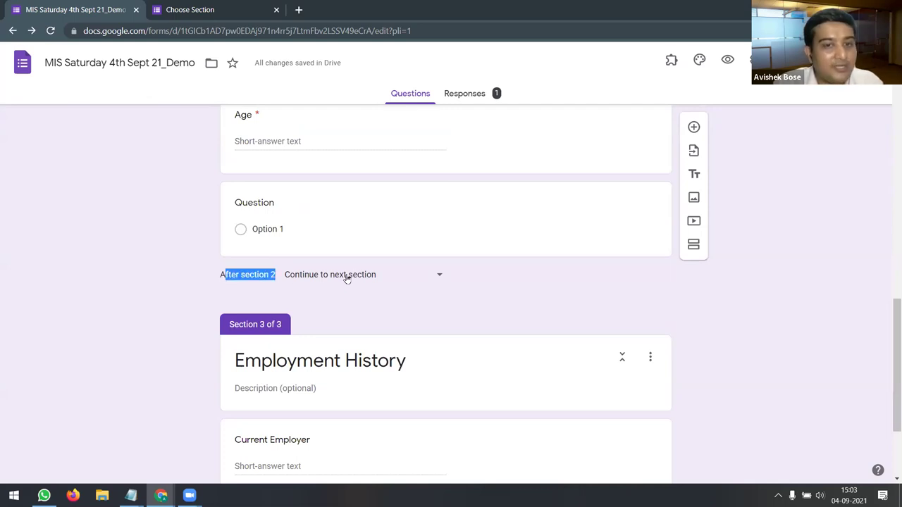
left_click(346, 275)
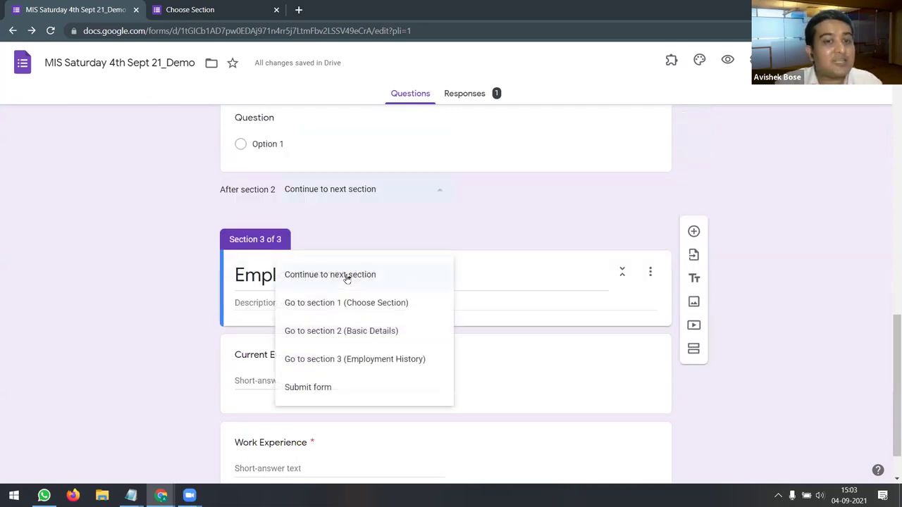
left_click(438, 192)
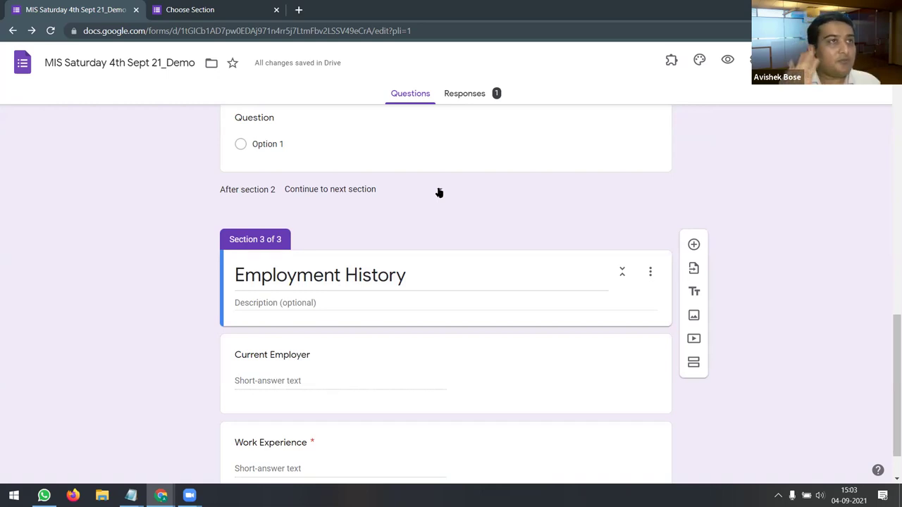
left_click(438, 191)
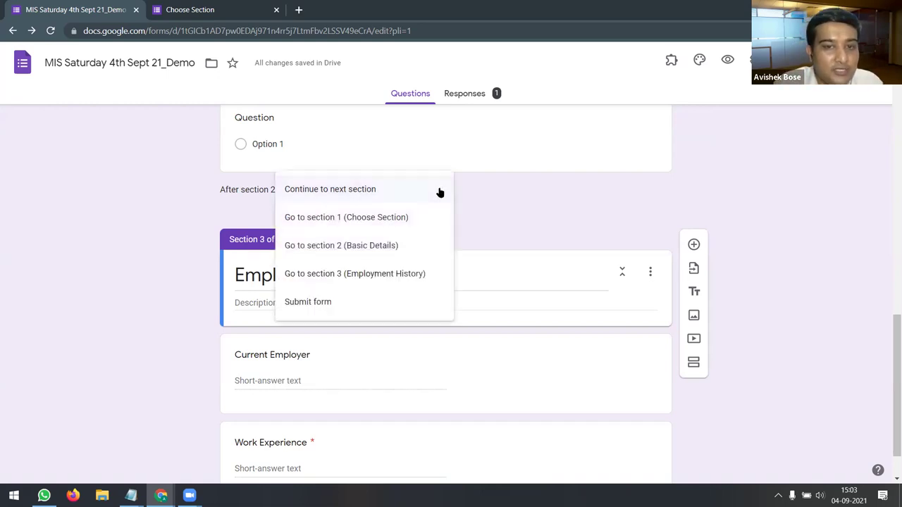
left_click(310, 304)
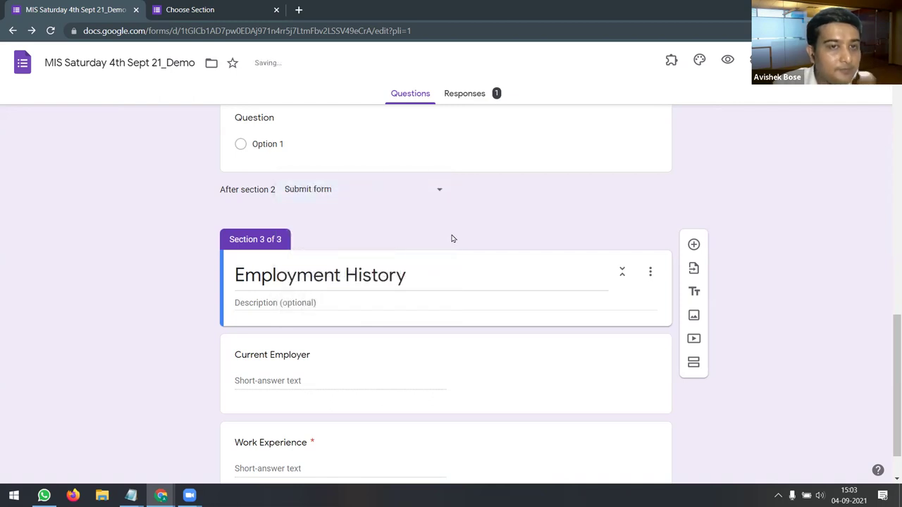
scroll(451, 238, "down", 1)
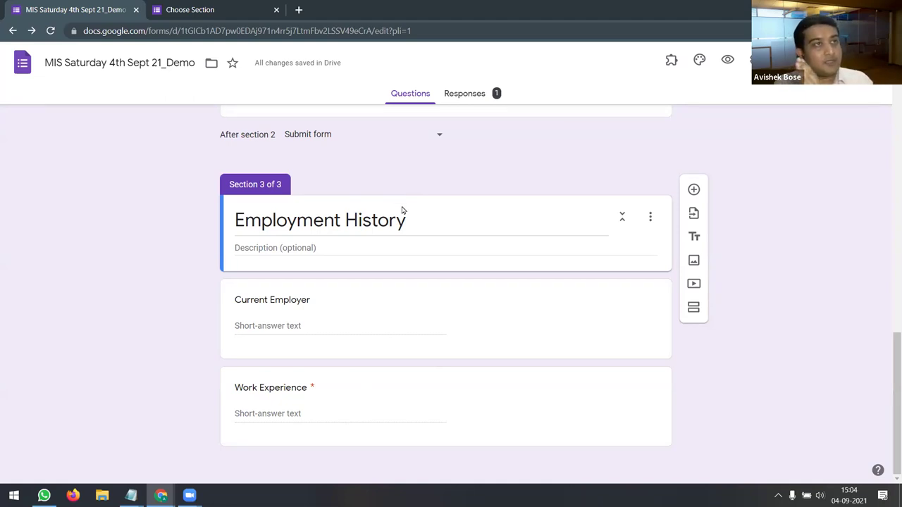
scroll(486, 189, "up", 5)
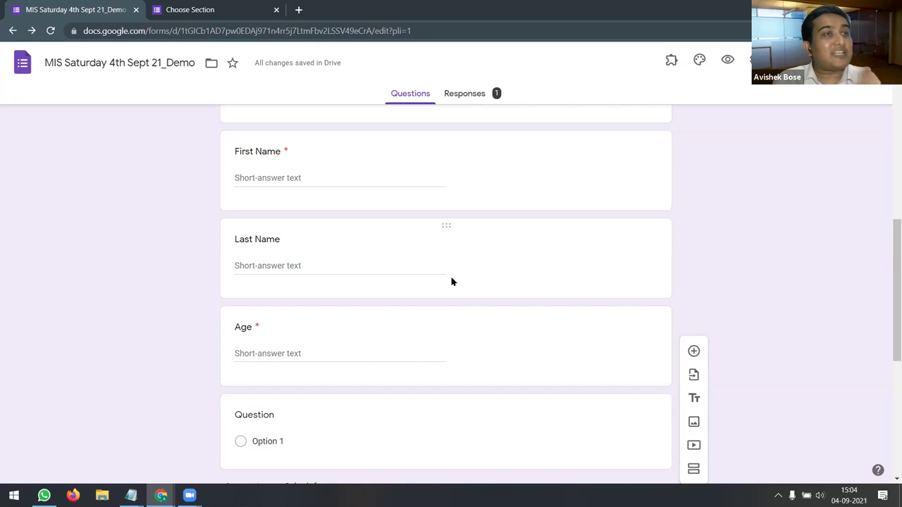
scroll(439, 286, "up", 2)
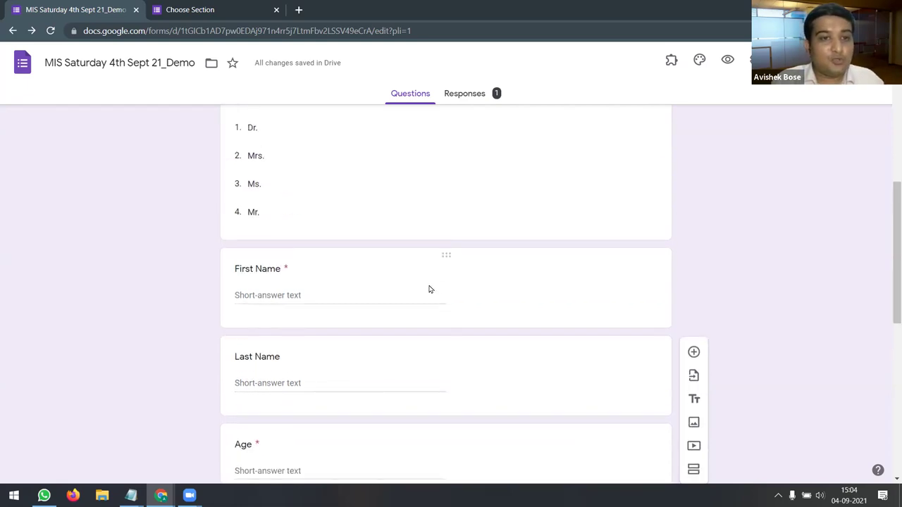
scroll(419, 292, "down", 5)
left_click(419, 314)
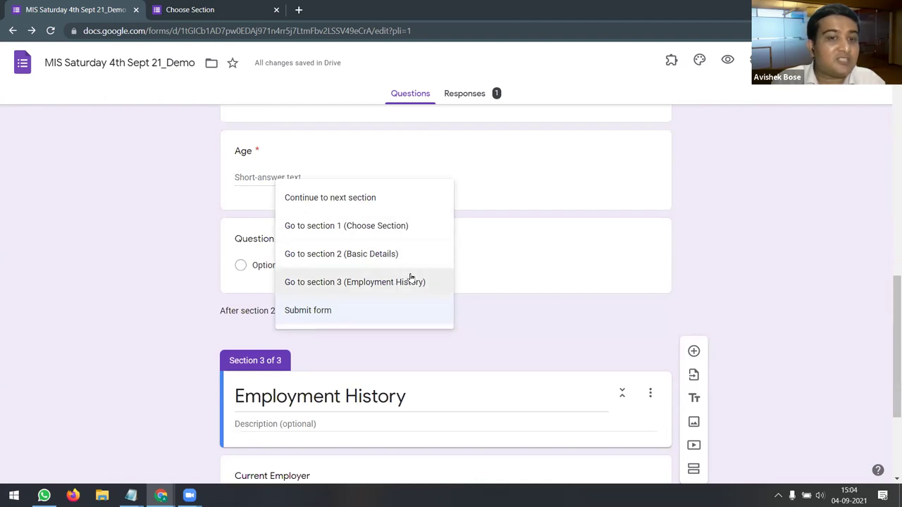
left_click(774, 265)
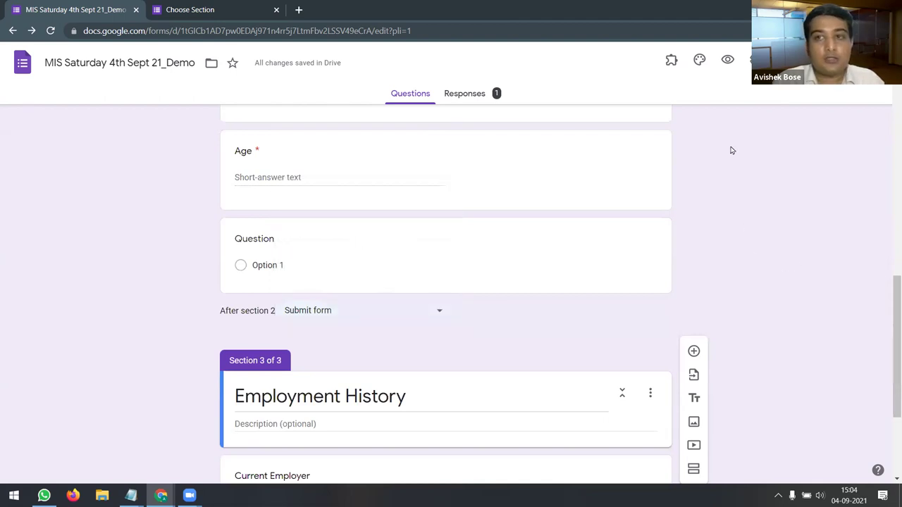
Step: Preview the form, choose Basic Details and advance to that section
left_click(727, 59)
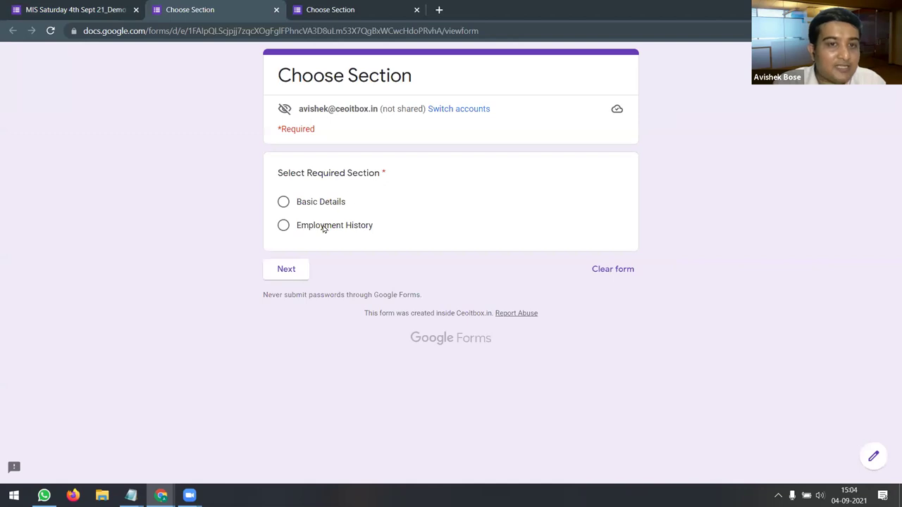
left_click(284, 202)
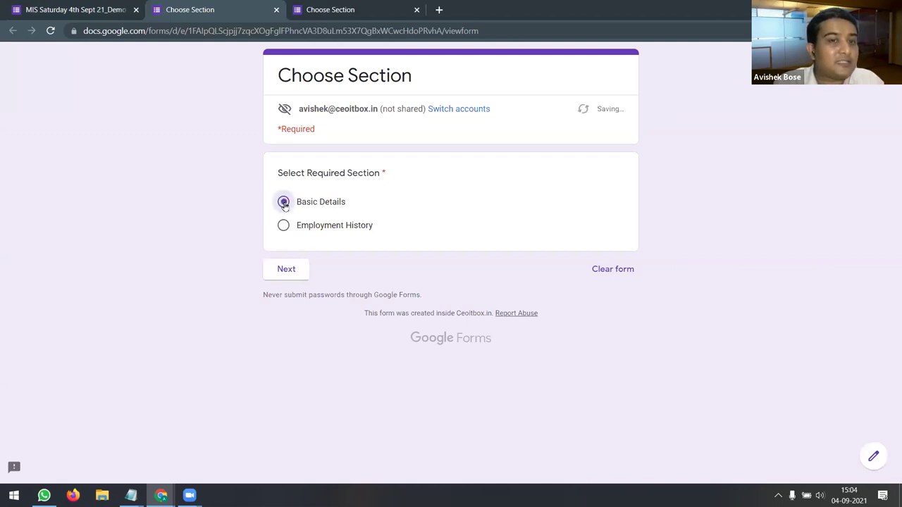
left_click(296, 275)
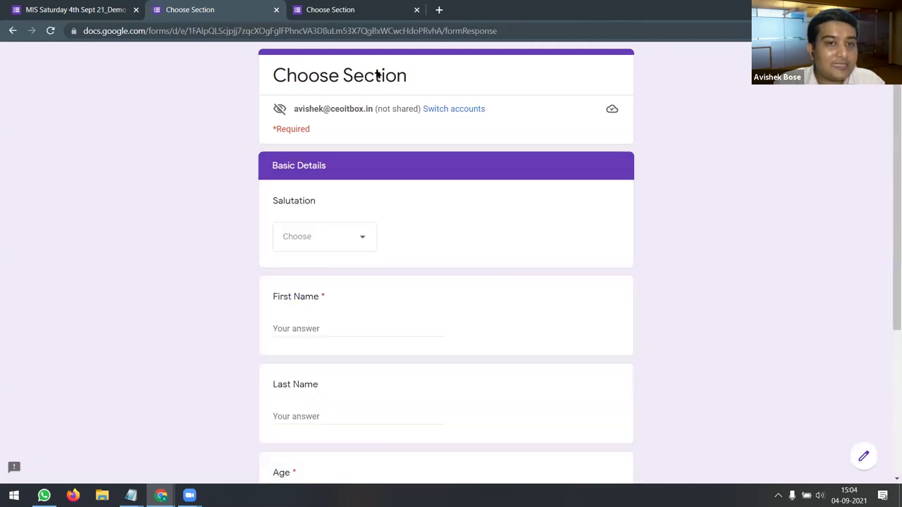
Step: Submit the Basic Details page blank to trigger the required First Name error
scroll(524, 220, "down", 2)
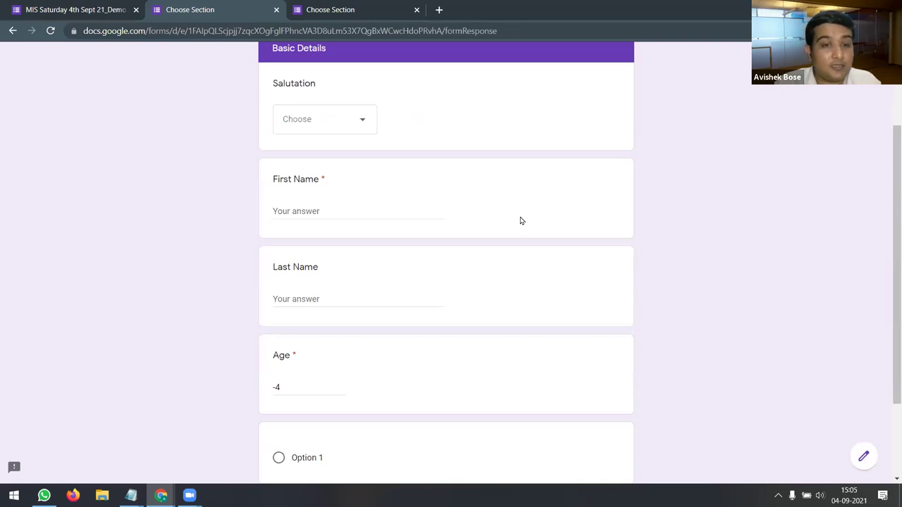
scroll(521, 220, "up", 1)
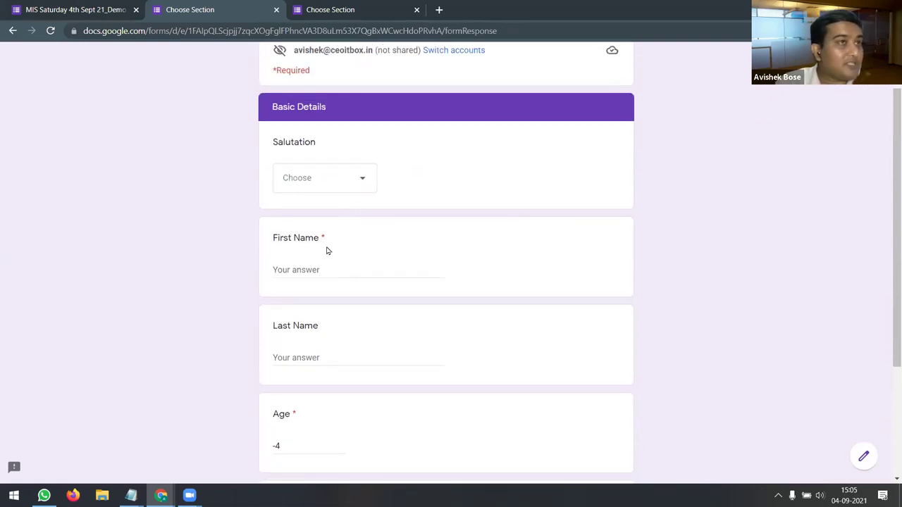
scroll(329, 255, "down", 3)
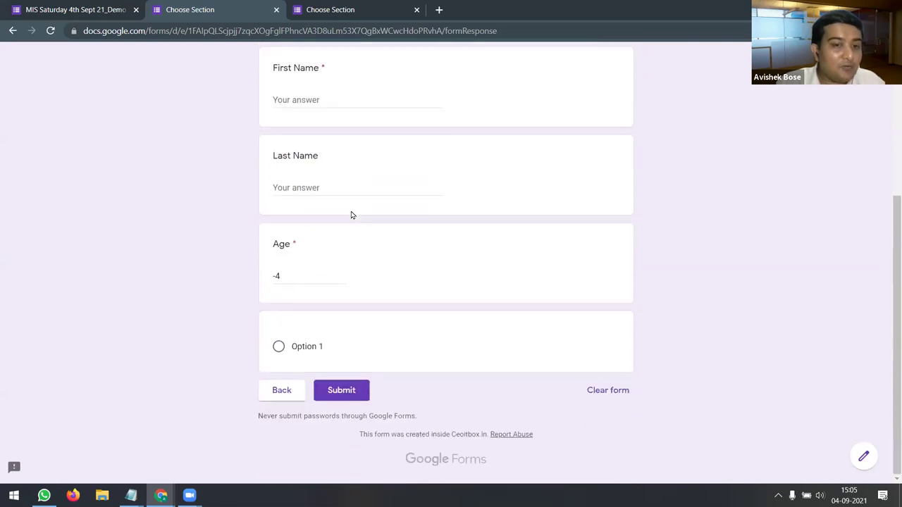
left_click(344, 398)
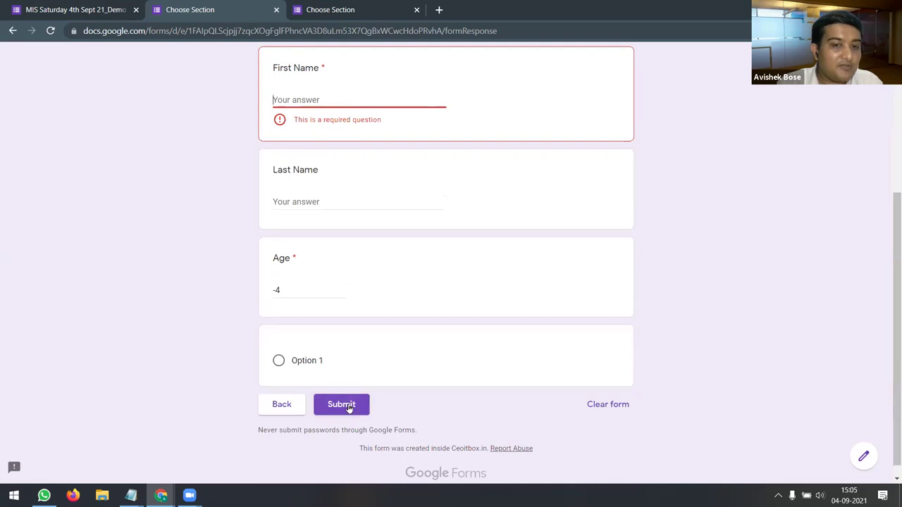
scroll(331, 353, "up", 3)
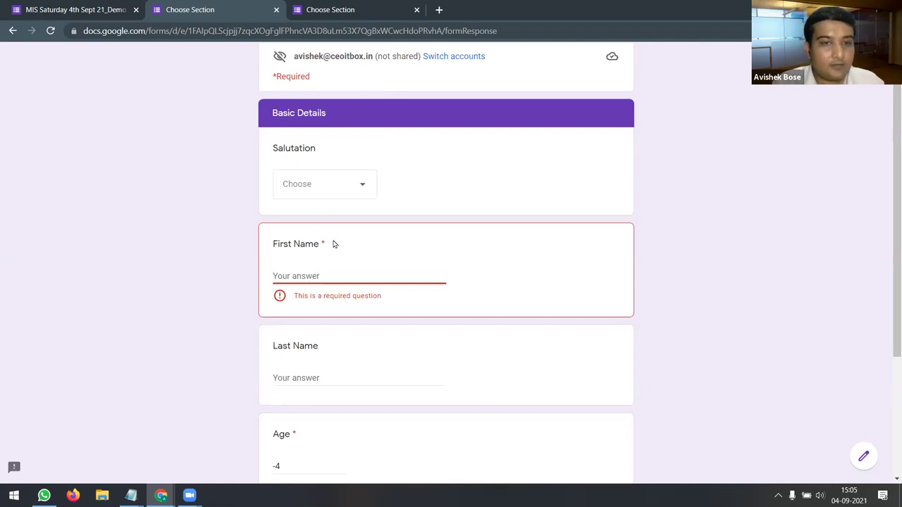
Step: Choose Mr. as the salutation and fill in the Last Name field
type("Avi")
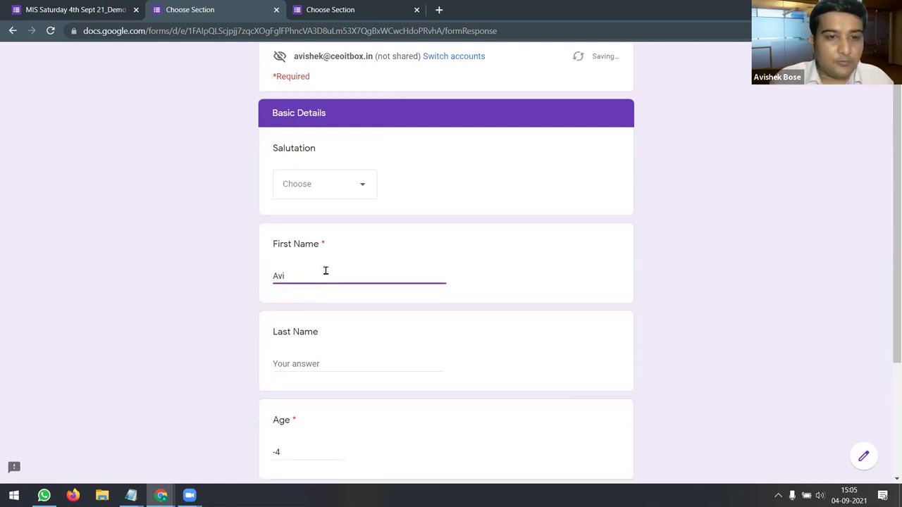
left_click(359, 183)
left_click(324, 250)
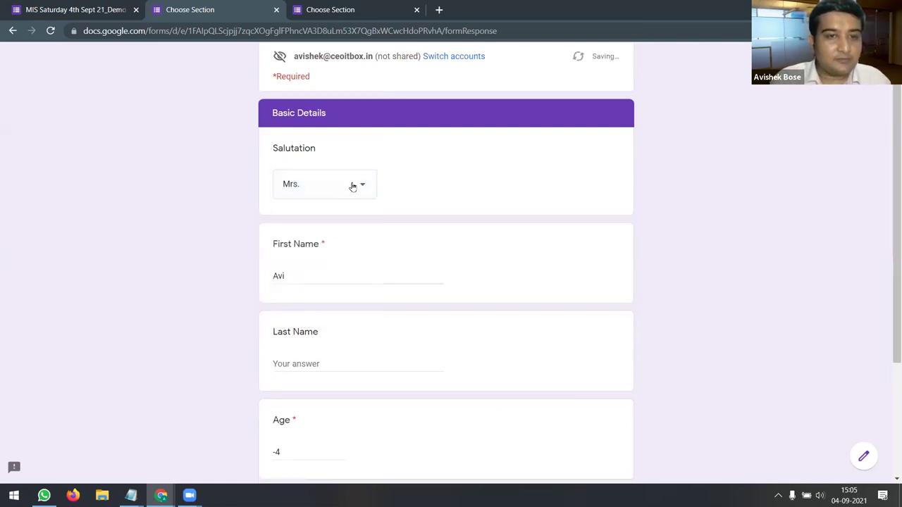
left_click(352, 186)
left_click(312, 239)
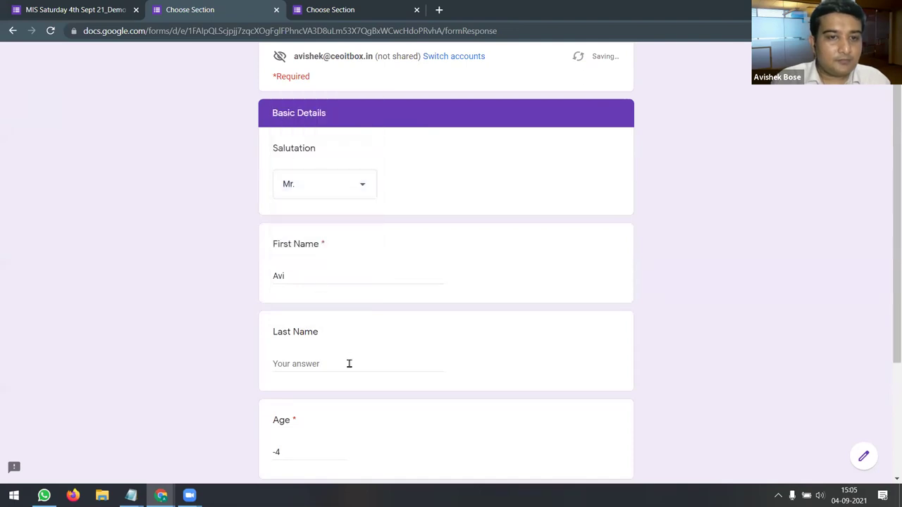
scroll(301, 264, "down", 2)
left_click(301, 246)
type("Bose")
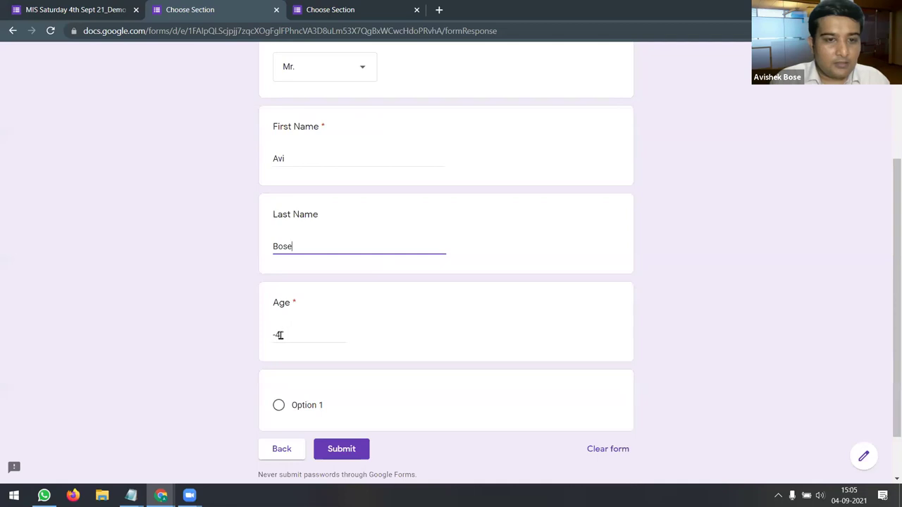
Step: Replace the rejected Age of -4 with 38 and submit the response
left_click(280, 335)
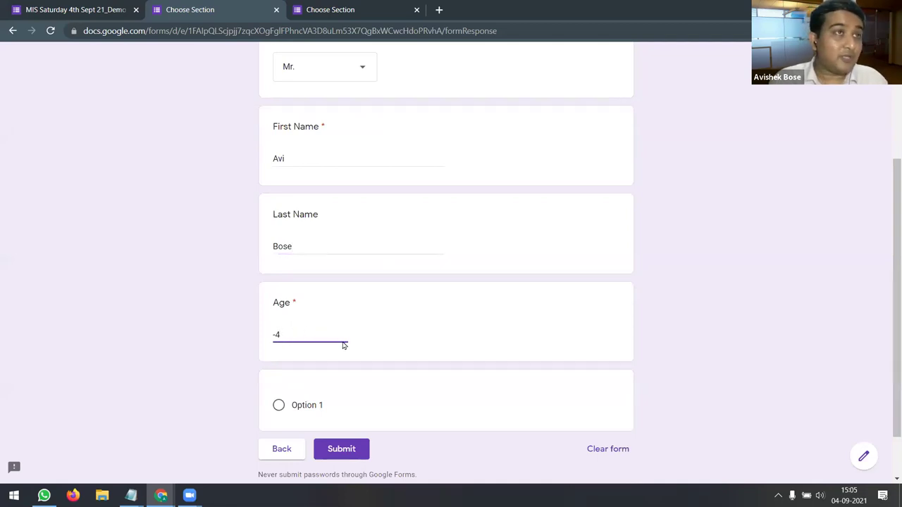
scroll(348, 354, "down", 1)
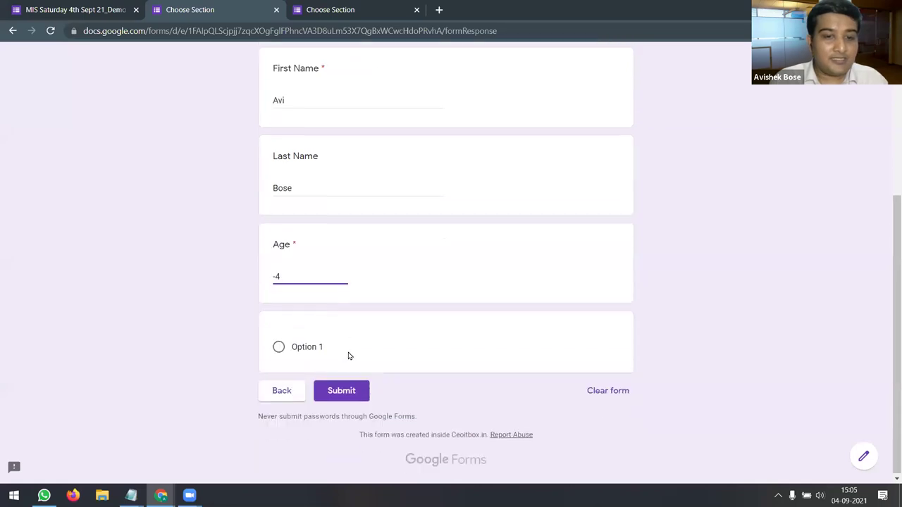
left_click(338, 394)
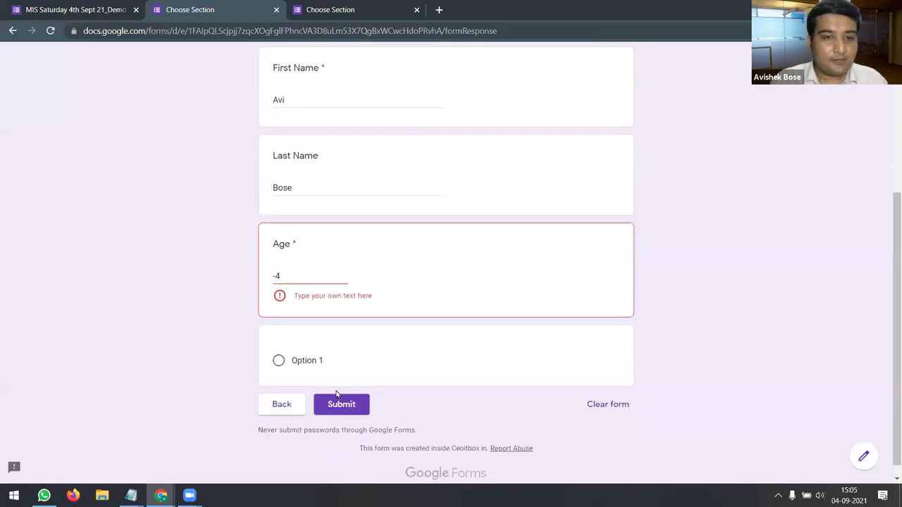
left_click_drag(298, 296, 365, 297)
left_click(296, 296)
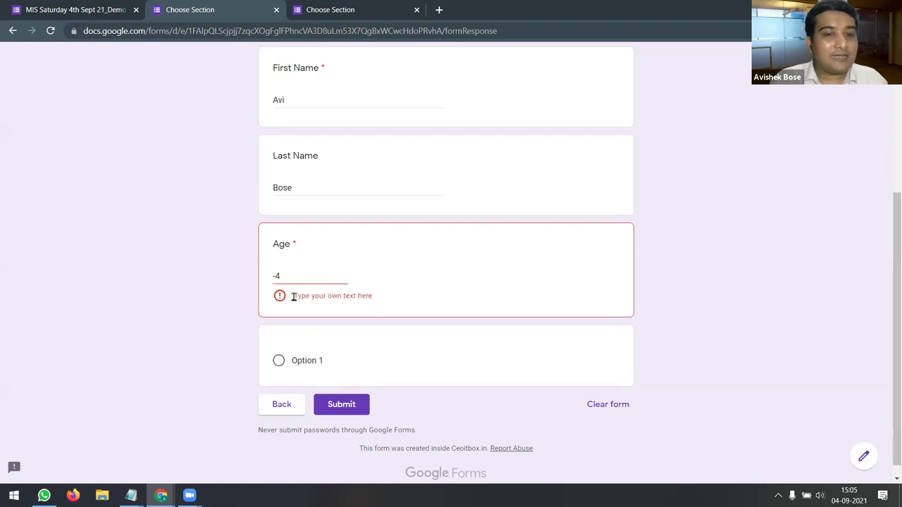
left_click(372, 294, "shift")
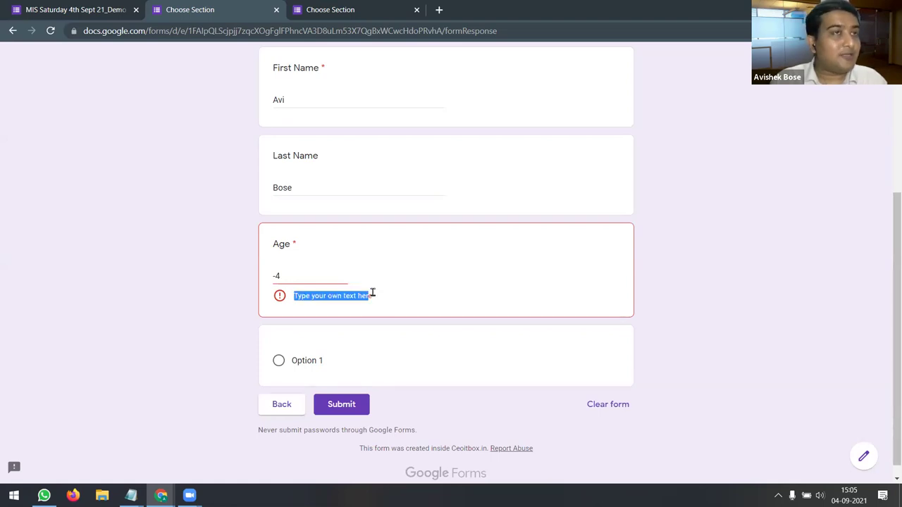
left_click(292, 275)
left_click_drag(291, 275, 260, 280)
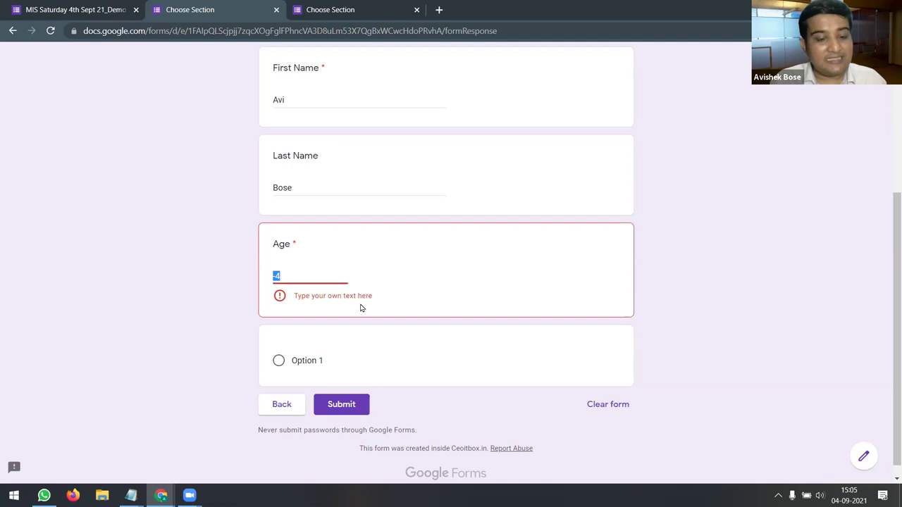
type("38")
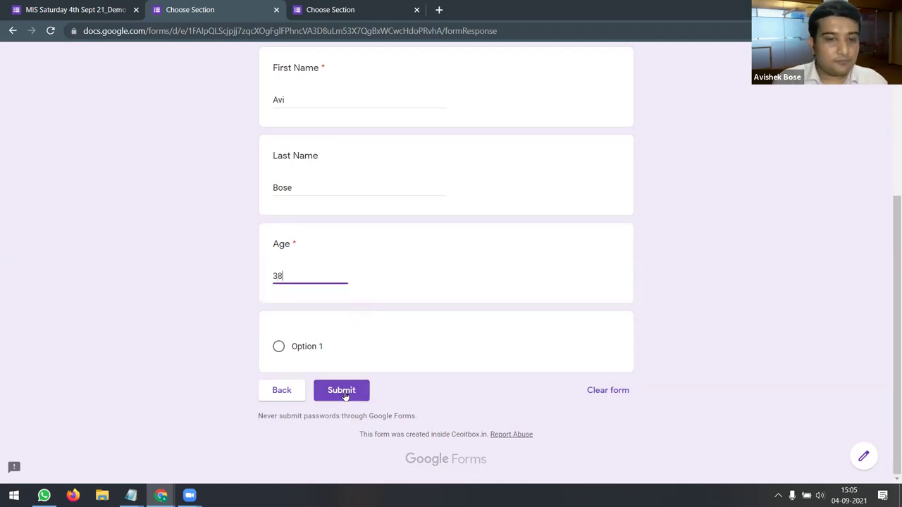
left_click(346, 393)
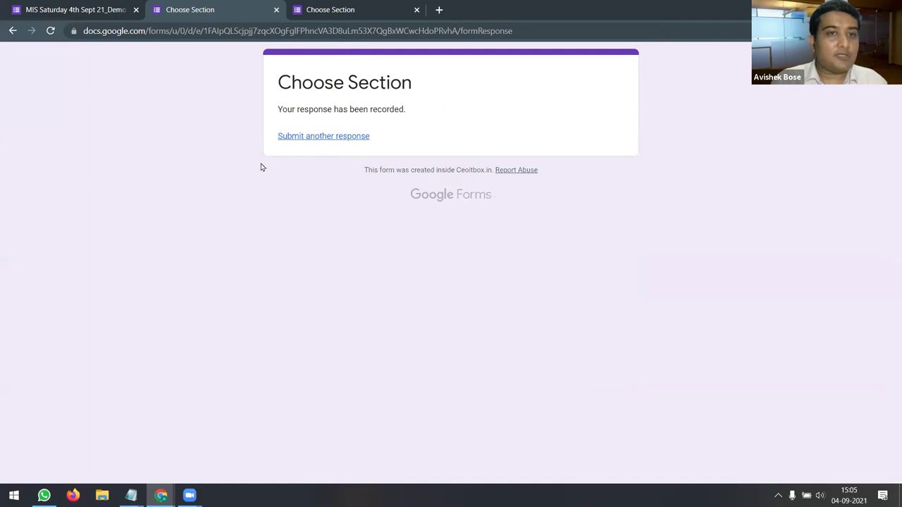
Step: Close all three preview tabs and return to the form editor
left_click(275, 9)
left_click(276, 10)
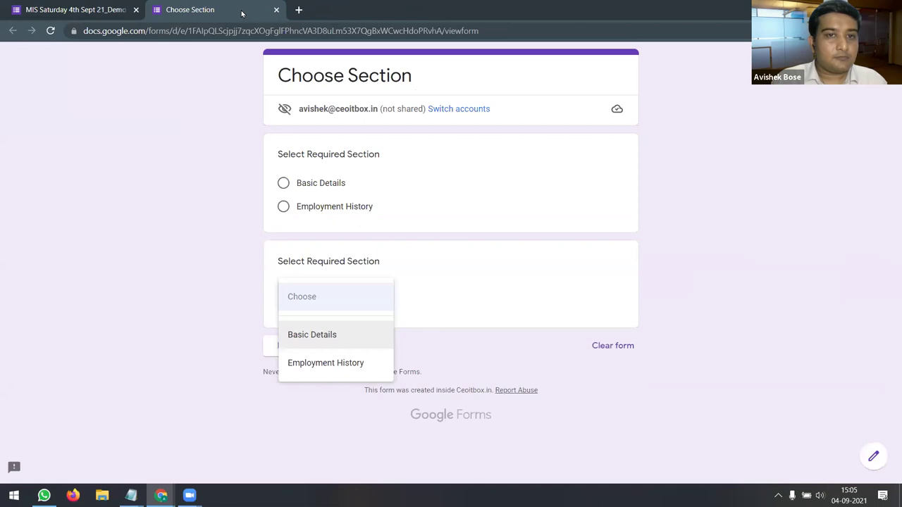
left_click(277, 10)
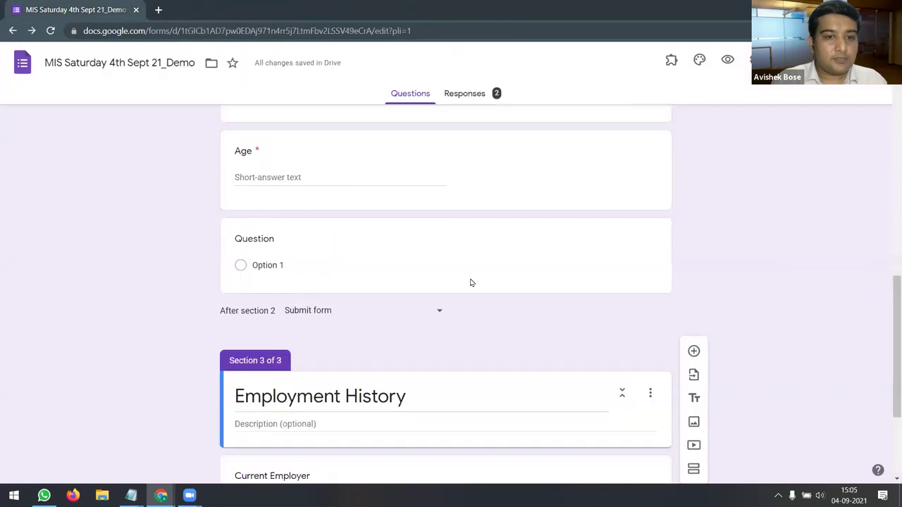
scroll(337, 434, "down", 3)
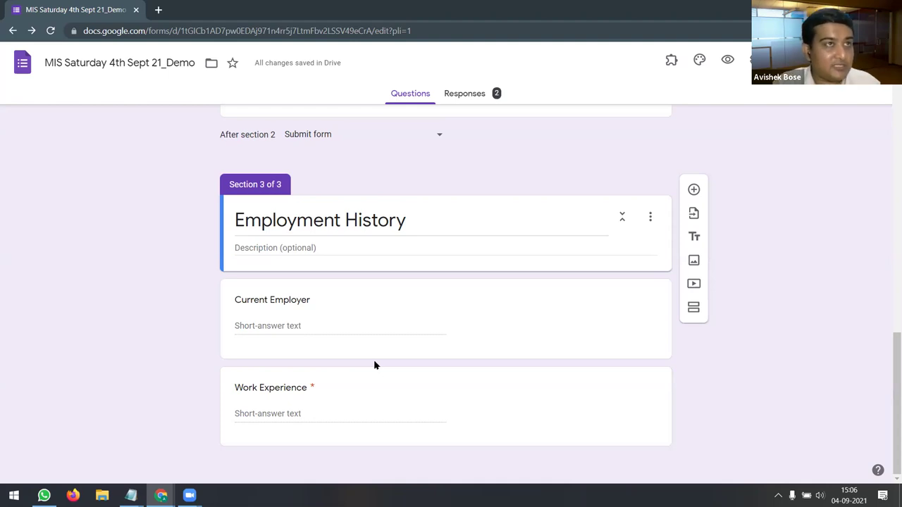
scroll(350, 345, "up", 1)
Step: Set section 2 to Continue to next section, then preview the form again
left_click(438, 202)
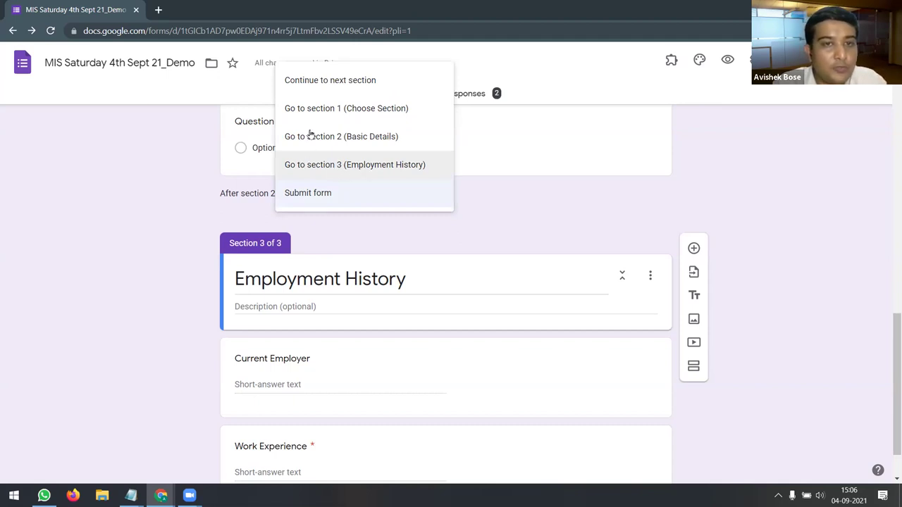
left_click(322, 81)
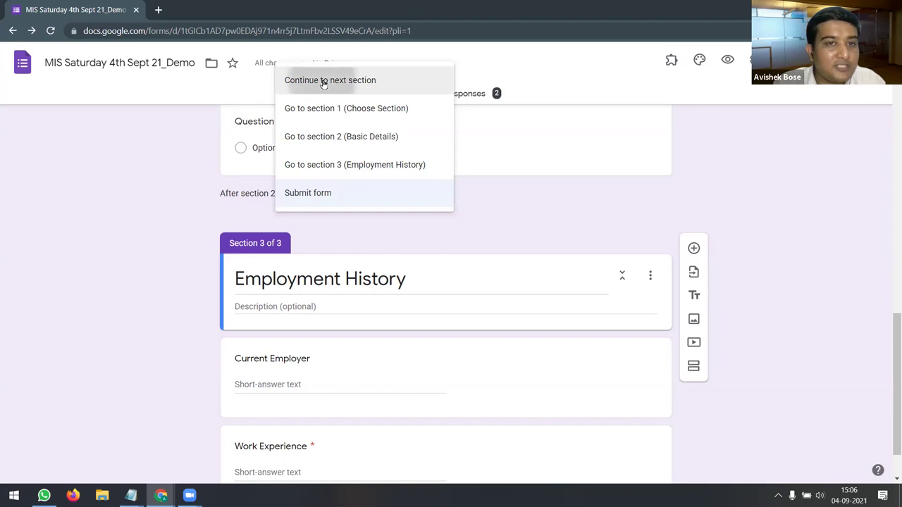
scroll(705, 236, "up", 12)
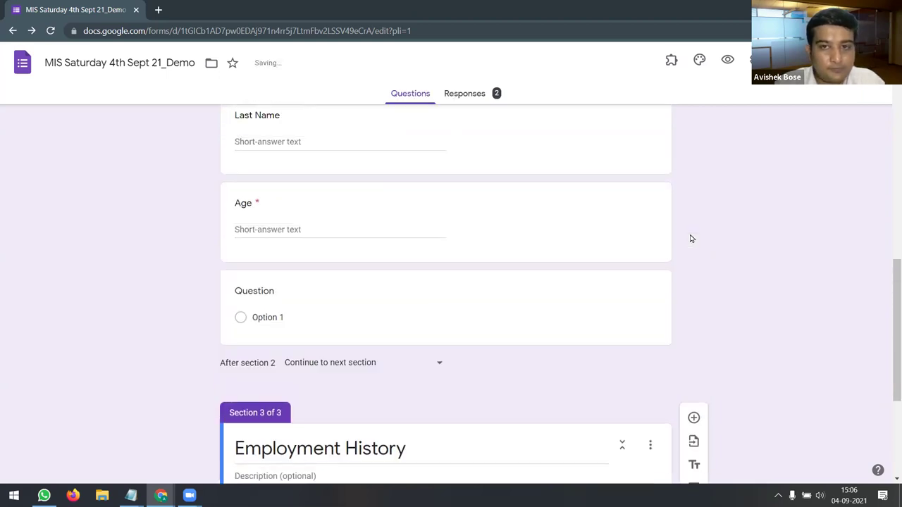
left_click(727, 59)
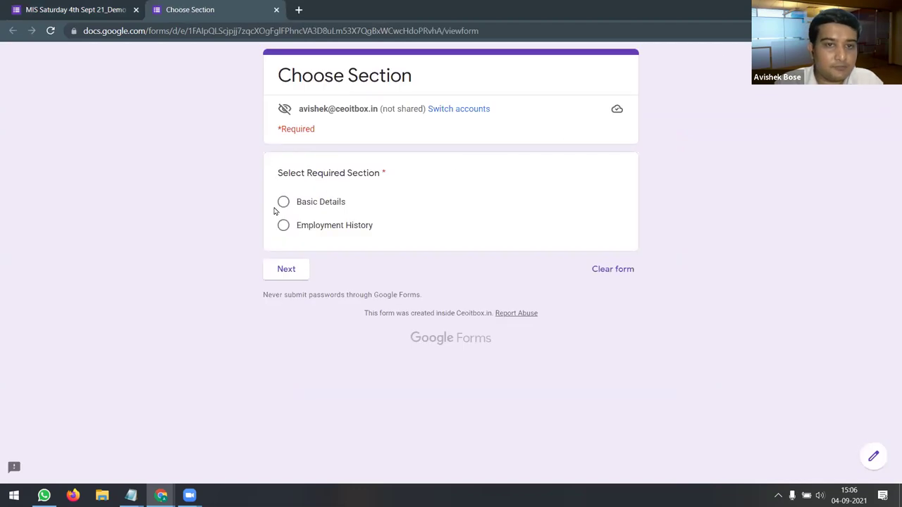
Step: Choose Basic Details, fill its required fields and advance to Employment History
left_click(284, 205)
left_click(285, 272)
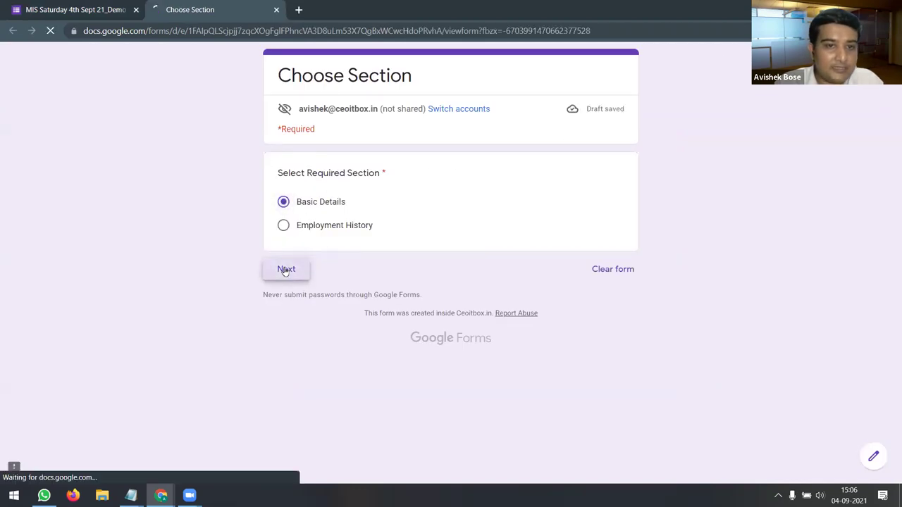
left_click(327, 328)
type("a")
scroll(352, 352, "down", 3)
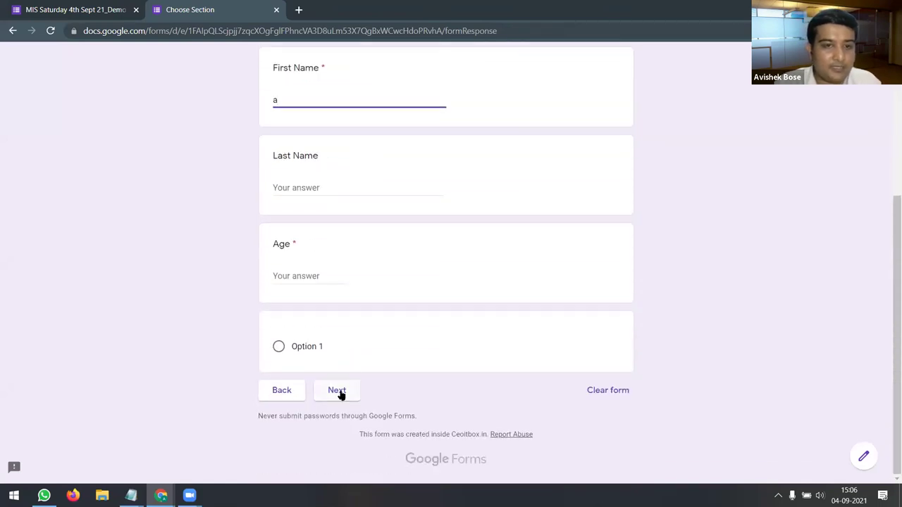
left_click(338, 392)
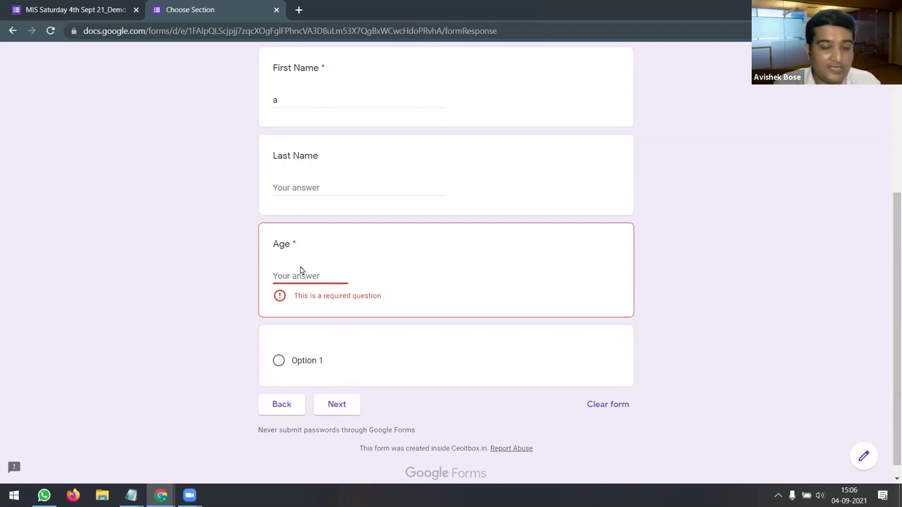
type("1")
left_click(339, 394)
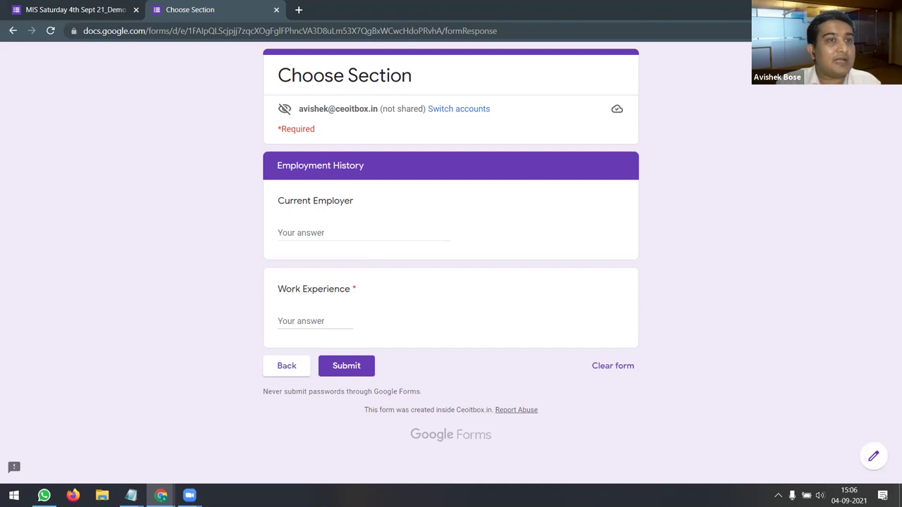
Step: Enter CEOITBOX as employer and 17 years experience, submit, and close the preview
left_click(39, 9)
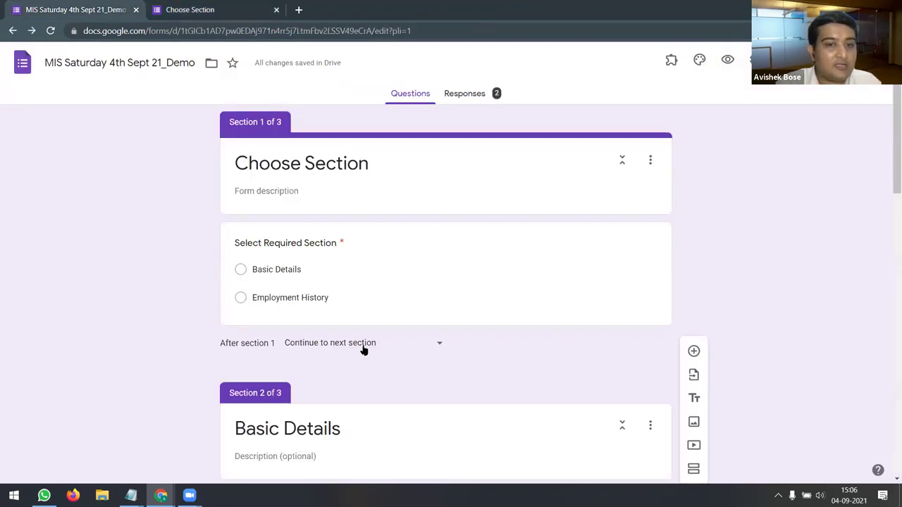
left_click(237, 7)
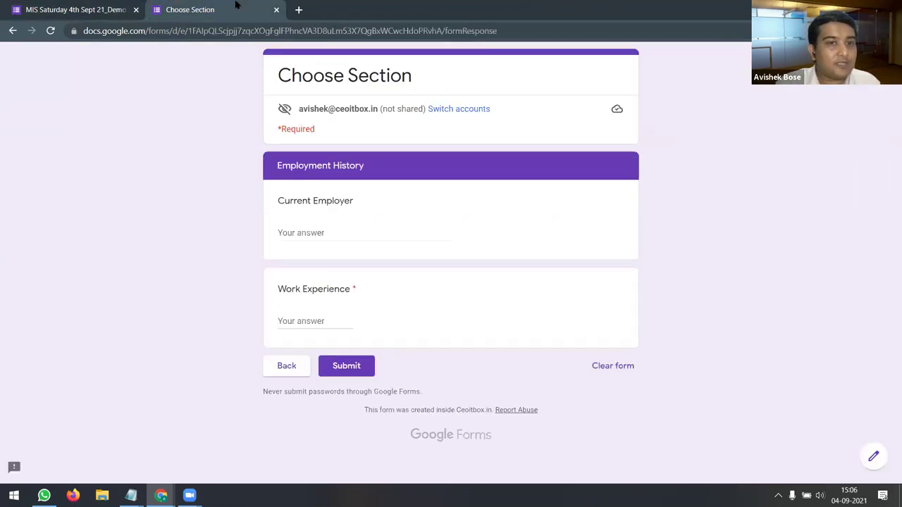
left_click(321, 234)
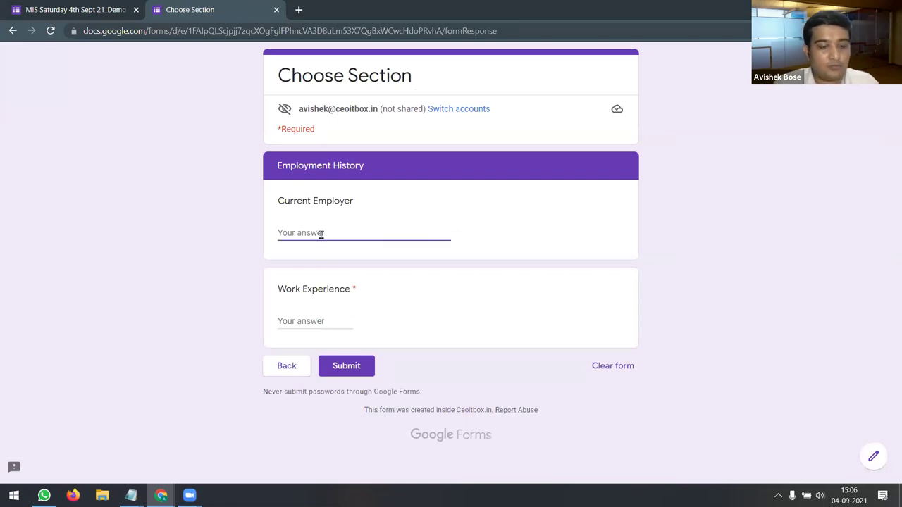
type("c")
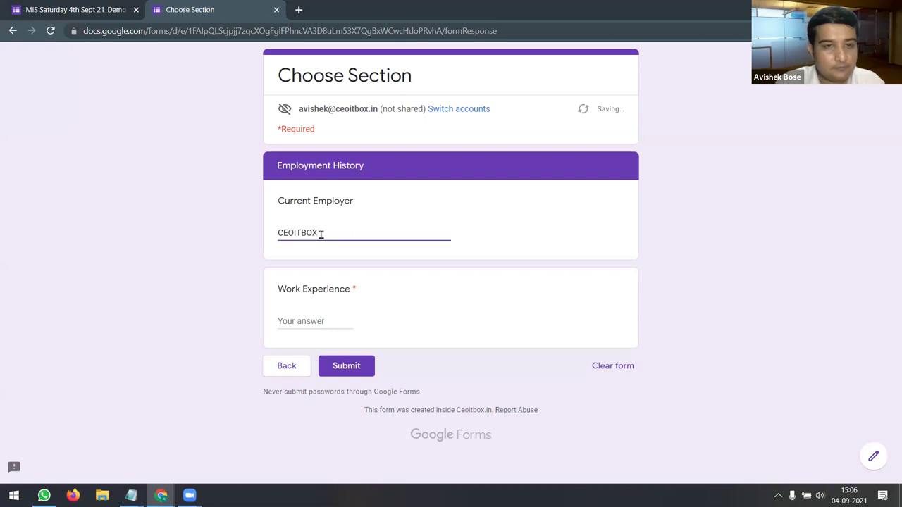
left_click(307, 323)
type("17")
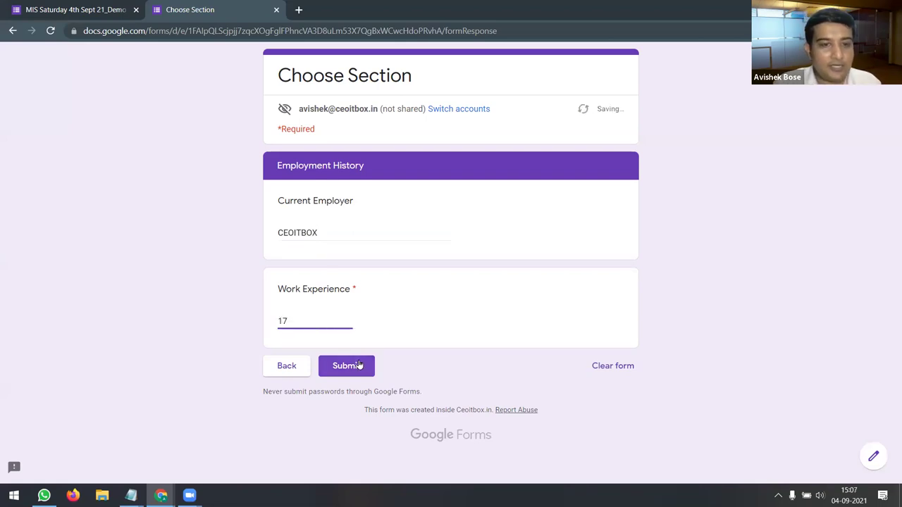
left_click(358, 367)
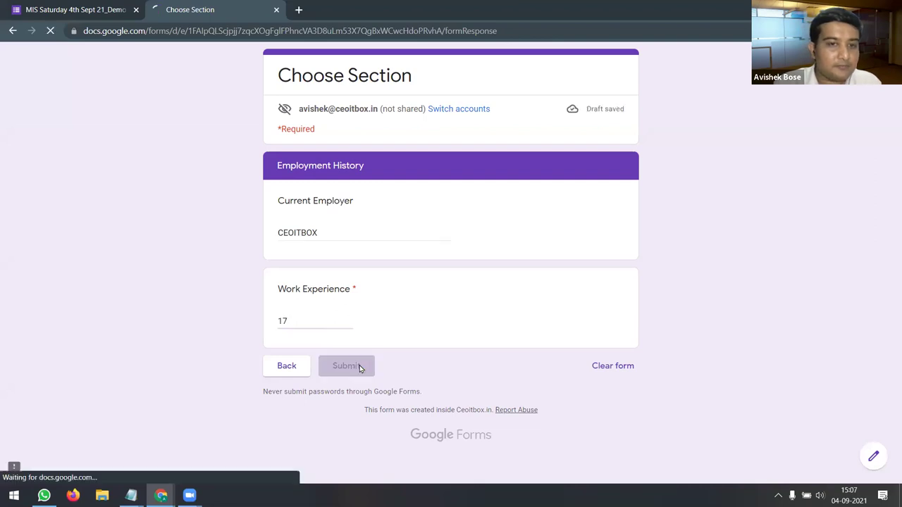
left_click(275, 10)
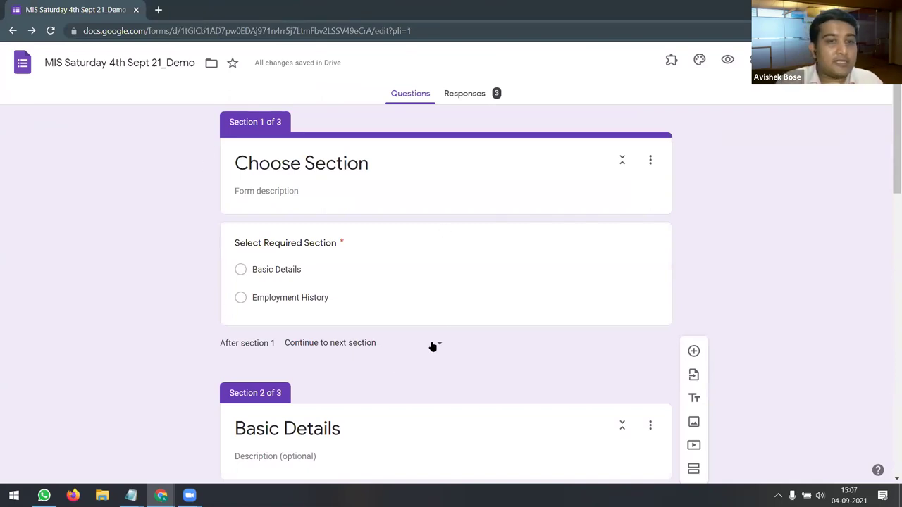
Step: Scroll to the Employment History section and open its three-dot menu
scroll(474, 362, "down", 4)
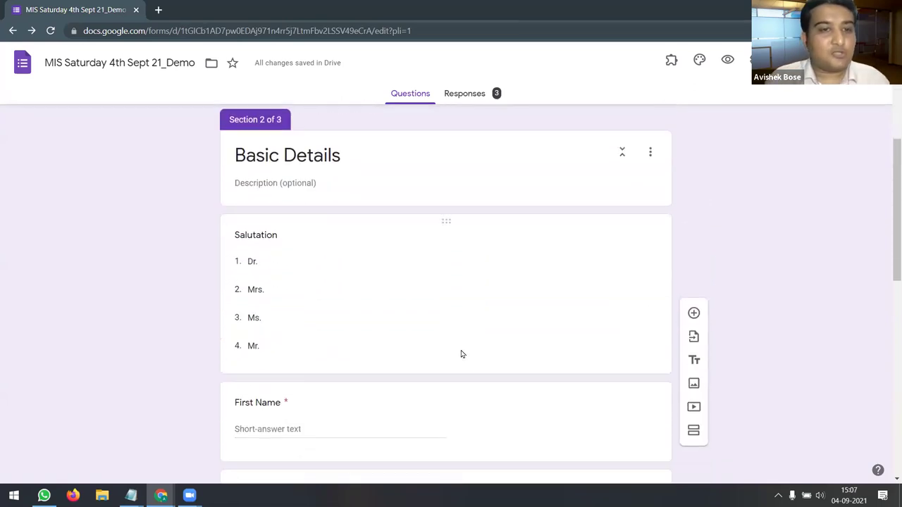
scroll(462, 355, "down", 8)
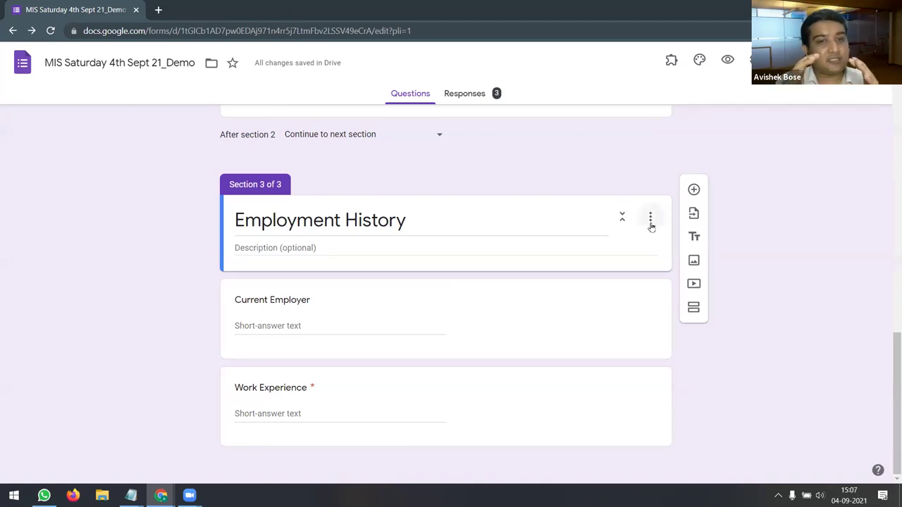
left_click(650, 220)
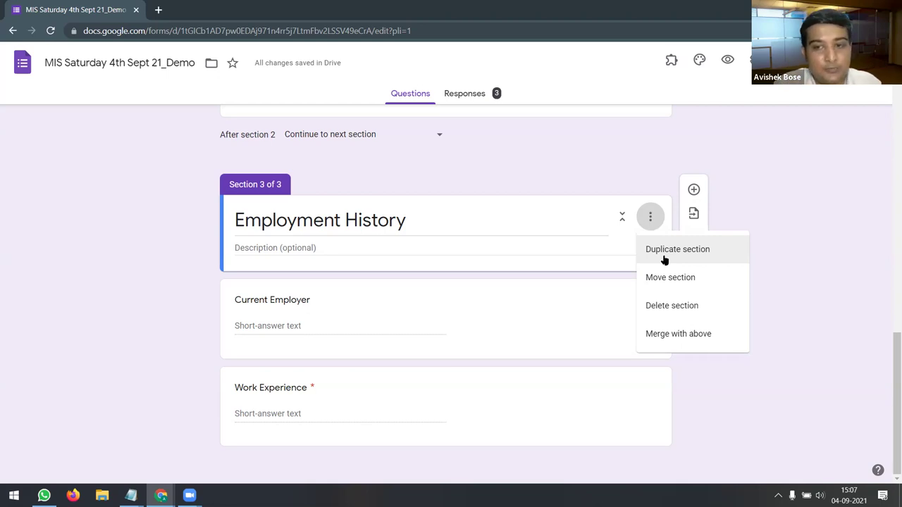
Step: Duplicate the Employment History section and rename its first question to 'Past Employer'
left_click(663, 258)
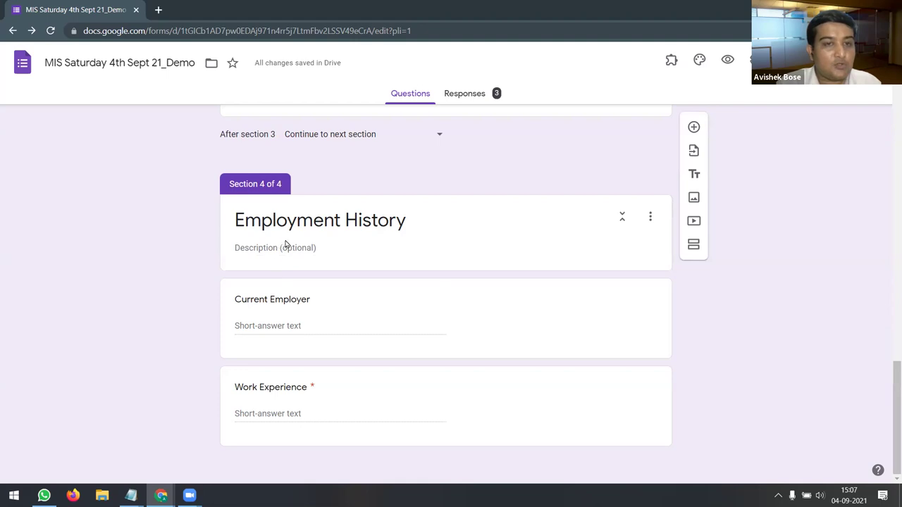
left_click(259, 298)
left_click(276, 310)
left_click_drag(276, 310, 235, 310)
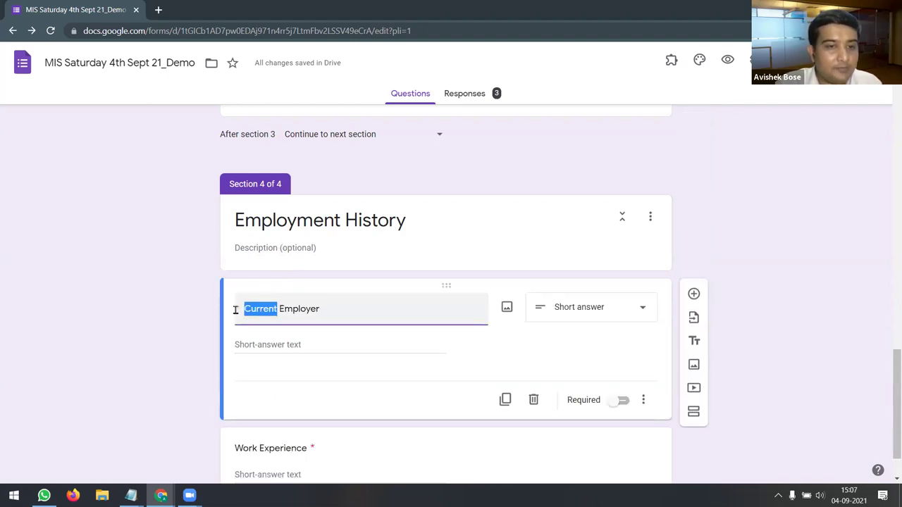
type("Past")
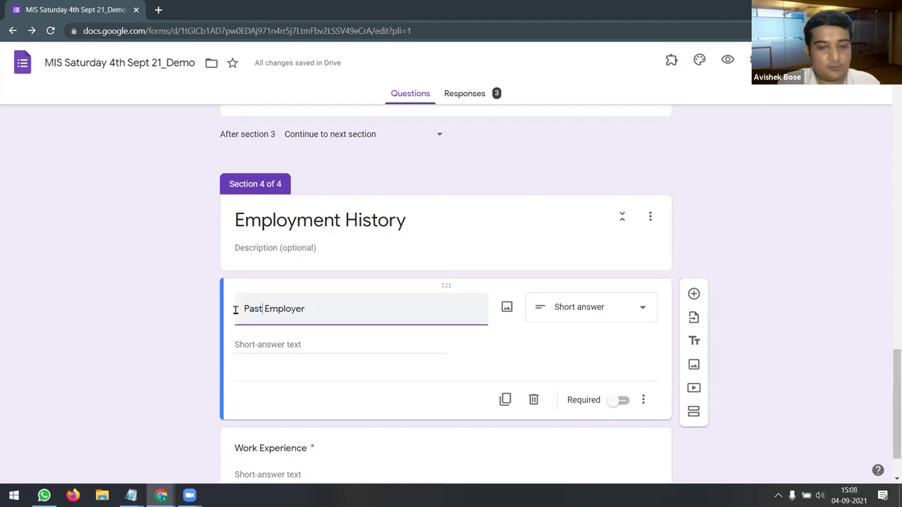
left_click(204, 362)
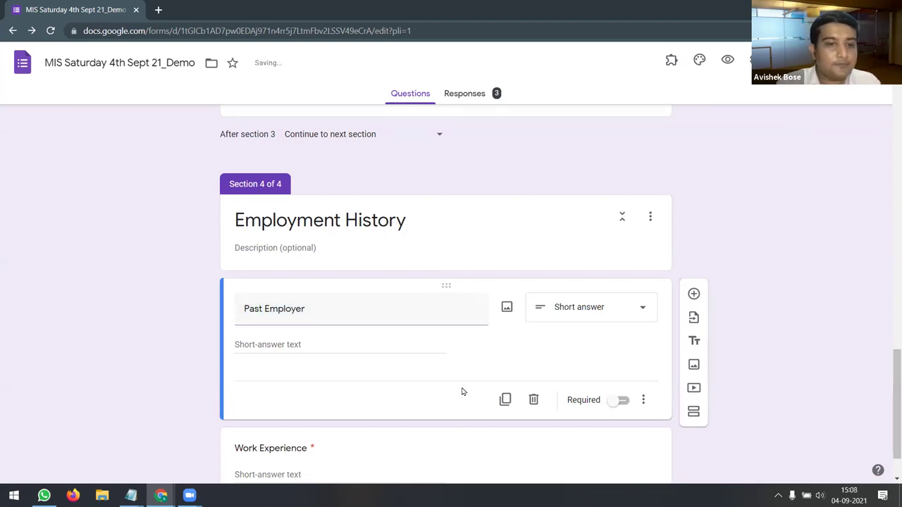
Step: Rename the copied Work Experience question to 'Years with the past employer'
scroll(359, 391, "down", 2)
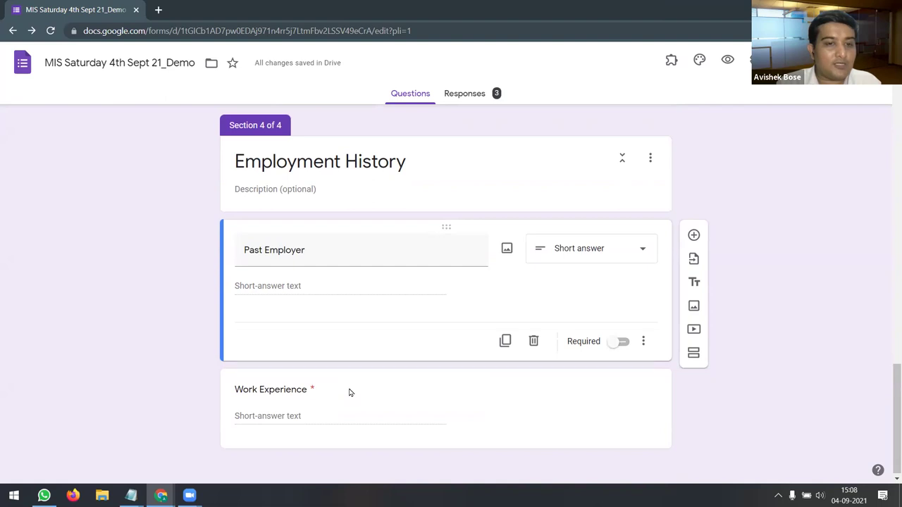
left_click(258, 396)
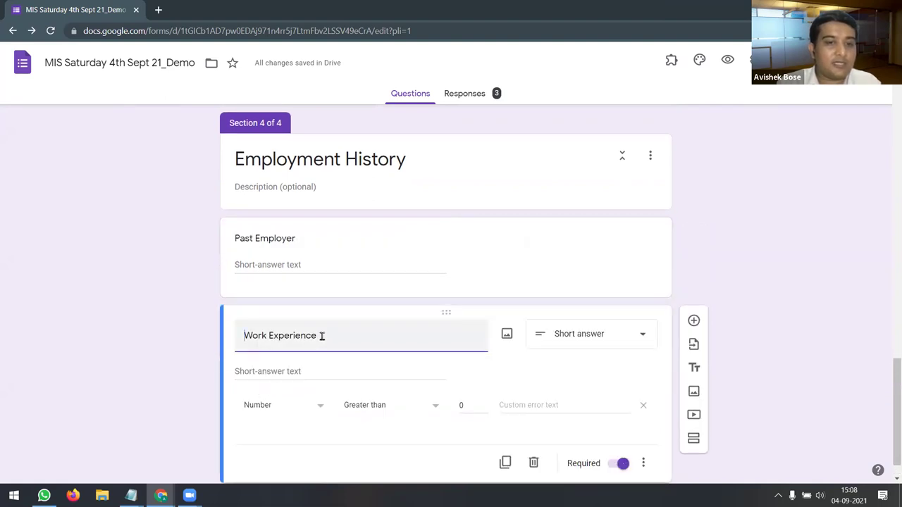
left_click_drag(322, 336, 210, 342)
type("Yeas")
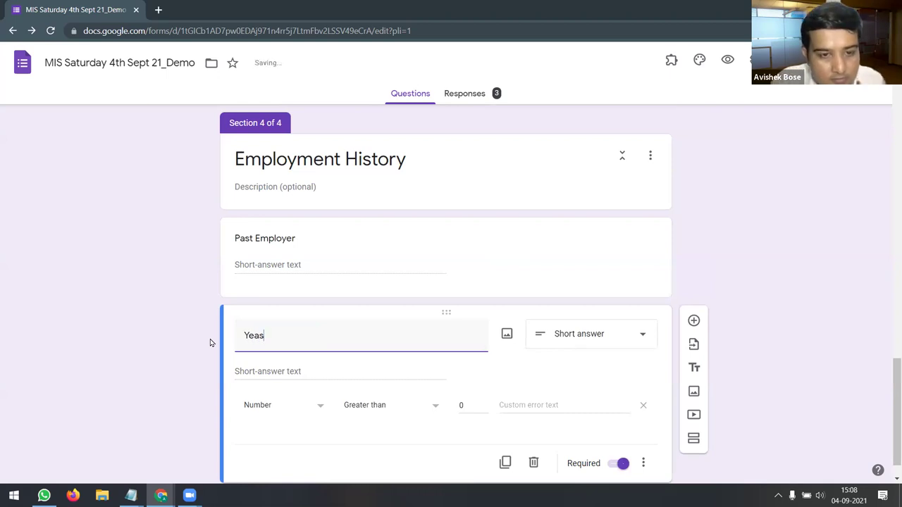
key("BackSpace")
type("rs with")
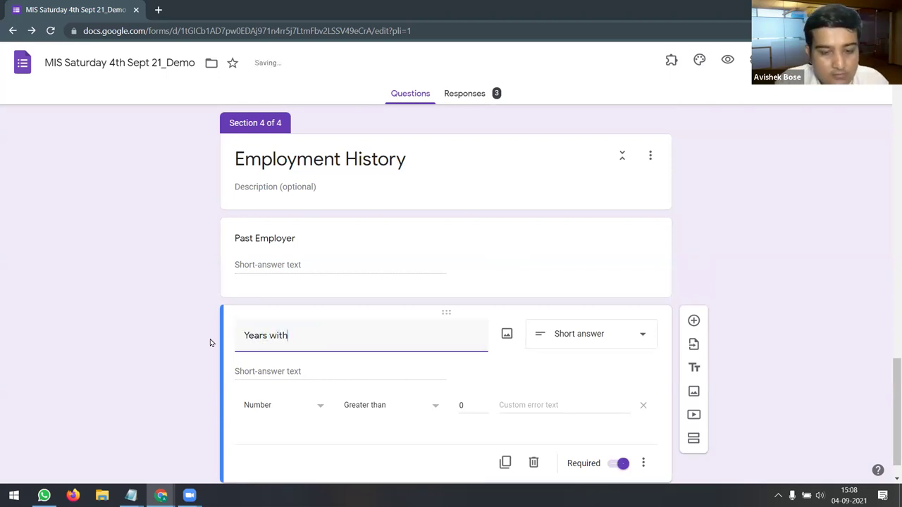
type(" the past employer")
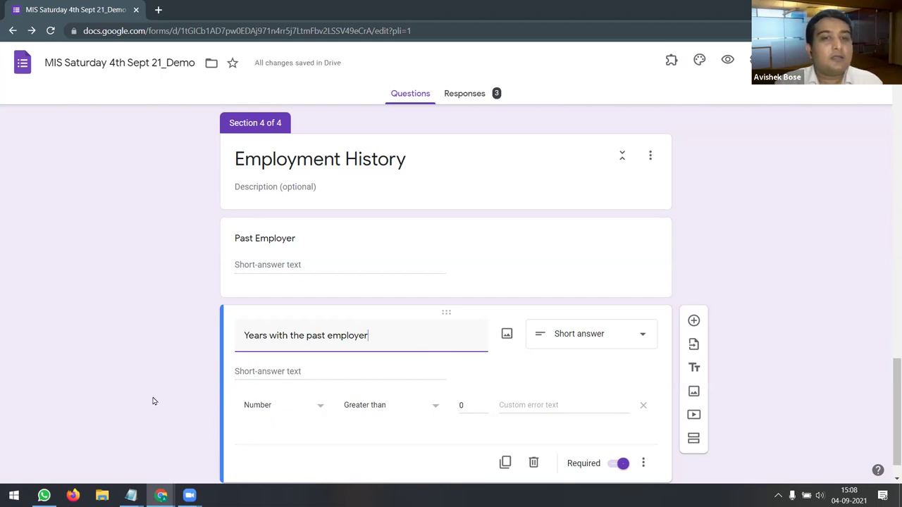
scroll(155, 401, "up", 1)
scroll(155, 401, "up", 20)
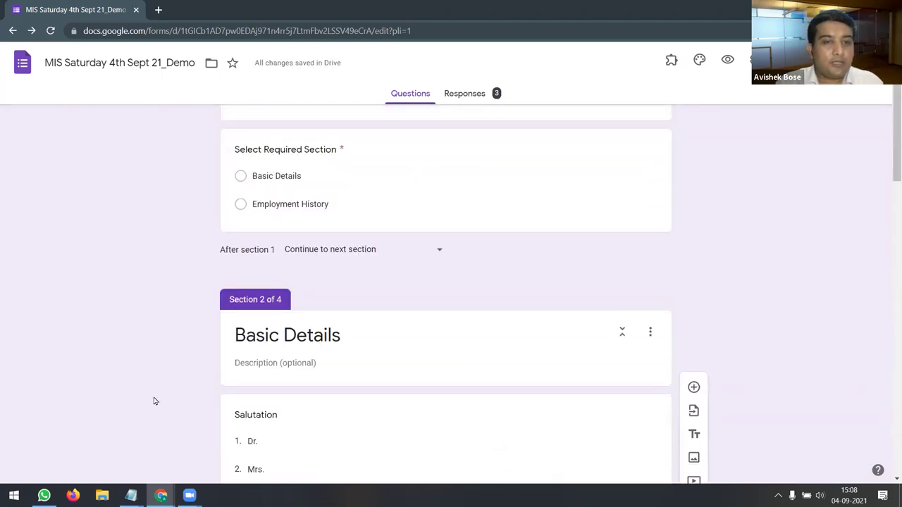
left_click(402, 295)
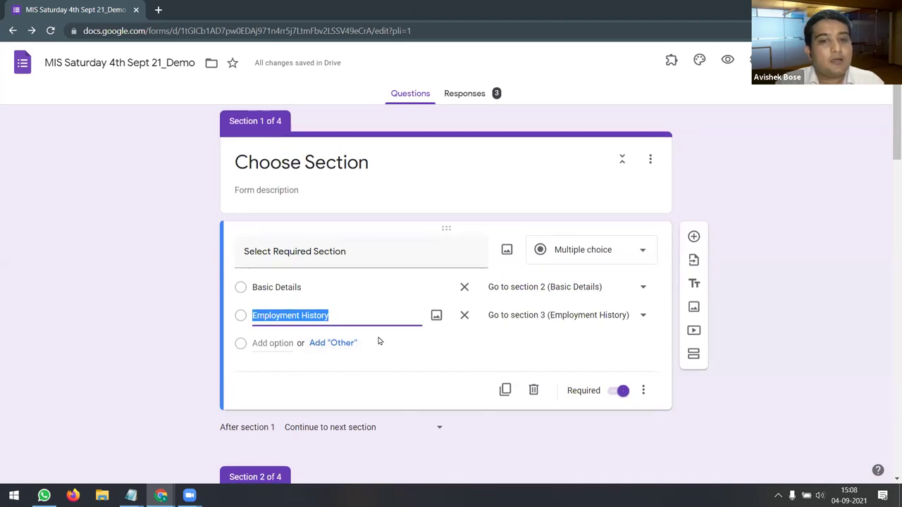
scroll(374, 340, "down", 5)
scroll(366, 342, "down", 6)
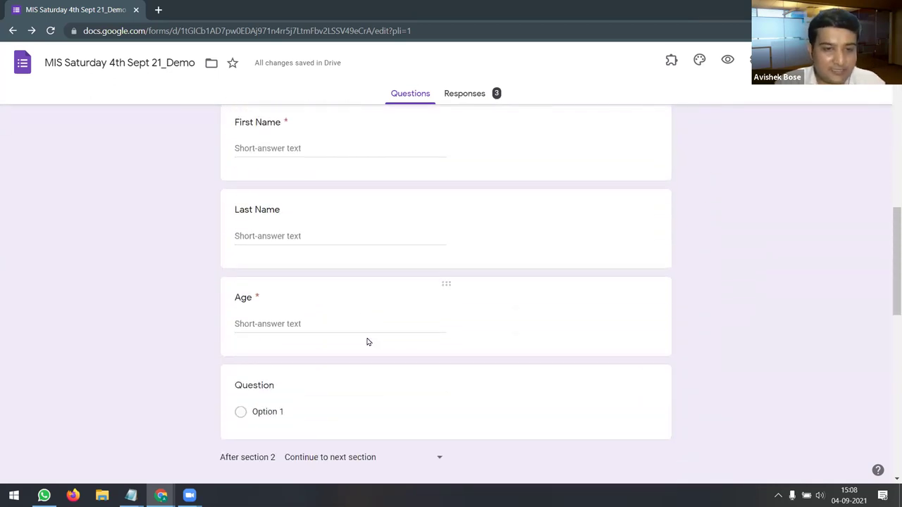
left_click(356, 291)
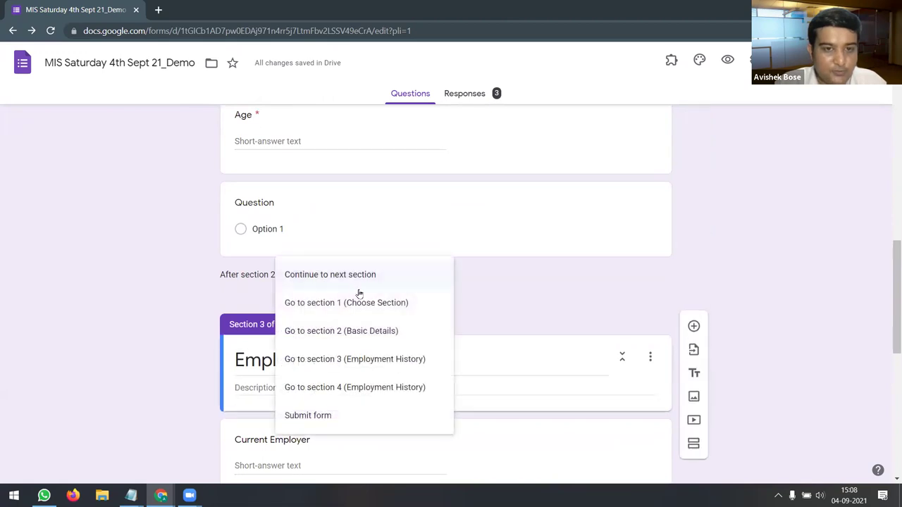
left_click(224, 290)
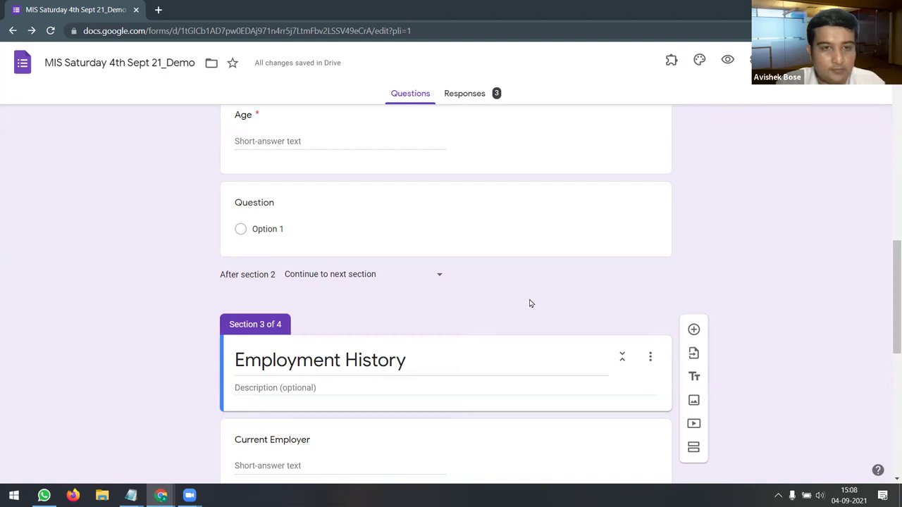
scroll(531, 303, "up", 8)
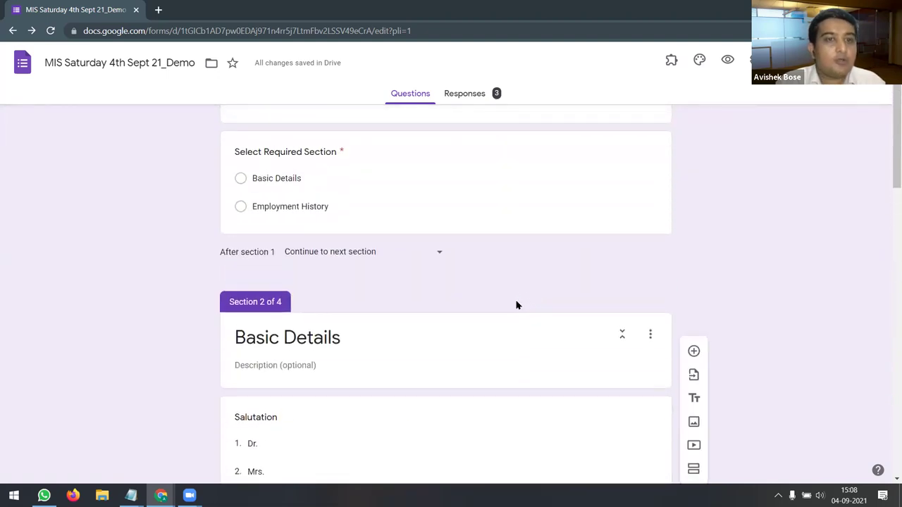
scroll(515, 305, "up", 1)
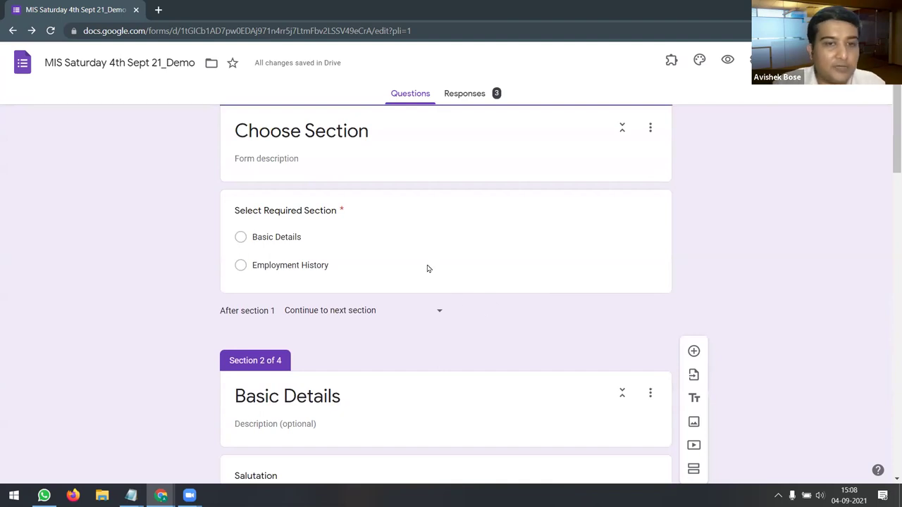
left_click(256, 236)
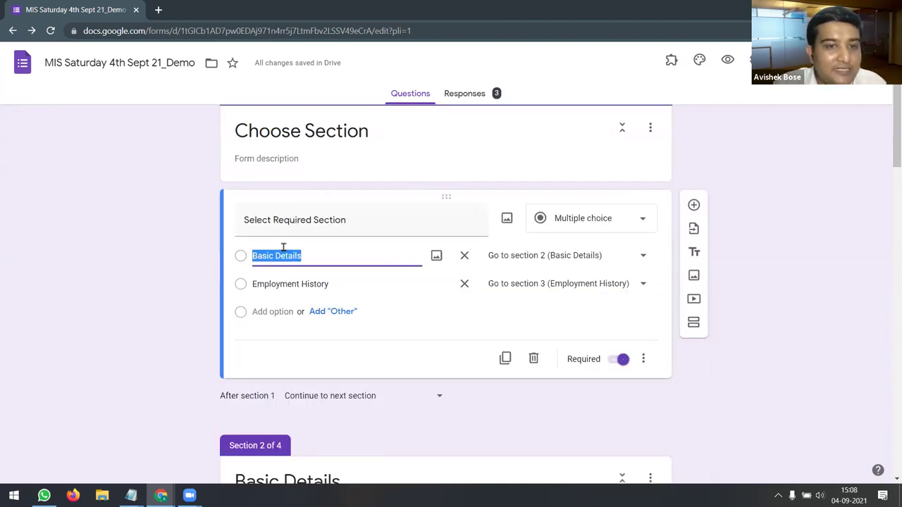
scroll(371, 271, "down", 2)
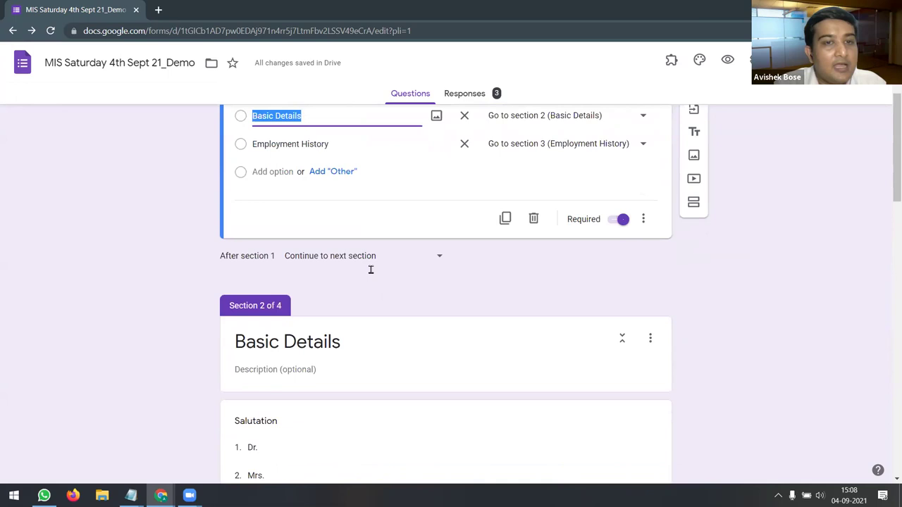
scroll(372, 270, "down", 10)
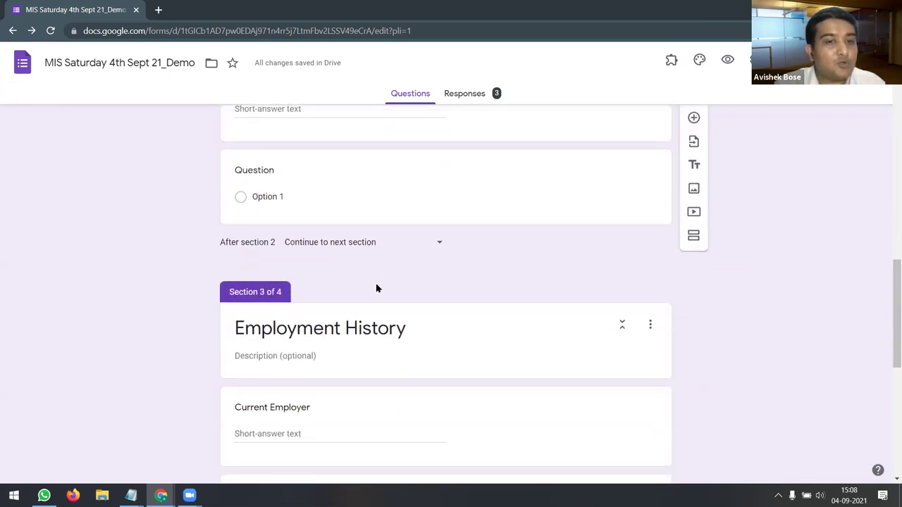
scroll(376, 289, "down", 6)
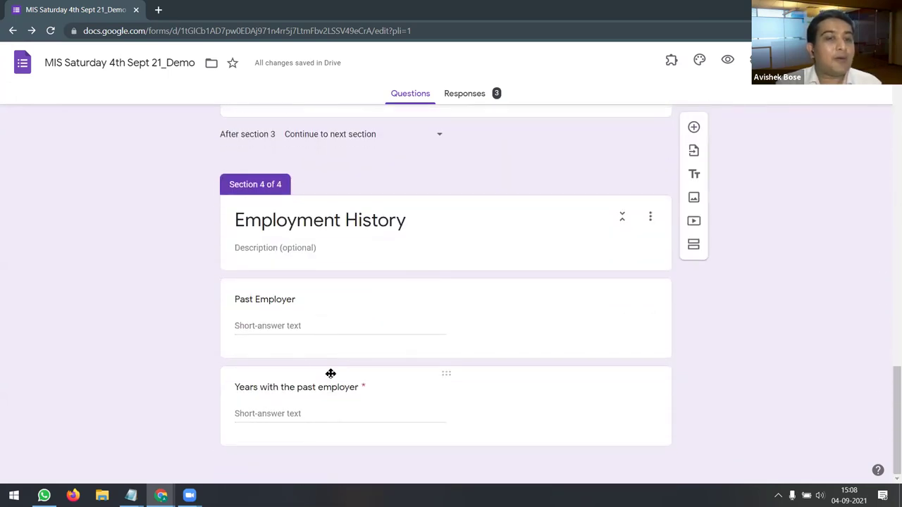
scroll(354, 379, "up", 7)
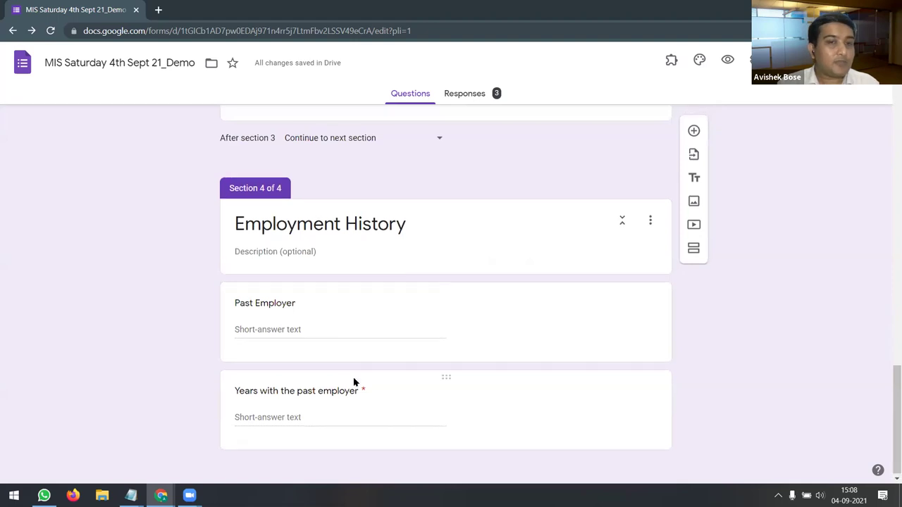
scroll(331, 370, "down", 1)
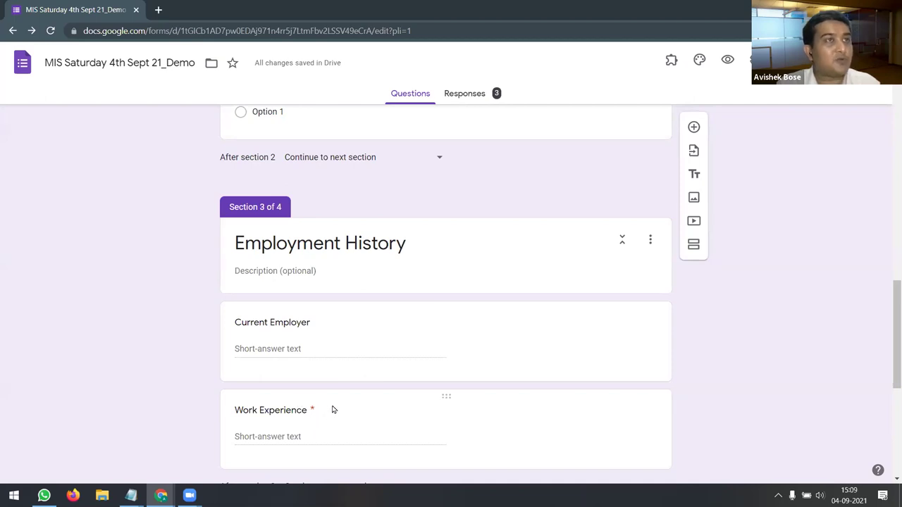
scroll(412, 368, "down", 3)
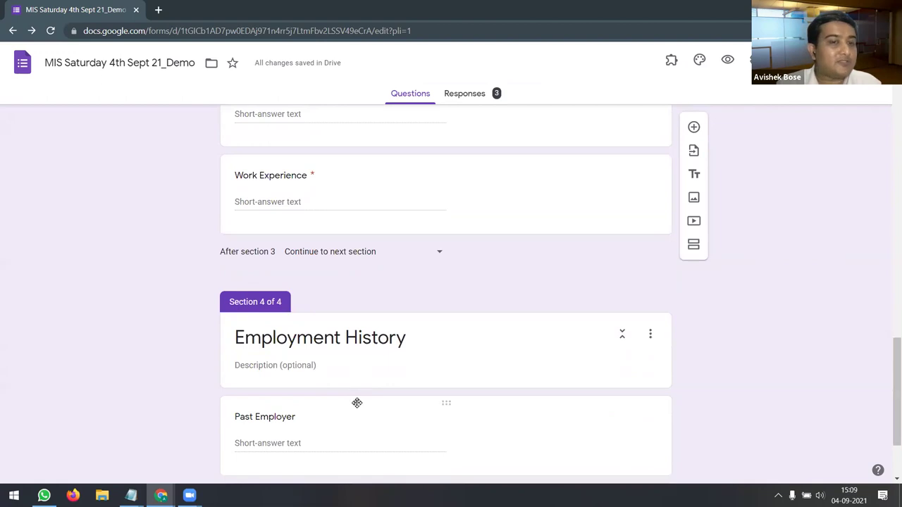
left_click(314, 338)
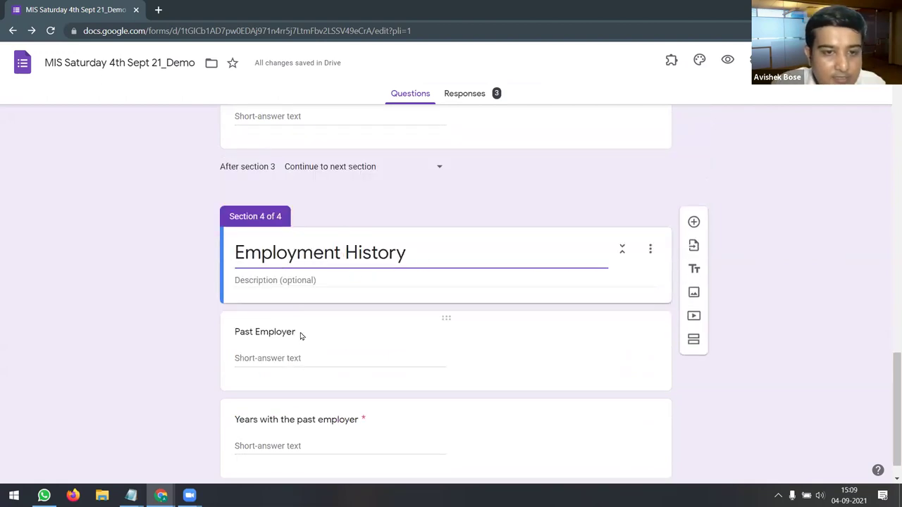
Step: Retitle the fourth section 'Past Employer' by pasting the question title
left_click(273, 332)
key("ctrl+c")
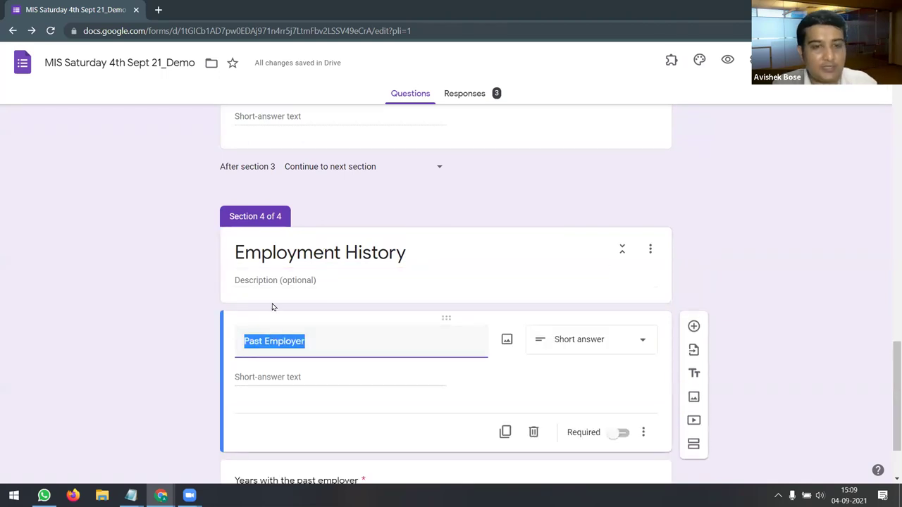
left_click_drag(417, 252, 227, 262)
key("ctrl+v")
left_click(195, 272)
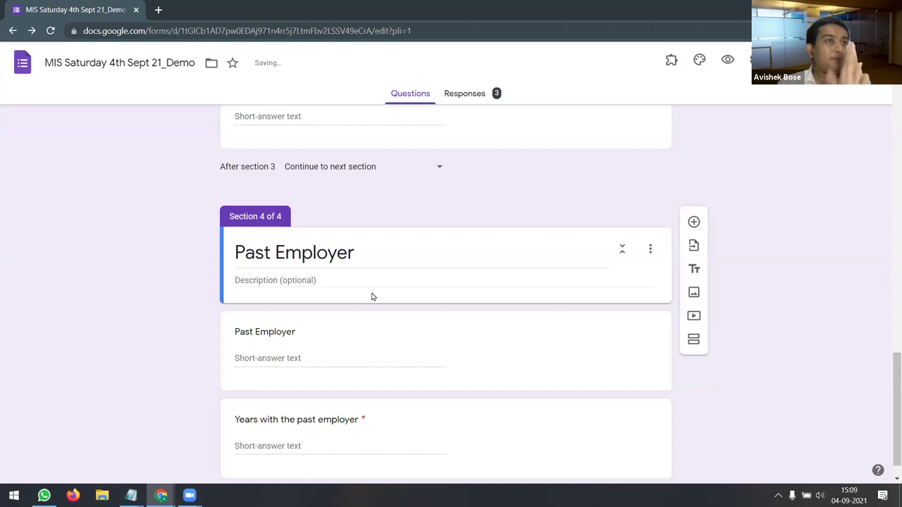
Step: Set After section 2 to Go to section 4 (Past Employer)
scroll(372, 297, "up", 8)
scroll(374, 295, "down", 3)
scroll(377, 291, "up", 1)
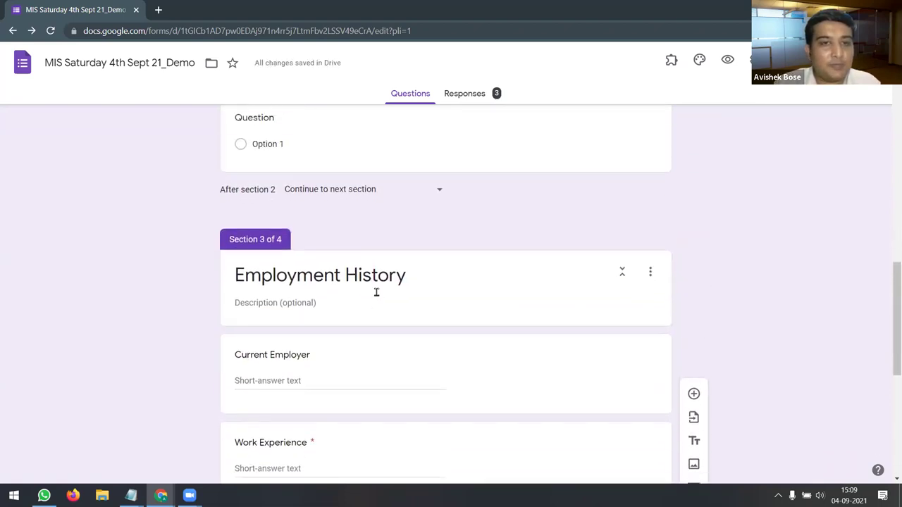
scroll(376, 291, "up", 1)
left_click(438, 250)
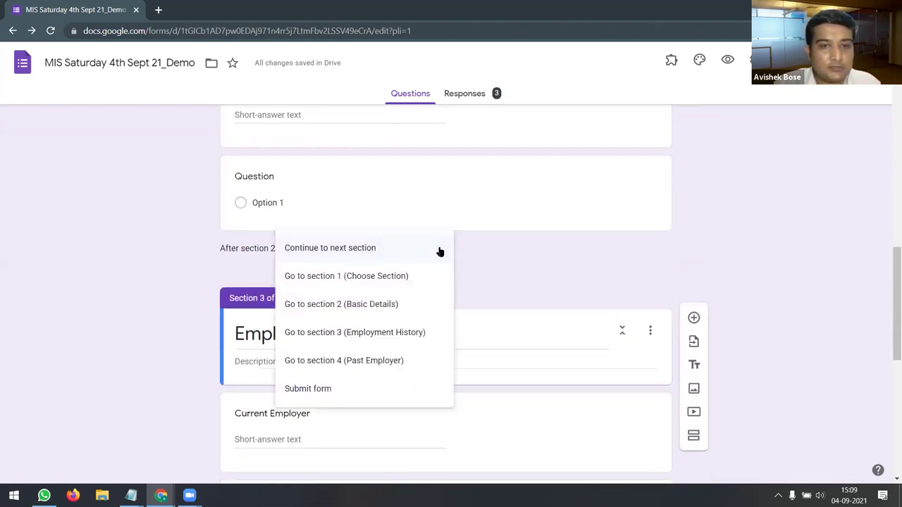
left_click(408, 363)
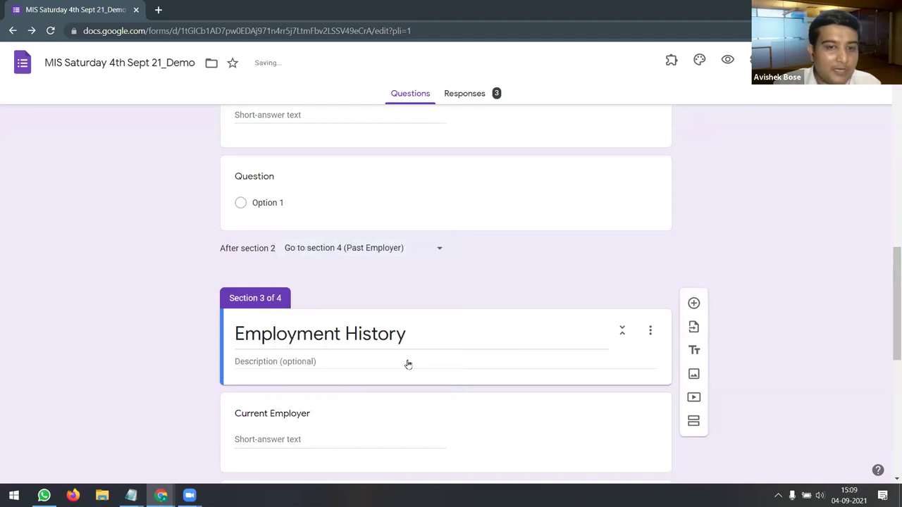
left_click(438, 250)
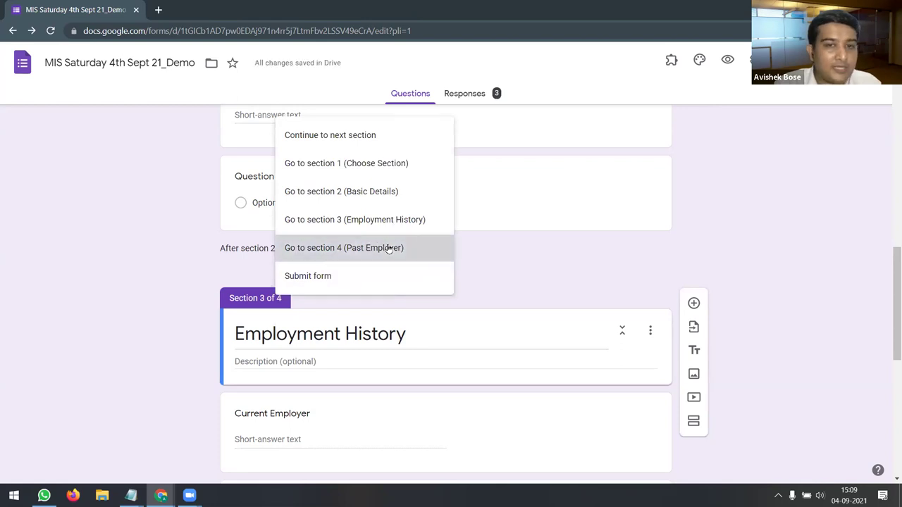
left_click(388, 248)
Step: Leave After section 3 on Continue to next section
scroll(509, 262, "down", 2)
scroll(470, 273, "down", 3)
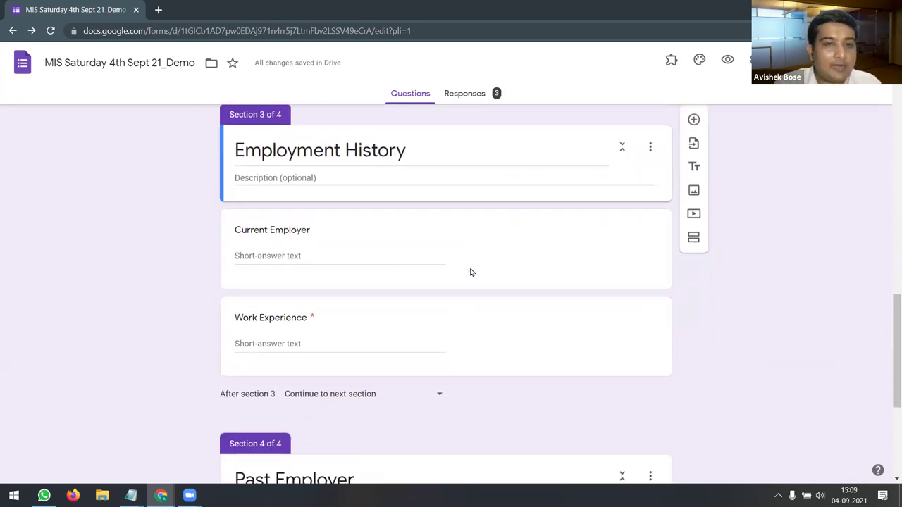
scroll(470, 274, "up", 2)
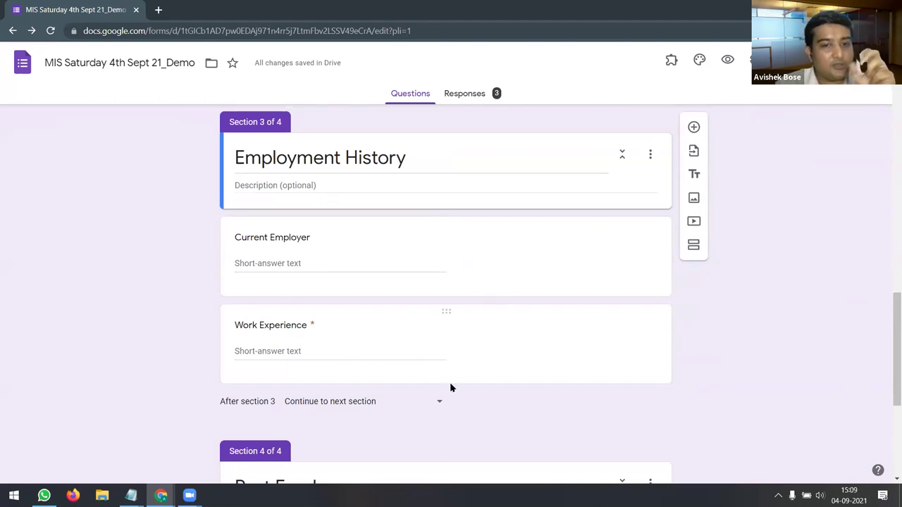
left_click(438, 401)
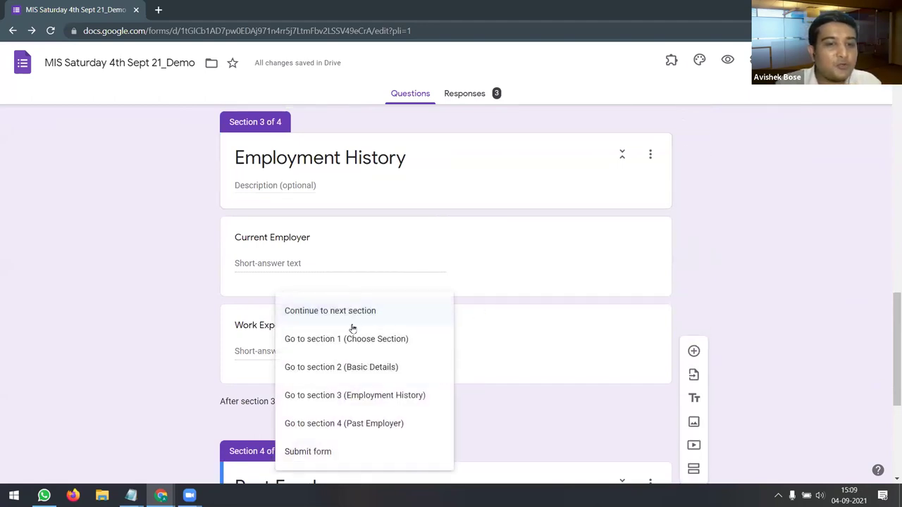
left_click(360, 310)
Step: Preview the form and pick Basic Details as the section to answer
scroll(679, 166, "up", 10)
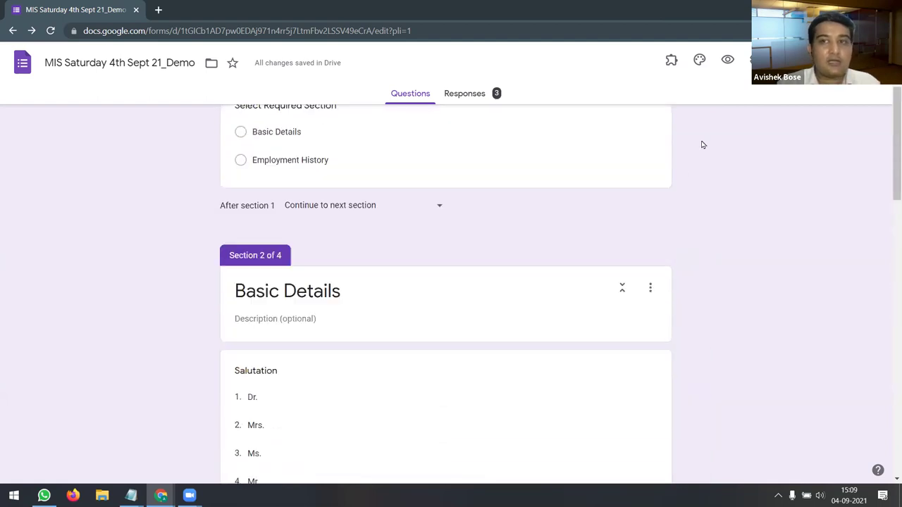
left_click(729, 61)
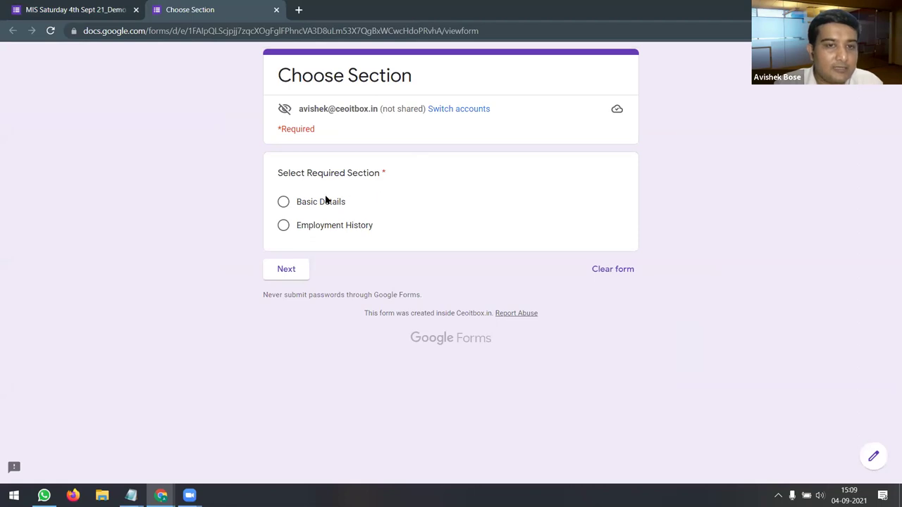
left_click(283, 202)
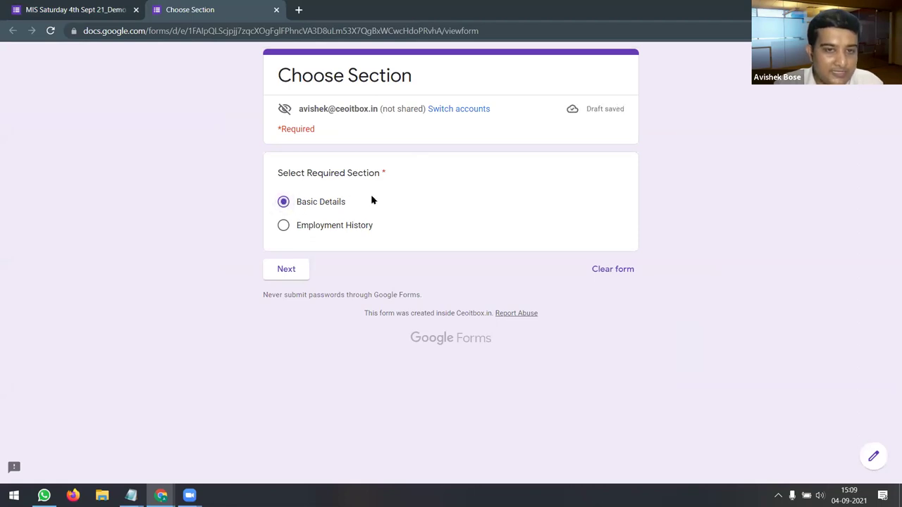
left_click(295, 273)
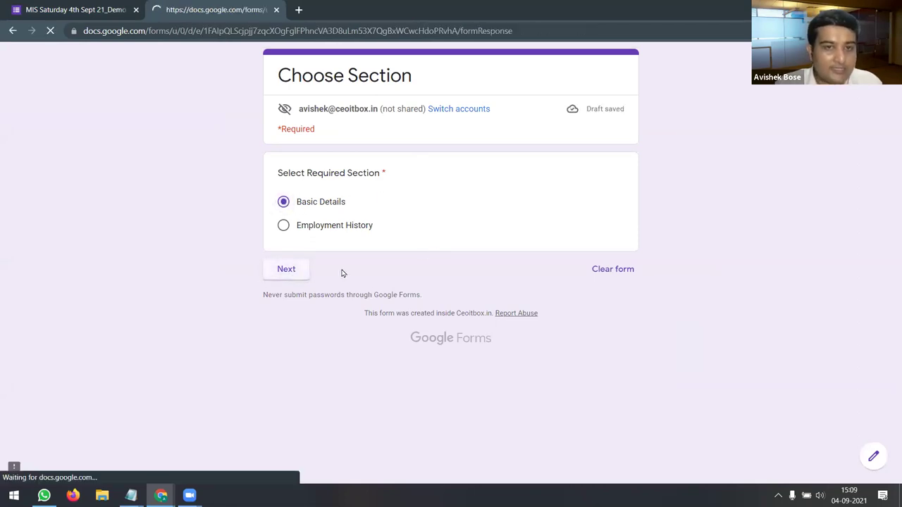
Step: Answer salutation Dr. and fill in the respondent's first and last name
left_click(352, 242)
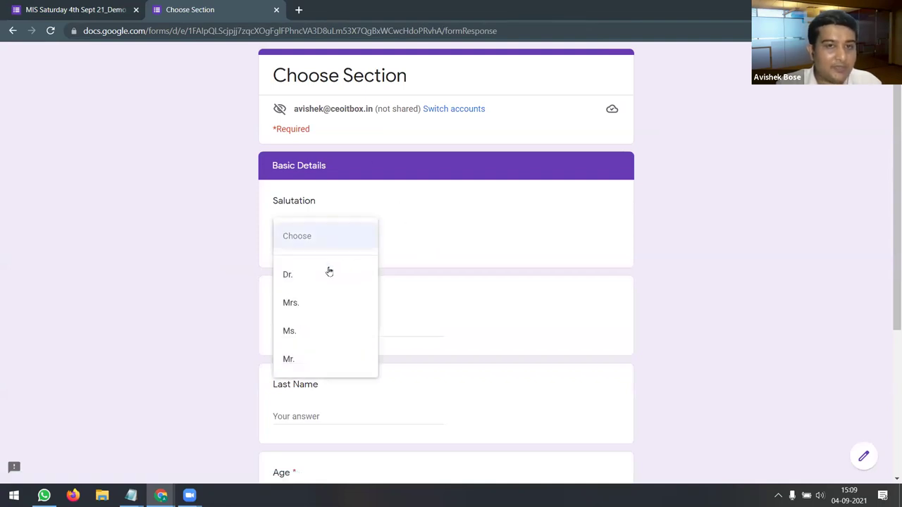
left_click(317, 314)
scroll(317, 313, "down", 1)
left_click(308, 268)
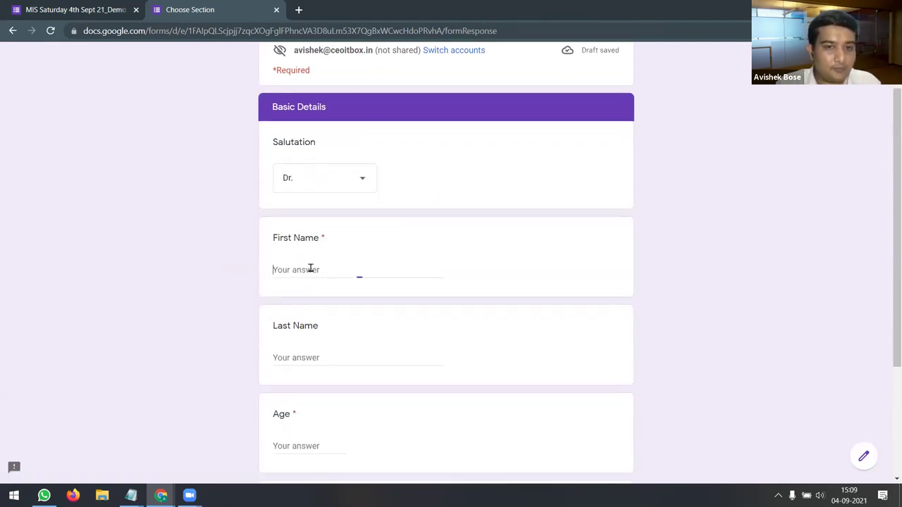
type("A")
scroll(326, 313, "down", 1)
left_click(306, 298)
type("Bose")
Step: Enter age 38, choose Option 1 and continue to the Past Employer page
left_click(296, 383)
type("38")
scroll(303, 382, "down", 2)
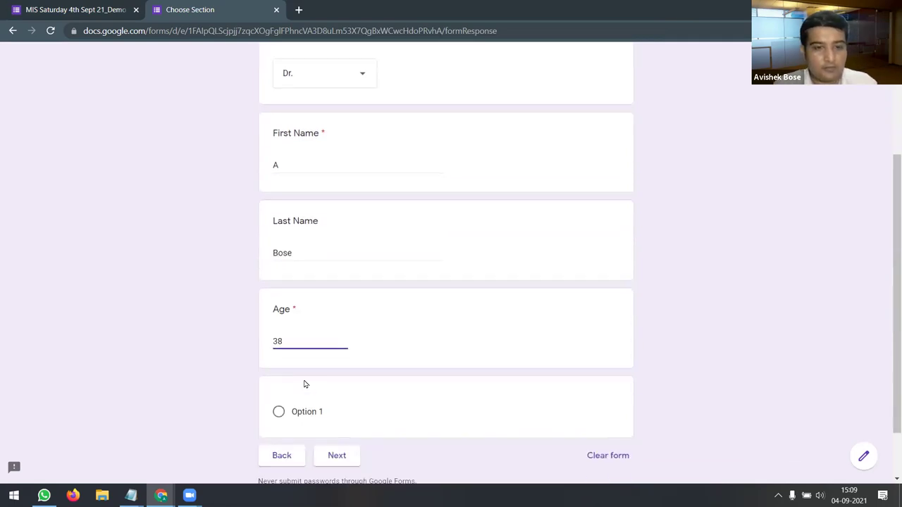
left_click(279, 346)
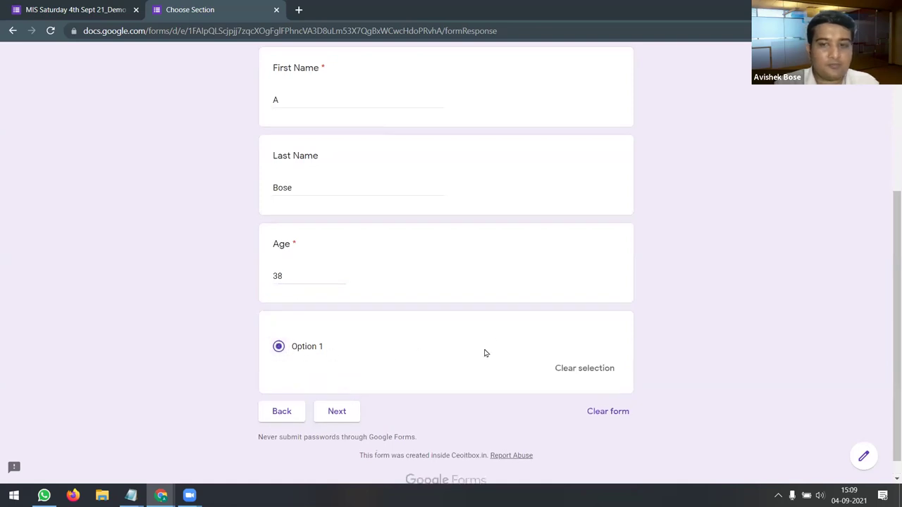
left_click(338, 413)
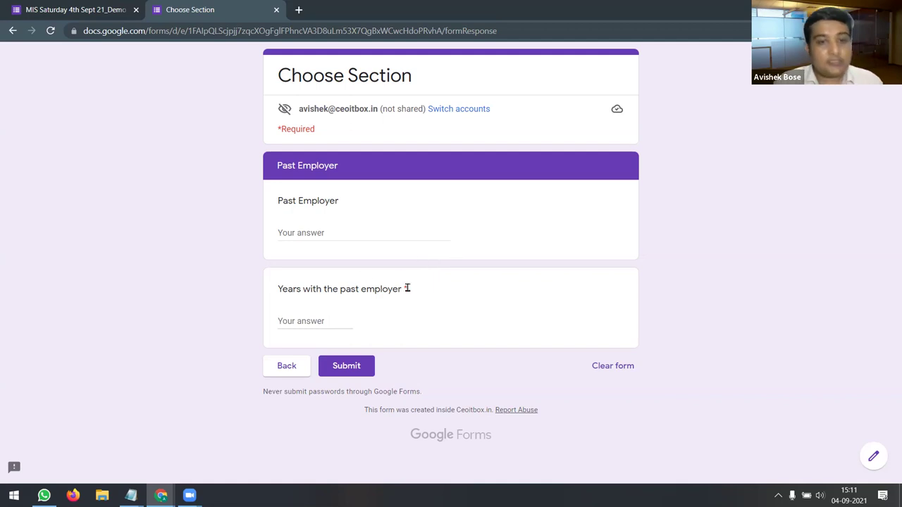
Step: Submit the test response with past employer Royal and 5 years, then close the preview
left_click(304, 232)
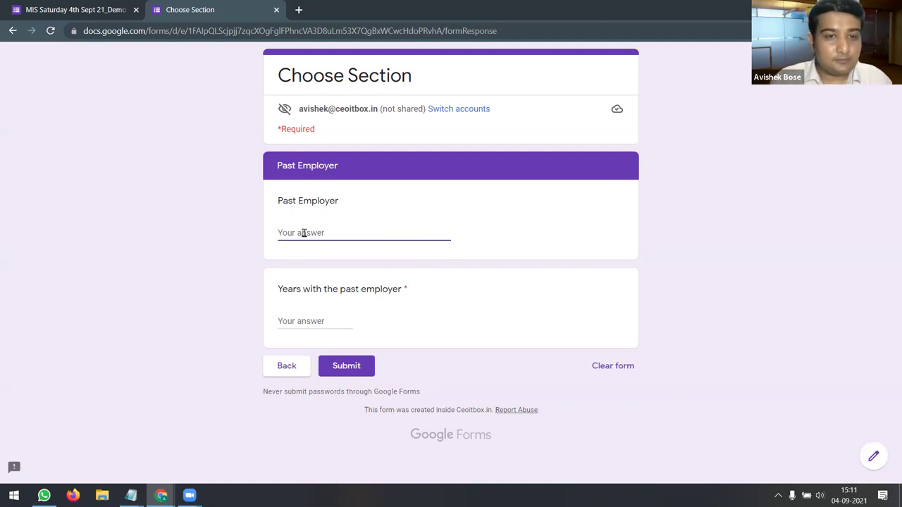
type("Royal")
left_click(292, 323)
type("5")
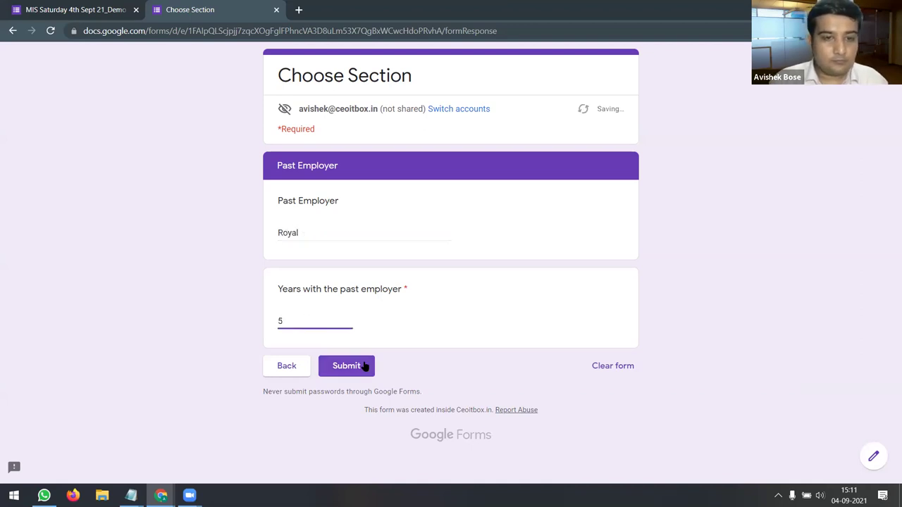
left_click(357, 364)
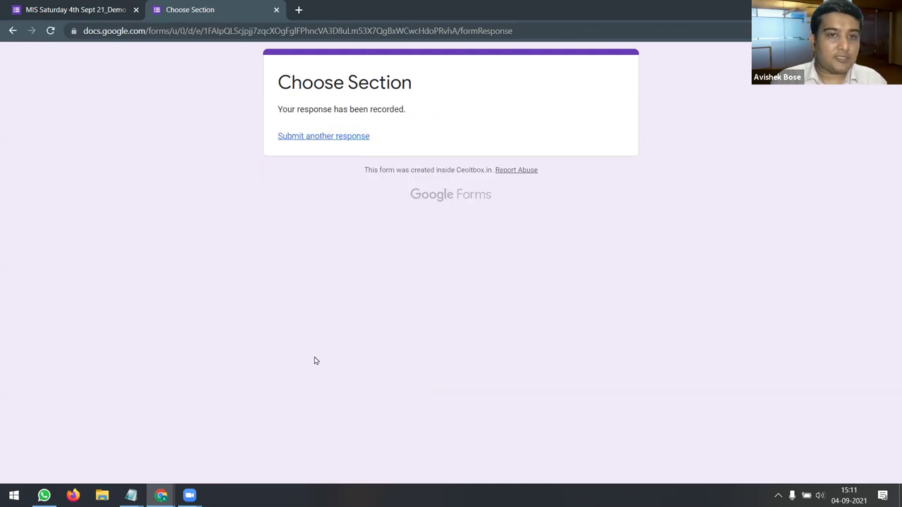
left_click(277, 10)
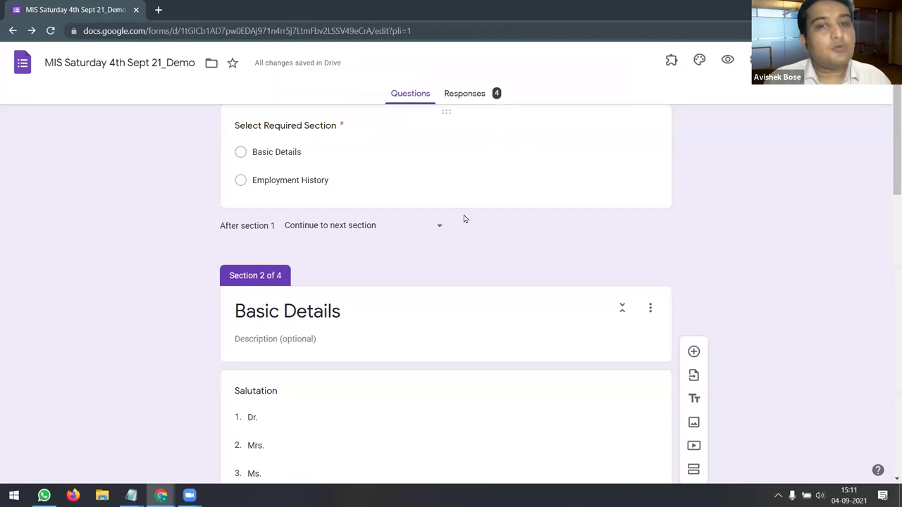
Step: Open the Responses summary and scroll through the charts for the 4 responses
scroll(454, 284, "up", 2)
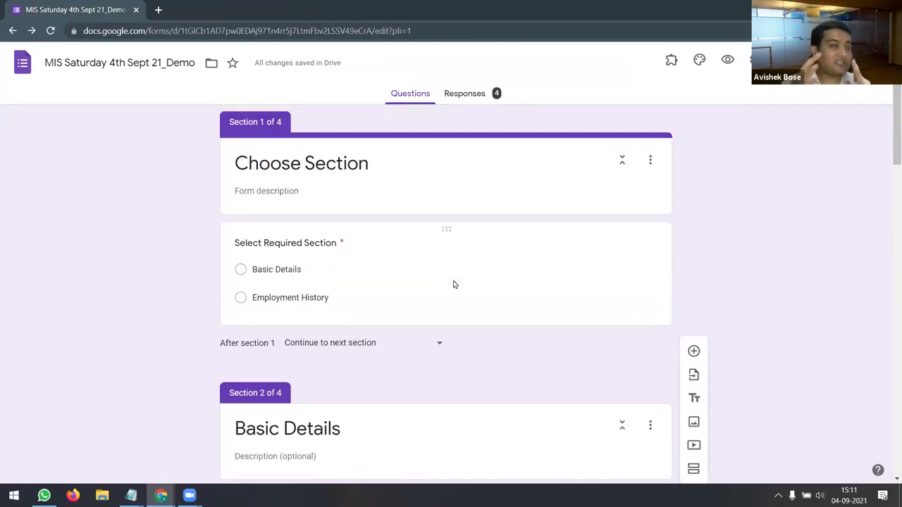
left_click(468, 100)
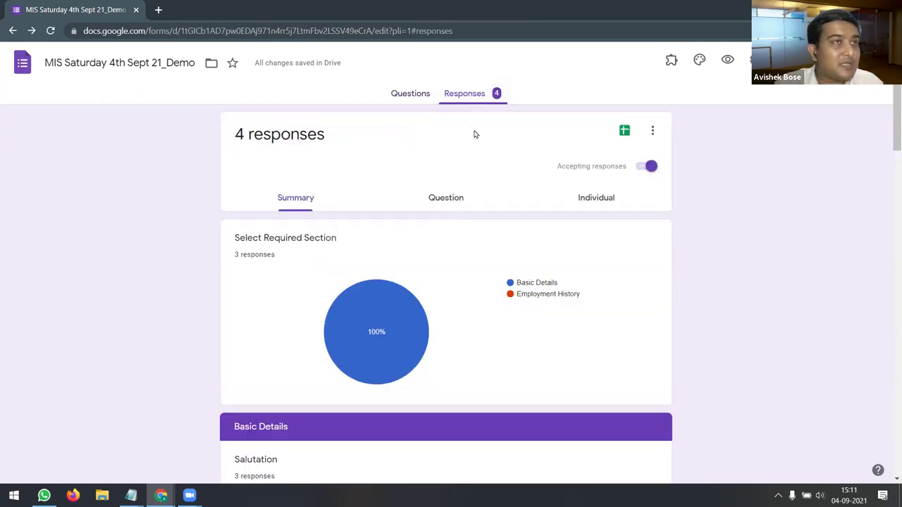
scroll(338, 281, "down", 4)
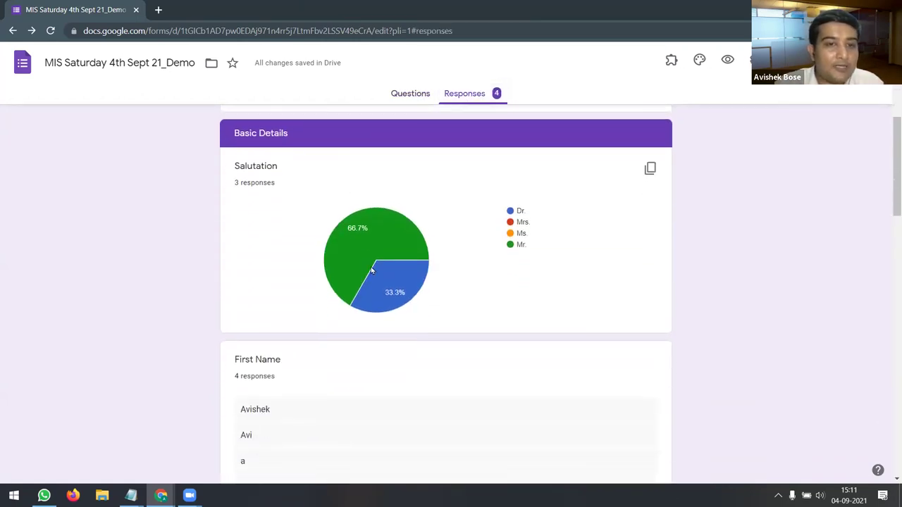
scroll(248, 303, "down", 3)
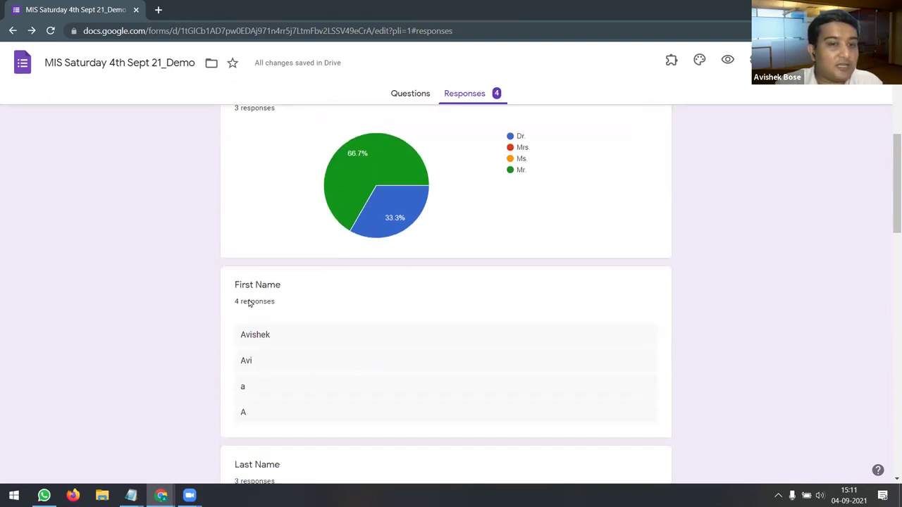
scroll(300, 286, "down", 8)
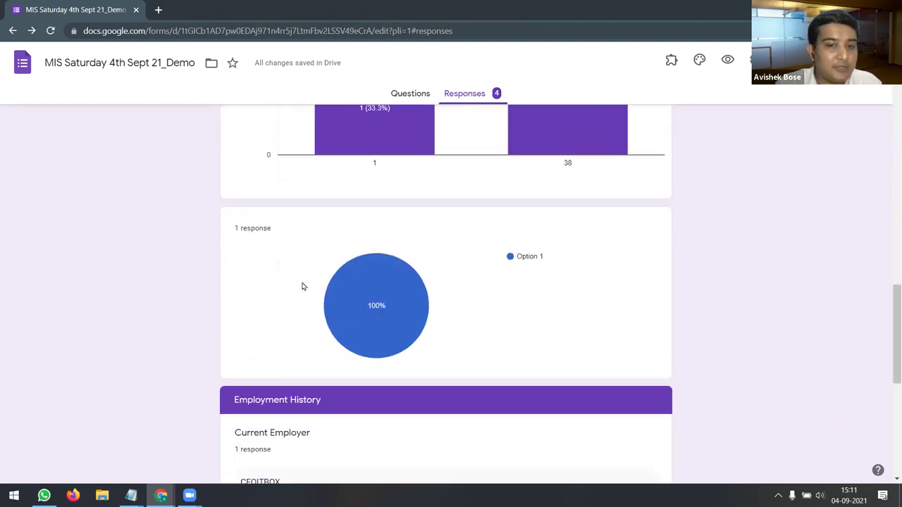
scroll(303, 290, "down", 4)
scroll(303, 290, "up", 20)
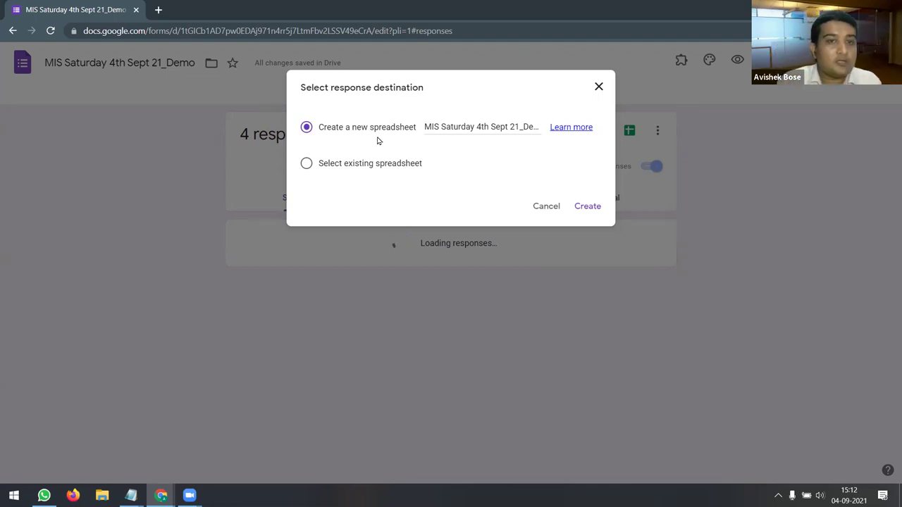
Step: Browse existing spreadsheets such as ACP-5 Database, then link responses to a new spreadsheet instead
left_click(305, 167)
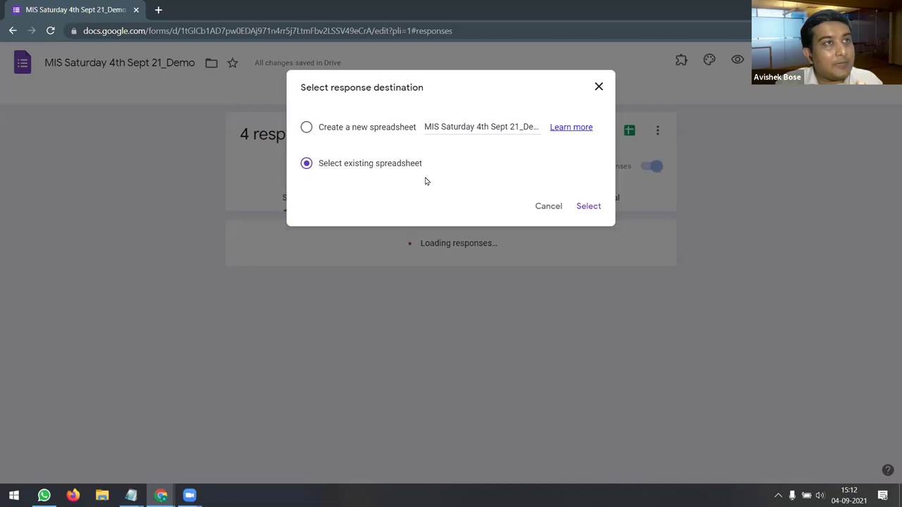
left_click(586, 206)
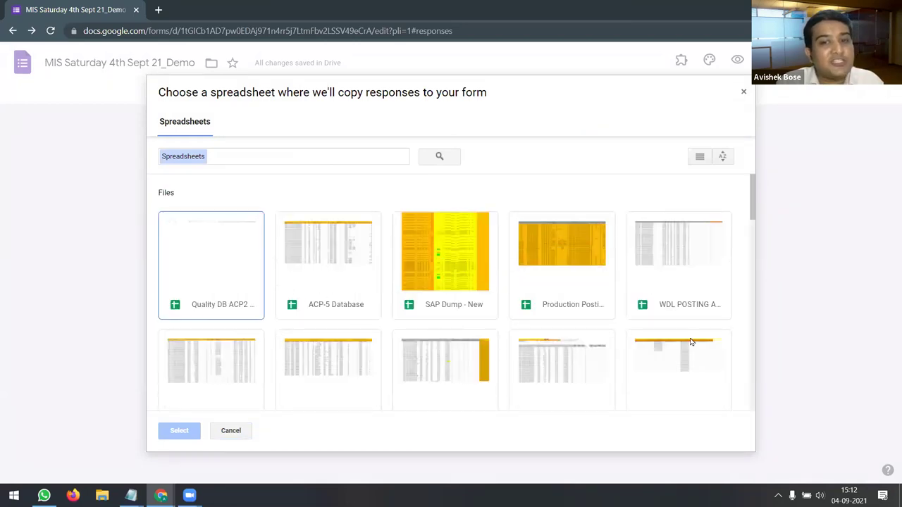
left_click(306, 287)
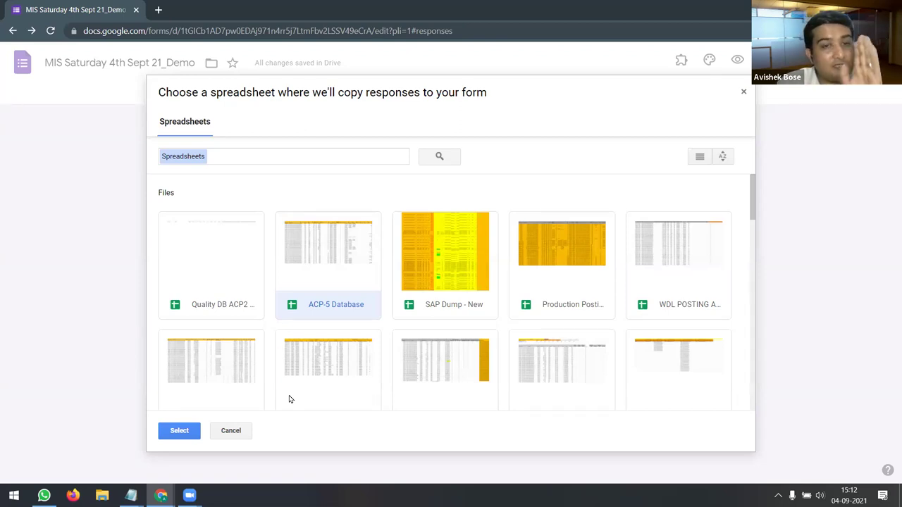
left_click(233, 433)
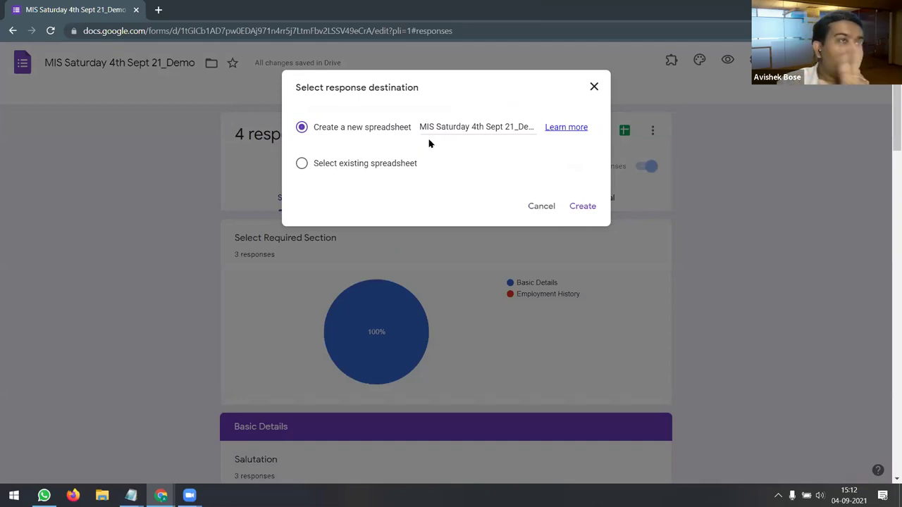
left_click(583, 207)
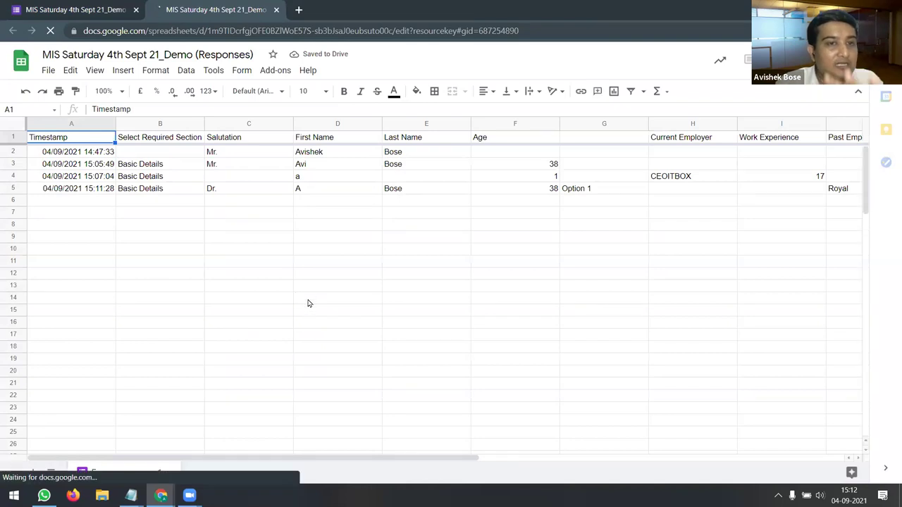
Step: Review the four response rows and their timestamps, including 15:07:04 and 15:11:28
left_click_drag(287, 461, 265, 455)
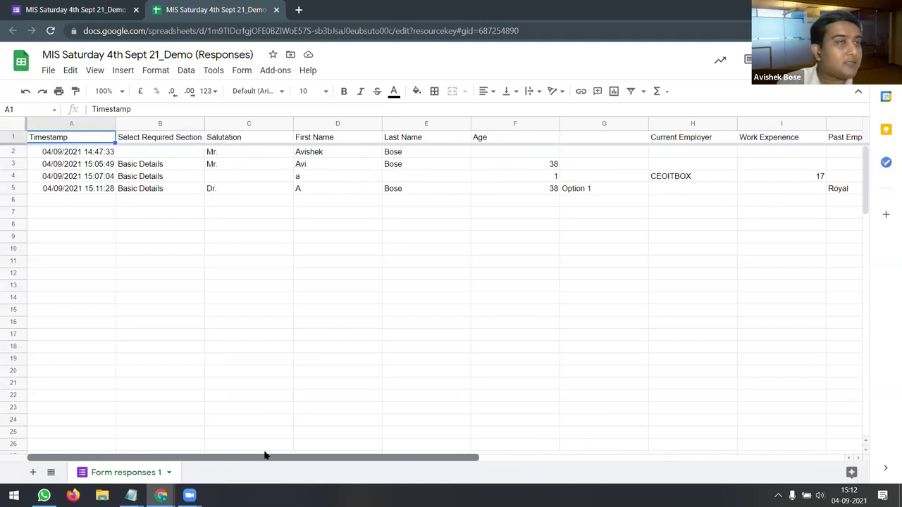
left_click(10, 151)
left_click(11, 163)
left_click(11, 176)
left_click(12, 188)
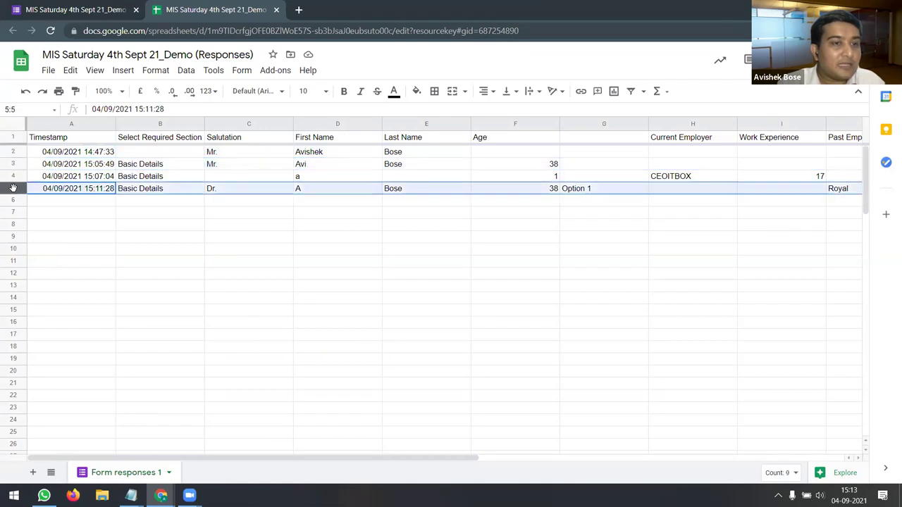
left_click(92, 153)
left_click(90, 166)
left_click(89, 180)
left_click(89, 189)
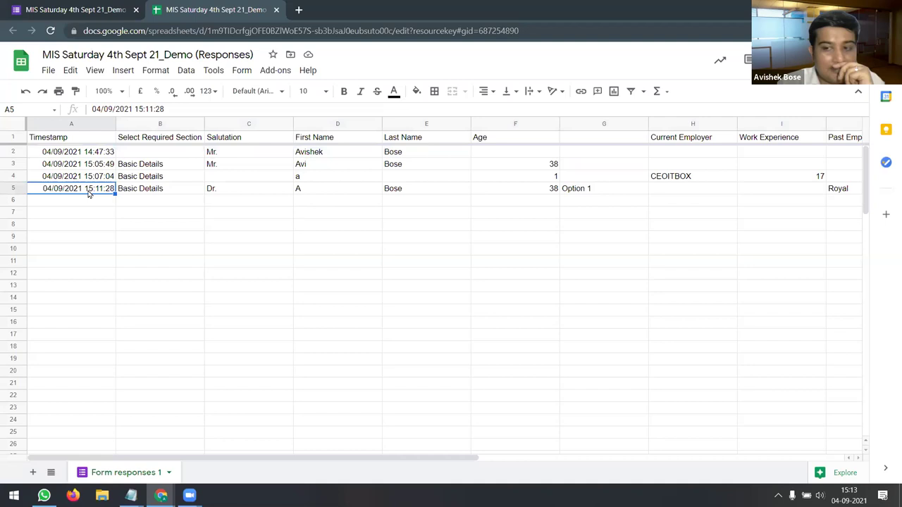
left_click(96, 154)
left_click(96, 164)
left_click(97, 178)
left_click(96, 192)
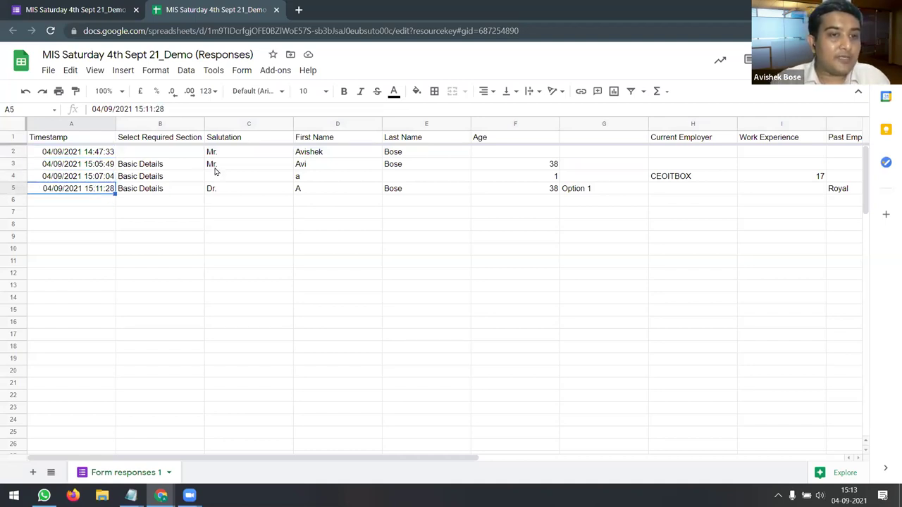
Step: Fill the blank salutation in C4 for the 15:07:04 response with Mr
left_click_drag(476, 456, 290, 462)
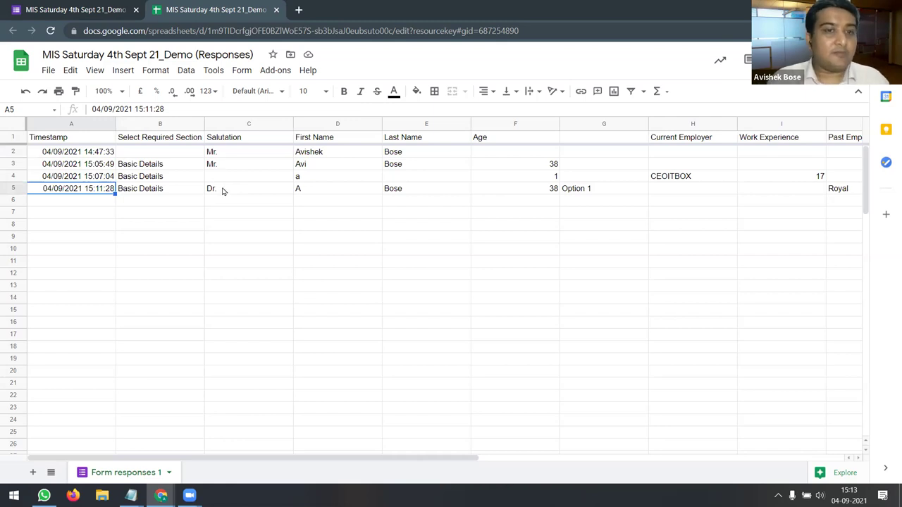
left_click(222, 190)
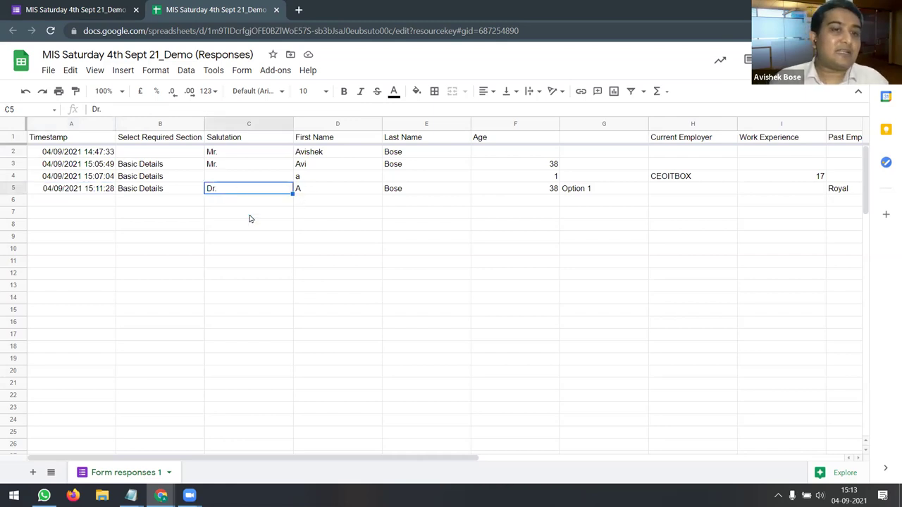
left_click(255, 168)
left_click(255, 180)
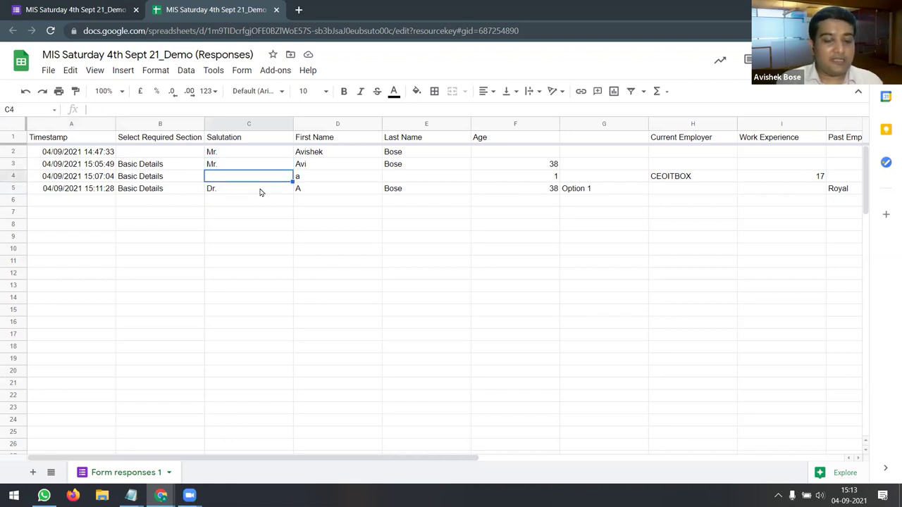
type("Mr.")
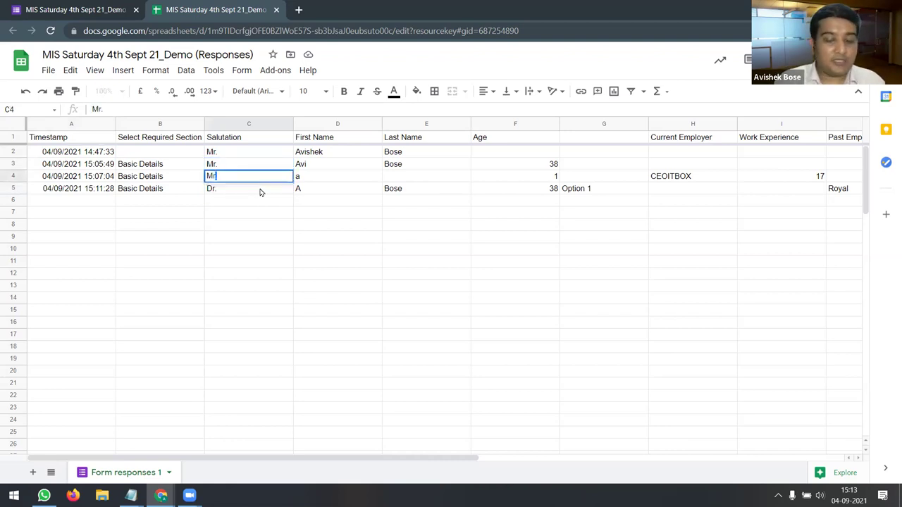
key("Return")
left_click(258, 179)
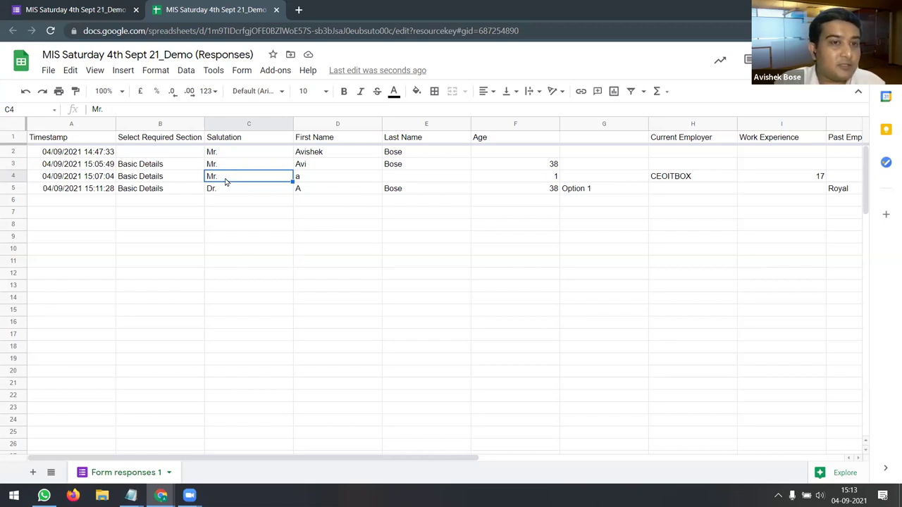
left_click(70, 10)
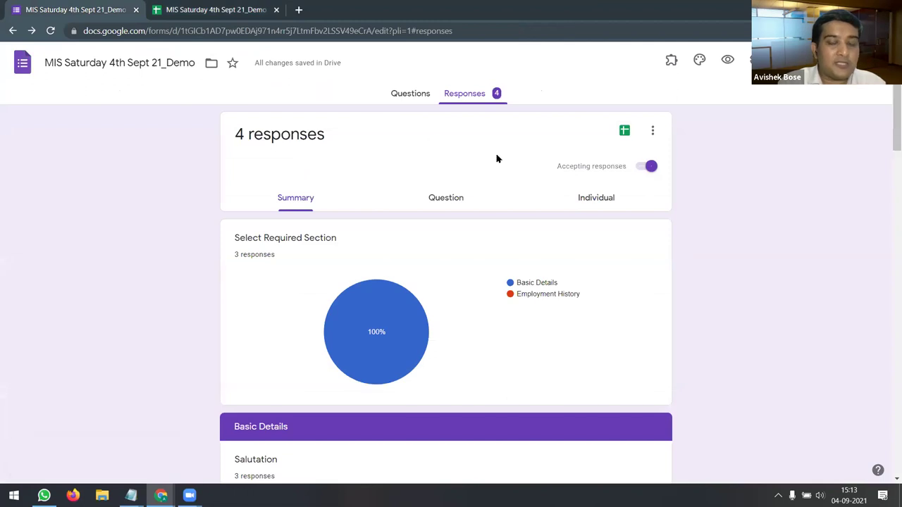
Step: Switch to individual responses and cross-check the 15:07:04 row in the response sheet
left_click(602, 199)
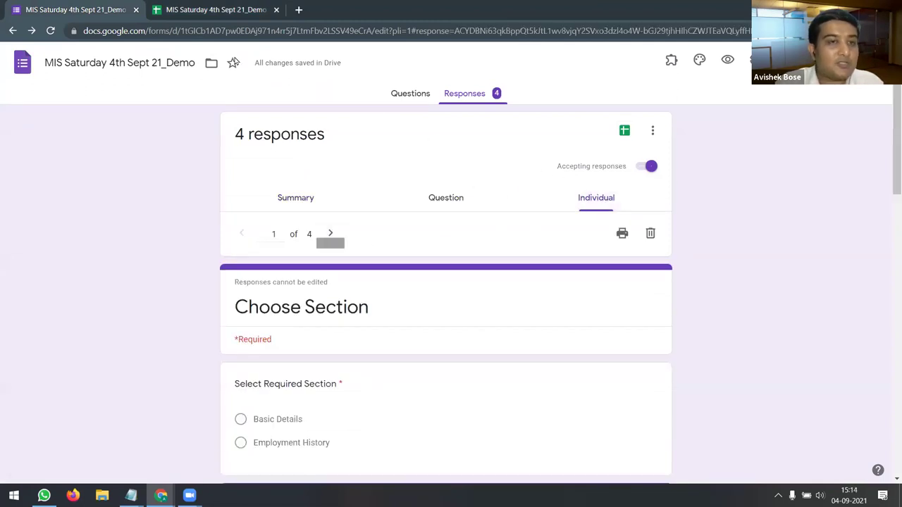
left_click(210, 7)
left_click(14, 176)
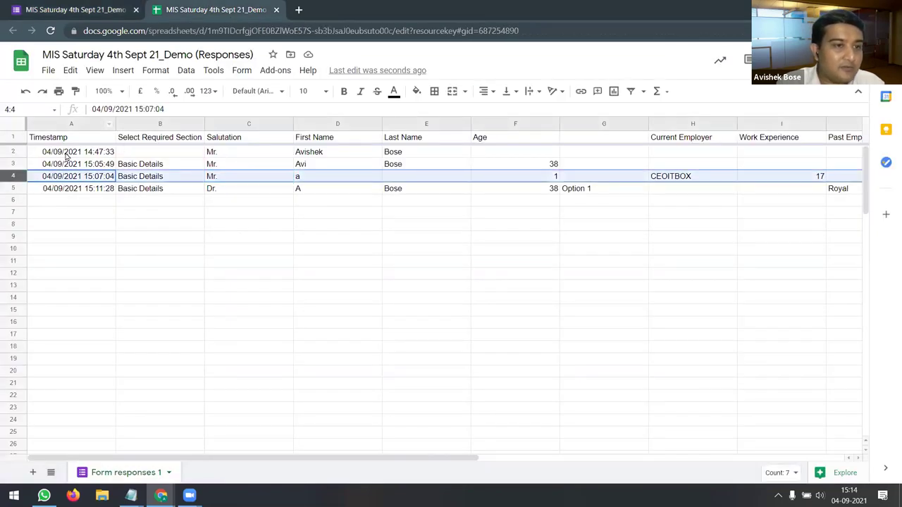
left_click(67, 154)
left_click(67, 165)
left_click(67, 176)
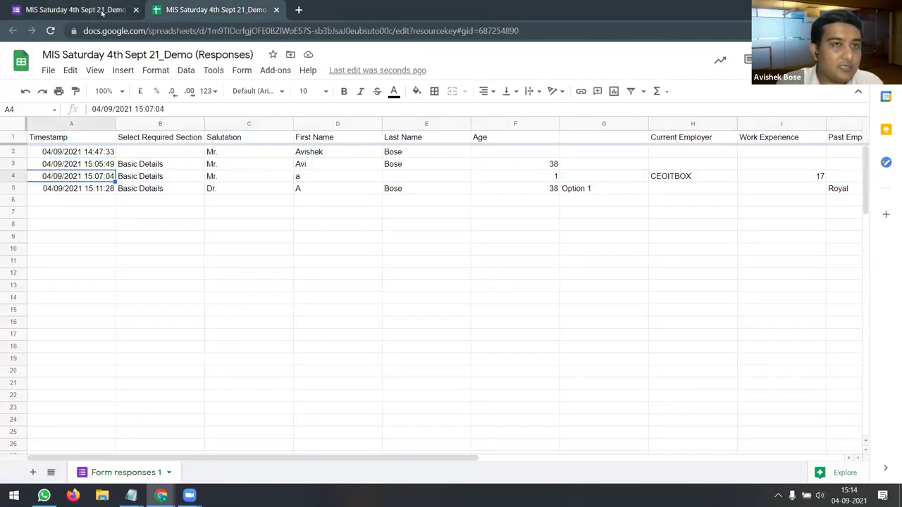
left_click(102, 11)
Step: Advance to response 3 of 4 and scroll through its Basic Details answers
left_click(332, 234)
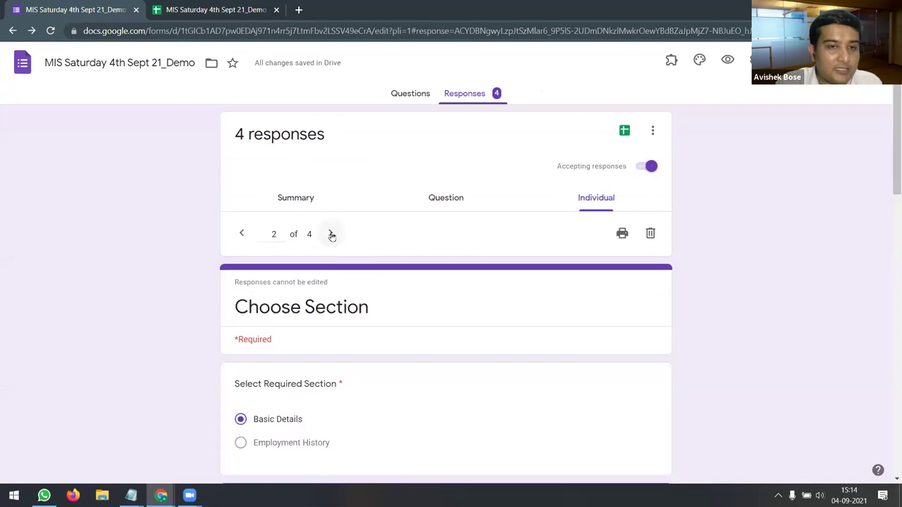
left_click(332, 234)
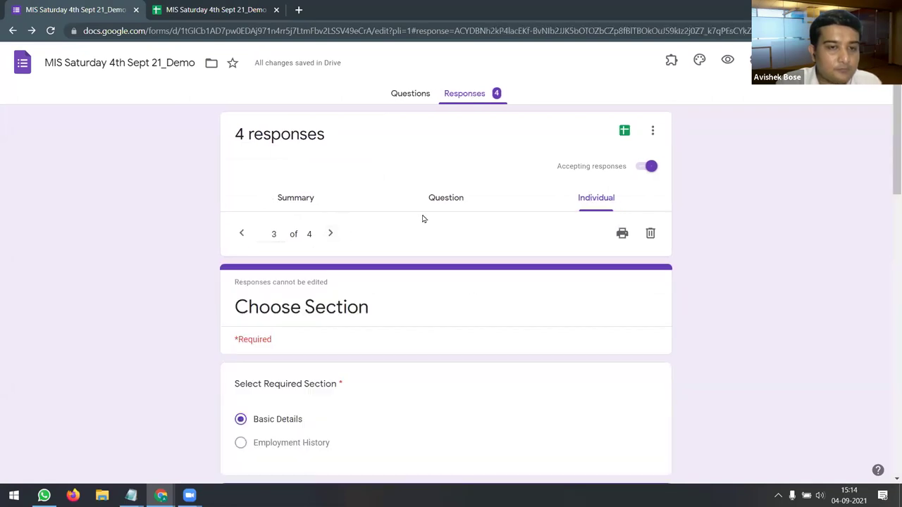
scroll(421, 220, "down", 1)
scroll(422, 219, "down", 3)
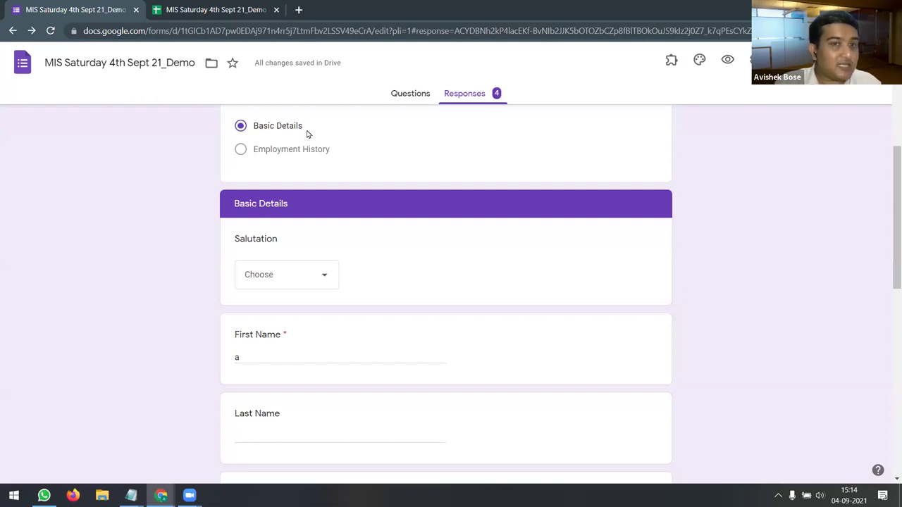
scroll(634, 139, "up", 3)
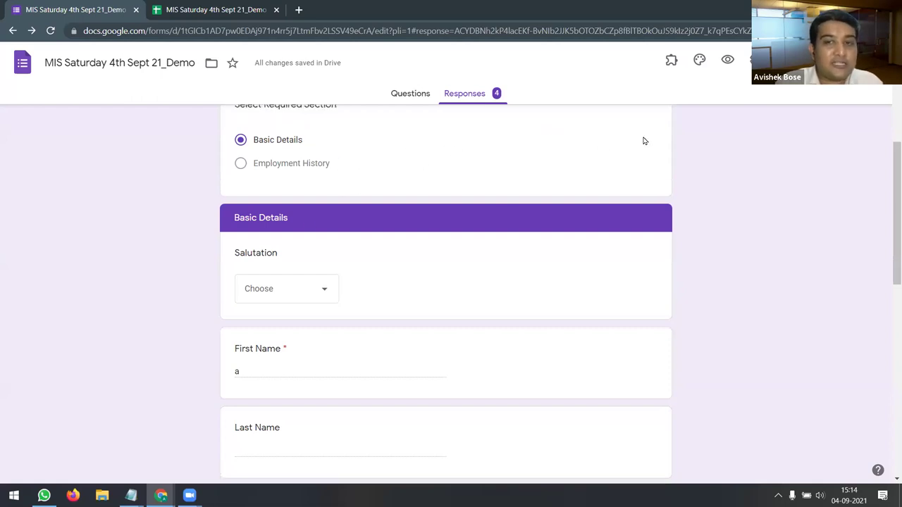
scroll(577, 191, "down", 3)
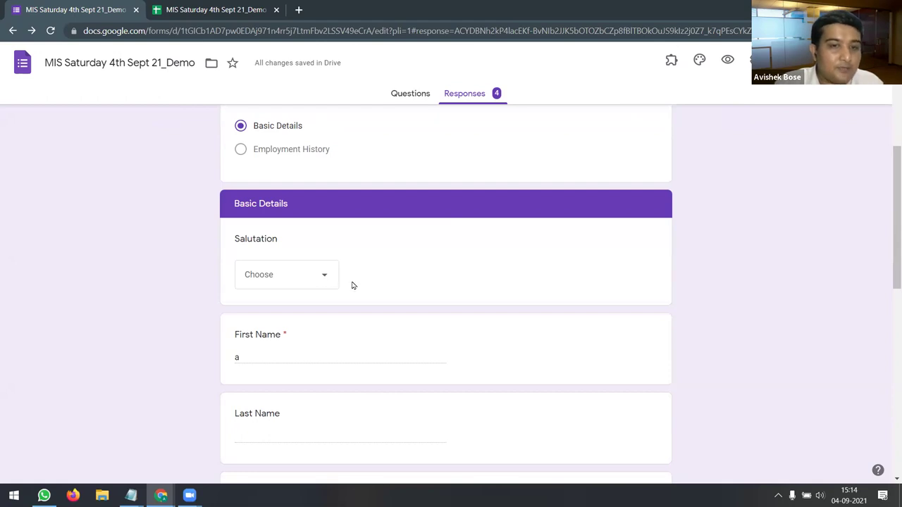
scroll(378, 278, "down", 10)
scroll(379, 277, "up", 15)
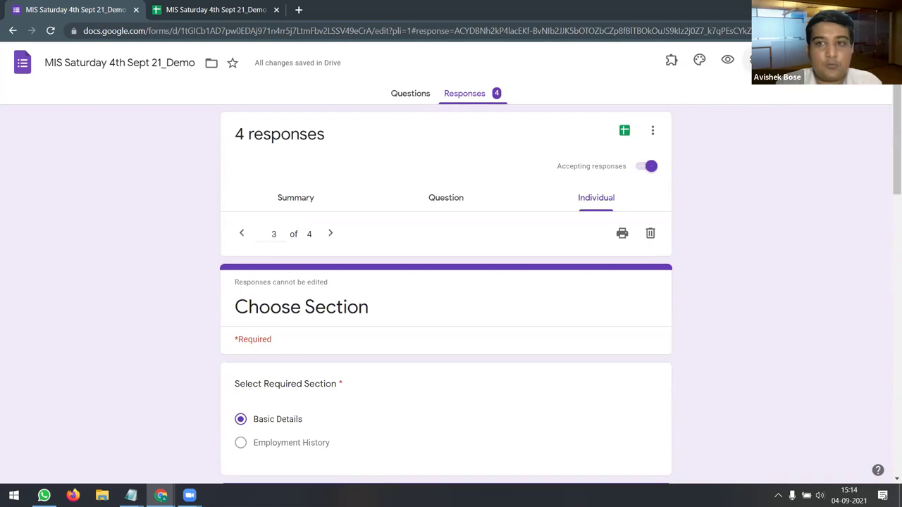
left_click(748, 61)
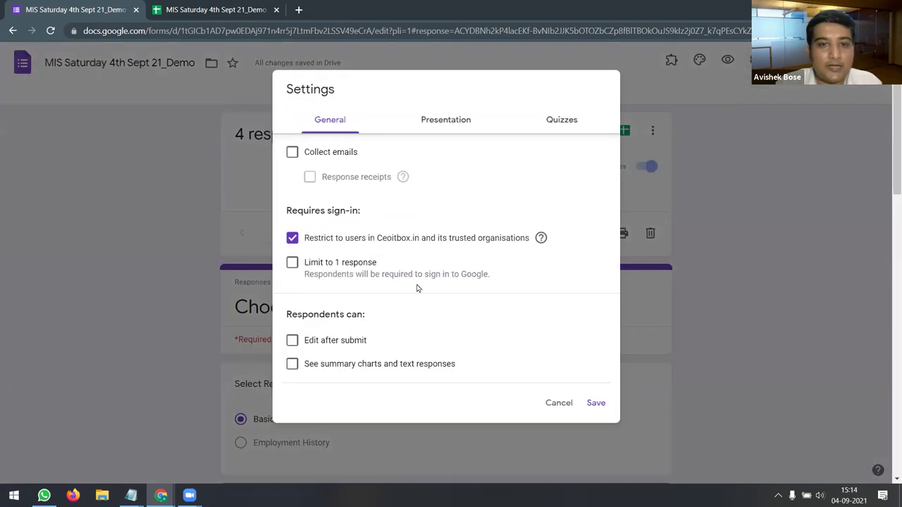
Step: Lift the organisation-only restriction, allow editing after submit, and save the settings
left_click(292, 239)
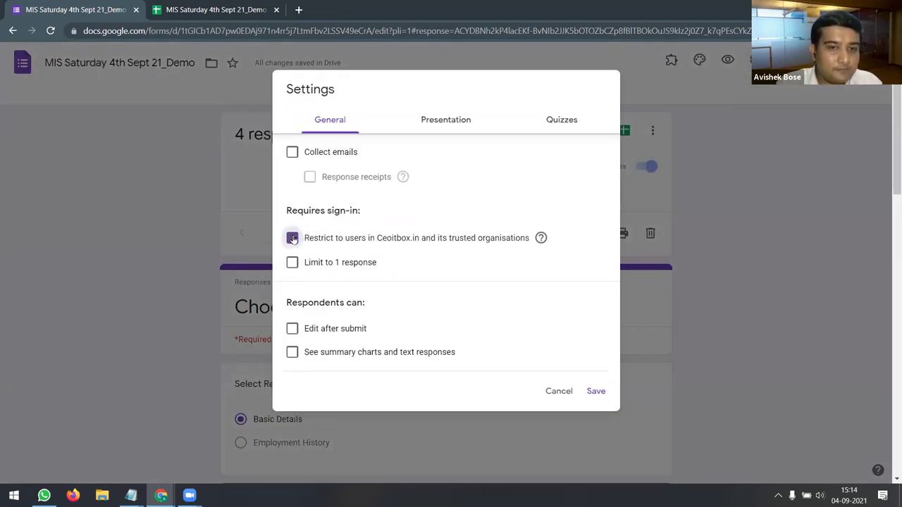
left_click(291, 329)
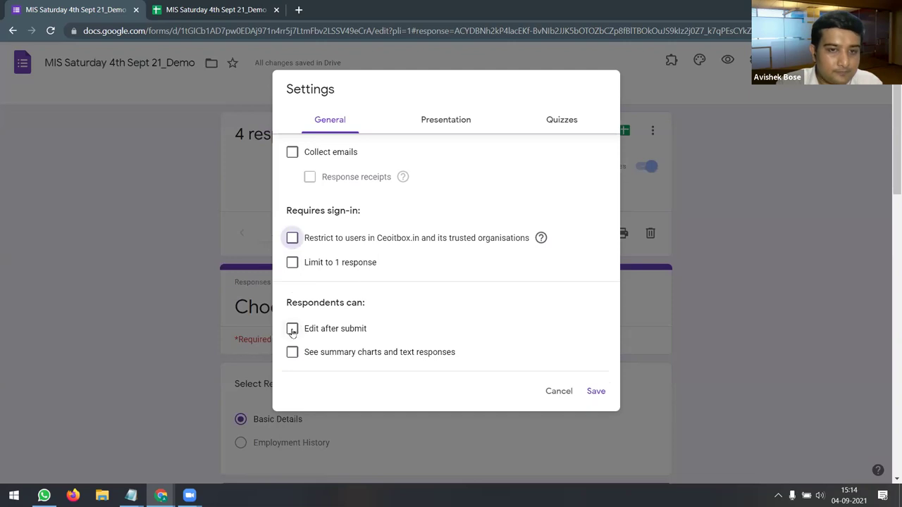
left_click(601, 393)
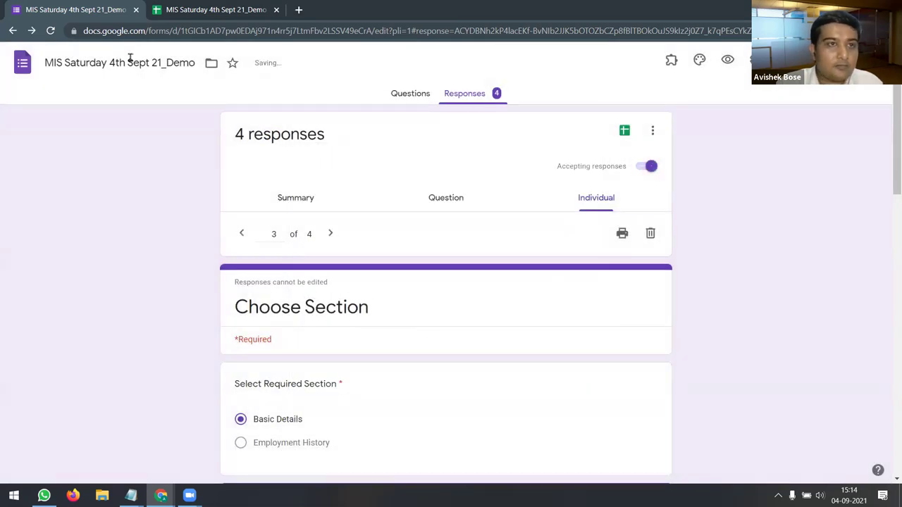
Step: Recheck the settings, leaving the sign-in restriction off, and save again
left_click(51, 31)
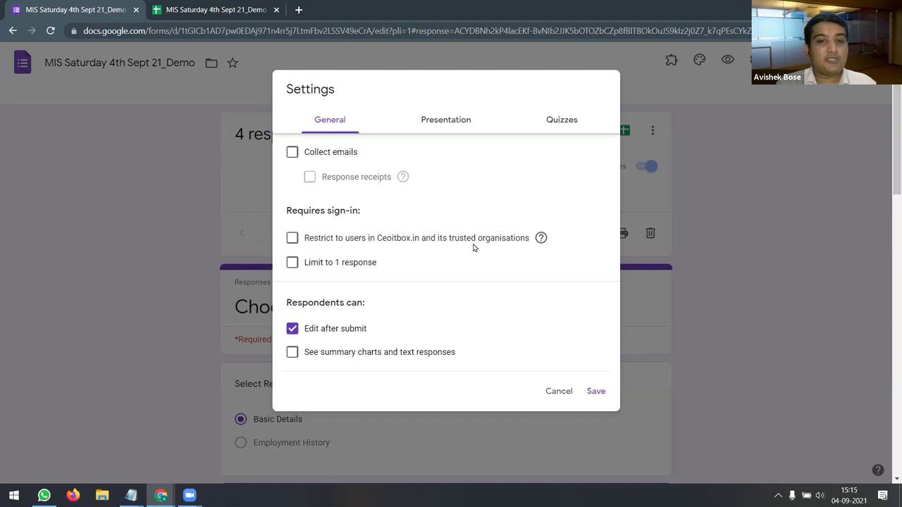
left_click(292, 240)
left_click(292, 241)
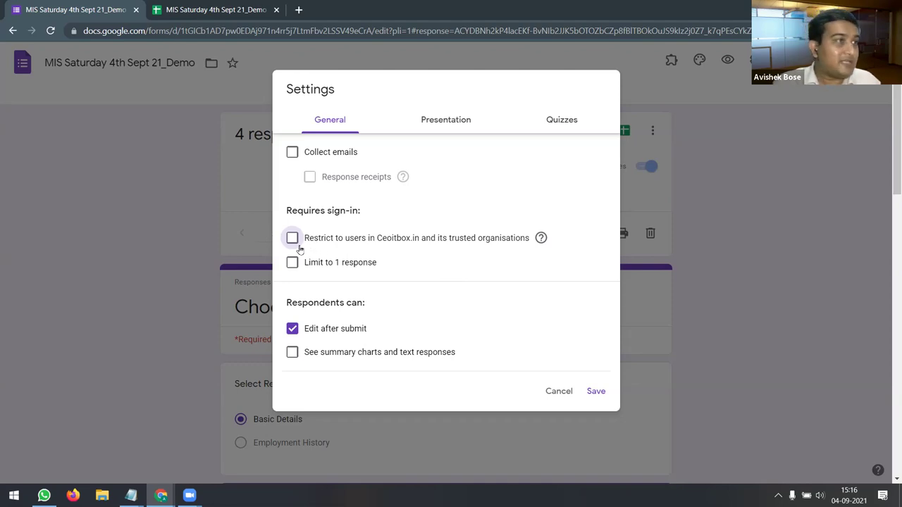
left_click(596, 391)
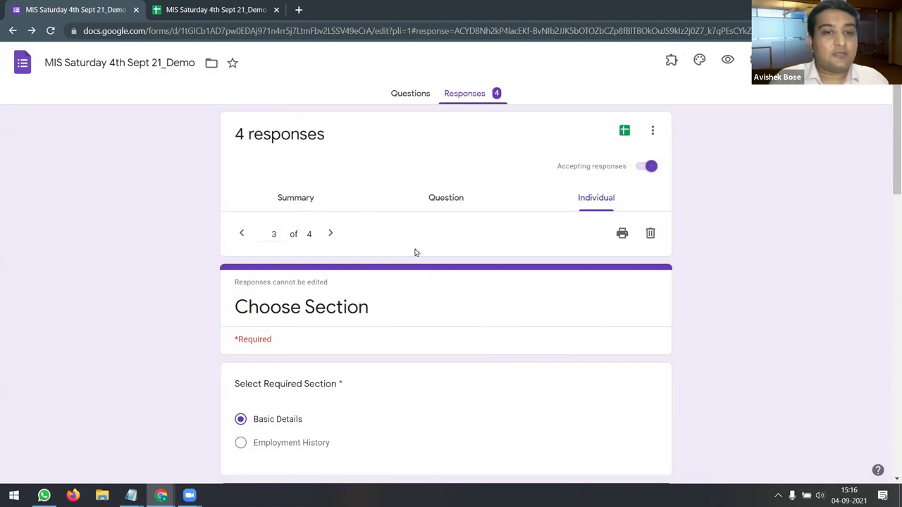
scroll(442, 289, "down", 15)
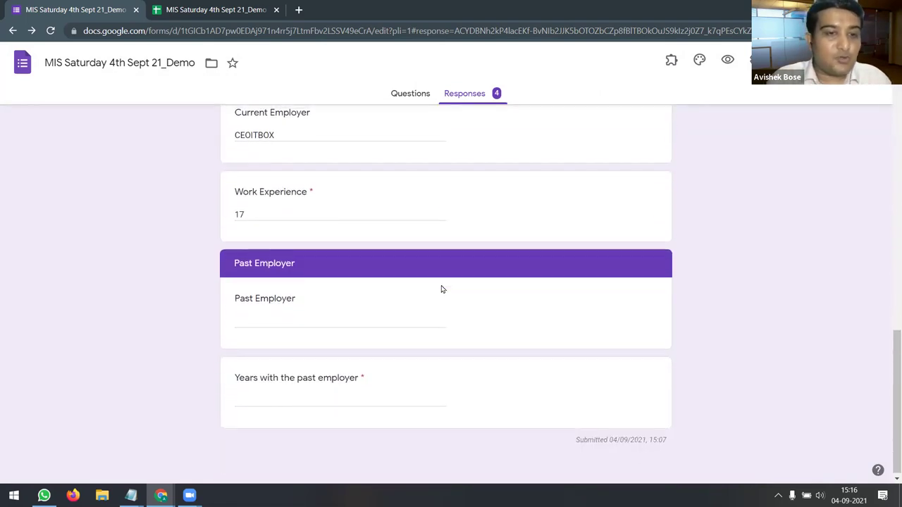
scroll(442, 289, "up", 15)
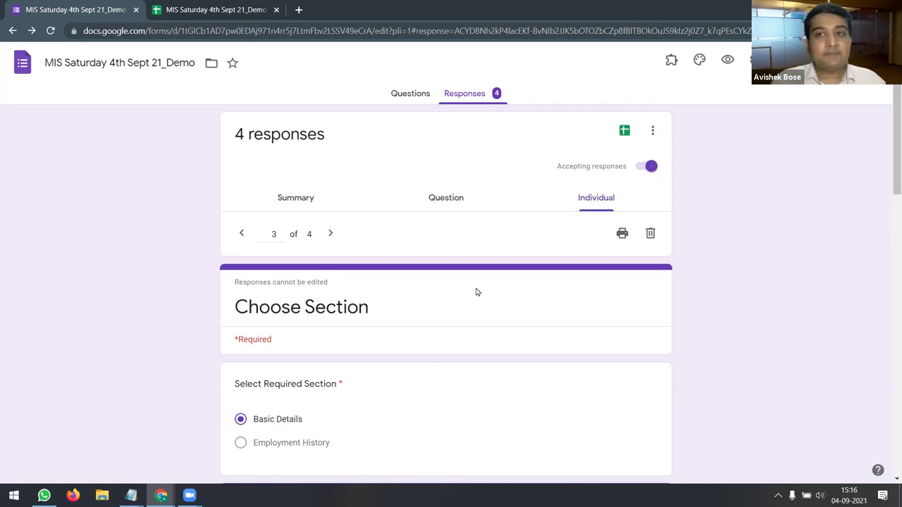
left_click(789, 62)
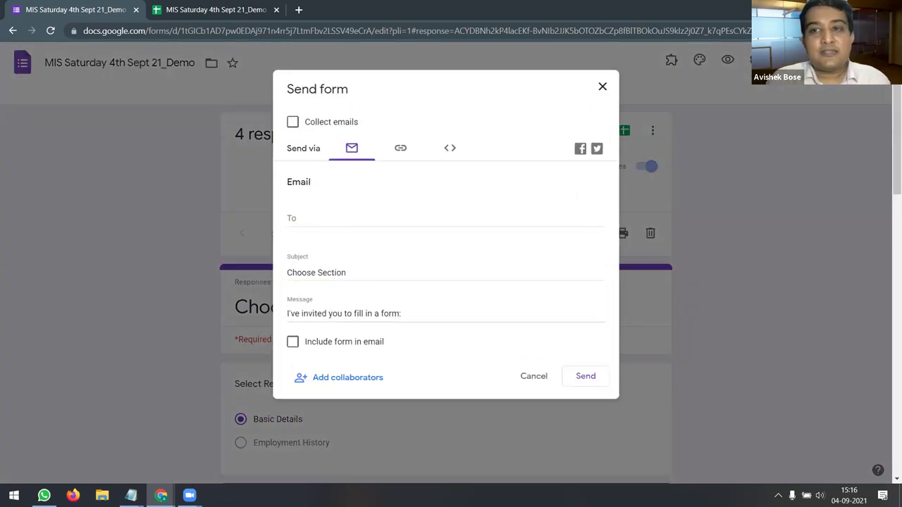
Step: Copy the shortened form link from the Send form dialog and close it
left_click(602, 86)
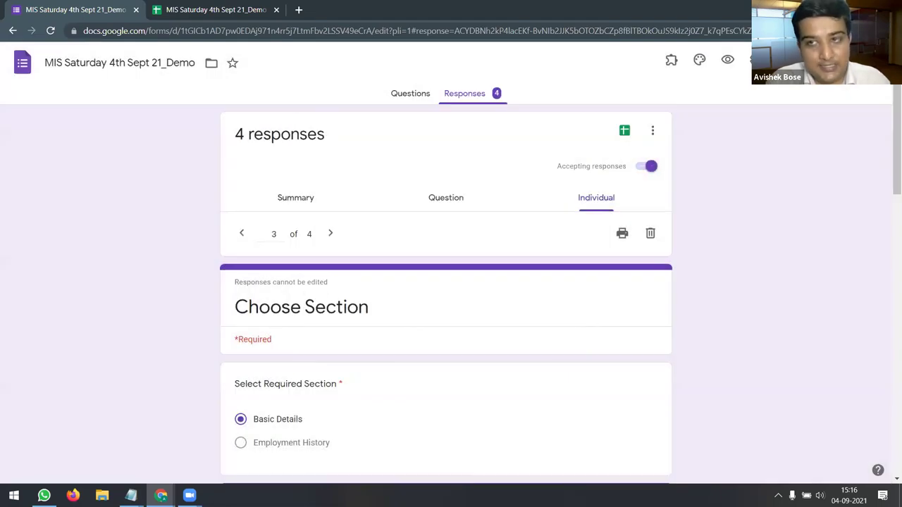
left_click(781, 62)
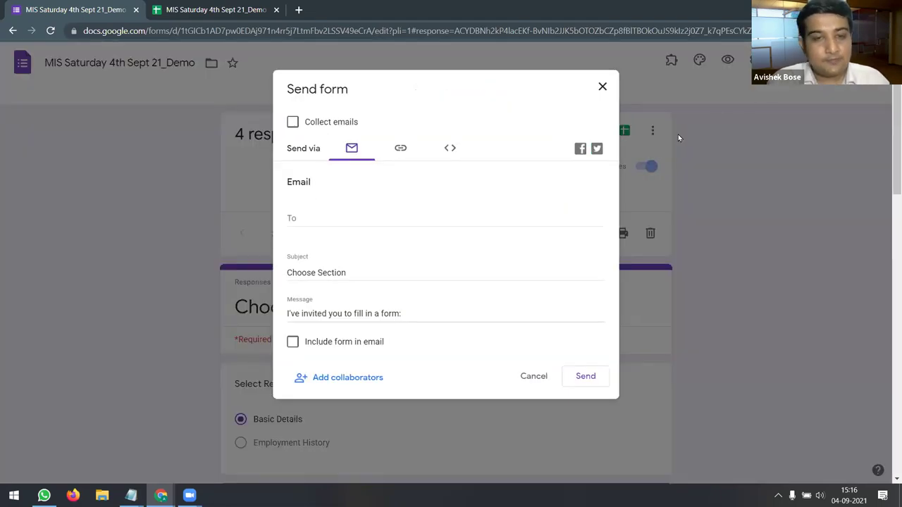
left_click(401, 149)
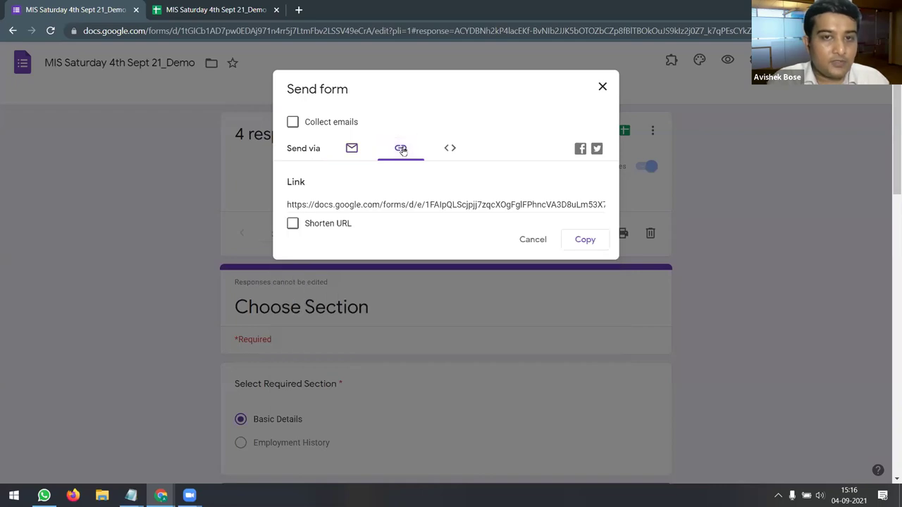
left_click(296, 224)
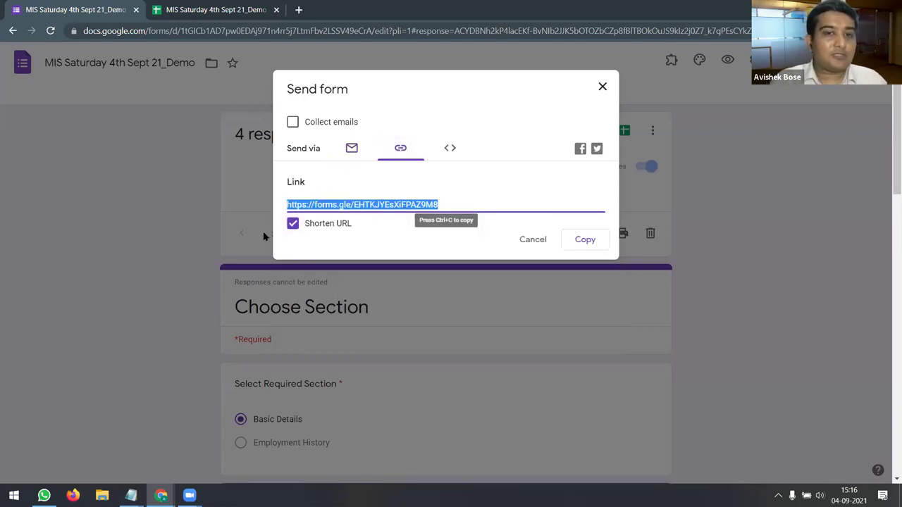
left_click(310, 224)
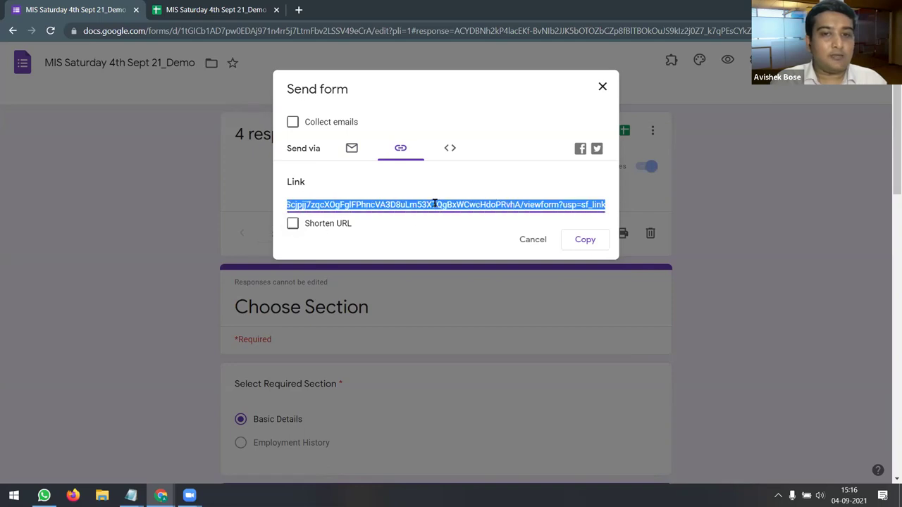
left_click(296, 224)
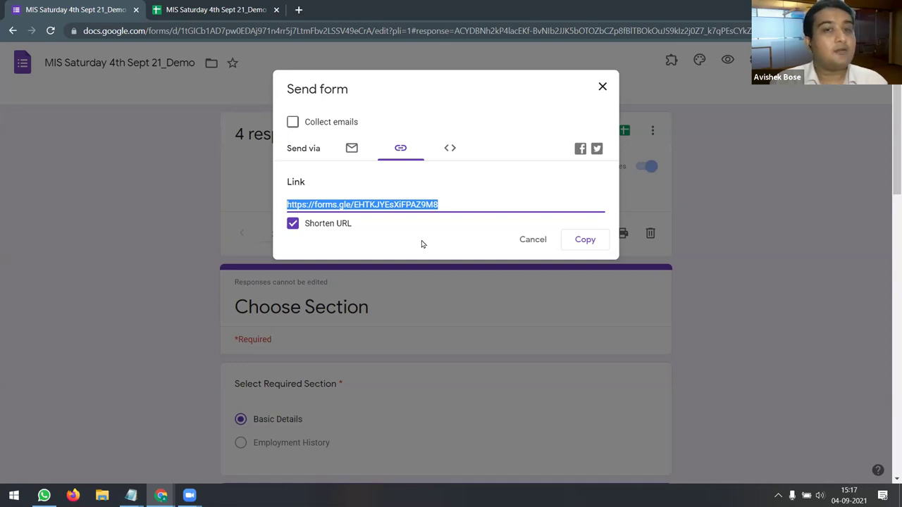
left_click(593, 238)
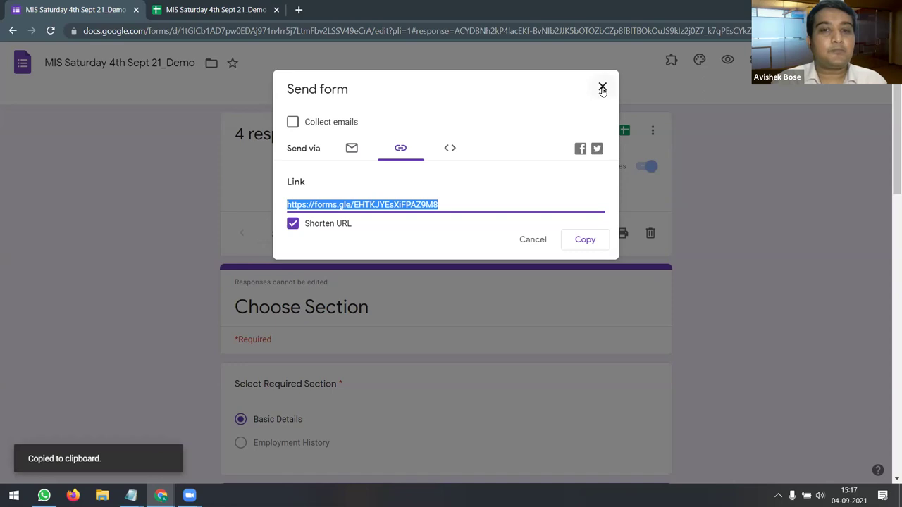
left_click(602, 87)
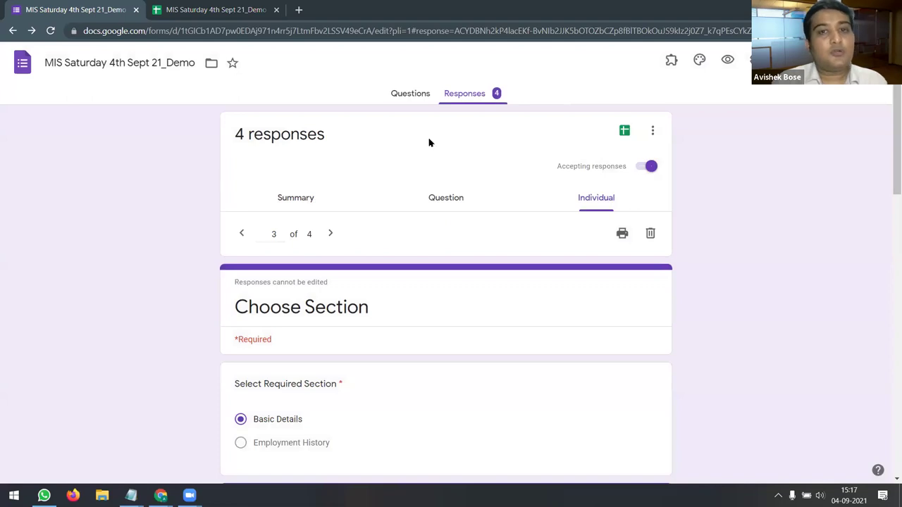
Step: Pass through the Questions and Responses views to the linked responses spreadsheet
left_click(409, 94)
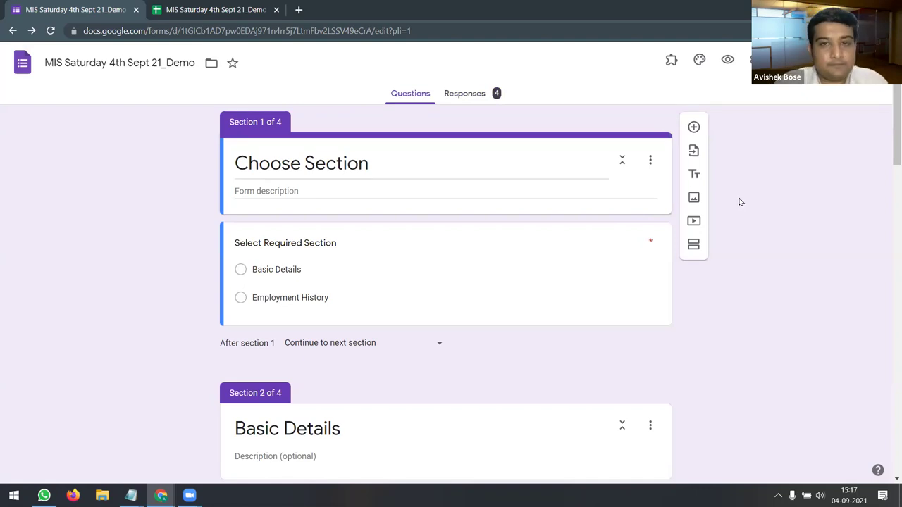
left_click(470, 94)
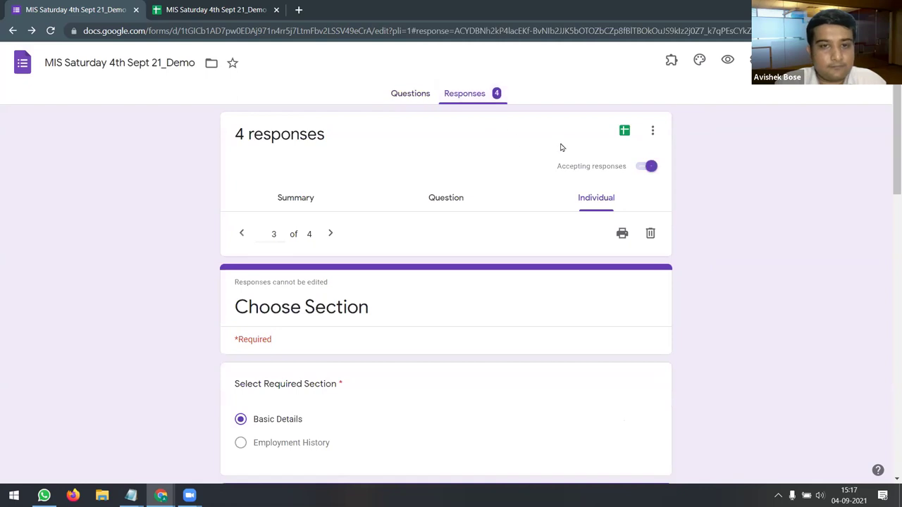
left_click(239, 7)
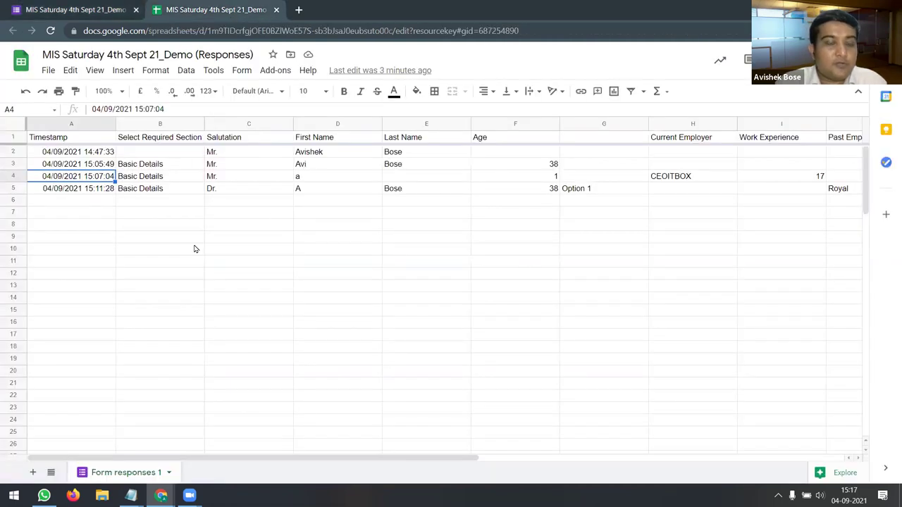
Step: Auto-fit Salutation column C to its contents and select cell C6
double_click(290, 122)
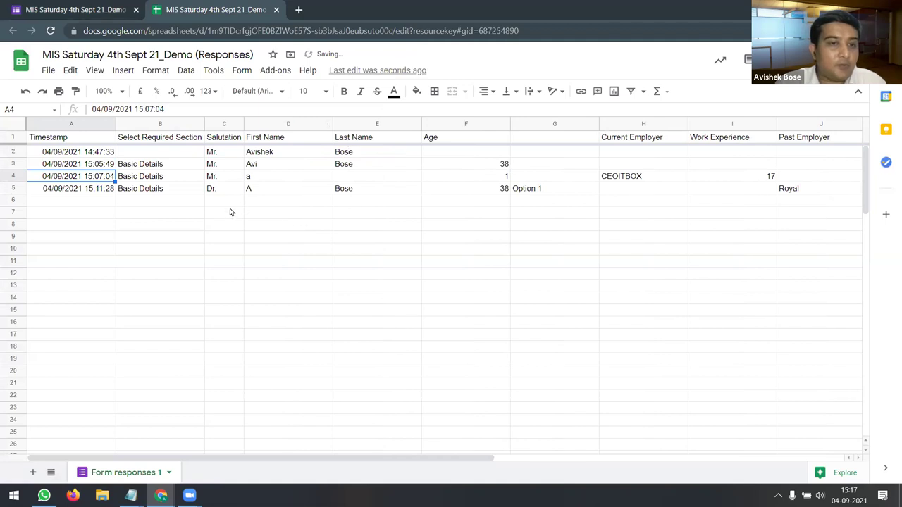
left_click(224, 202)
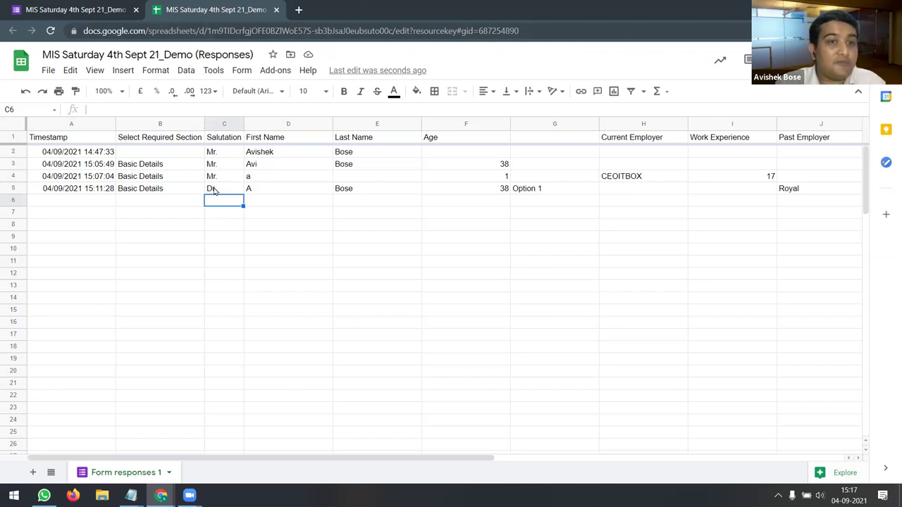
left_click(298, 10)
Step: Search 'google sheets limit', highlight the 5 million cells limit, and close the tab
left_click(310, 27)
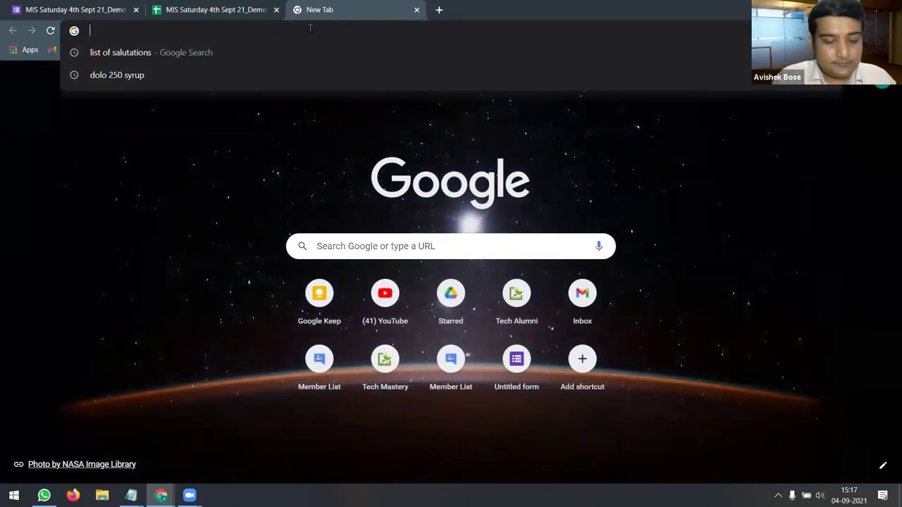
type("g")
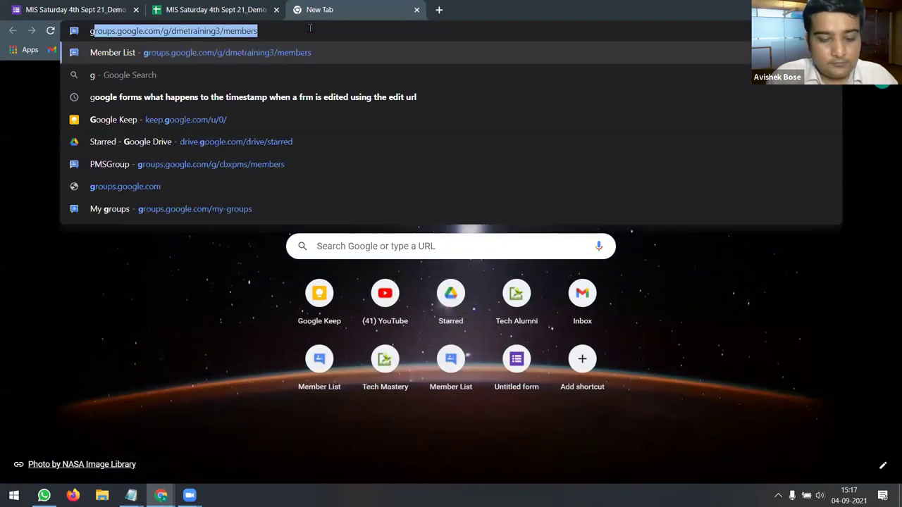
type("oogle sheets ")
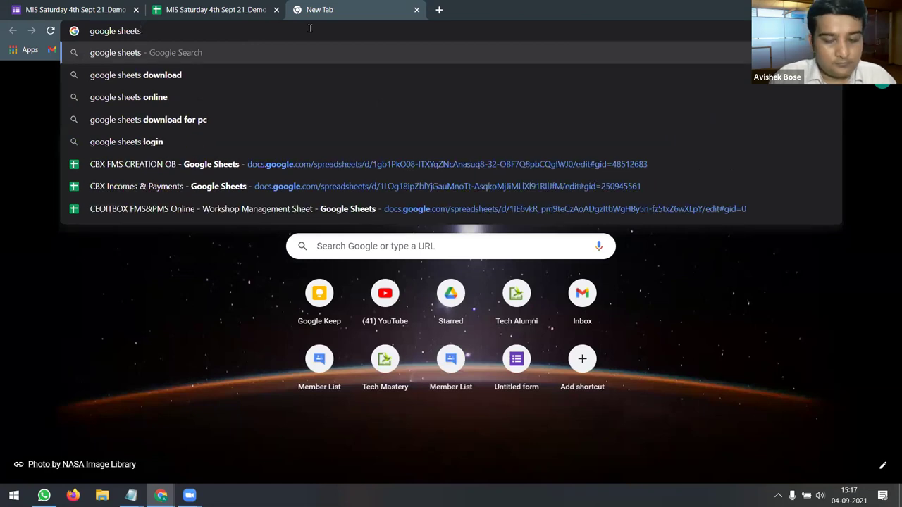
type("limit")
key("Return")
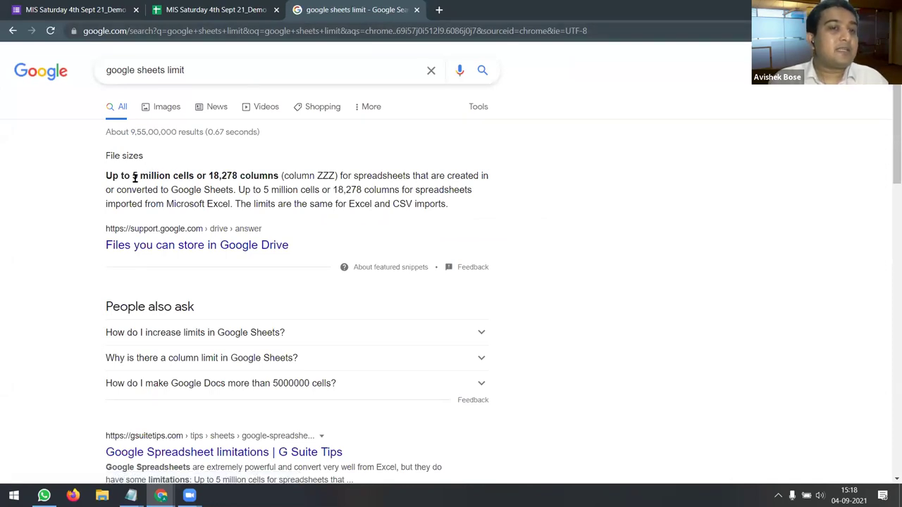
left_click_drag(132, 176, 196, 176)
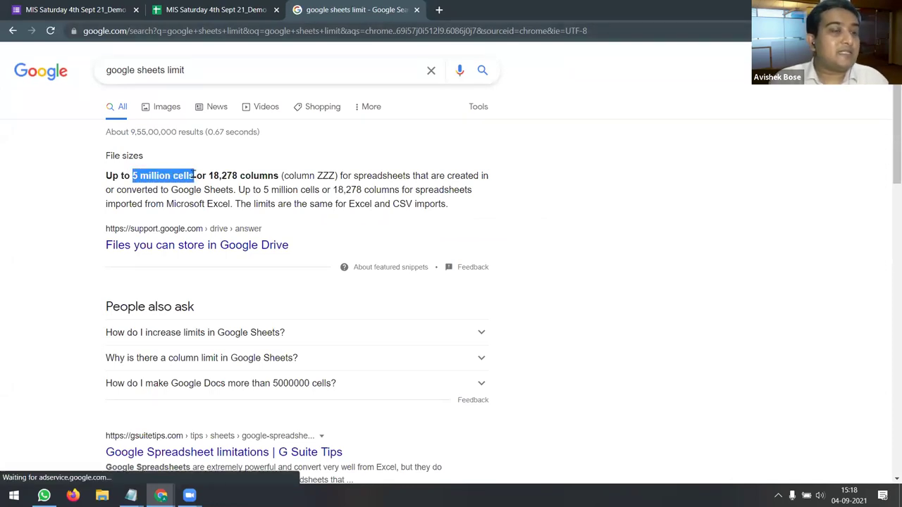
left_click(417, 10)
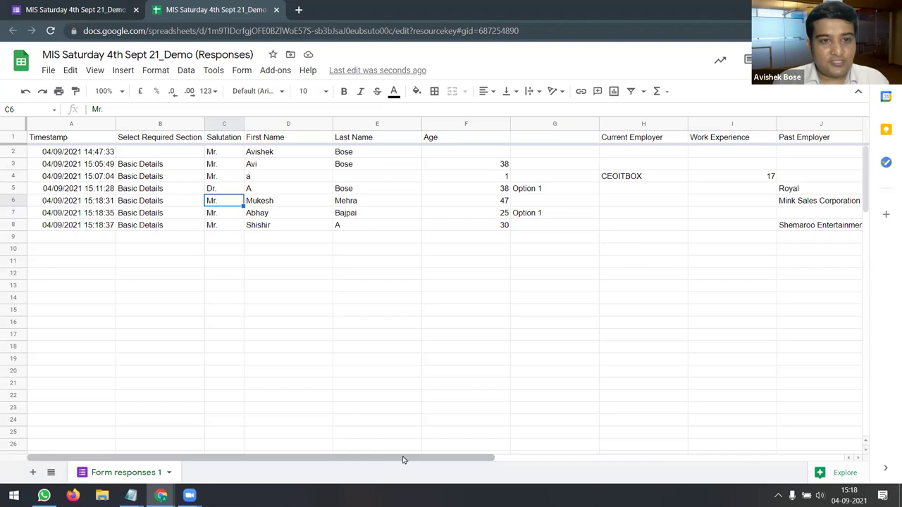
Step: Return from the response sheet to the form's questions, with section 2 still routing to Past Employer
left_click_drag(418, 457, 321, 454)
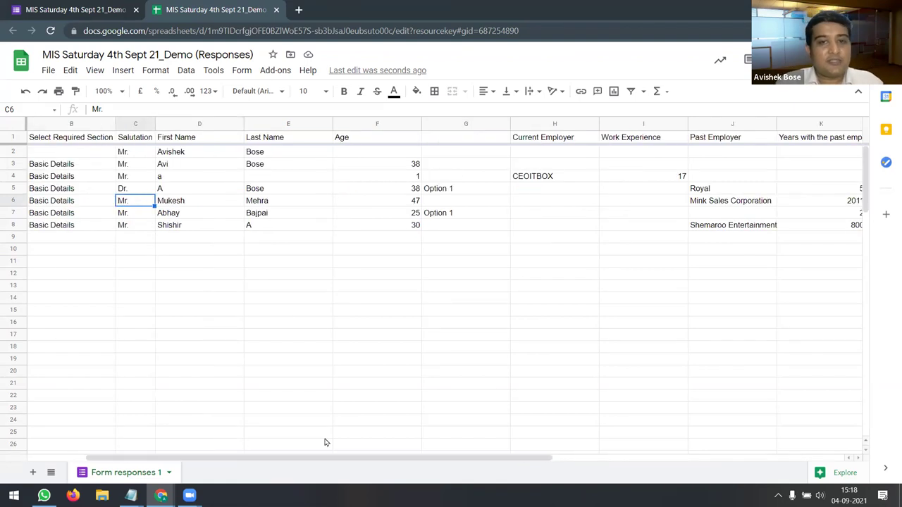
left_click(70, 9)
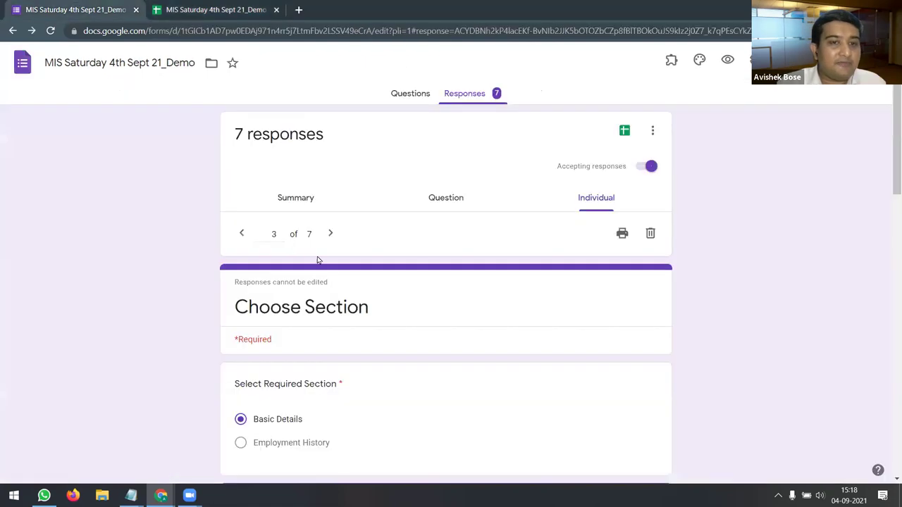
left_click(409, 93)
scroll(312, 299, "down", 3)
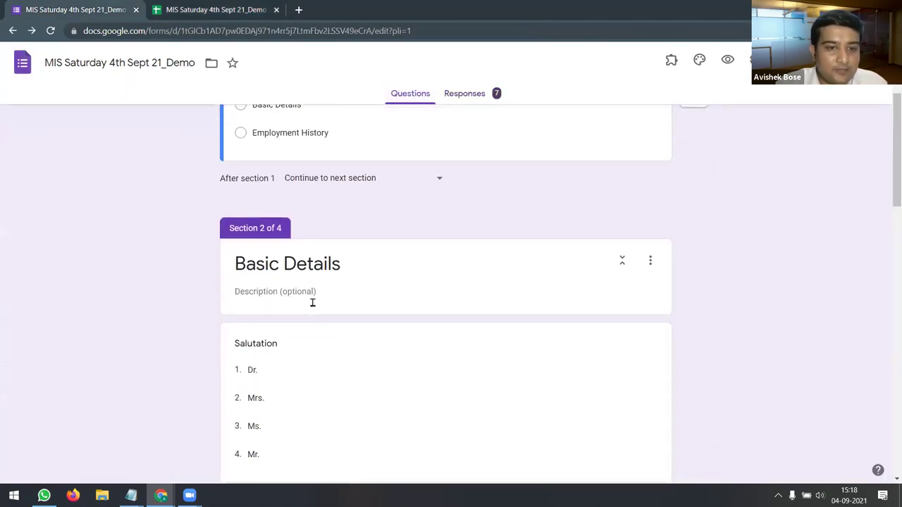
scroll(312, 302, "down", 6)
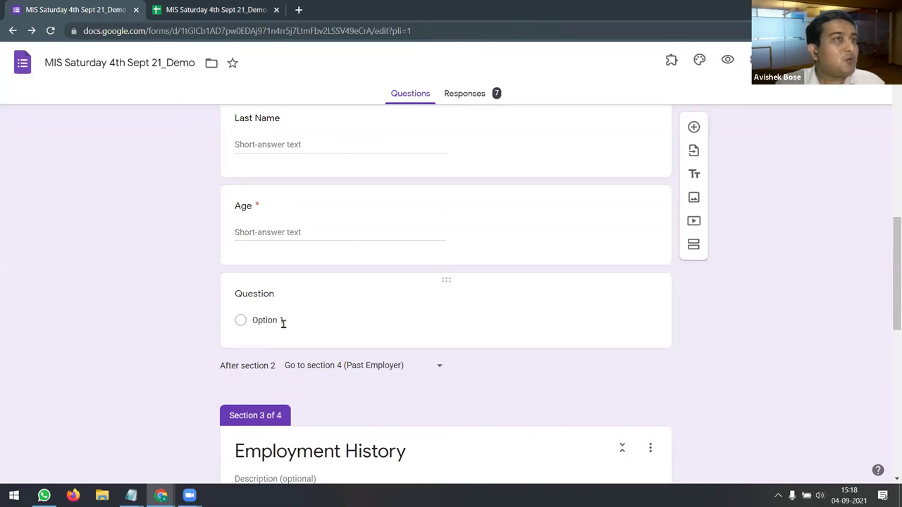
left_click(211, 9)
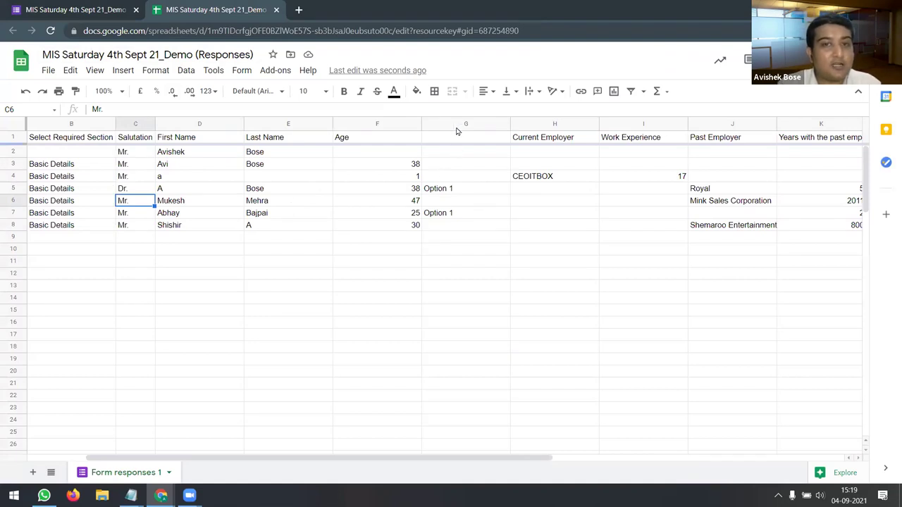
Step: Type 'A' into the untitled multiple-choice question's title, comparing with the response sheet
left_click(95, 9)
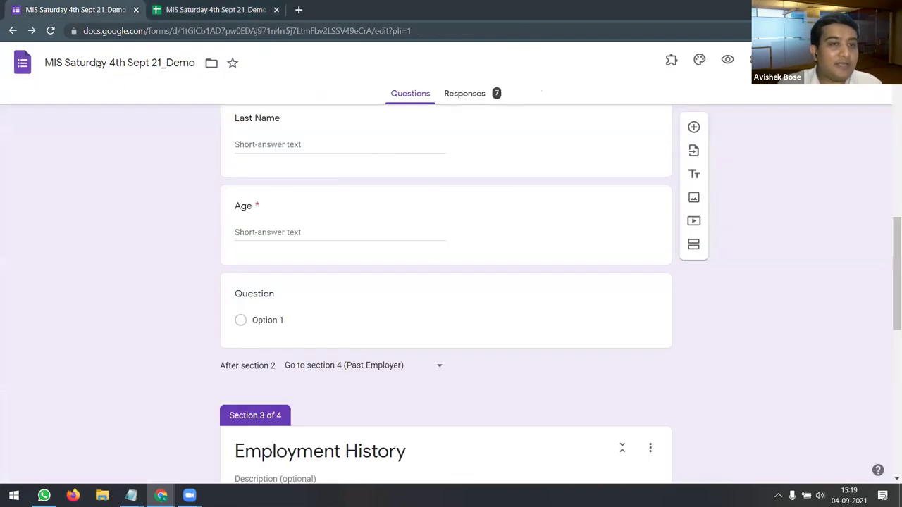
left_click(457, 307)
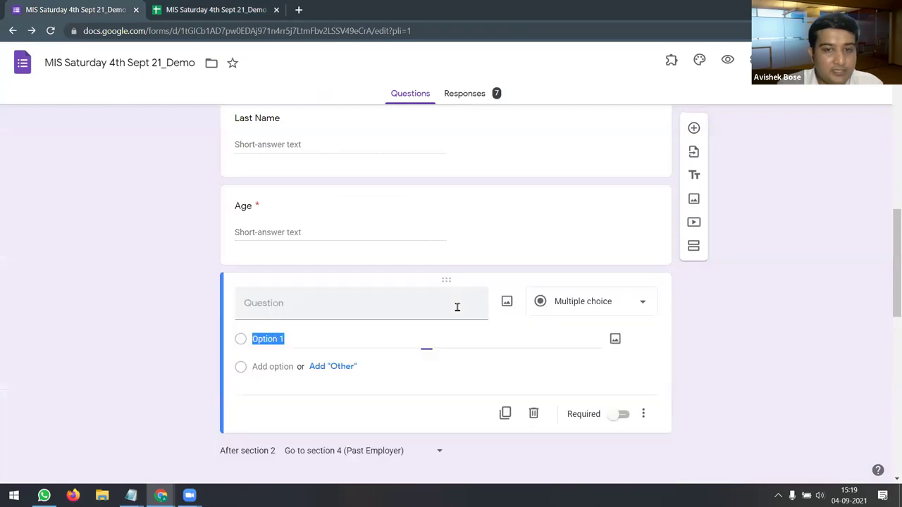
left_click(279, 303)
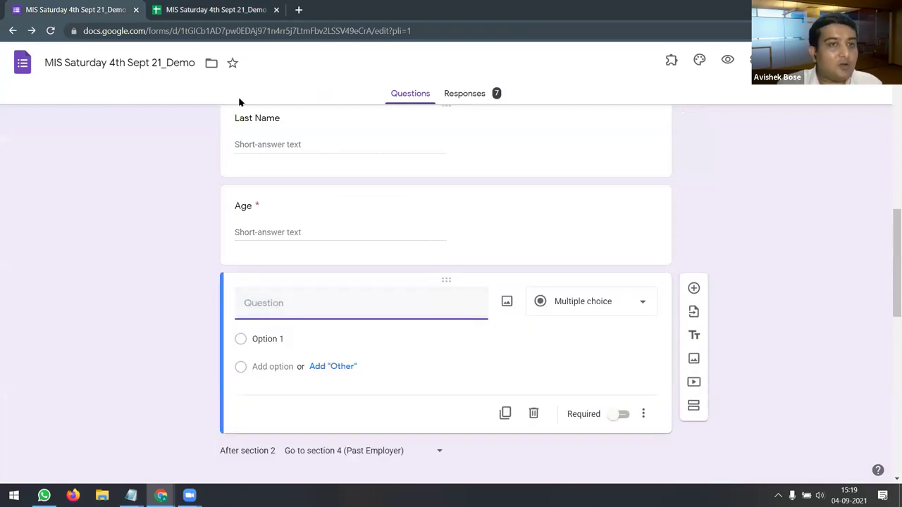
left_click(211, 10)
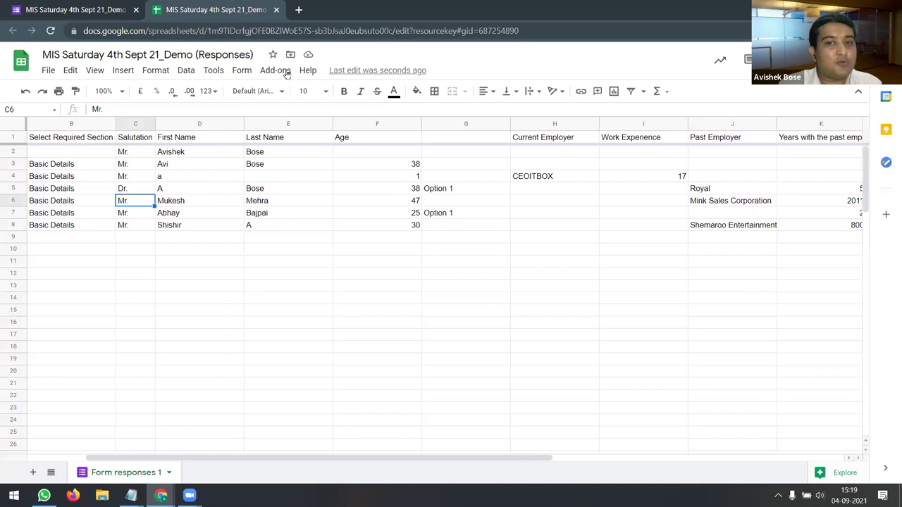
left_click(469, 138)
left_click(88, 10)
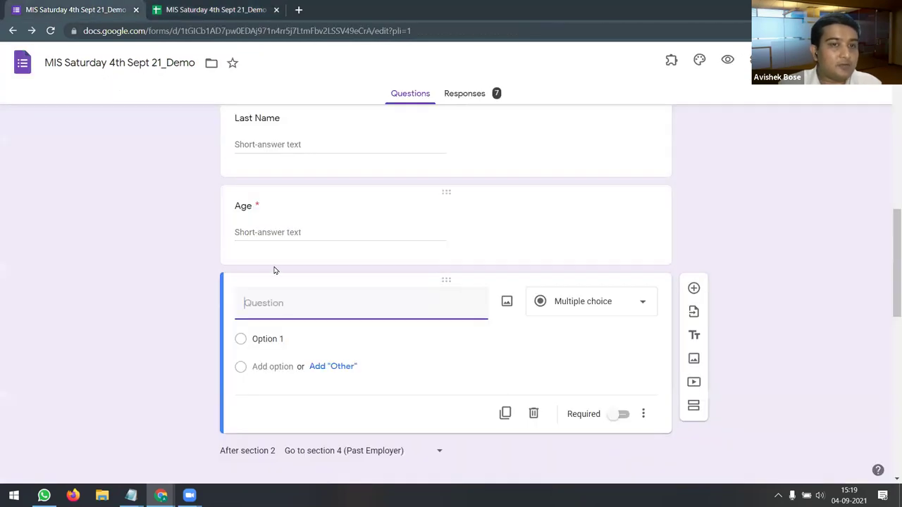
type("ABC")
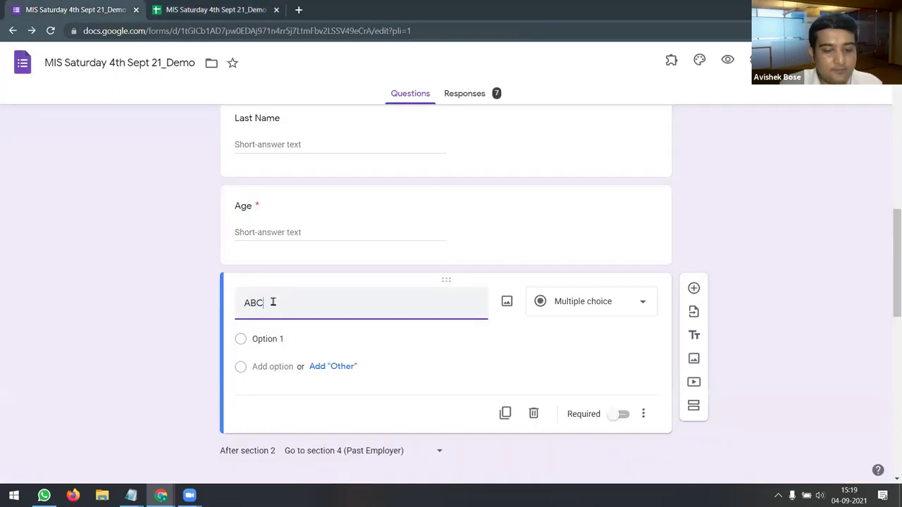
left_click(255, 337)
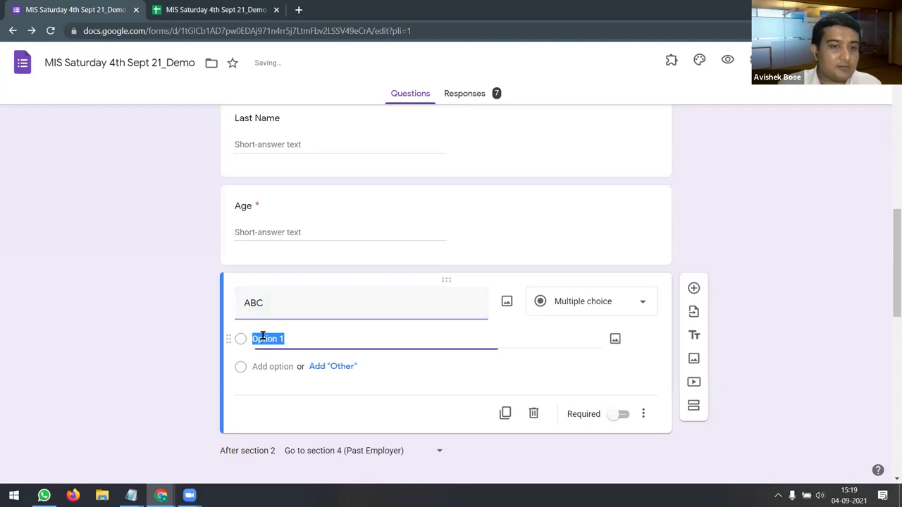
Step: Delete the ABC question from the form and return to the response spreadsheet
left_click(231, 8)
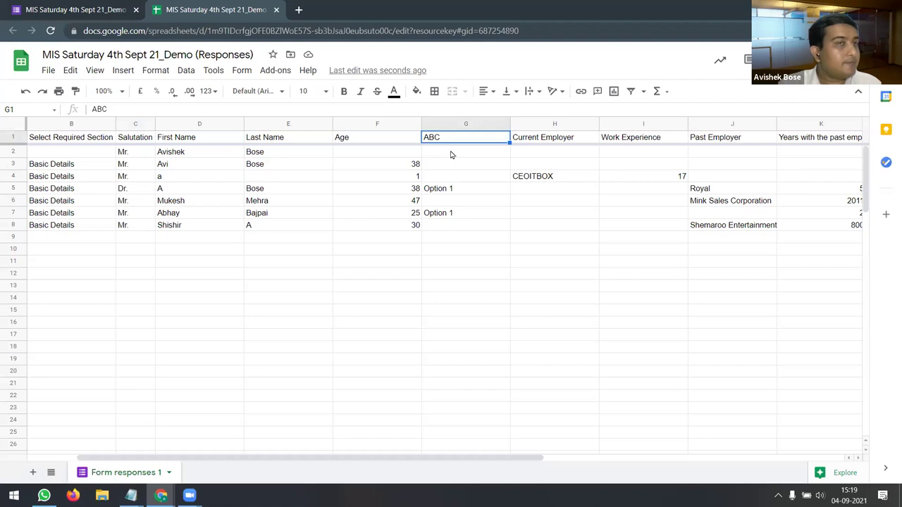
left_click(92, 10)
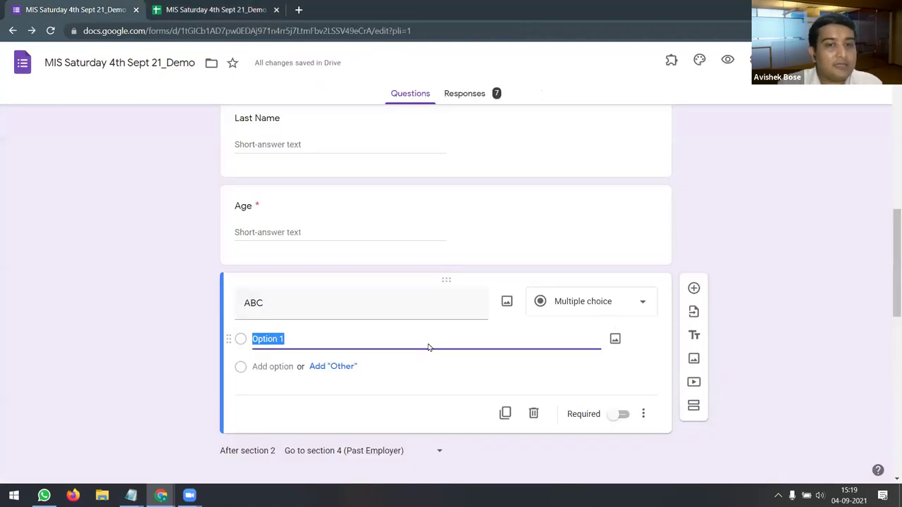
left_click(534, 413)
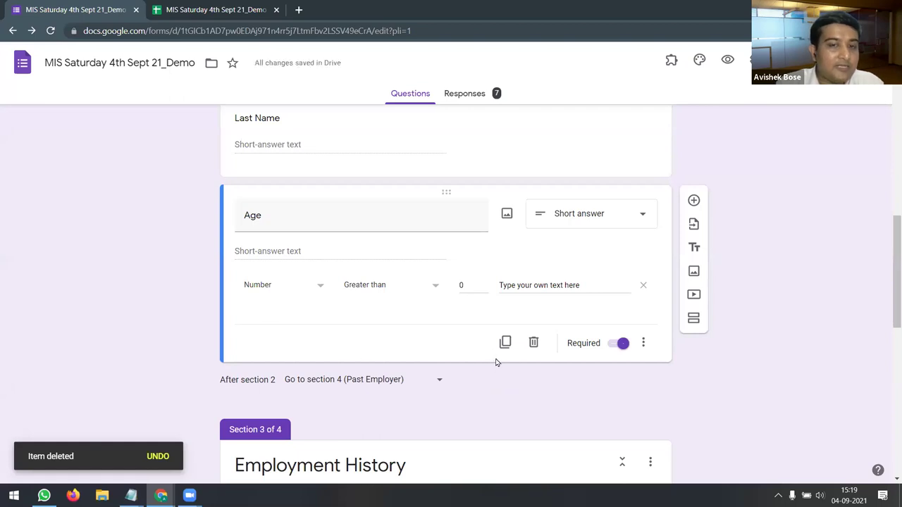
left_click(201, 13)
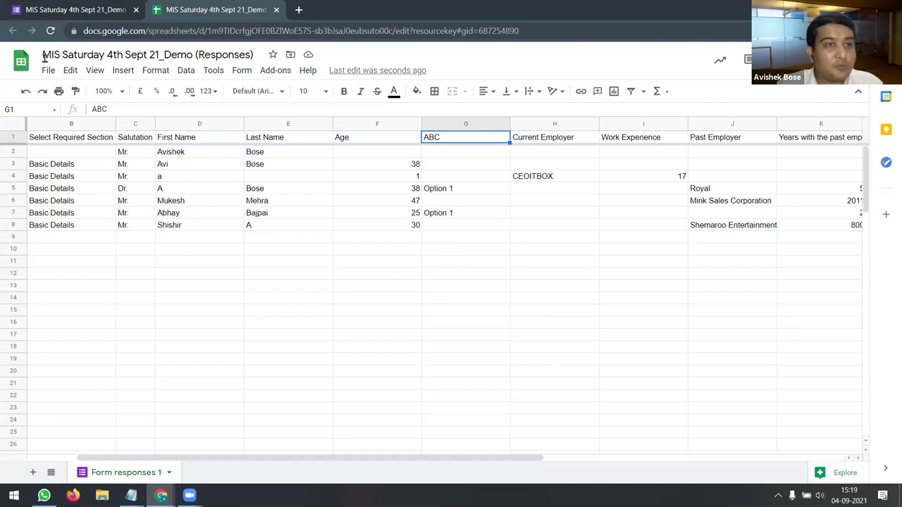
left_click(51, 31)
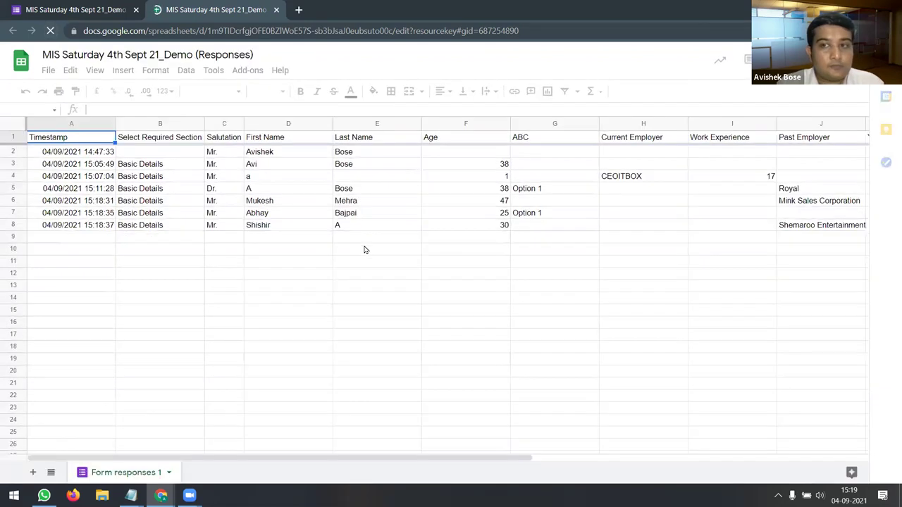
left_click_drag(429, 459, 648, 450)
left_click_drag(539, 459, 429, 458)
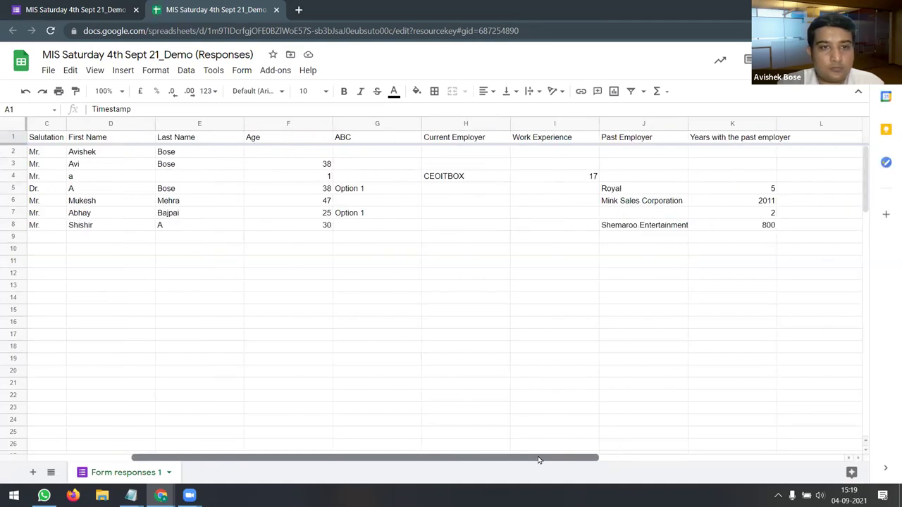
left_click(370, 136)
left_click(366, 159)
left_click(364, 191)
left_click(364, 215)
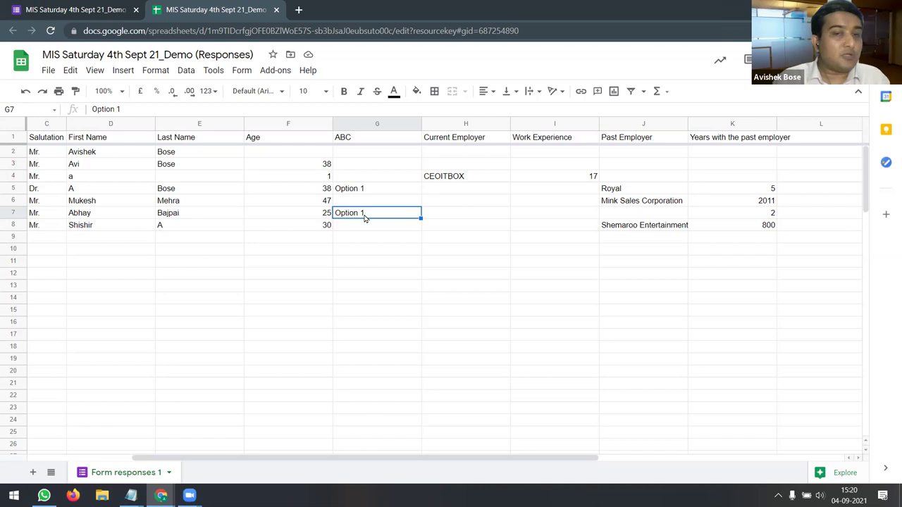
left_click(271, 122)
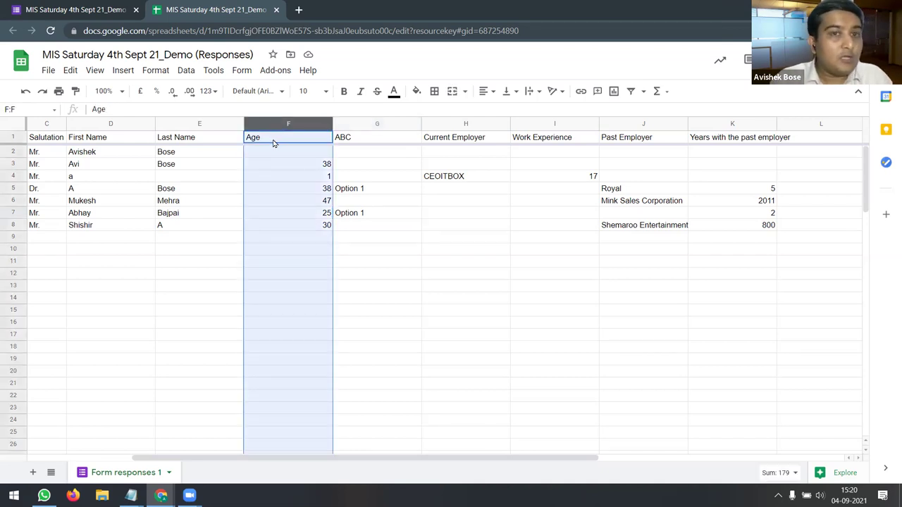
left_click(384, 139)
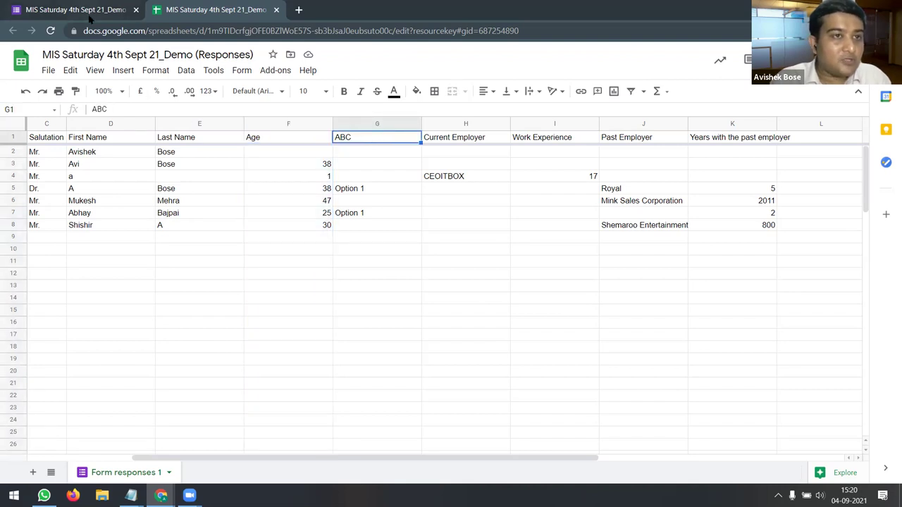
left_click(88, 12)
left_click(219, 11)
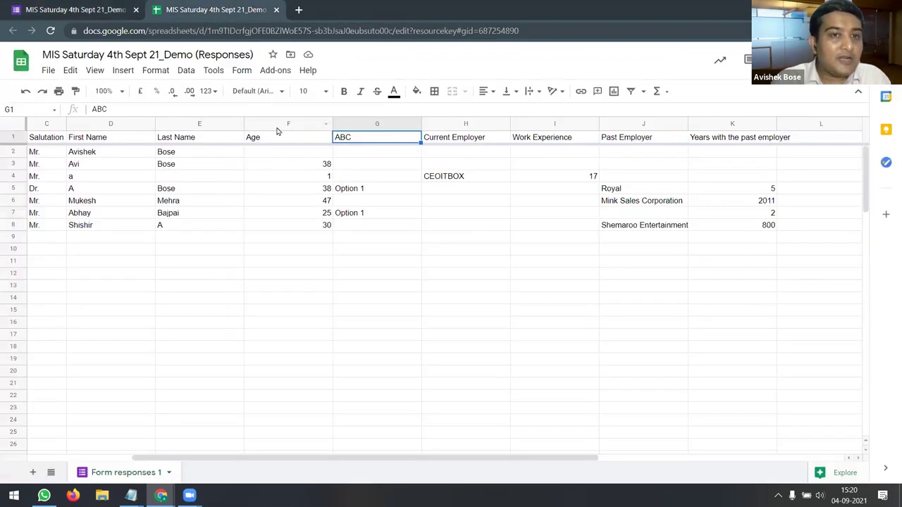
left_click(277, 125)
right_click(273, 125)
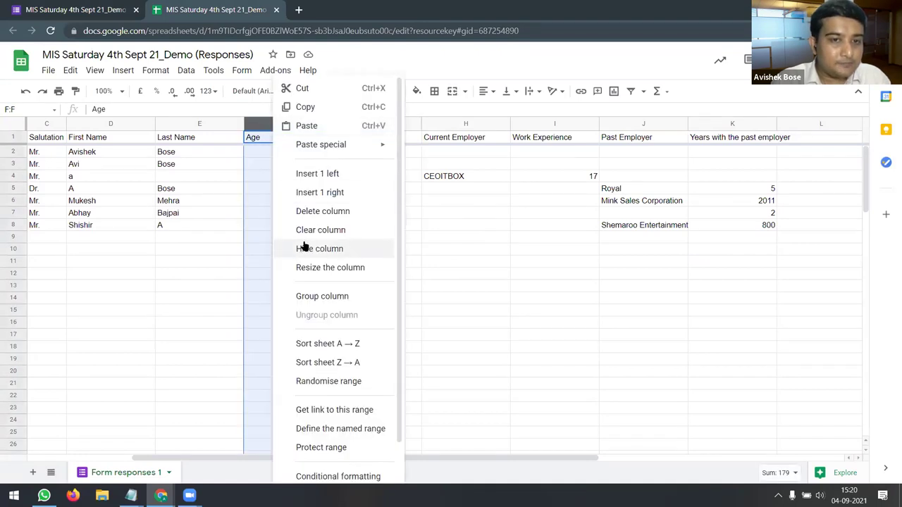
left_click(314, 211)
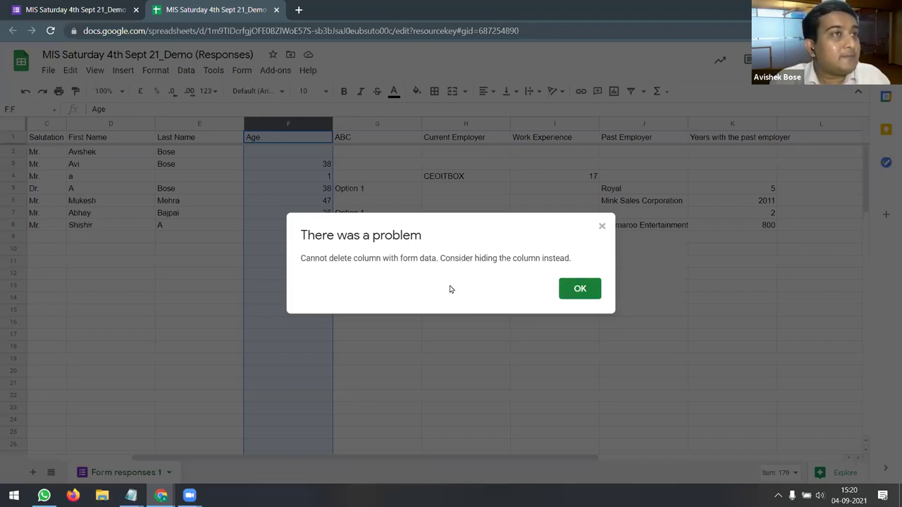
left_click(577, 289)
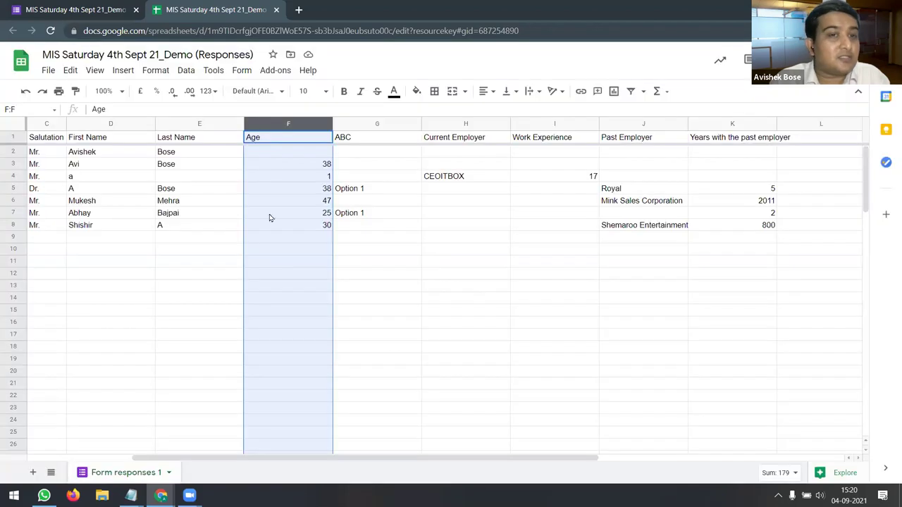
Step: Narrow the Age column and delete column G (ABC) from the response sheet
left_click_drag(331, 126, 262, 125)
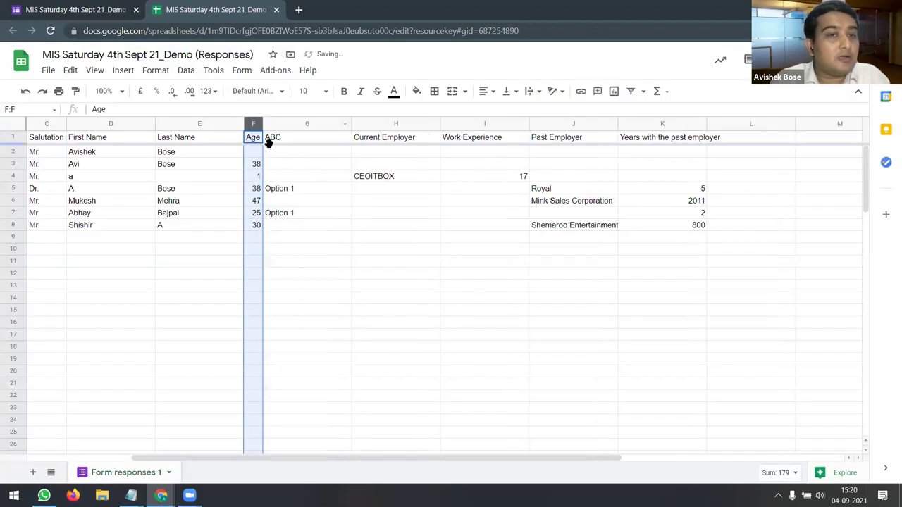
left_click(303, 125)
right_click(304, 125)
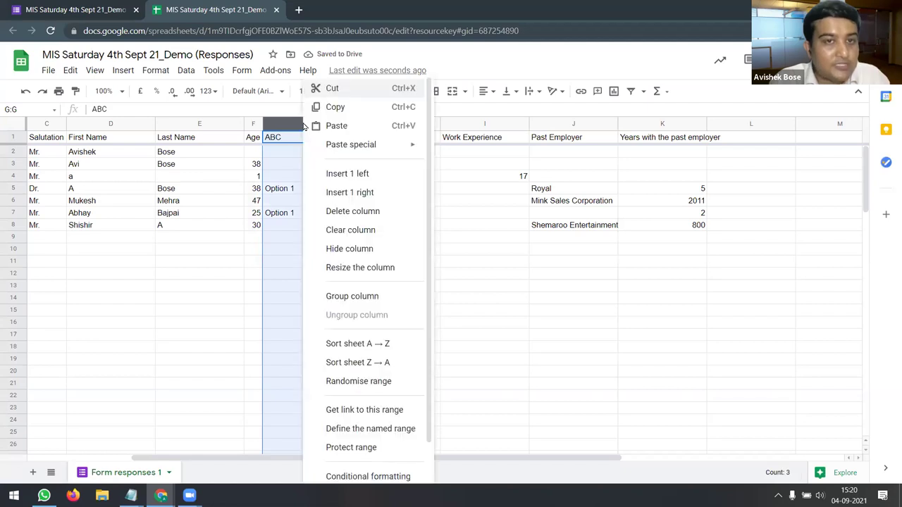
left_click(337, 212)
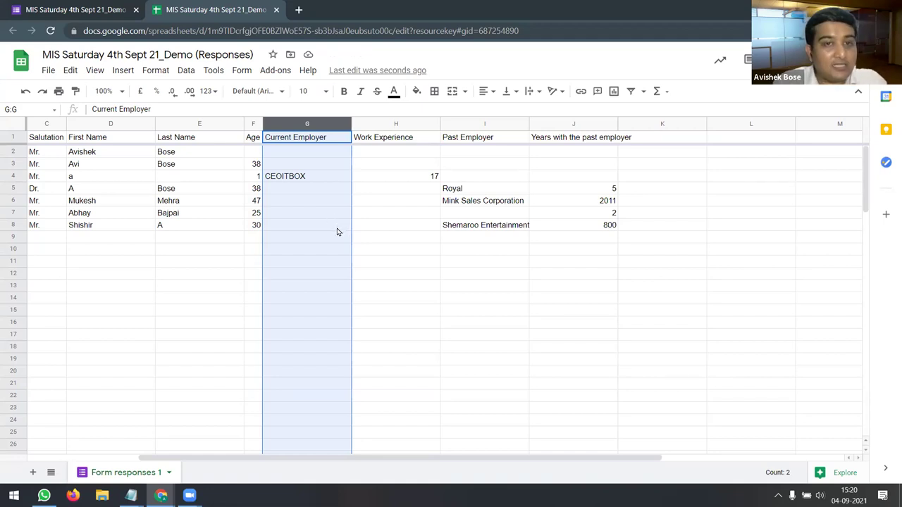
left_click(337, 231)
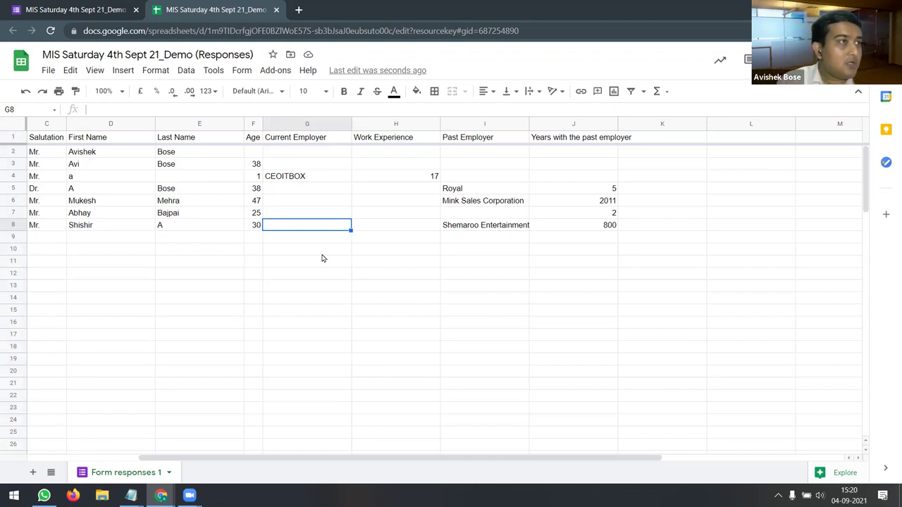
Step: Open the sheet's version history and expand the current version into detailed versions
left_click(46, 72)
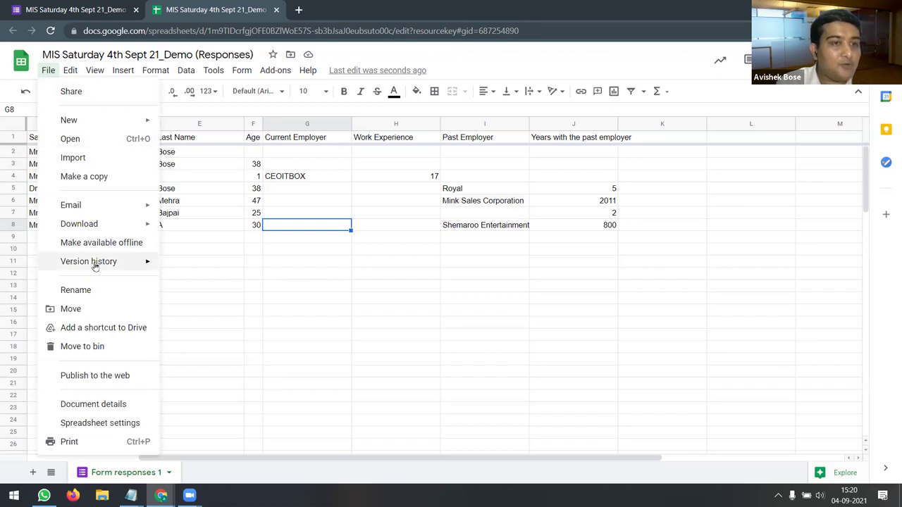
mouse_move(95, 265)
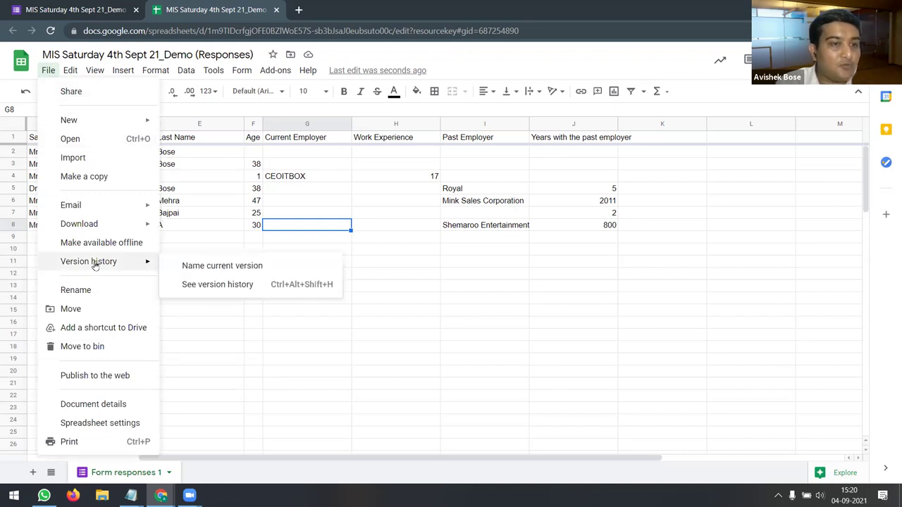
left_click(227, 285)
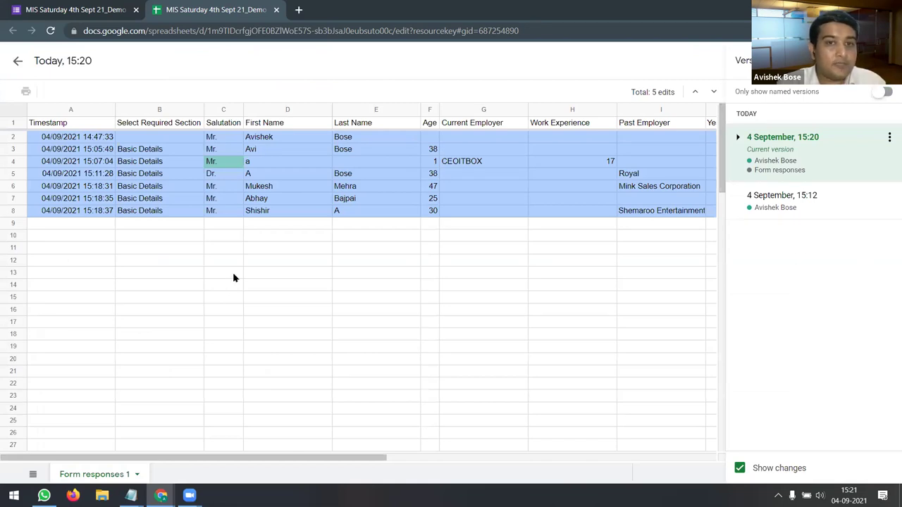
left_click_drag(333, 459, 425, 458)
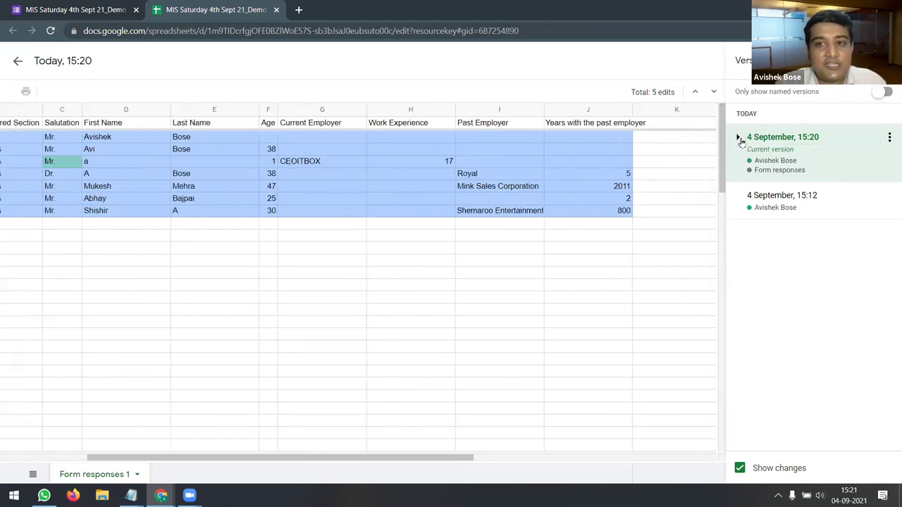
left_click(738, 138)
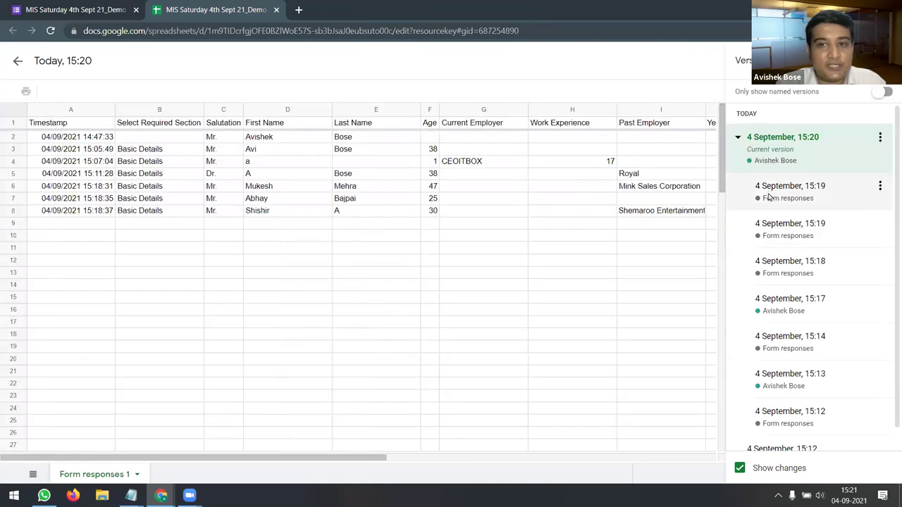
Step: Compare the 15:19 and 15:20 versions, then choose to restore the 4 September 15:19 version
left_click(766, 195)
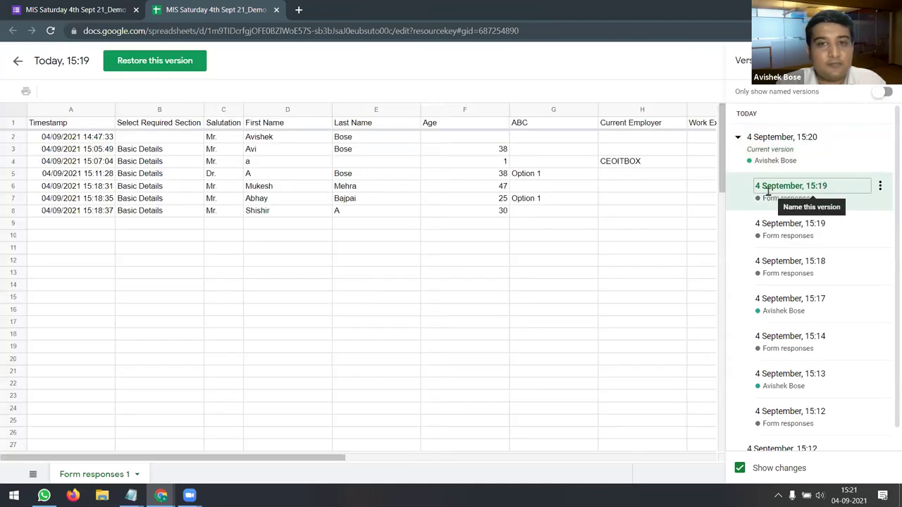
left_click_drag(312, 458, 190, 449)
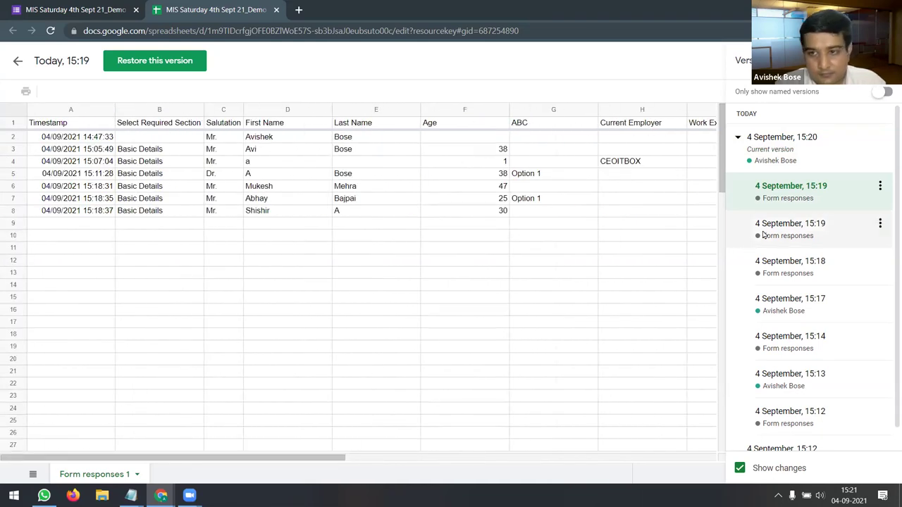
left_click(763, 232)
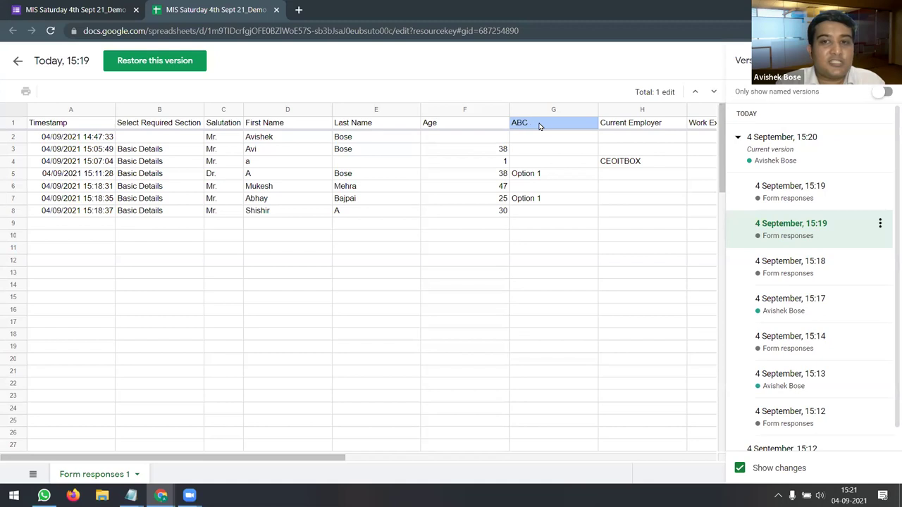
left_click(795, 198)
left_click(756, 185)
left_click(743, 198)
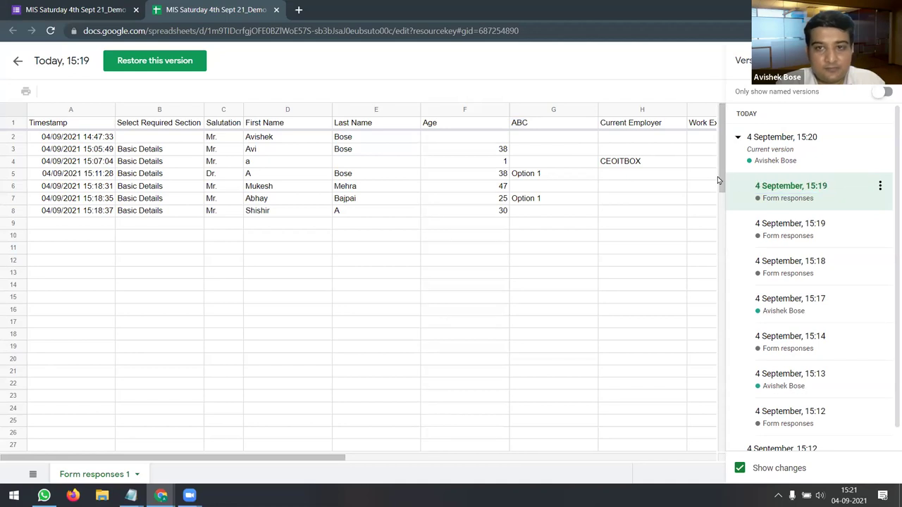
left_click(761, 145)
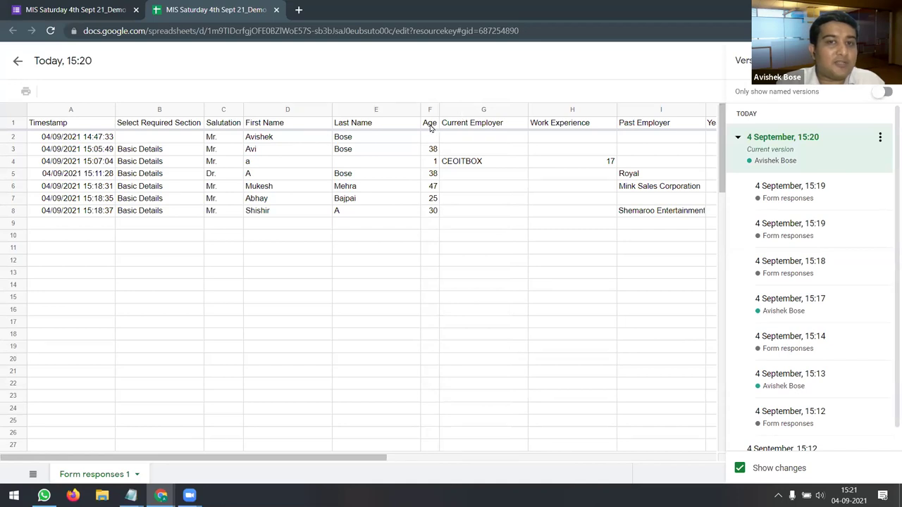
left_click(786, 198)
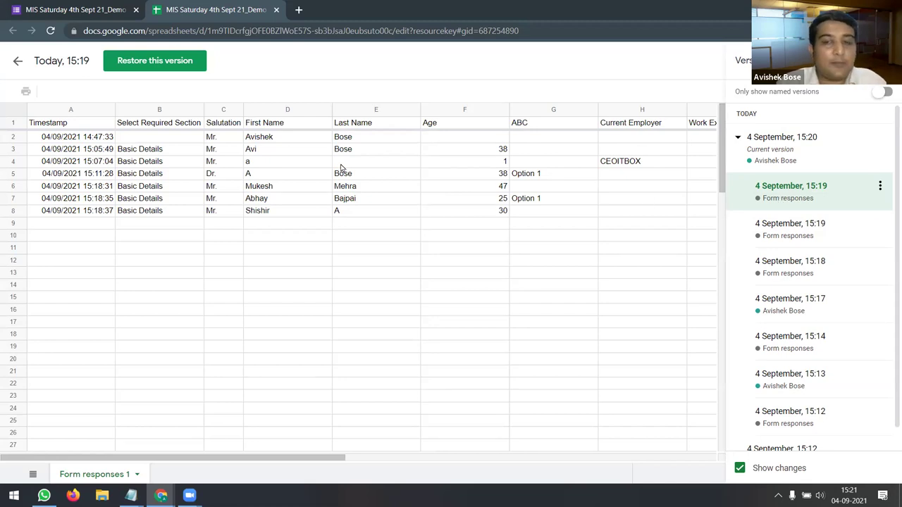
left_click(156, 64)
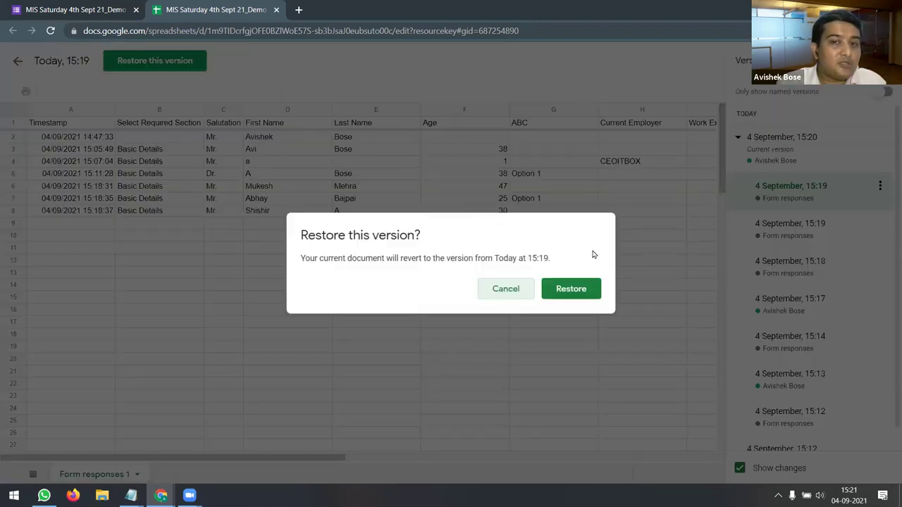
Step: Confirm restoring the 15:19 version, bringing back the ABC column with its Option 1 answers
left_click(580, 289)
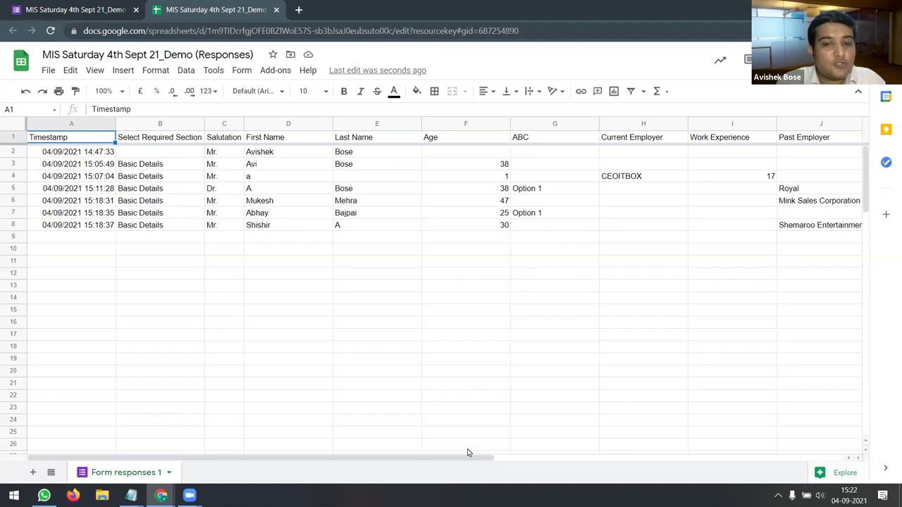
left_click_drag(464, 463, 514, 460)
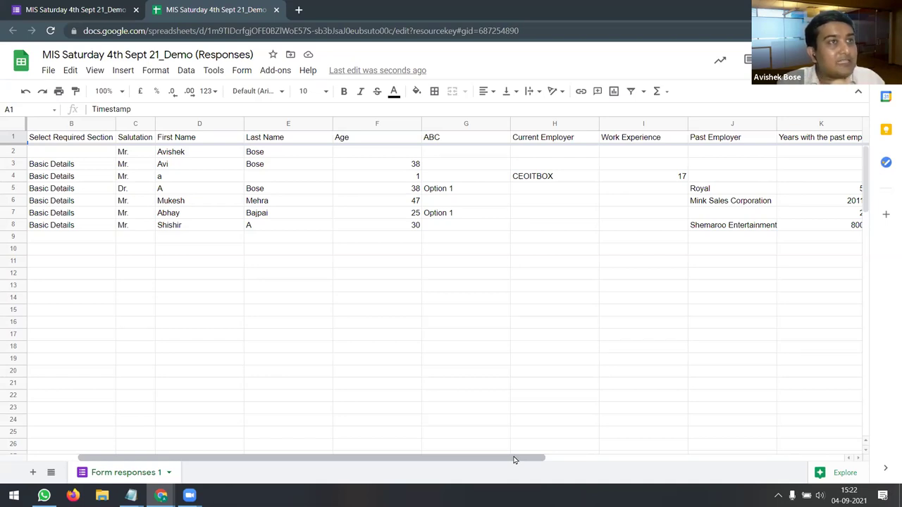
Step: Change cell G5 from Option 1 to Option 2
left_click(446, 189)
left_click(125, 110)
key("BackSpace")
type("2")
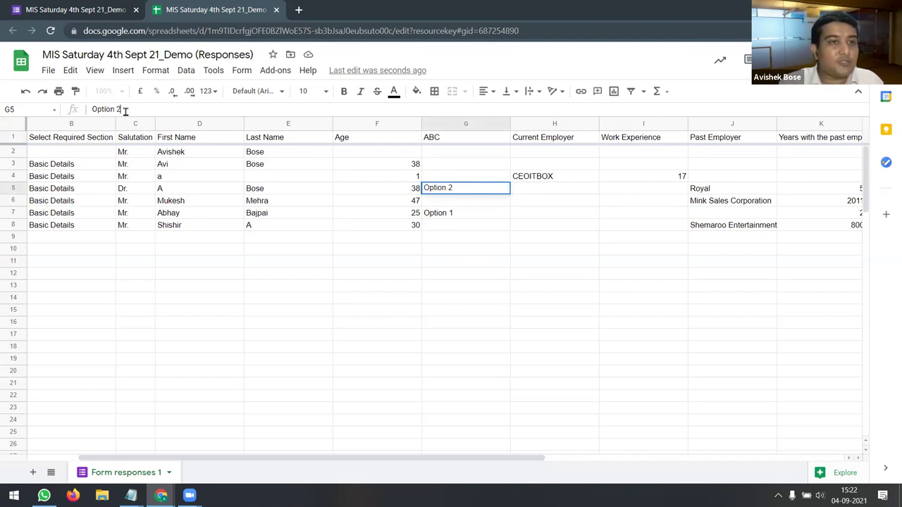
key("Return")
left_click(240, 360)
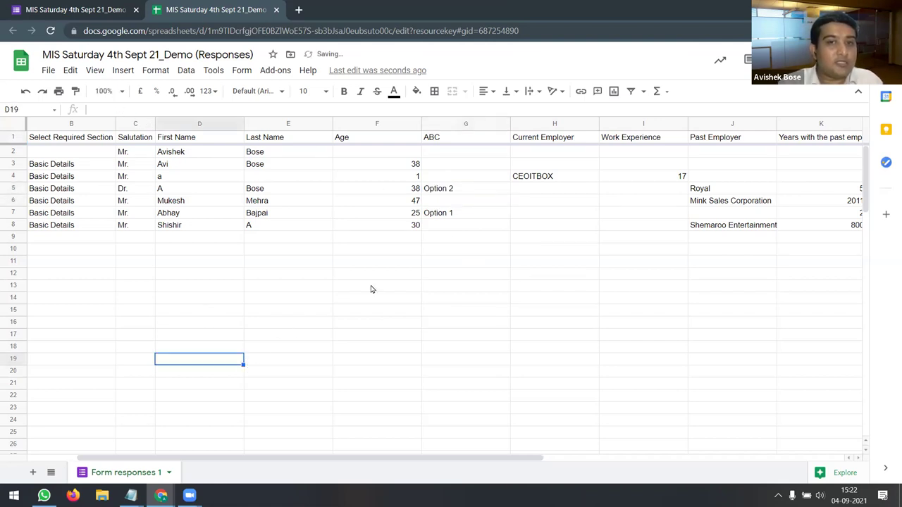
Step: Review G5's edit history, including who changed it, when, and the earlier value
left_click(470, 194)
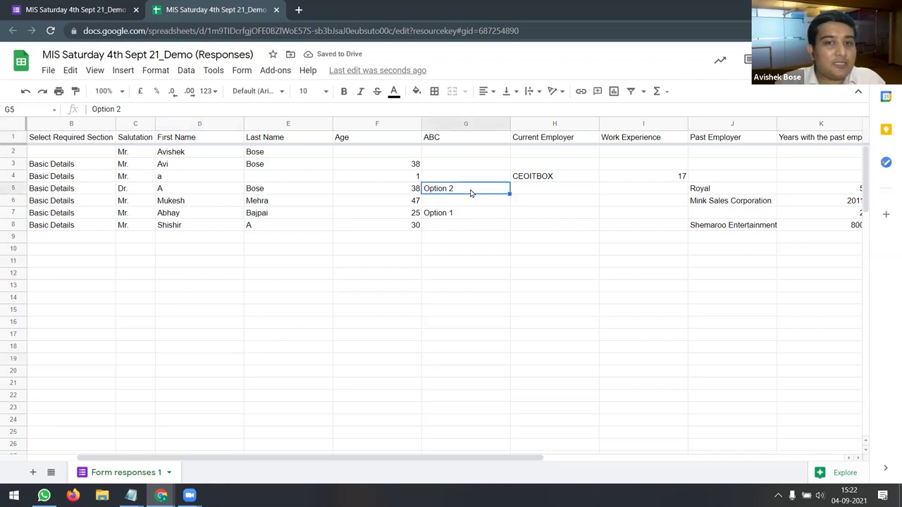
right_click(471, 194)
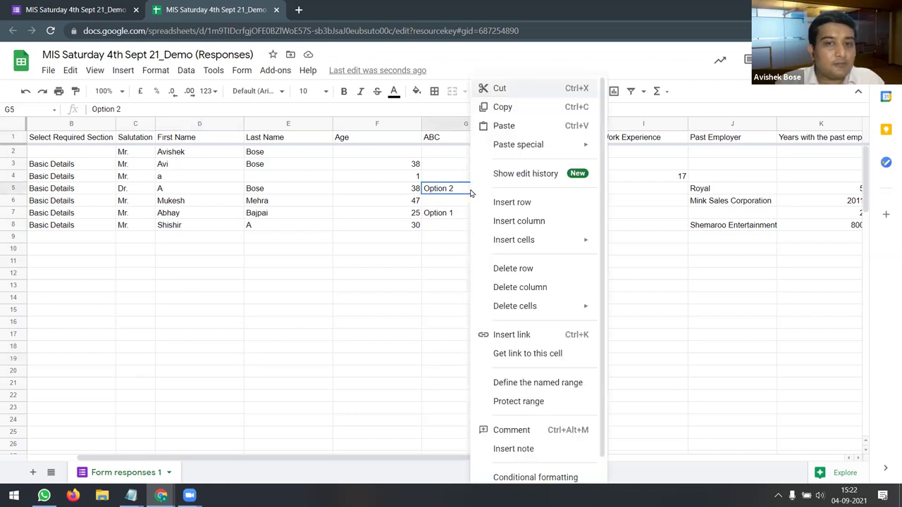
left_click(529, 176)
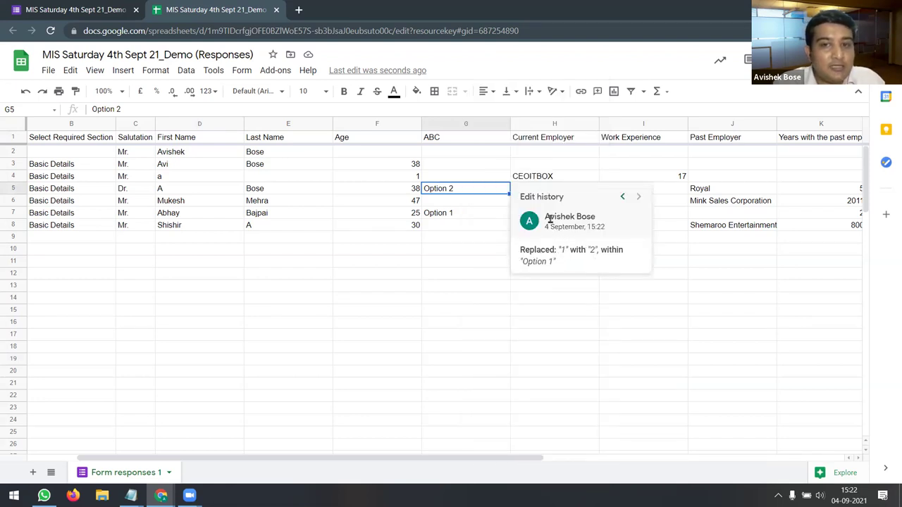
left_click_drag(550, 219, 592, 227)
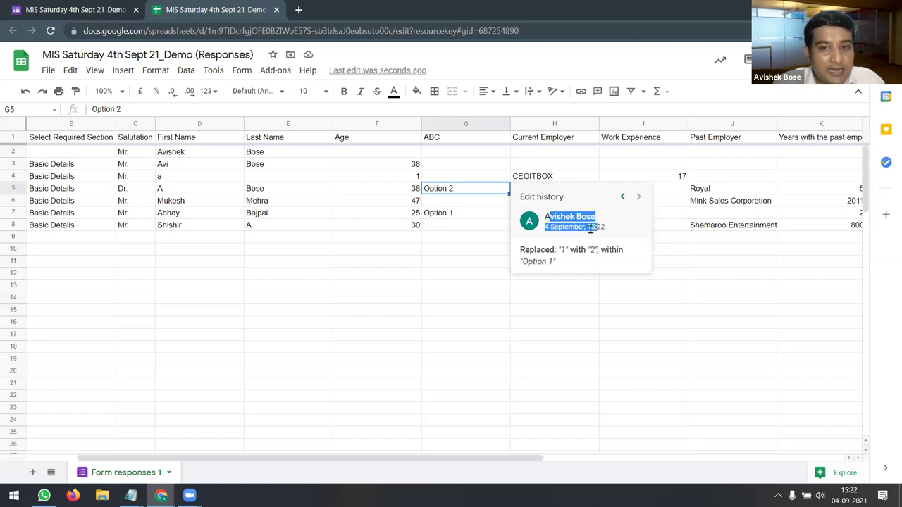
left_click(598, 229)
left_click_drag(537, 250, 607, 251)
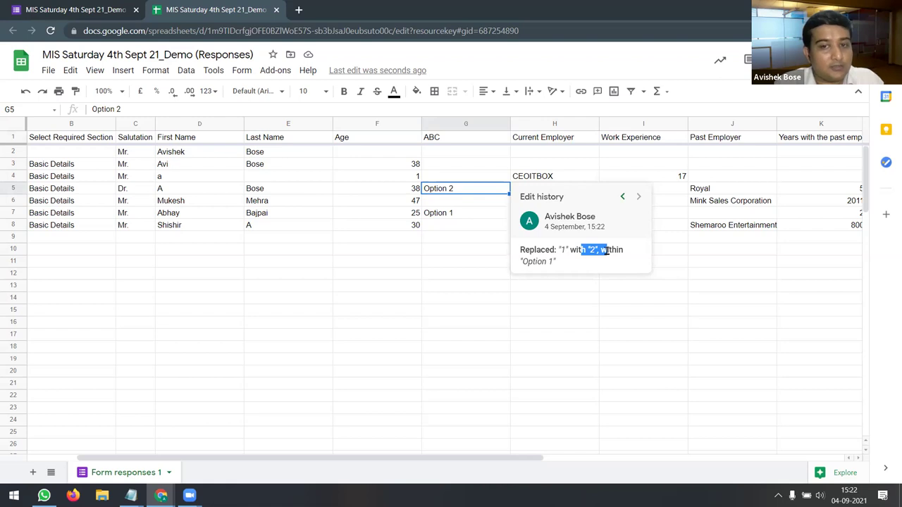
left_click(601, 272)
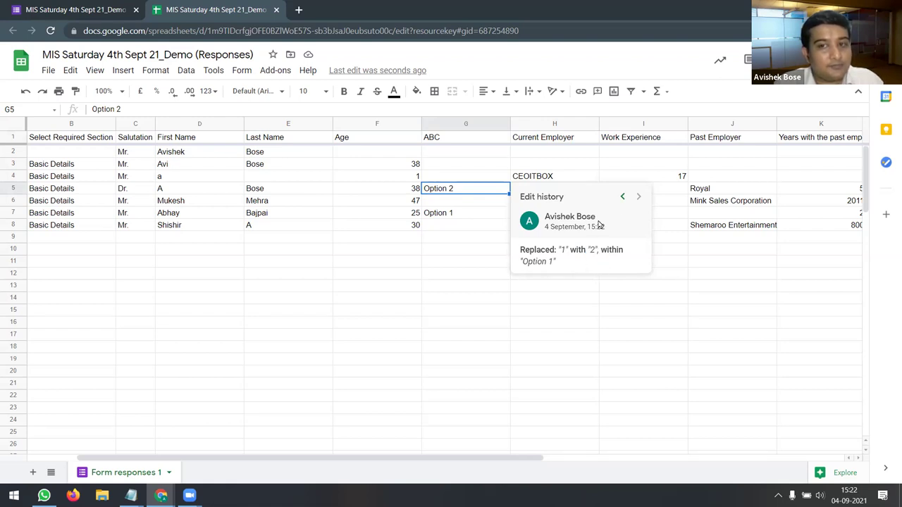
left_click(623, 197)
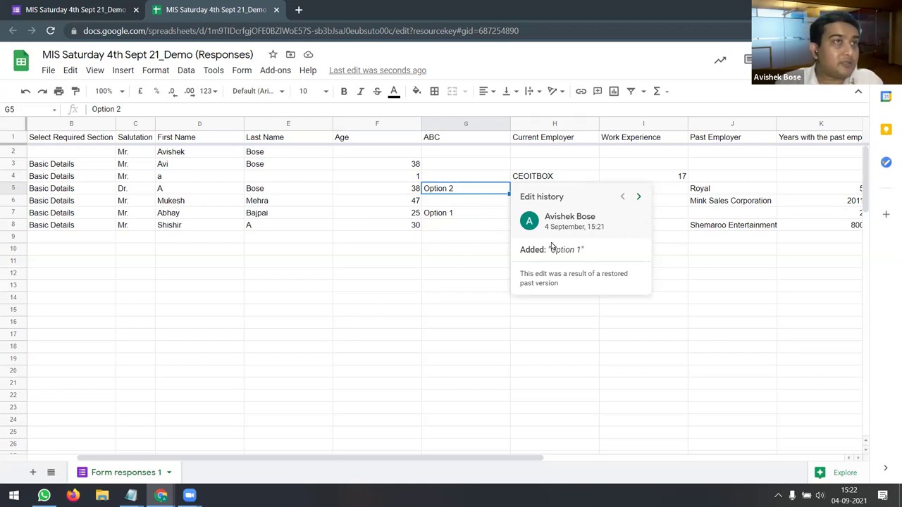
left_click(467, 215)
Step: Delete the ABC column (G) again and go back to the form editor
left_click(446, 125)
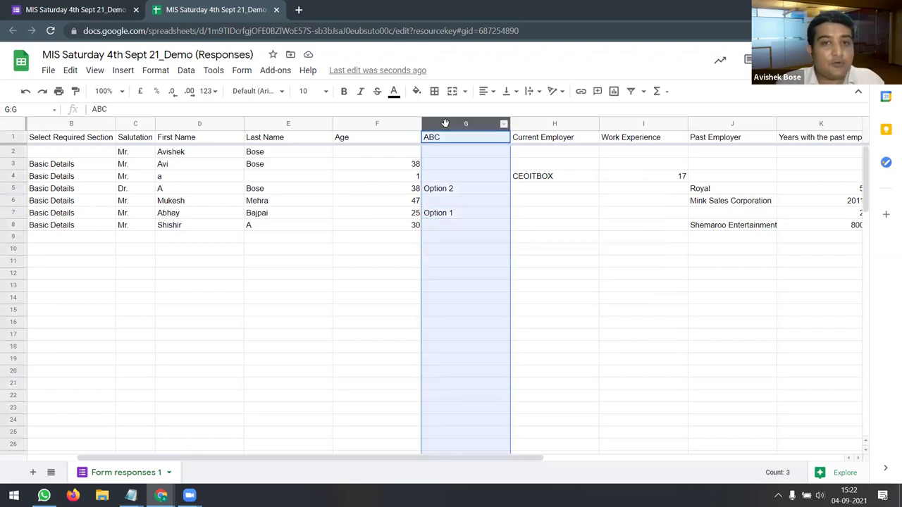
right_click(445, 126)
left_click(493, 211)
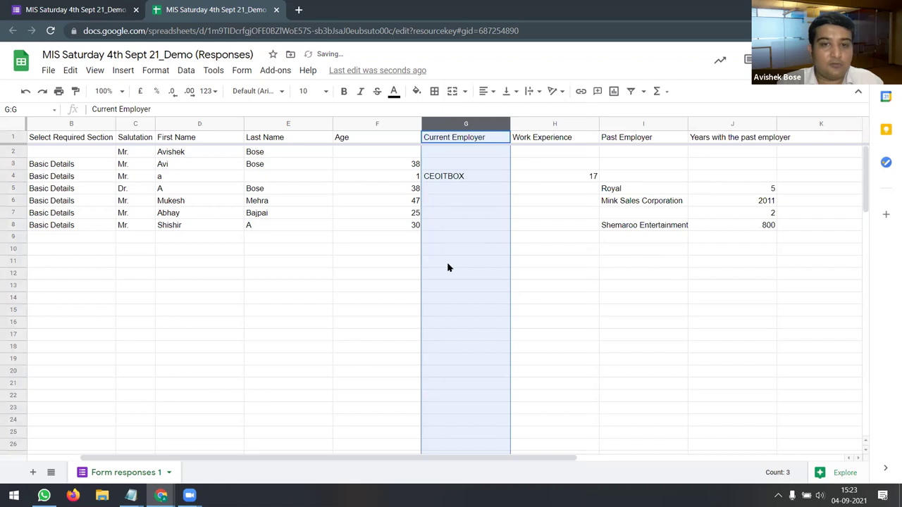
left_click(411, 248)
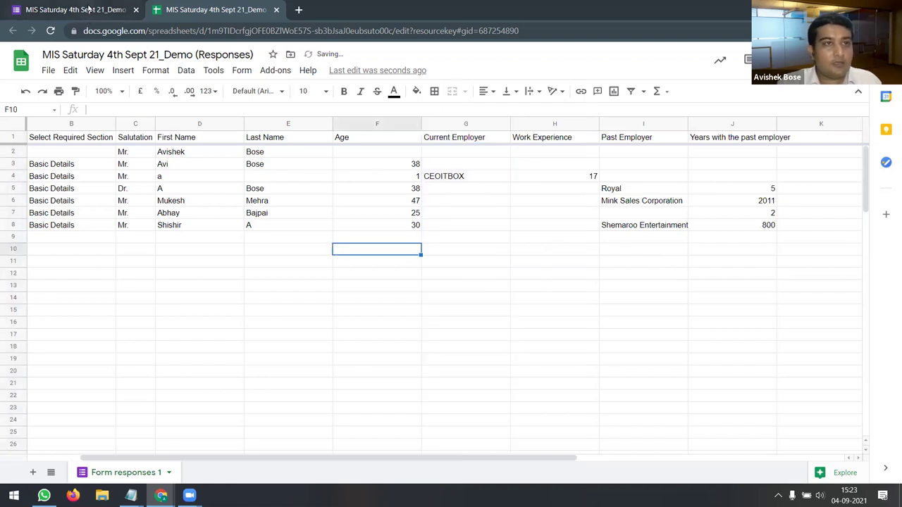
left_click(90, 11)
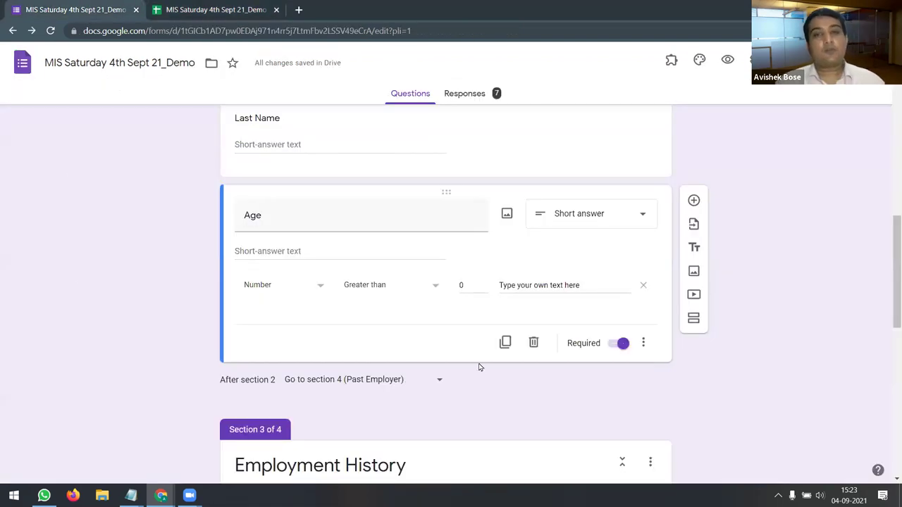
Step: Browse the form's individual responses, then detach the spreadsheet tab into its own window
left_click(472, 96)
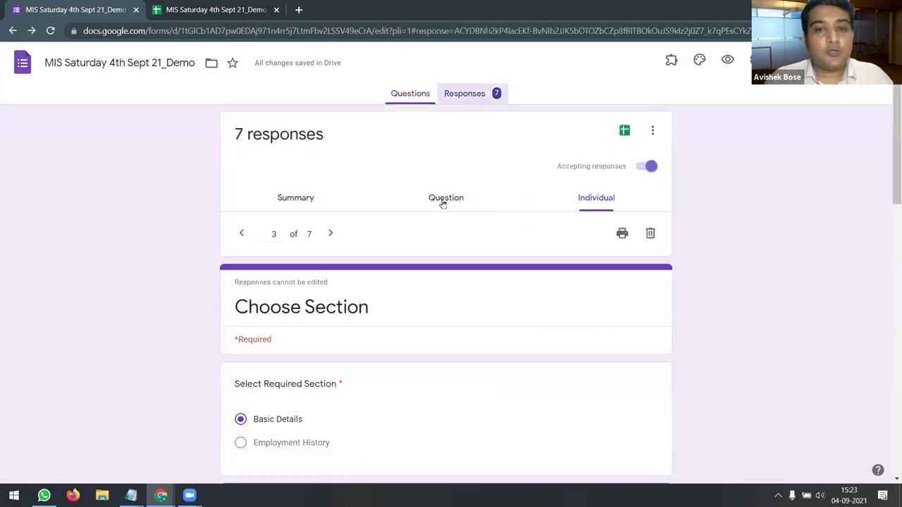
scroll(469, 255, "down", 8)
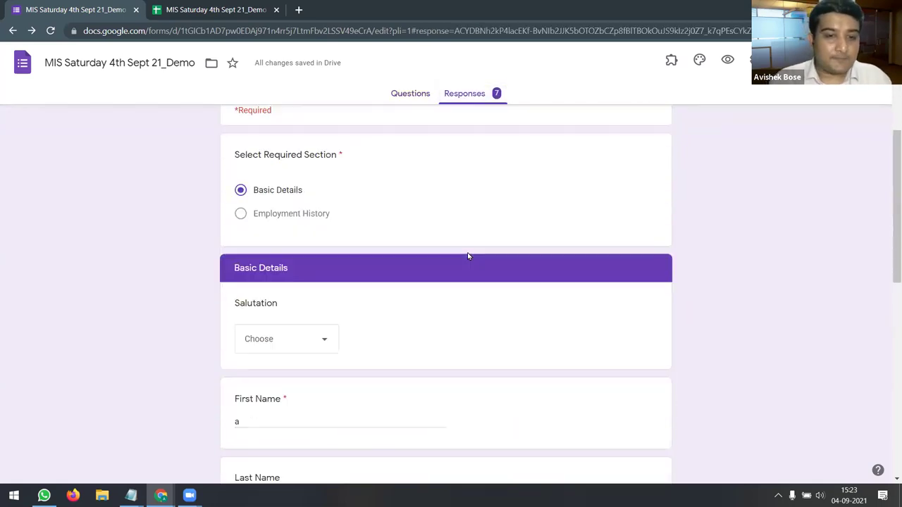
scroll(466, 256, "down", 1)
scroll(465, 257, "up", 10)
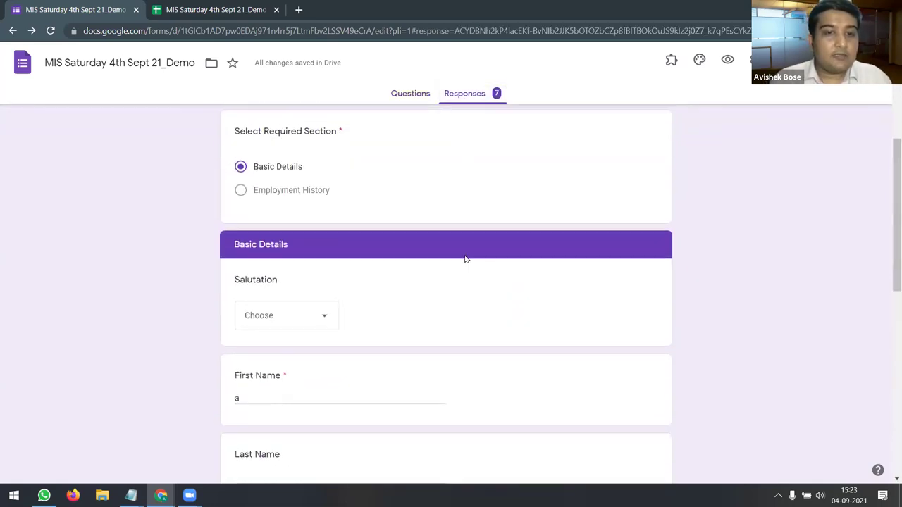
left_click_drag(218, 10, 216, 118)
left_click_drag(68, 7, 219, 16)
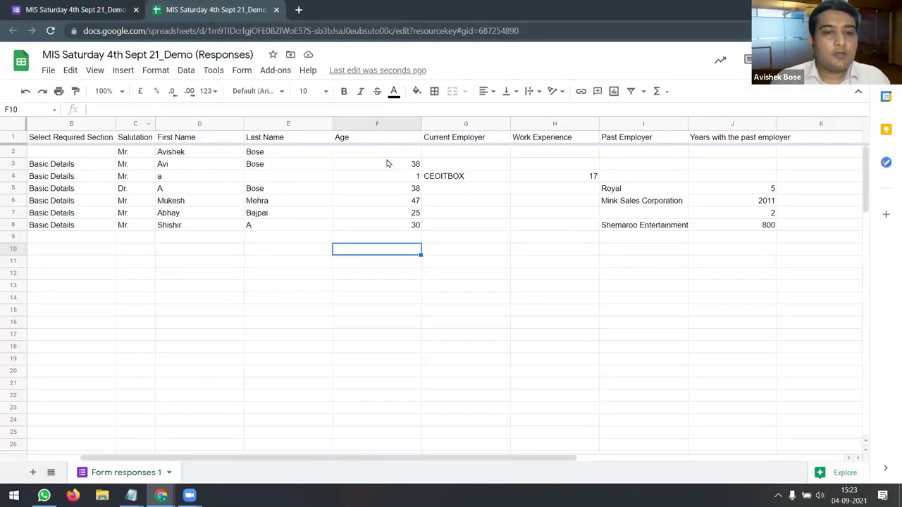
Step: Select the three latest responses (D6:J8), scroll back to column A, and show the Form menu
left_click_drag(186, 204, 775, 229)
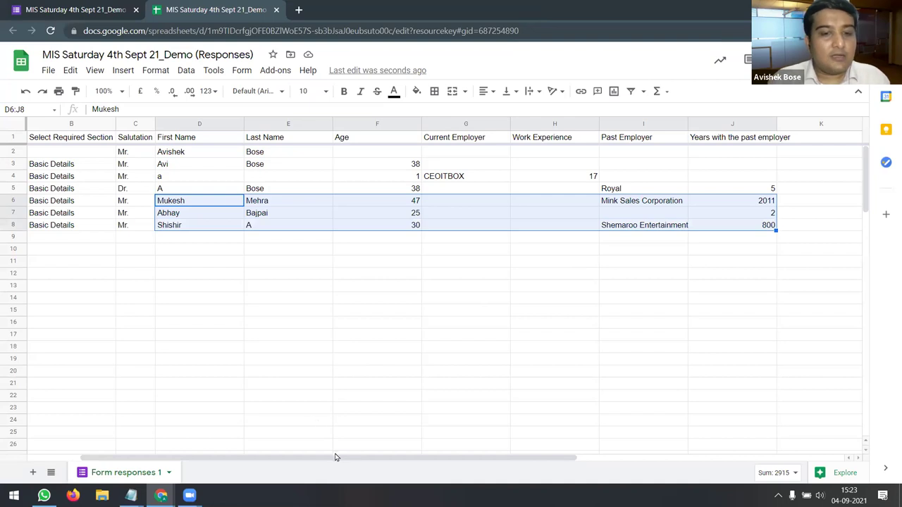
left_click_drag(346, 461, 252, 465)
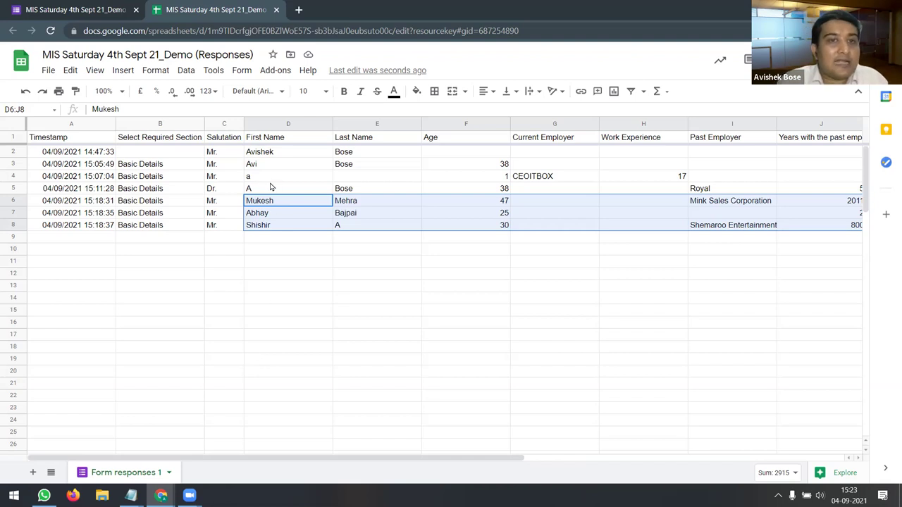
left_click(243, 74)
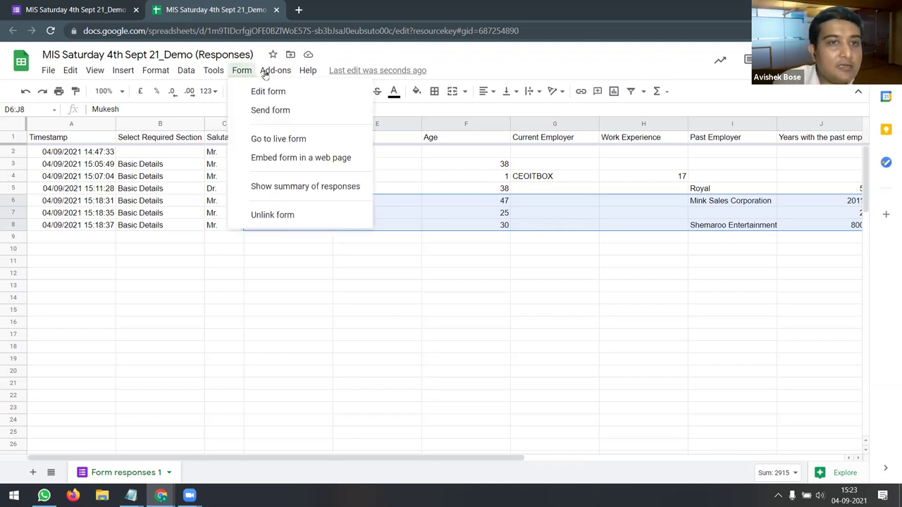
Step: Search the add-on marketplace for 'form mu' and open Form Mule - Email Merge Utility
mouse_move(267, 73)
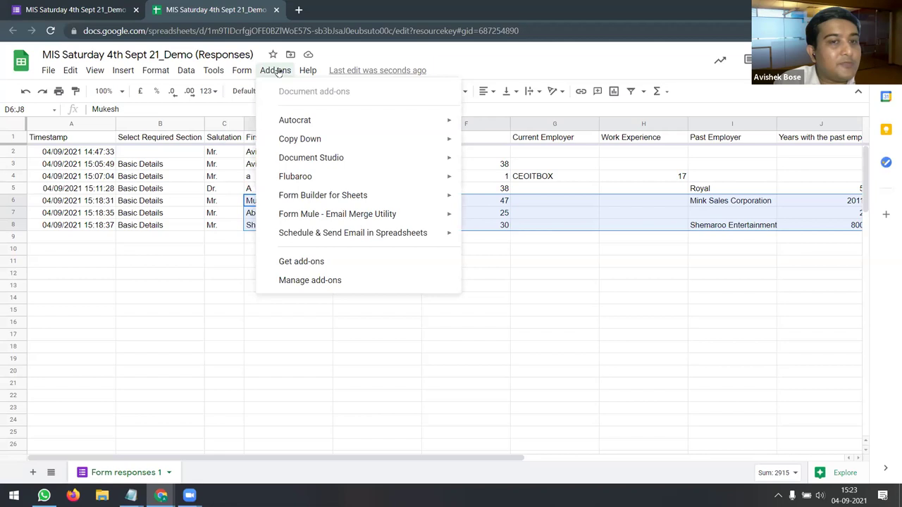
left_click(304, 261)
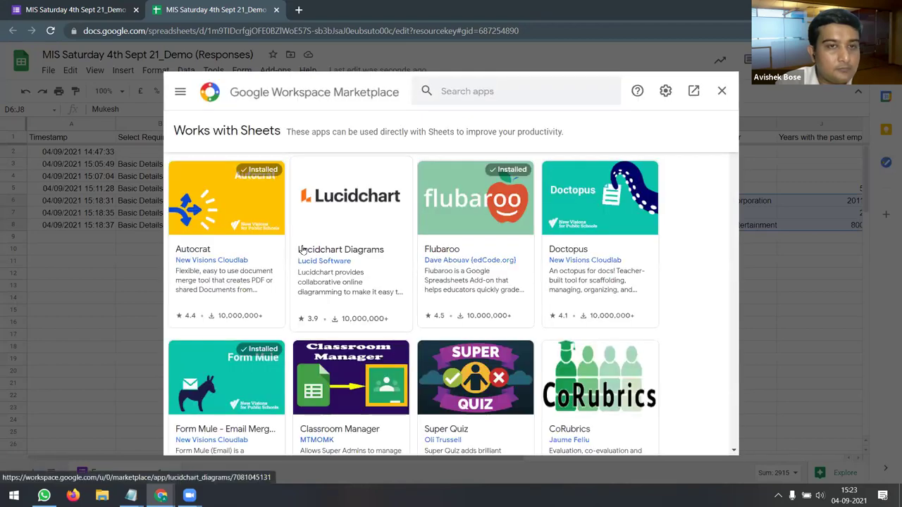
left_click(484, 92)
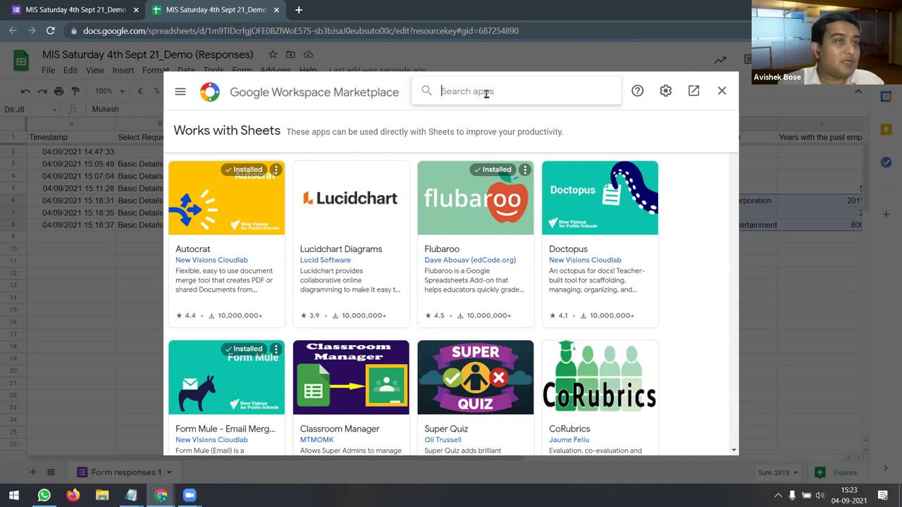
type("f")
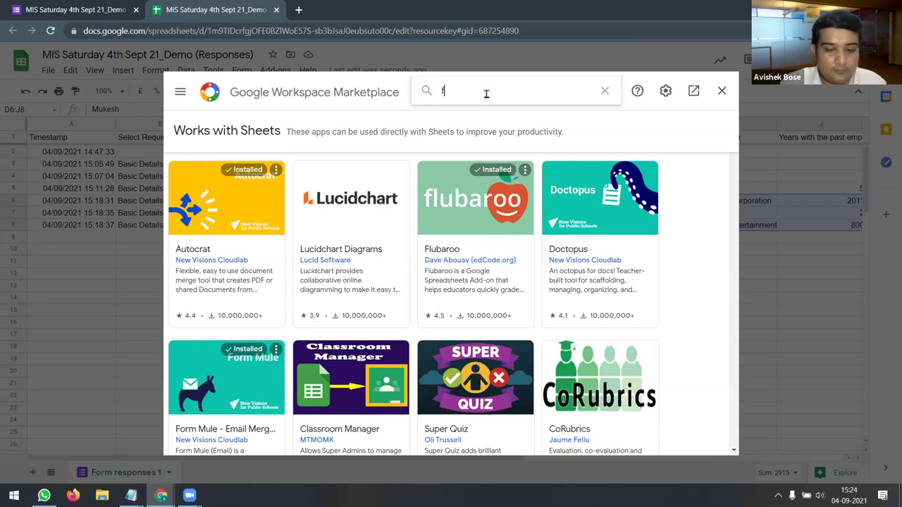
type("ormmu")
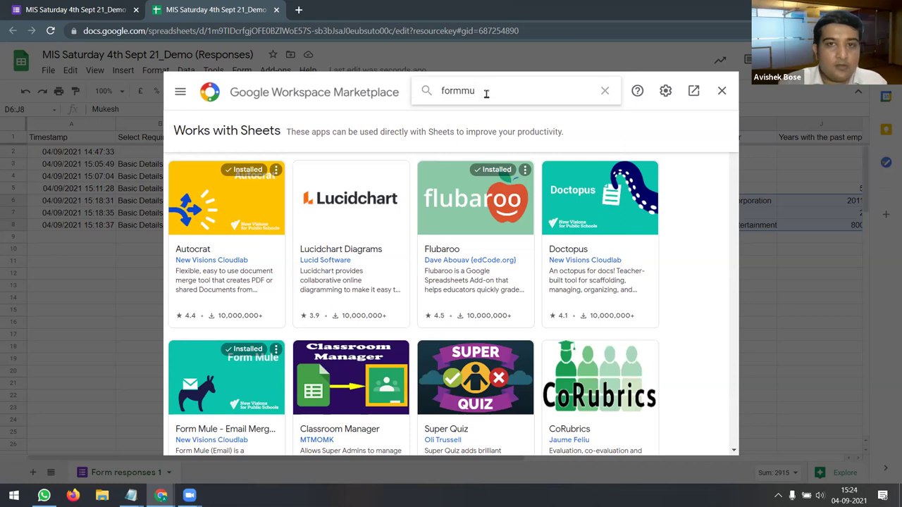
key("BackSpace")
key("BackSpace")
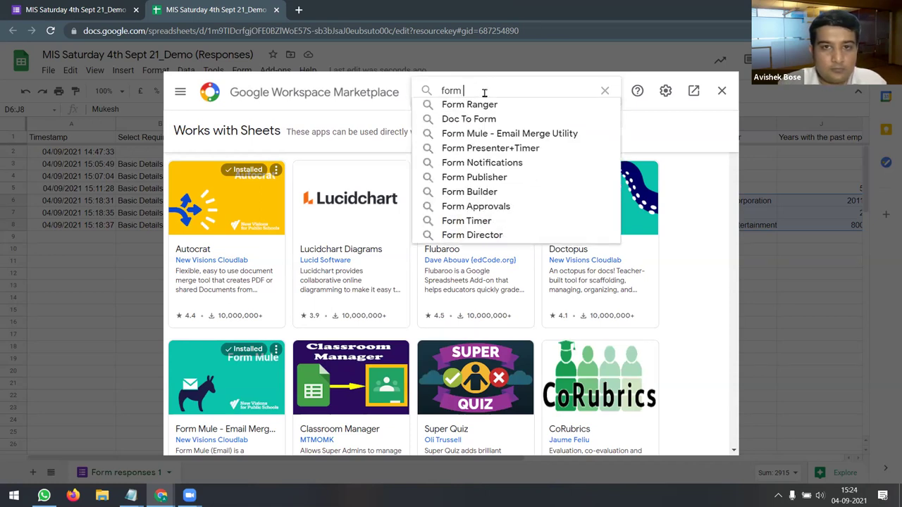
type("mu")
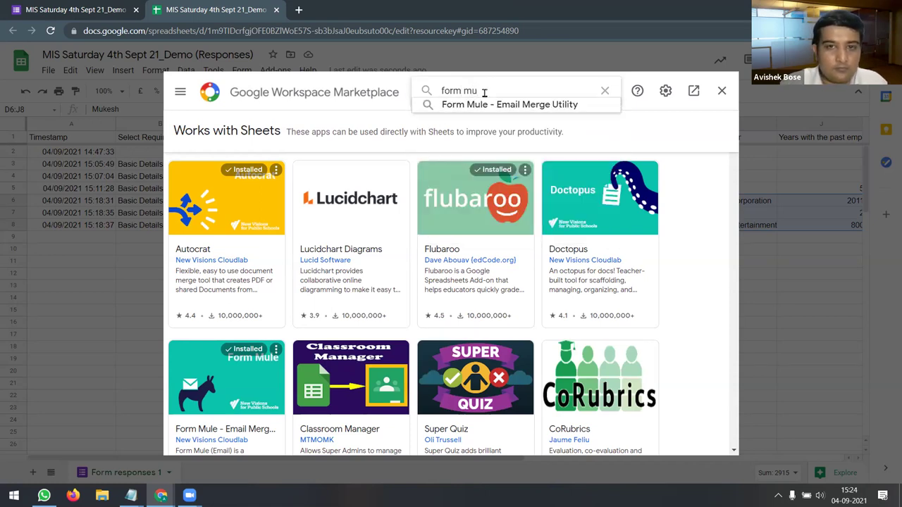
left_click(488, 105)
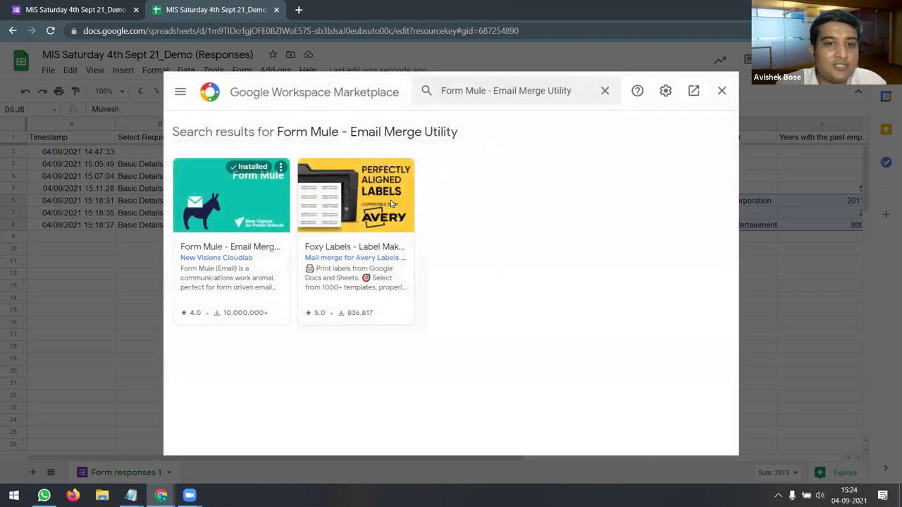
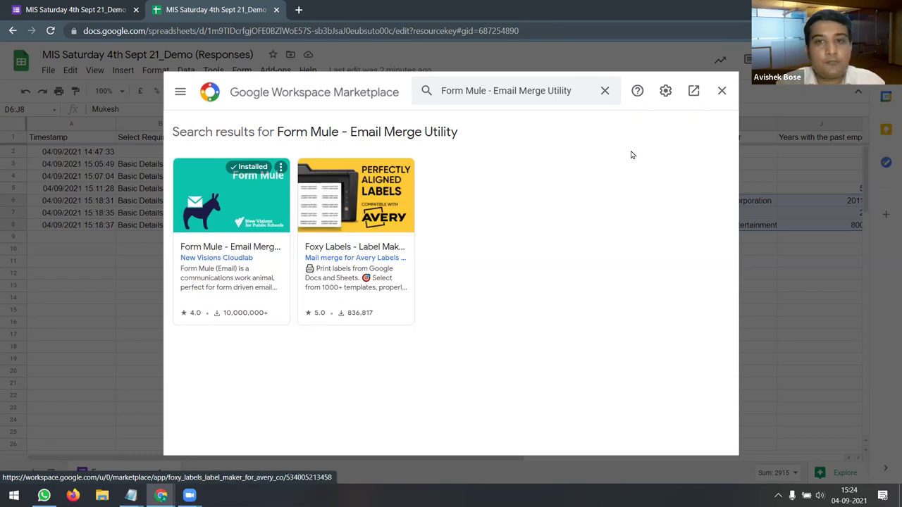
Step: Close the Workspace Marketplace and return to Form responses 1, selecting respondent names in column D
left_click(605, 90)
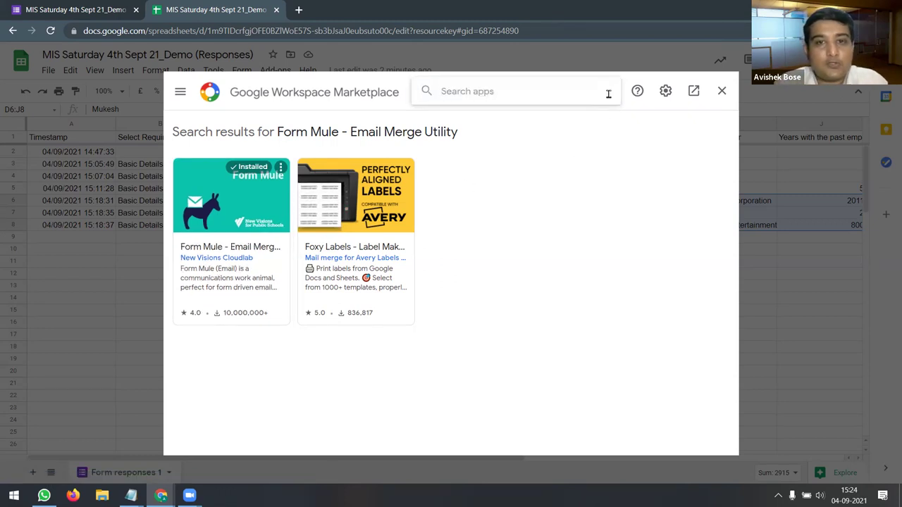
left_click(721, 90)
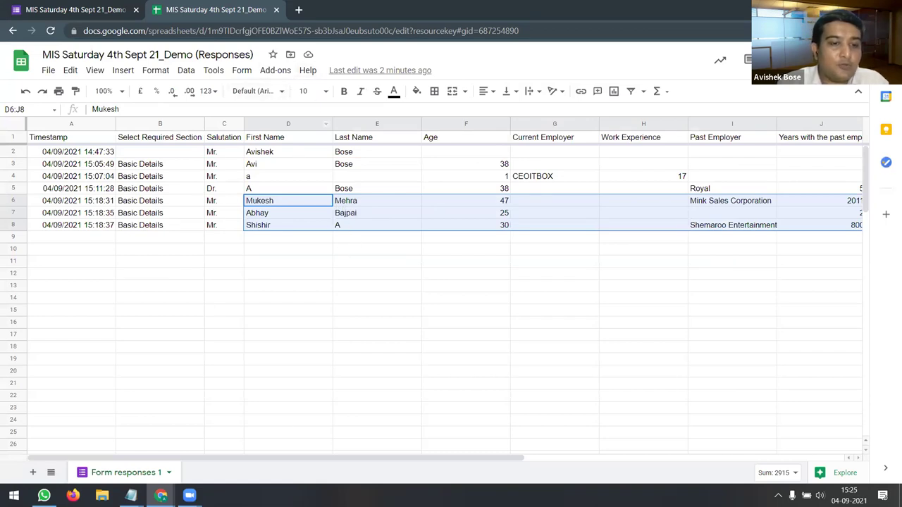
left_click_drag(298, 457, 354, 459)
scroll(354, 459, "left", 2)
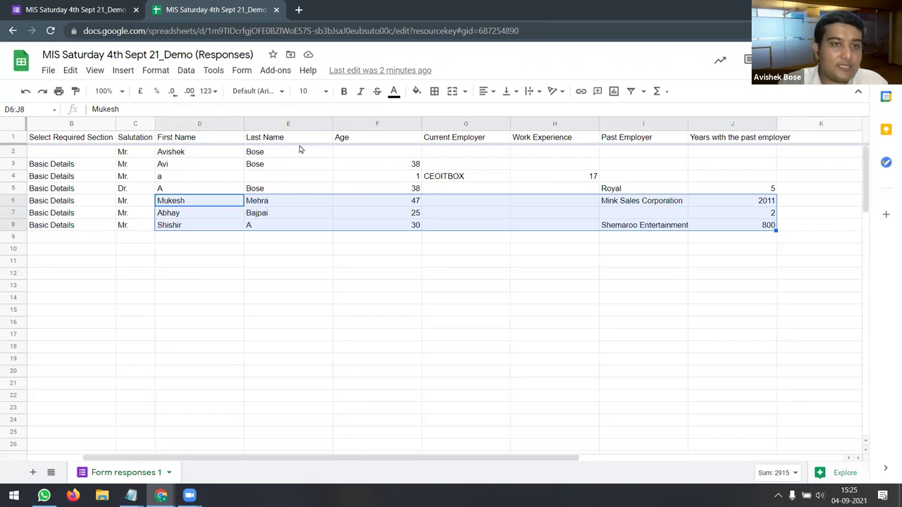
left_click(205, 203)
left_click(207, 225)
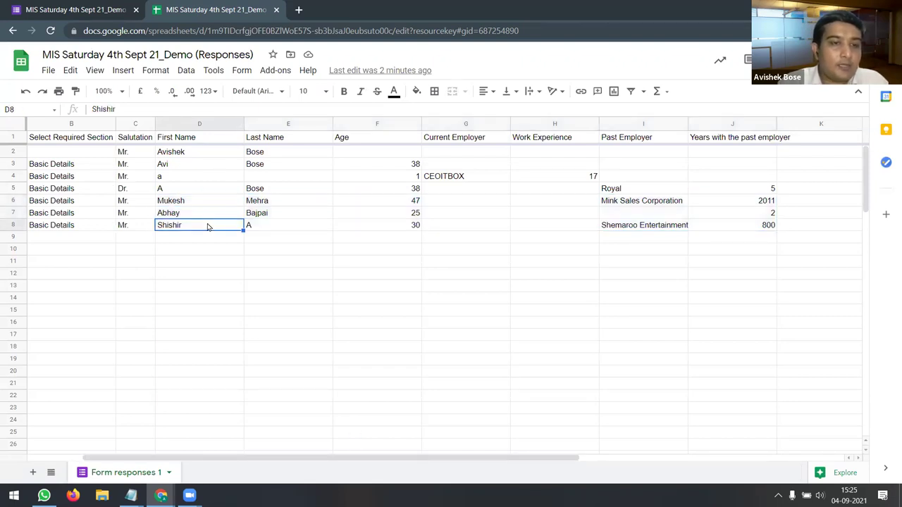
left_click(207, 207)
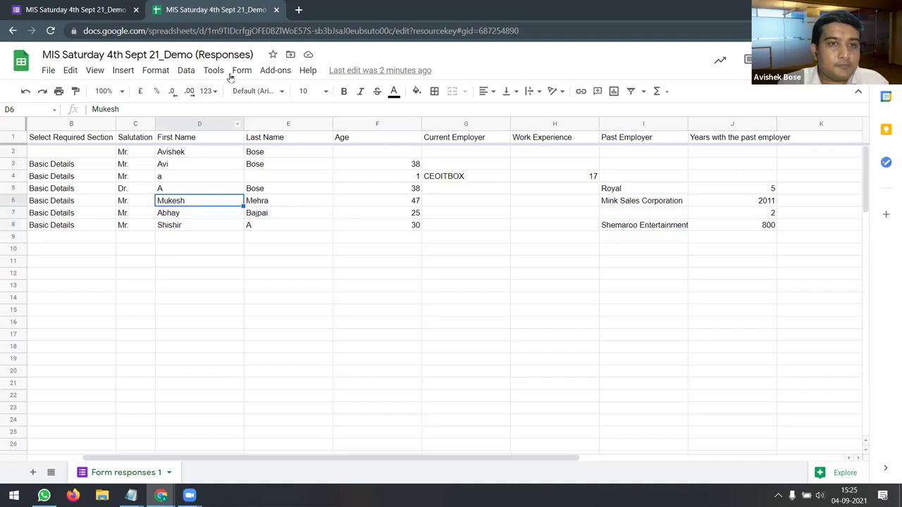
Step: Launch Form Mule - Email Merge Utility from the installed add-ons
left_click(280, 73)
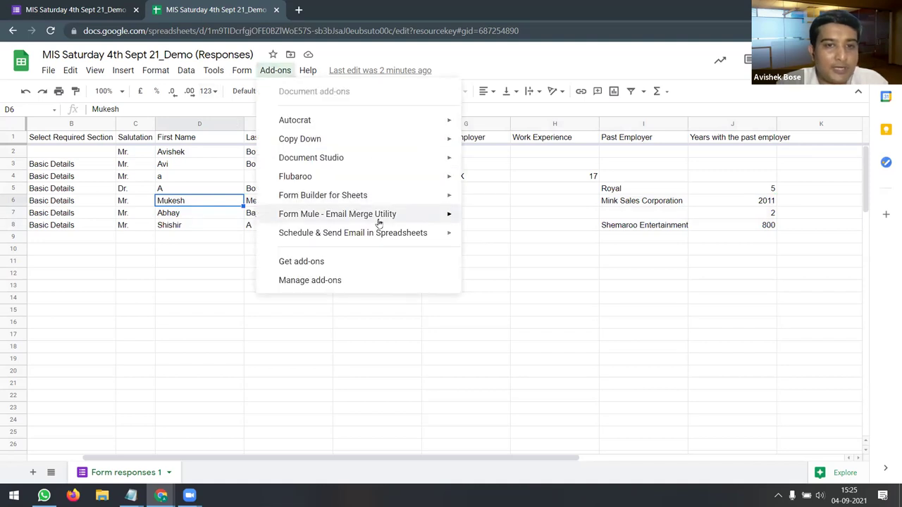
mouse_move(379, 220)
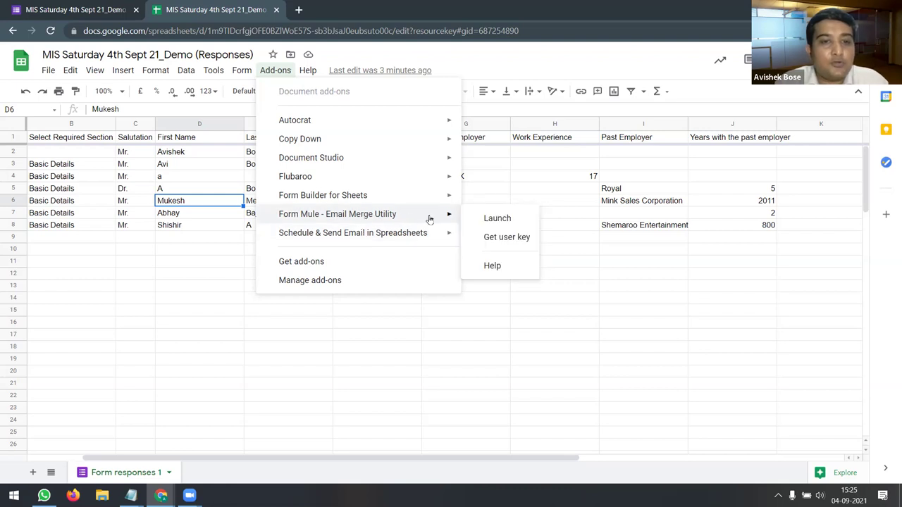
left_click(482, 220)
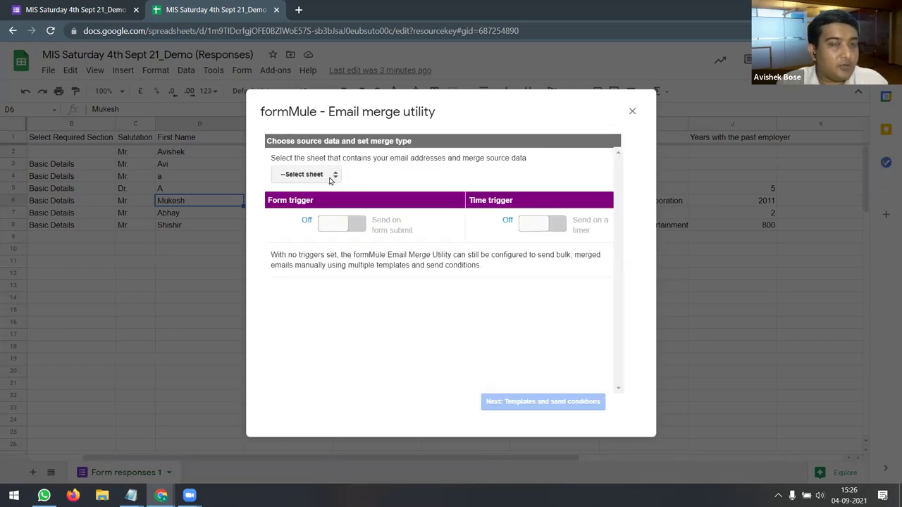
Step: Use Form responses 1 as the source, enable the form-submit trigger, and continue to templates
left_click(331, 180)
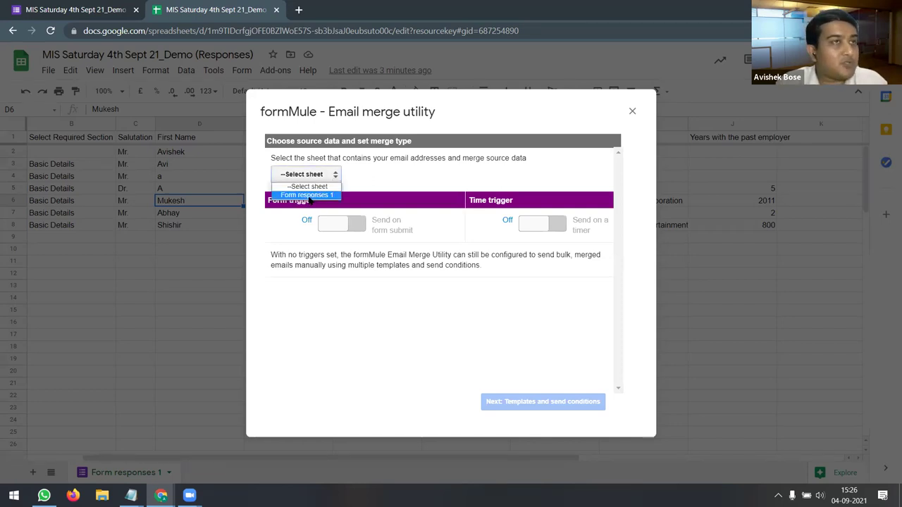
left_click(310, 196)
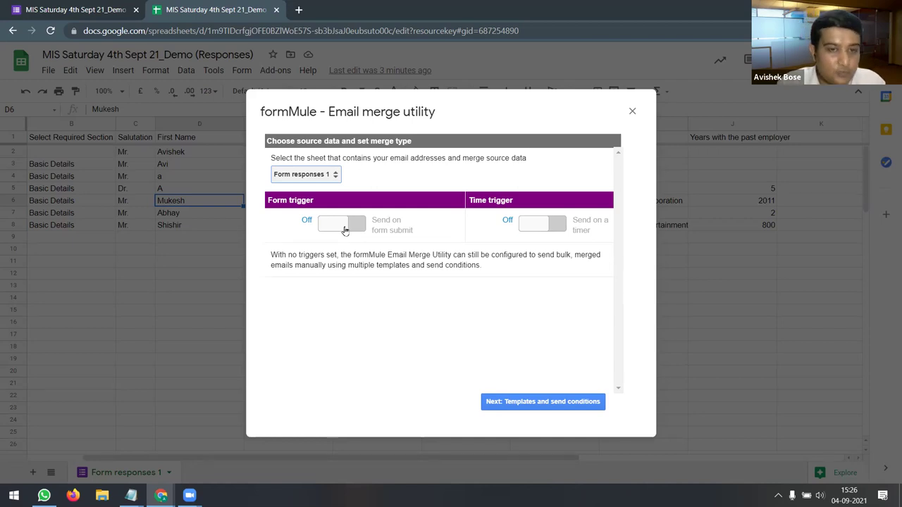
left_click(344, 230)
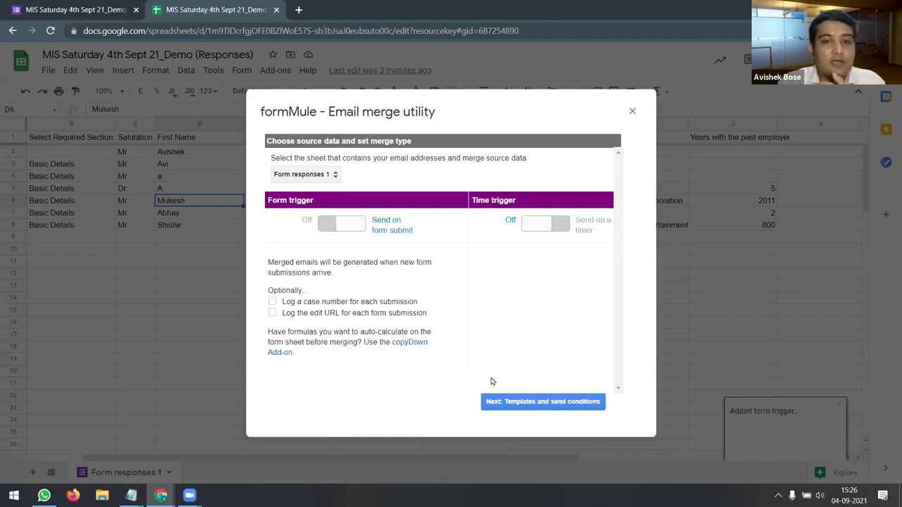
left_click(524, 402)
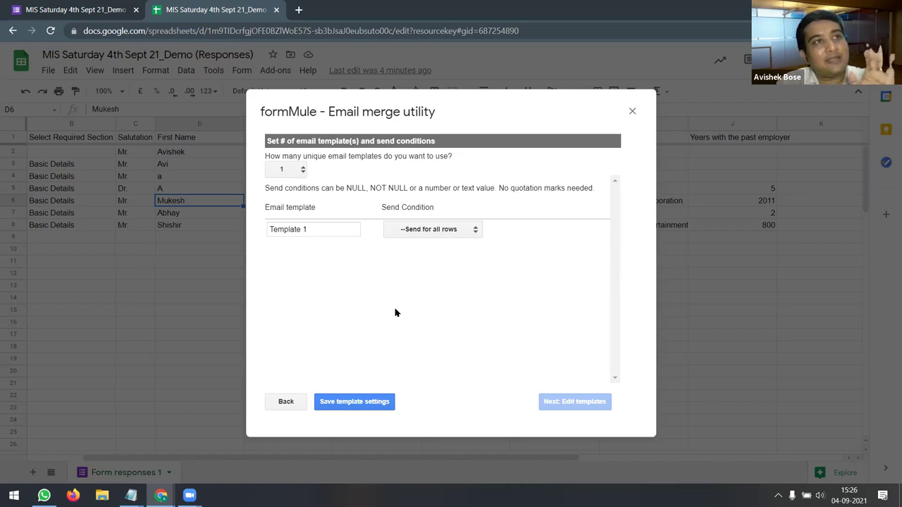
Step: Rename Template 1 to 'Notify Me' and send only when First Name is NOT NULL
left_click_drag(312, 230, 249, 237)
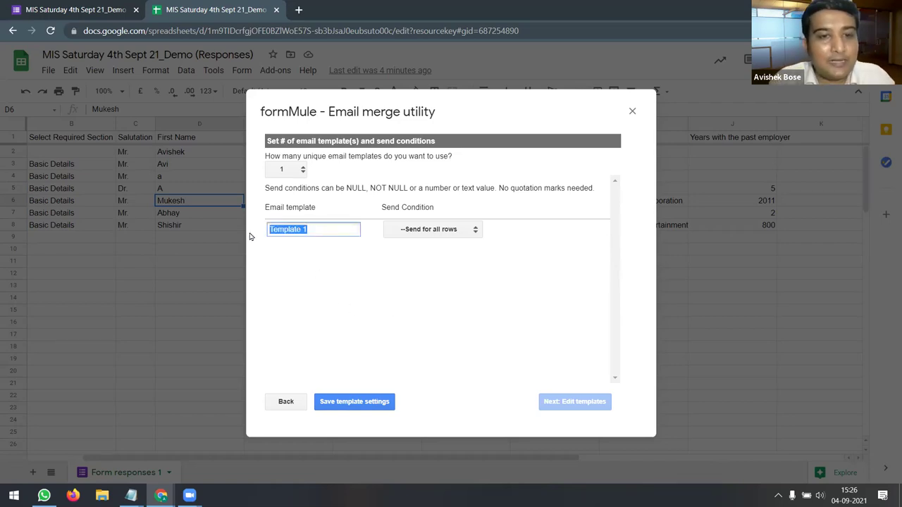
type("Not")
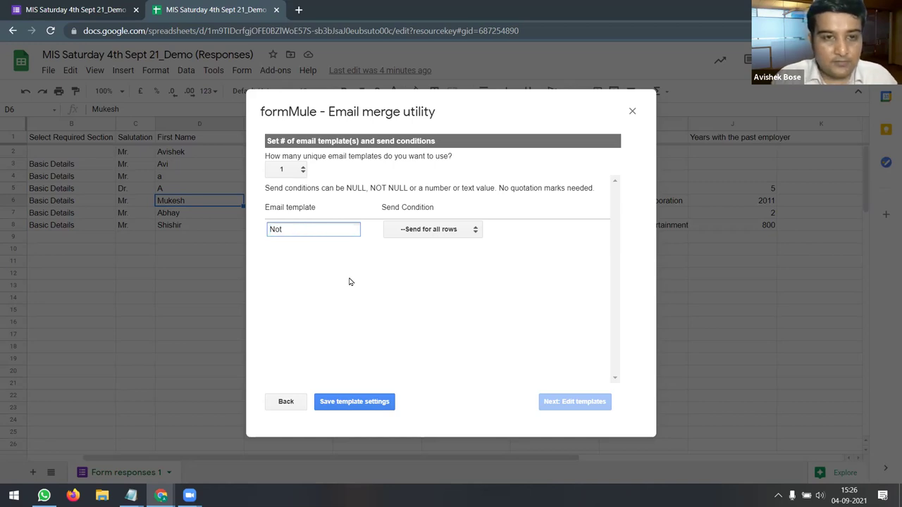
type("ify Me")
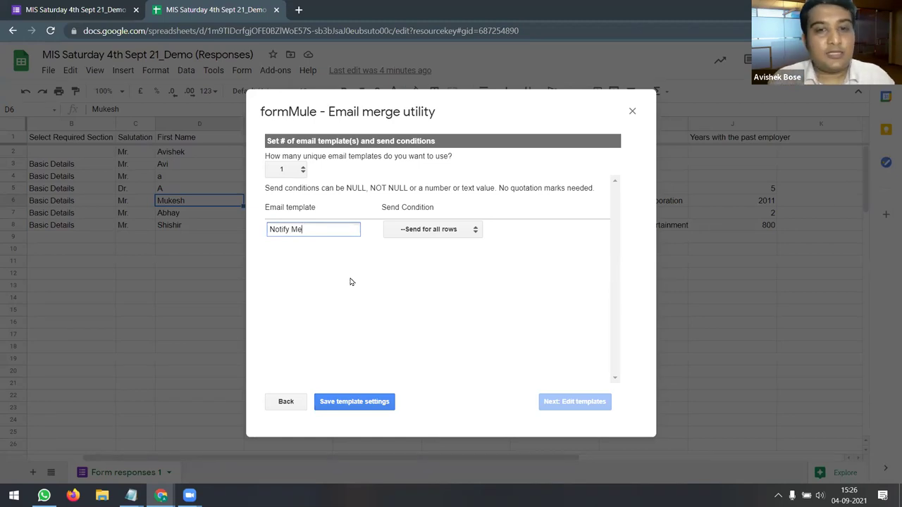
left_click(476, 233)
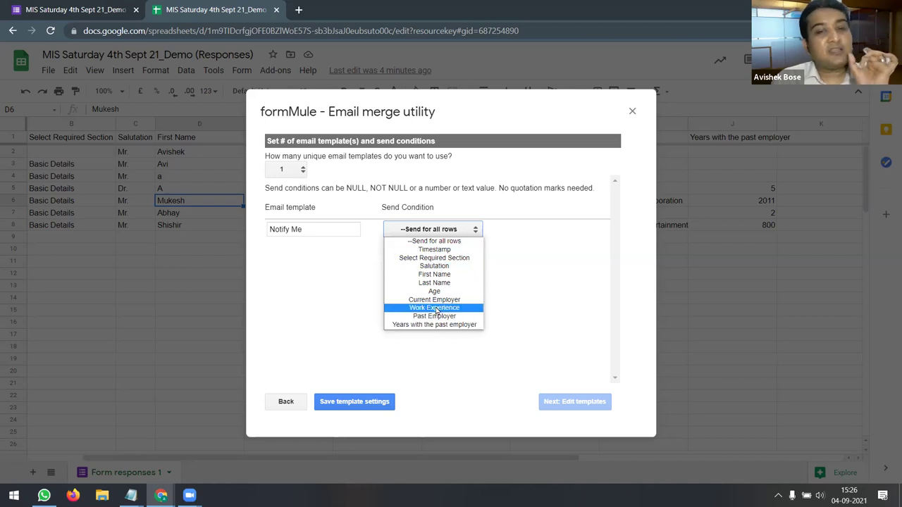
left_click(448, 275)
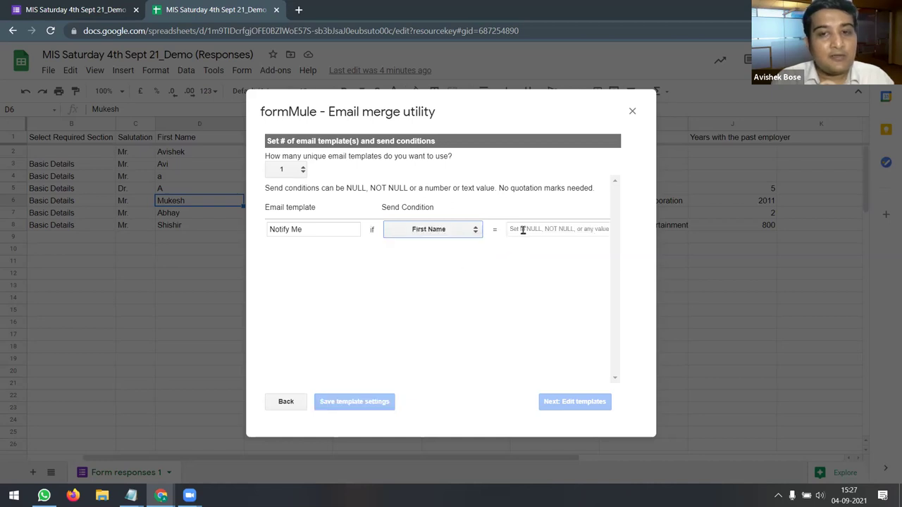
left_click(521, 230)
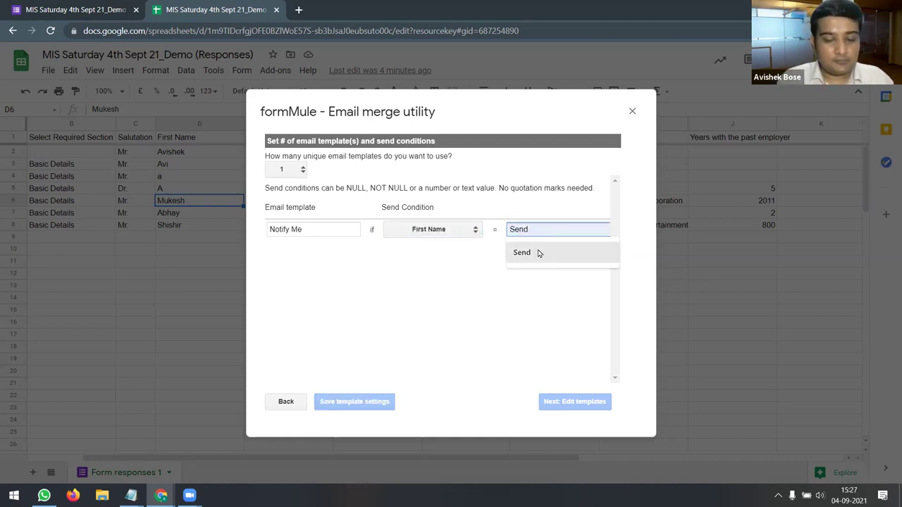
type("NOT NULL")
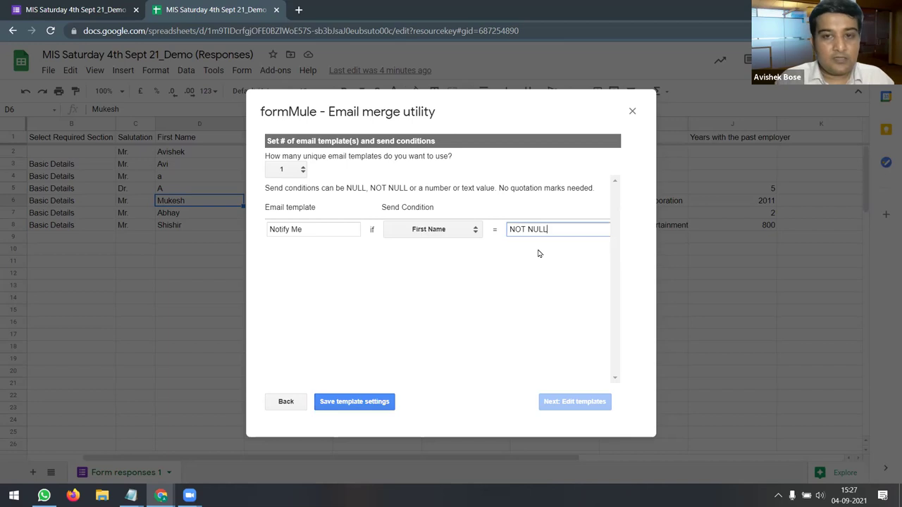
left_click(443, 335)
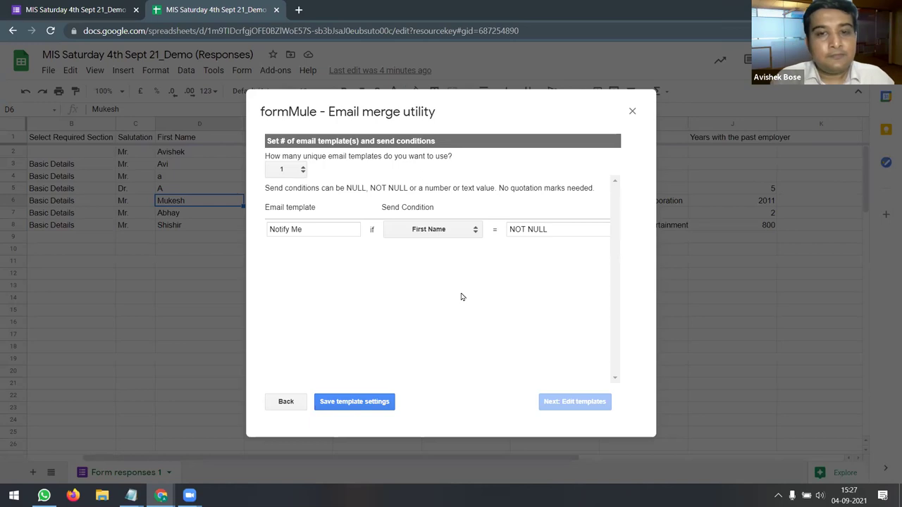
left_click(473, 232)
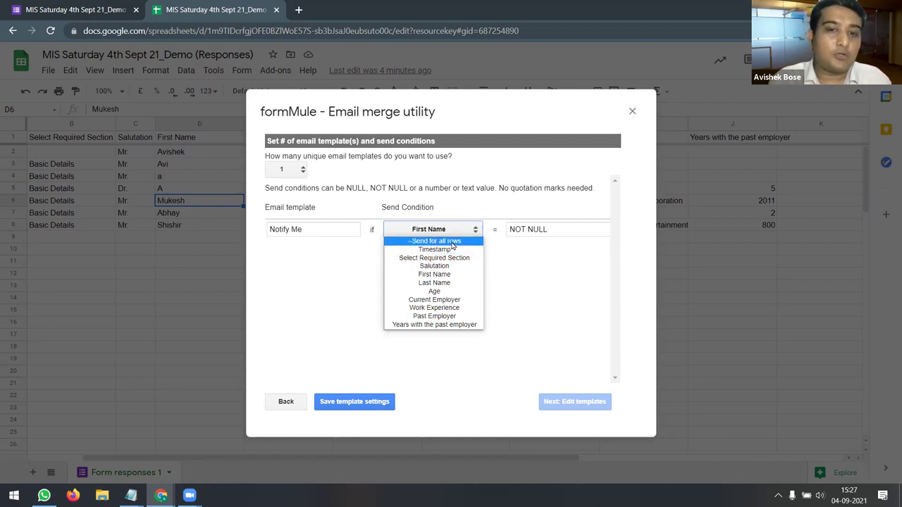
Step: Try a 'Years with the past employer' >1 condition, then revert to '--Send for all rows'
left_click(453, 244)
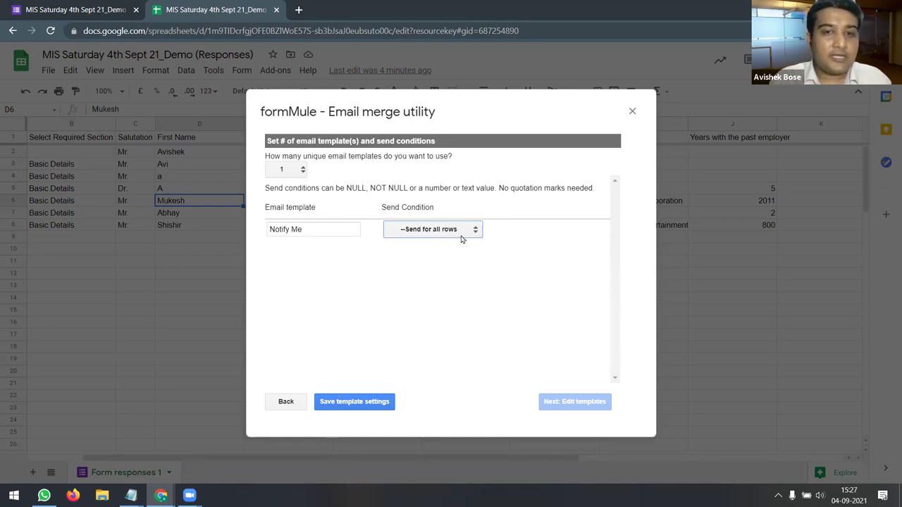
left_click(472, 232)
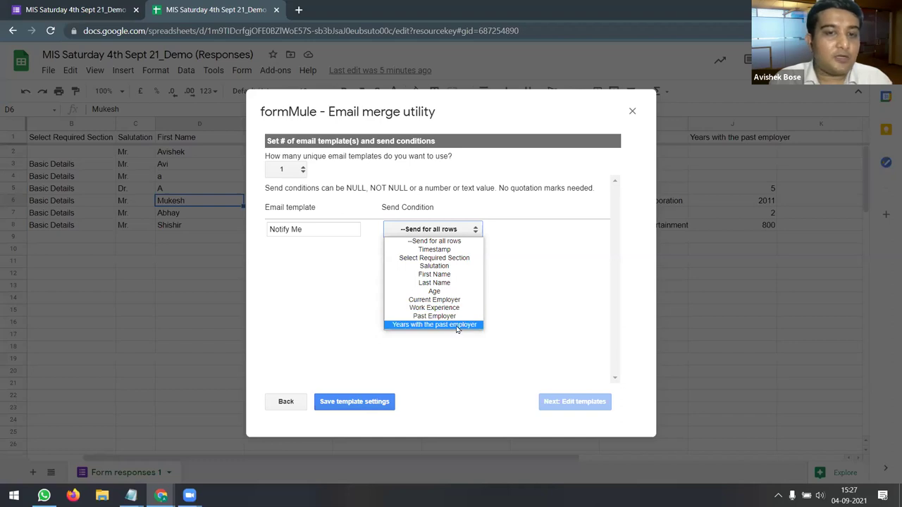
left_click(452, 326)
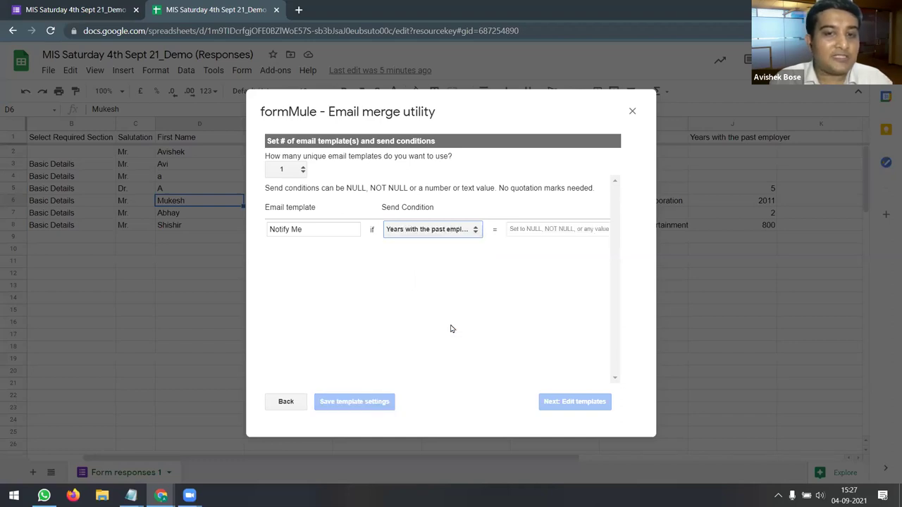
left_click(518, 229)
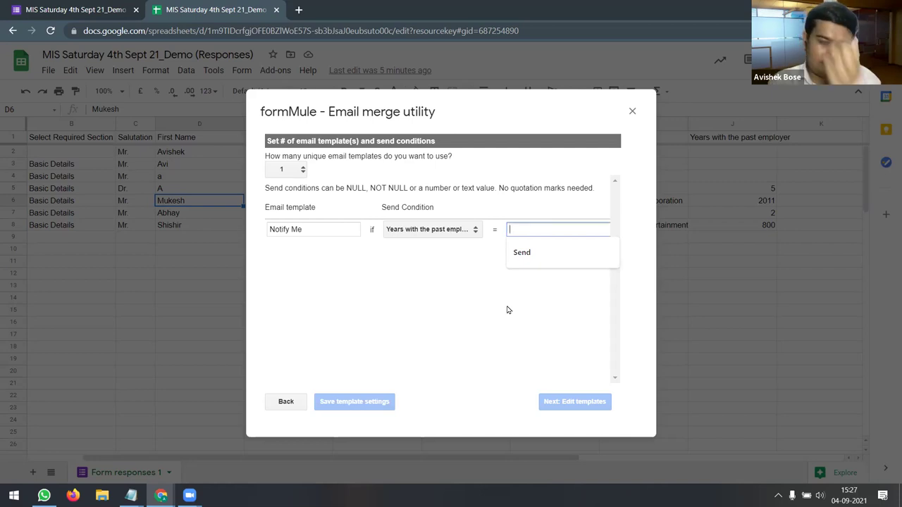
type(">1")
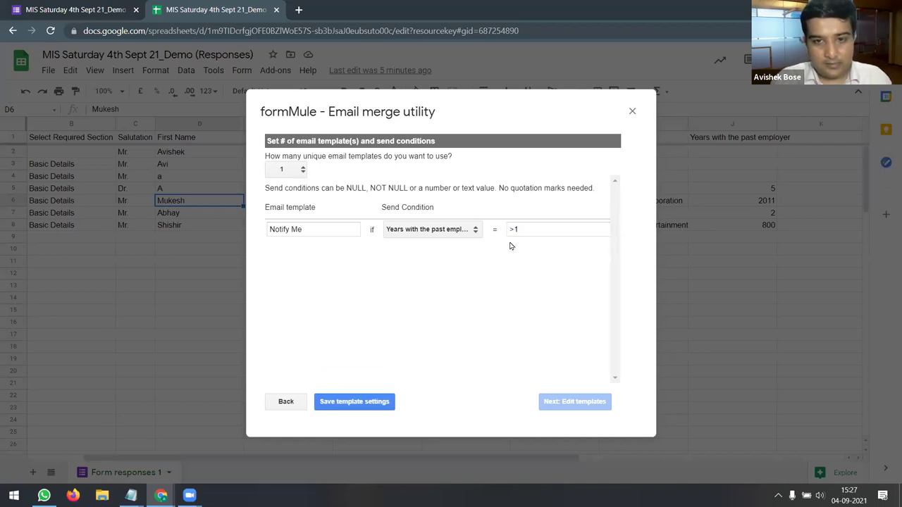
left_click_drag(530, 231, 507, 234)
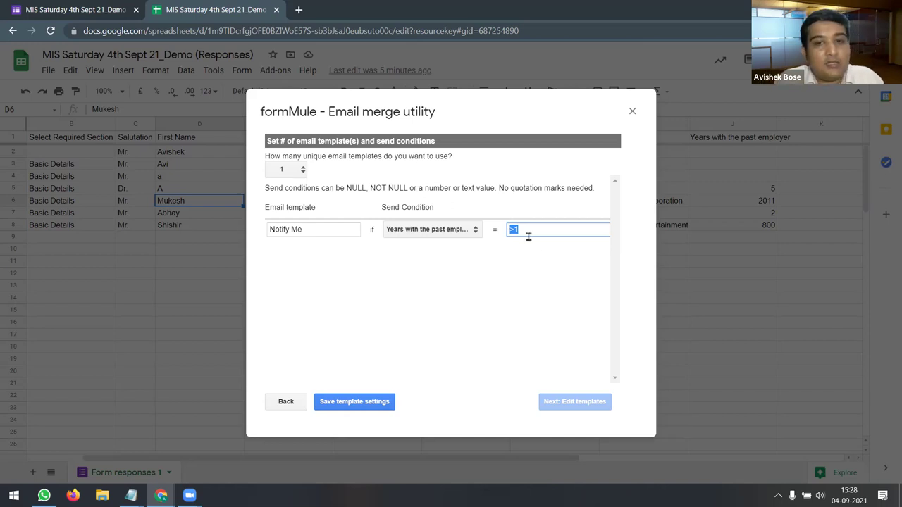
left_click(473, 235)
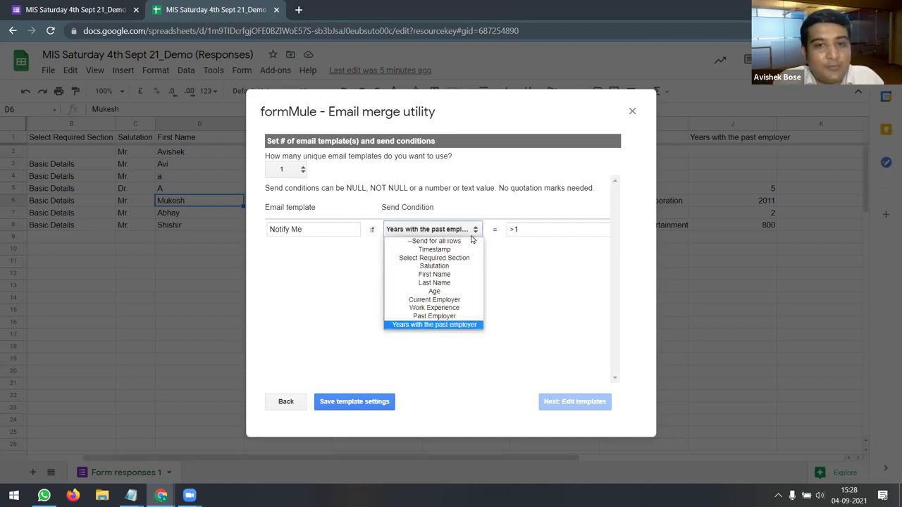
left_click(461, 242)
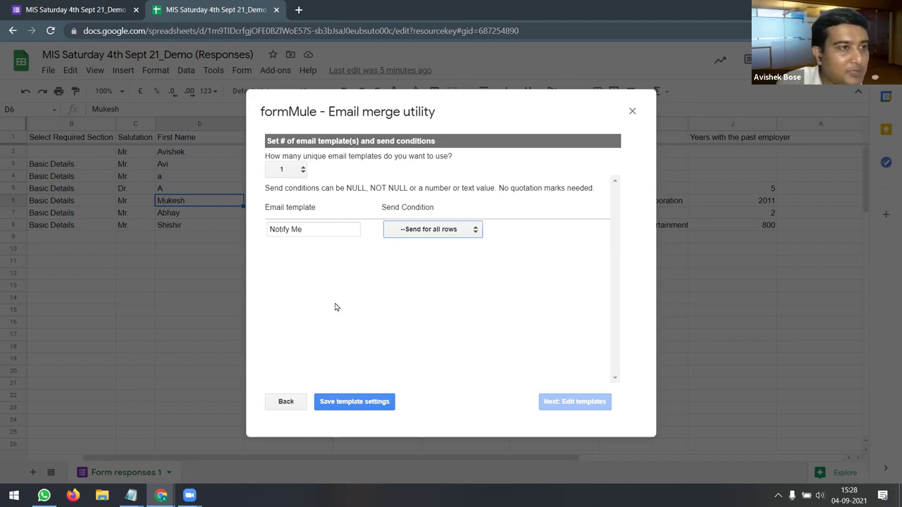
Step: Reconfirm Form responses 1 as the source sheet and return to the templates step
left_click(290, 401)
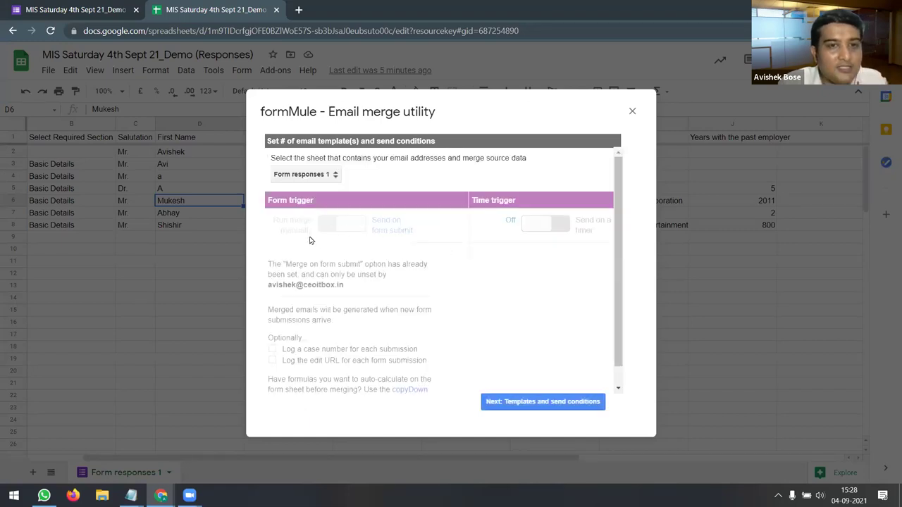
left_click(334, 177)
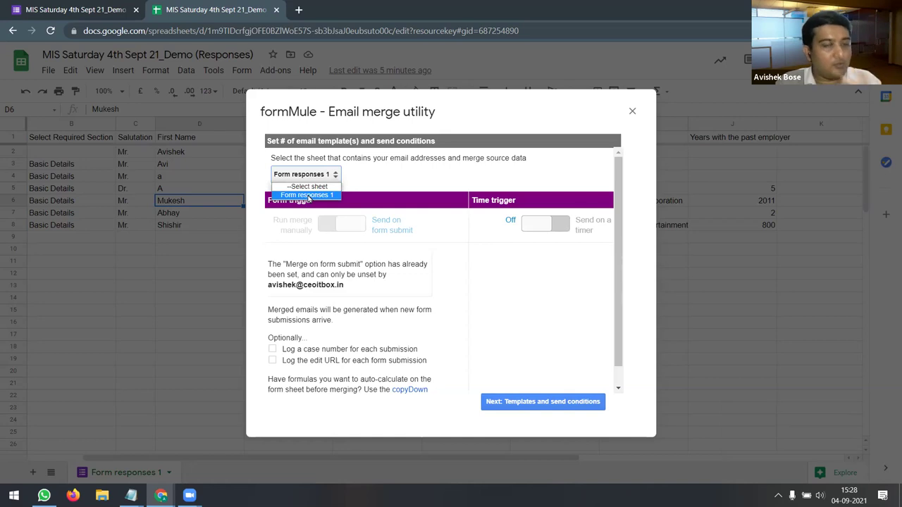
left_click(308, 195)
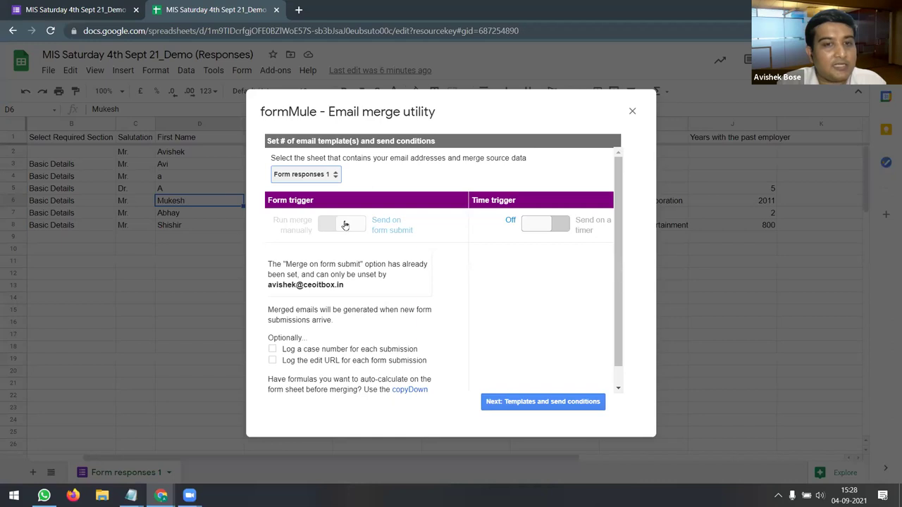
left_click(548, 405)
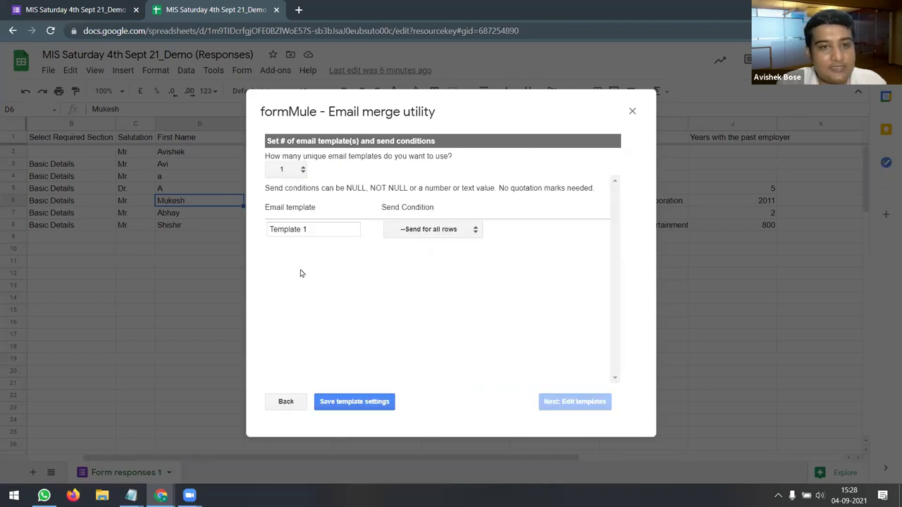
Step: Rename the template to 'Notify' plus the recipient's name and save the template settings
left_click_drag(315, 230, 252, 235)
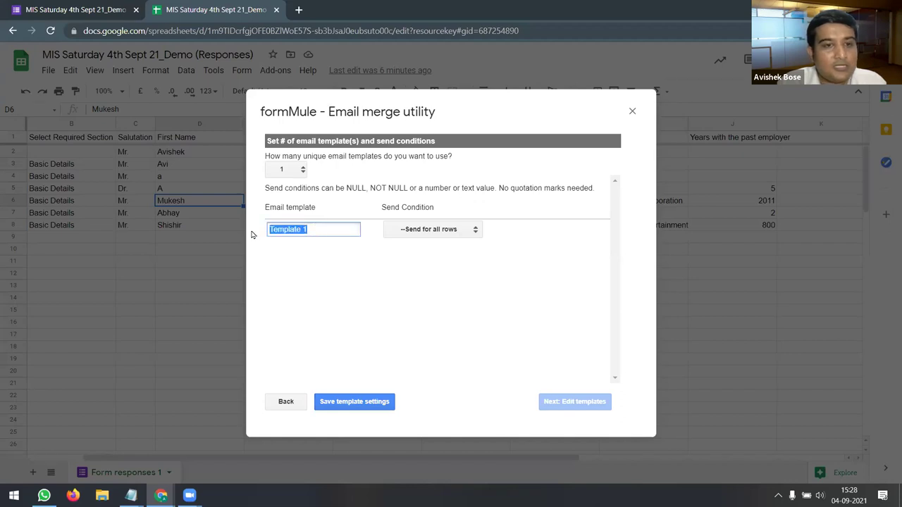
type("N")
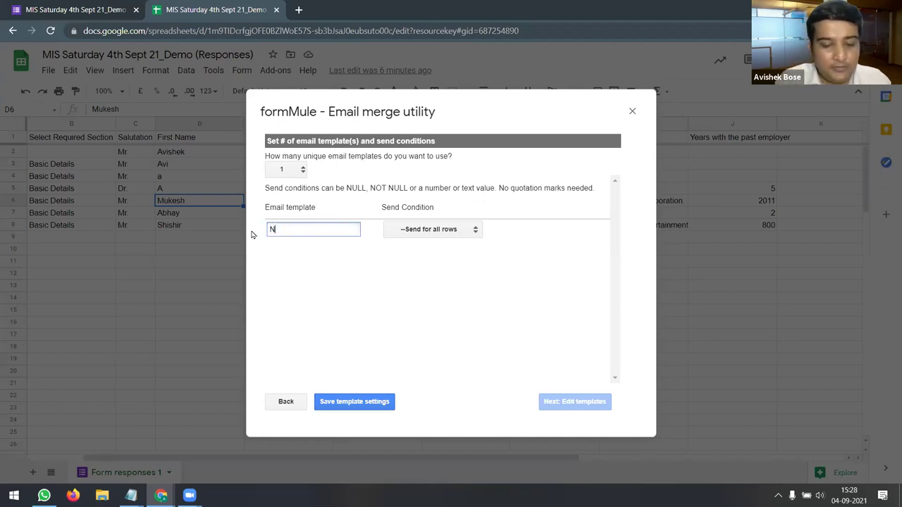
type("otify Me")
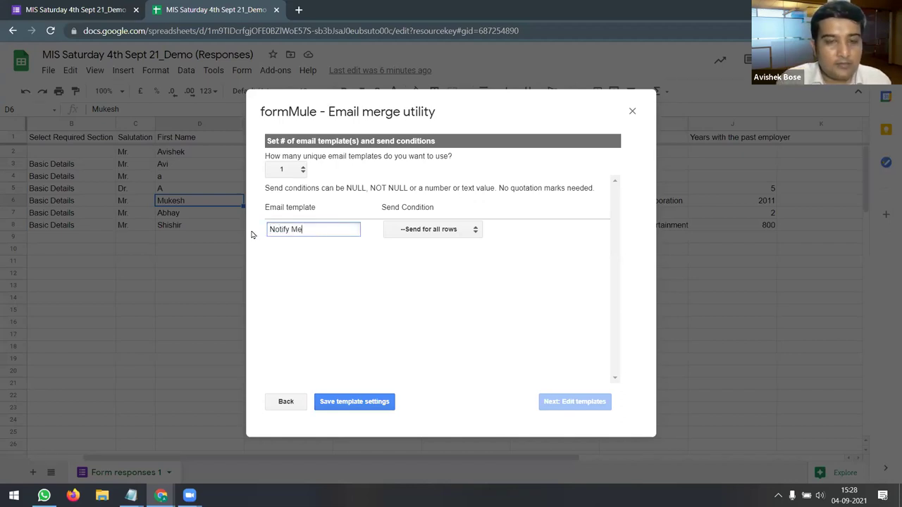
key("BackSpace")
key("BackSpace")
key("BackSpace")
type("Avishek")
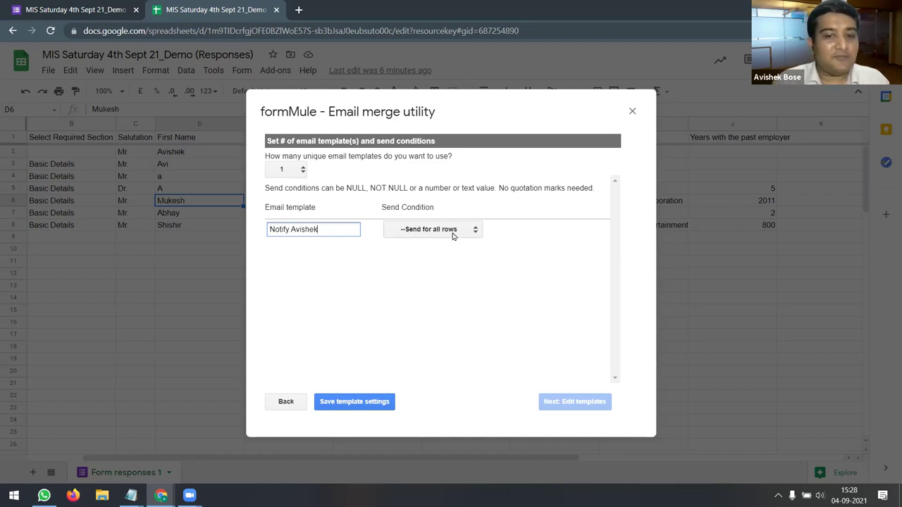
left_click(365, 406)
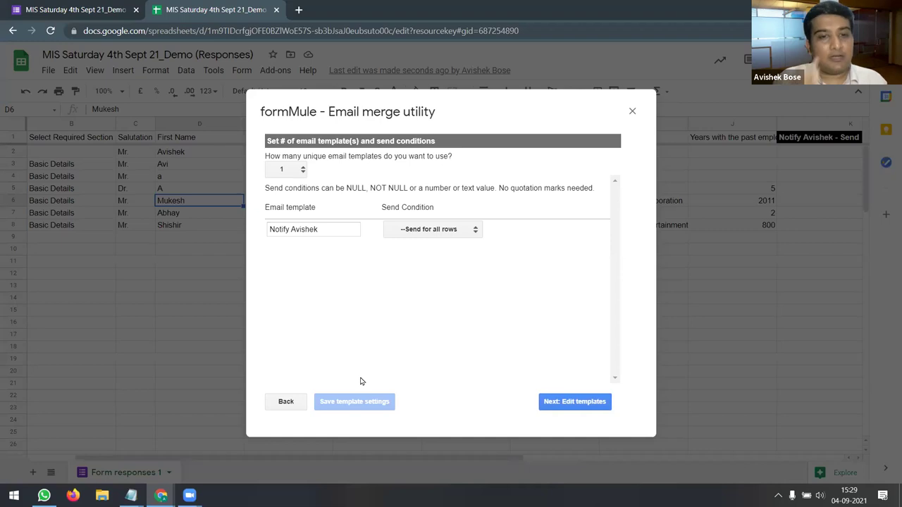
Step: Autofill the recipient's saved address in To and clear the CC, BCC and Reply-to fields
left_click(575, 403)
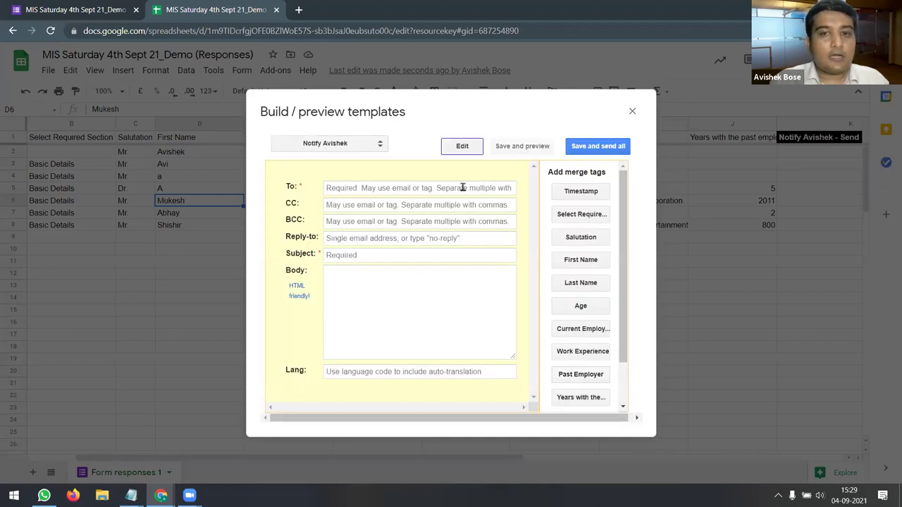
left_click(353, 191)
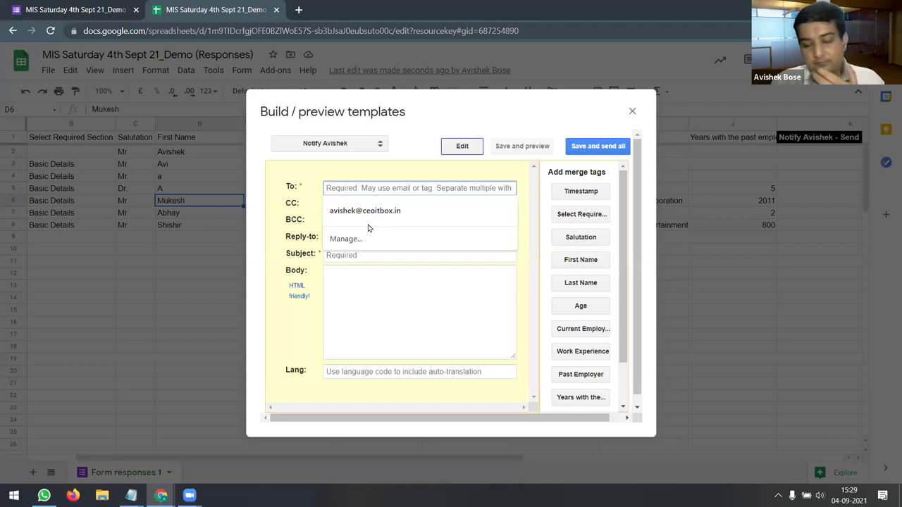
left_click(359, 216)
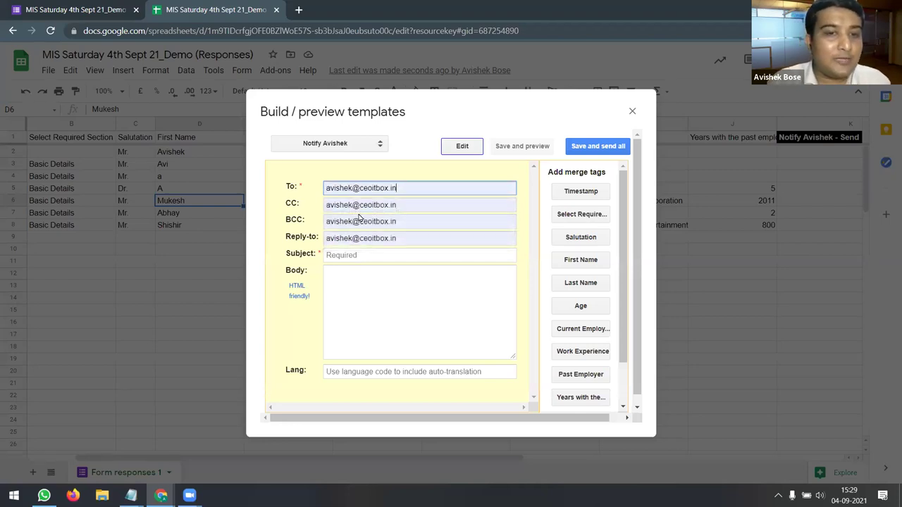
left_click(412, 272)
left_click(403, 206)
triple_click(403, 205)
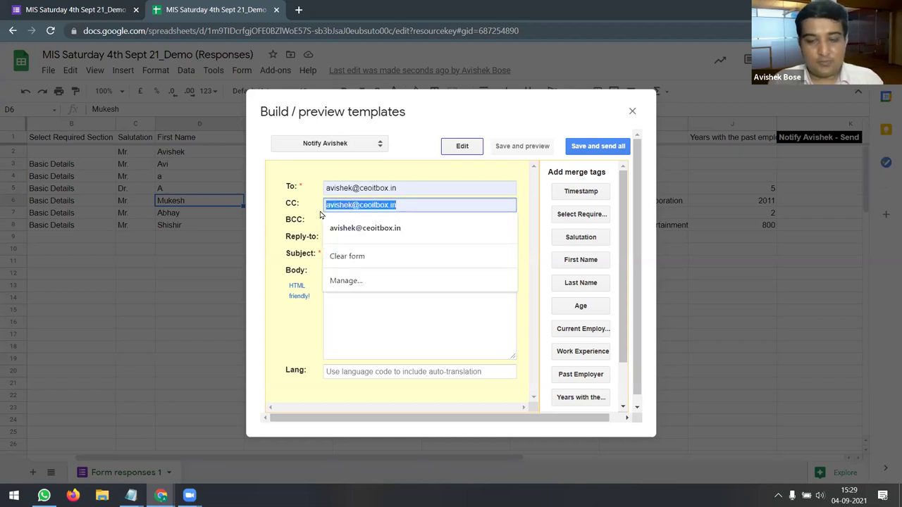
key("BackSpace")
triple_click(419, 221)
key("BackSpace")
triple_click(406, 238)
key("BackSpace")
Step: Enter subject 'New Lead' and a body with a greeting and 'Here is a new lead'
left_click(368, 258)
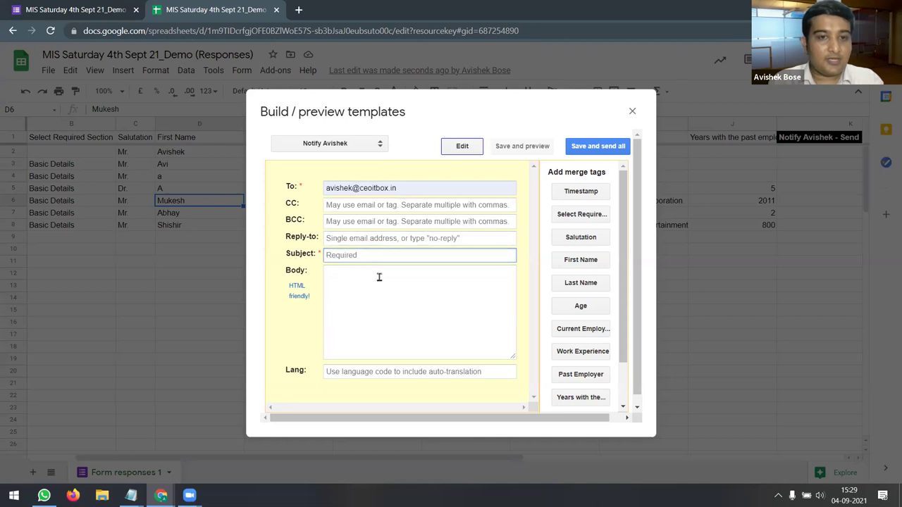
type("New Lead")
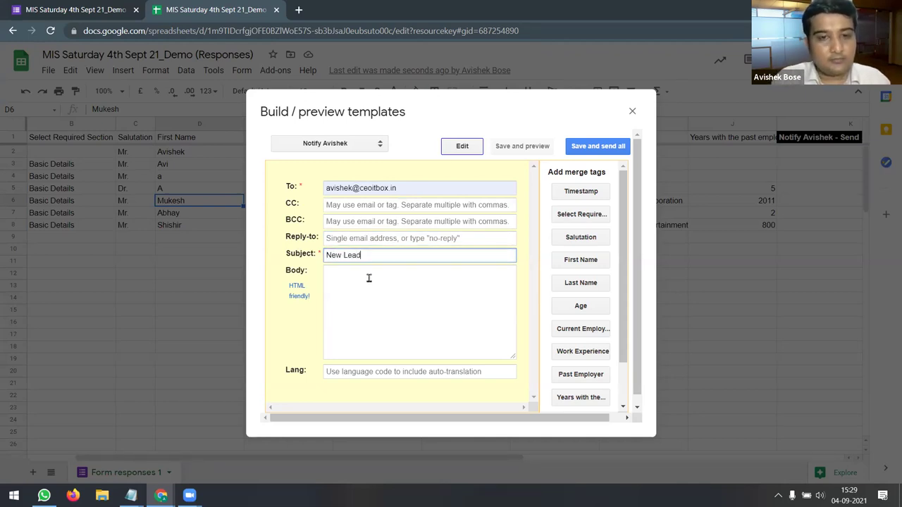
left_click(368, 278)
type("Hi Avi")
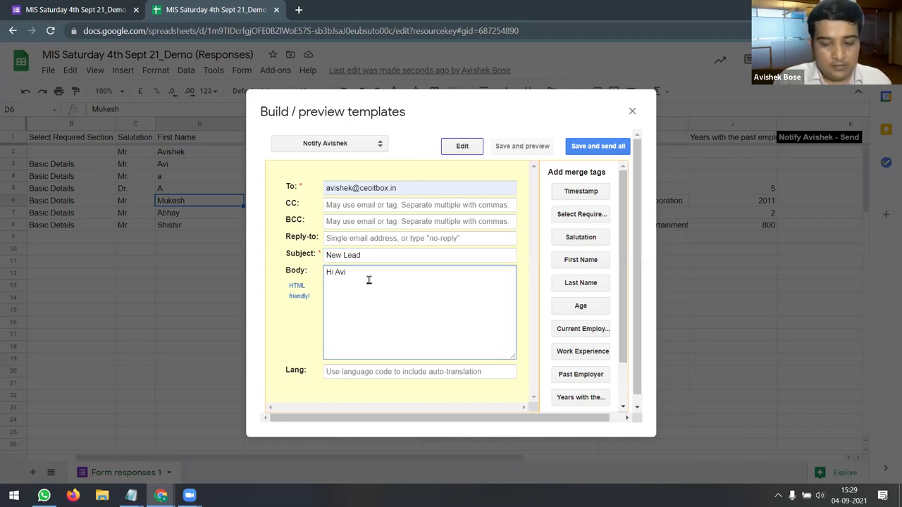
type(",  Here is")
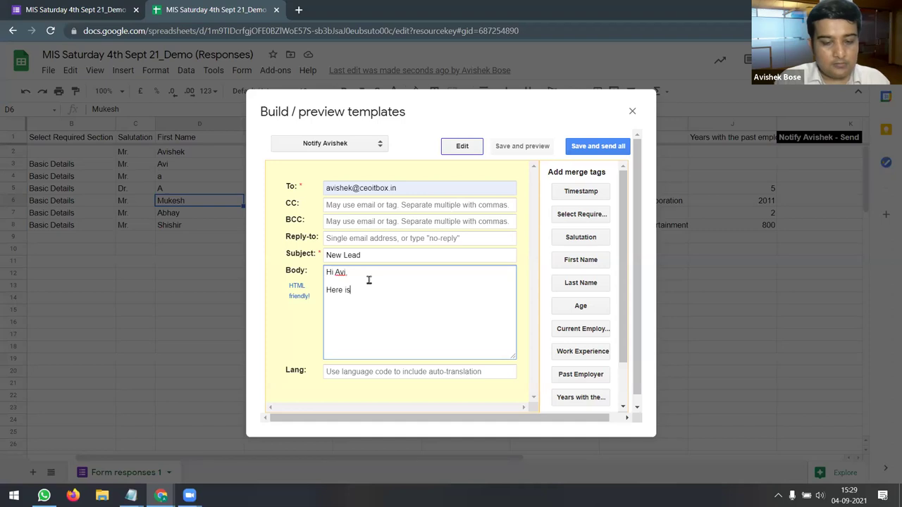
type(" anew lead")
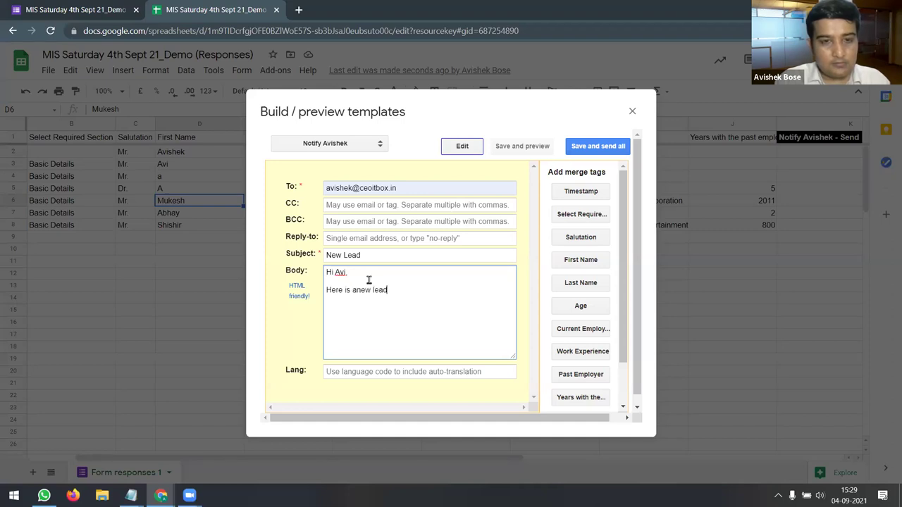
left_click(355, 291)
left_click(396, 290)
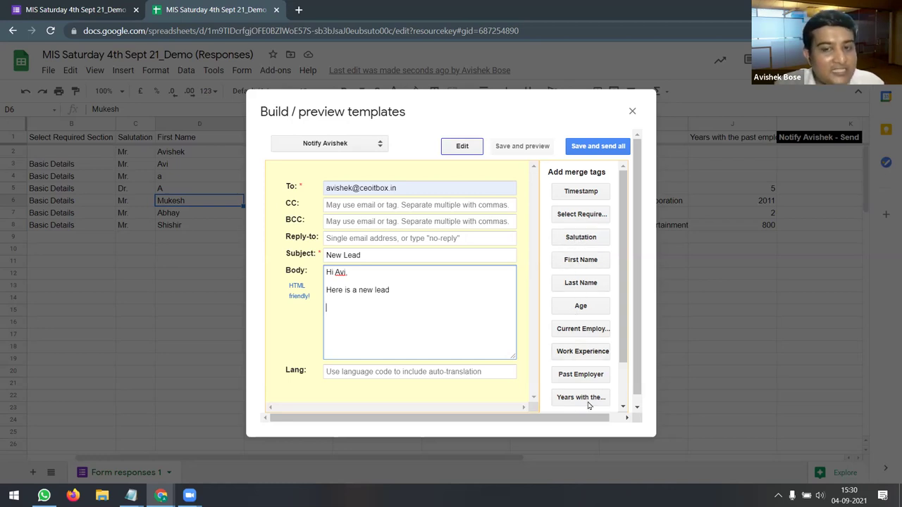
Step: Insert merge tags for Salutation, First Name, Last Name, Age, employers and work experience fields
scroll(591, 387, "down", 1)
scroll(592, 389, "up", 1)
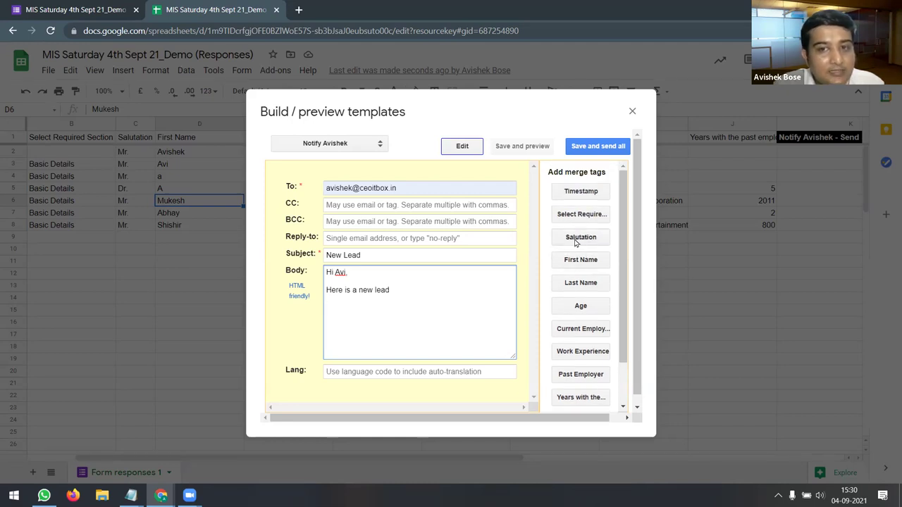
left_click(575, 241)
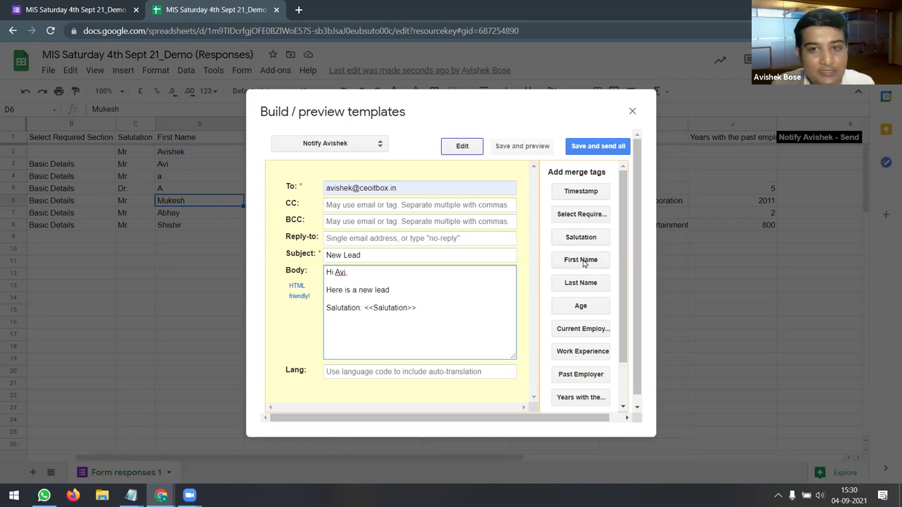
left_click(584, 262)
left_click(580, 282)
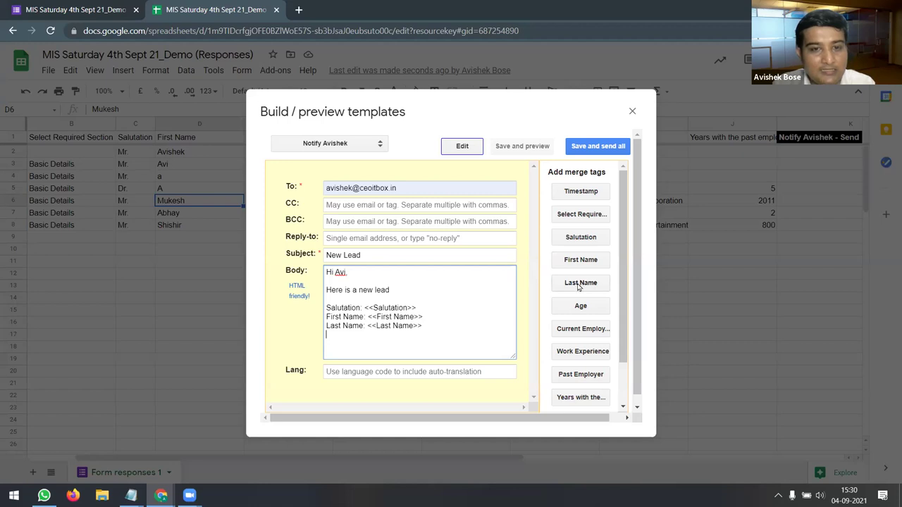
scroll(574, 301, "down", 1)
left_click(578, 257)
left_click(578, 281)
left_click(578, 299)
left_click(578, 323)
left_click(577, 347)
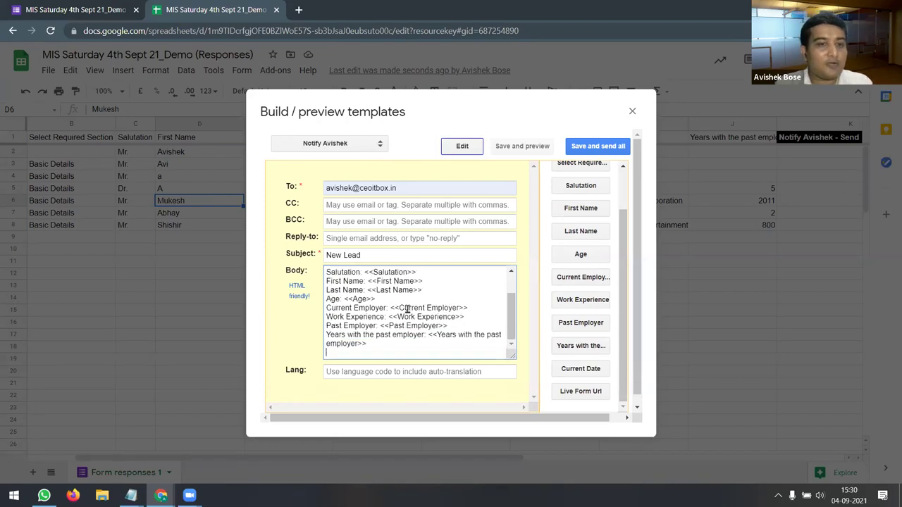
Step: Add 'Please Follow-up' and a 'Best Regards, CBX' sign-off on separate lines
key("Return")
key("Return")
type("Please ")
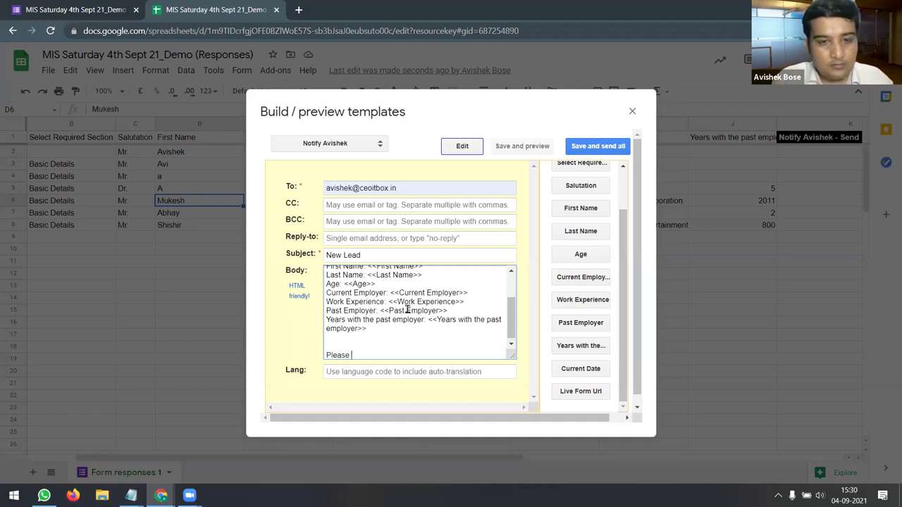
type("followup")
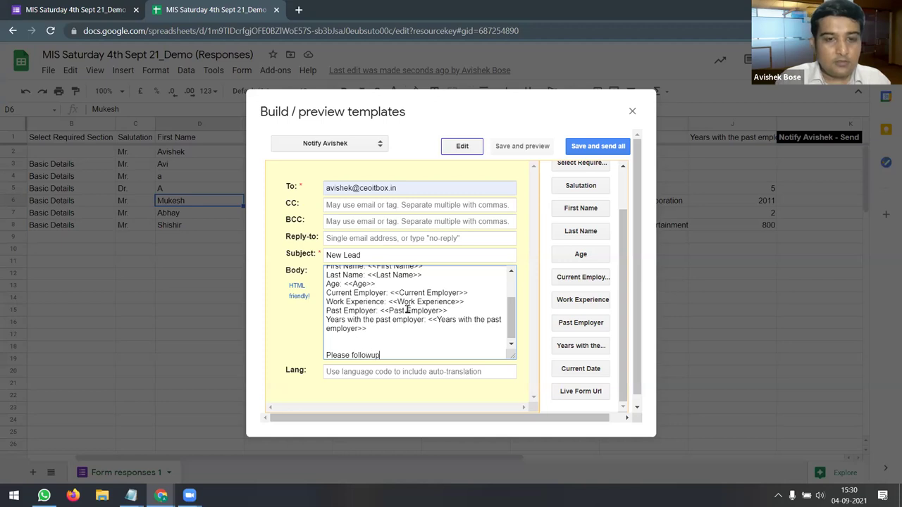
key("Return")
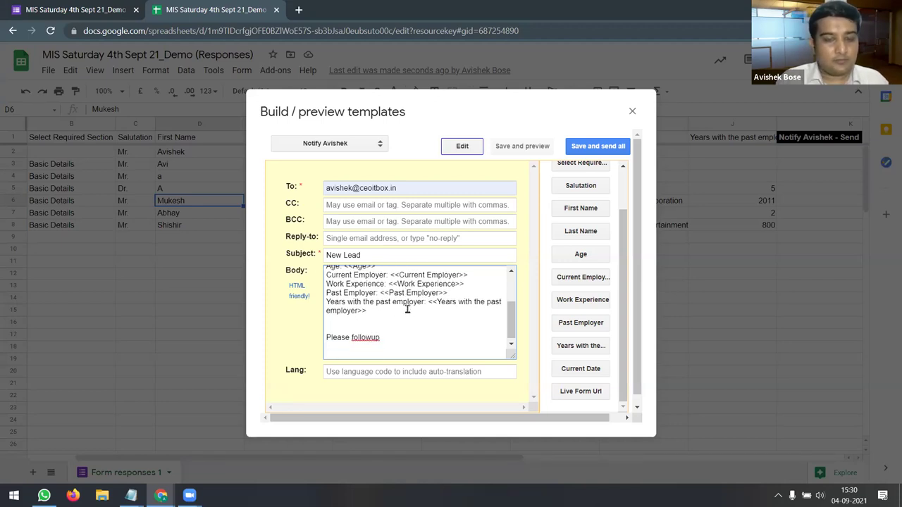
type("Best Reg")
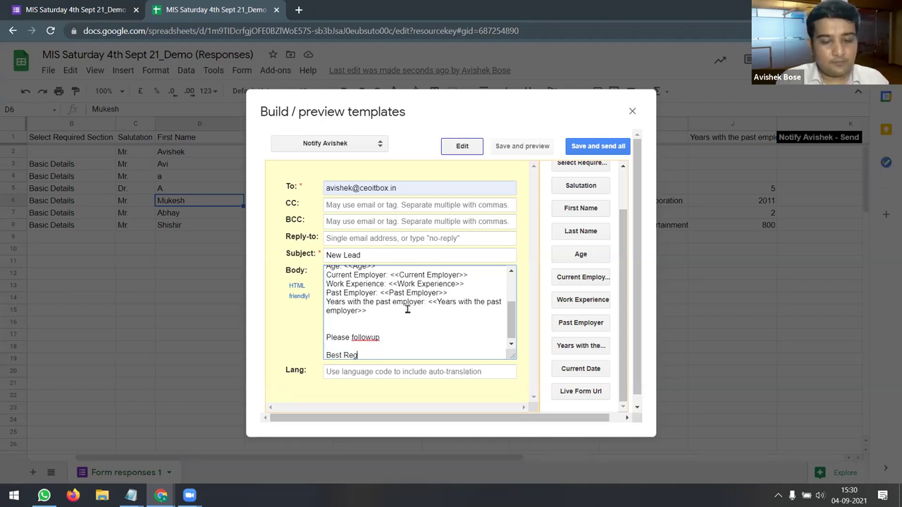
type("ards")
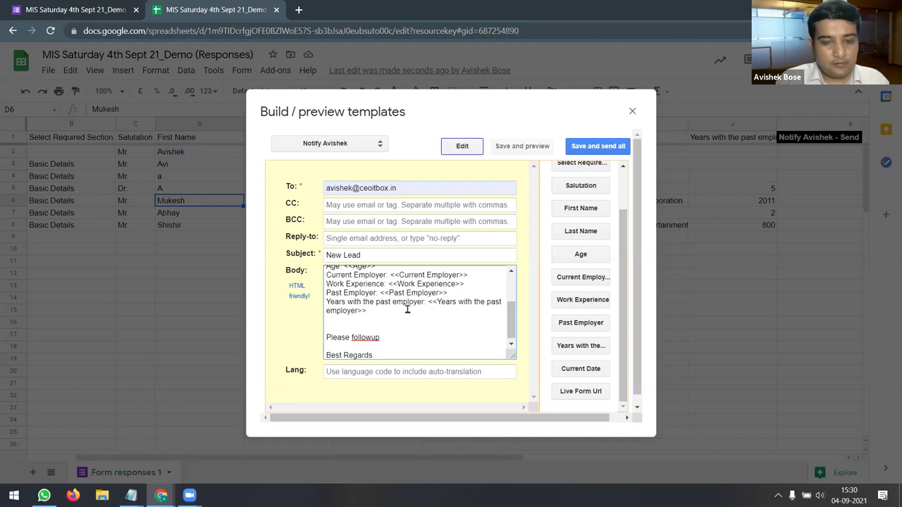
type(",")
key("Return")
type("CBX")
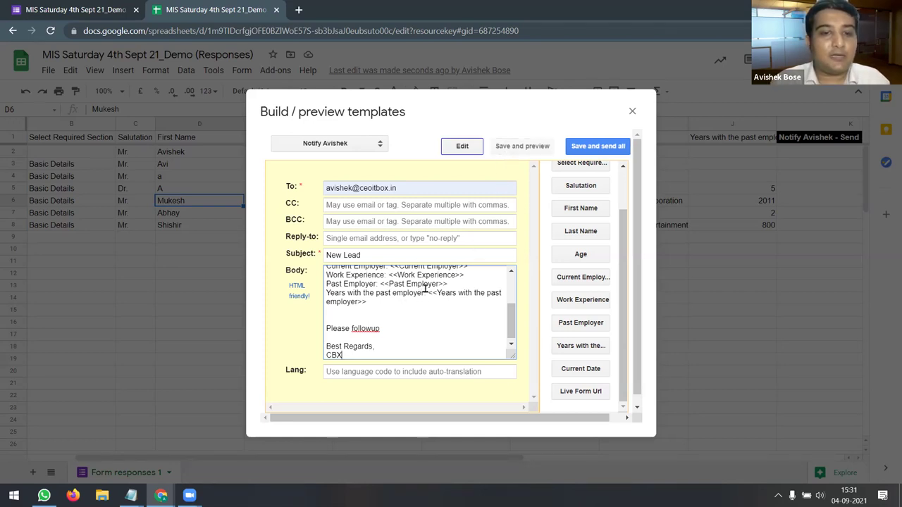
double_click(367, 328)
type("Followup")
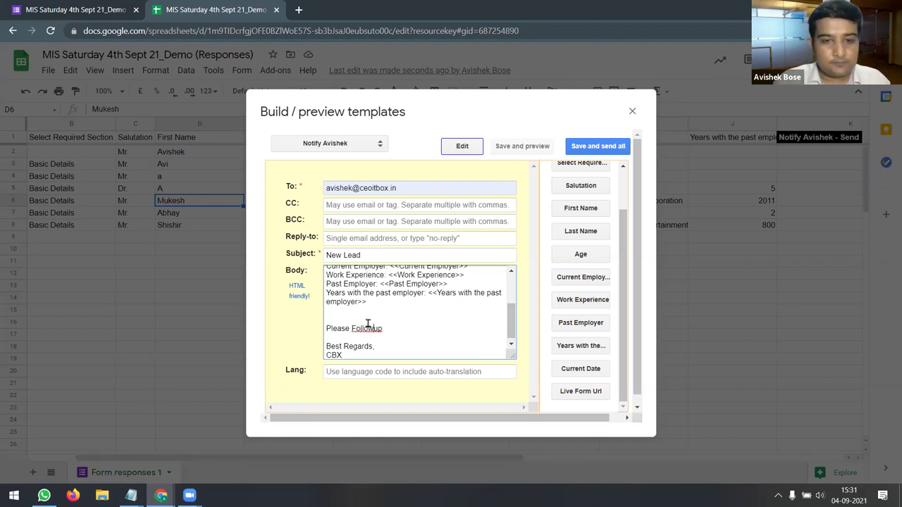
left_click(371, 328)
type("-")
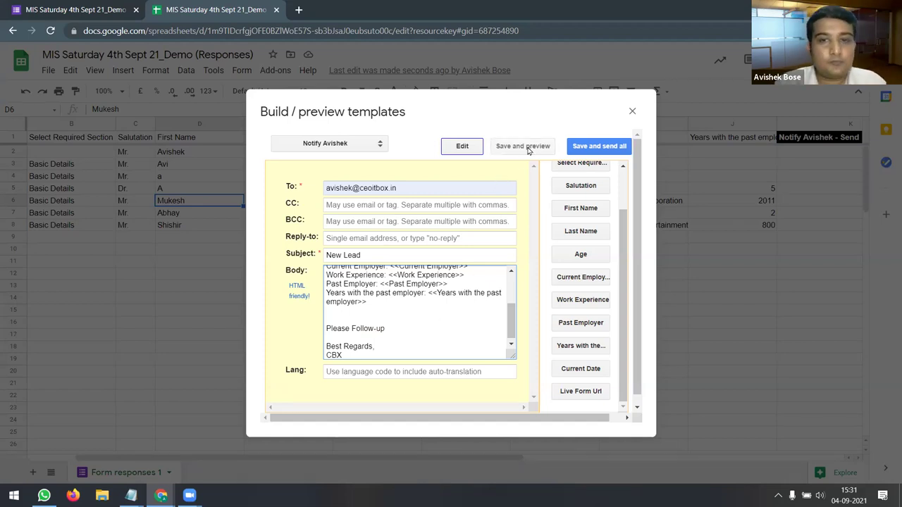
left_click(402, 188)
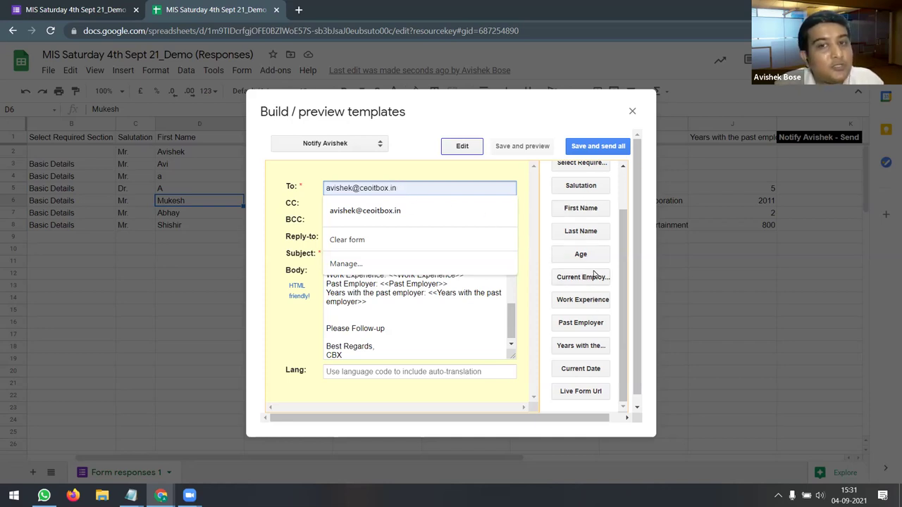
scroll(594, 274, "up", 2)
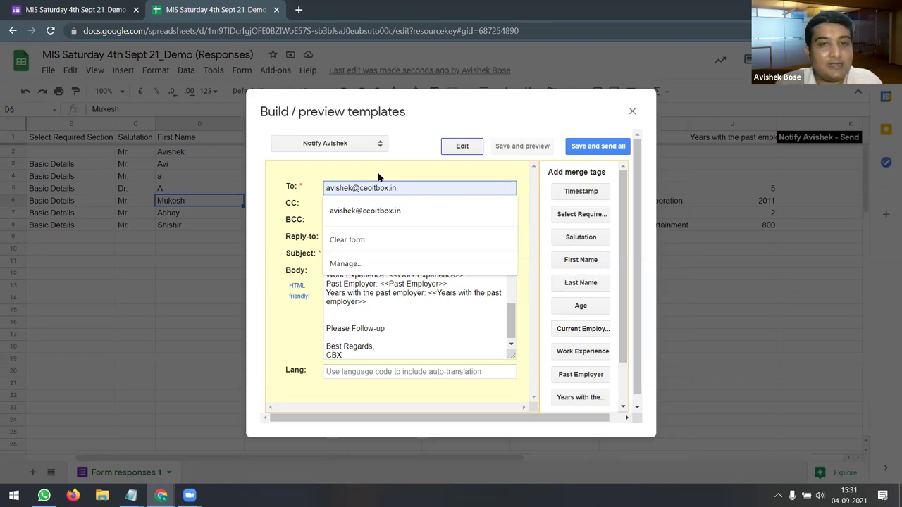
left_click(470, 310)
Step: Save the template, review the merged preview email, and open Save and send all for 7 emails
left_click(522, 145)
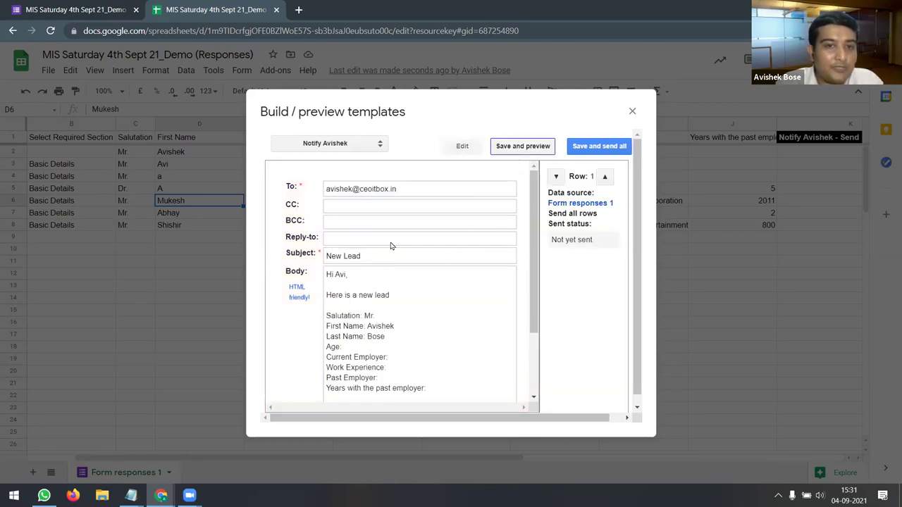
scroll(388, 295, "down", 1)
scroll(388, 295, "up", 2)
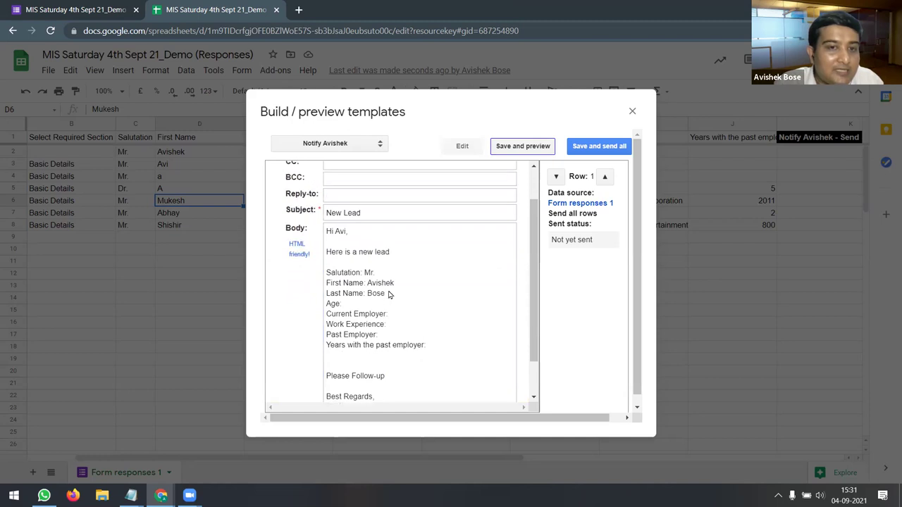
left_click_drag(334, 274, 372, 314)
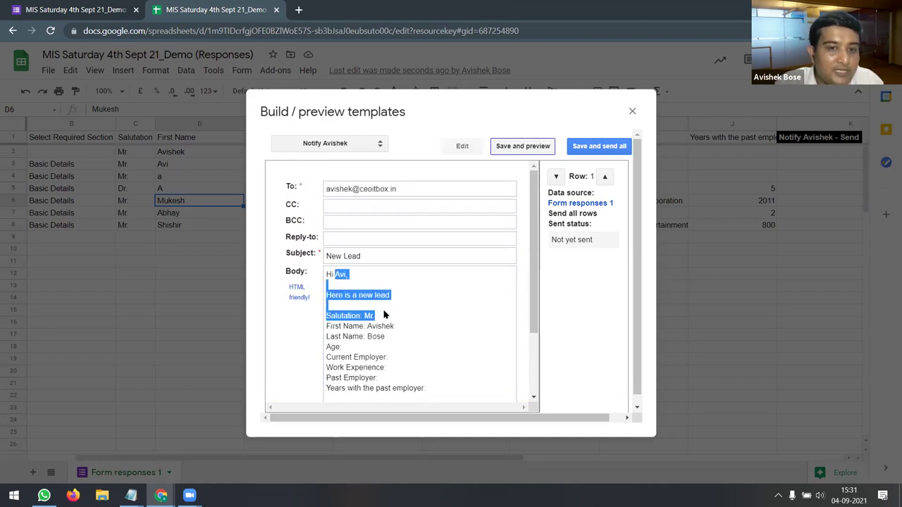
scroll(420, 304, "down", 2)
left_click(367, 258)
double_click(368, 257)
left_click(339, 269)
left_click_drag(329, 268, 426, 329)
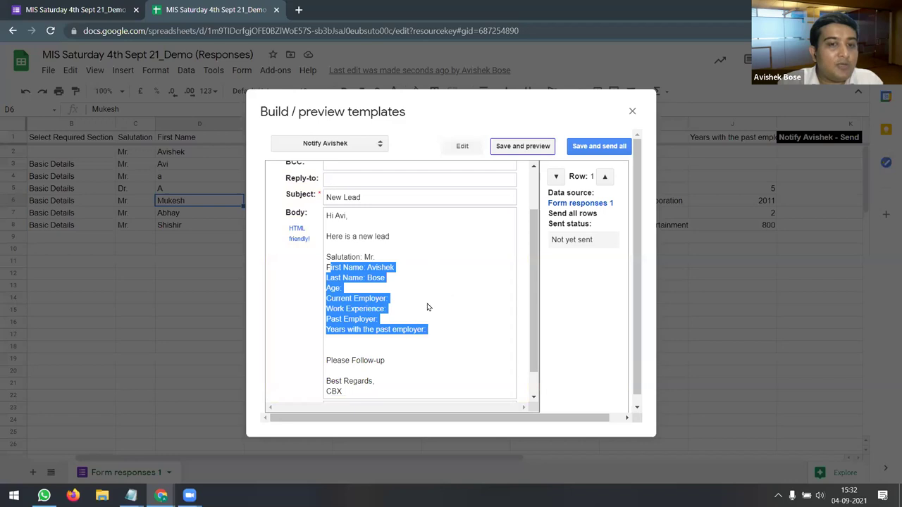
left_click_drag(366, 104, 400, 111)
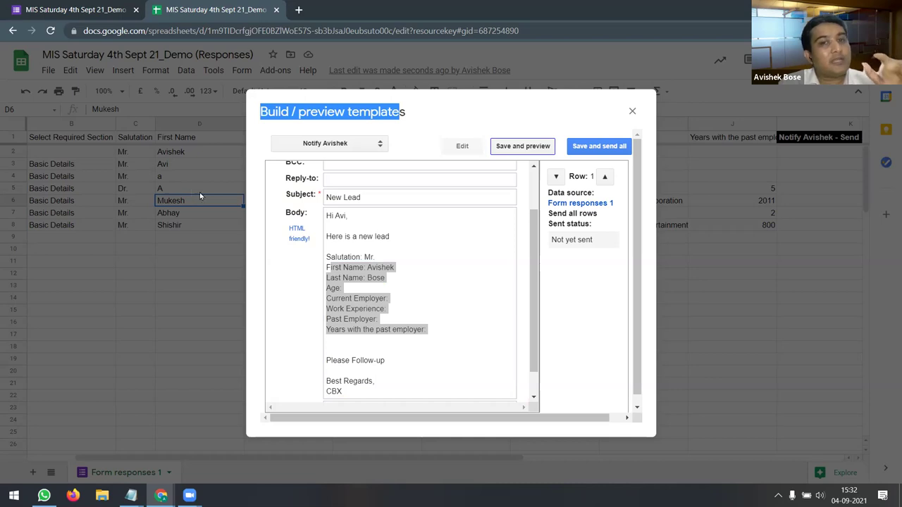
left_click(613, 148)
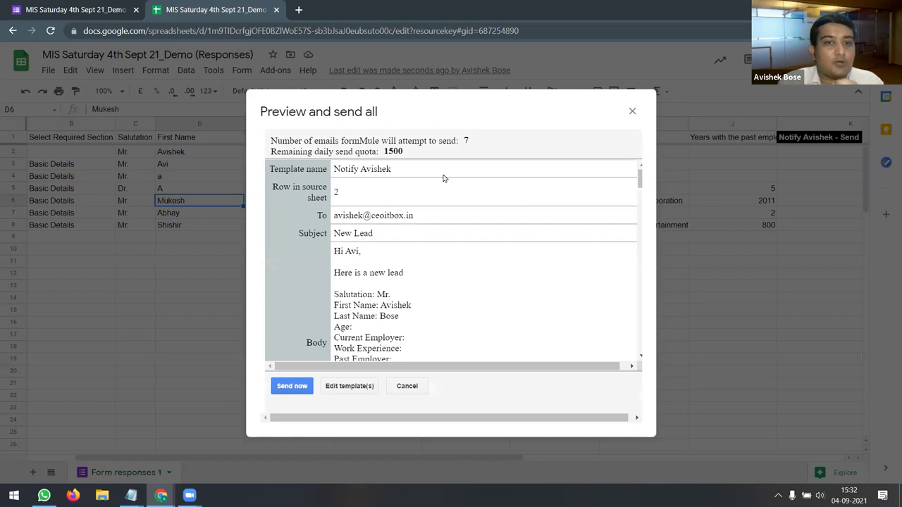
Step: Check the 1500 daily quota and send all seven merged emails now
left_click_drag(383, 152, 407, 154)
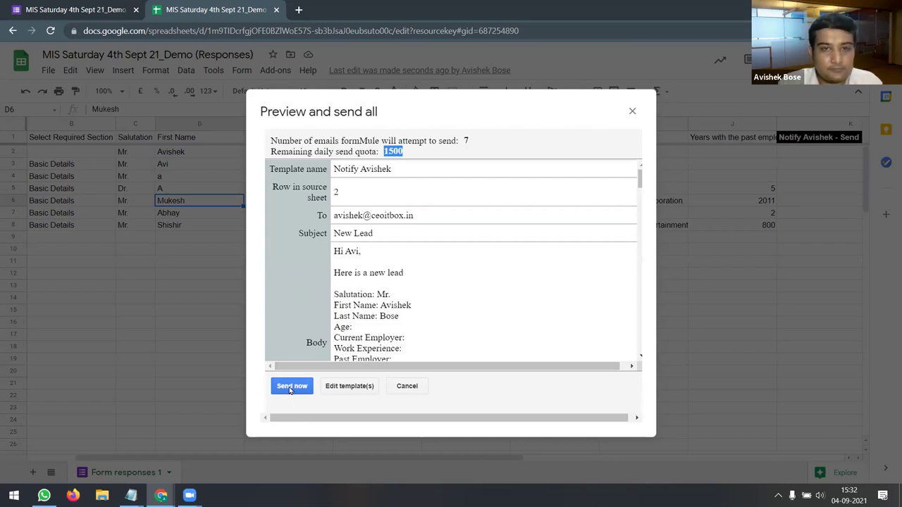
left_click(290, 386)
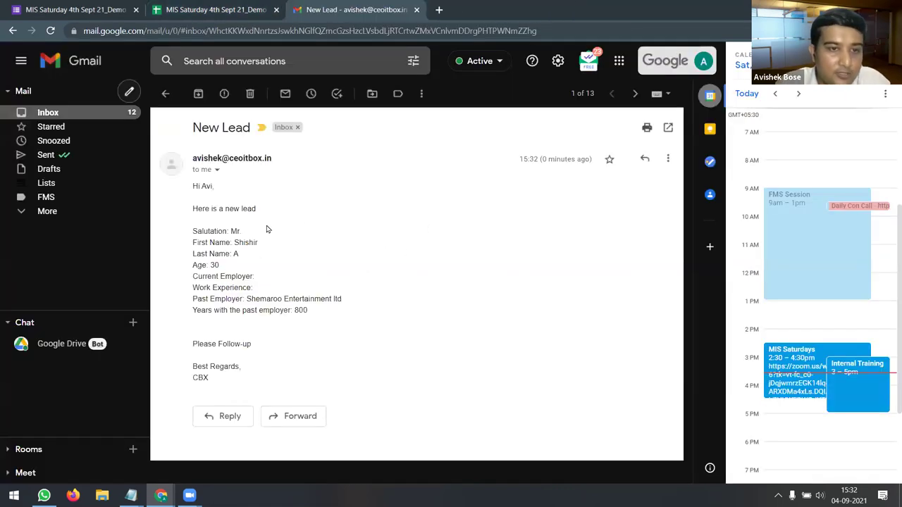
Step: Check the New Lead email's merged first name, employer years and 800 value
triple_click(214, 187)
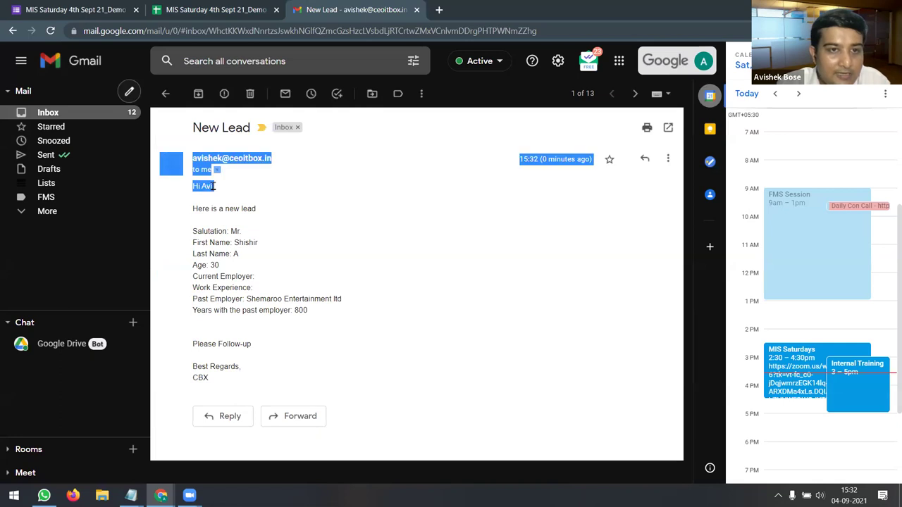
left_click(257, 215)
left_click_drag(197, 232, 354, 310)
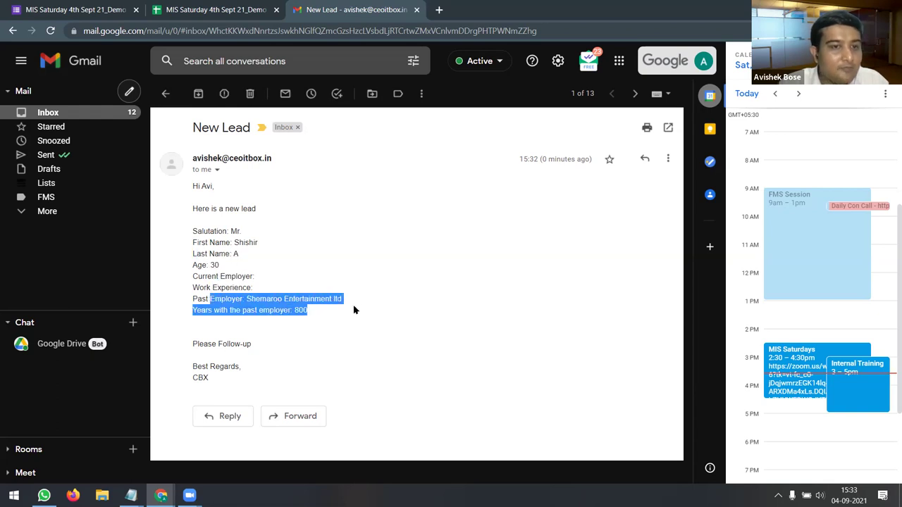
left_click(337, 317)
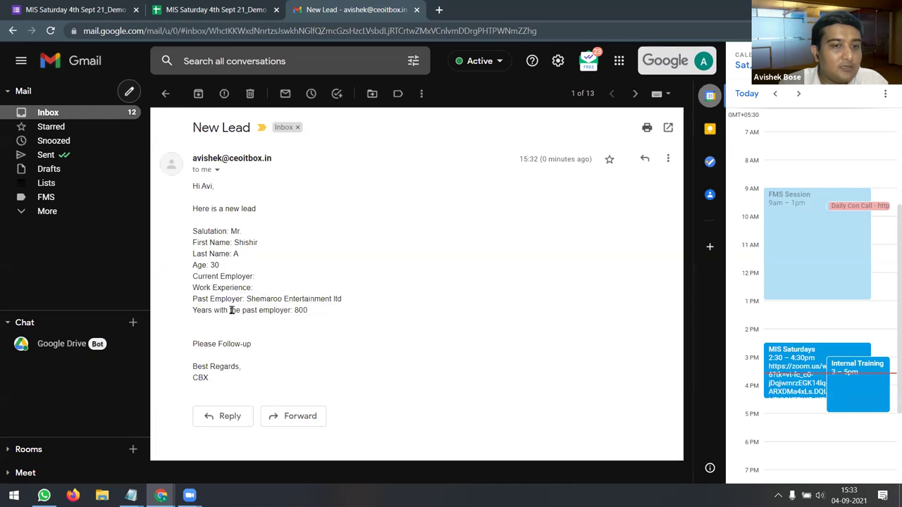
left_click_drag(219, 314, 344, 318)
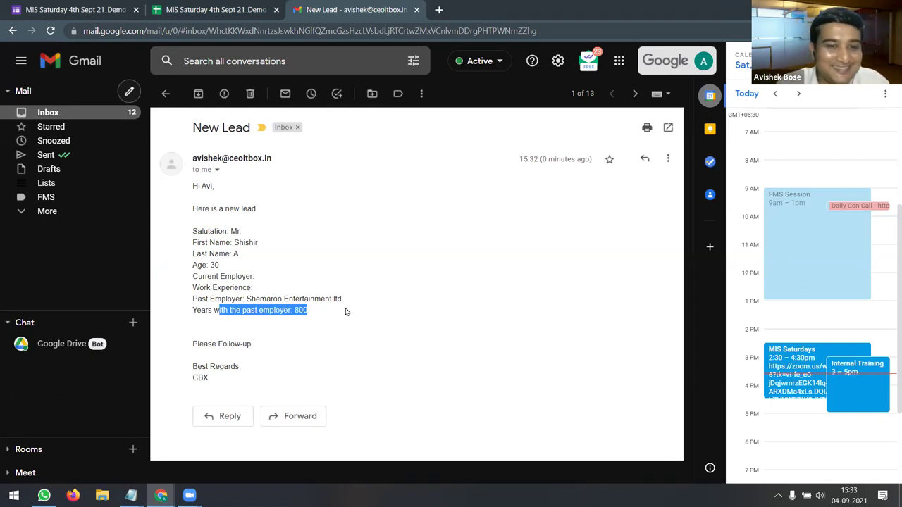
left_click(345, 312)
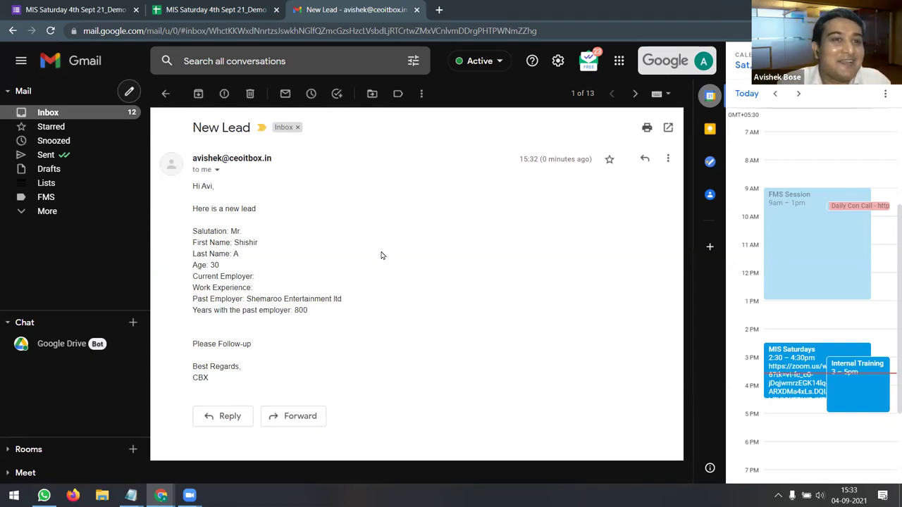
left_click_drag(310, 314, 295, 311)
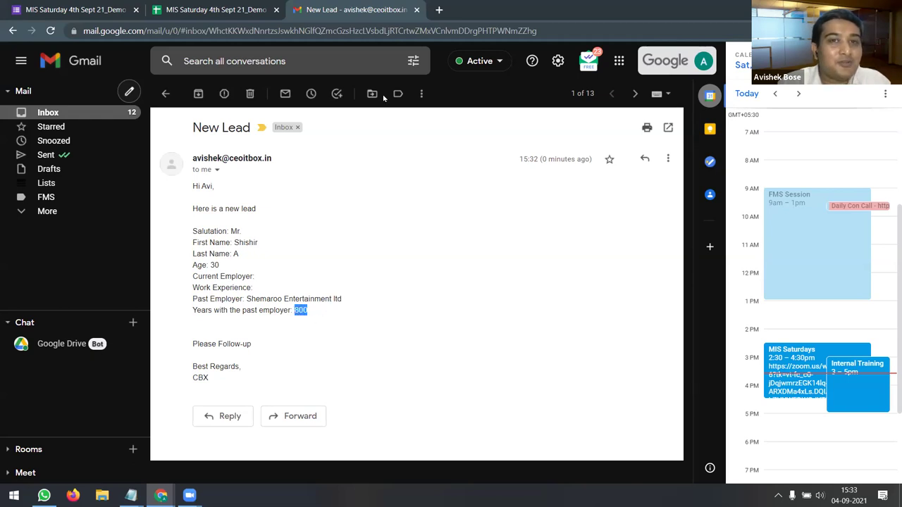
left_click_drag(366, 9, 240, 10)
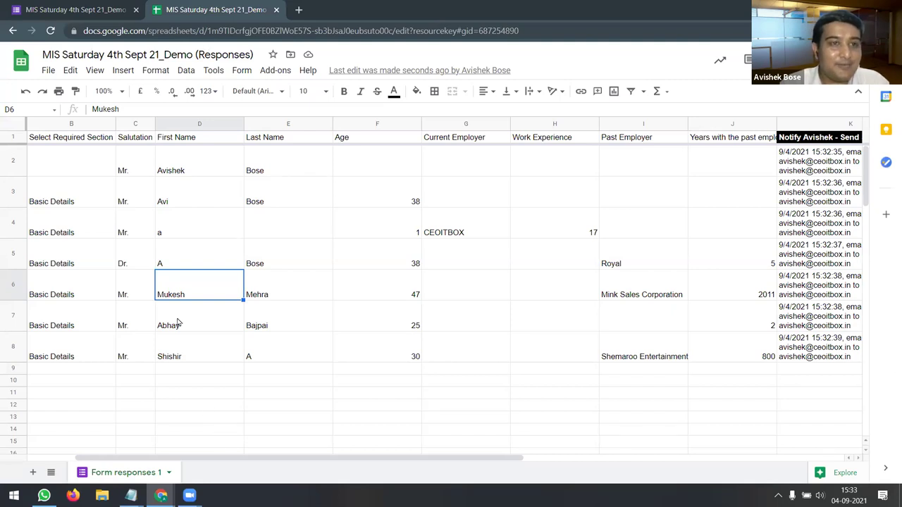
Step: Open the form's questions and select 'Years with the past employer'
left_click(72, 7)
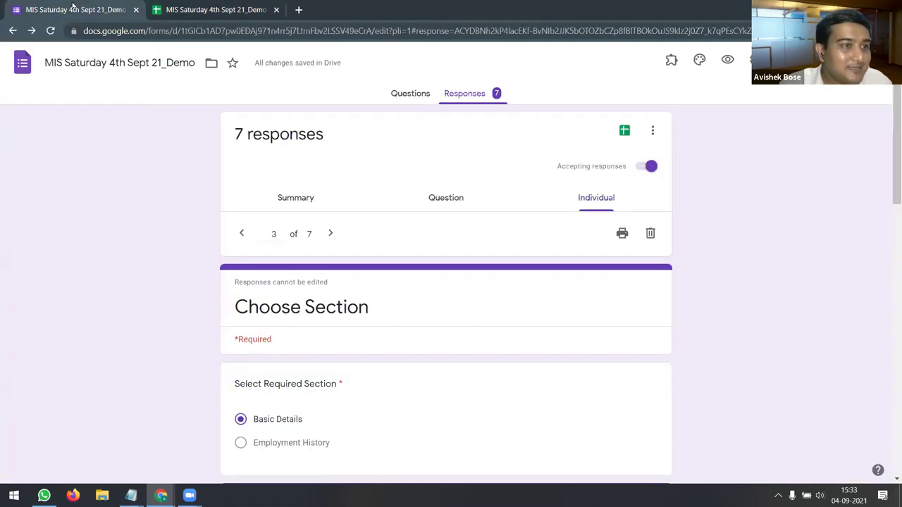
left_click(407, 92)
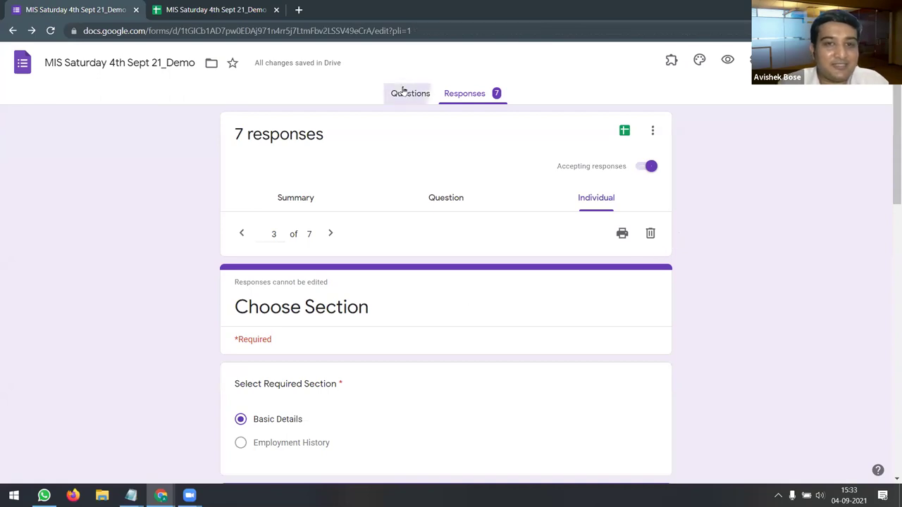
scroll(435, 304, "down", 15)
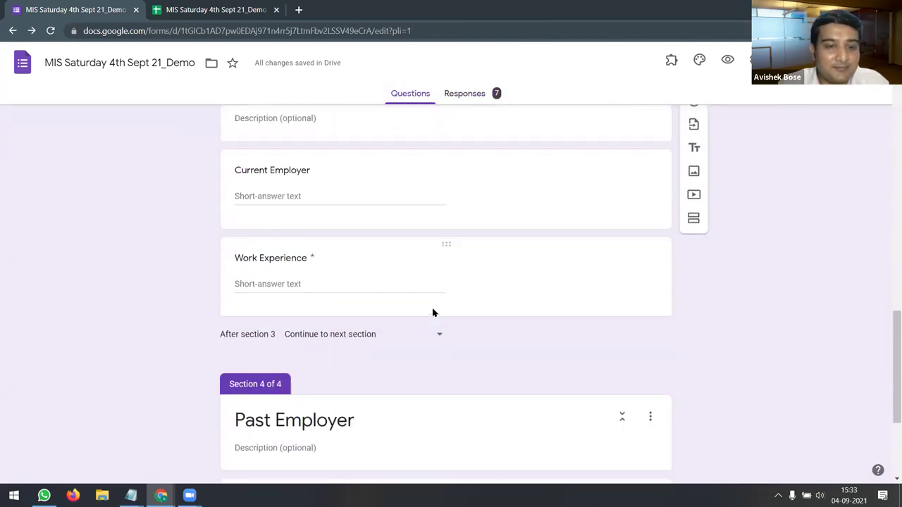
left_click(369, 399)
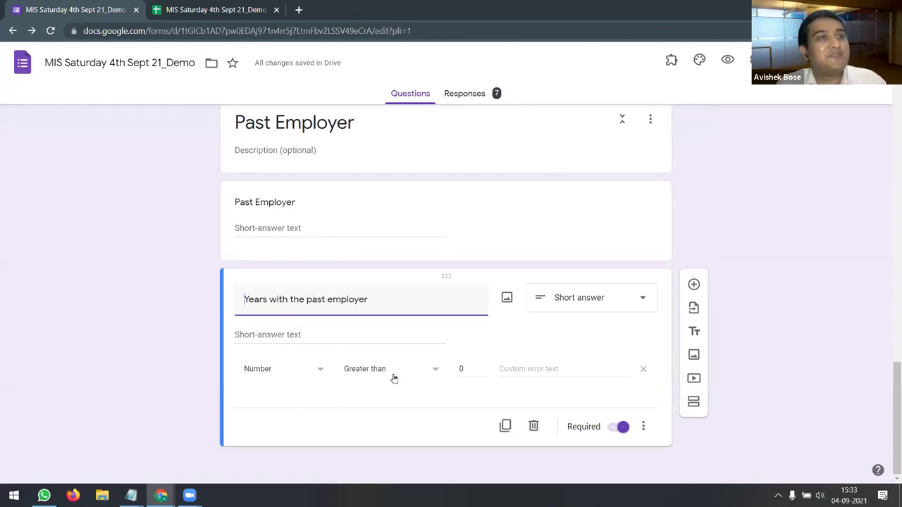
Step: Require a number between 0 and 40, with the error text 'Invalid Input'
left_click(429, 373)
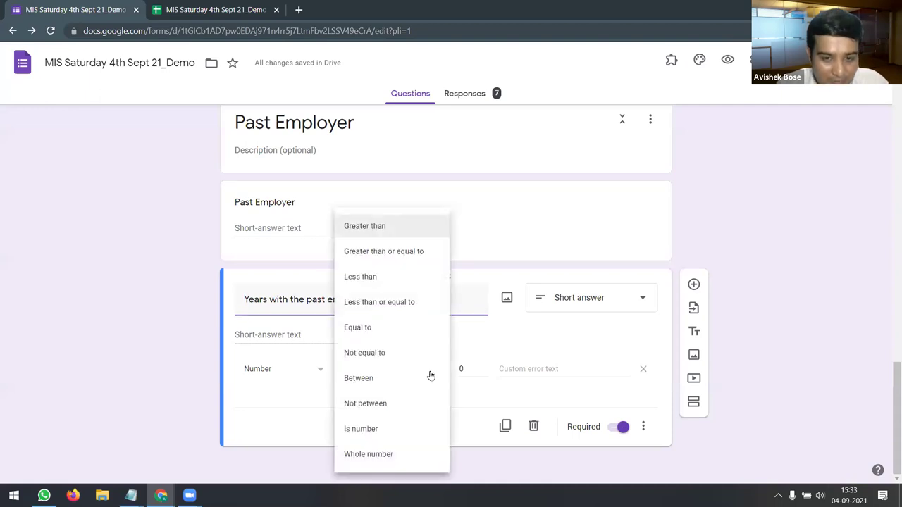
left_click(375, 381)
left_click(474, 374)
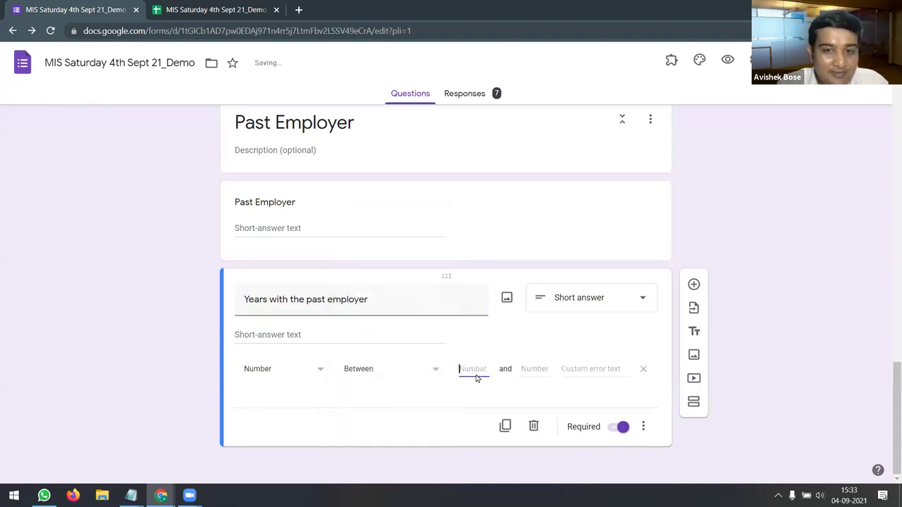
type("0")
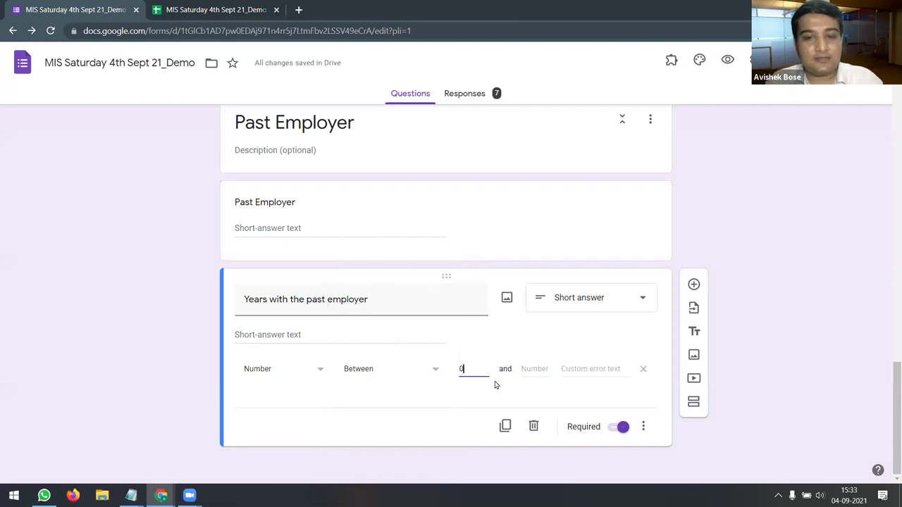
left_click(543, 372)
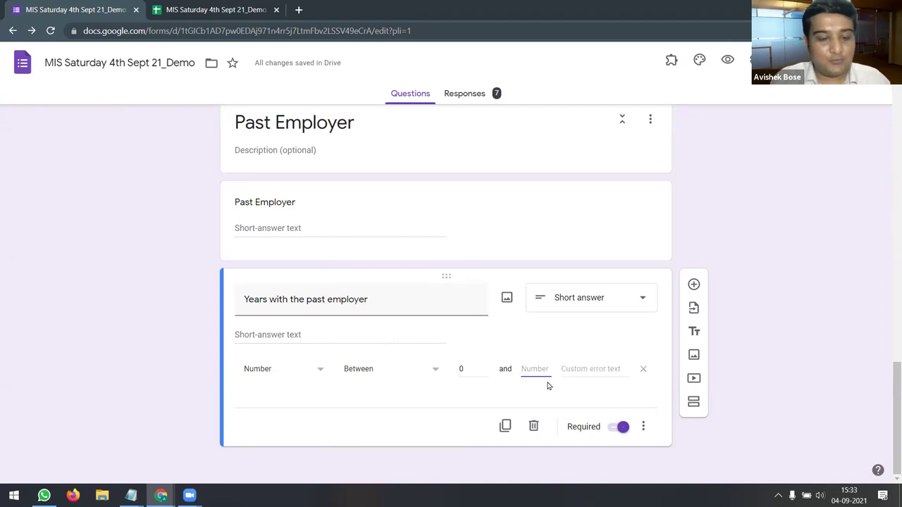
type("40")
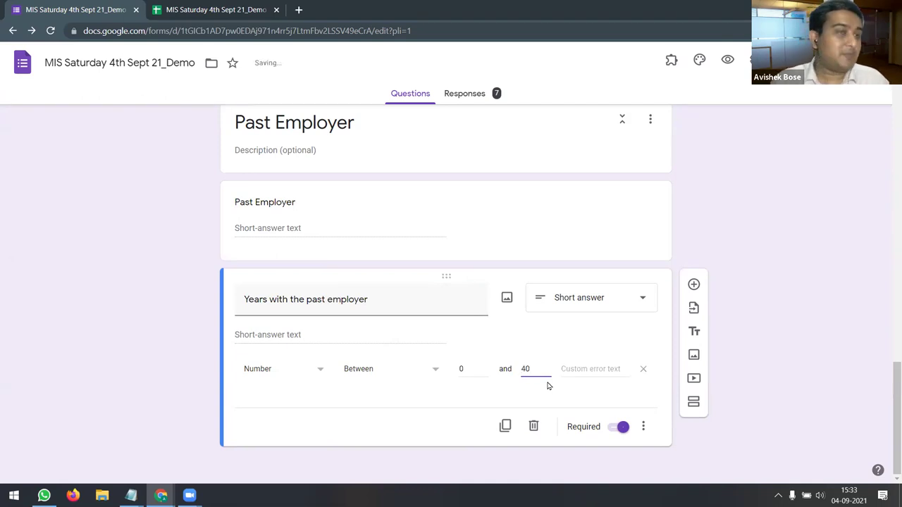
left_click(588, 370)
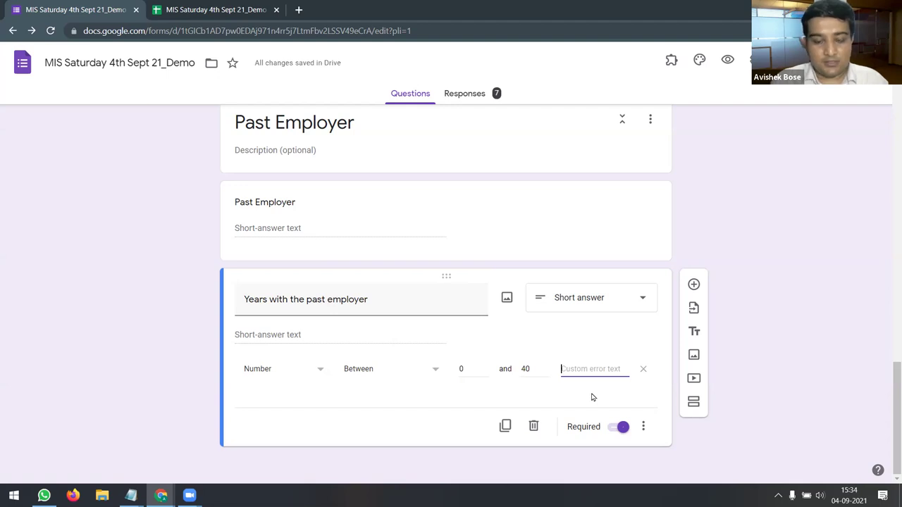
type("Invalid Input")
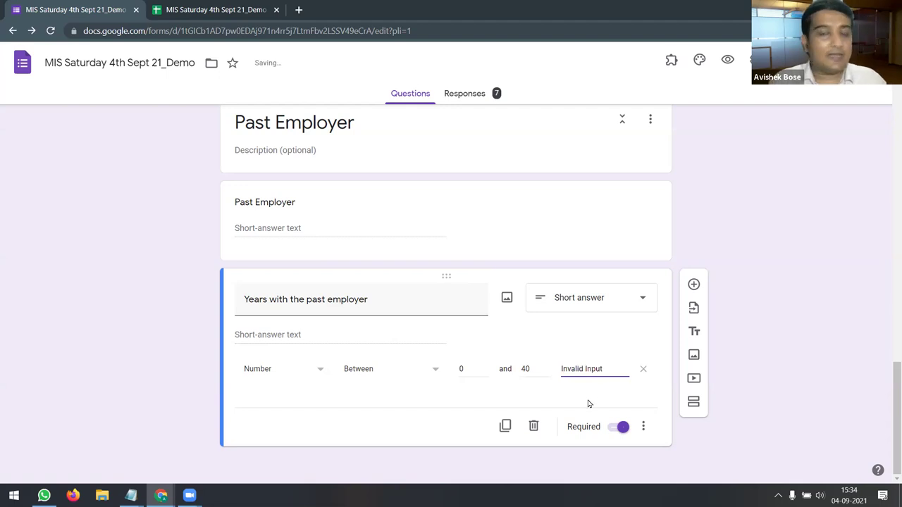
left_click(589, 403)
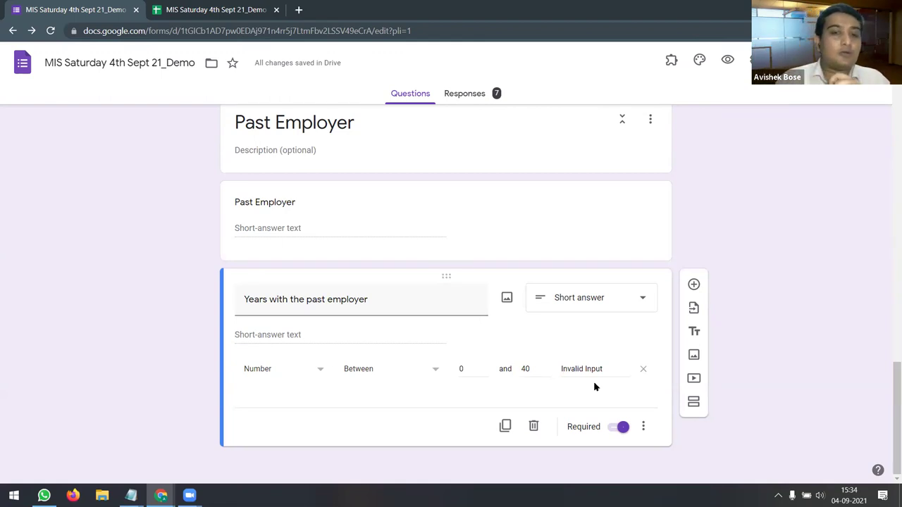
Step: Add an 'Email Address' short-answer question to the Basic Details section
scroll(509, 308, "up", 15)
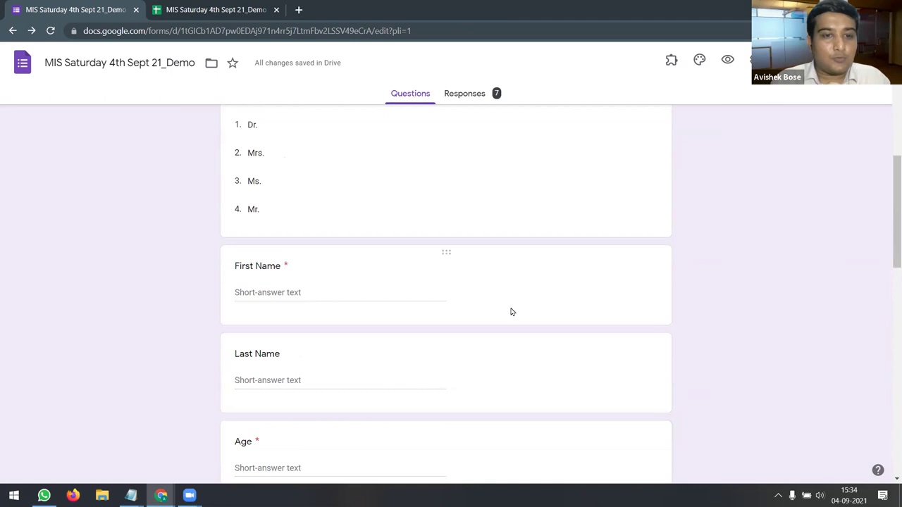
scroll(510, 314, "up", 10)
scroll(493, 345, "down", 2)
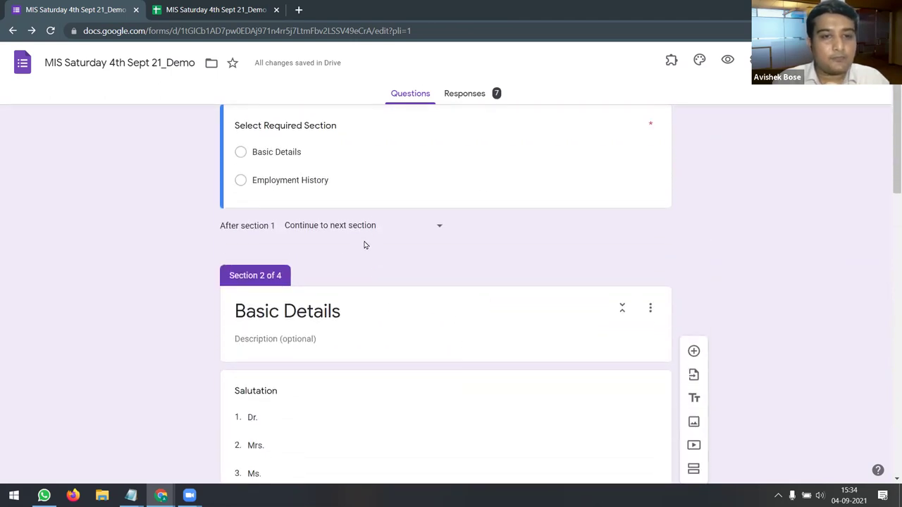
scroll(435, 240, "up", 1)
scroll(435, 239, "down", 2)
scroll(435, 240, "down", 8)
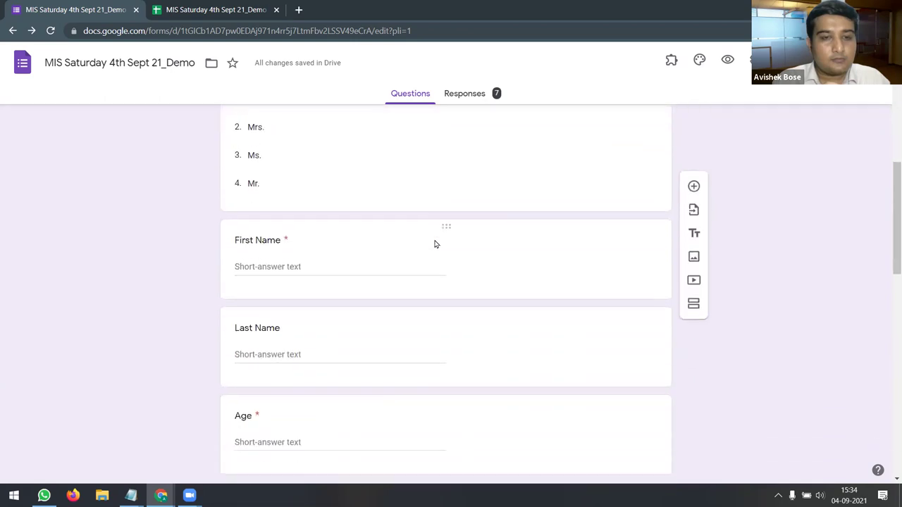
scroll(435, 244, "up", 9)
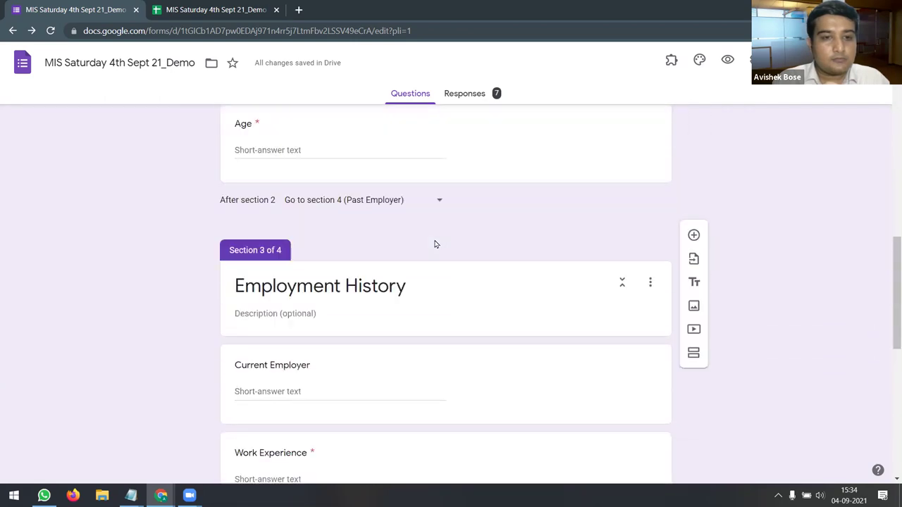
left_click(430, 300)
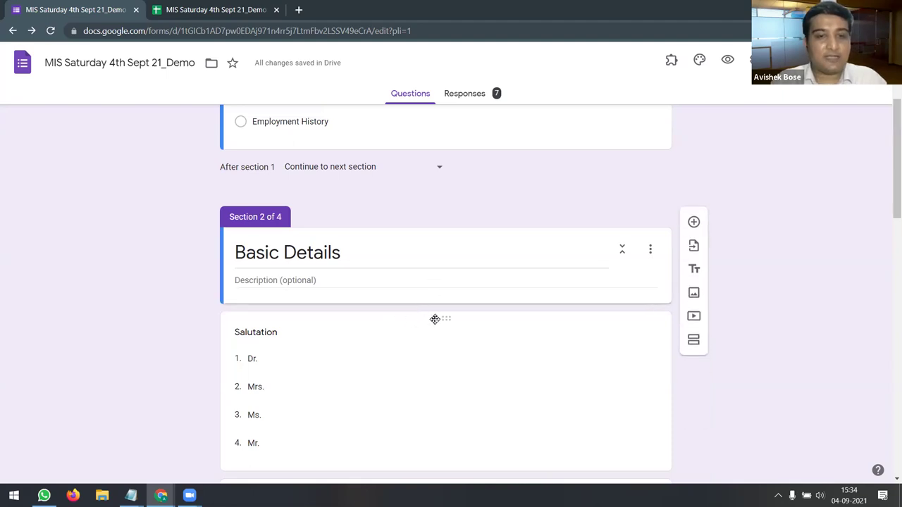
left_click(693, 222)
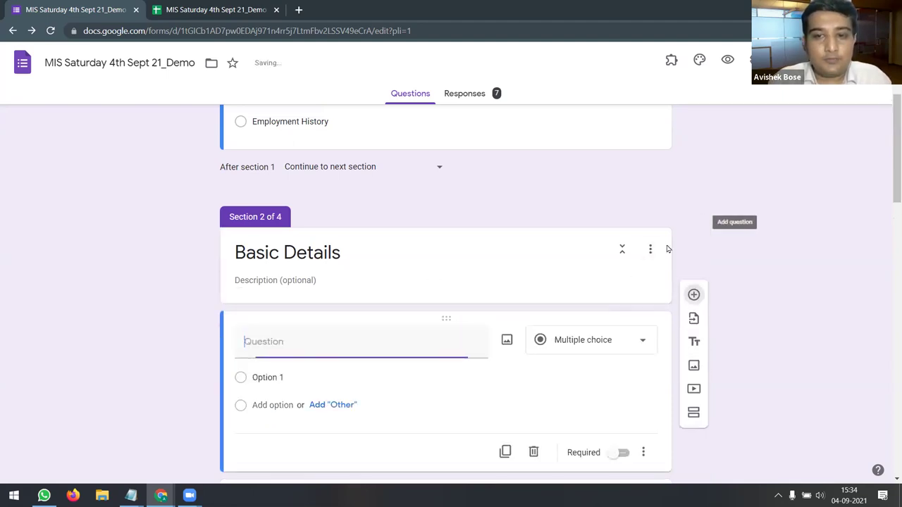
type("Email Address")
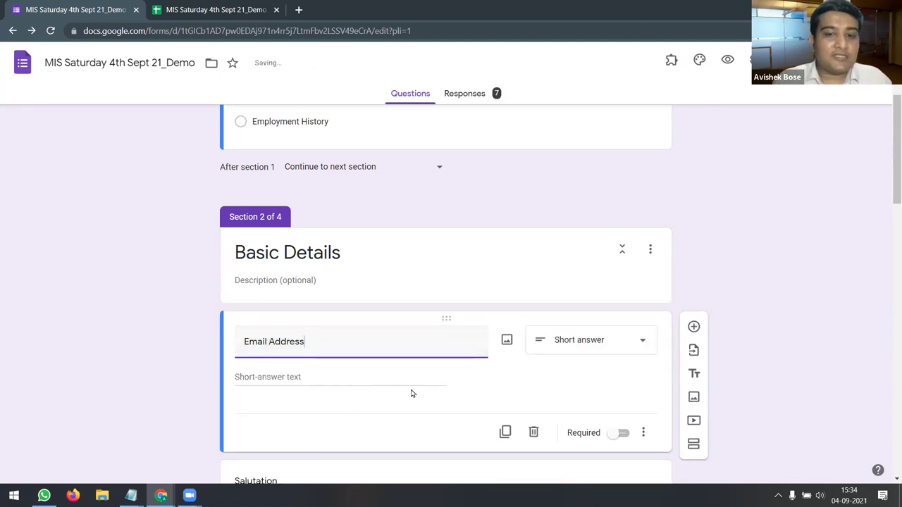
Step: Scroll through the form's sections down to Section 4 Past Employer
scroll(451, 338, "up", 3)
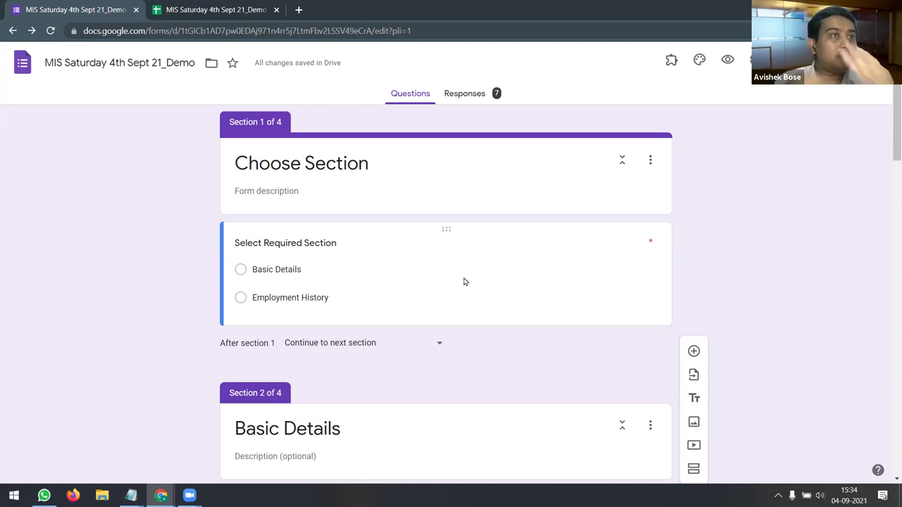
scroll(465, 283, "down", 10)
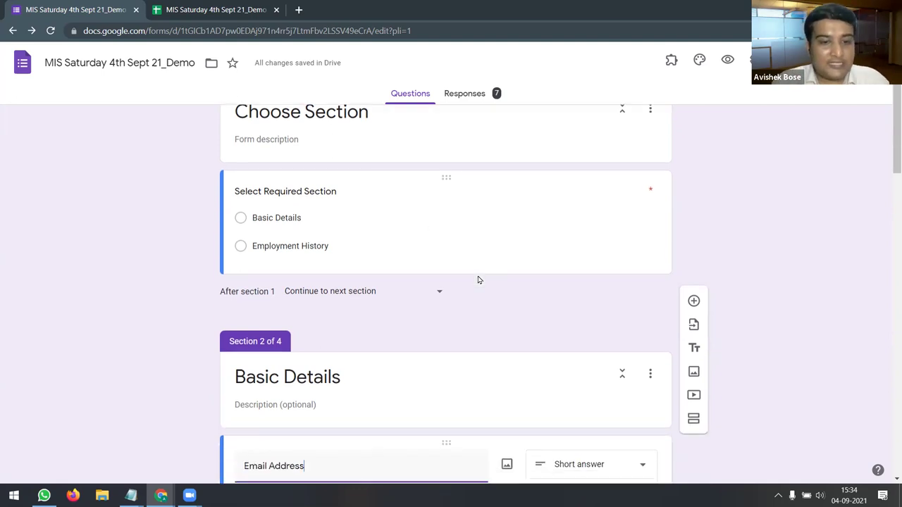
scroll(495, 282, "down", 2)
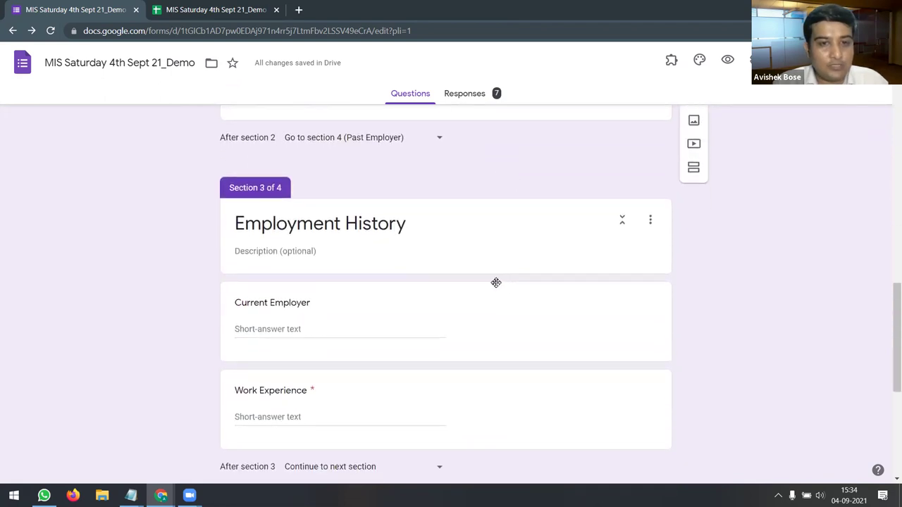
scroll(548, 278, "down", 4)
Step: Merge the Past Employer section into the section above it
left_click(507, 260)
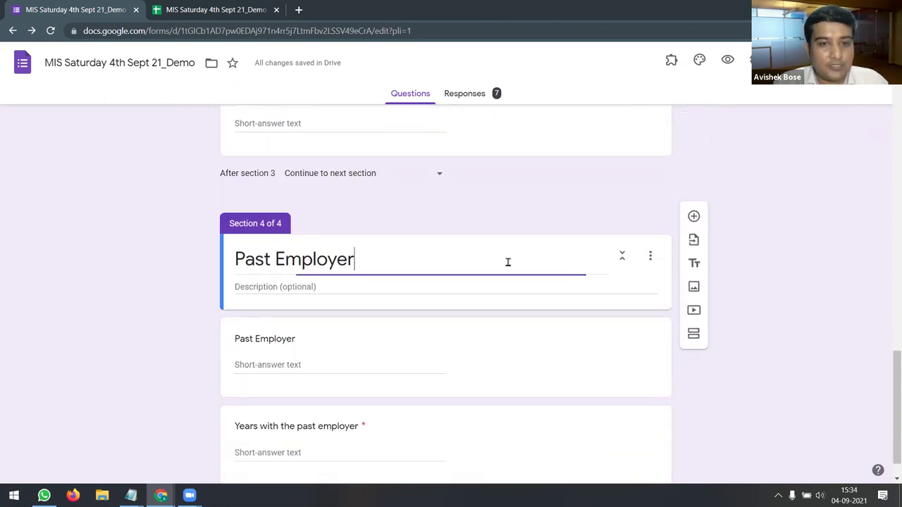
left_click(650, 259)
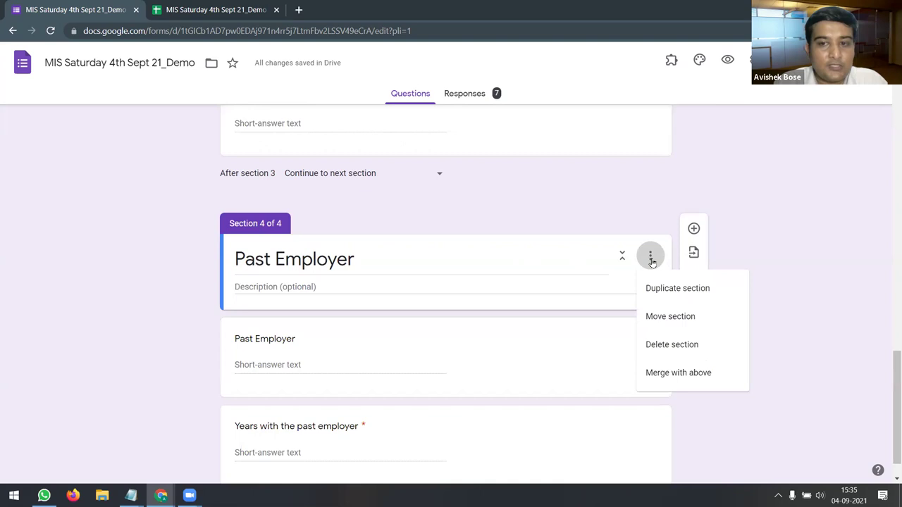
left_click(651, 374)
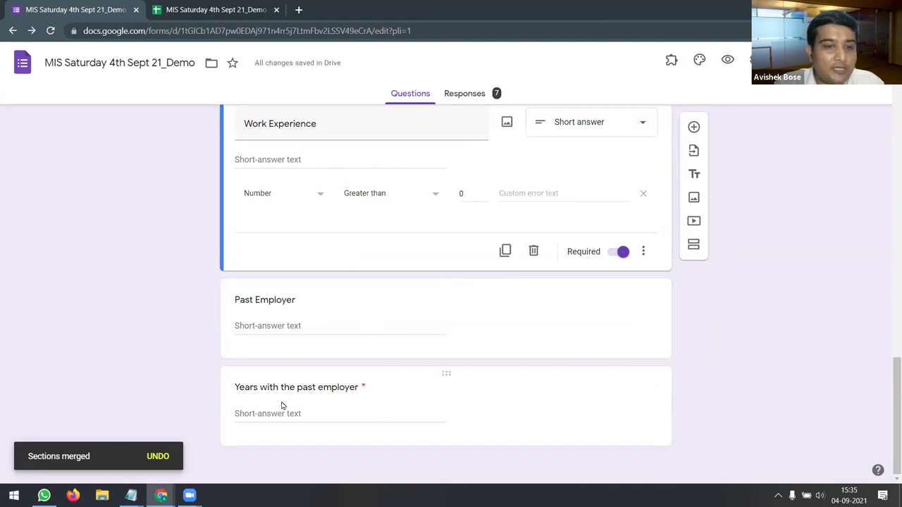
scroll(398, 352, "up", 4)
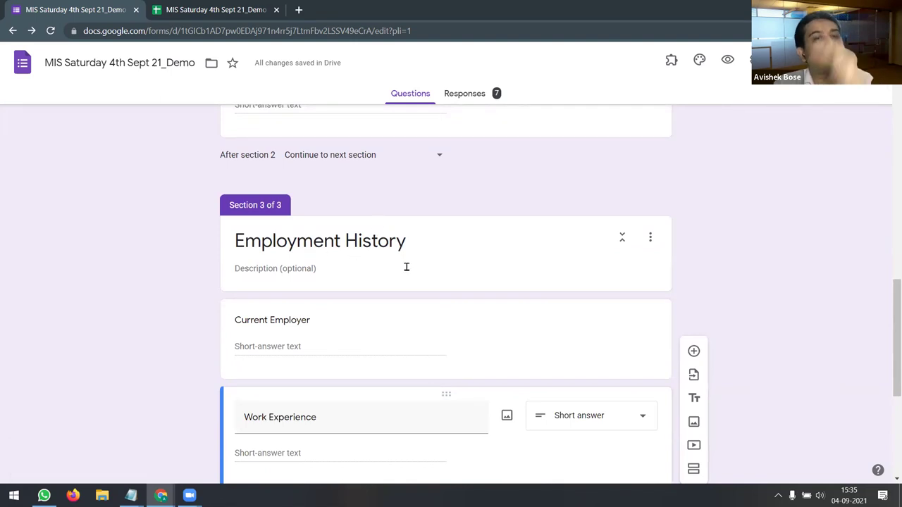
scroll(405, 267, "up", 10)
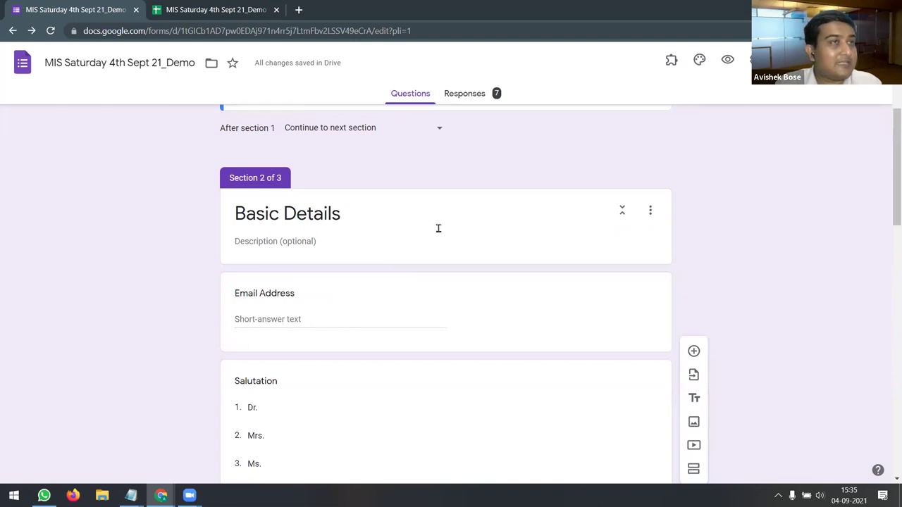
scroll(451, 233, "down", 10)
Step: Merge the Employment History section into Basic Details as well
left_click(651, 240)
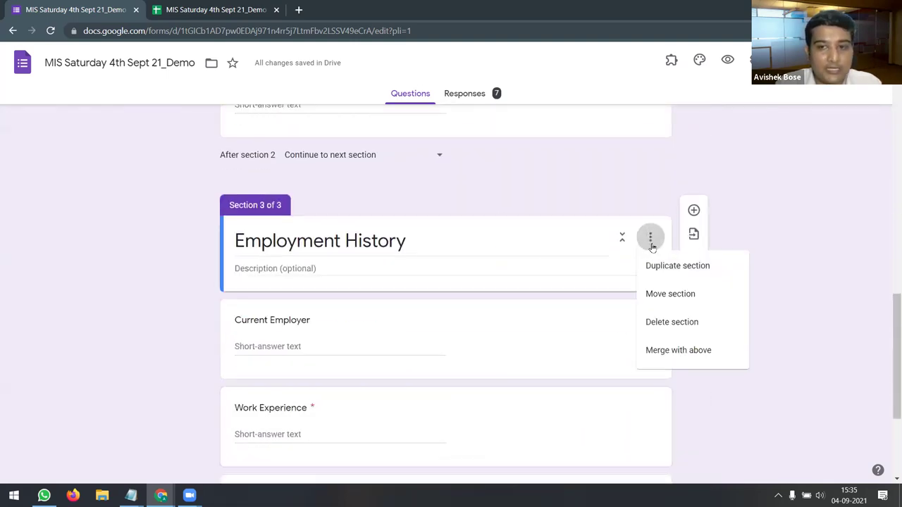
left_click(669, 355)
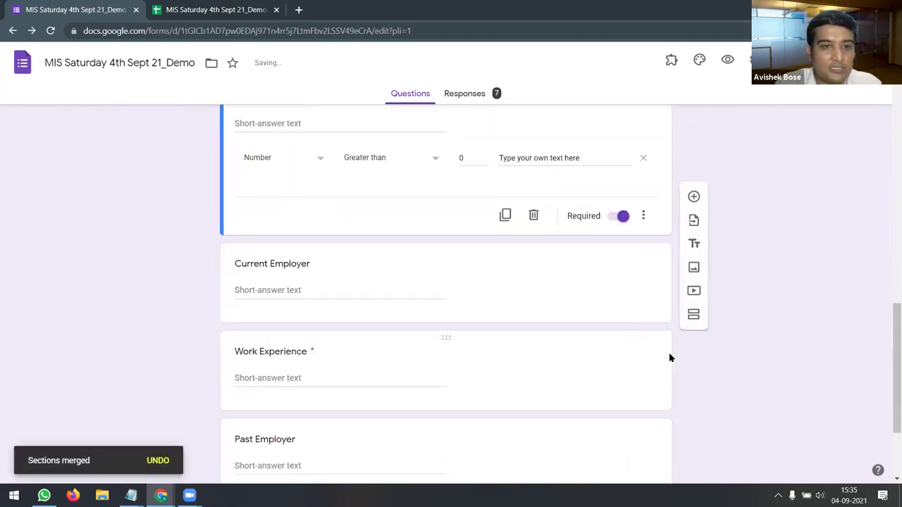
scroll(548, 285, "up", 15)
scroll(546, 285, "down", 3)
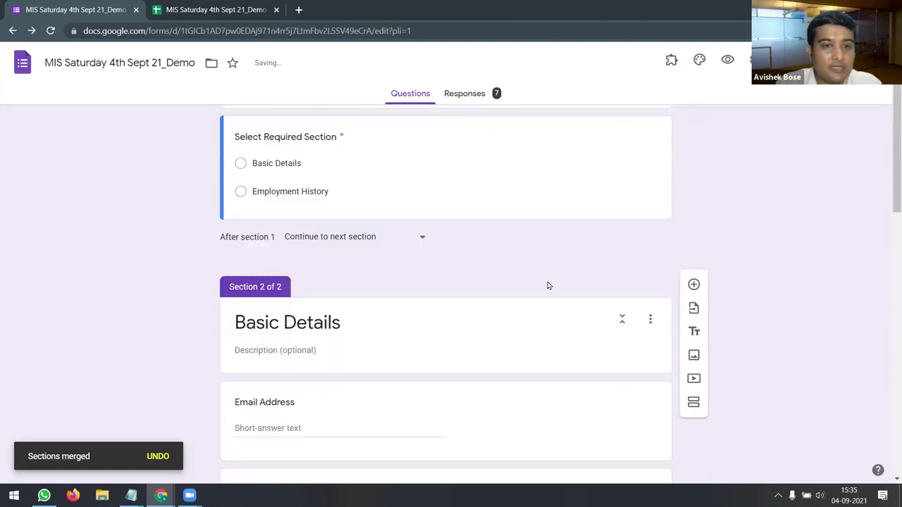
left_click(651, 155)
left_click(651, 154)
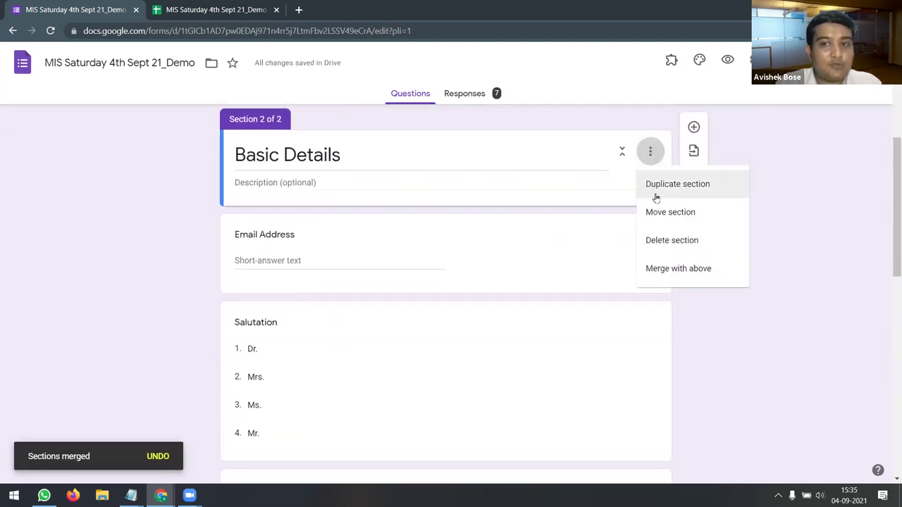
Step: Delete the Basic Details section, then undo the deletion
left_click(665, 244)
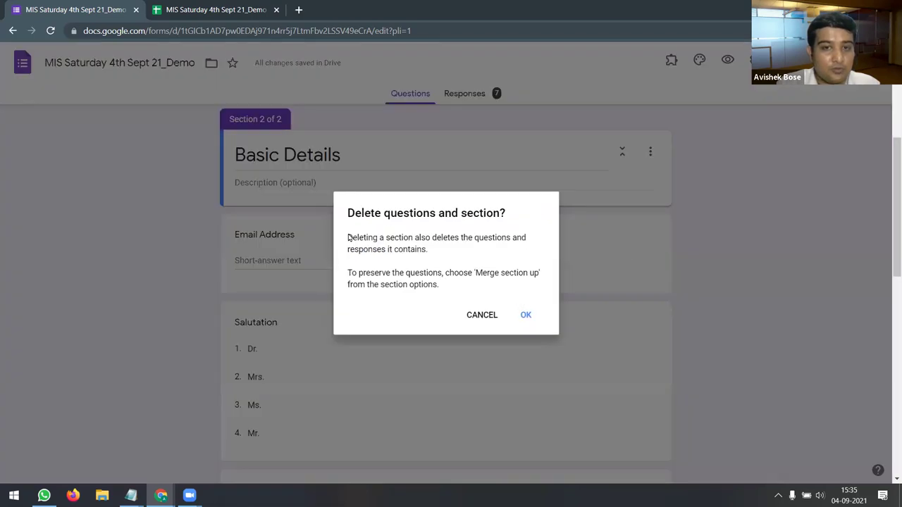
left_click(527, 317)
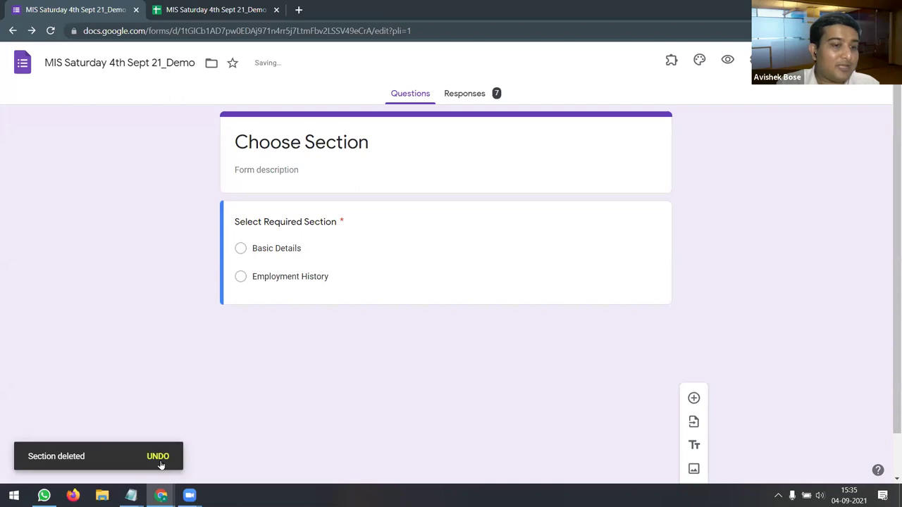
left_click(157, 457)
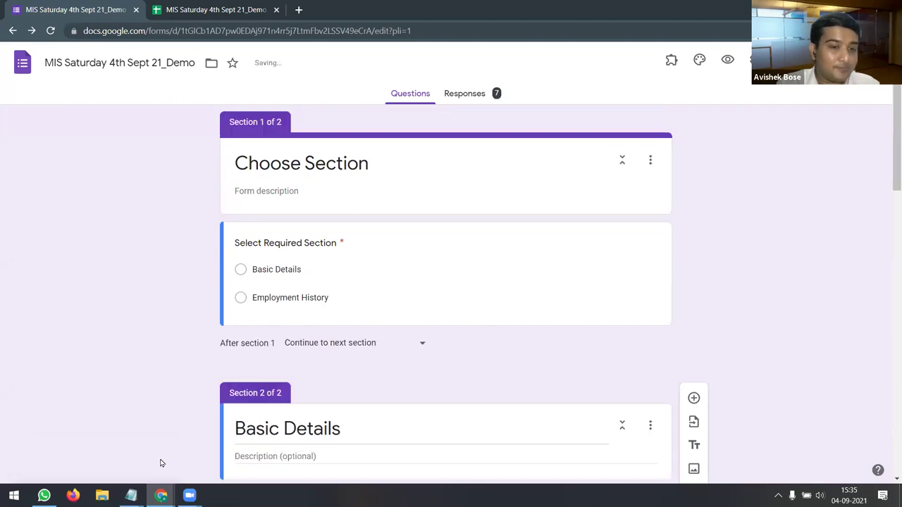
scroll(515, 373, "down", 4)
scroll(514, 375, "up", 5)
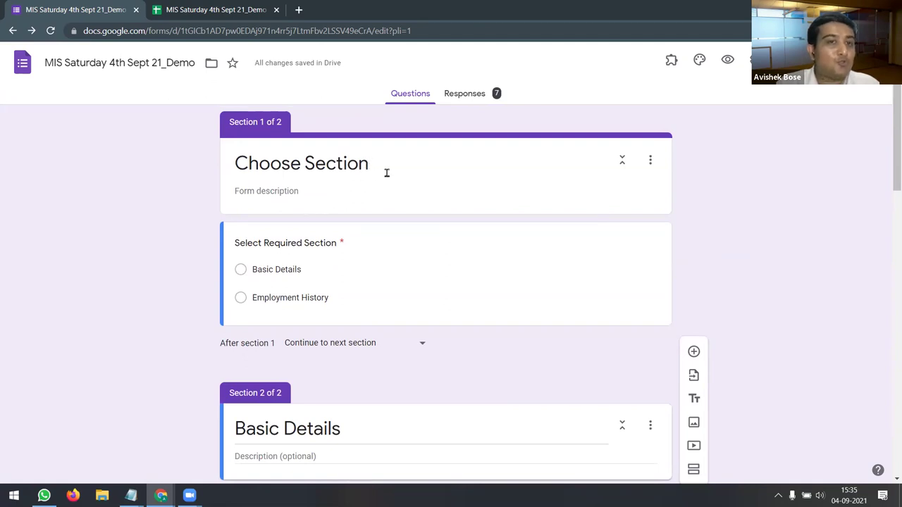
Step: Delete the first Choose Section section with its Select Required Section question
left_click(650, 164)
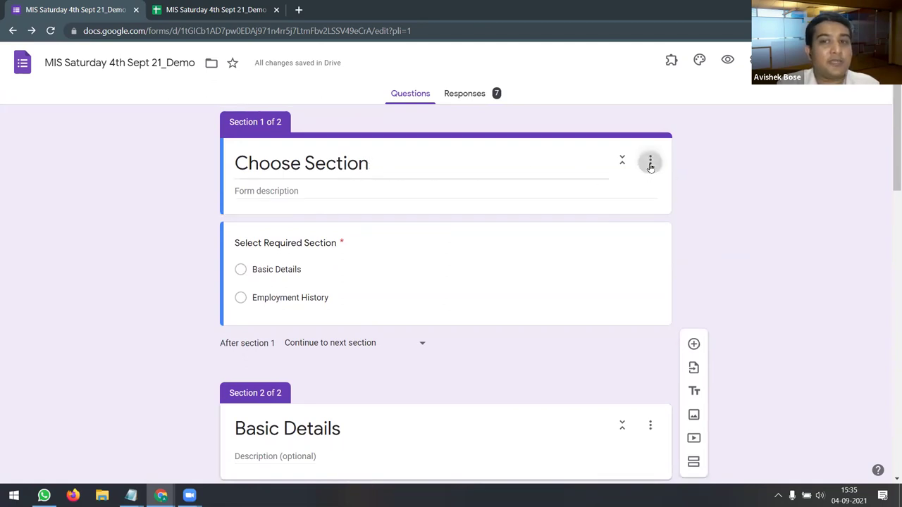
left_click(672, 255)
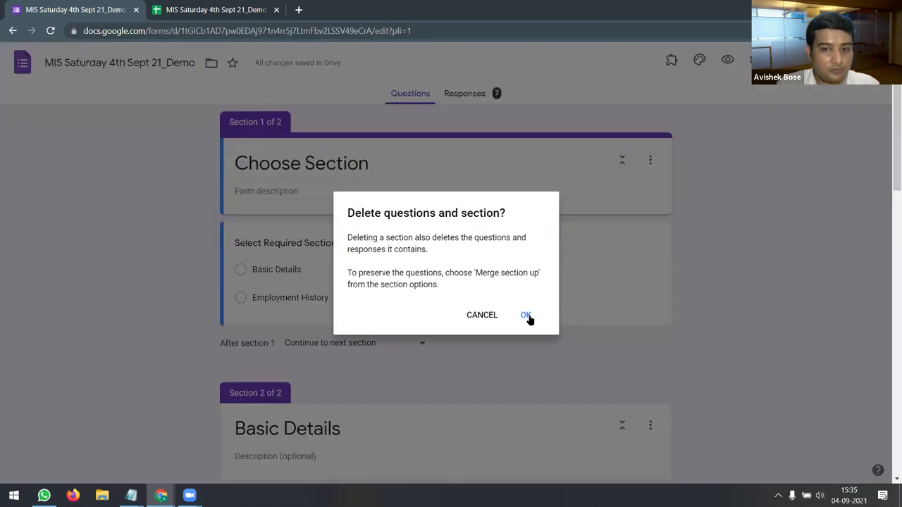
left_click(526, 315)
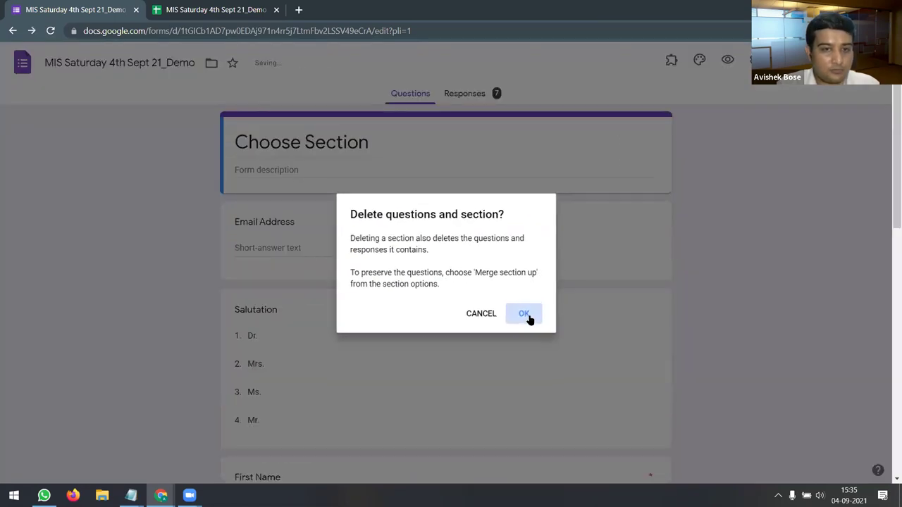
scroll(430, 253, "down", 10)
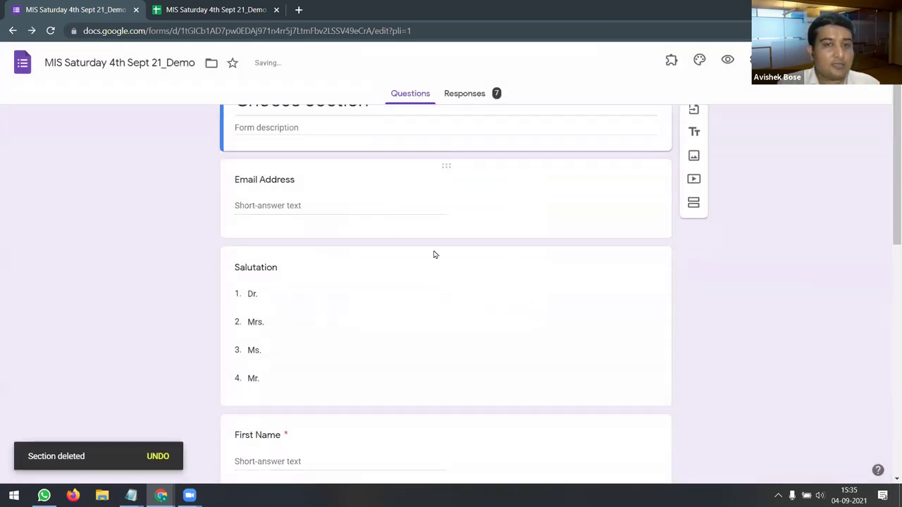
scroll(352, 303, "up", 7)
scroll(341, 326, "up", 3)
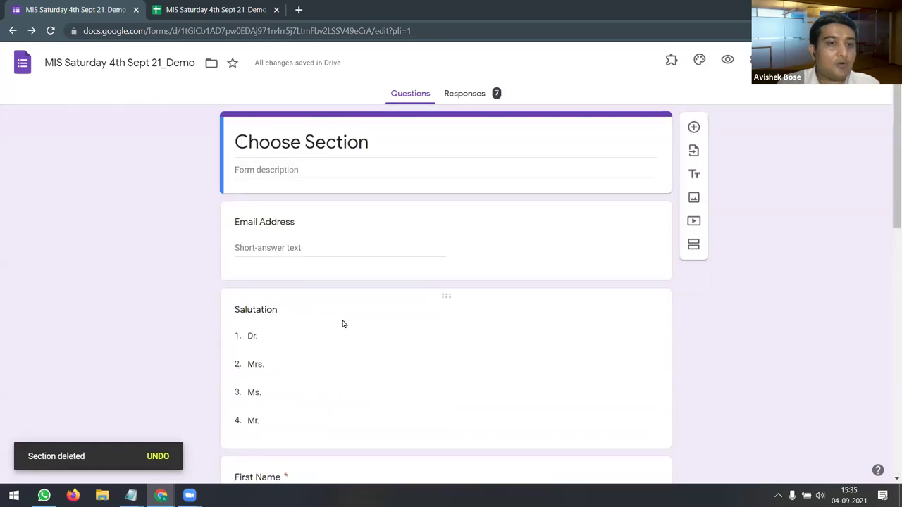
scroll(453, 296, "down", 10)
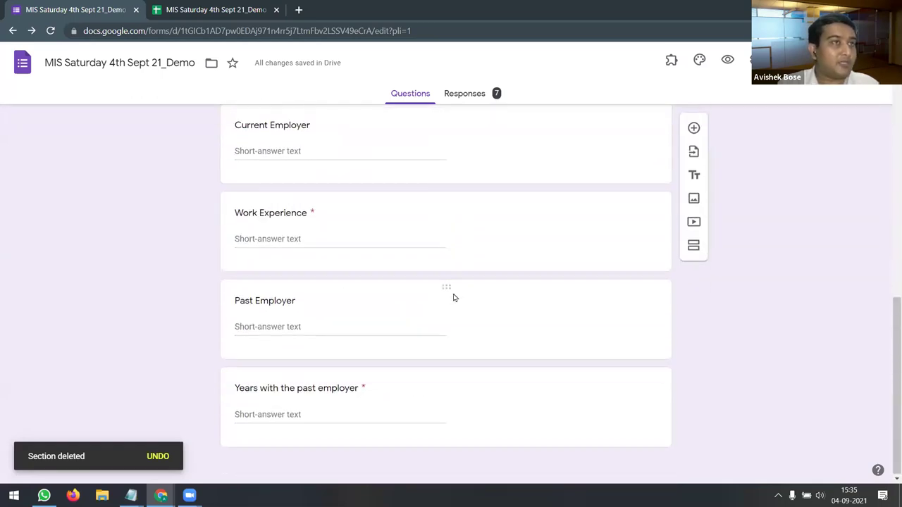
scroll(453, 296, "up", 15)
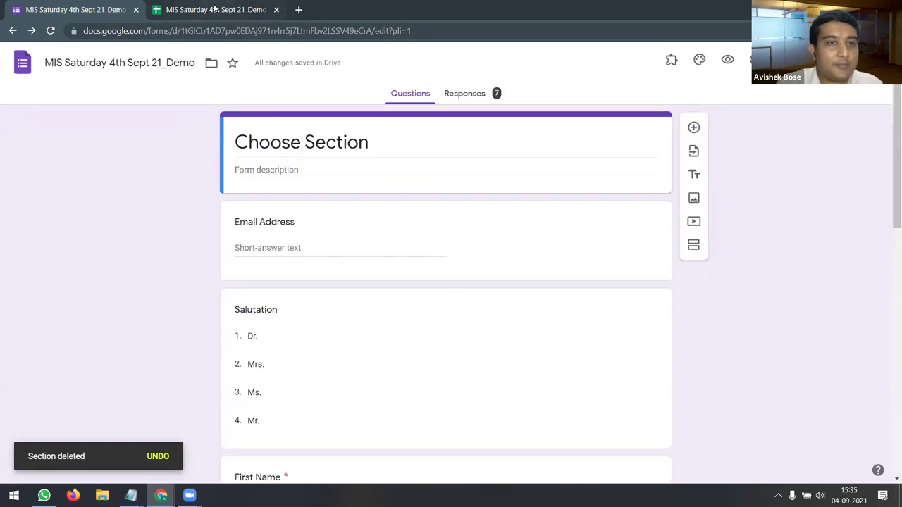
left_click(215, 9)
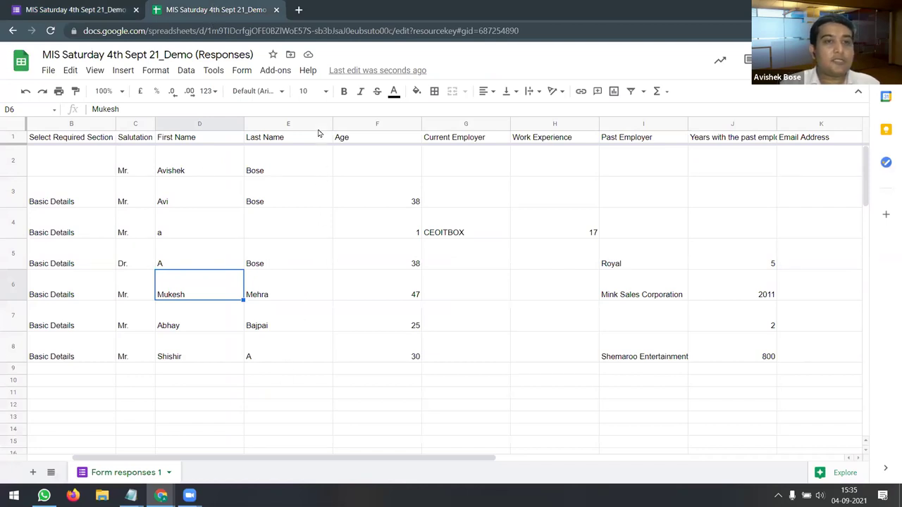
Step: Start formMule setup with Form responses 1 as source and sending on form submit
left_click(271, 73)
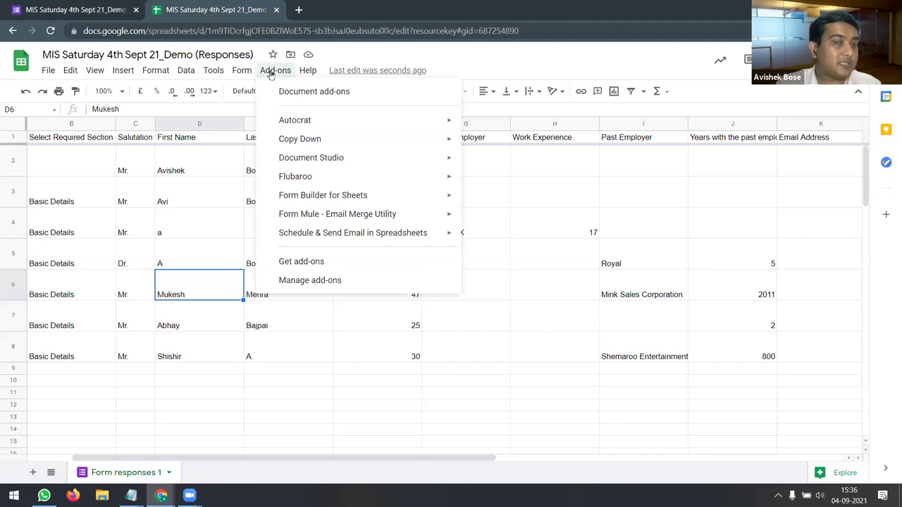
mouse_move(382, 217)
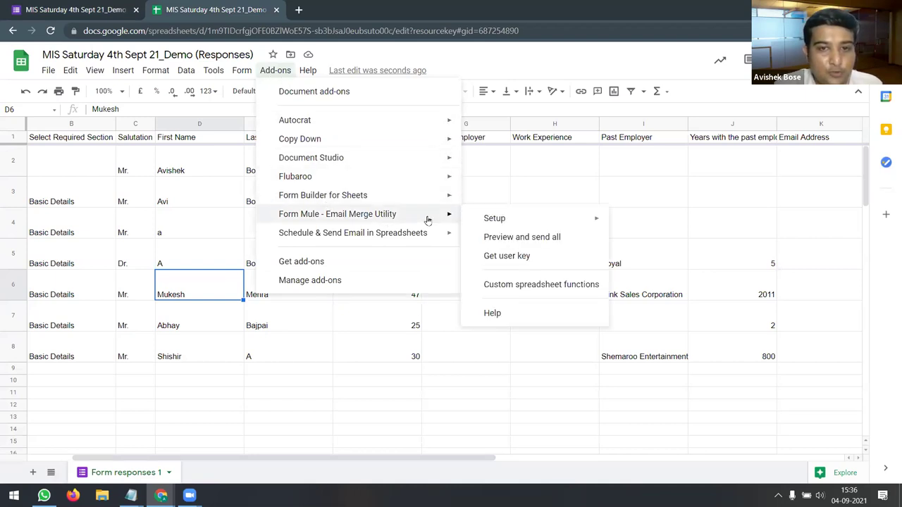
mouse_move(533, 224)
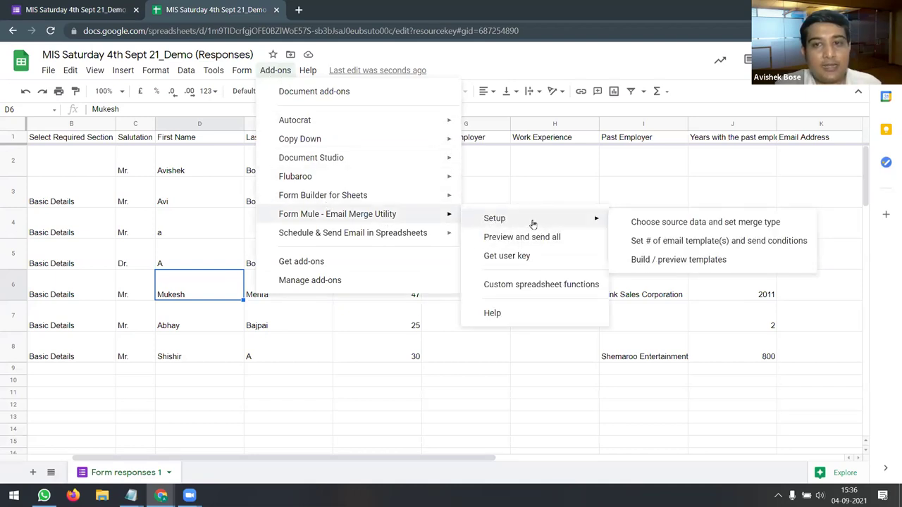
left_click(648, 223)
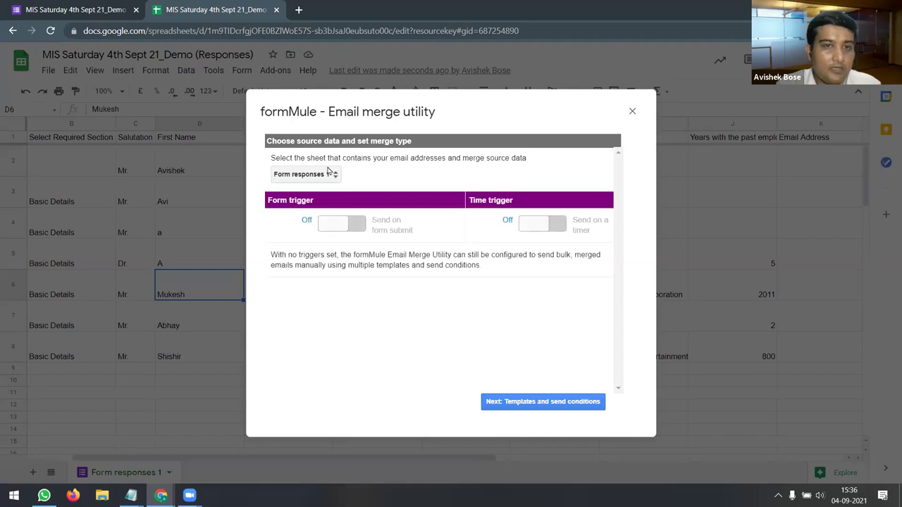
left_click(336, 177)
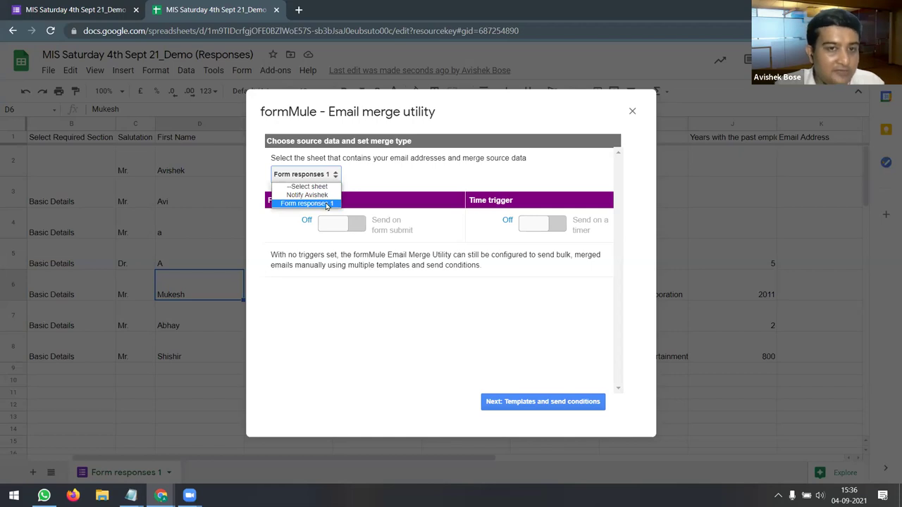
left_click(326, 206)
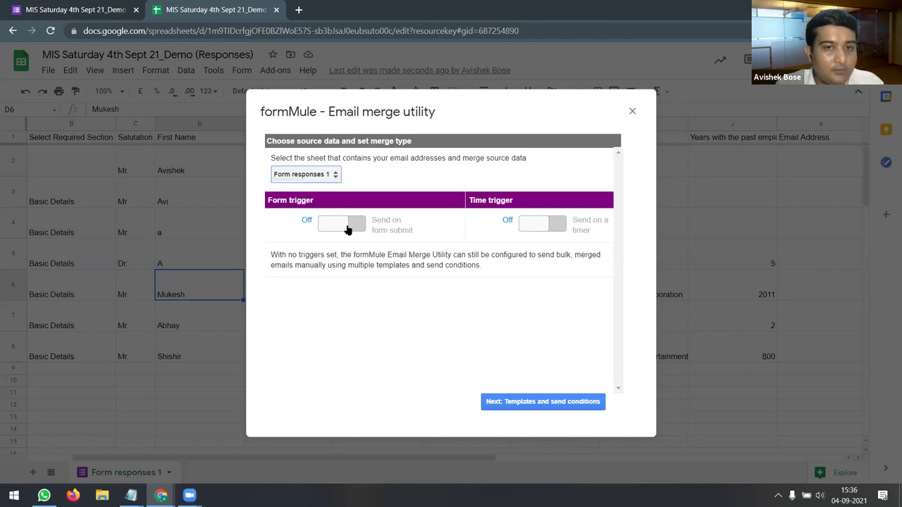
left_click(344, 224)
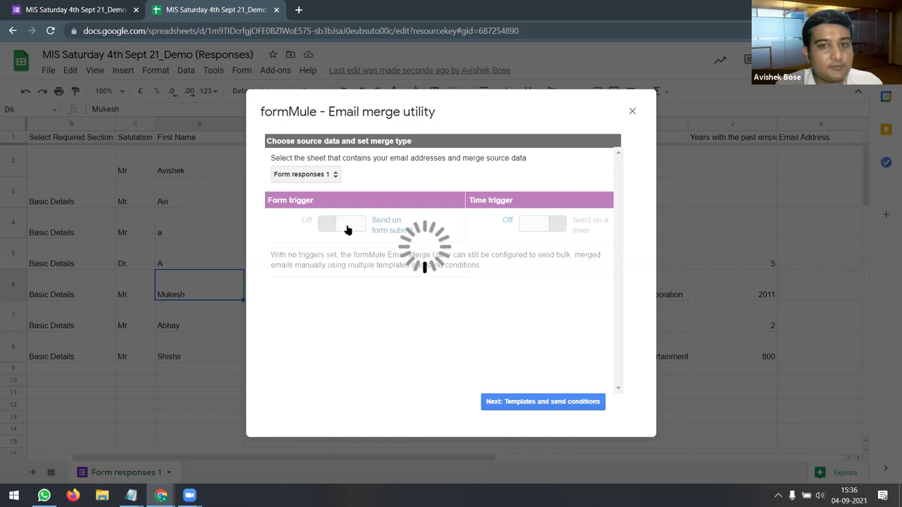
left_click(537, 402)
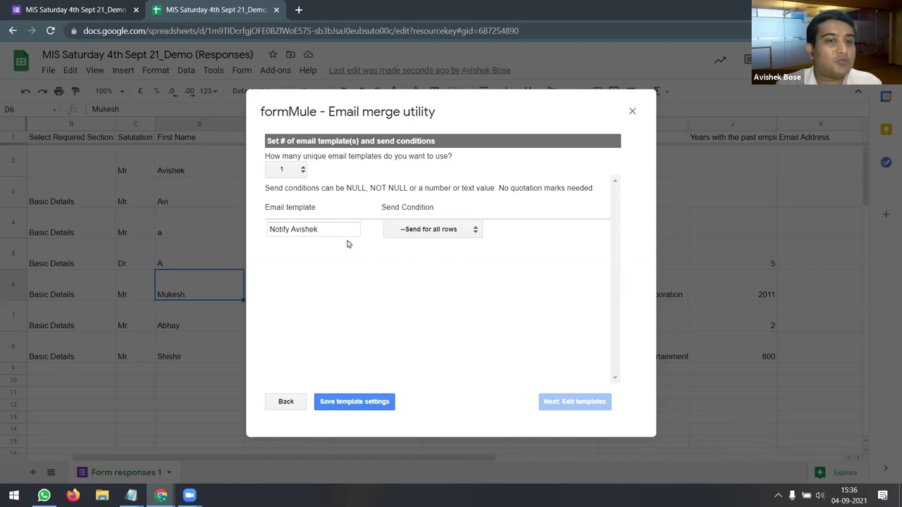
Step: Add a second template 'Test Reply' sent when Email Address is NOT NULL, and save
left_click(298, 173)
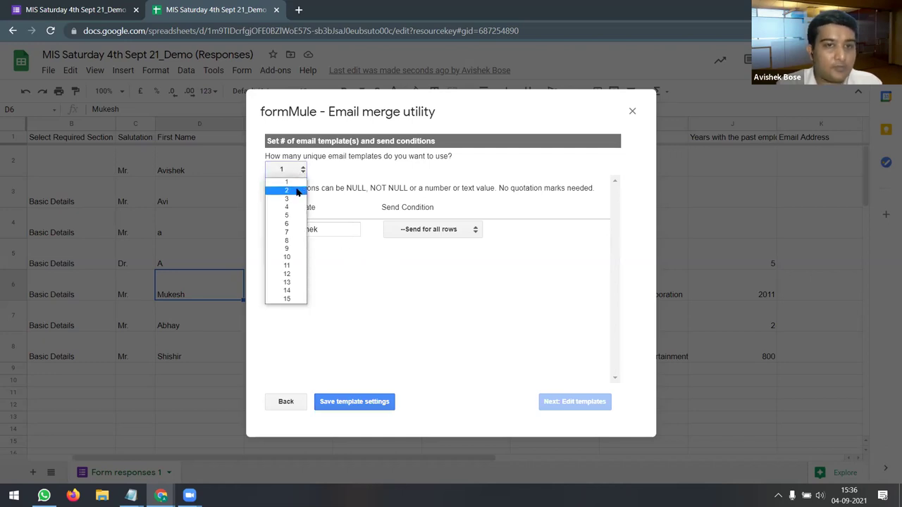
left_click(286, 190)
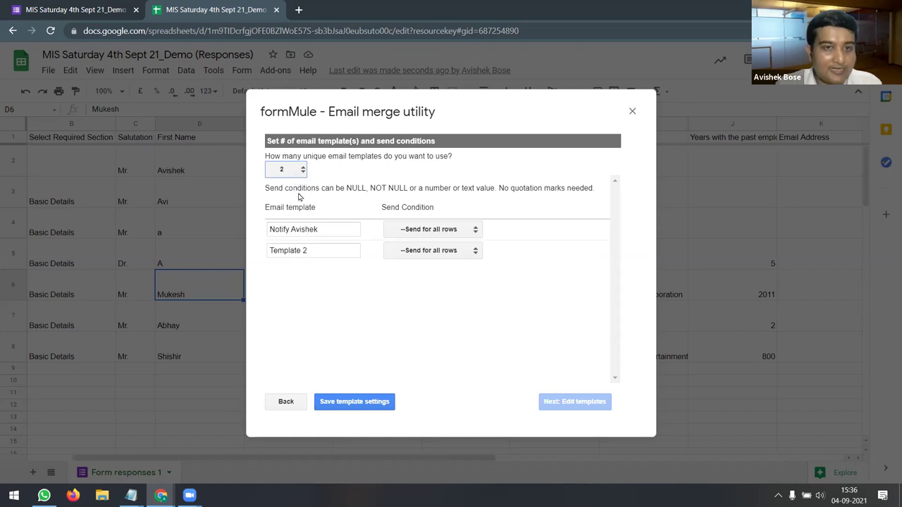
left_click_drag(311, 250, 269, 252)
type("Test Reply")
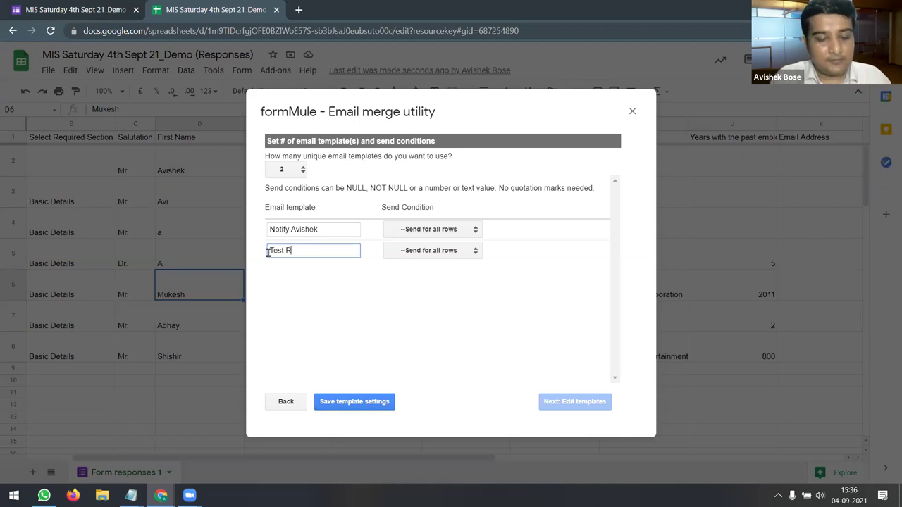
left_click(474, 258)
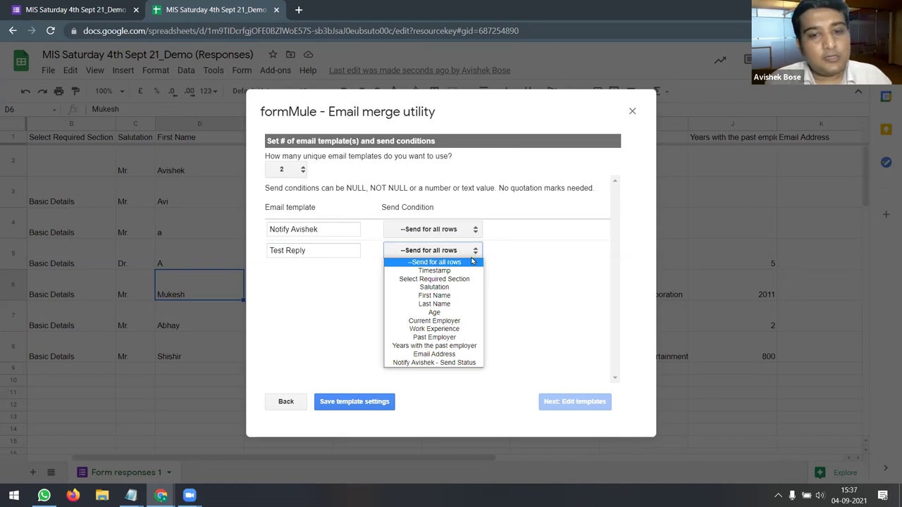
left_click(455, 354)
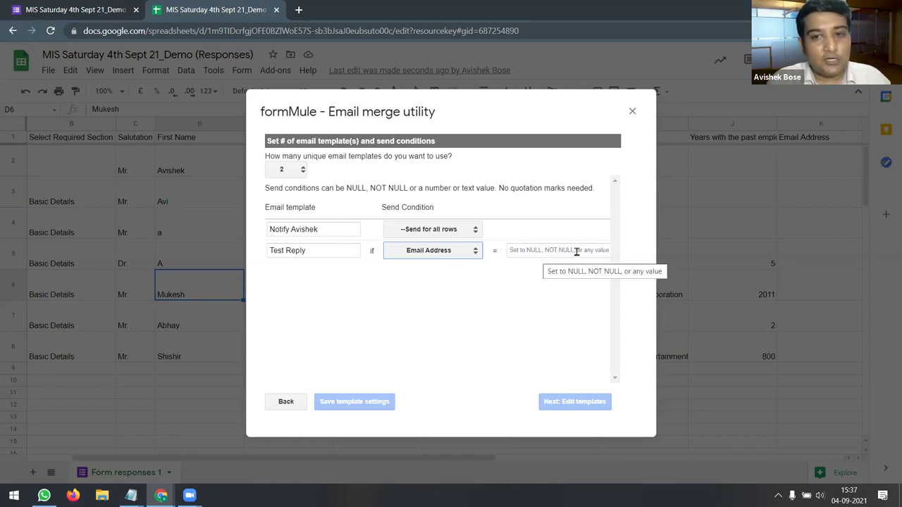
left_click(532, 252)
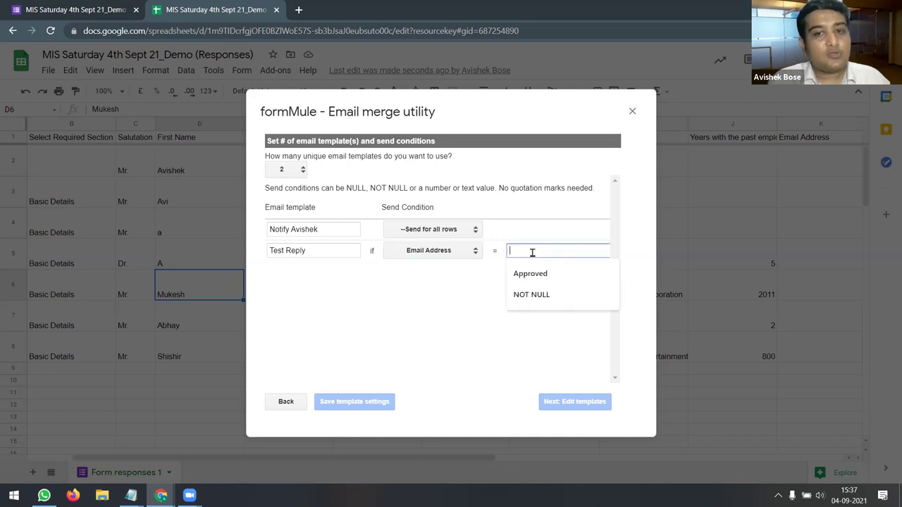
left_click(533, 295)
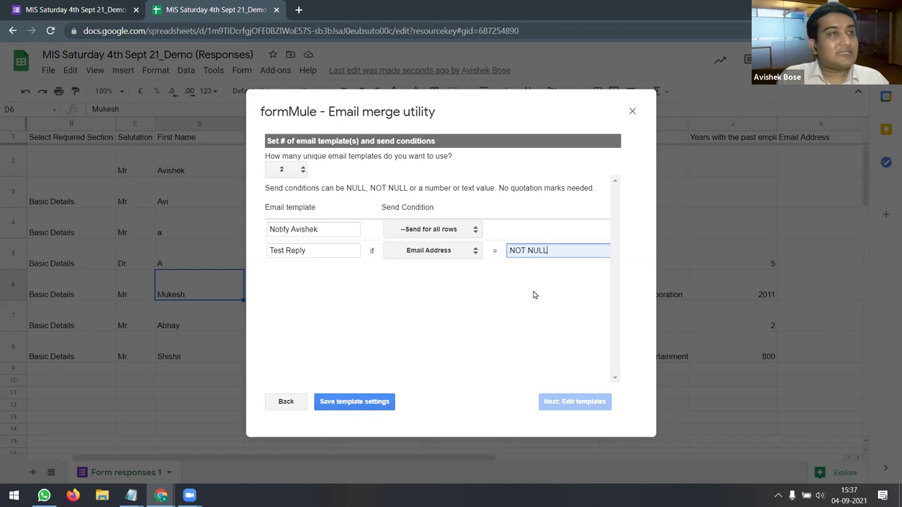
left_click(390, 398)
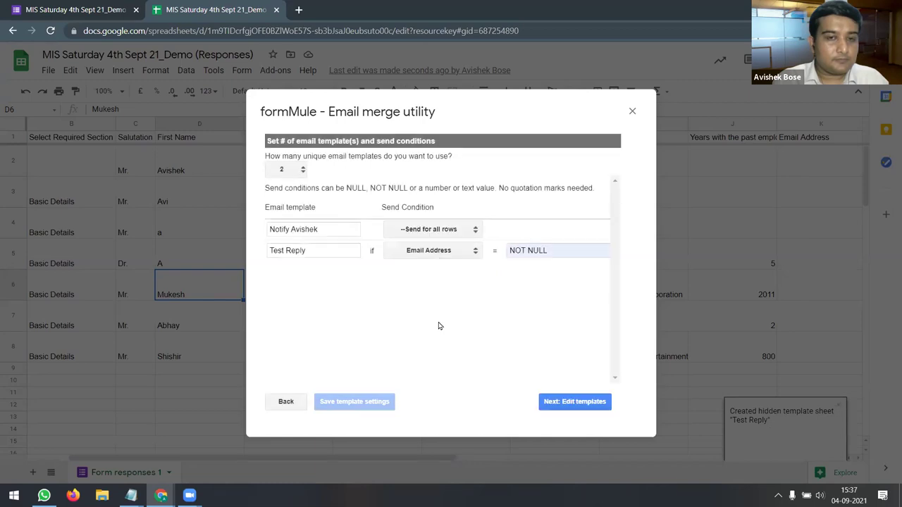
Step: Replace the fixed To recipient with the Email Address merge tag
left_click(569, 401)
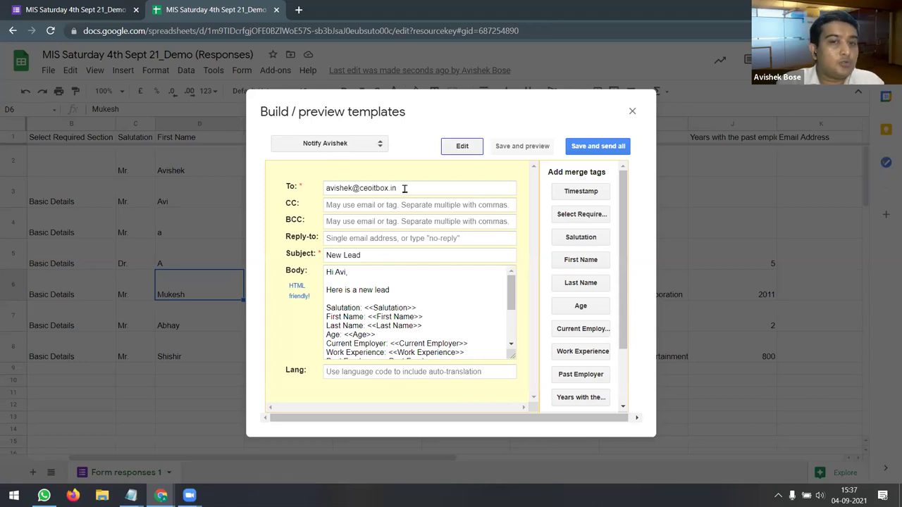
left_click_drag(404, 188, 322, 188)
key("BackSpace")
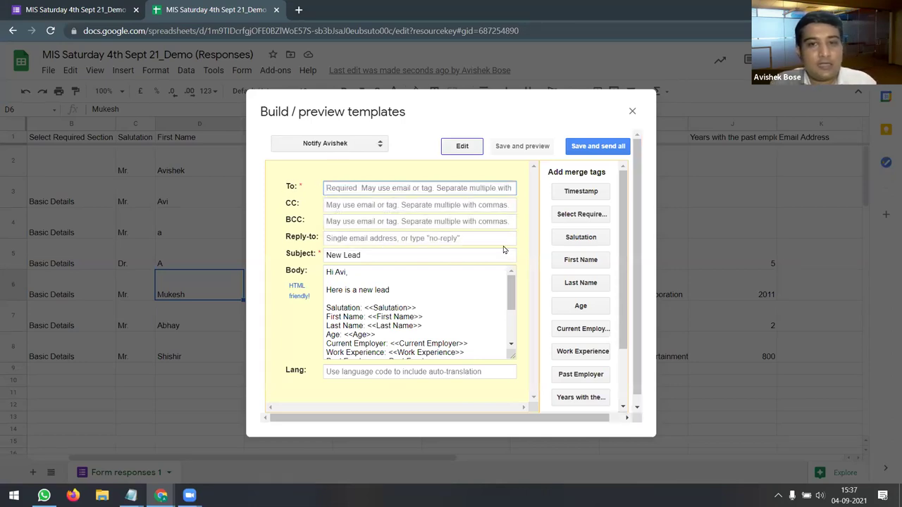
scroll(578, 314, "down", 2)
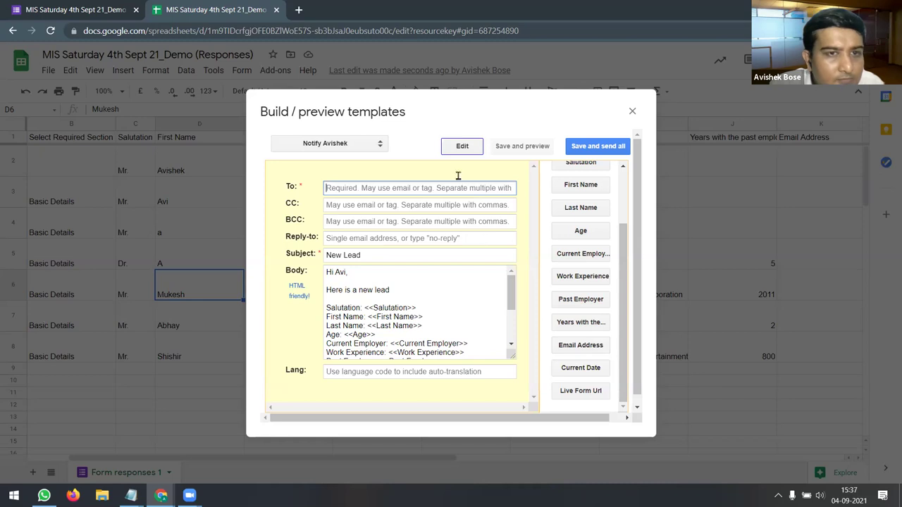
left_click(431, 104)
left_click(39, 7)
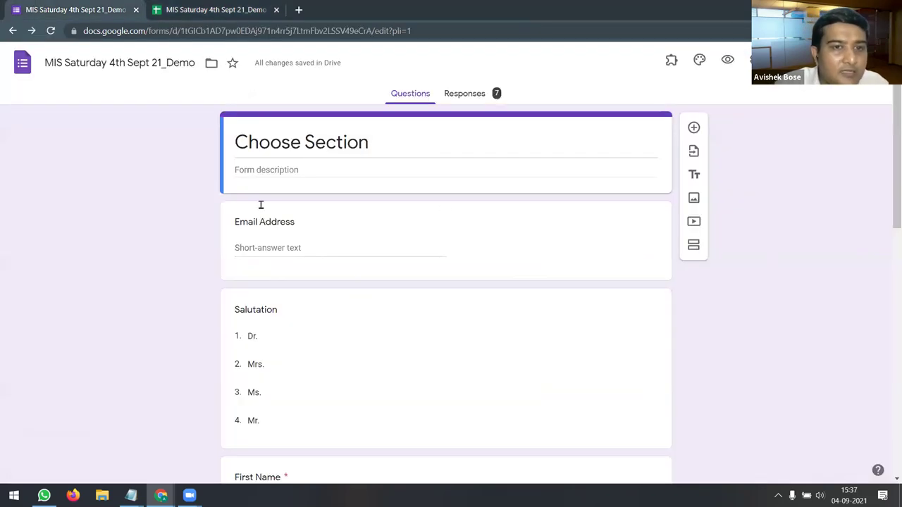
left_click(199, 7)
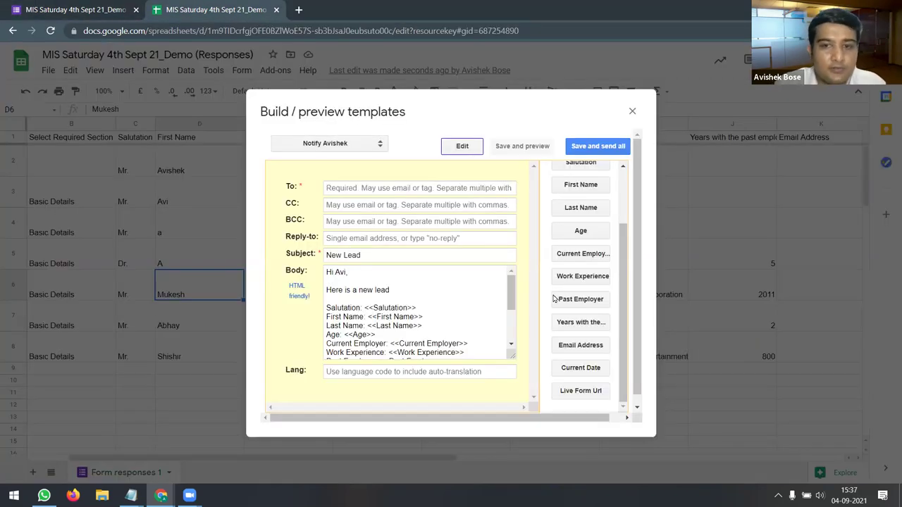
left_click(572, 337)
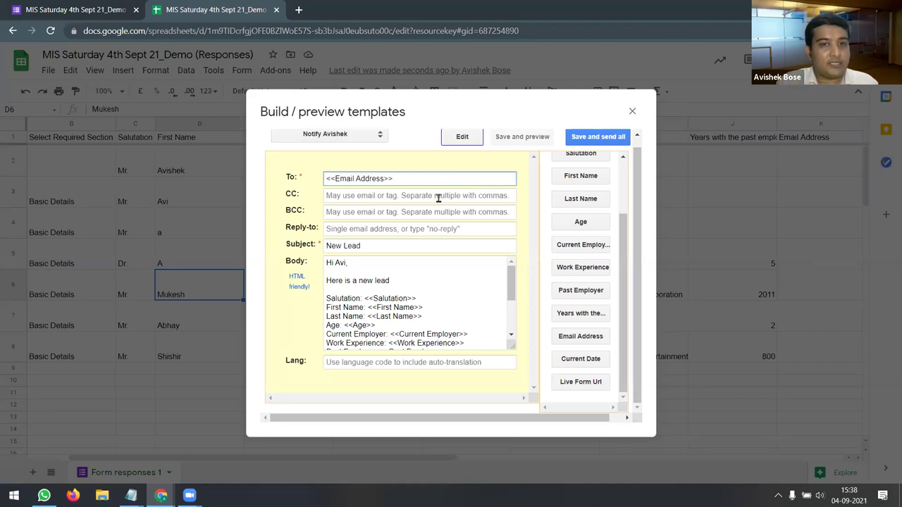
Step: Trim the body greeting to just 'Hi' by deleting the hardcoded name
left_click(419, 199)
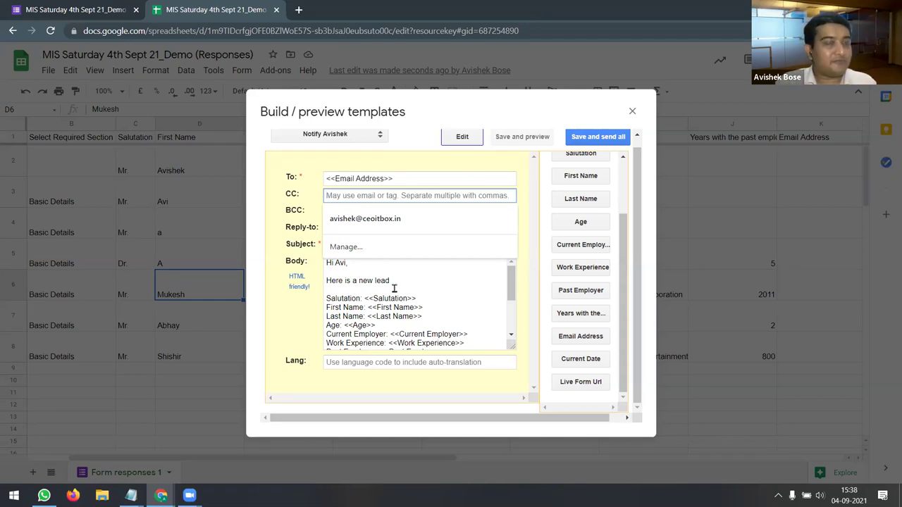
left_click(419, 281)
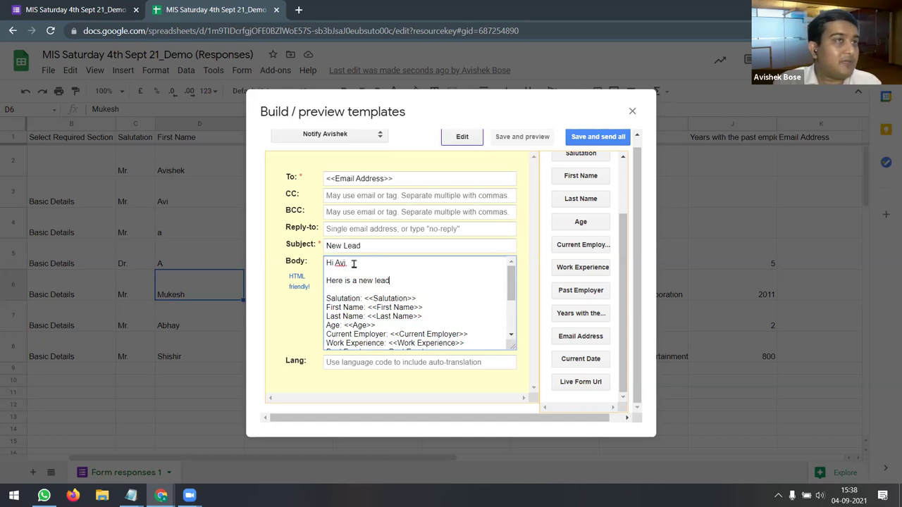
left_click_drag(351, 262, 340, 263)
key("BackSpace")
scroll(594, 290, "up", 2)
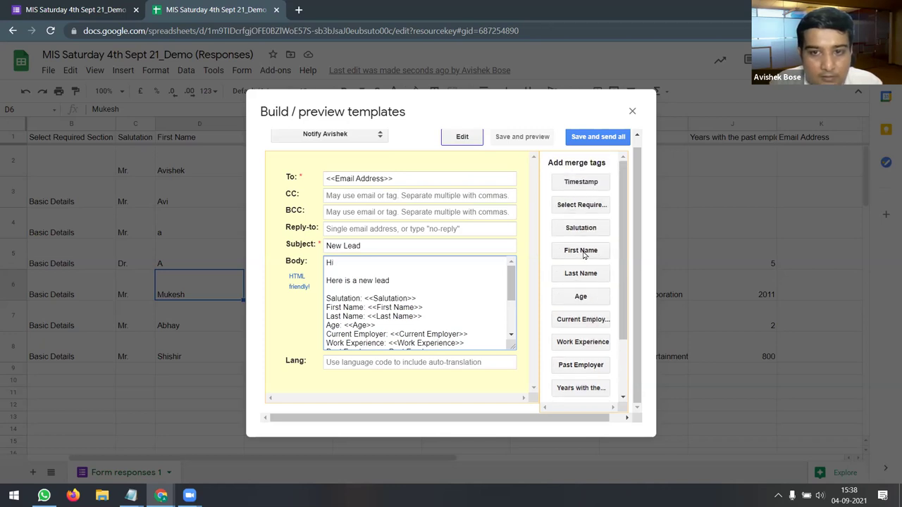
Step: Make the greeting 'Hi <<First Name>>' using the First Name merge tag
left_click(580, 250)
left_click_drag(373, 263, 334, 263)
key("BackSpace")
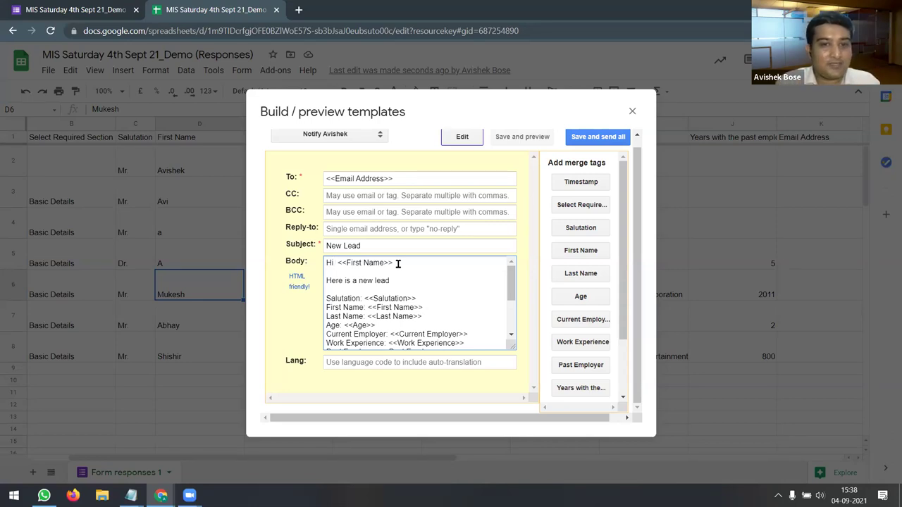
key("BackSpace")
Step: Change the subject from 'New Lead' to 'Thank you <<First Name>>'
left_click(345, 245)
double_click(352, 246)
left_click_drag(331, 246, 326, 246)
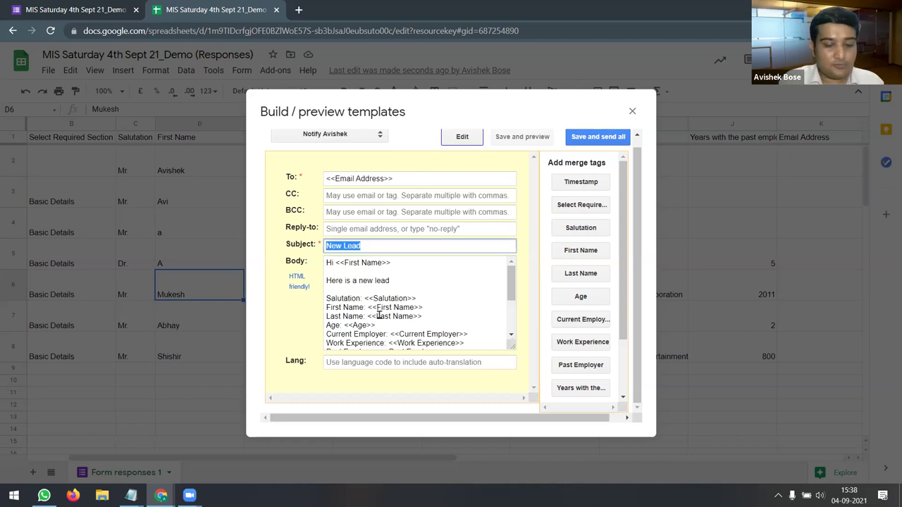
type("Thank you")
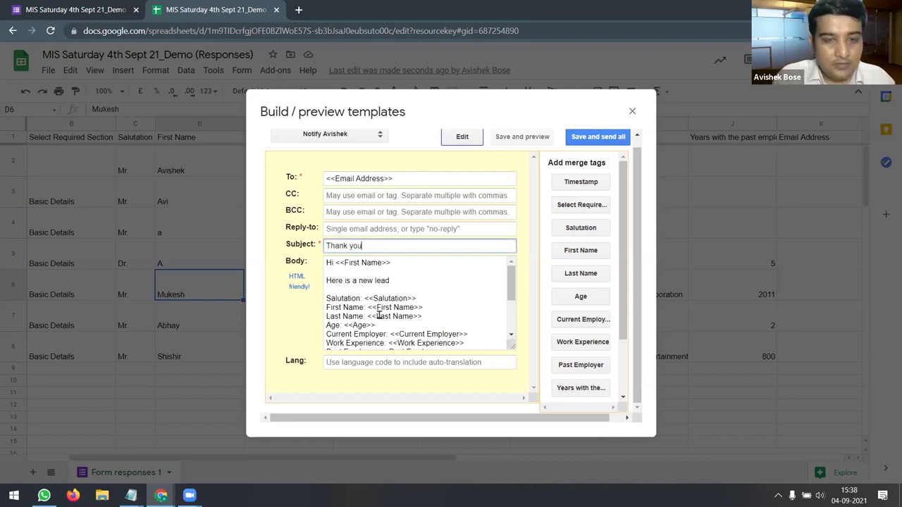
left_click(579, 252)
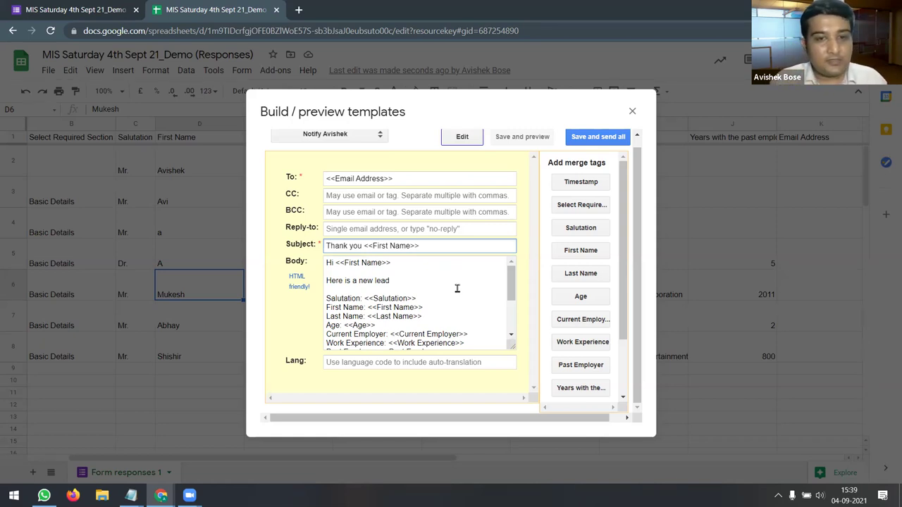
Step: Replace 'Here is a new lead' with 'Thank you providing the below information'
scroll(457, 288, "down", 2)
scroll(458, 288, "up", 3)
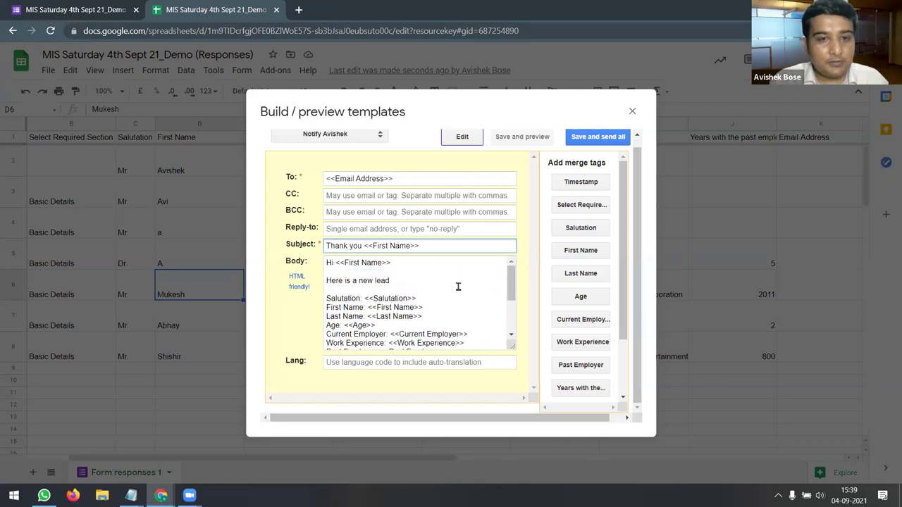
left_click_drag(392, 282, 325, 283)
type("Thank yo")
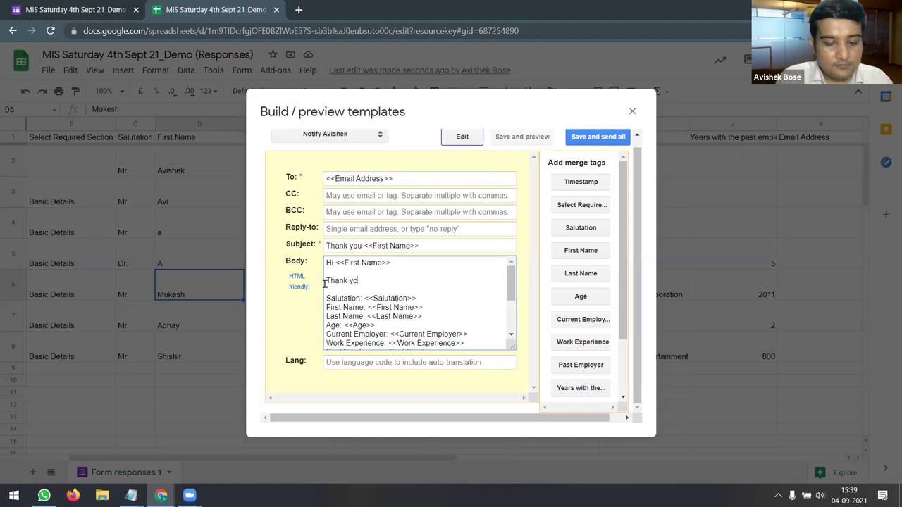
type("u providin")
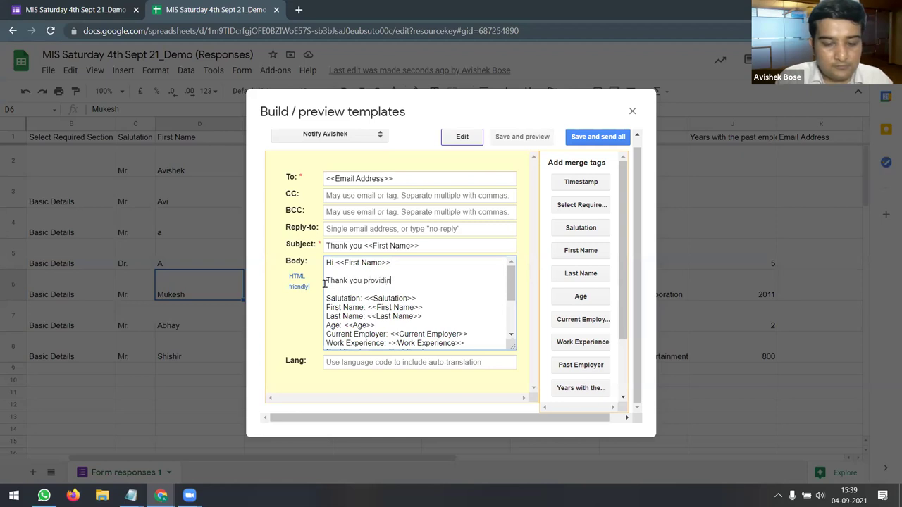
type("g the ")
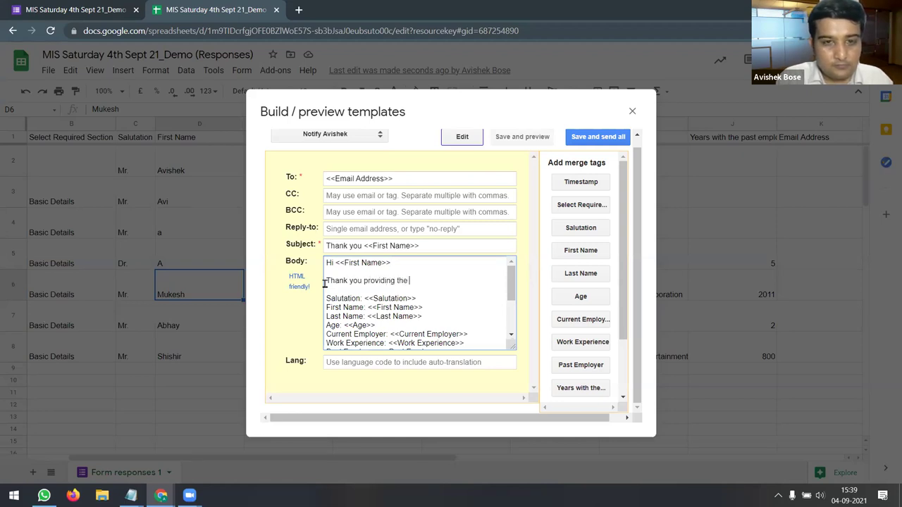
type("belo")
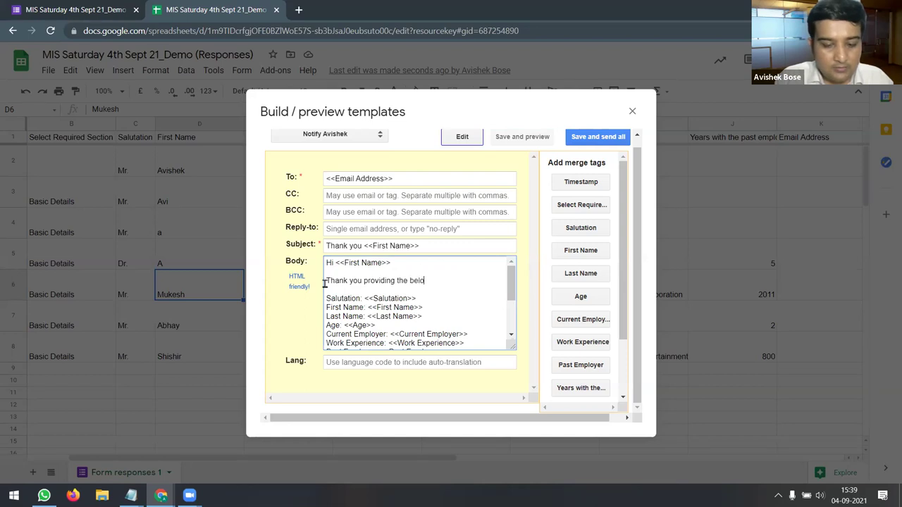
type(" information")
left_click(424, 282)
type("w")
left_click(482, 282)
Step: Delete the 'Please Follow-up' line and the blank lines before Best Regards
scroll(474, 307, "down", 3)
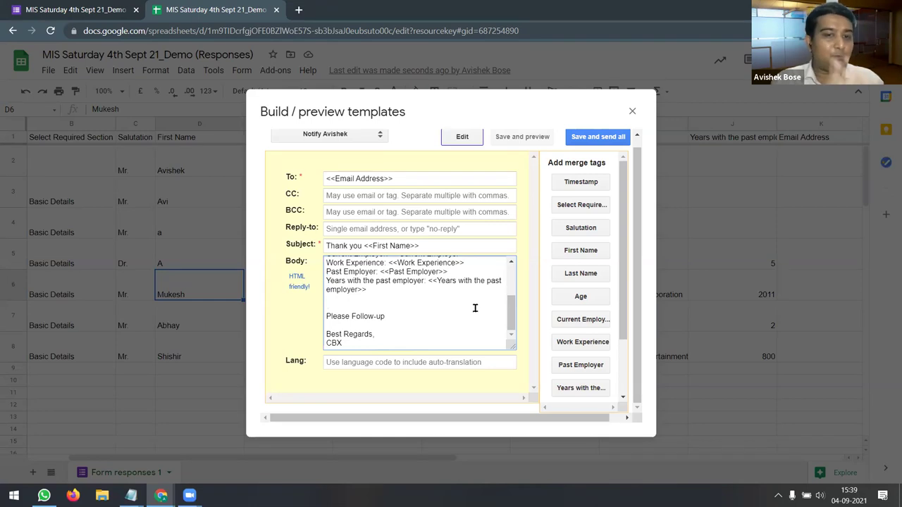
triple_click(328, 318)
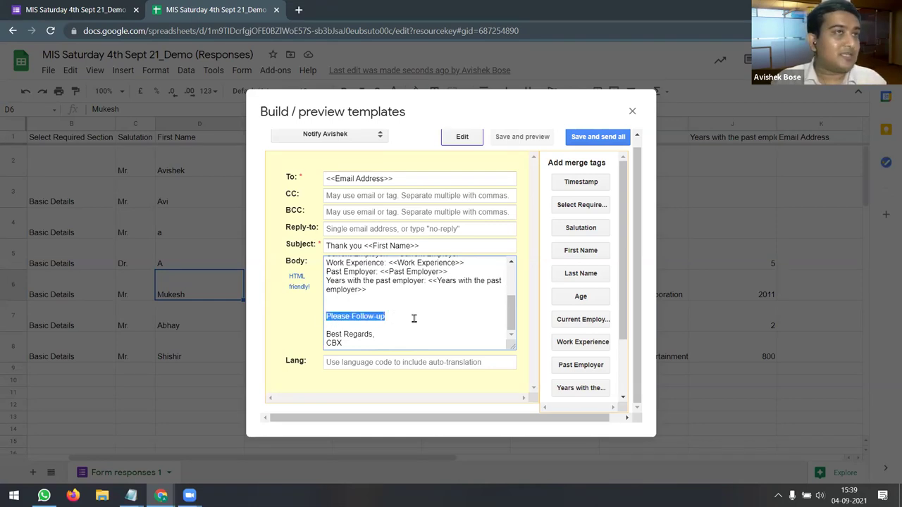
key("BackSpace")
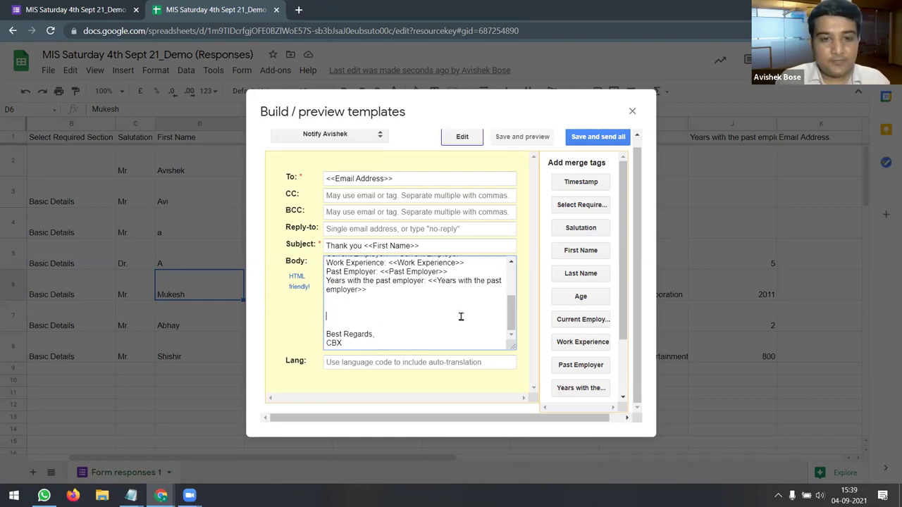
key("Delete")
key("Delete")
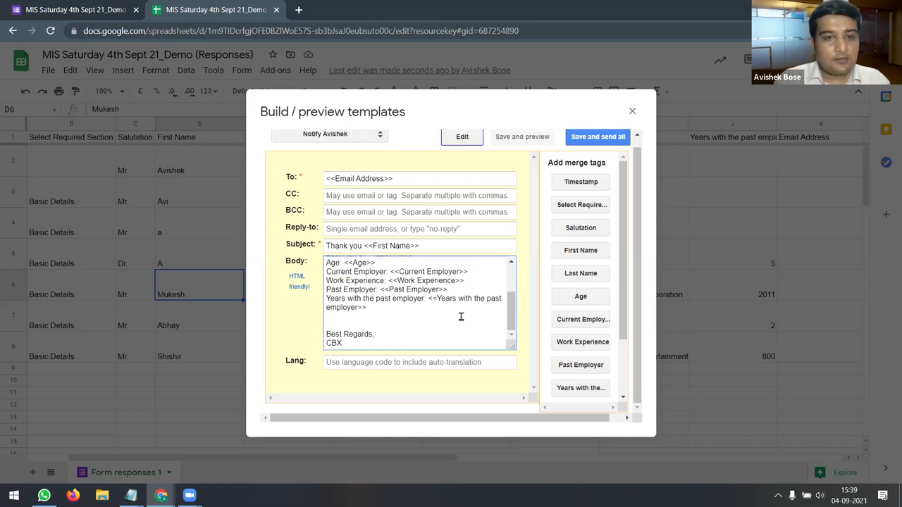
scroll(461, 316, "up", 3)
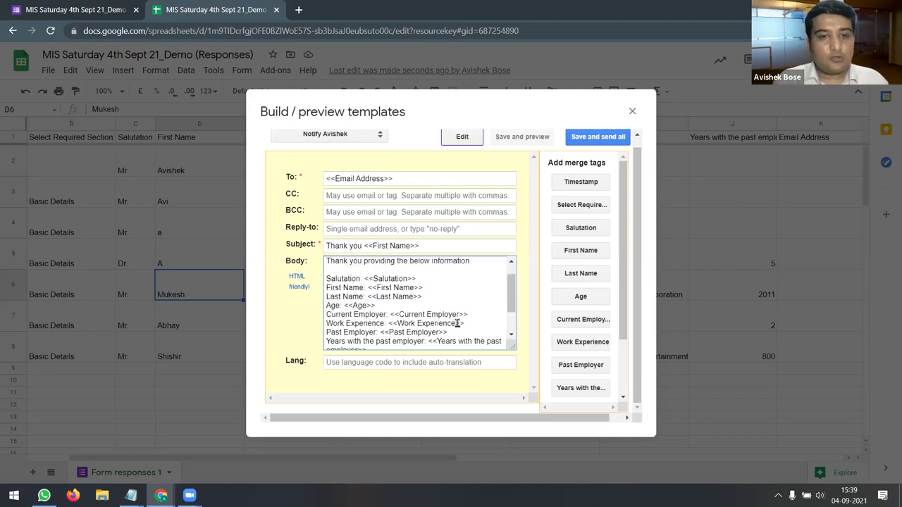
Step: Save the Notify Avishek template and preview sending to all, showing 0 emails
left_click(542, 141)
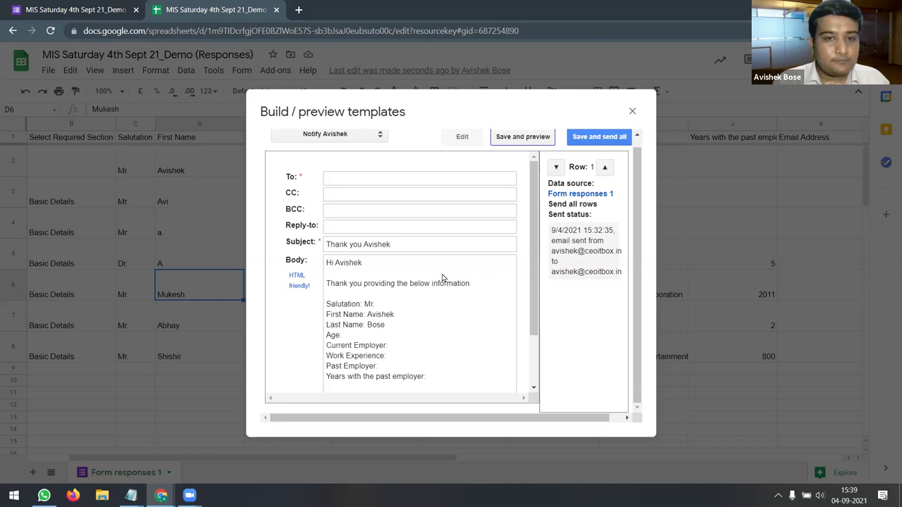
left_click(594, 141)
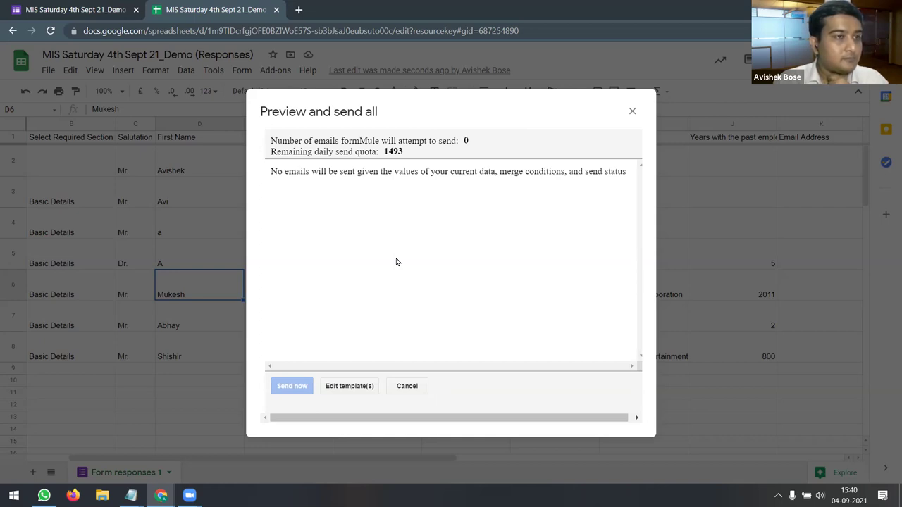
Step: Close the formMule send-all preview in the responses sheet
left_click(51, 8)
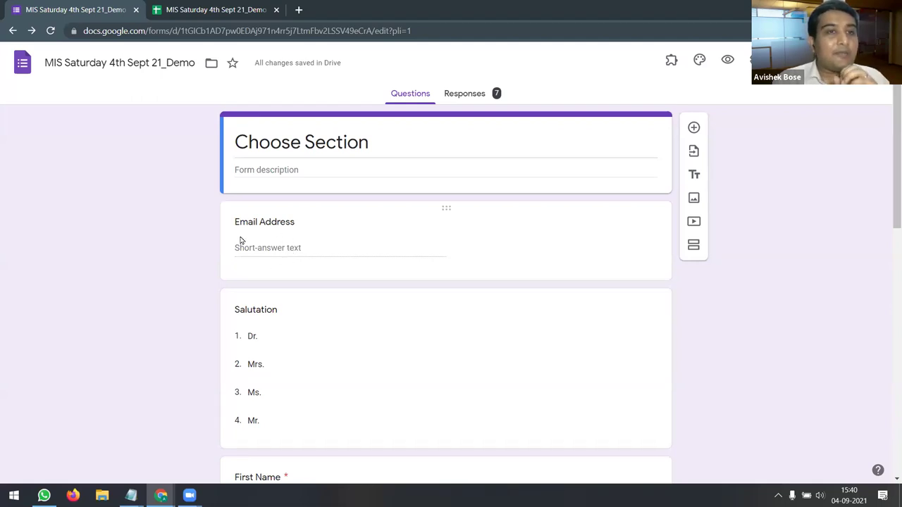
left_click(219, 10)
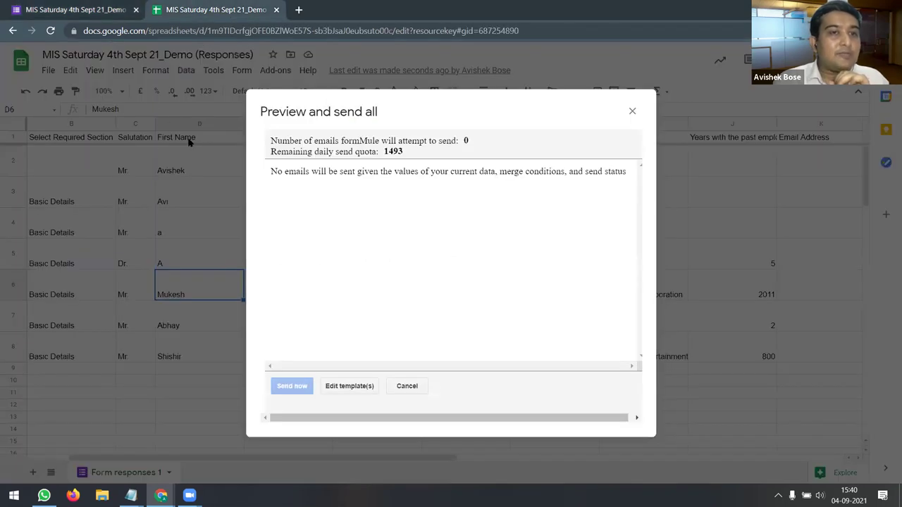
left_click(88, 7)
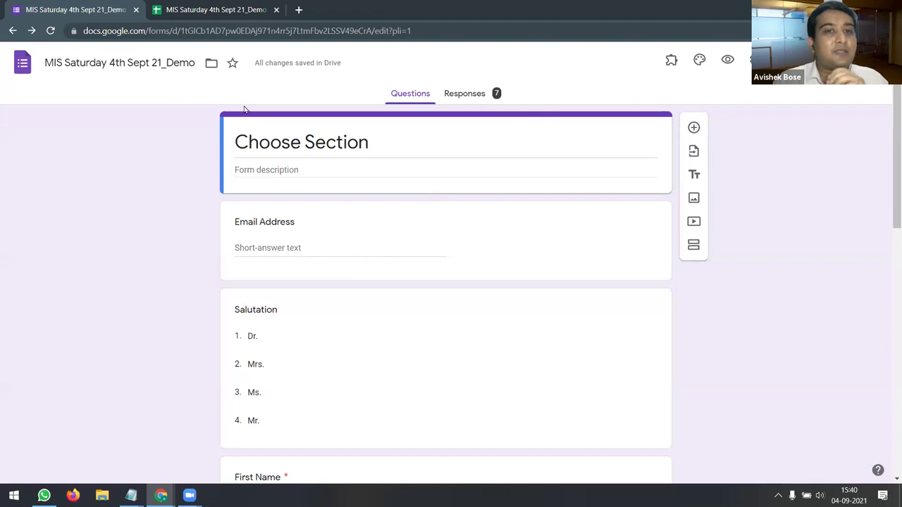
left_click(238, 7)
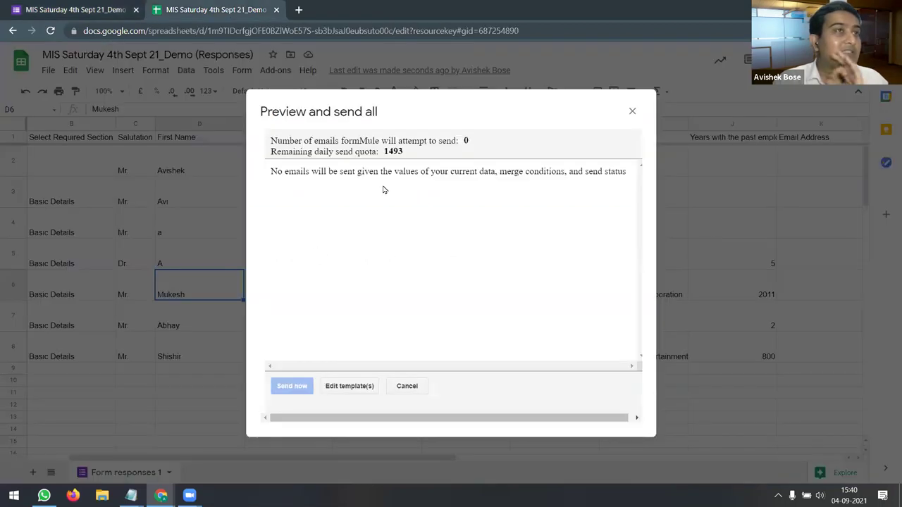
left_click(631, 112)
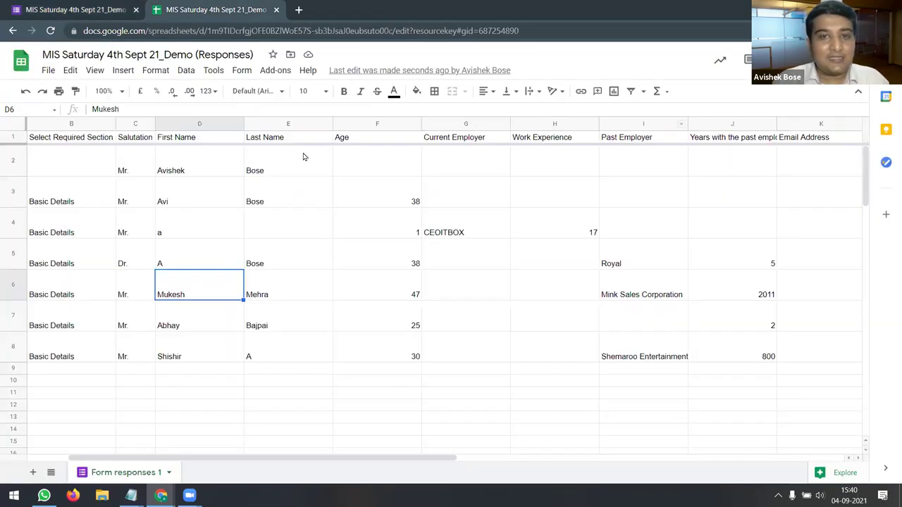
Step: Copy the form's shortened share link to the clipboard
left_click(132, 10)
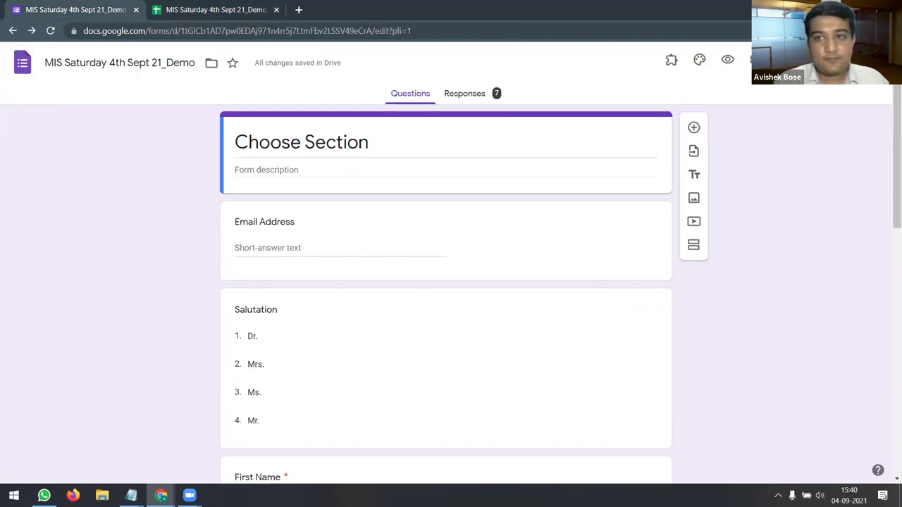
left_click(775, 62)
left_click(400, 148)
left_click(293, 223)
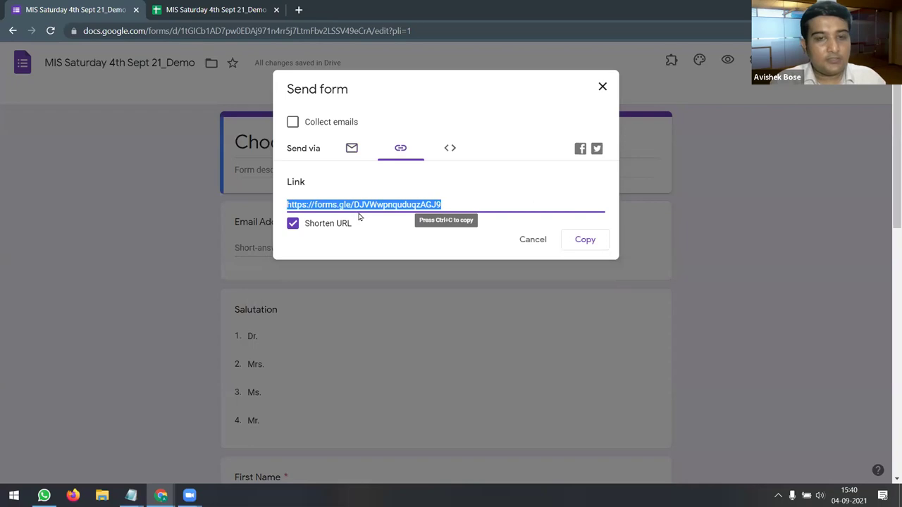
left_click(585, 240)
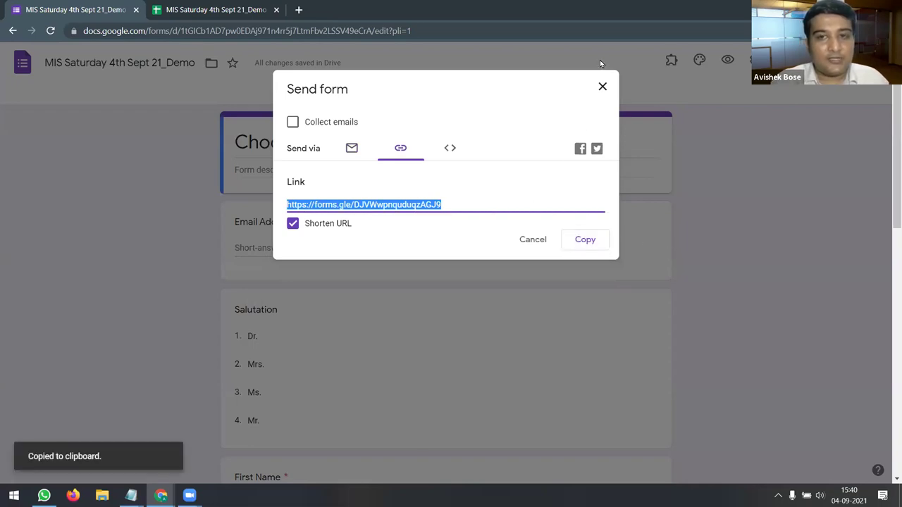
left_click(601, 85)
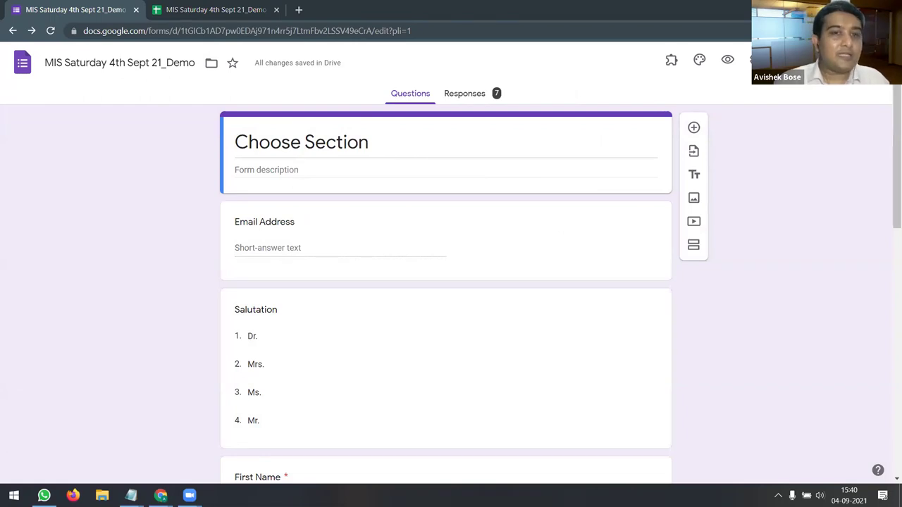
Step: Review the form's 7 collected responses, then return to the responses sheet
left_click(467, 94)
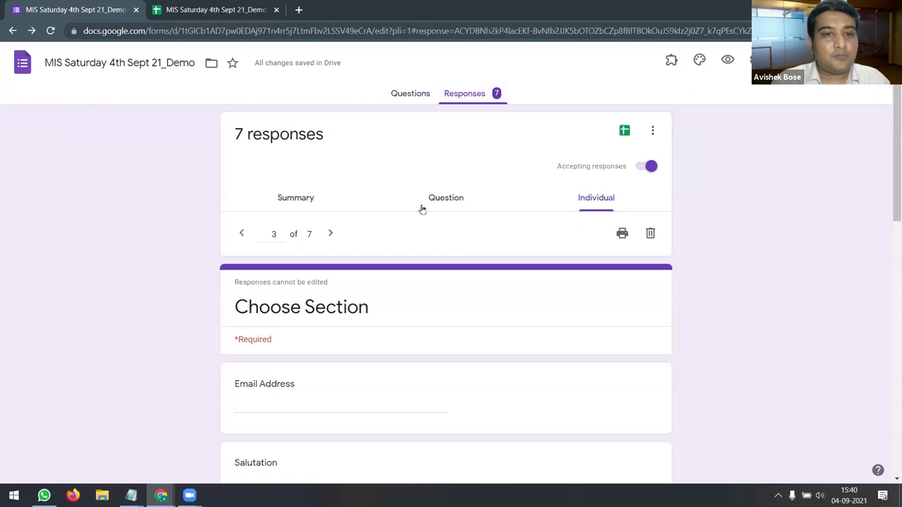
scroll(485, 247, "down", 2)
scroll(471, 248, "up", 2)
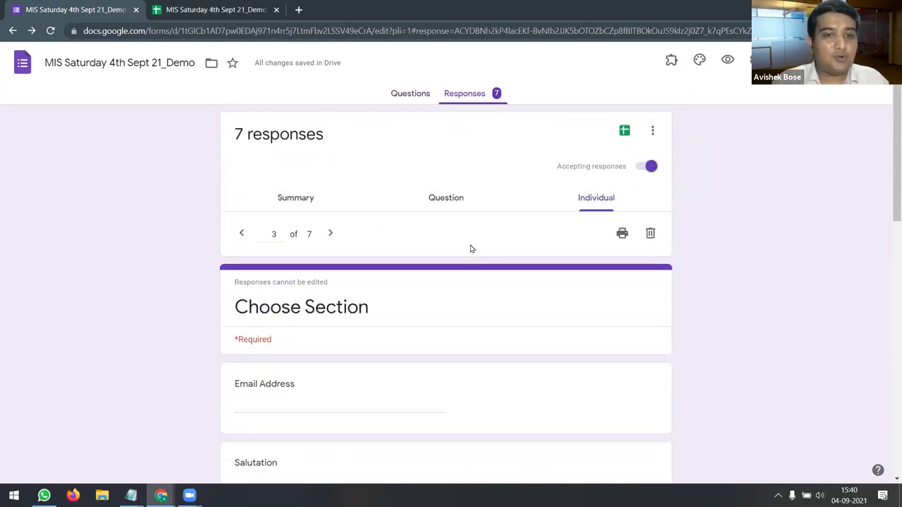
left_click(226, 8)
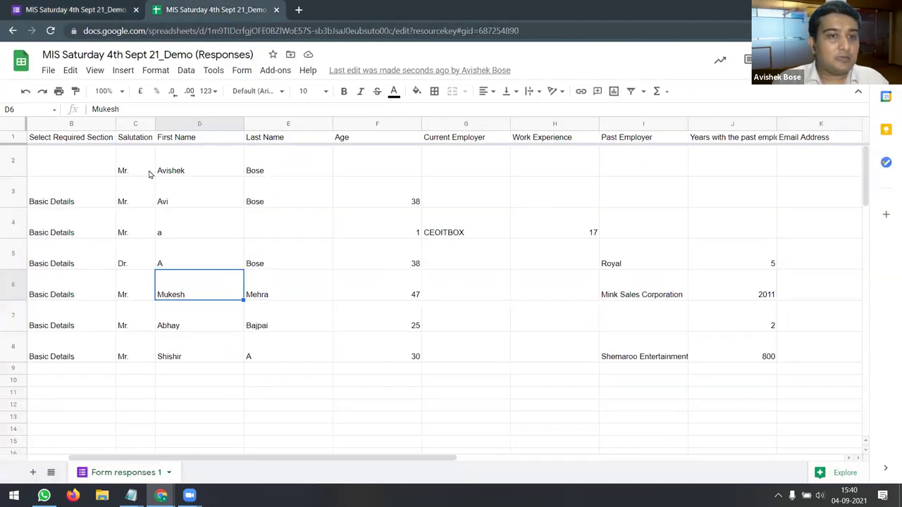
Step: Inspect the new responses in rows 9–11 and scroll right to the Notify Avishek and Test Reply status columns
left_click(216, 371)
mouse_move(327, 459)
left_mouse_down()
mouse_move(608, 465)
mouse_move(337, 463)
left_mouse_up()
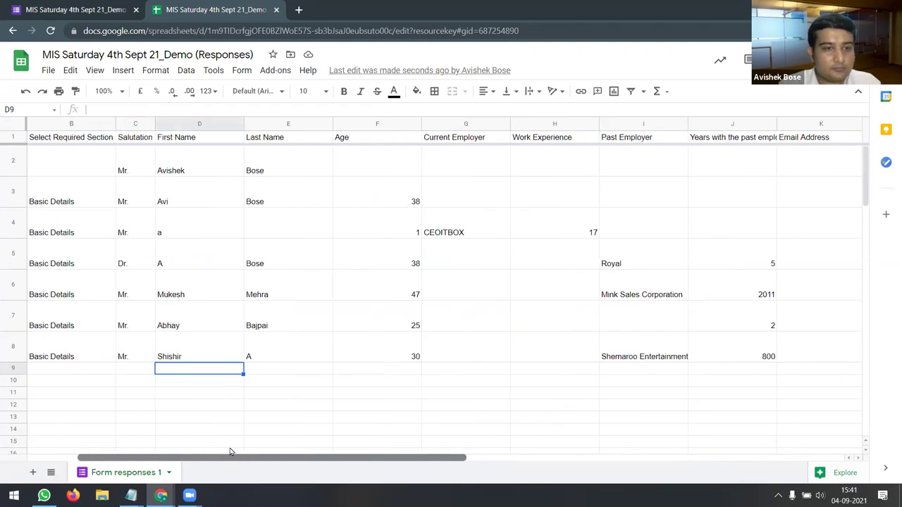
left_click_drag(229, 452, 183, 442)
left_click(90, 371)
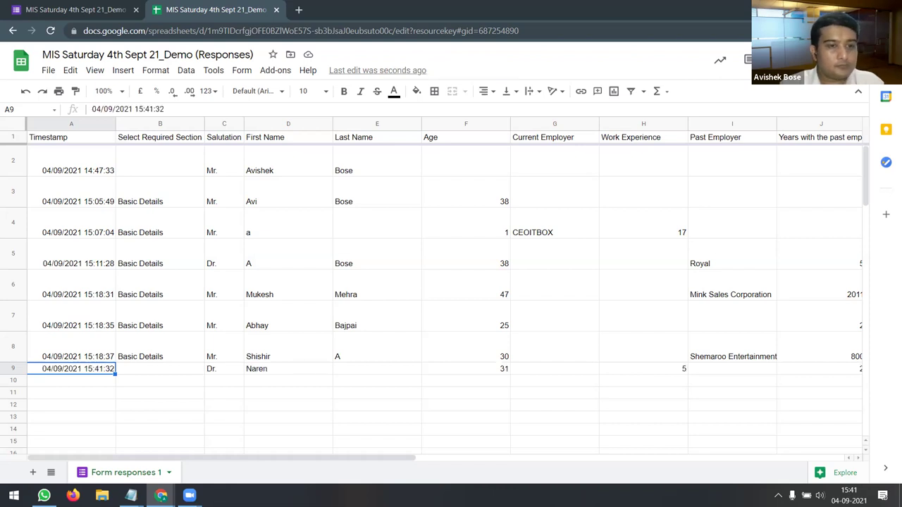
left_click(295, 372)
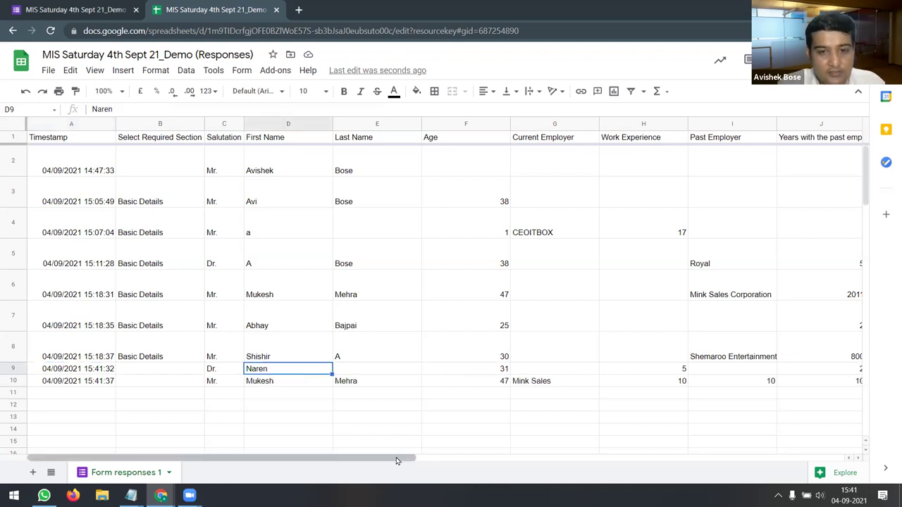
left_click_drag(396, 461, 657, 458)
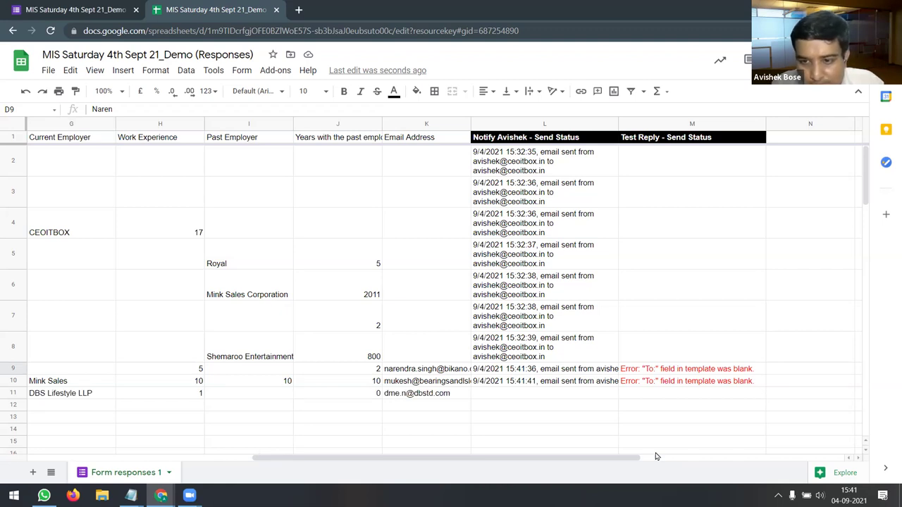
Step: Check the M9 error, then confirm the Test Reply sheet's To, Reply-to, Subject and Body fields are empty
left_click(678, 372)
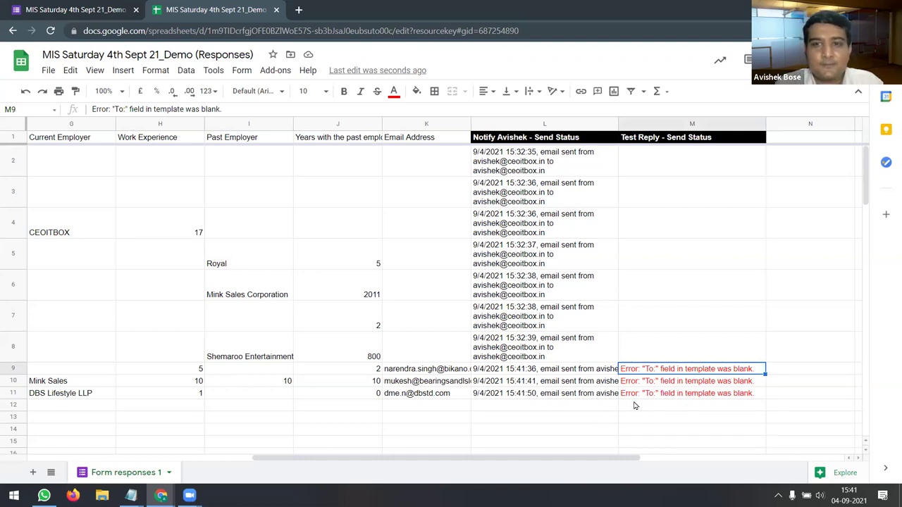
left_click(52, 473)
left_click(88, 414)
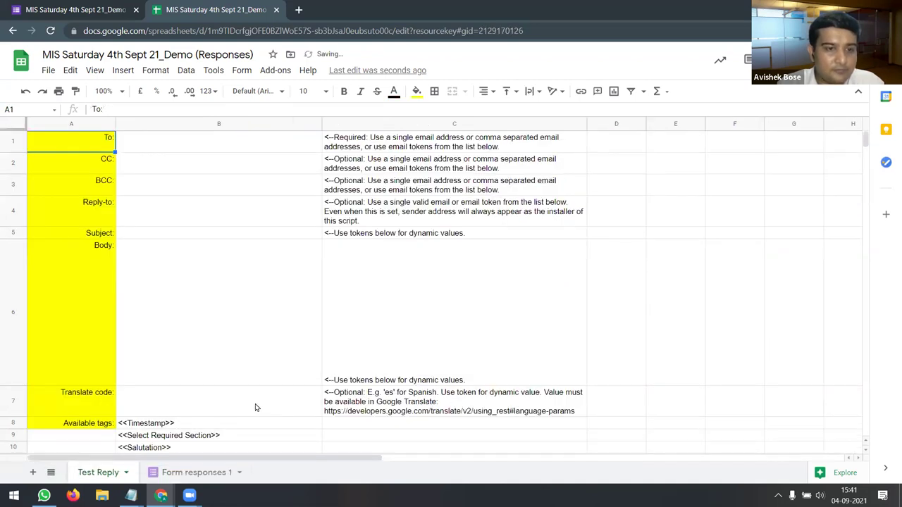
scroll(257, 406, "down", 4)
scroll(256, 408, "up", 4)
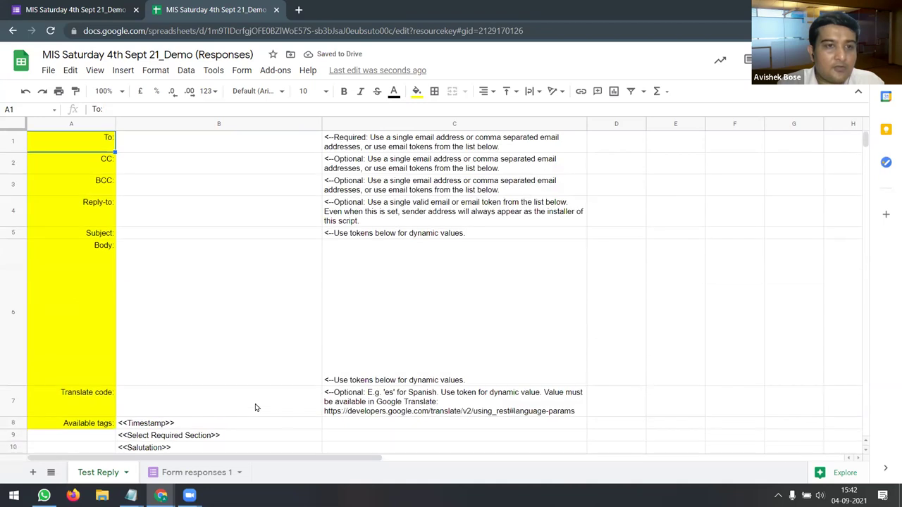
left_click(241, 151)
left_click(221, 218)
left_click(218, 236)
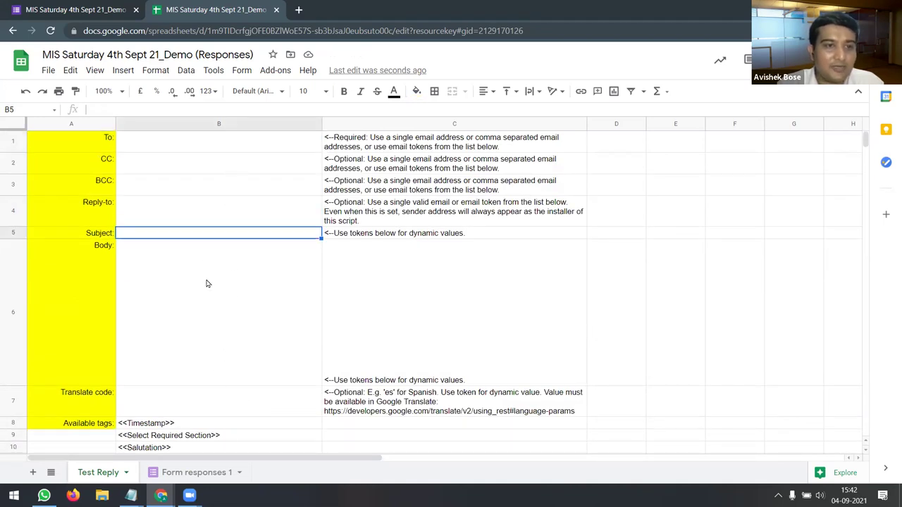
left_click(206, 280)
left_click(216, 148)
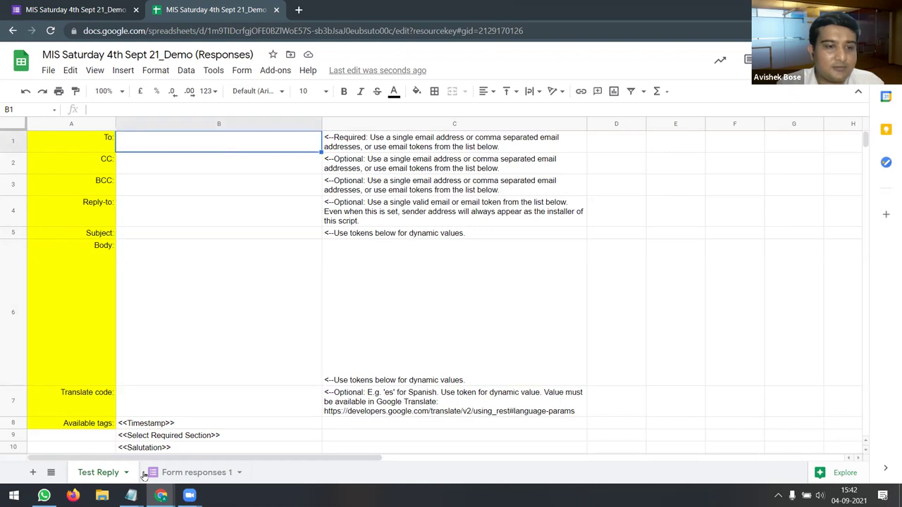
Step: Unhide the Notify Avishek sheet and select its template cells B1 to B6
left_click(50, 472)
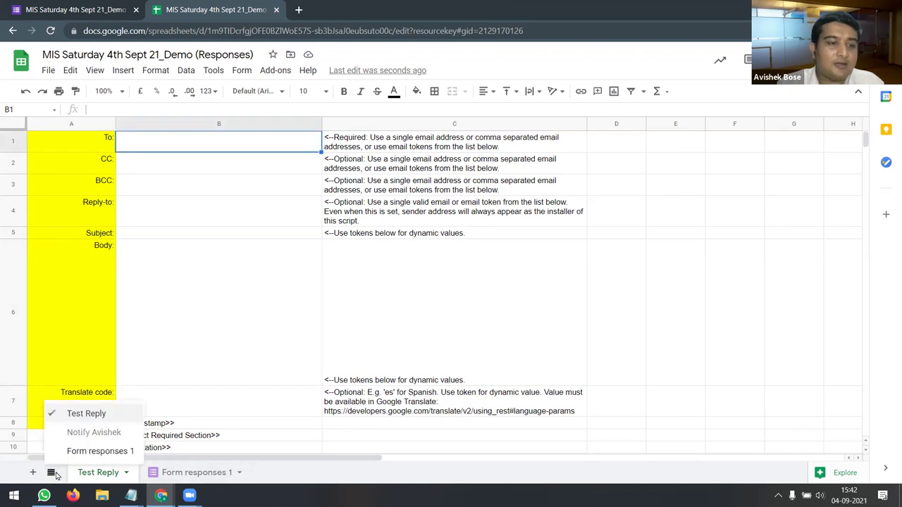
left_click(103, 433)
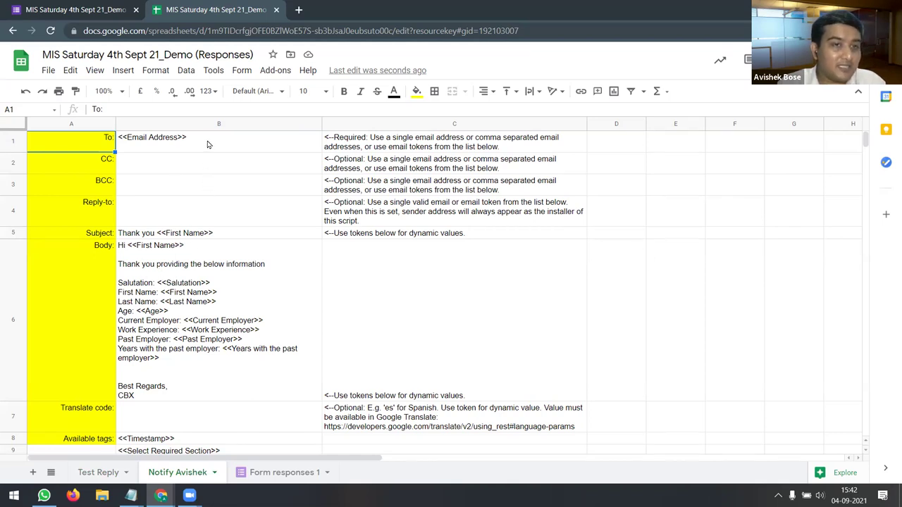
left_click_drag(207, 145, 215, 339)
key("ctrl+c")
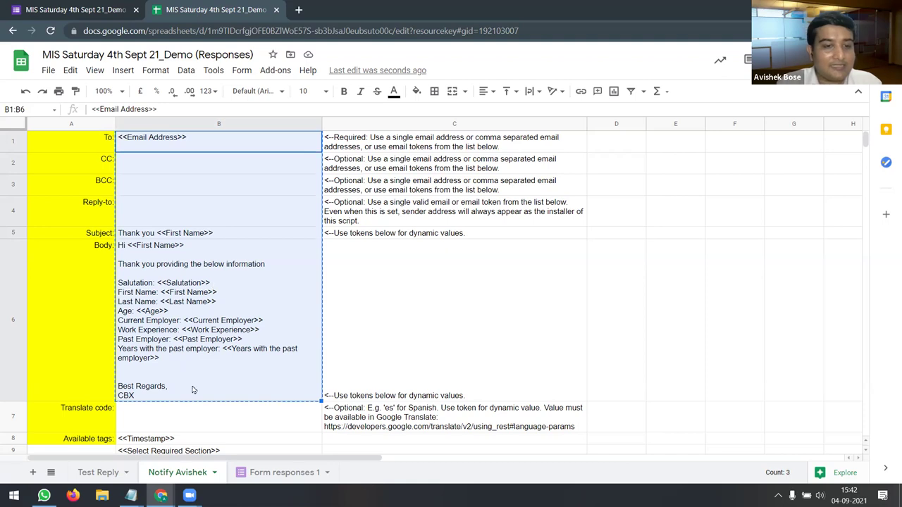
Step: Paste the copied recipient, subject and body into the Test Reply template fields
left_click(98, 473)
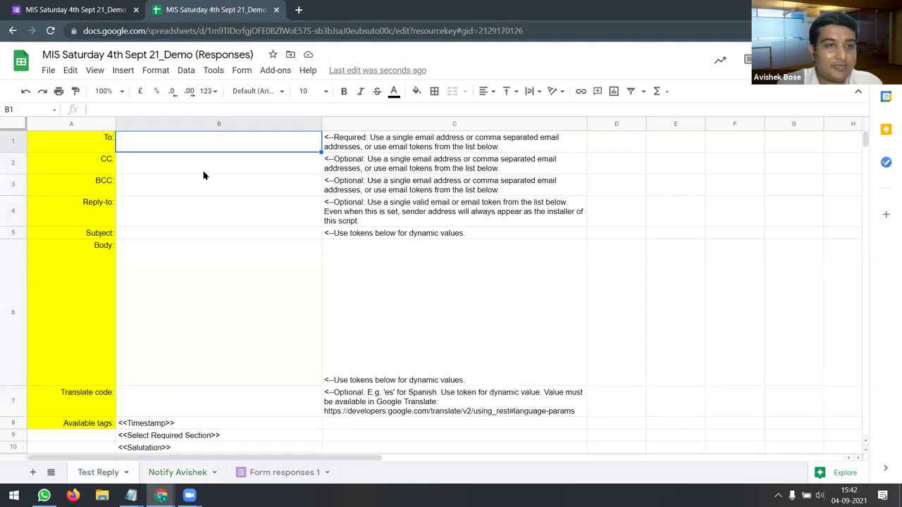
key("ctrl+v")
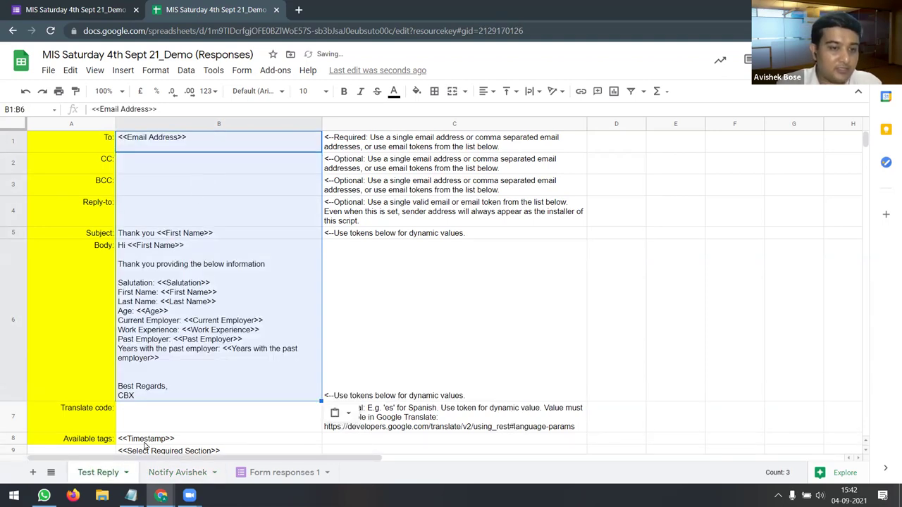
left_click(282, 473)
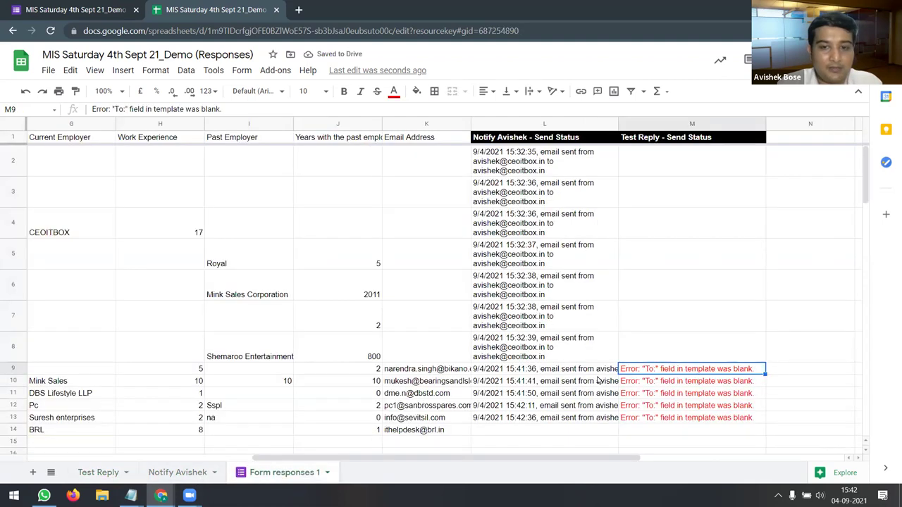
Step: Clear the Test Reply error messages in M9 to M13 on Form responses 1
scroll(574, 412, "down", 2)
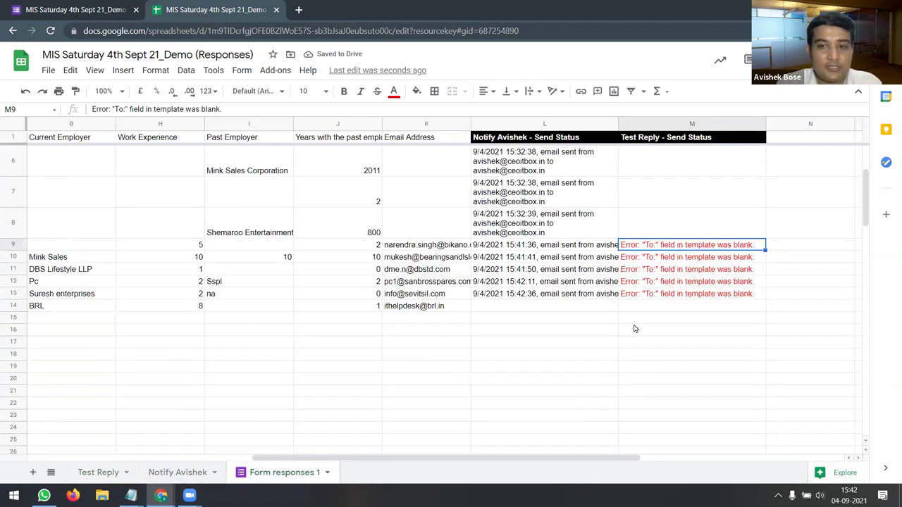
left_click_drag(665, 247, 671, 307)
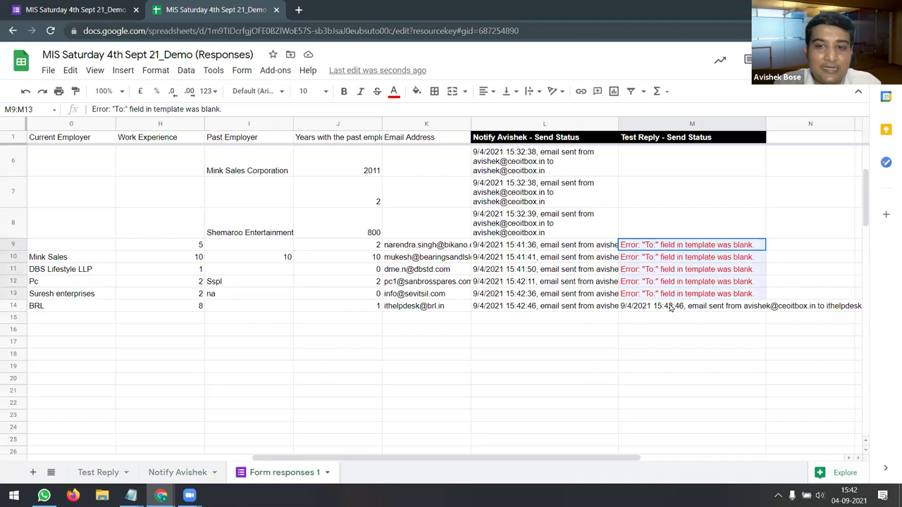
key("Delete")
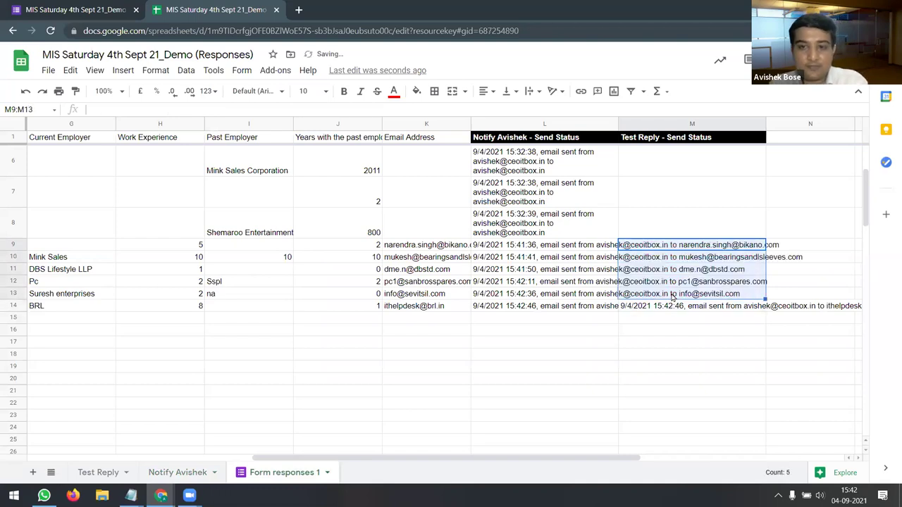
left_click(655, 331)
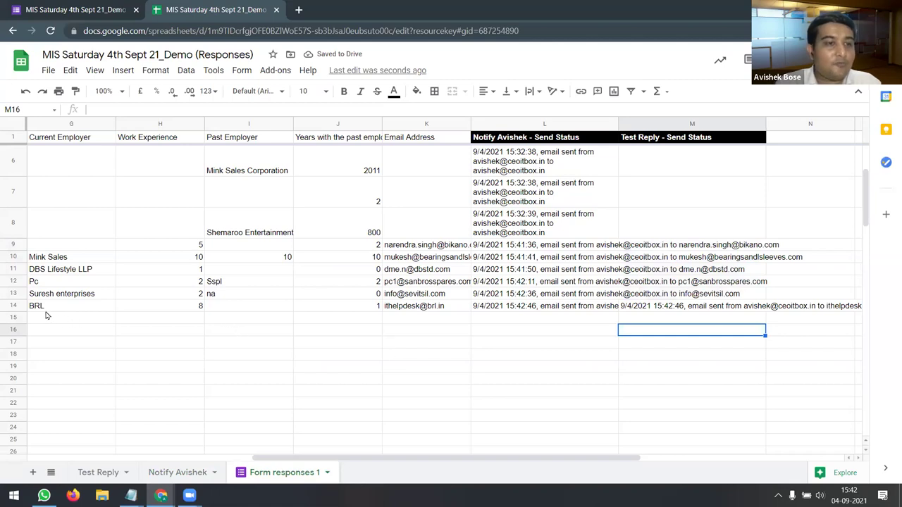
Step: Browse the installed add-ons list, including Form Mule, then close it
left_click(275, 73)
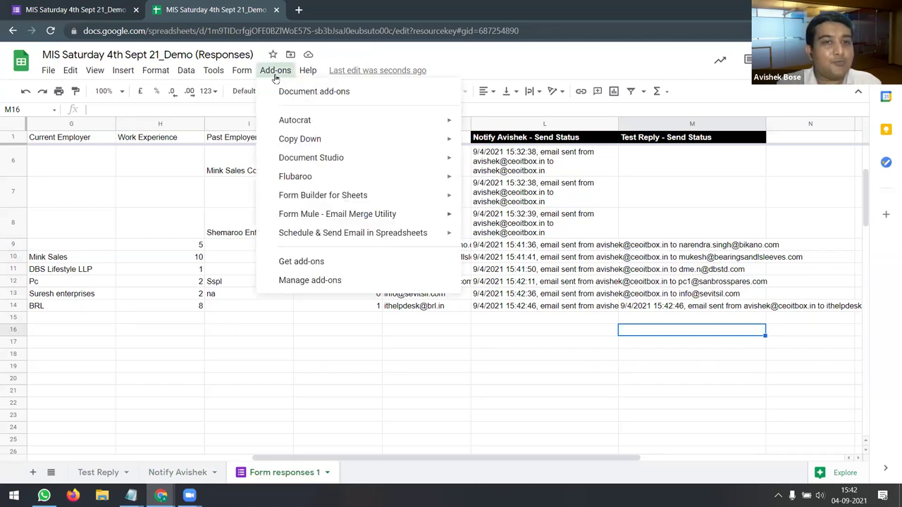
mouse_move(385, 215)
mouse_move(539, 218)
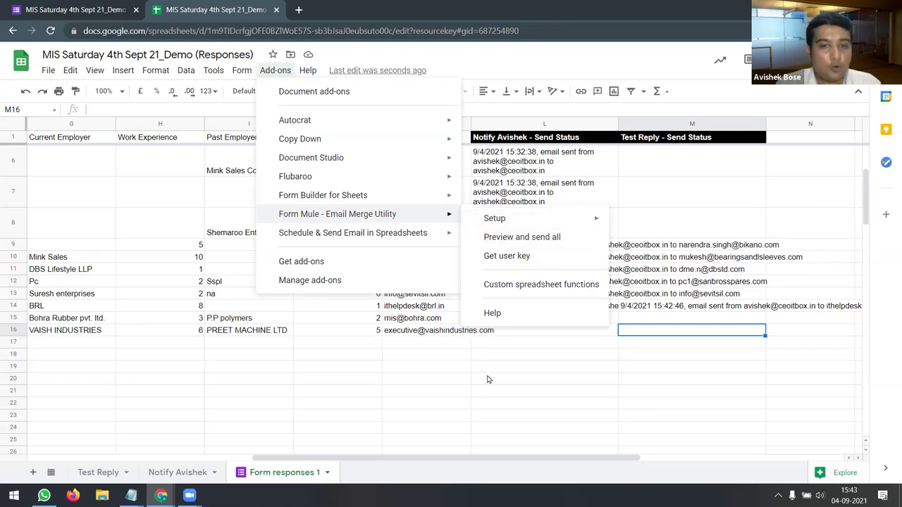
left_click(481, 378)
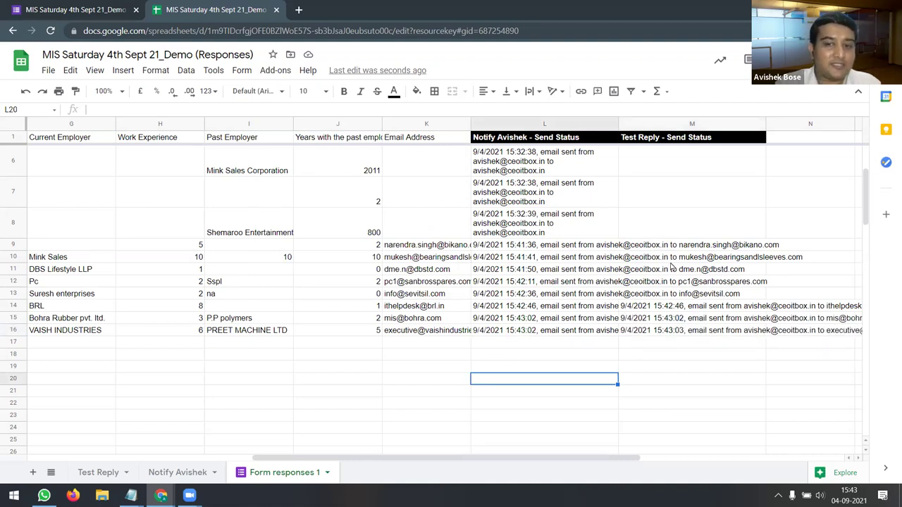
Step: Review the Test Reply sent statuses logged for rows 14 to 16
left_click(669, 312)
left_click(669, 320)
left_click(669, 334)
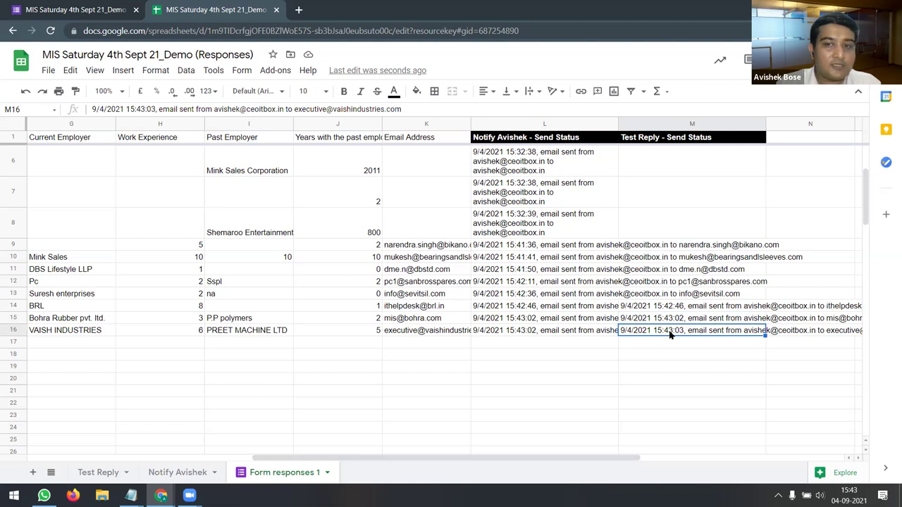
left_click_drag(669, 308, 669, 331)
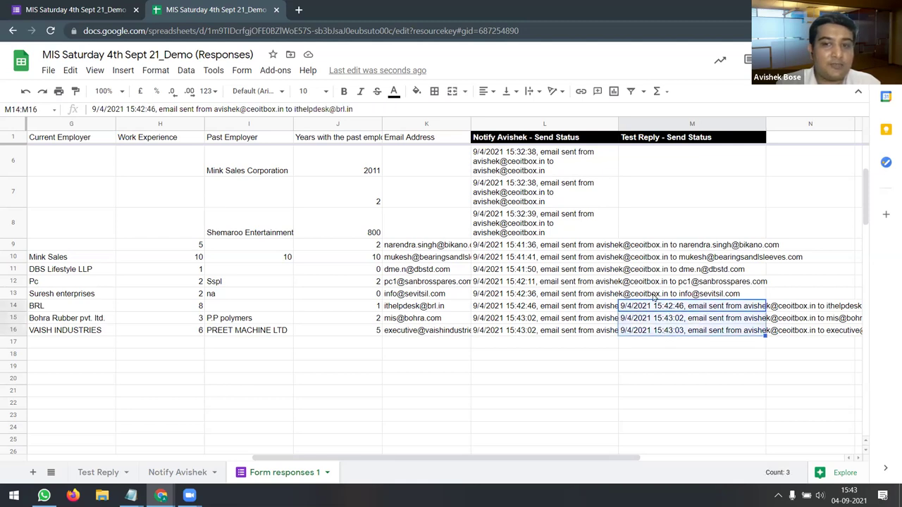
Step: Blank the status cells M9:M13 by filling down from empty M8, then open Add-ons
left_click_drag(665, 248, 667, 295)
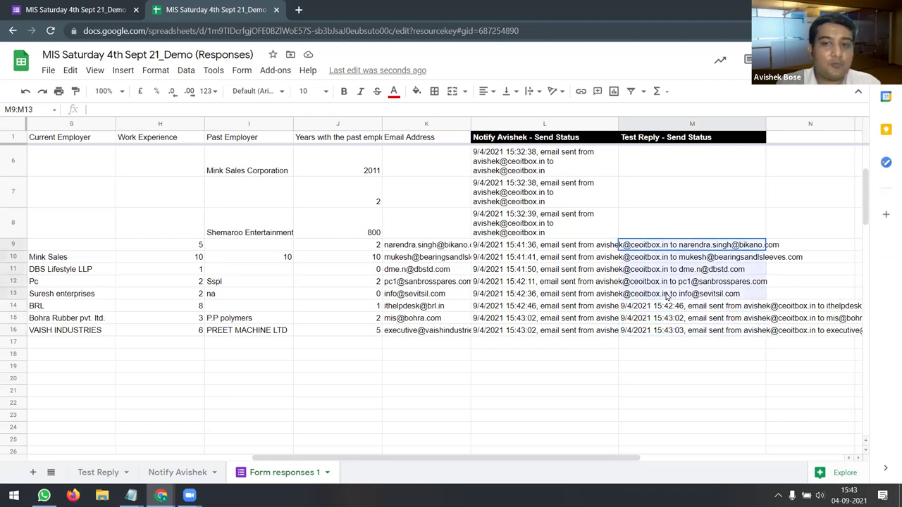
left_click(719, 222)
left_click_drag(766, 238, 769, 295)
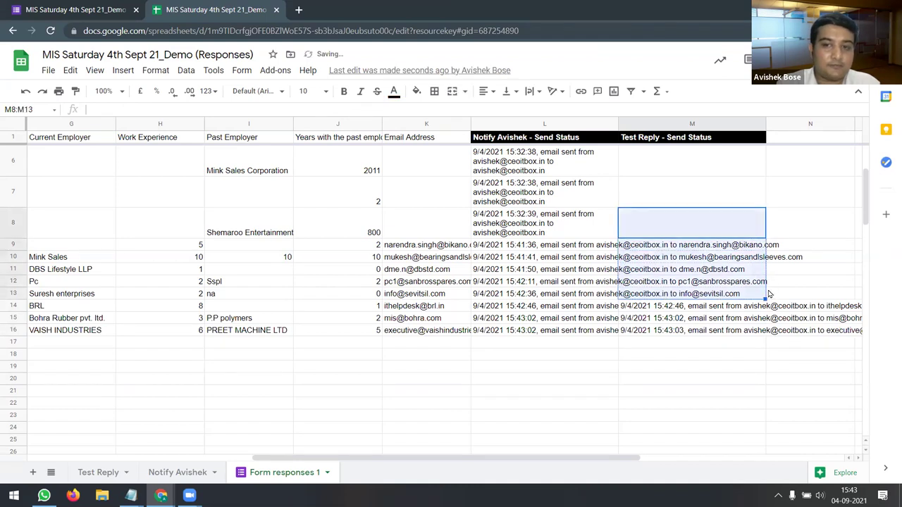
left_click(732, 295)
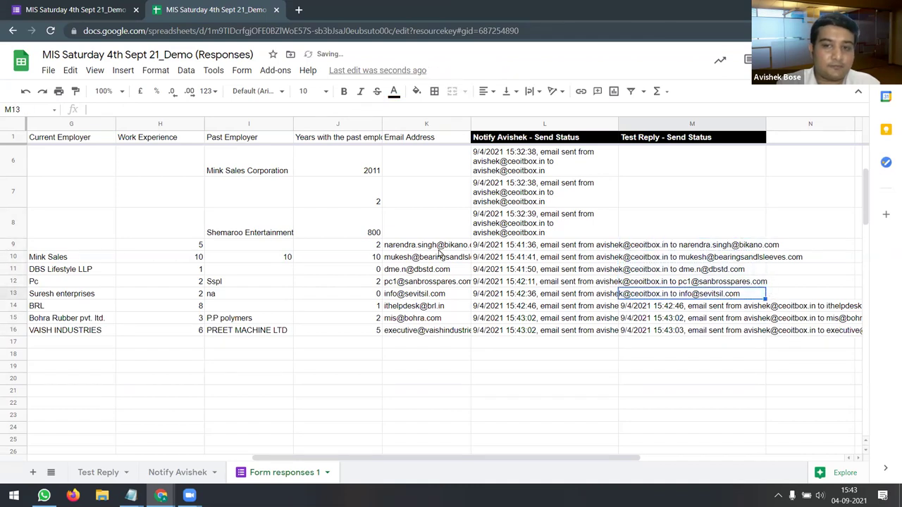
left_click(274, 74)
Step: Preview the five pending merged thank-you emails with Form Mule's Preview and send all, then send them
mouse_move(391, 214)
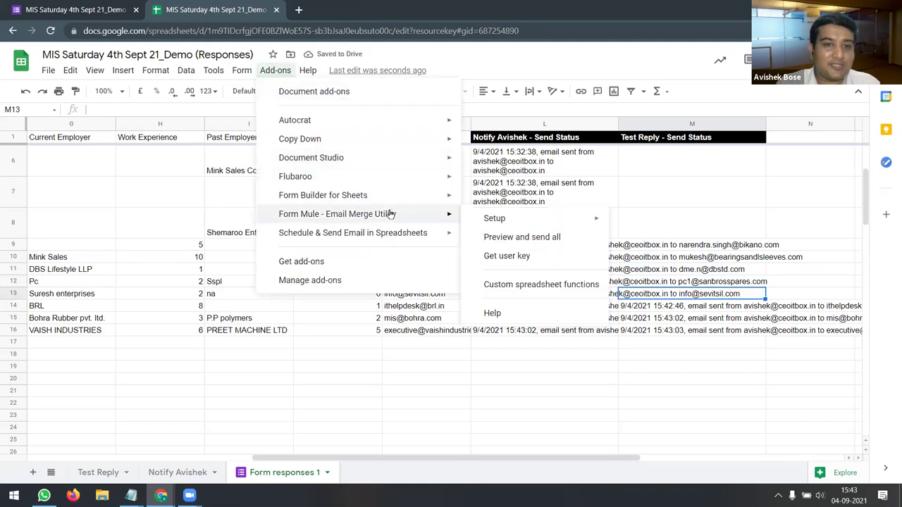
left_click(534, 238)
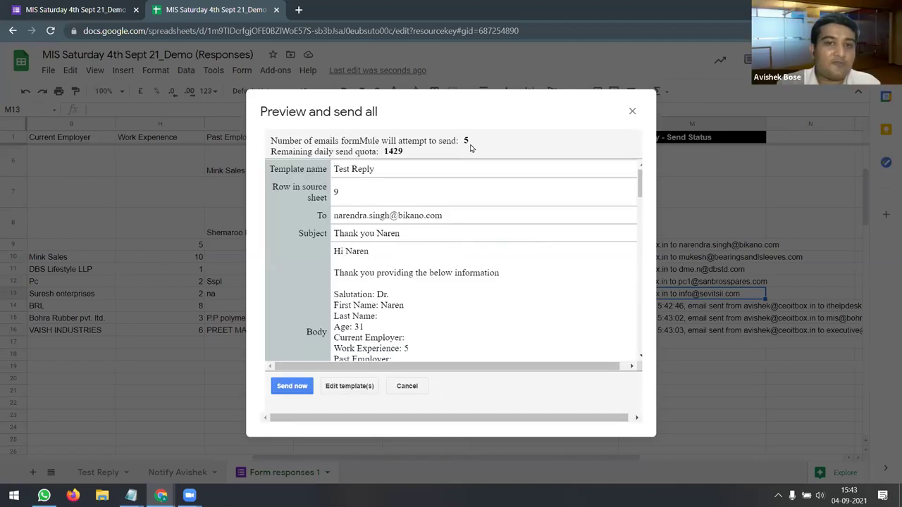
scroll(385, 271, "down", 5)
scroll(385, 271, "down", 10)
scroll(384, 272, "down", 5)
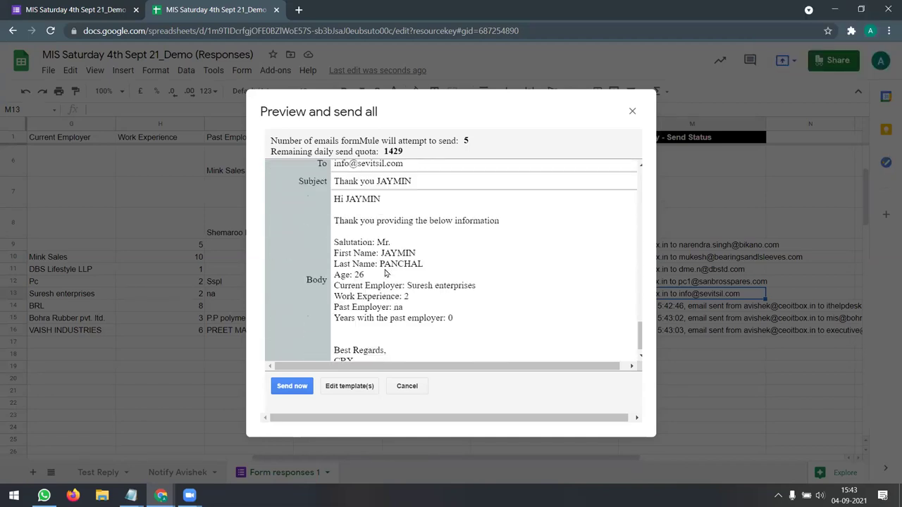
left_click(304, 387)
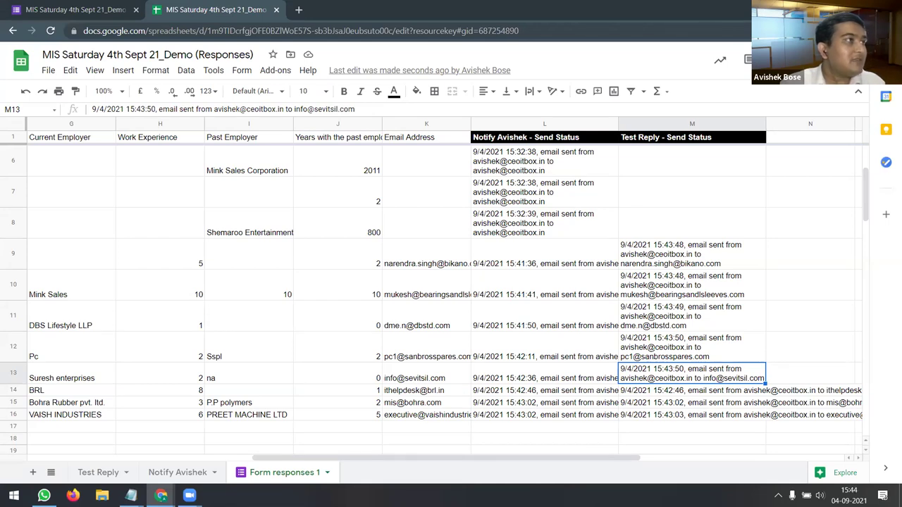
Step: Review the sent Thank you email's merged response details in Gmail, then detach its tab into its own window
left_click_drag(698, 13, 677, 11)
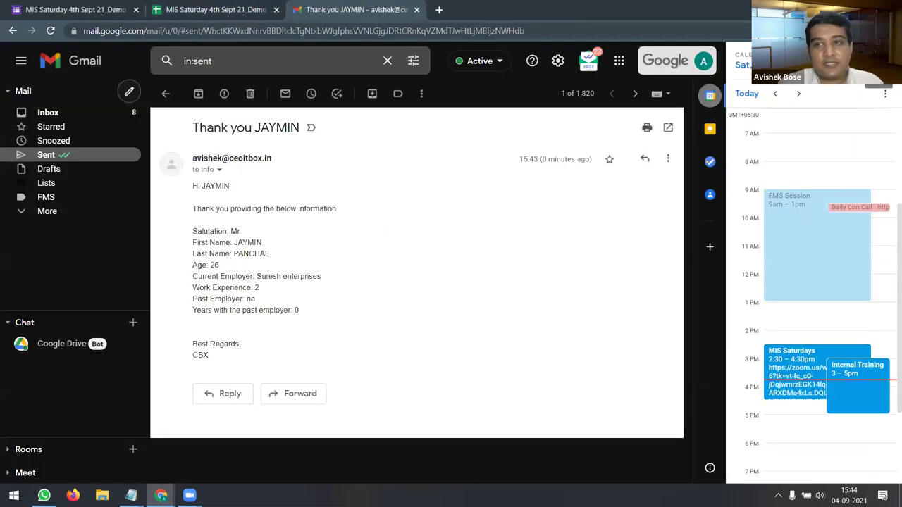
left_click(710, 95)
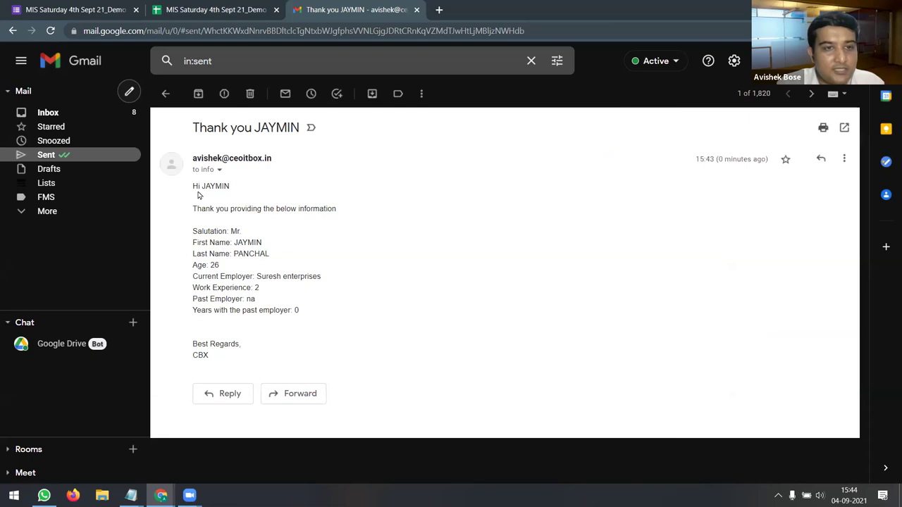
left_click_drag(195, 185, 356, 333)
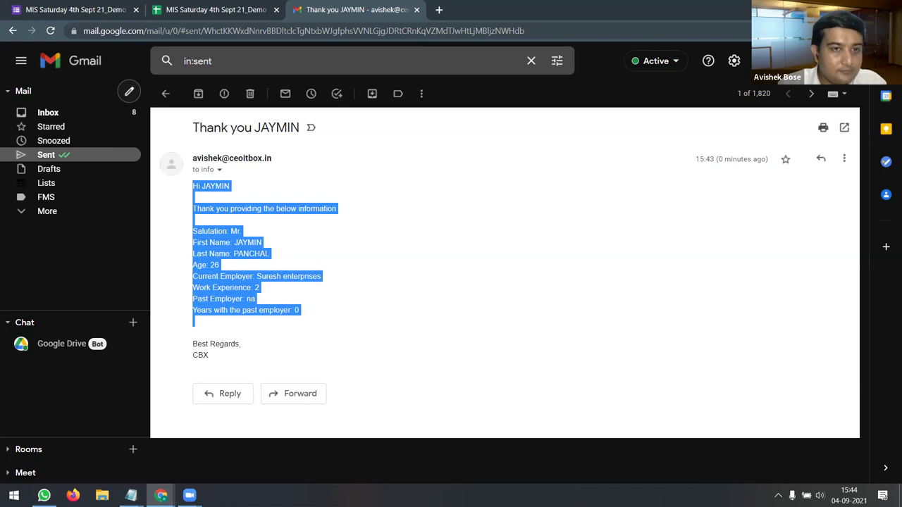
left_click(328, 299)
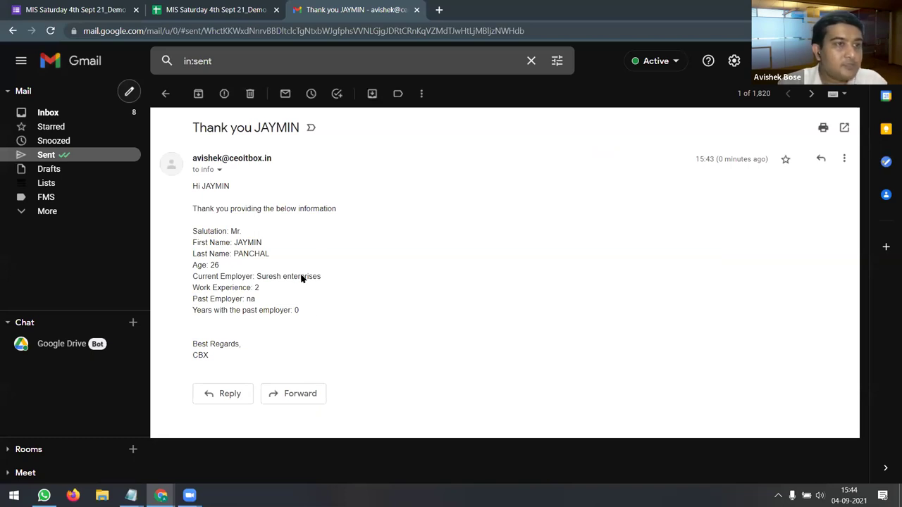
left_click_drag(358, 10, 234, 11)
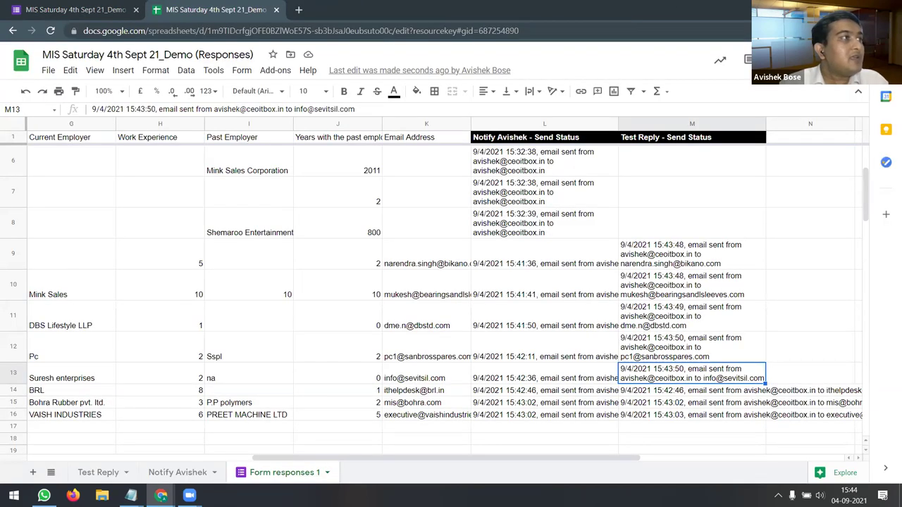
Step: Check row 14's send status in M14 and bring the Curriculum document into this window
left_click(696, 392)
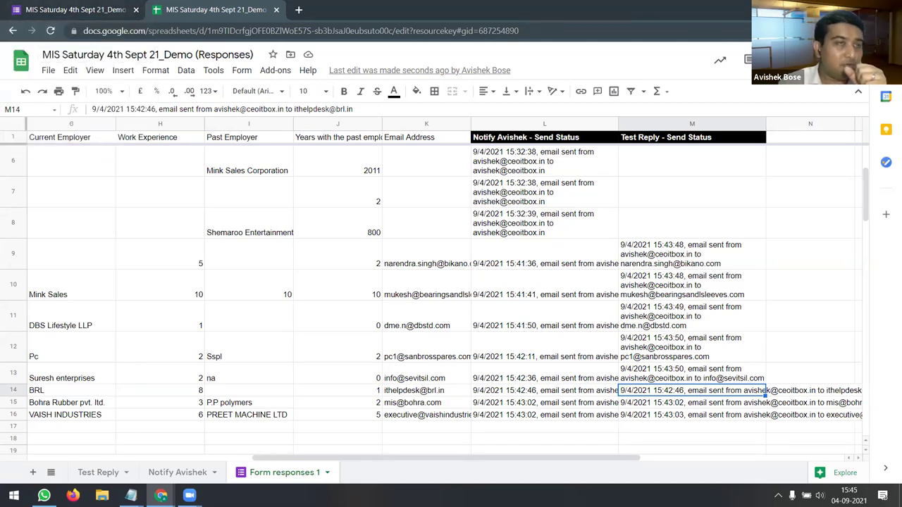
left_click_drag(71, 10, 508, 20)
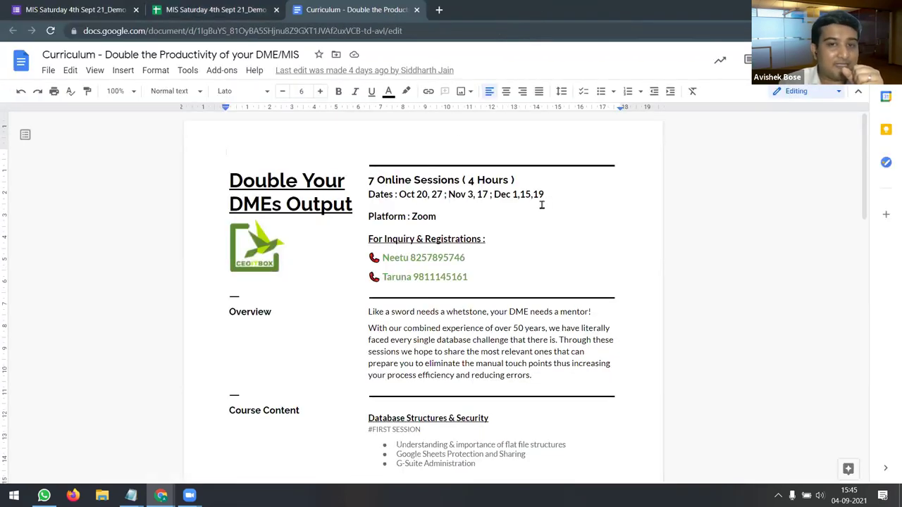
scroll(538, 206, "down", 1)
scroll(537, 207, "down", 2)
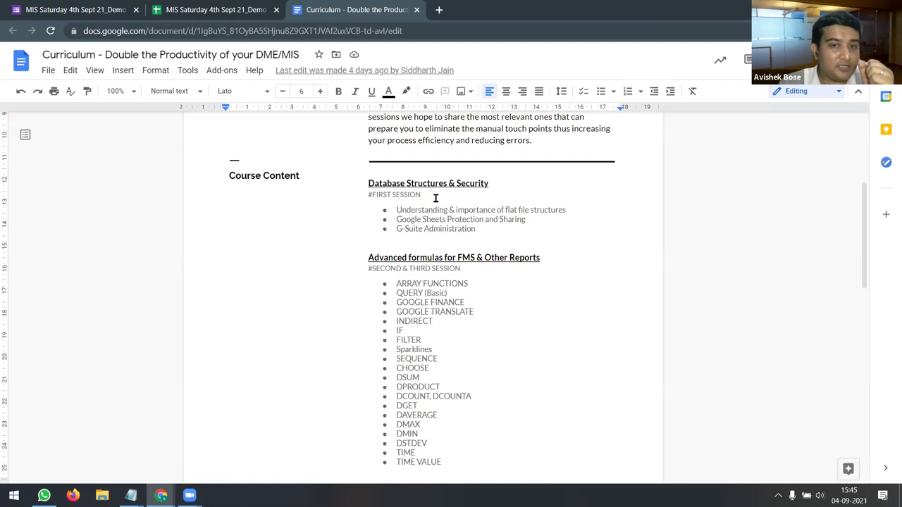
left_click(481, 183)
left_click_drag(481, 183, 495, 210)
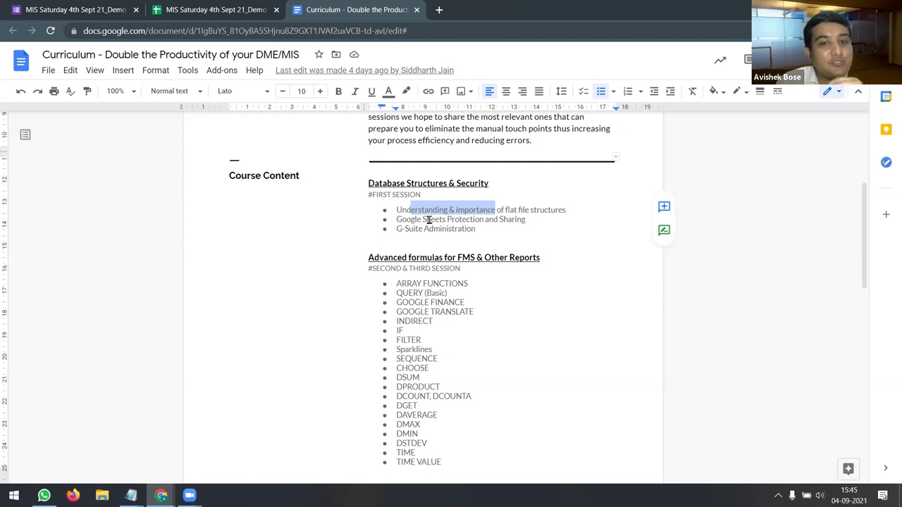
left_click_drag(429, 220, 488, 220)
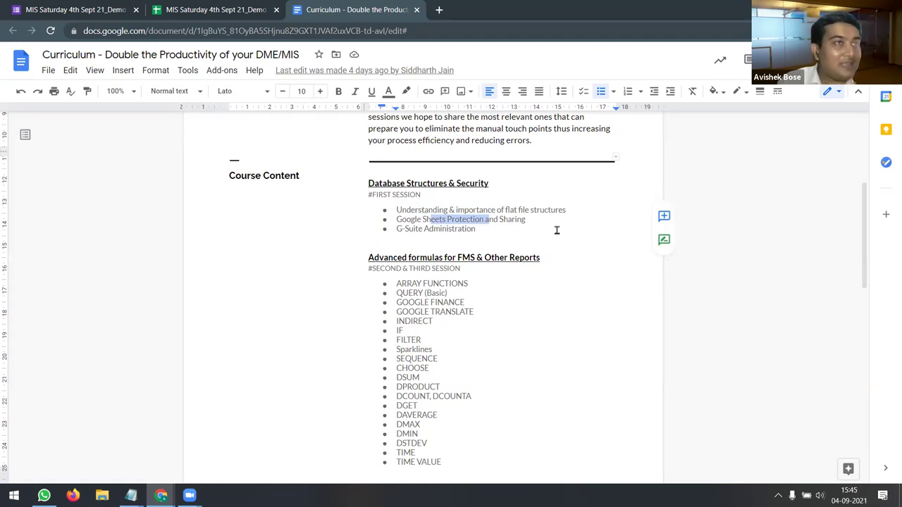
left_click_drag(486, 231, 398, 233)
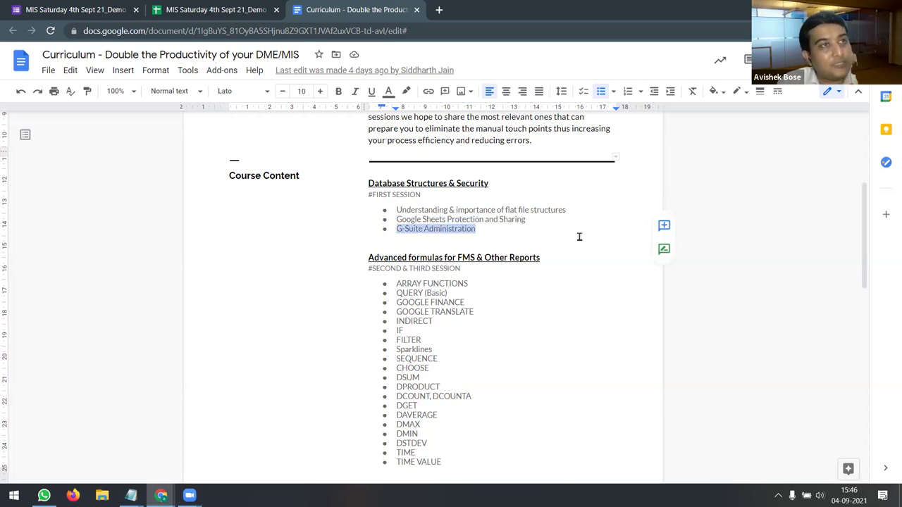
scroll(585, 236, "up", 5)
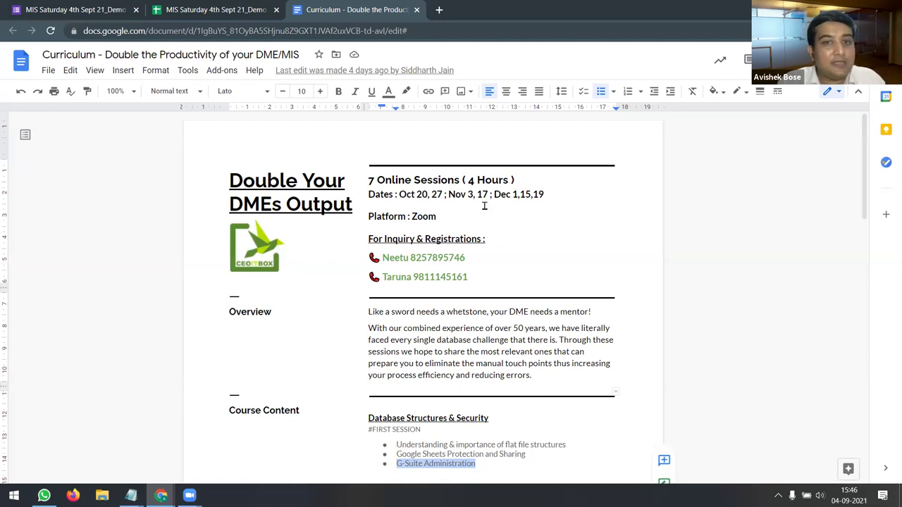
Step: Highlight the '7 Online Sessions ( 4 Hours )' heading and the two registration contact lines
double_click(371, 180)
left_click_drag(392, 180, 521, 179)
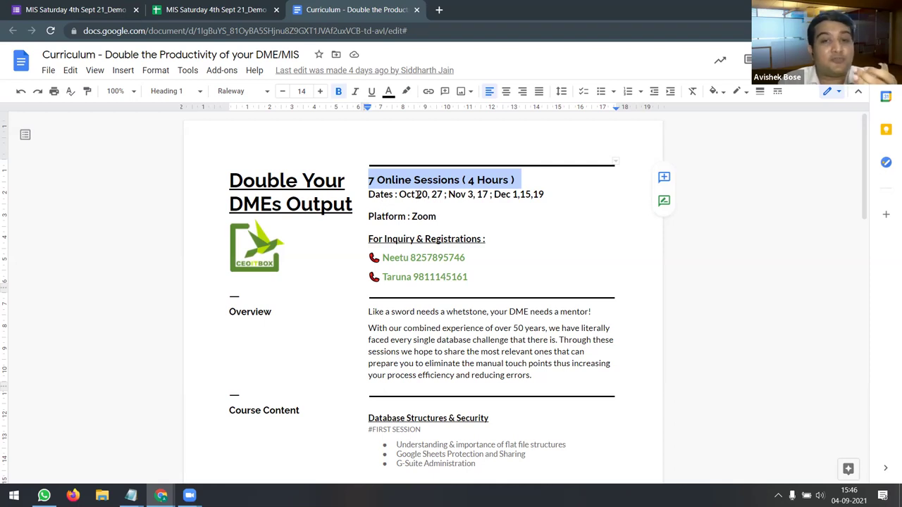
left_click(400, 195)
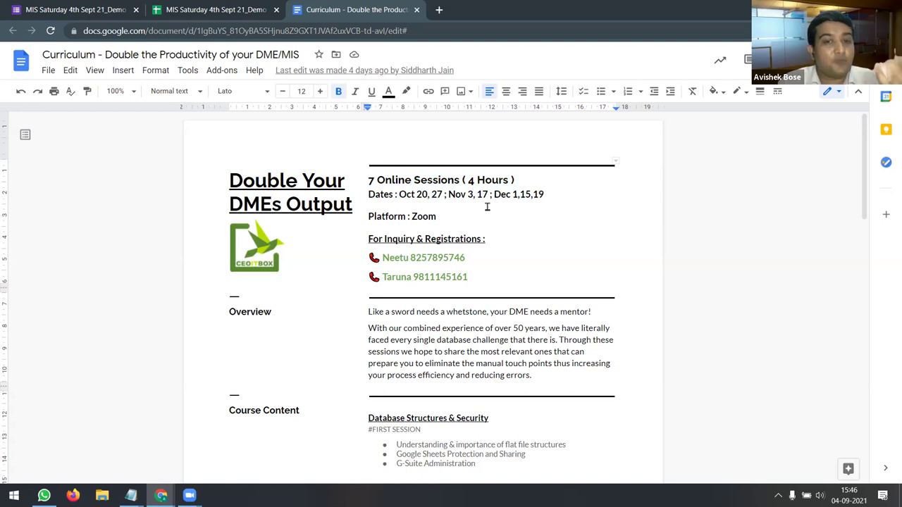
left_click(474, 276)
left_click_drag(469, 277, 363, 261)
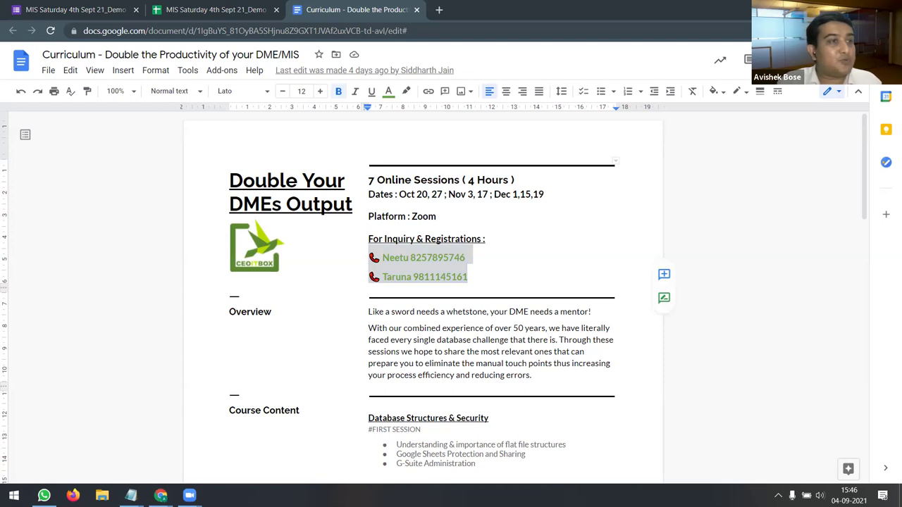
Step: Scroll down the curriculum and open its sharing settings
scroll(578, 284, "down", 5)
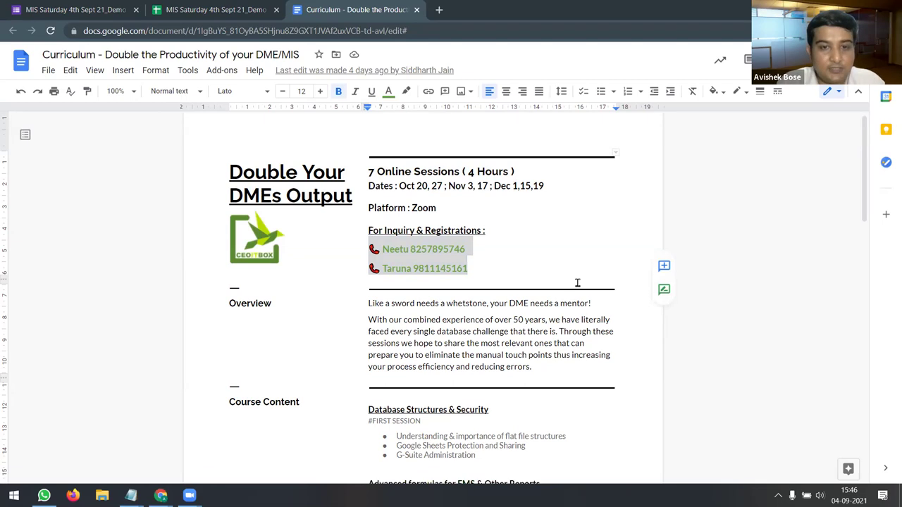
scroll(567, 294, "down", 1)
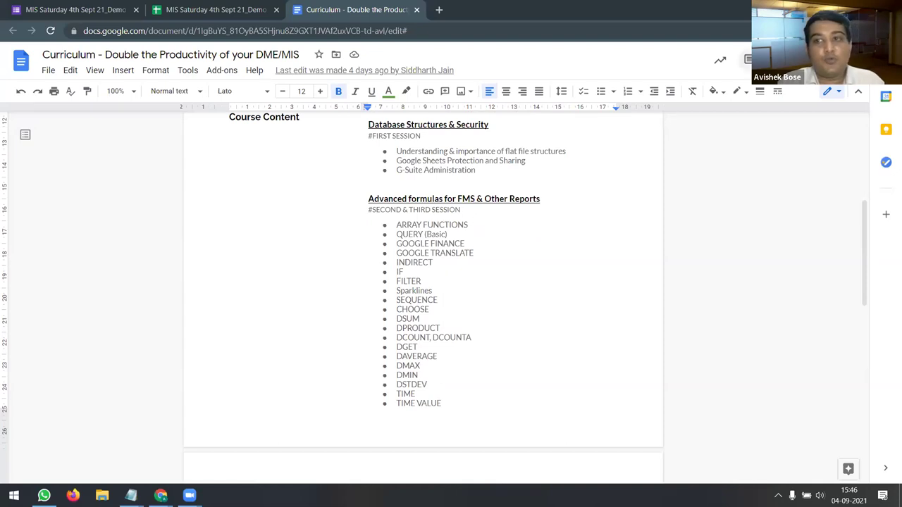
left_click(810, 56)
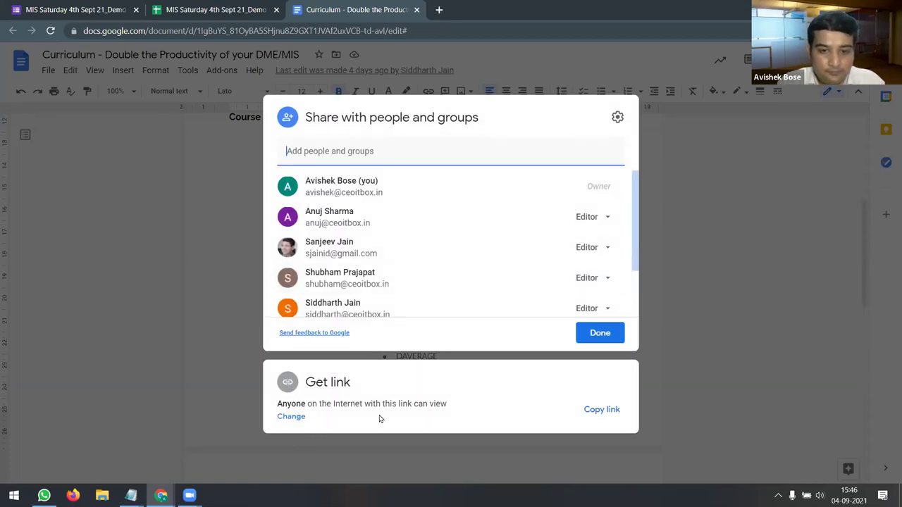
left_click(603, 410)
left_click(599, 332)
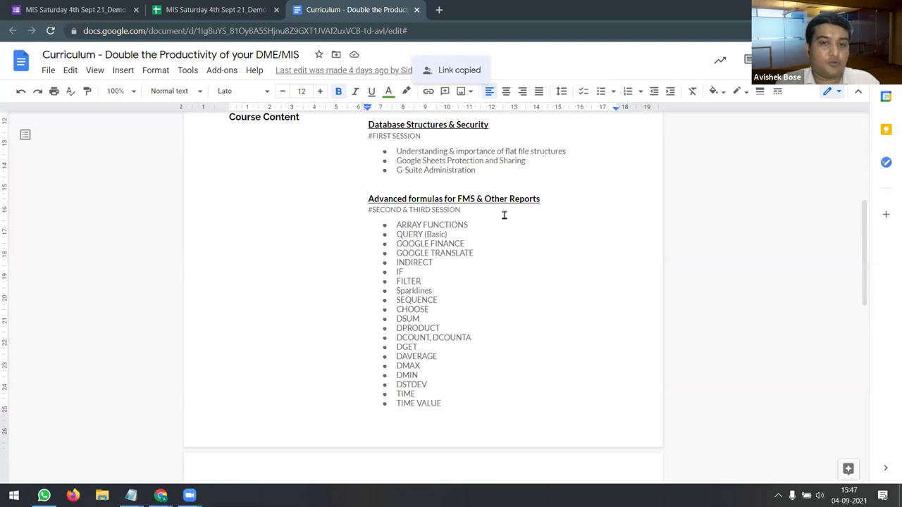
scroll(504, 215, "down", 1)
left_click_drag(406, 169, 451, 292)
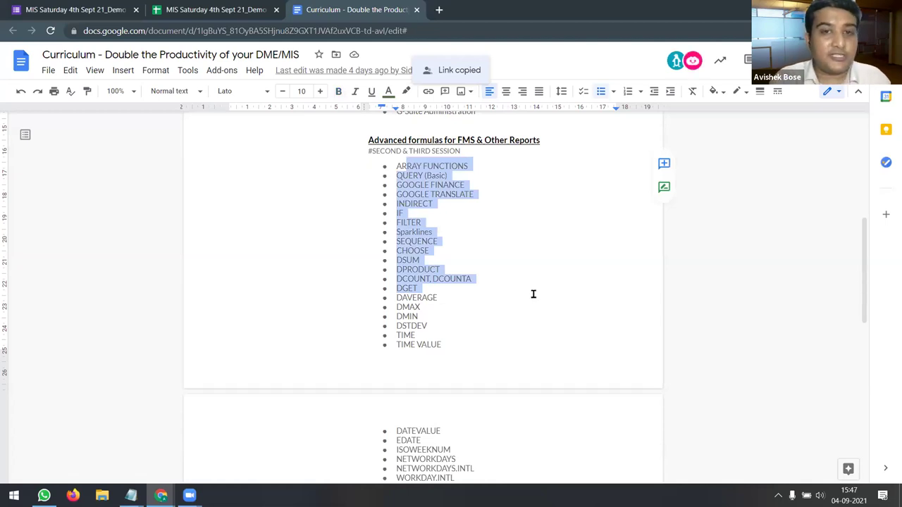
scroll(533, 294, "down", 1)
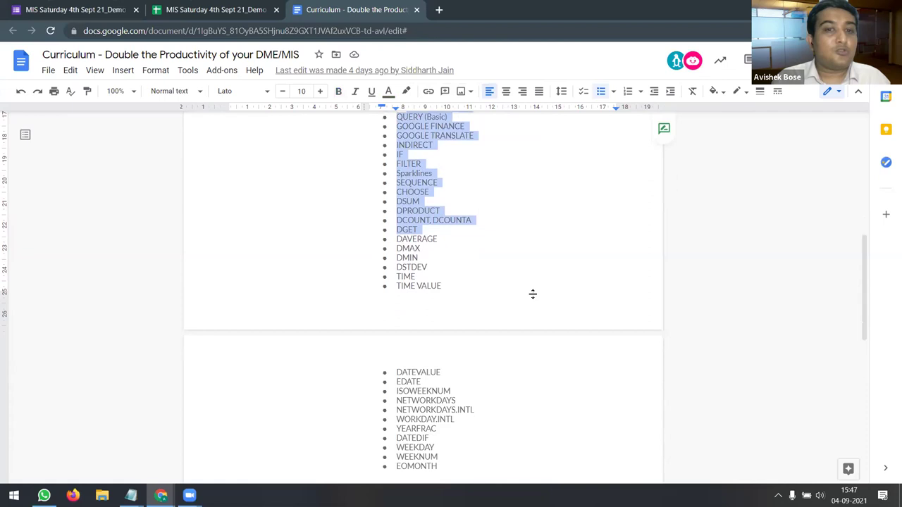
scroll(533, 293, "up", 2)
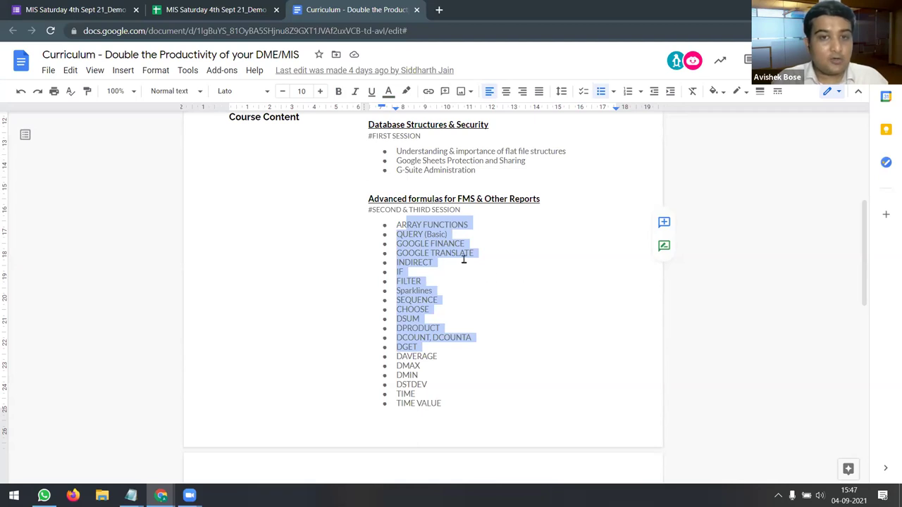
left_click(417, 238)
left_click(400, 225)
triple_click(464, 225)
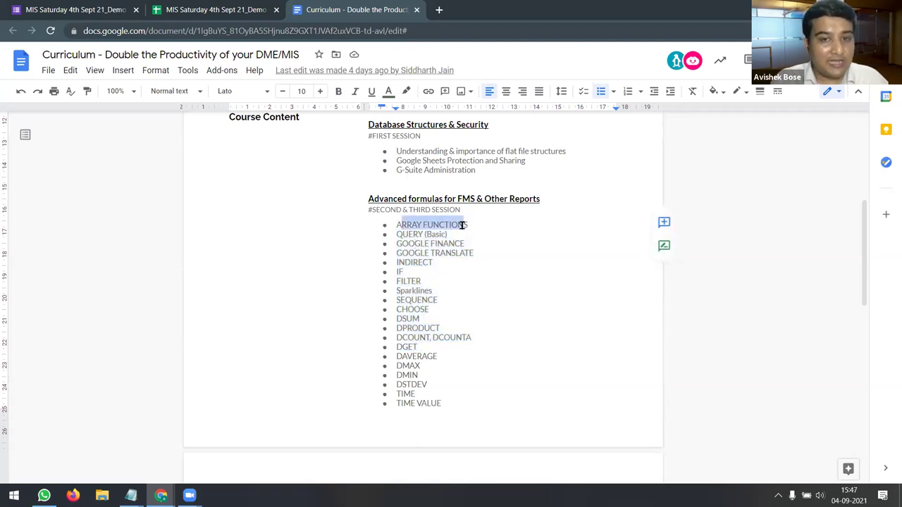
left_click_drag(396, 234, 471, 236)
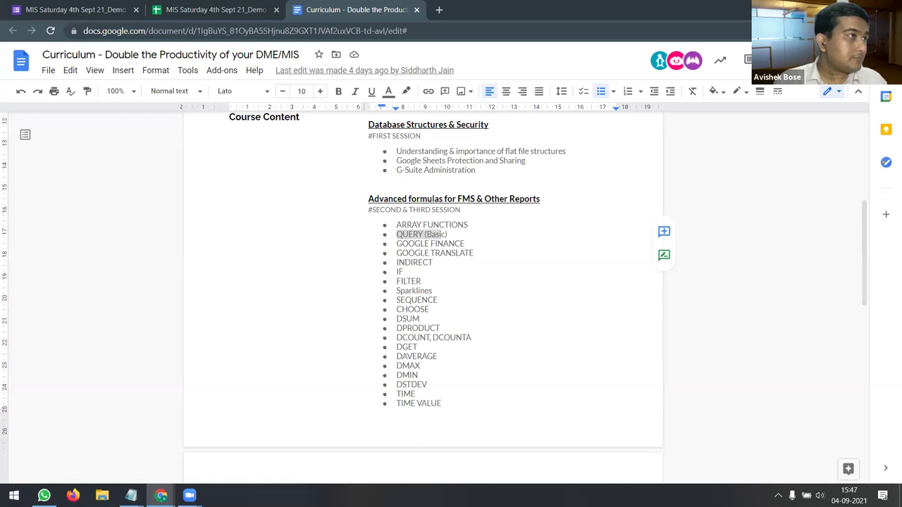
Step: Review the QUERY (Basic) multi-table example and DSUM slide in Day 3, then close that deck
left_click(420, 234, "ctrl")
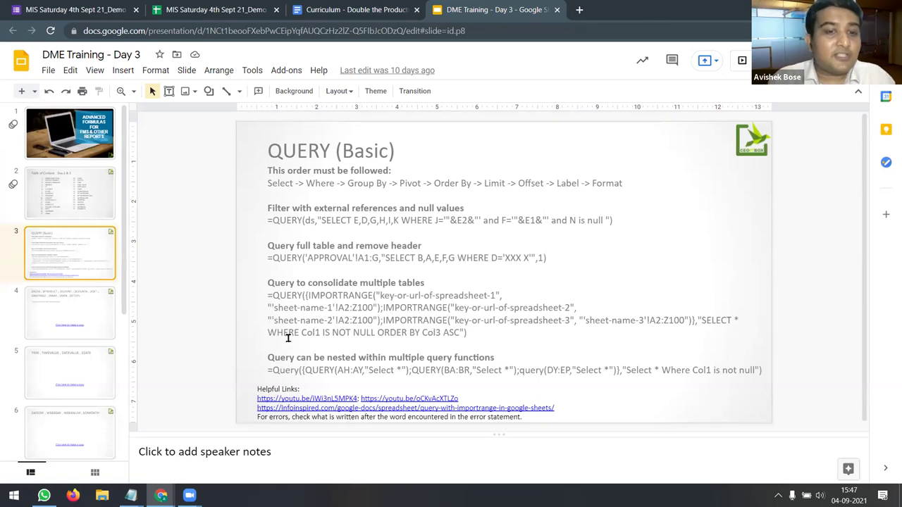
left_click_drag(268, 295, 467, 334)
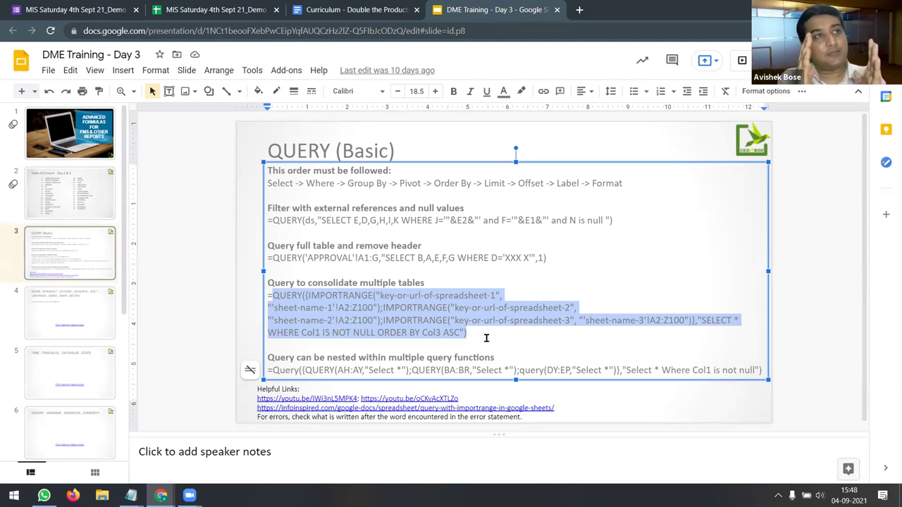
left_click(89, 288)
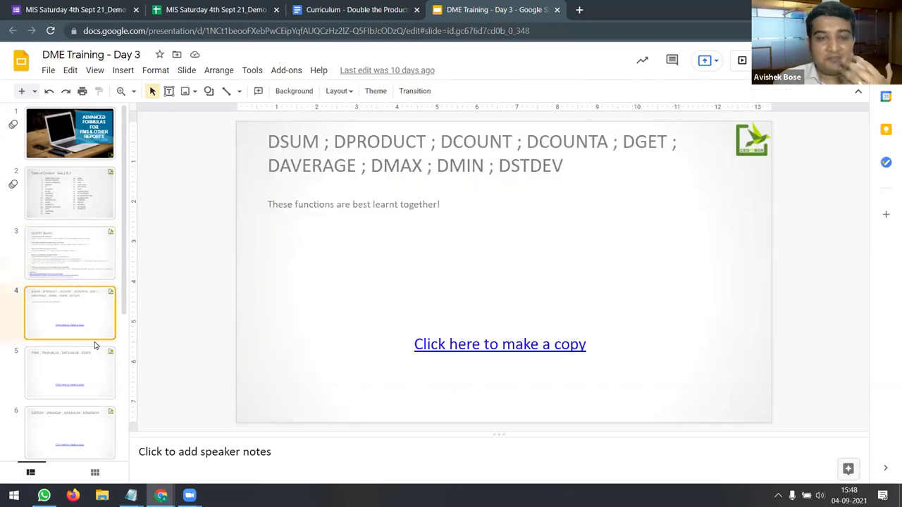
left_click(556, 10)
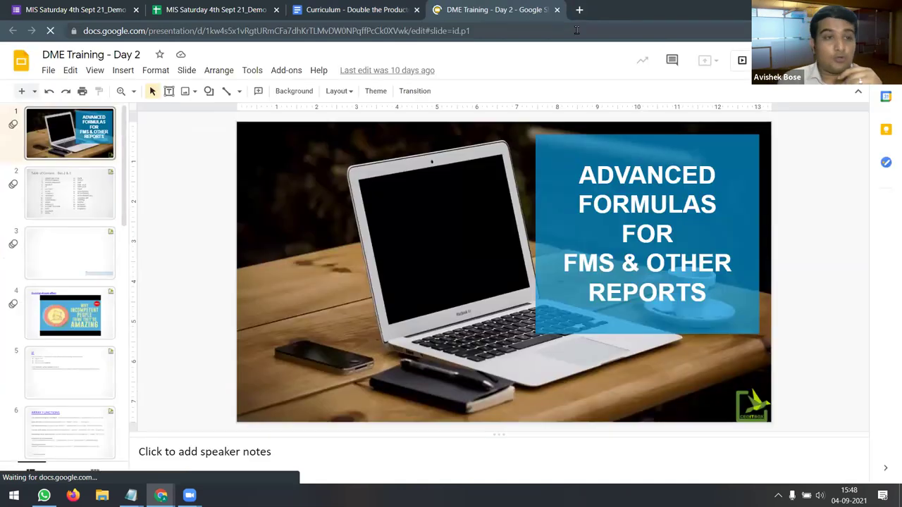
Step: Review Day 2's IF, ARRAY FUNCTIONS, applying-learning, Quiz Time and VLOOKUP slides, then close the deck
left_click(90, 383)
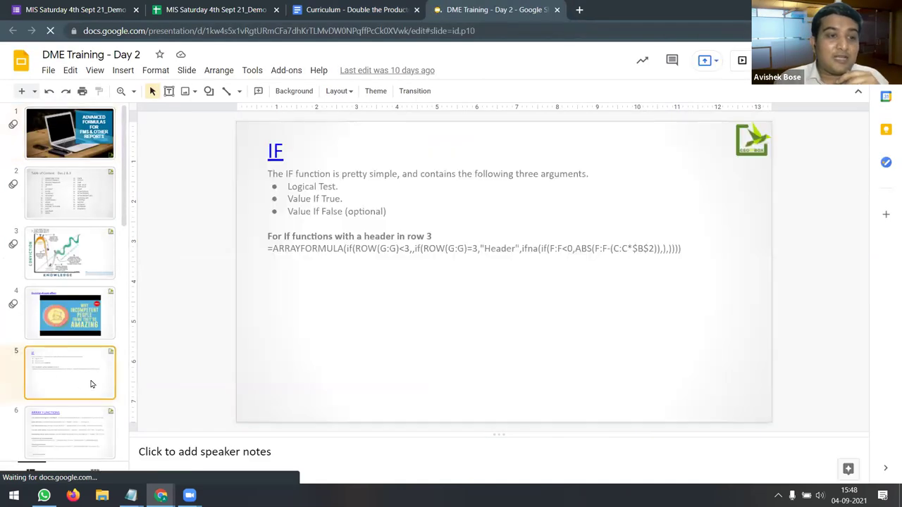
scroll(90, 380, "down", 2)
left_click(92, 329)
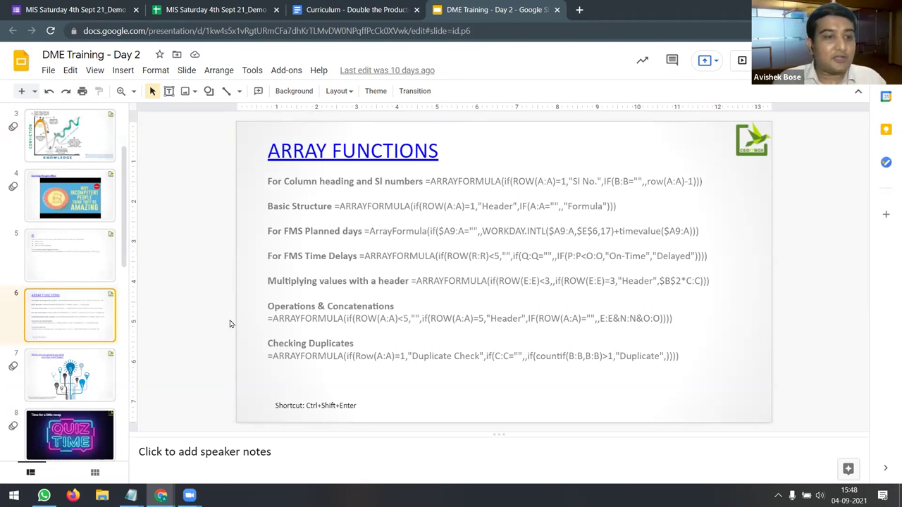
left_click(112, 361)
scroll(96, 366, "down", 3)
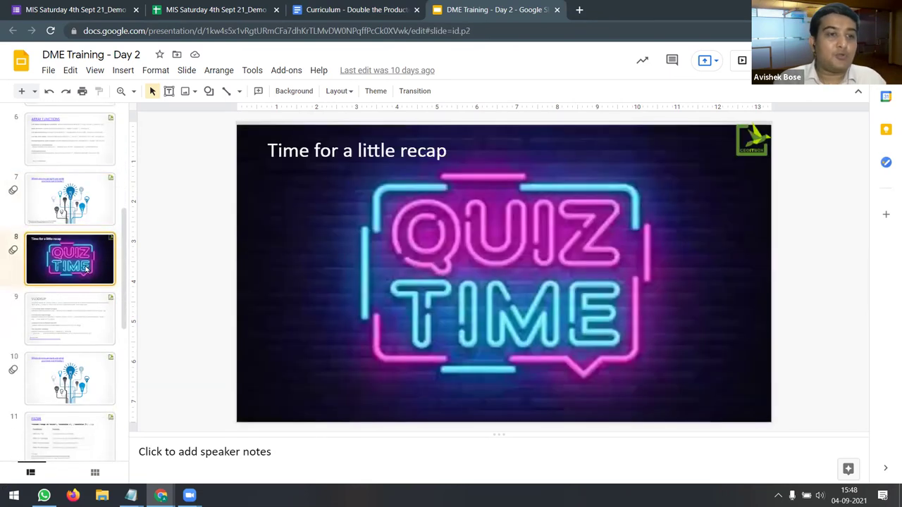
key("Down")
left_click(85, 325)
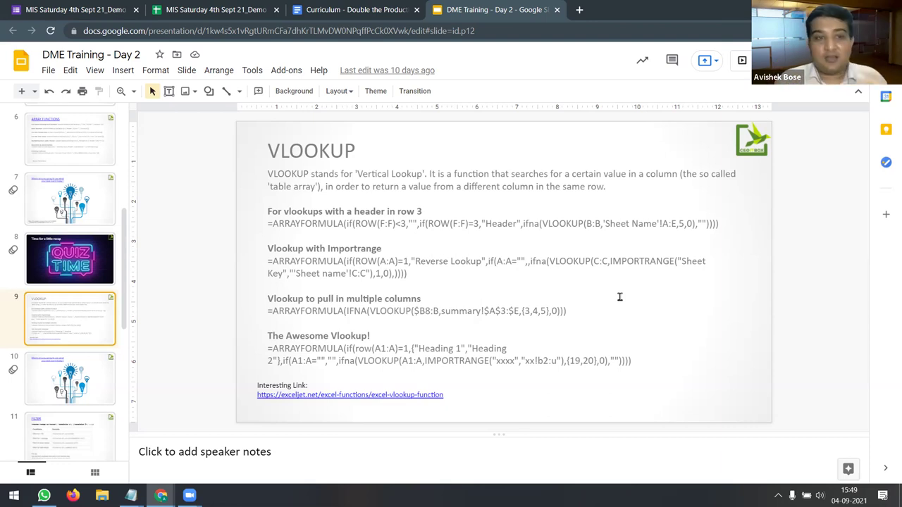
left_click(557, 9)
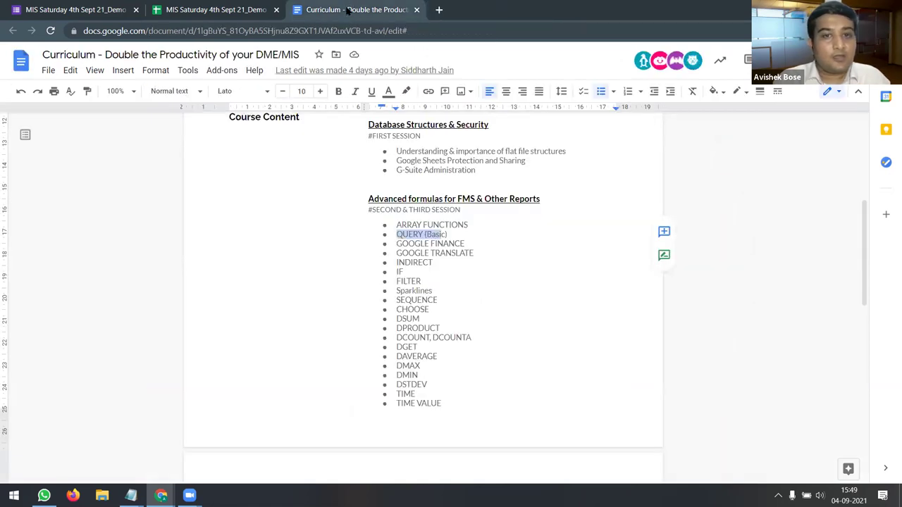
Step: Read through the Curriculum doc, highlighting the FMS bullets and the Data Studio item
scroll(400, 340, "down", 15)
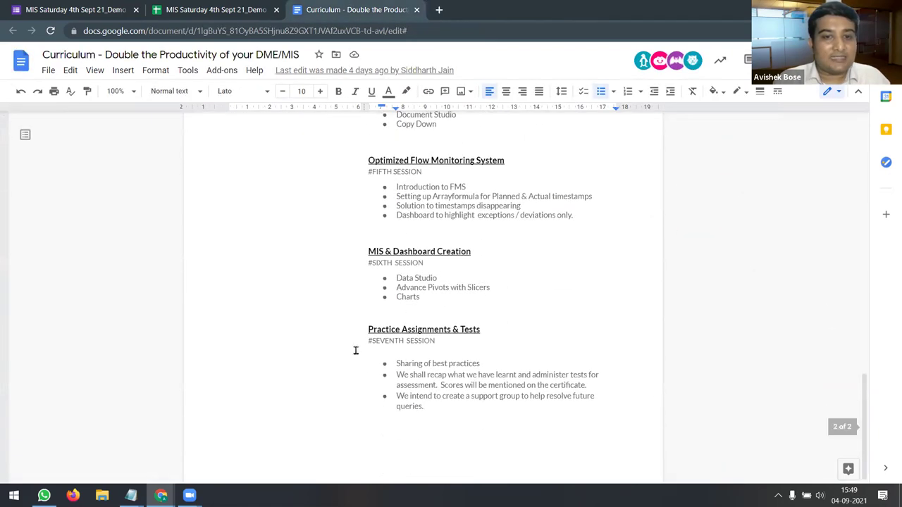
scroll(383, 324, "up", 3)
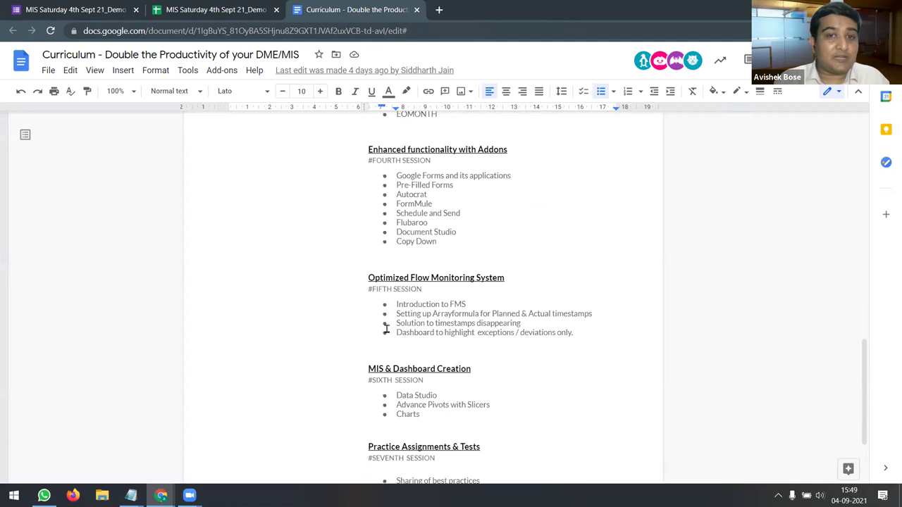
scroll(383, 325, "up", 3)
scroll(385, 333, "down", 3)
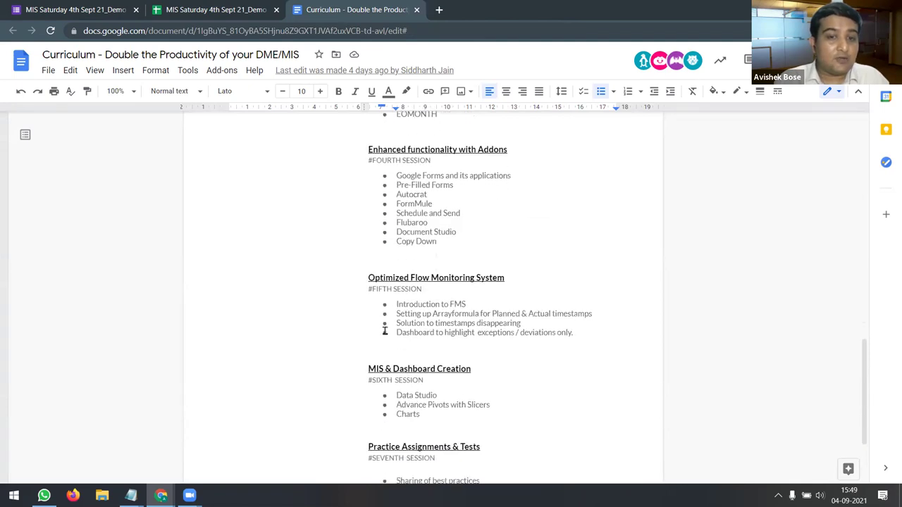
left_click_drag(395, 304, 560, 345)
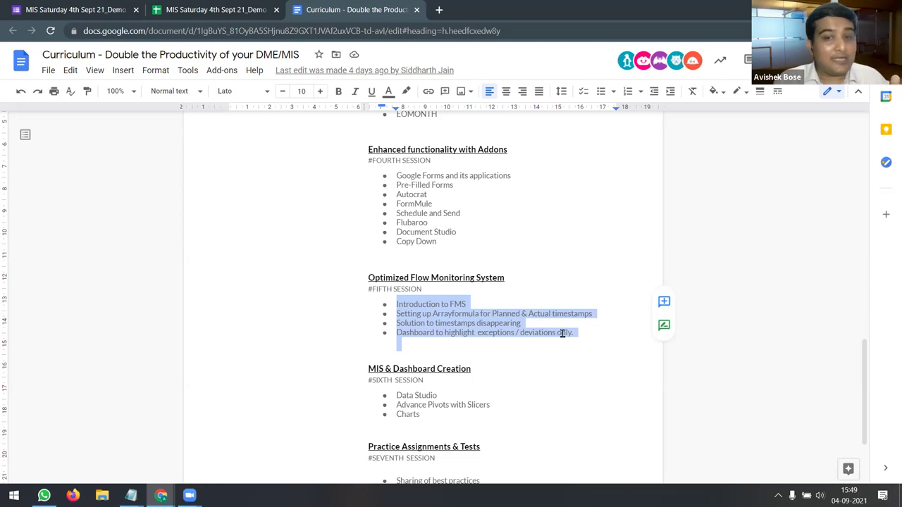
scroll(562, 340, "down", 1)
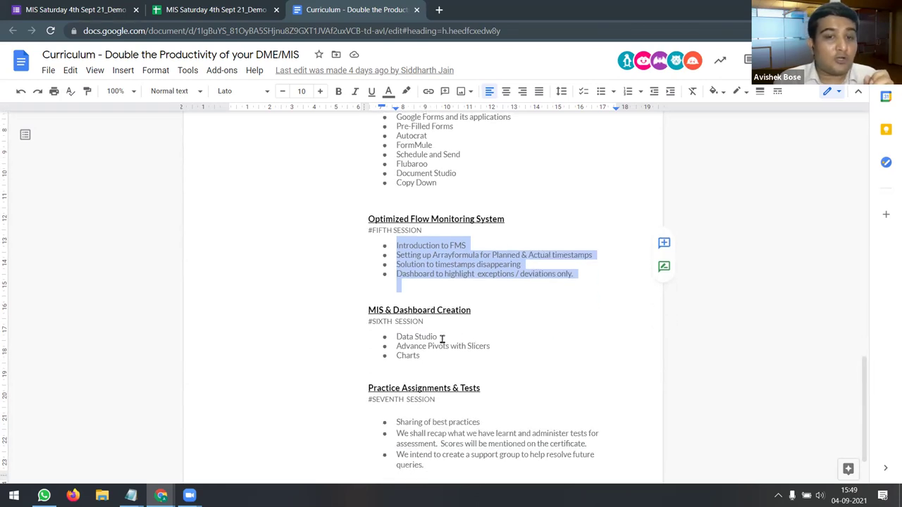
left_click_drag(440, 337, 394, 339)
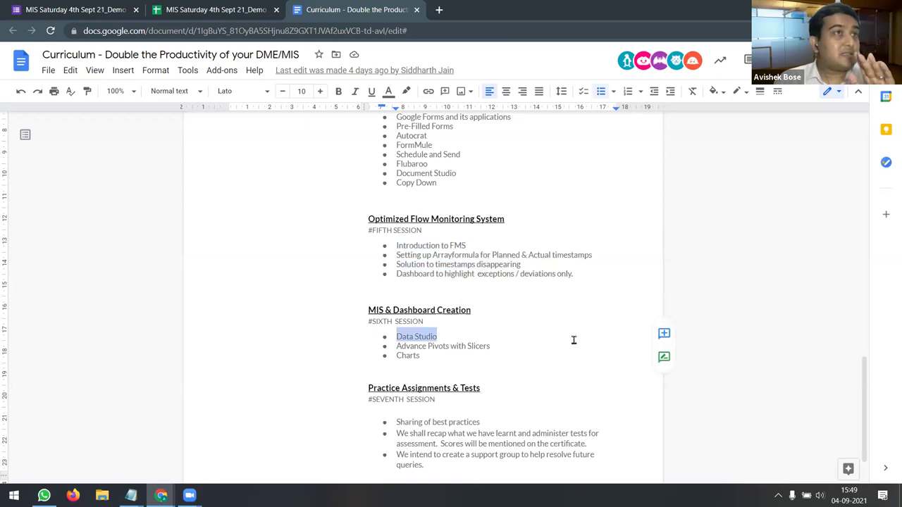
Step: Scroll back to the top of the Curriculum doc and close its tab
scroll(573, 341, "down", 1)
scroll(573, 340, "up", 4)
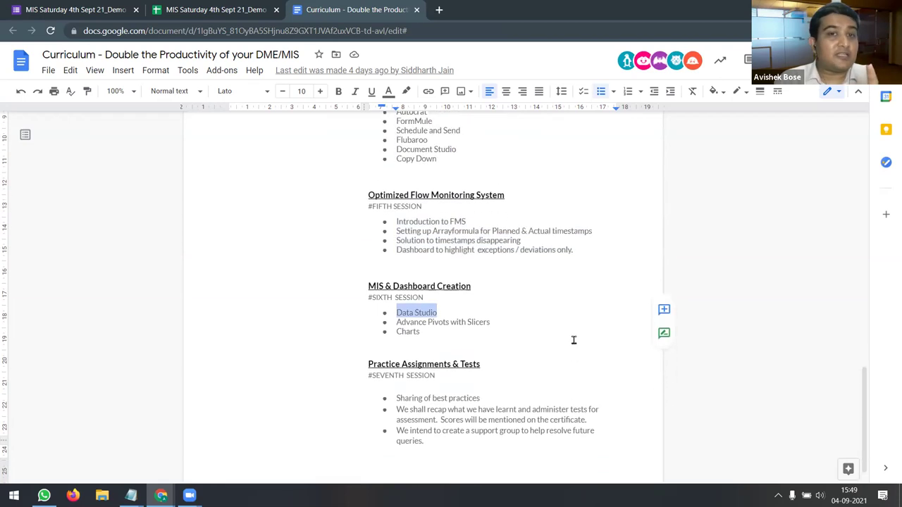
scroll(573, 341, "up", 5)
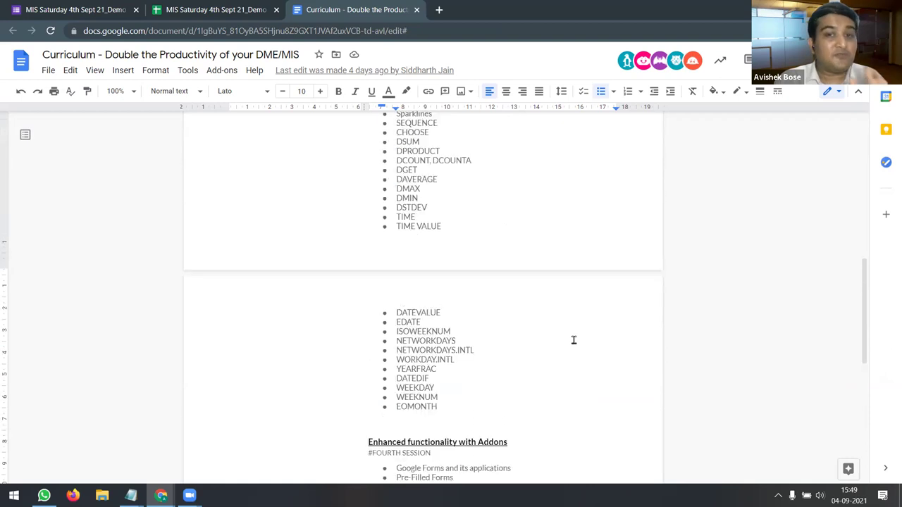
scroll(573, 340, "up", 4)
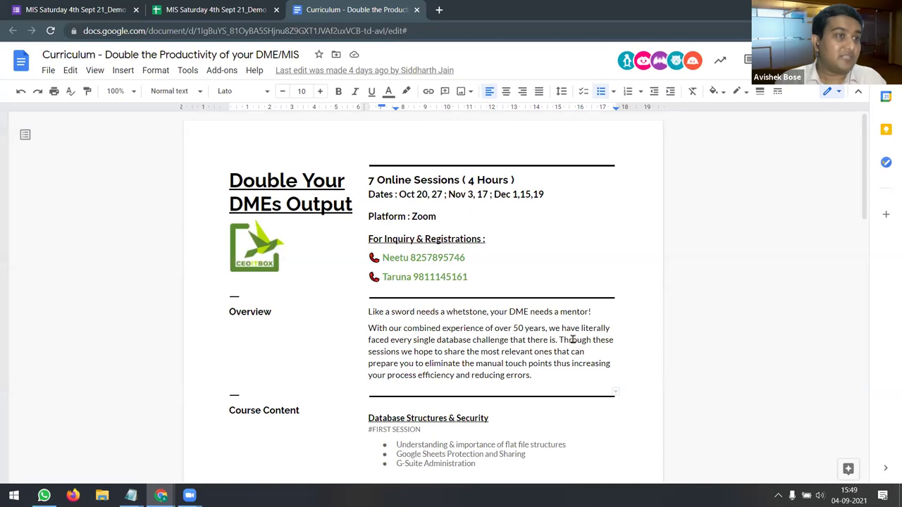
scroll(572, 339, "down", 15)
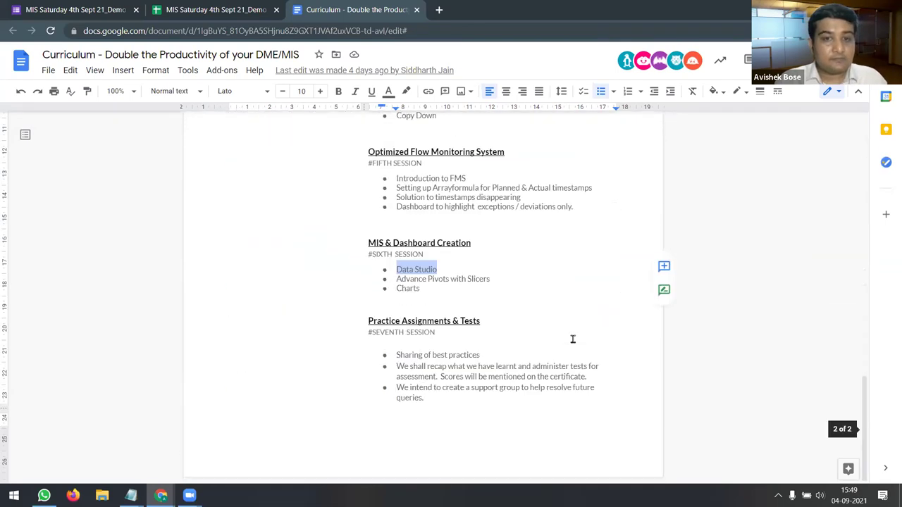
scroll(572, 339, "up", 15)
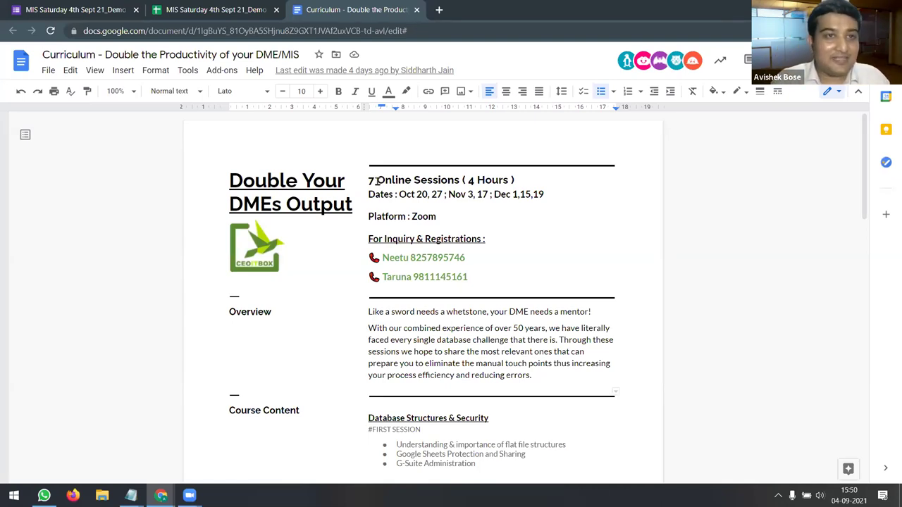
left_click(416, 10)
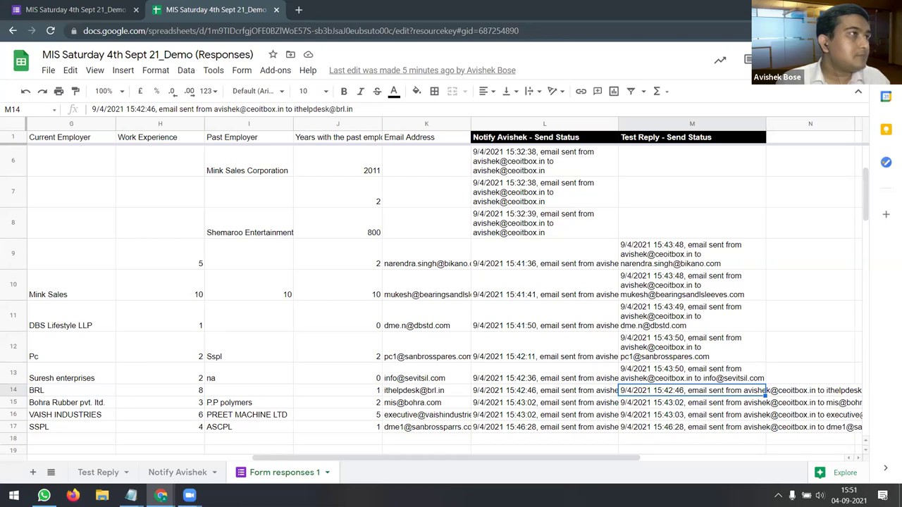
Step: Reopen the DME Training - Day 4 slide deck in a new tab with Ctrl+Shift+T
key("ctrl+shift+t")
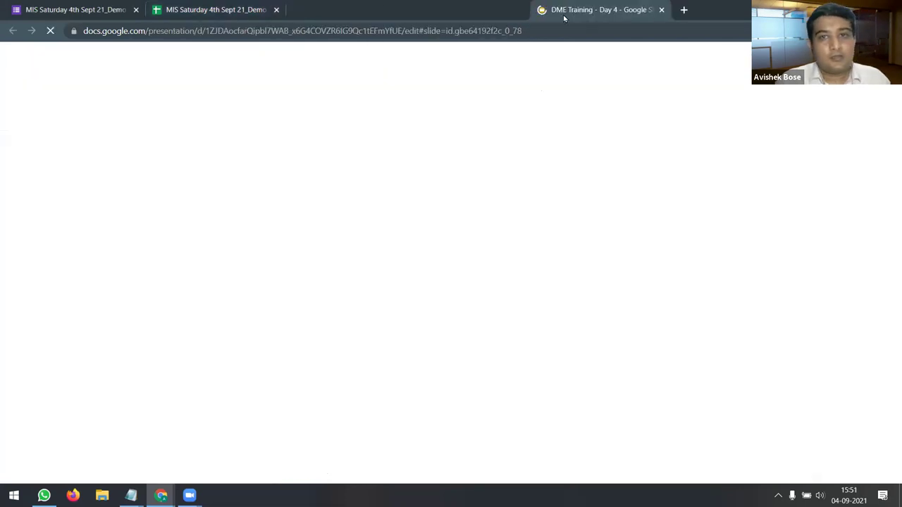
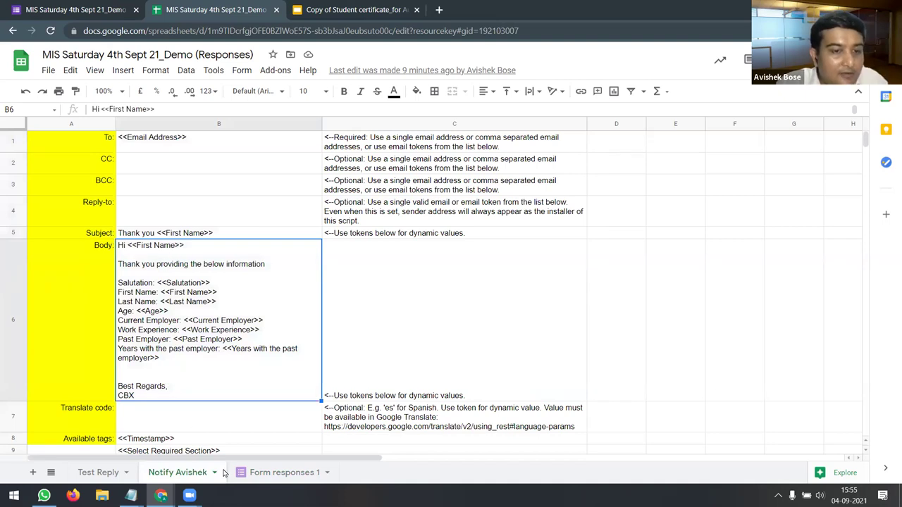
Step: Change the certificate's <<Name>> placeholder to <<First Name>>, matching the D1 column header
left_click(257, 476)
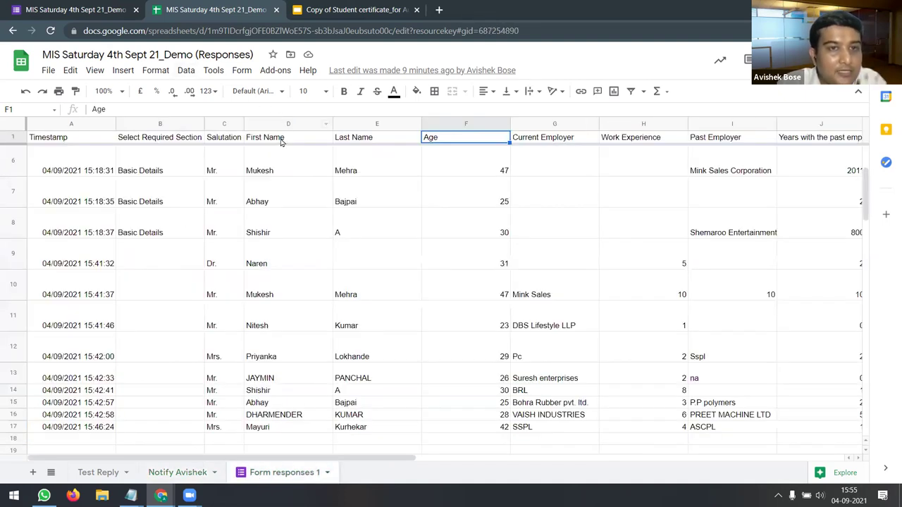
left_click(275, 140)
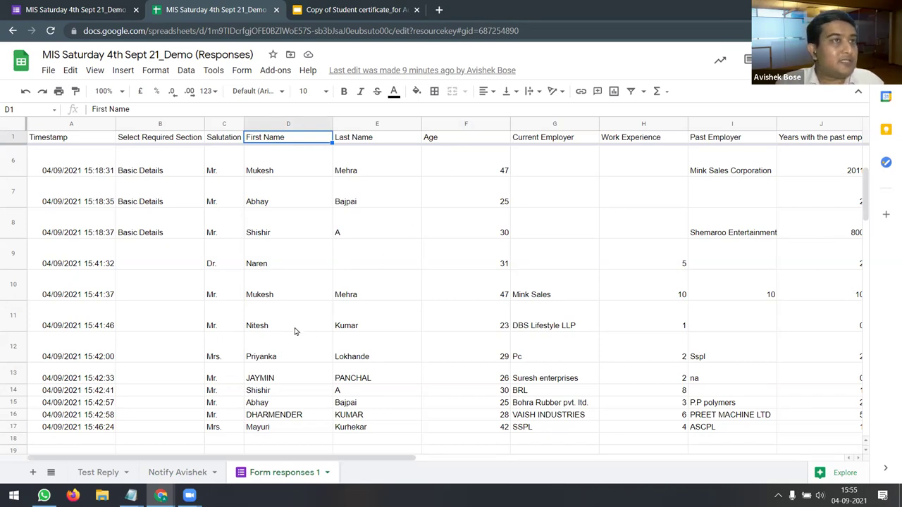
left_click(356, 10)
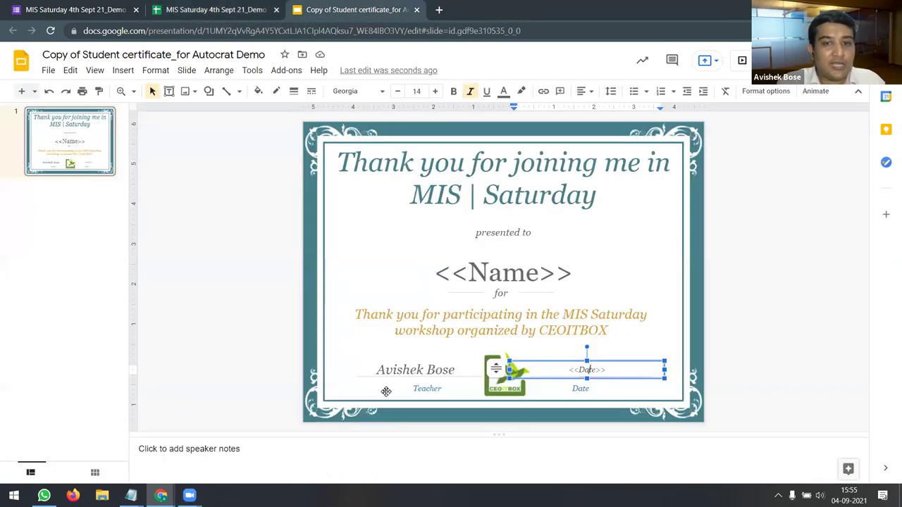
left_click(500, 286)
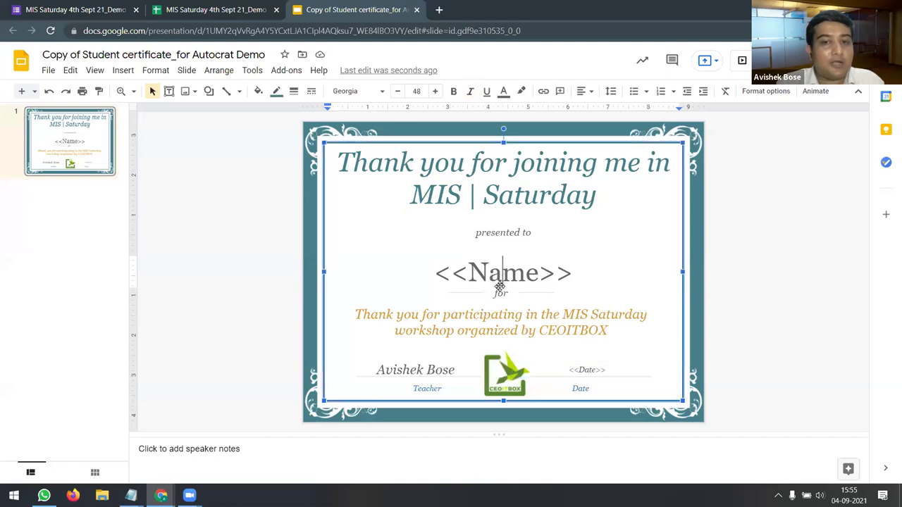
left_click_drag(538, 273, 468, 273)
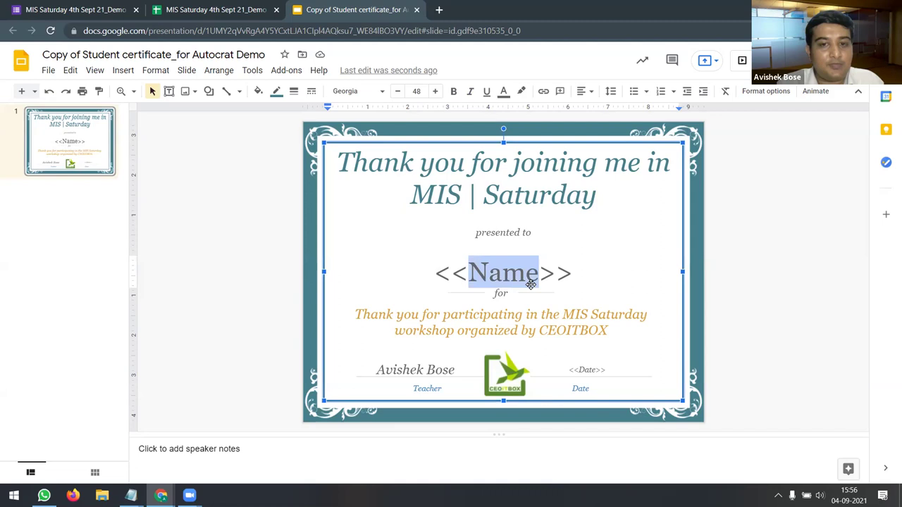
type("First")
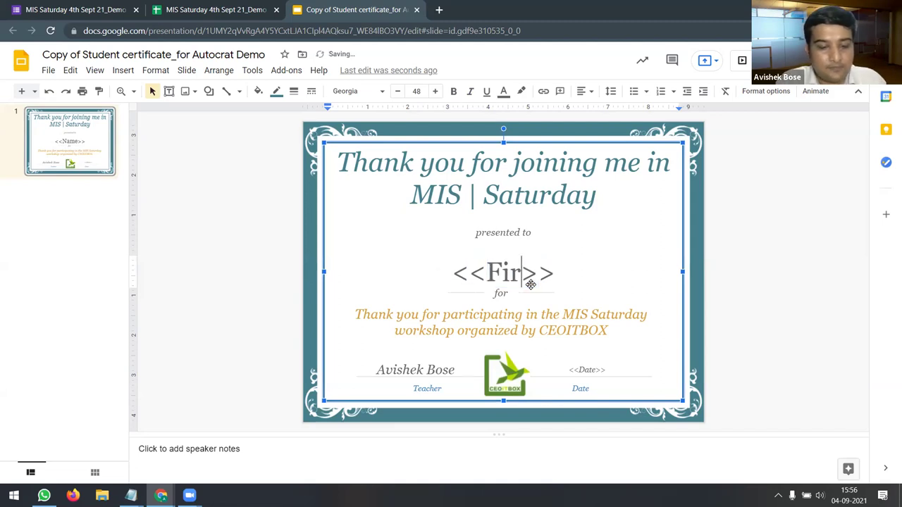
type(" Name")
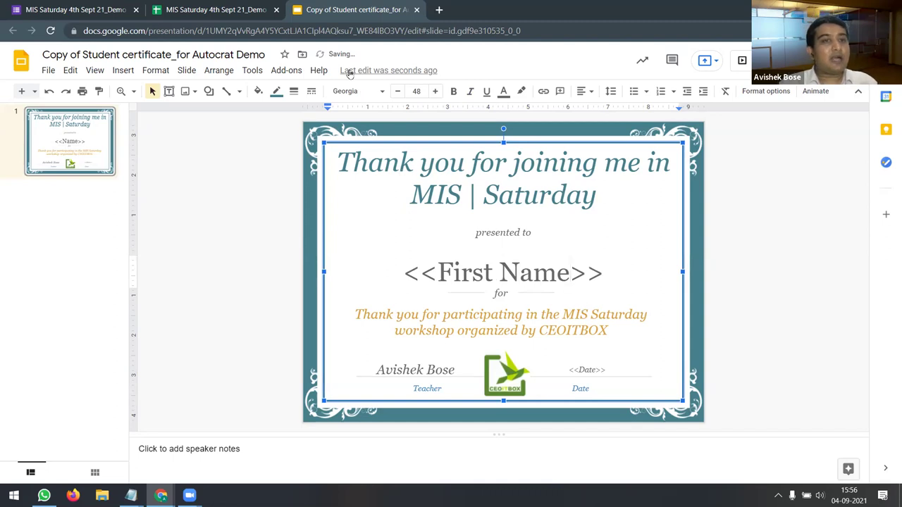
Step: Change the <<Date>> placeholder to <<Timestamp>>, matching the A1 column header
left_click(207, 10)
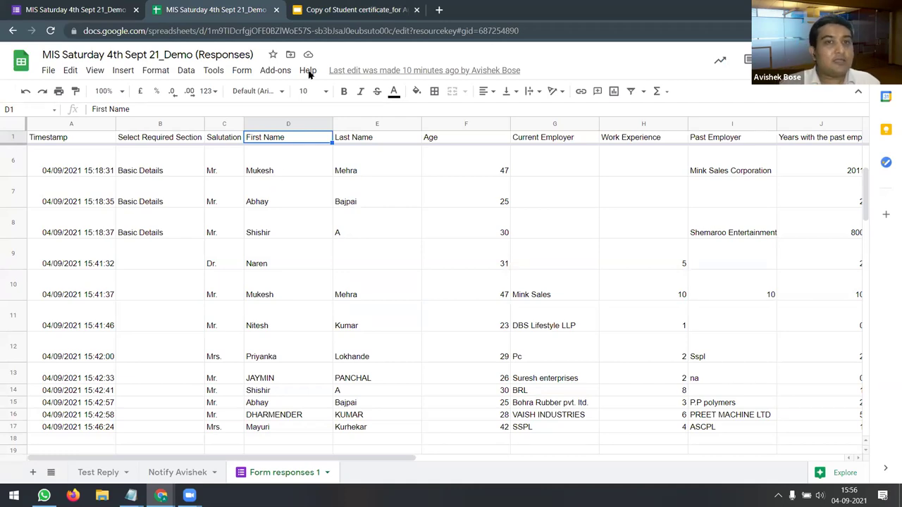
left_click(337, 10)
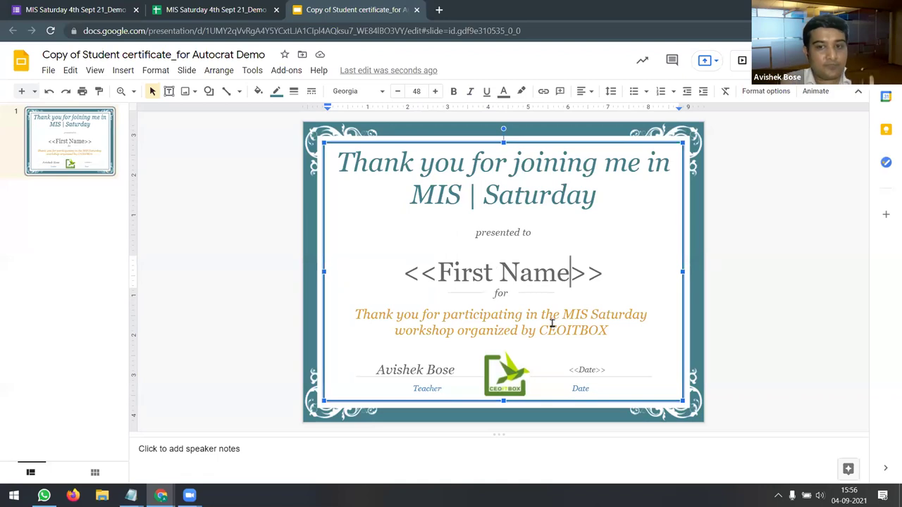
left_click(587, 370)
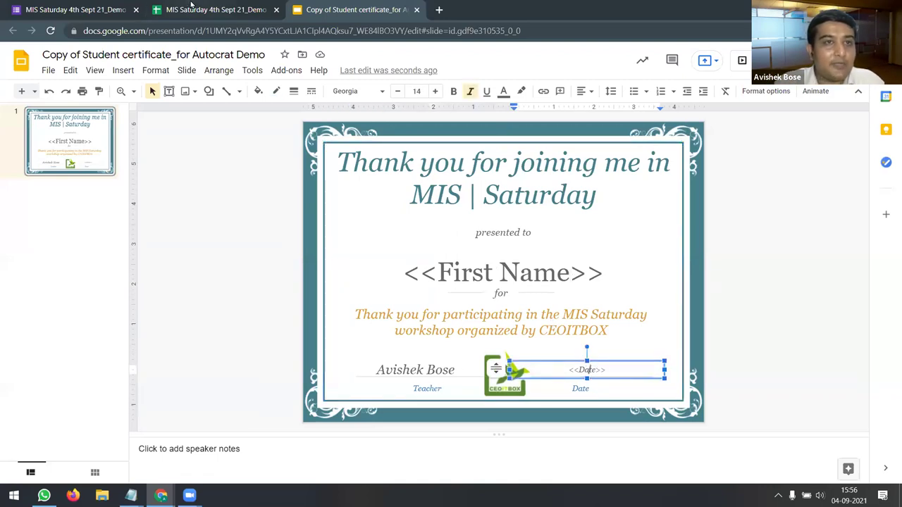
left_click(192, 8)
left_click(65, 139)
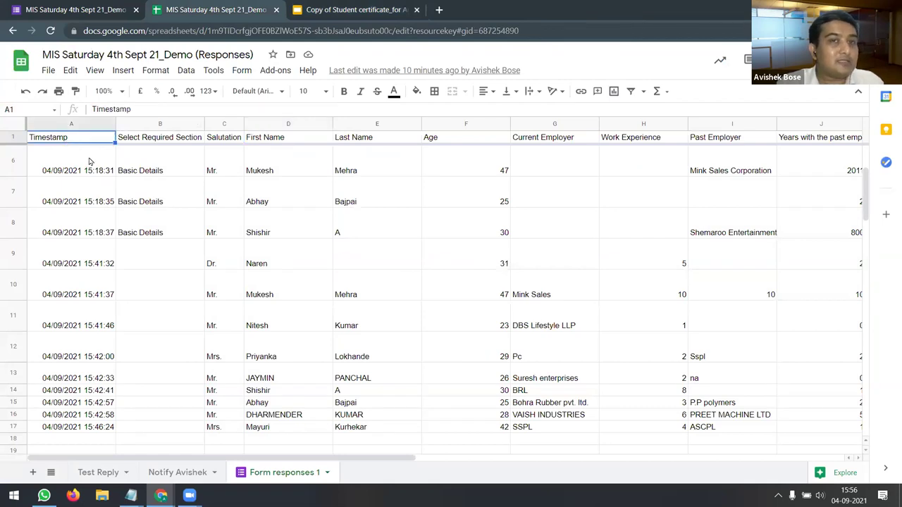
left_click(350, 7)
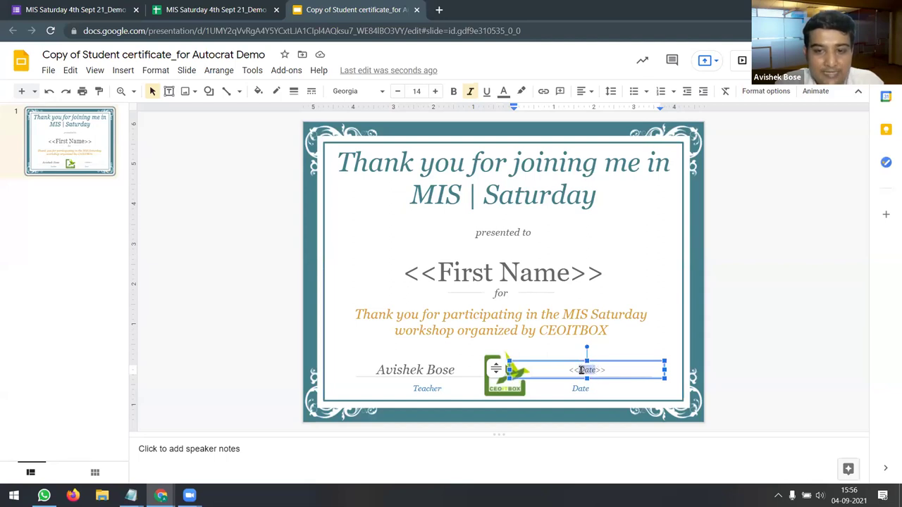
type("Timestamp")
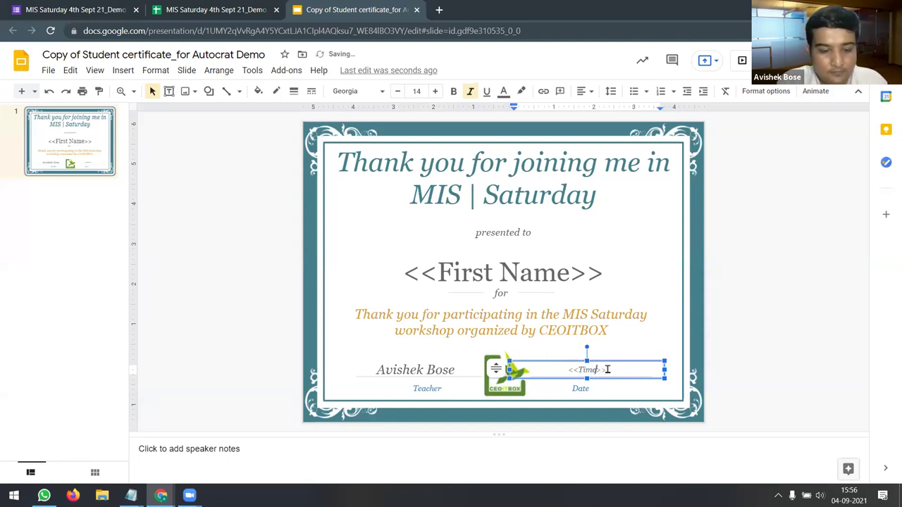
type("p")
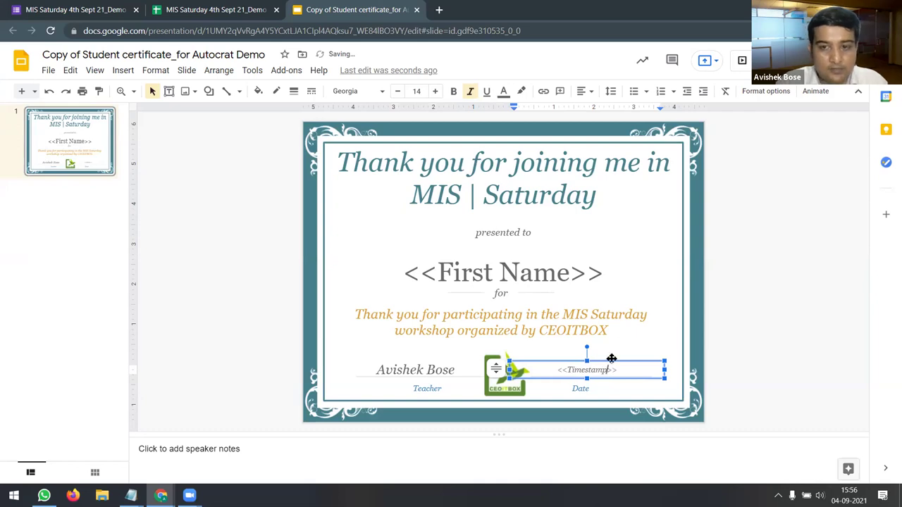
left_click(657, 318)
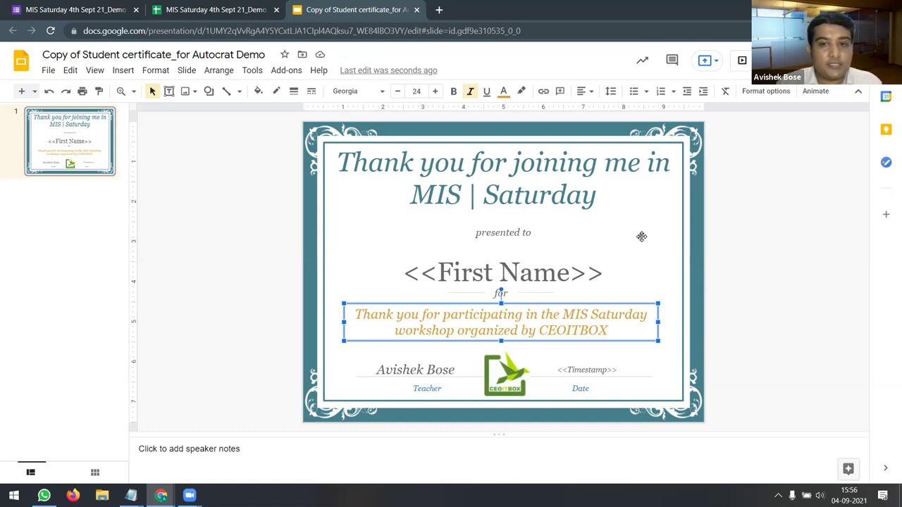
Step: Rename the presentation to 'Autocrat Demo'
left_click(229, 8)
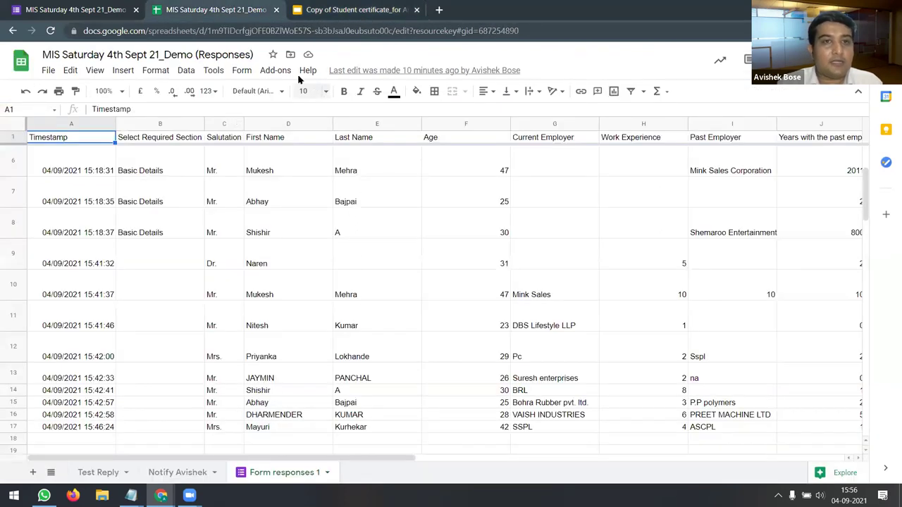
left_click(345, 12)
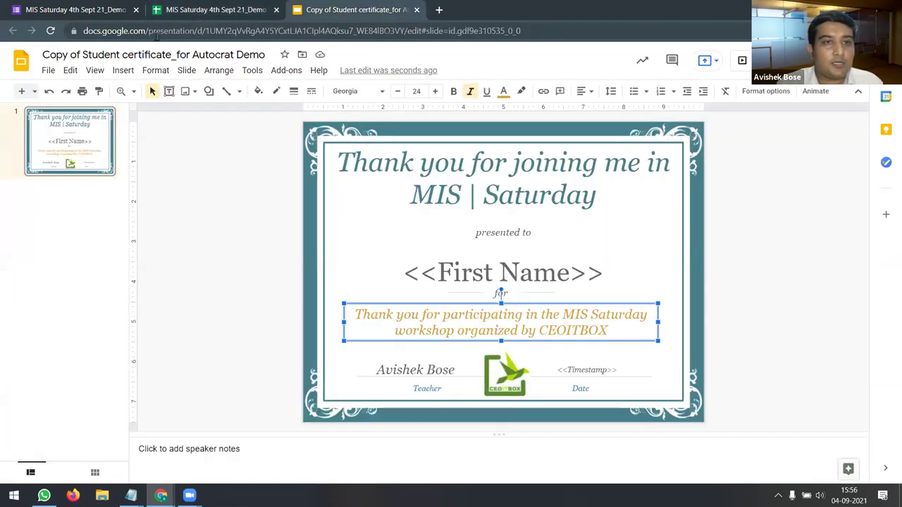
left_click(193, 55)
key("BackSpace")
key("BackSpace")
key("BackSpace")
key("BackSpace")
key("BackSpace")
key("BackSpace")
key("BackSpace")
key("BackSpace")
key("BackSpace")
key("BackSpace")
key("BackSpace")
key("BackSpace")
key("BackSpace")
key("BackSpace")
key("BackSpace")
key("BackSpace")
key("BackSpace")
key("BackSpace")
key("BackSpace")
key("BackSpace")
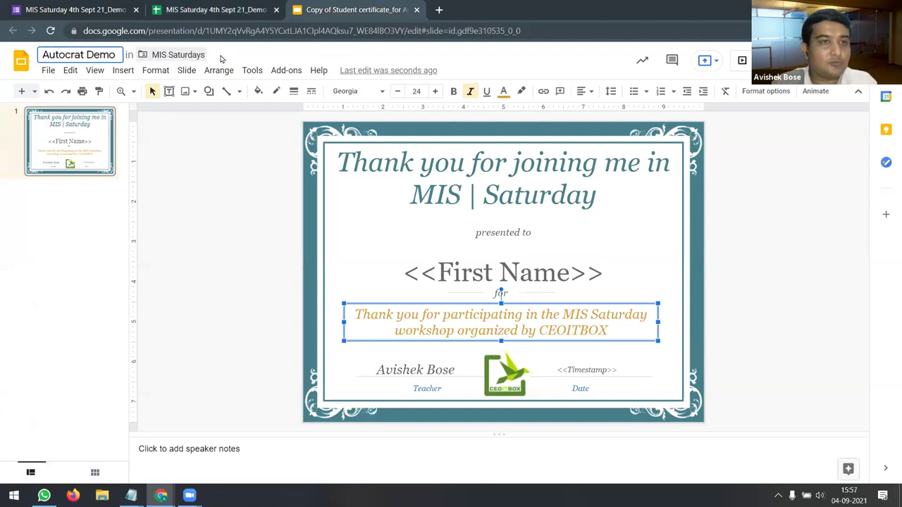
left_click(297, 55)
left_click(225, 7)
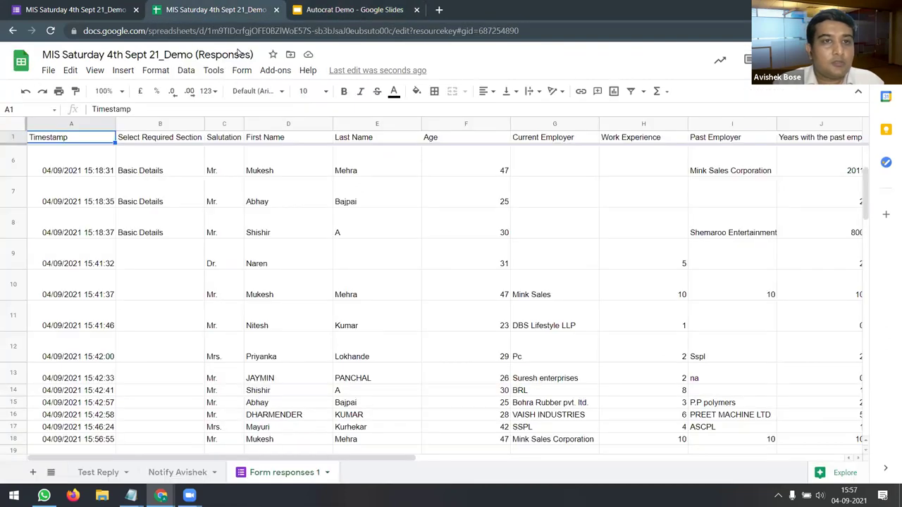
Step: Launch Autocrat from the Add-ons menu after briefly browsing the add-ons Marketplace
left_click(275, 71)
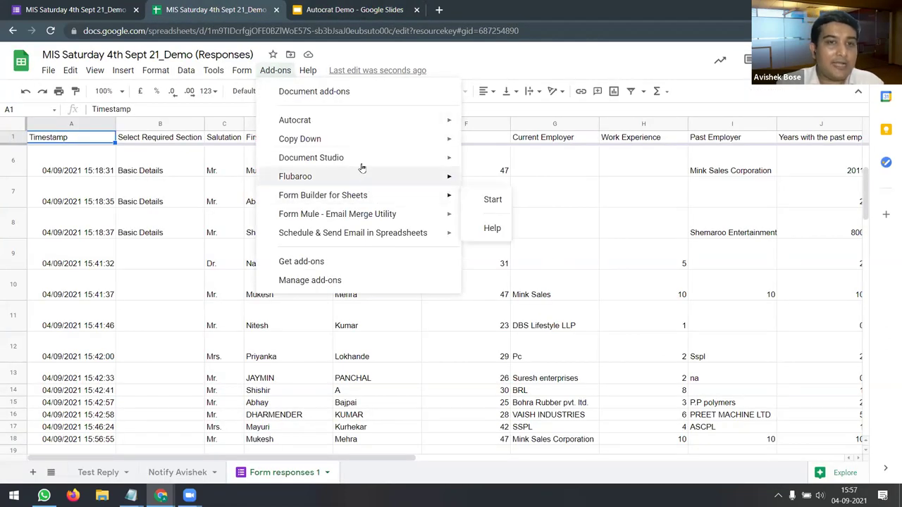
mouse_move(381, 121)
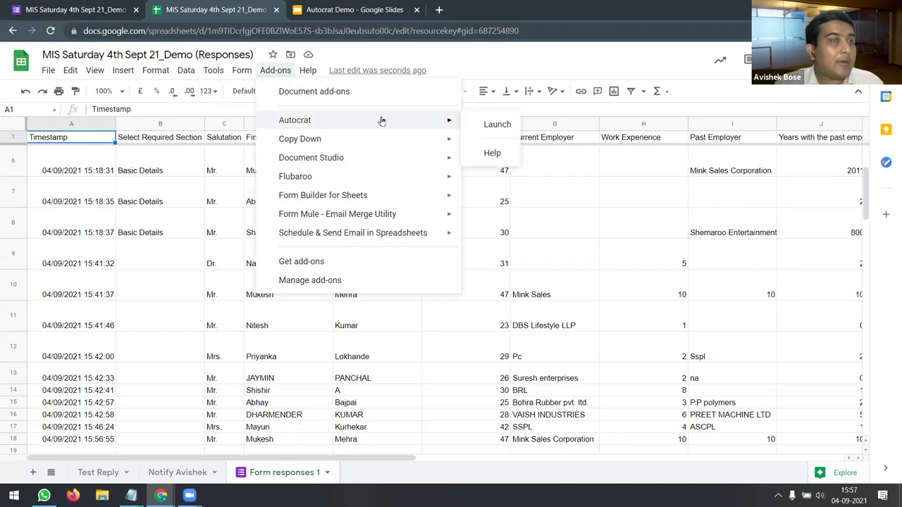
left_click(326, 265)
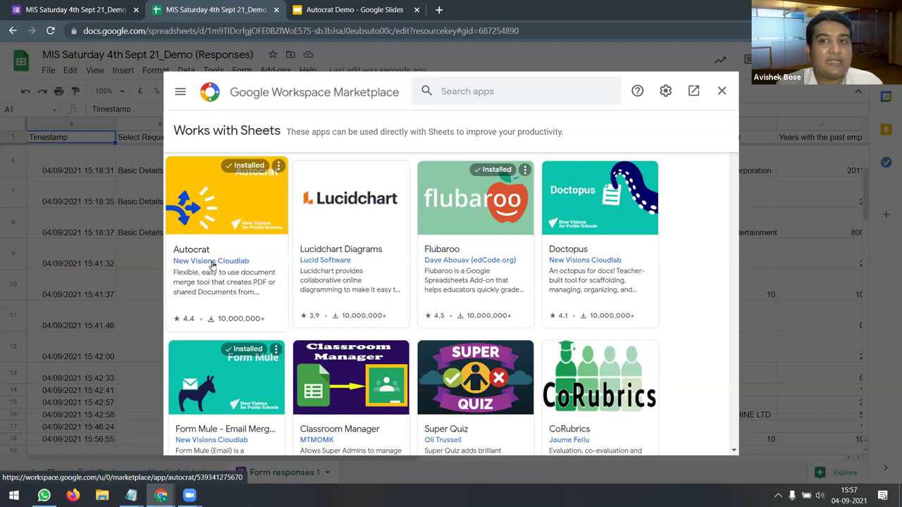
left_click(722, 91)
left_click(274, 71)
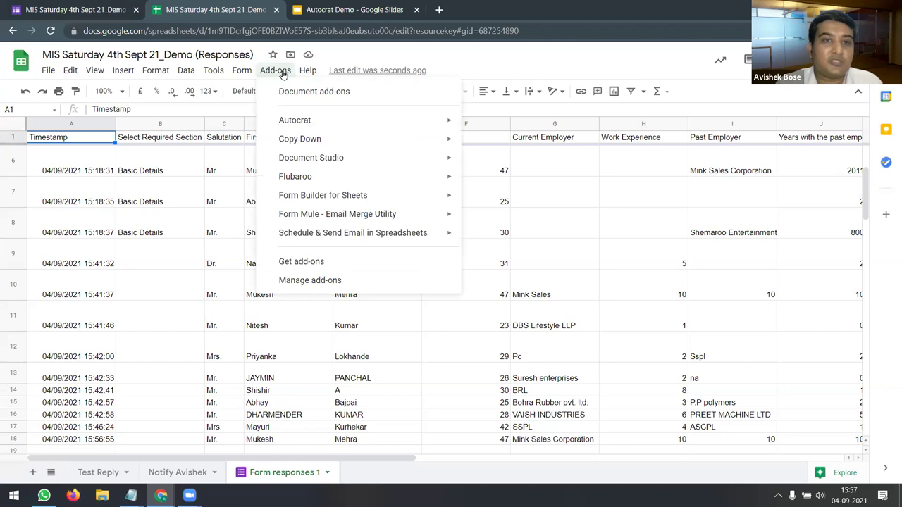
mouse_move(372, 120)
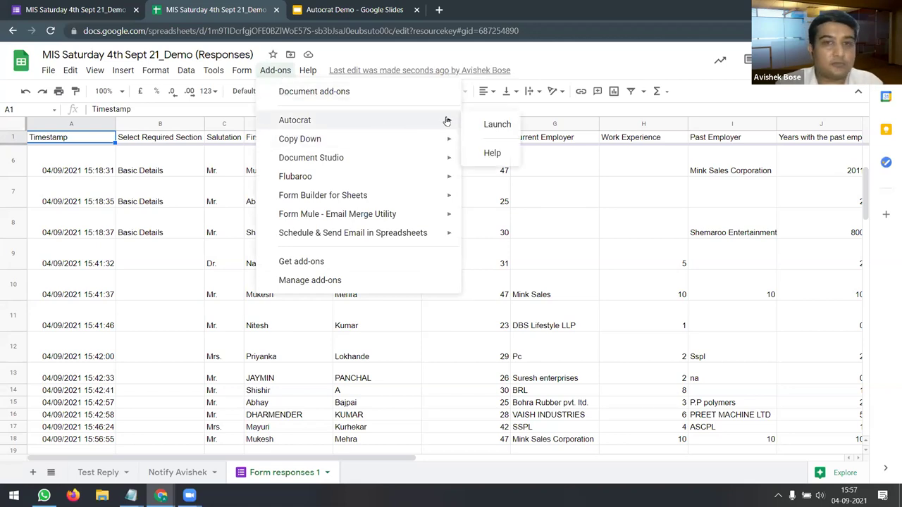
left_click(489, 125)
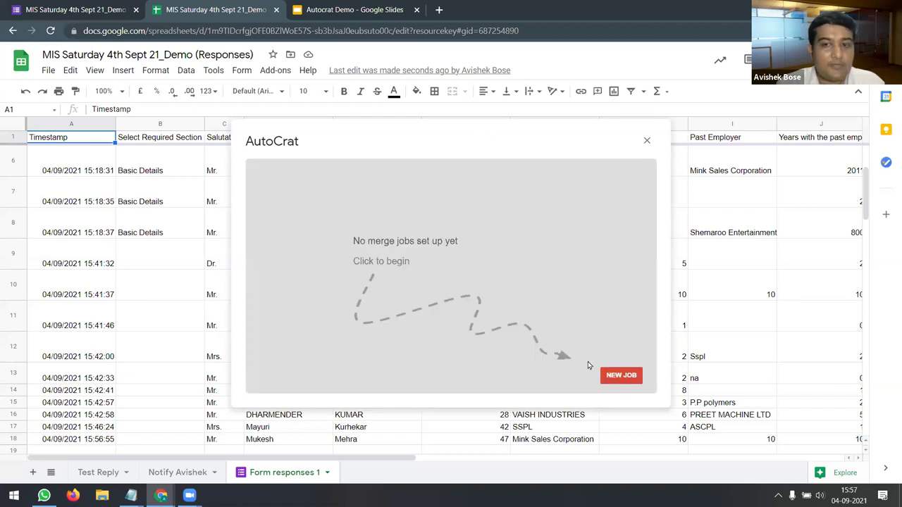
Step: Create a new Autocrat job named 'Thank you' and continue to template selection
left_click(619, 376)
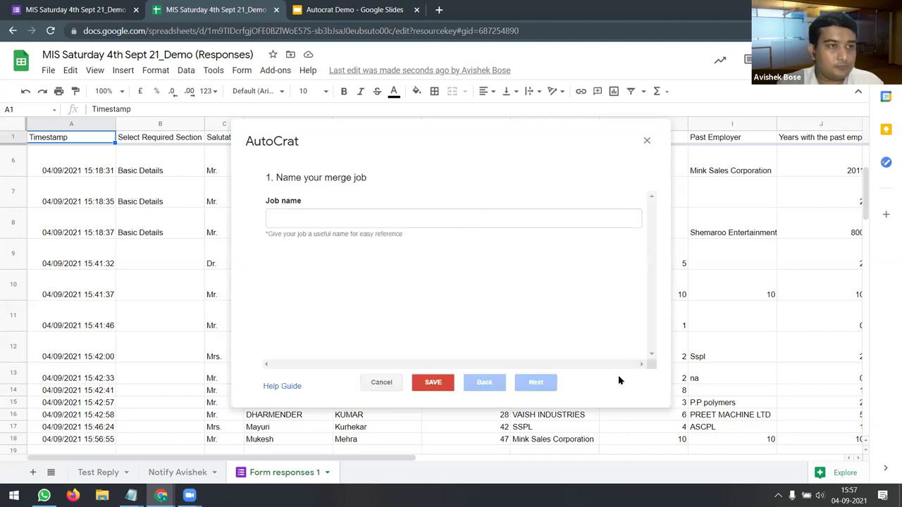
left_click(299, 220)
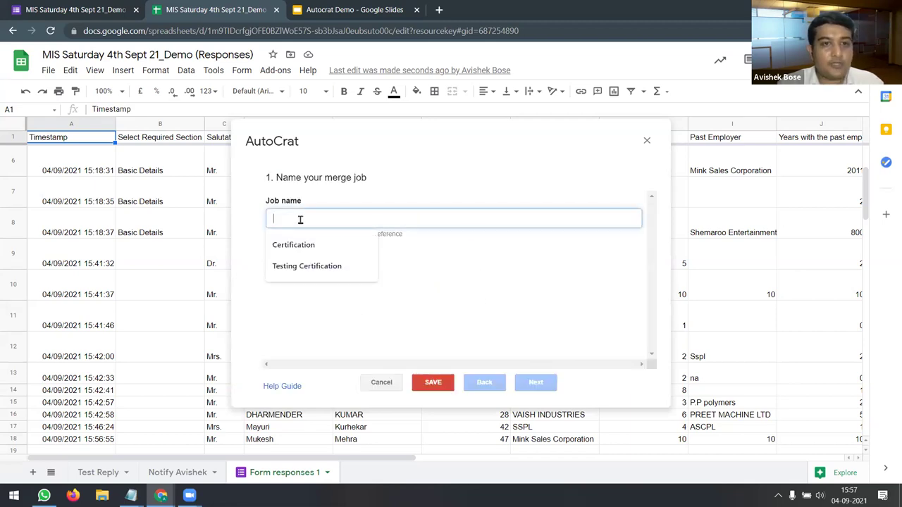
type("Thank you")
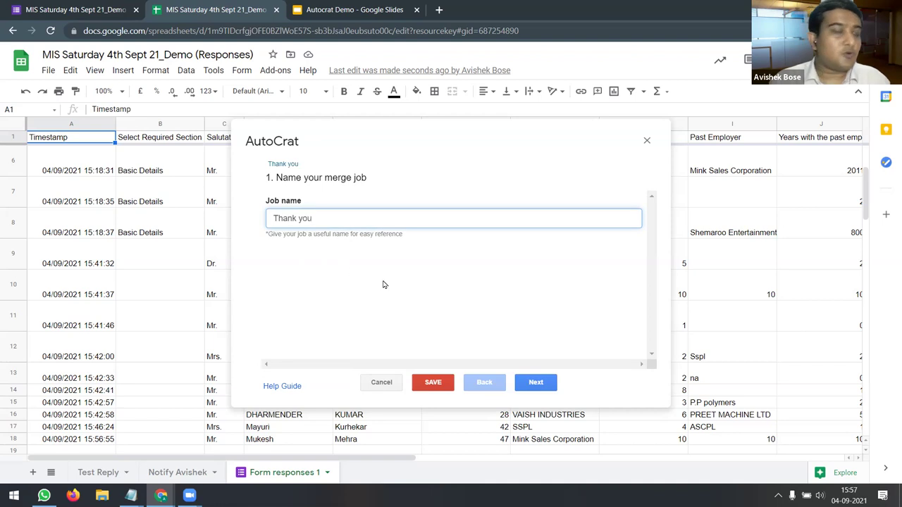
left_click(535, 383)
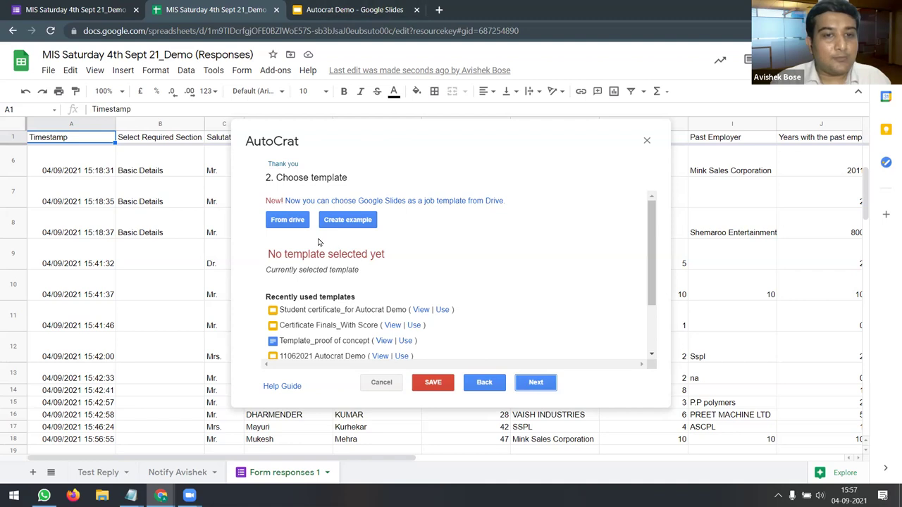
Step: Search Drive for 'autocrat demo' and pick the Autocrat Demo slides as the template
left_click(288, 221)
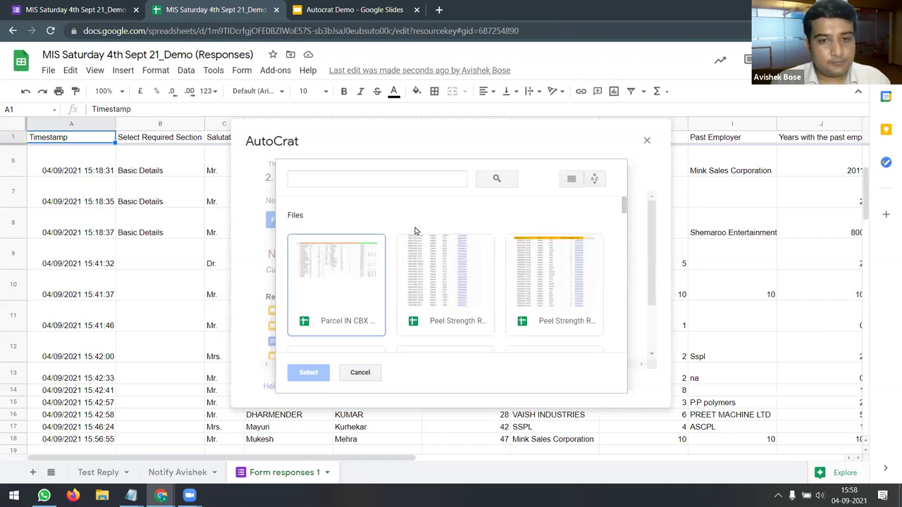
left_click(367, 182)
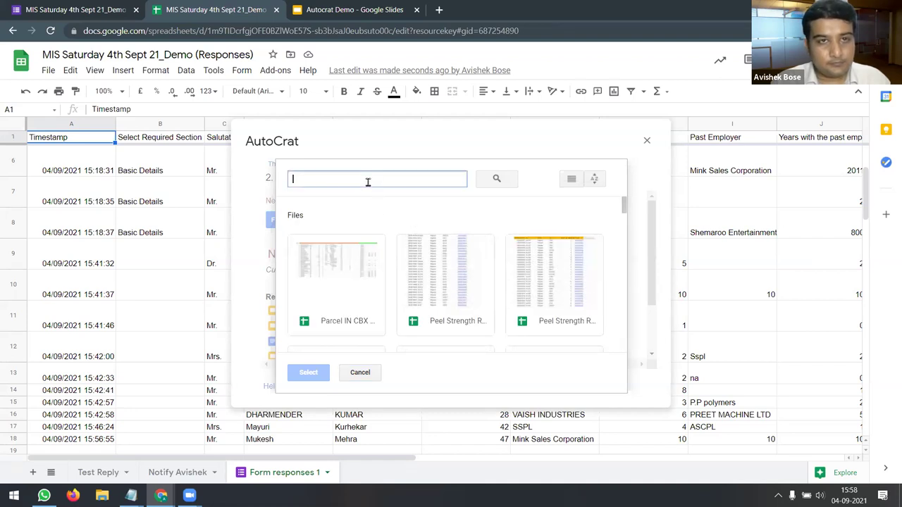
type("auto")
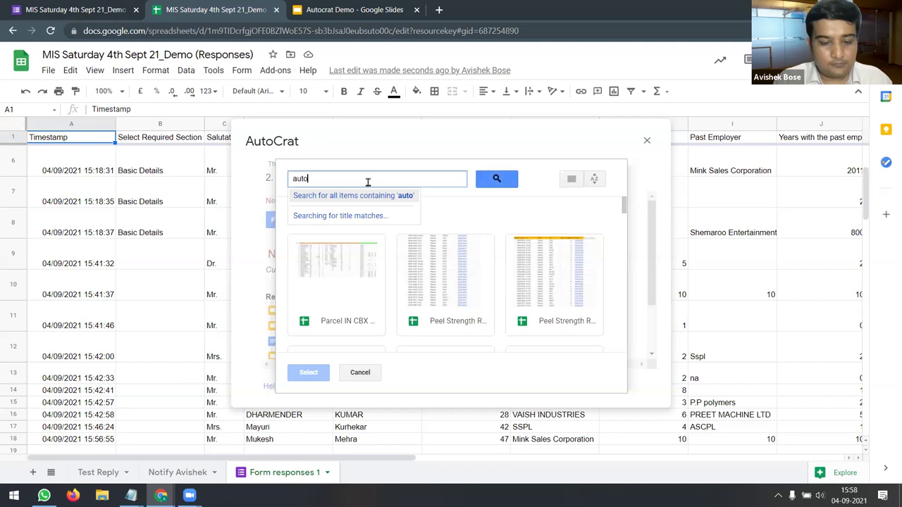
type("ca")
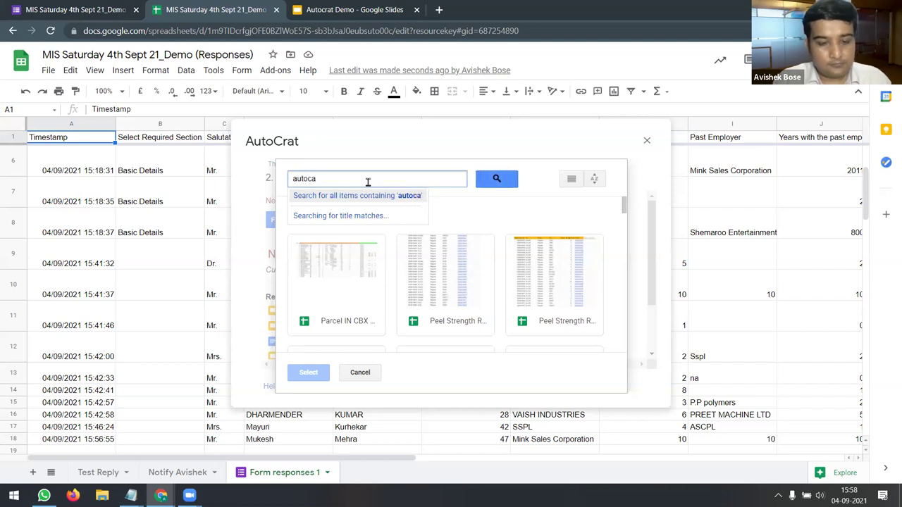
key("BackSpace")
type("rat demo")
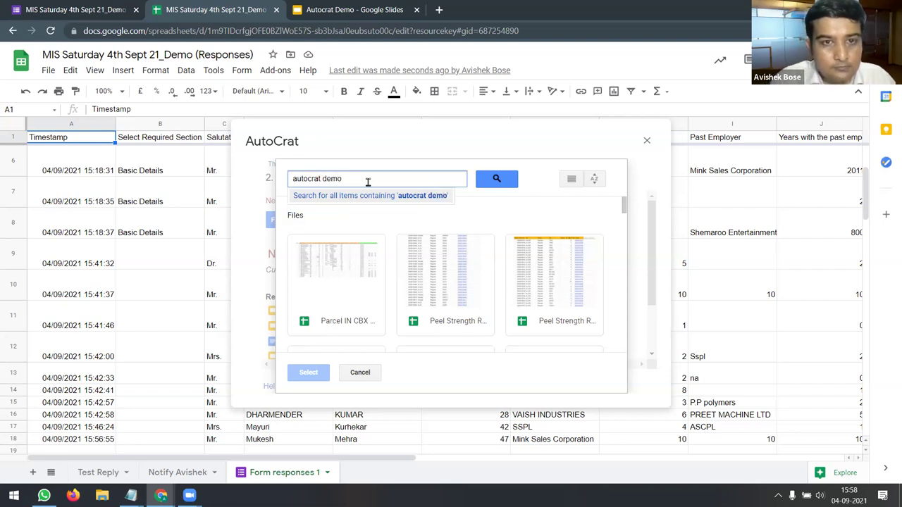
left_click(484, 182)
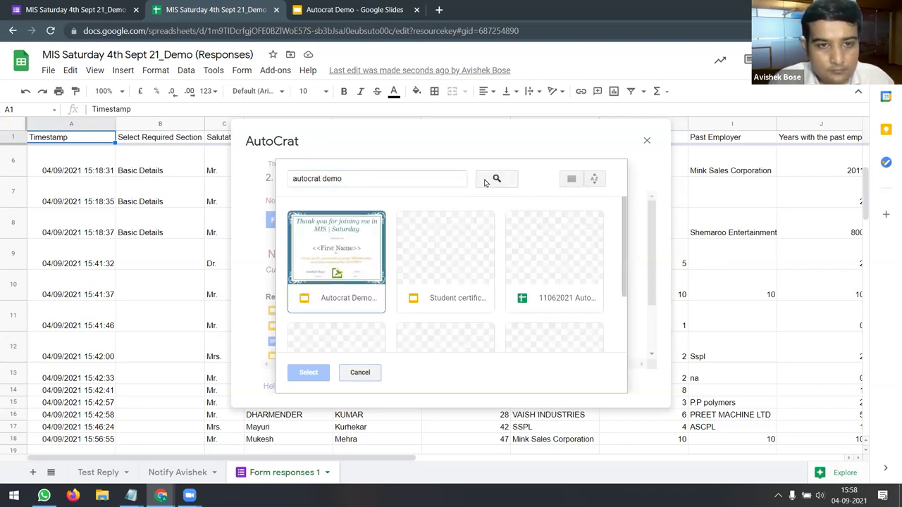
double_click(339, 251)
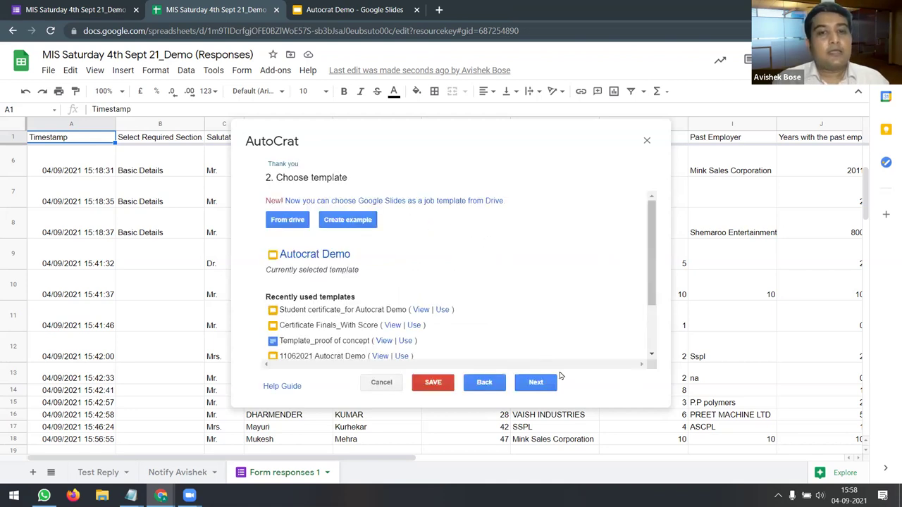
Step: Check the template's tags and merge from the Form responses 1 sheet
left_click(536, 383)
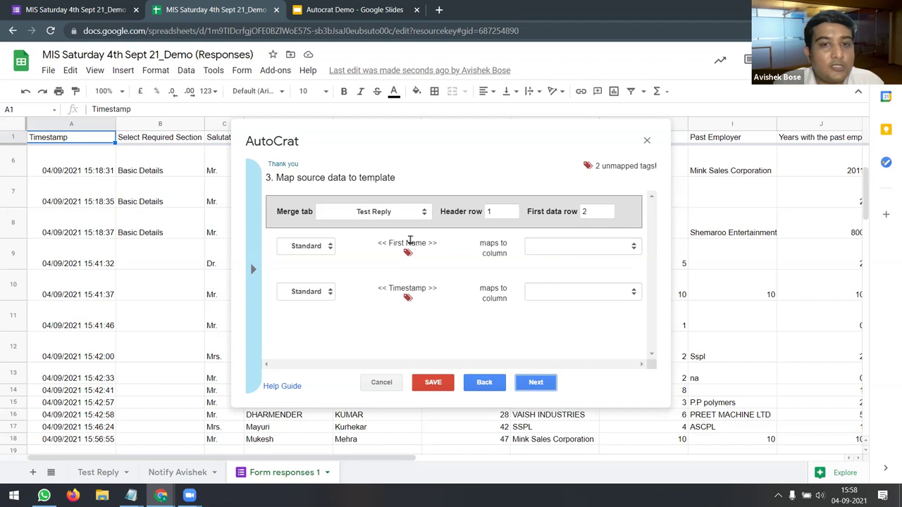
left_click(371, 7)
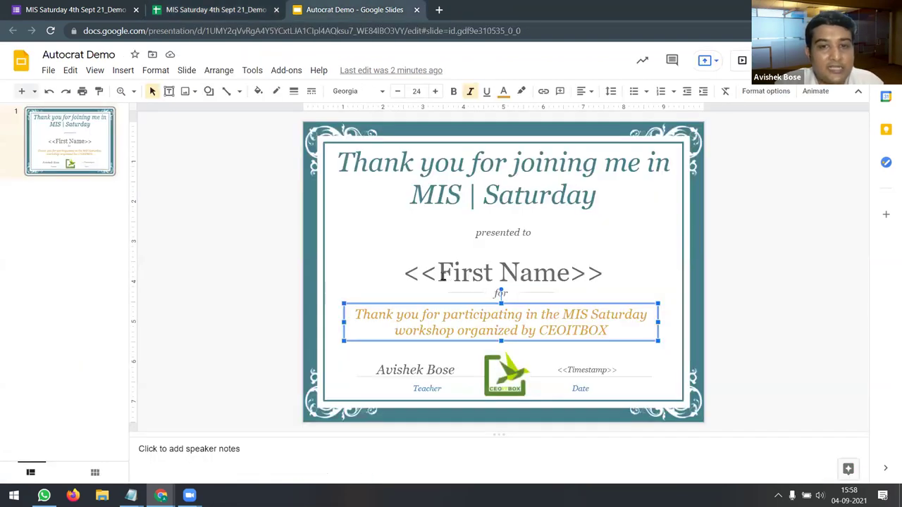
left_click(261, 8)
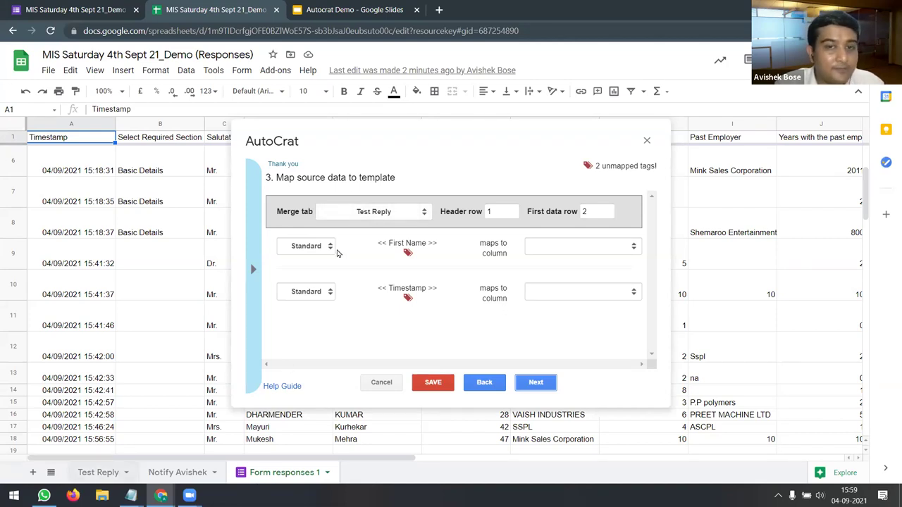
left_click(424, 216)
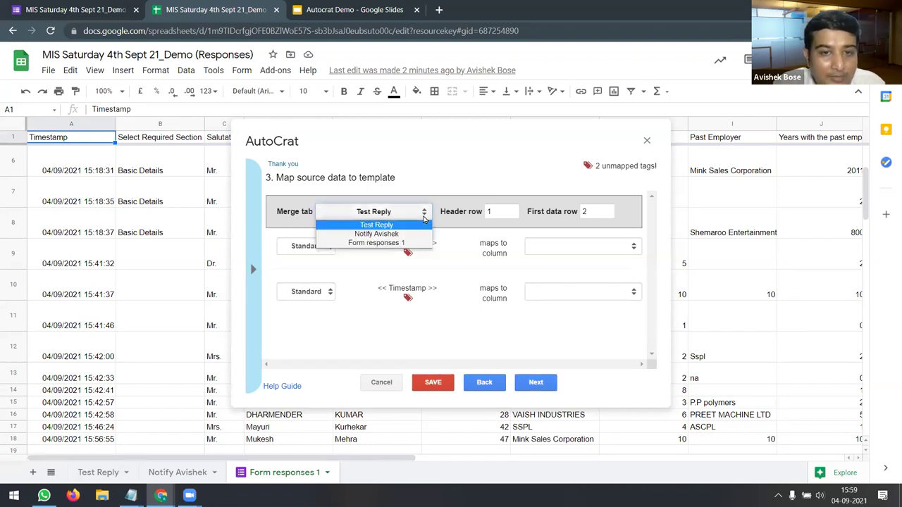
left_click(402, 244)
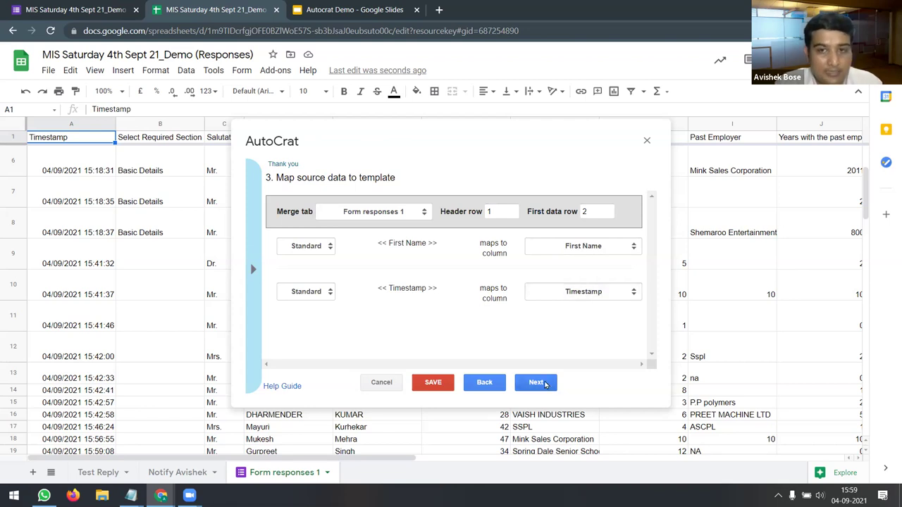
left_click(544, 384)
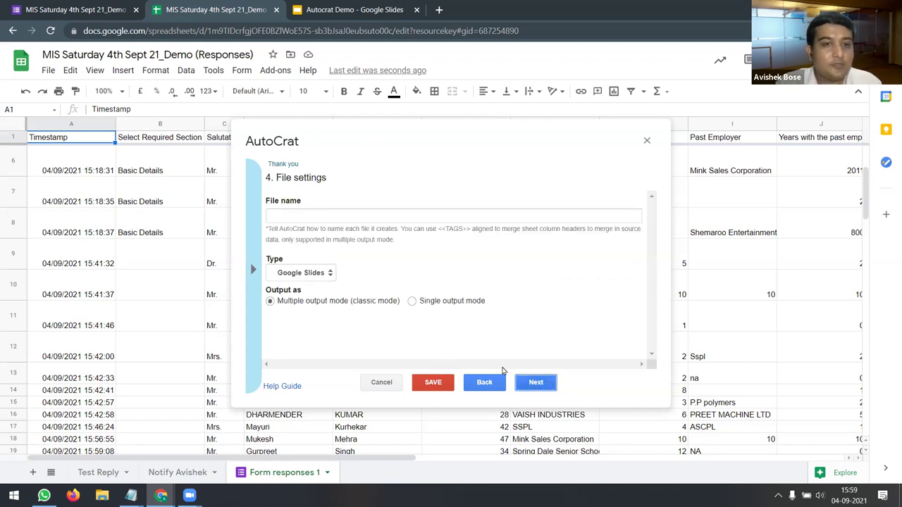
Step: Name output files <<First Name>>_<<Timestamp>> and set the file type to PDF
left_click(343, 217)
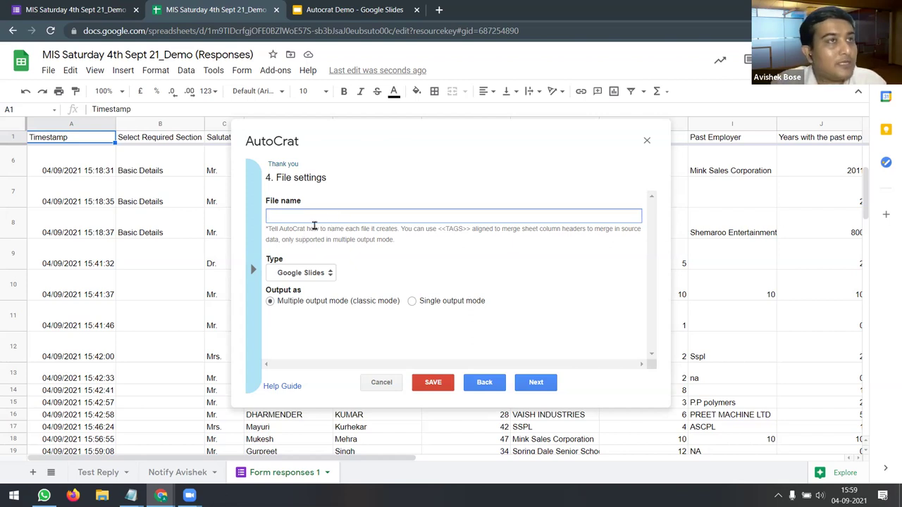
left_click(253, 274)
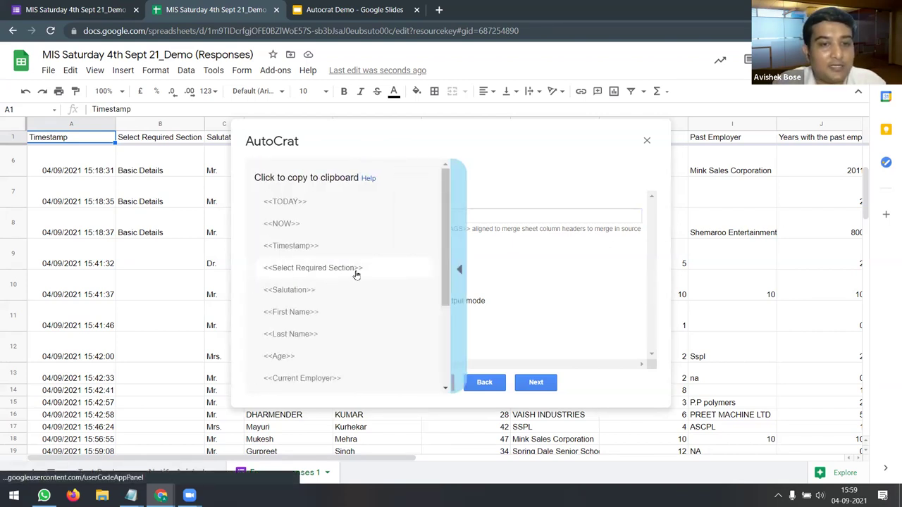
scroll(338, 276, "down", 1)
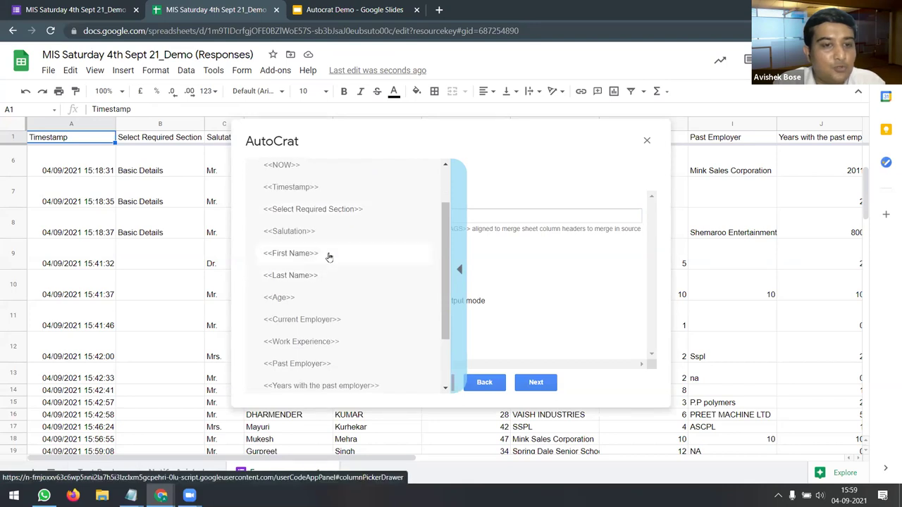
left_click(328, 256)
left_click(309, 218)
type("<<First Name>>")
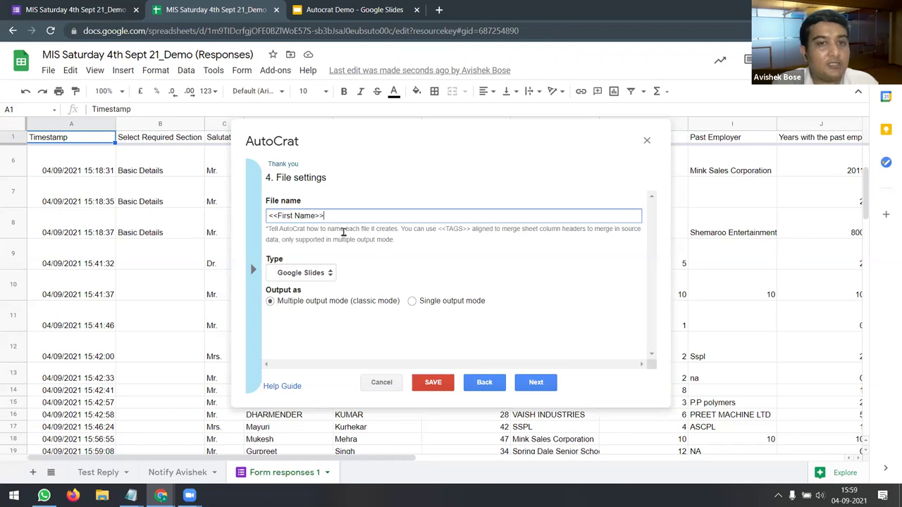
left_click(256, 274)
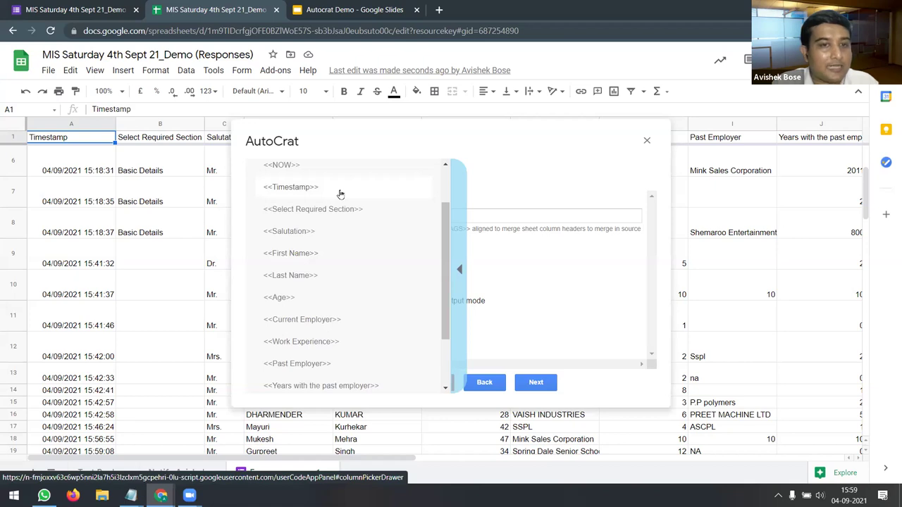
left_click(337, 216)
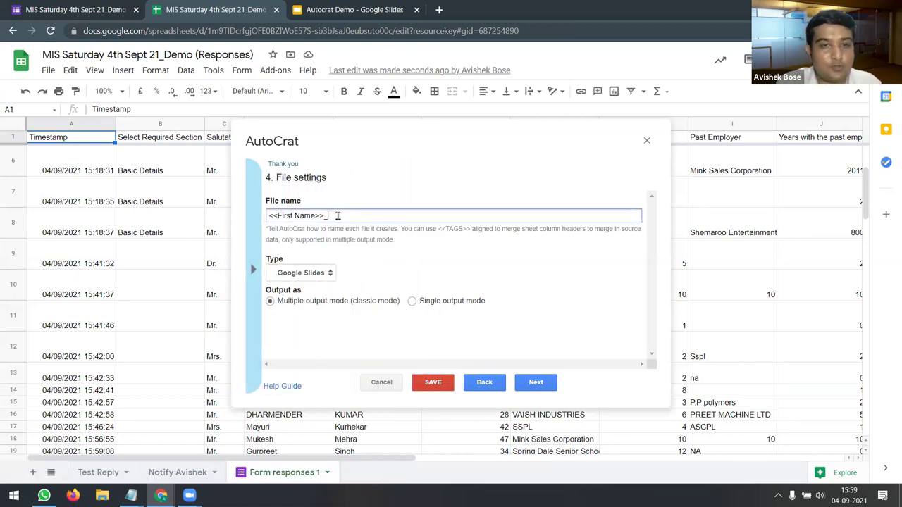
type("_")
type("<<Timestamp>>")
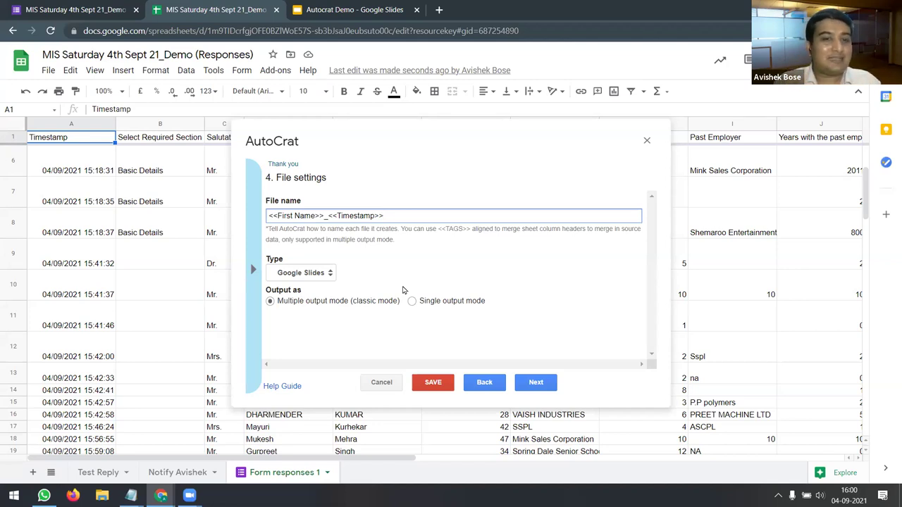
left_click(330, 278)
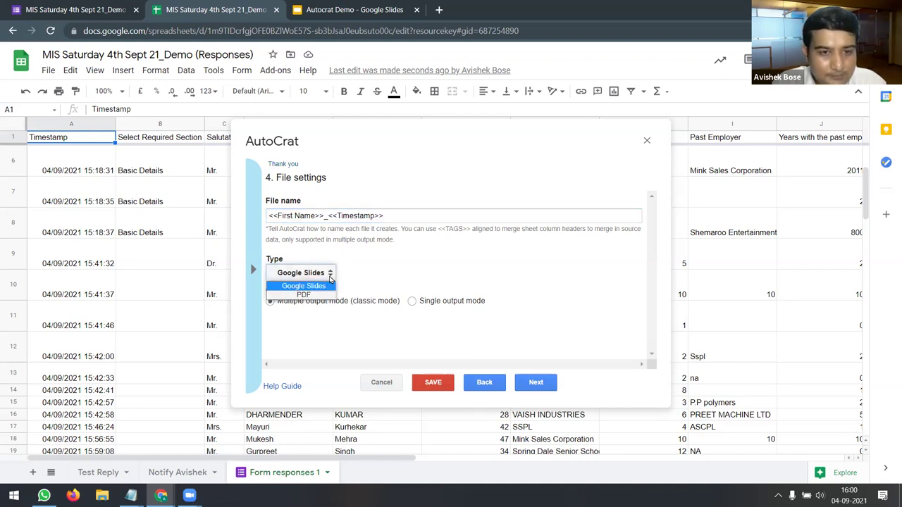
left_click(317, 298)
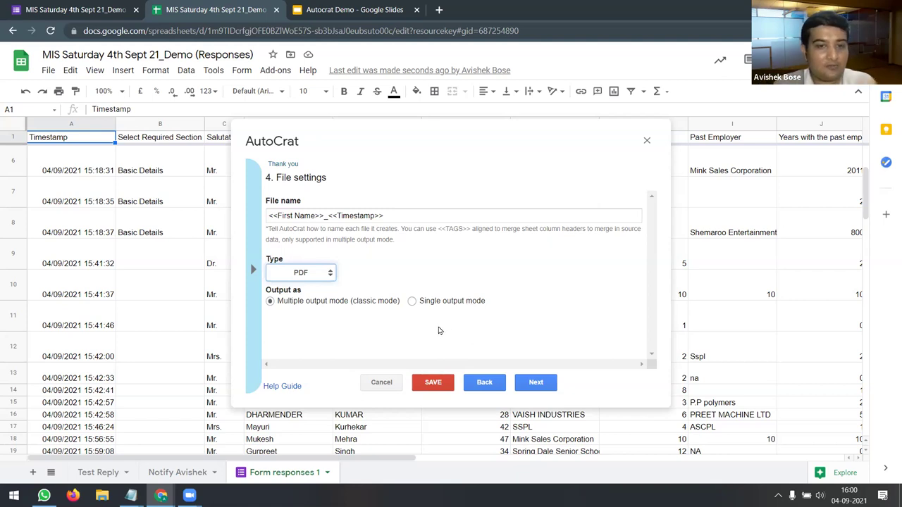
Step: Keep MIS Saturdays as the destination folder and skip the dynamic folder reference
left_click(541, 387)
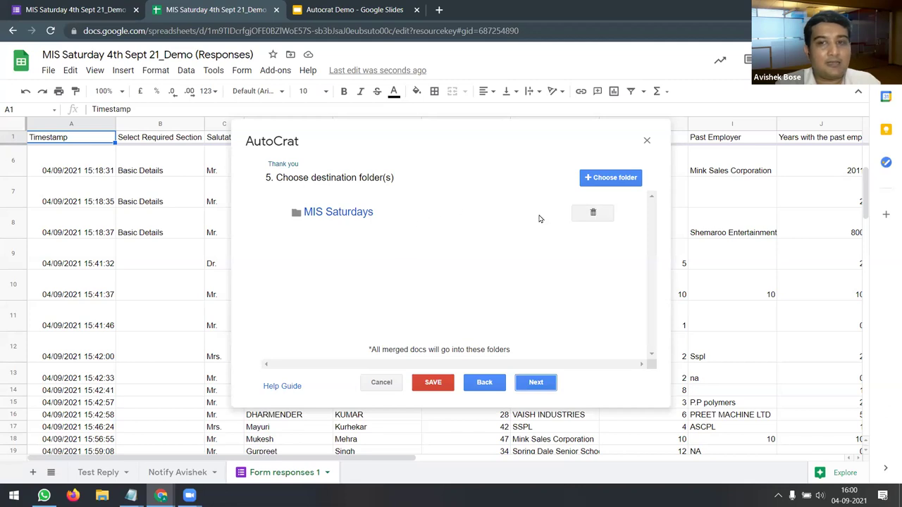
left_click(597, 183)
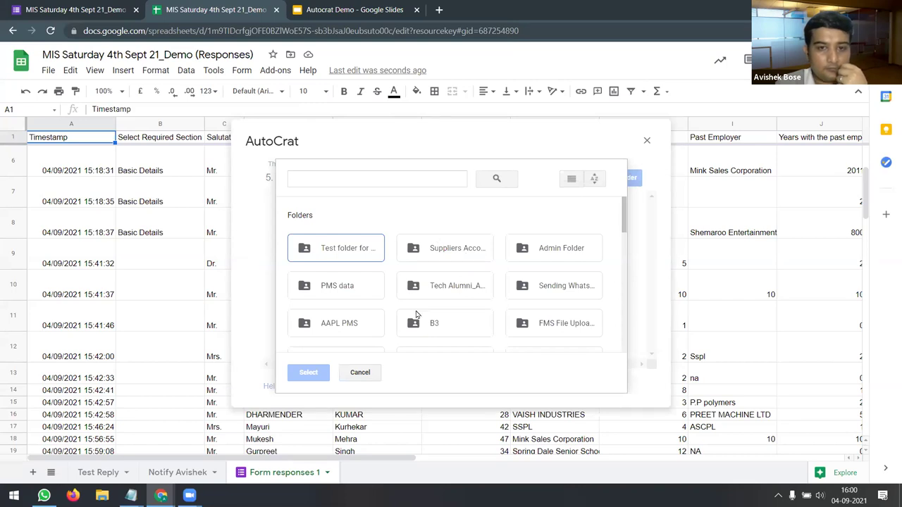
scroll(432, 302, "down", 3)
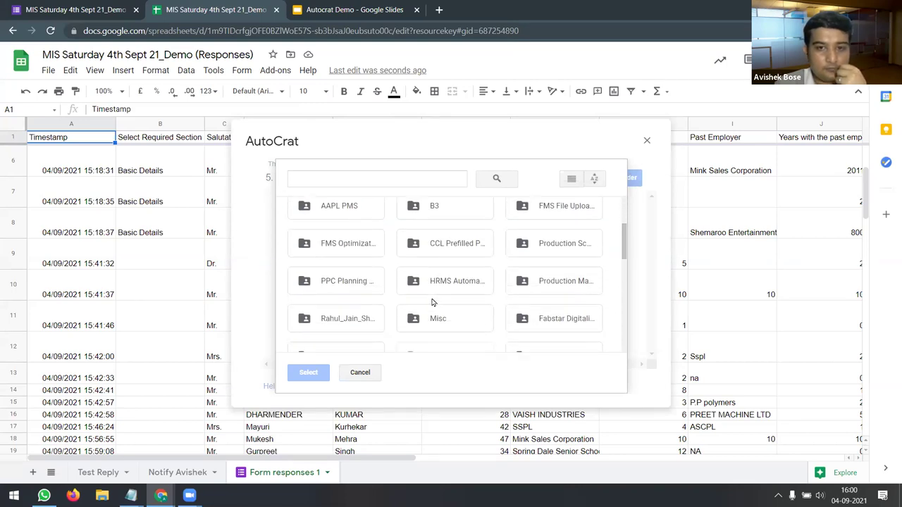
scroll(432, 302, "down", 5)
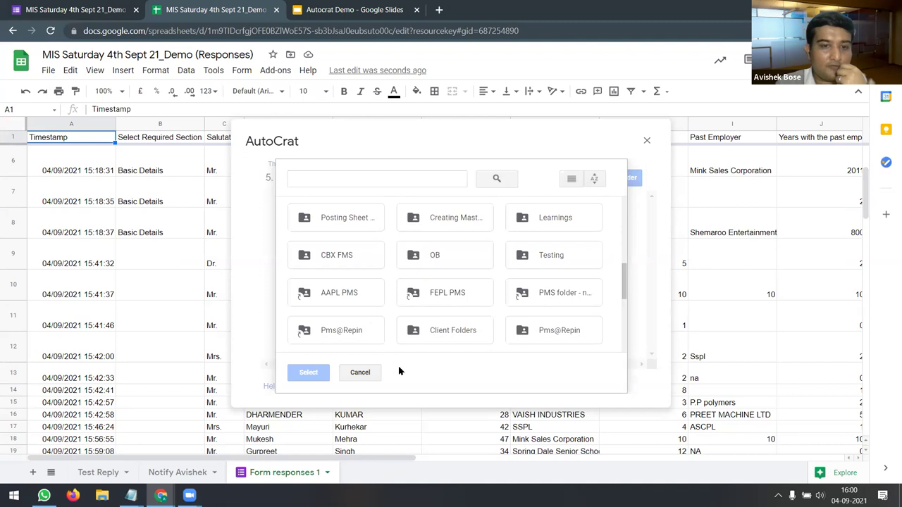
left_click(359, 374)
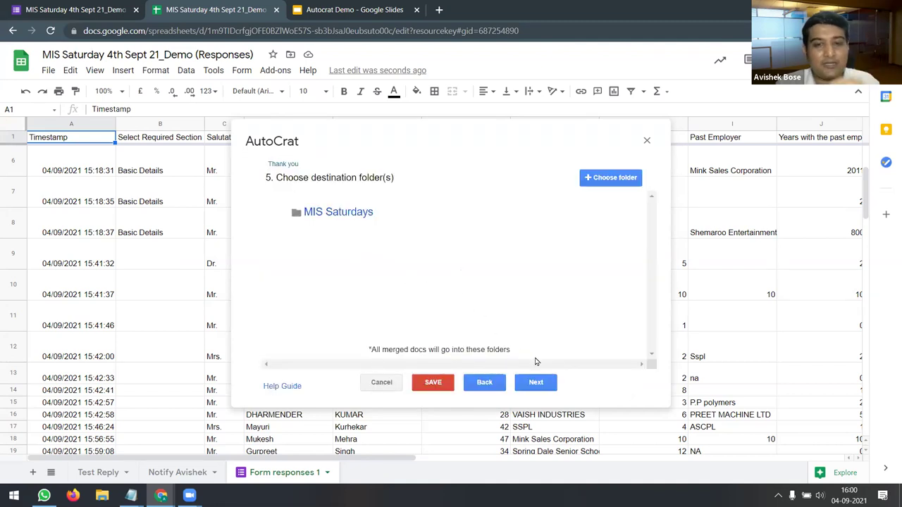
left_click(533, 384)
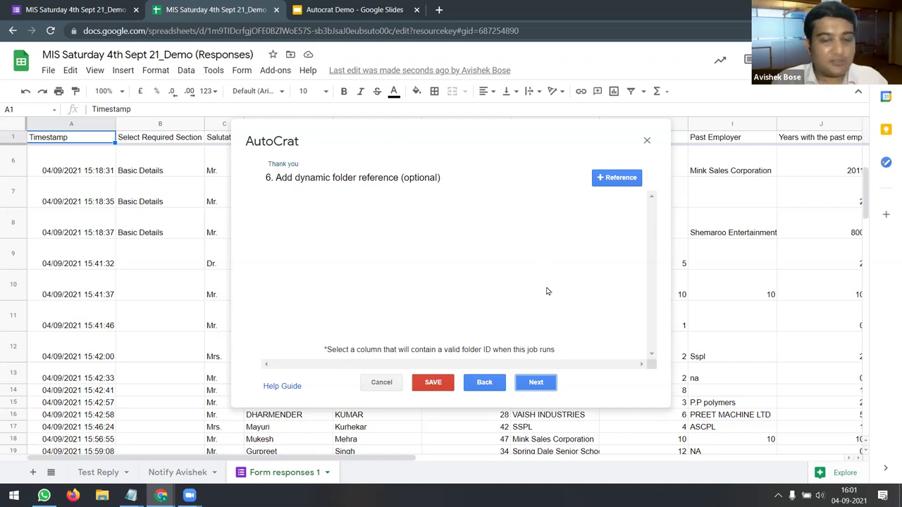
left_click(543, 382)
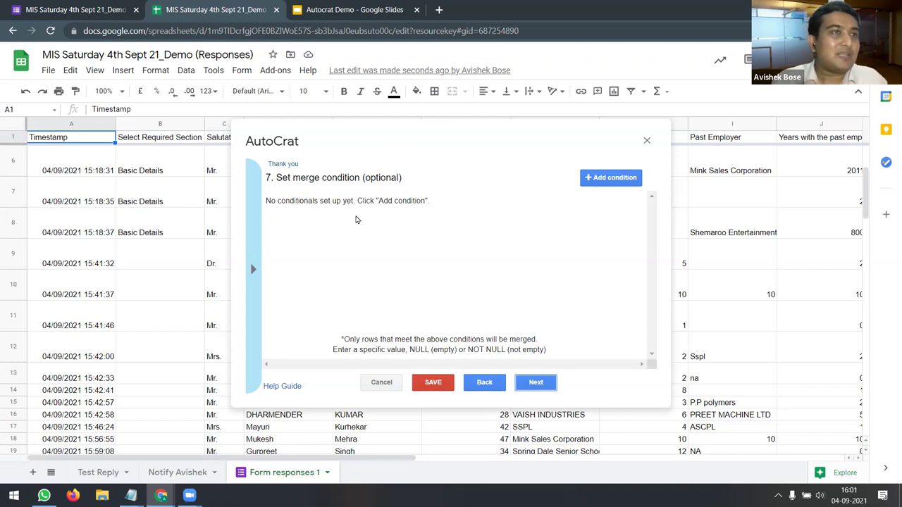
Step: Advance to the sharing step and set Share doc to Yes
left_click(538, 383)
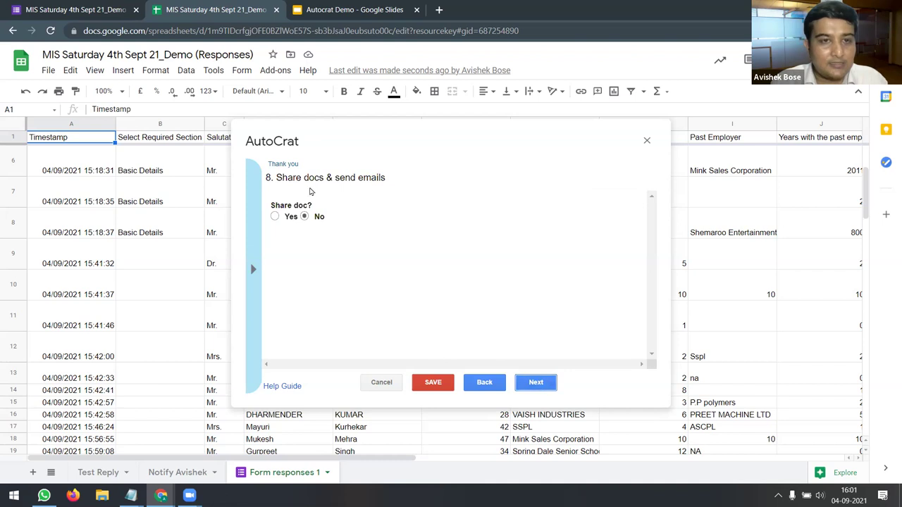
left_click(289, 217)
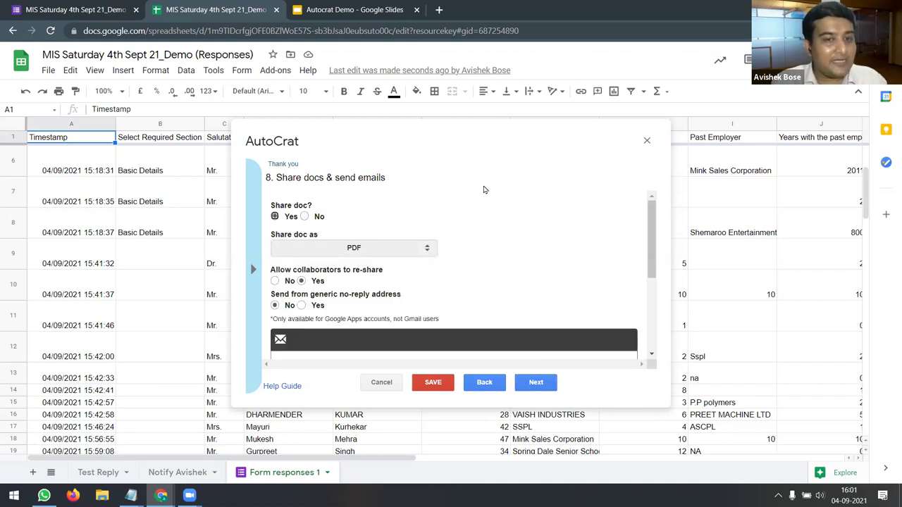
scroll(359, 229, "down", 4)
scroll(359, 220, "up", 2)
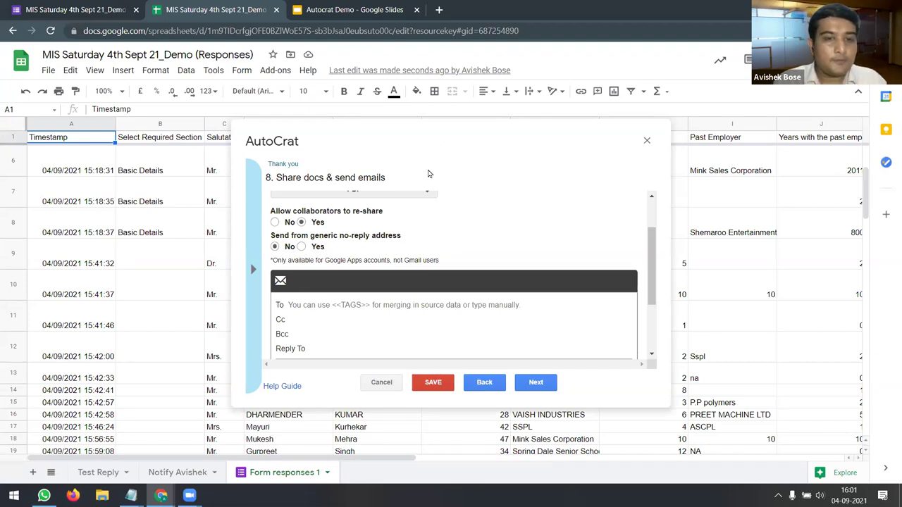
Step: Set the email To field to the <<Email Address>> tag
left_click(316, 303)
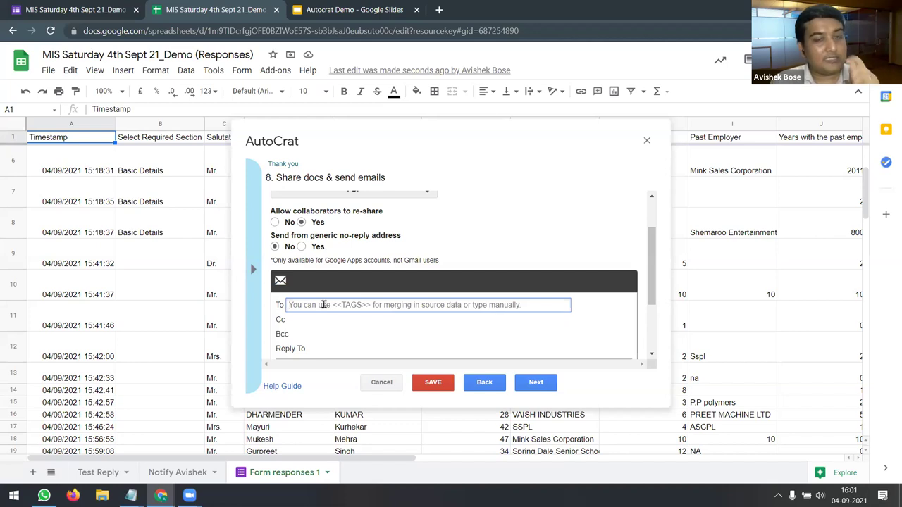
left_click(253, 270)
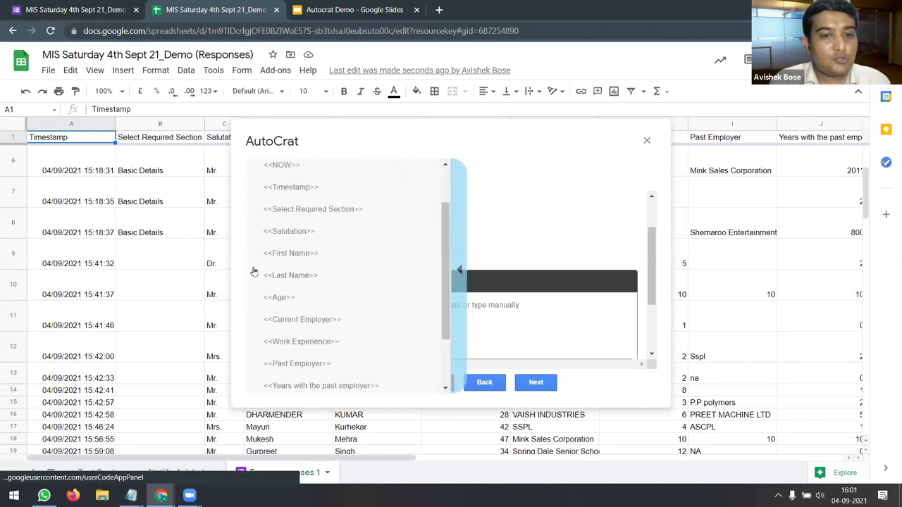
scroll(350, 283, "down", 2)
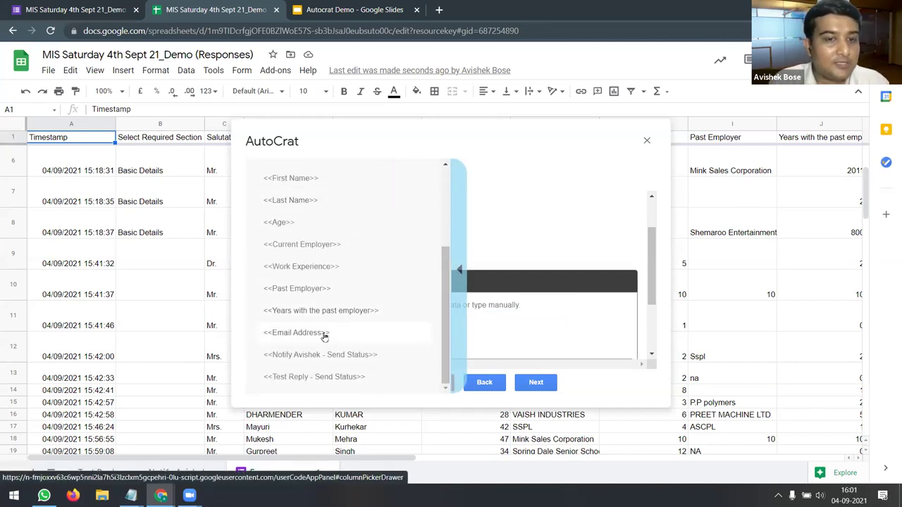
left_click(316, 304)
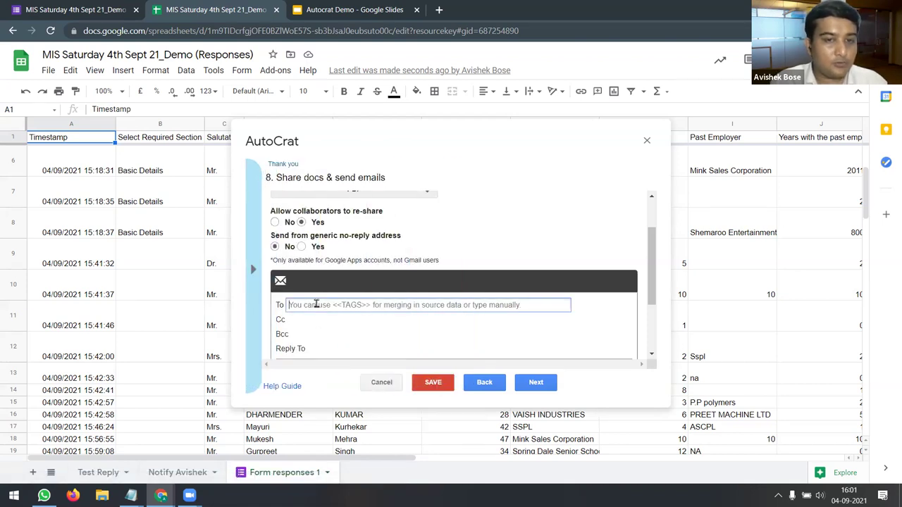
type("<<Email Address>>")
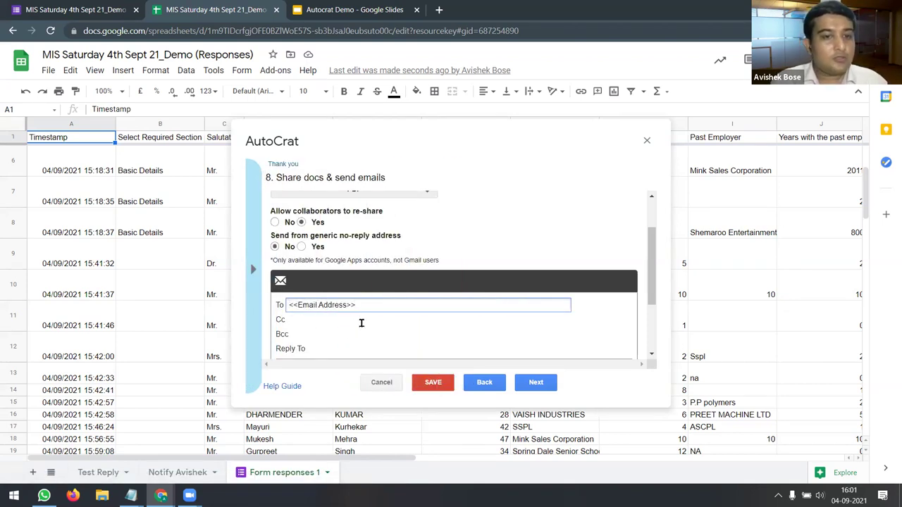
scroll(396, 320, "down", 3)
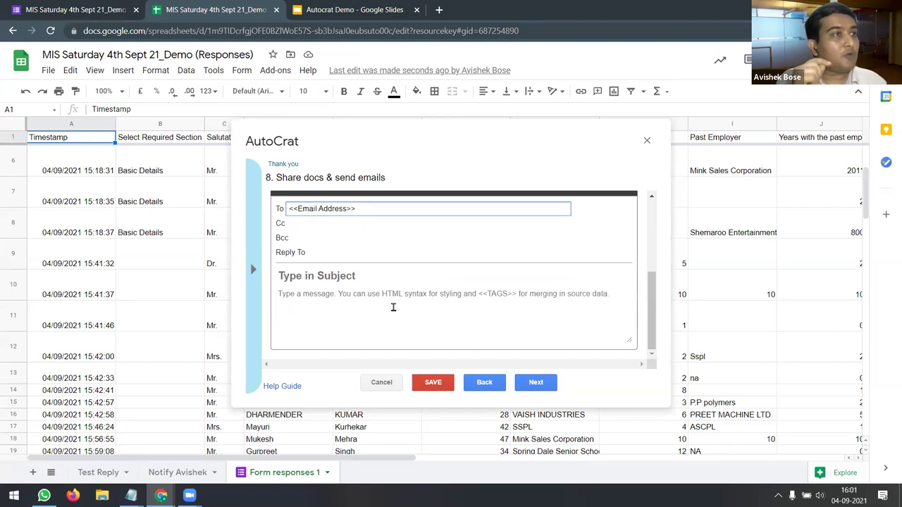
Step: Write the email subject 'Dear <<First Name>>, Thank You' using the First Name tag
left_click(358, 279)
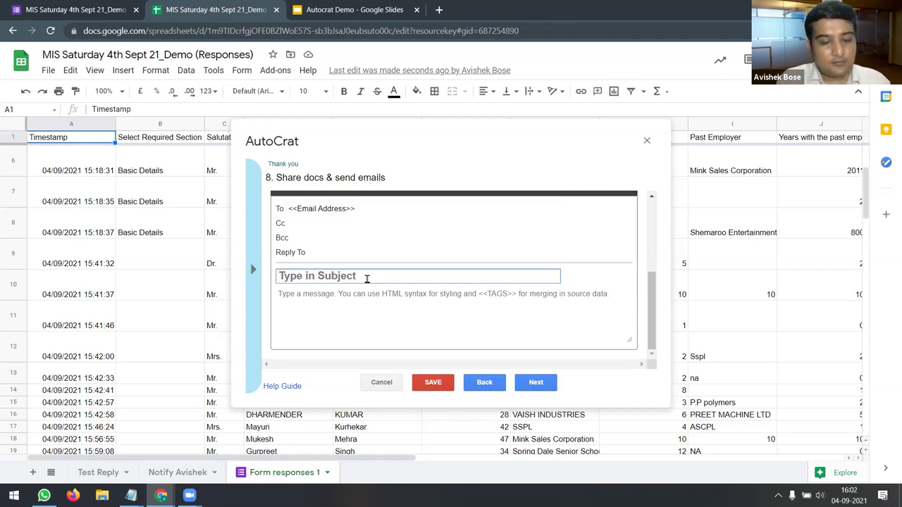
type("Dear")
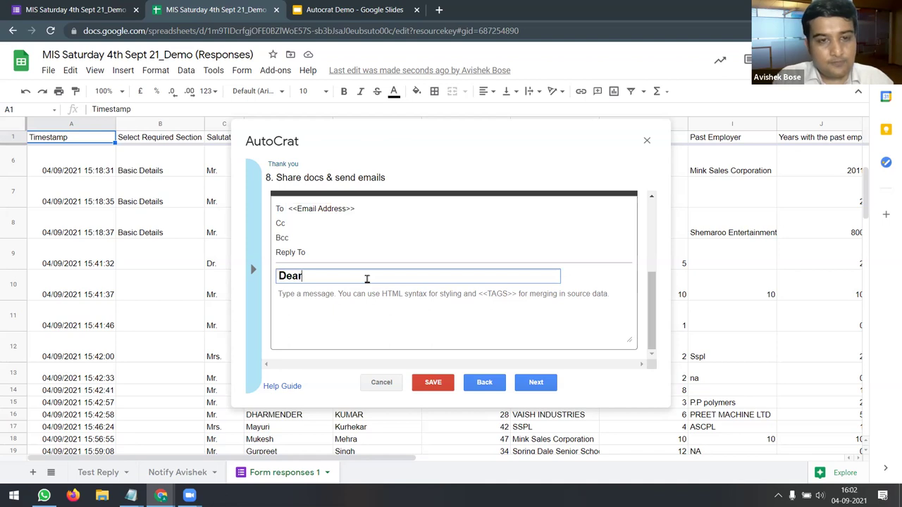
left_click(258, 274)
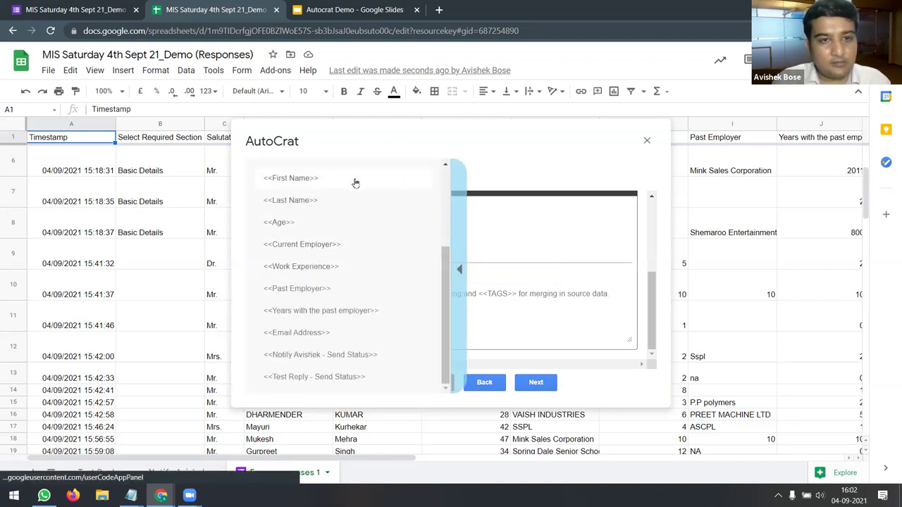
left_click(354, 181)
left_click(331, 274)
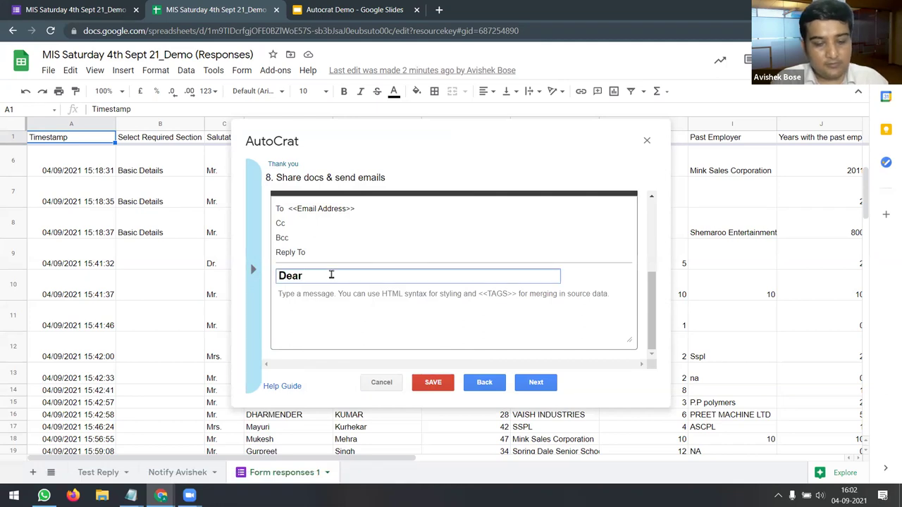
type("<<First Name>>")
type(",")
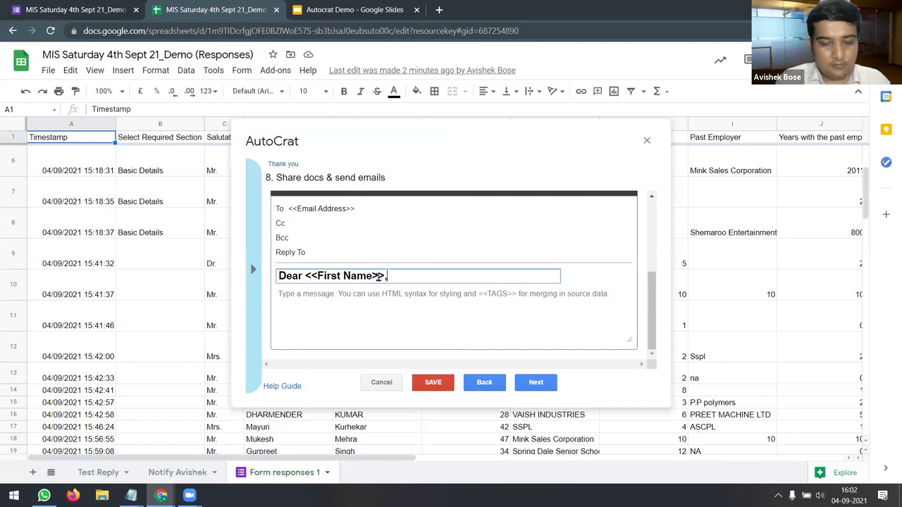
type(" T")
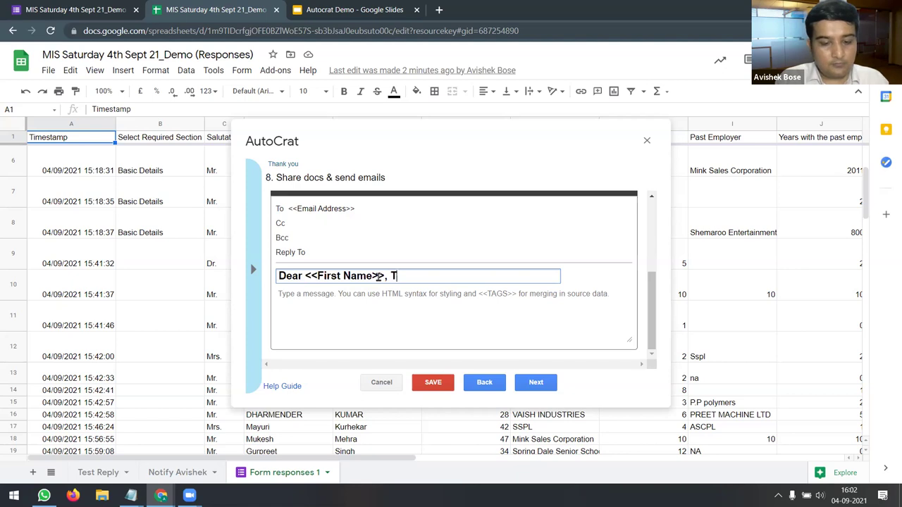
type("hank you")
key("BackSpace")
key("BackSpace")
key("BackSpace")
type("You")
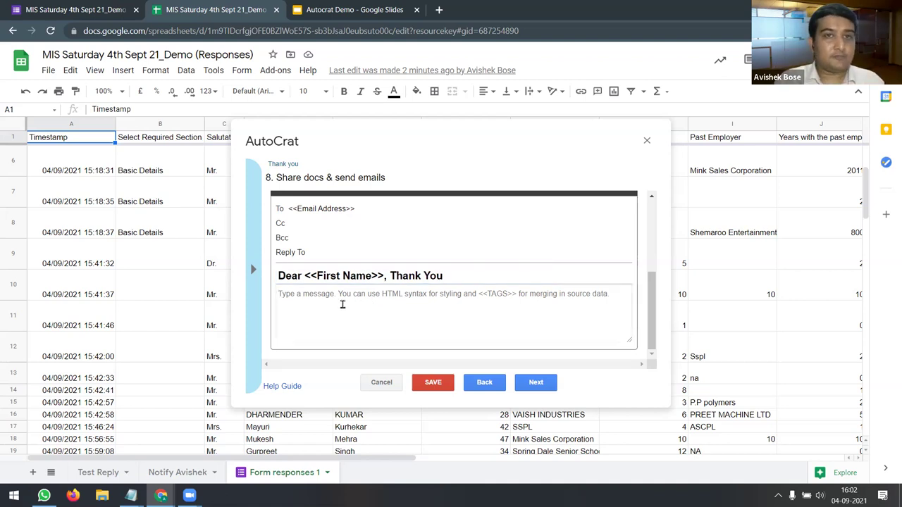
Step: Copy the certificate's thank-you sentence from the slide
left_click(353, 9)
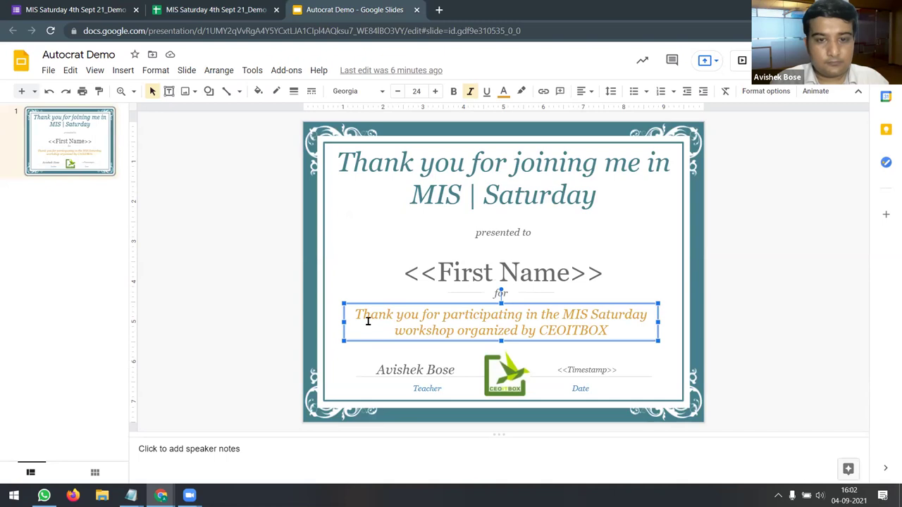
left_click_drag(354, 314, 613, 329)
key("ctrl+c")
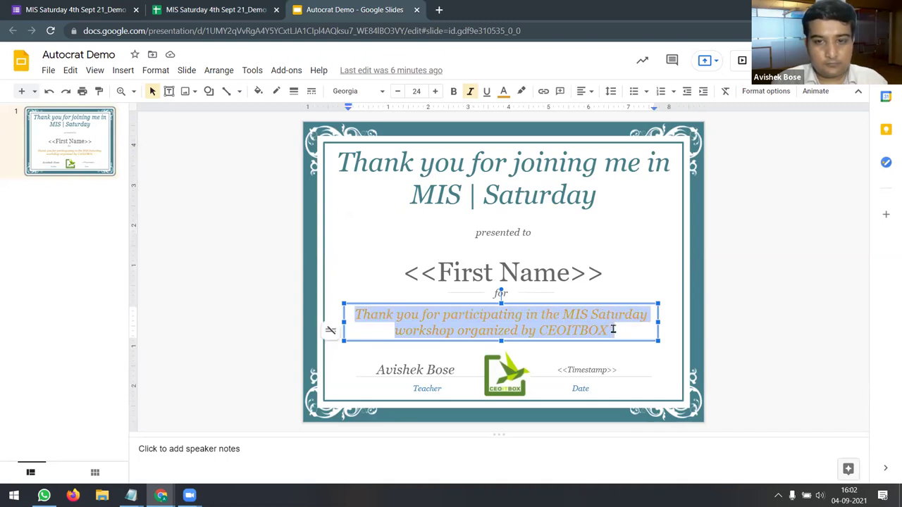
left_click(216, 9)
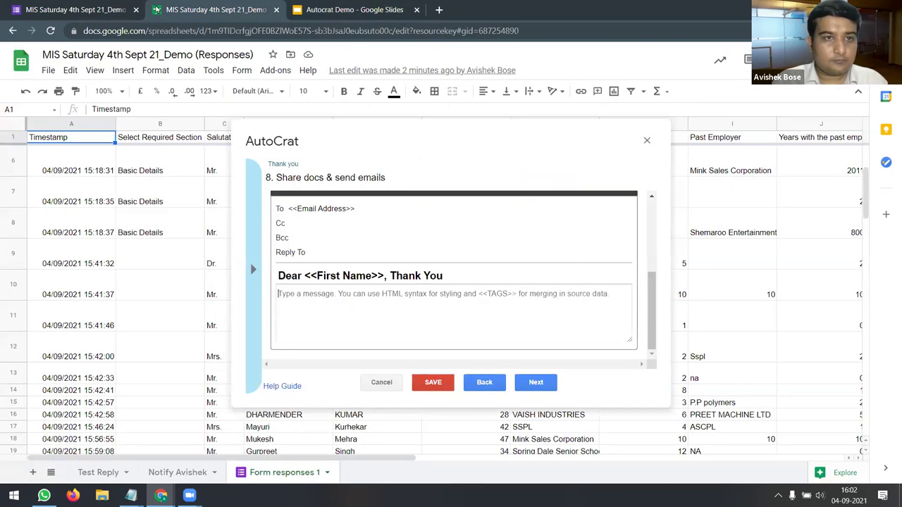
Step: Put the Dear <<First Name>> greeting and the certificate's thank-you sentence into the email body
left_click(81, 9)
left_click(265, 8)
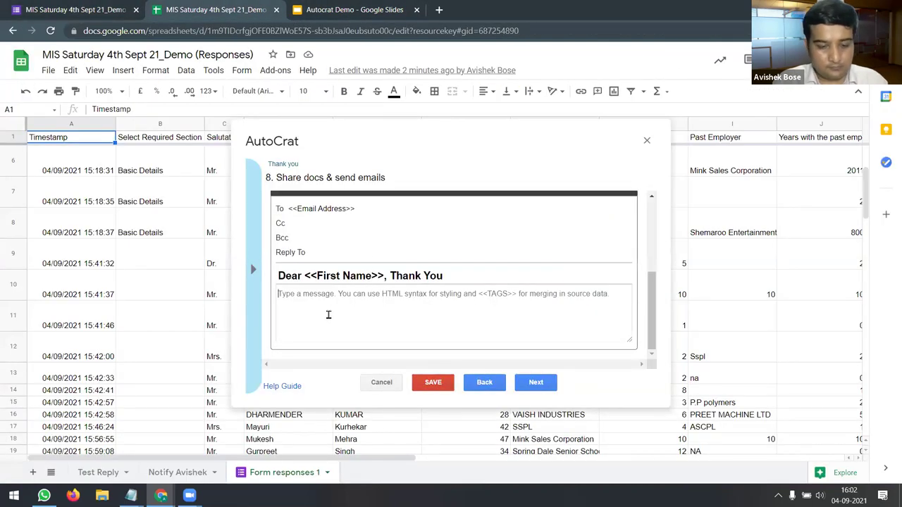
key("Return")
key("Return")
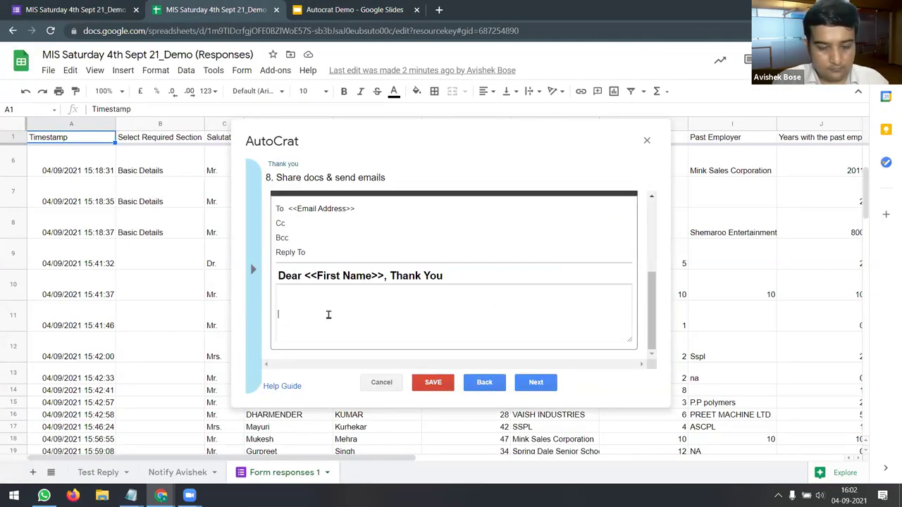
key("ctrl+v")
left_click_drag(384, 276, 277, 275)
key("ctrl+c")
left_click(288, 294)
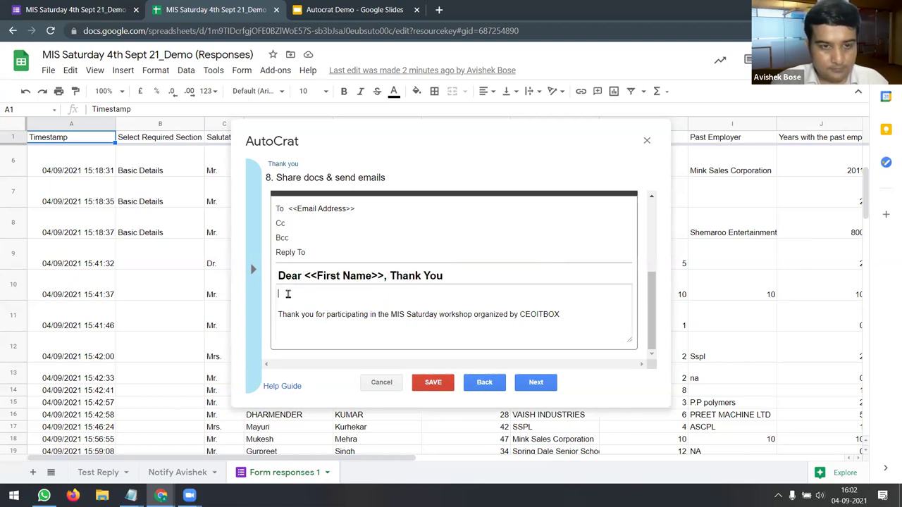
key("ctrl+v")
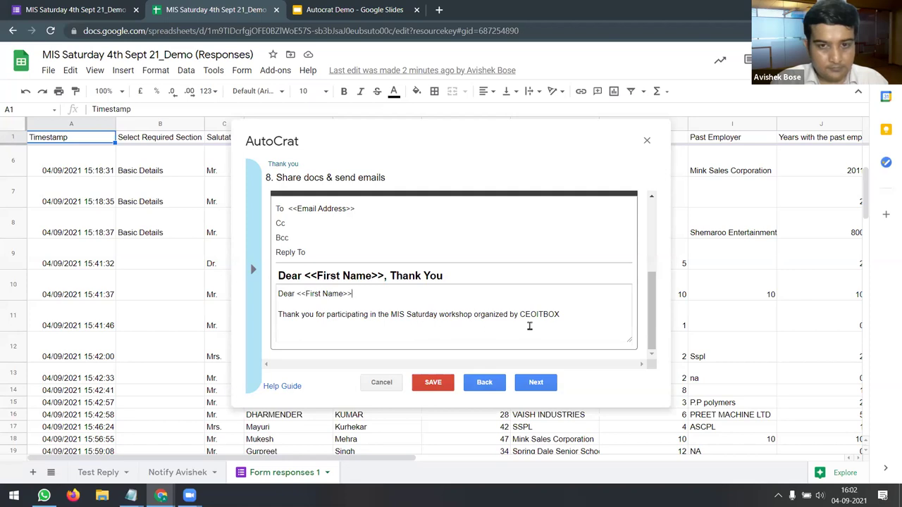
Step: Close the message with 'Best Regards,' and the sender's name, then continue to job triggers
left_click(571, 315)
key("Return")
key("Return")
key("Return")
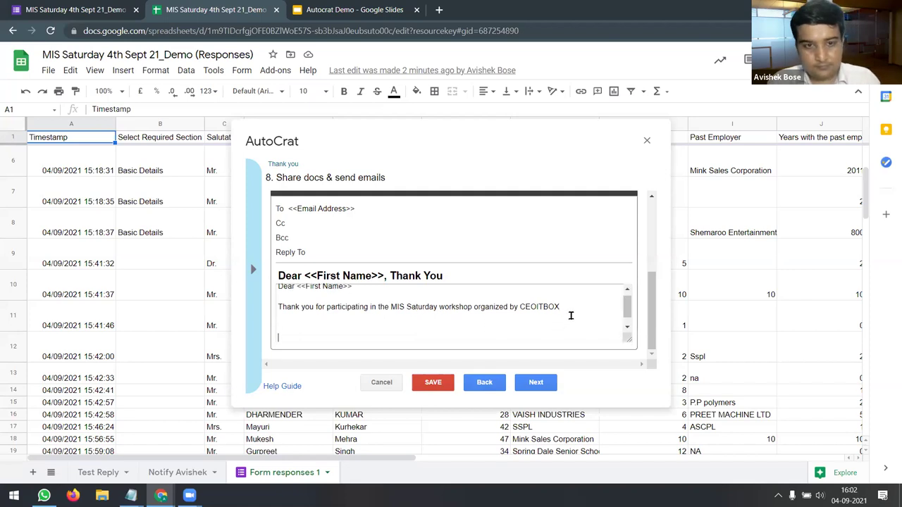
type("Best ")
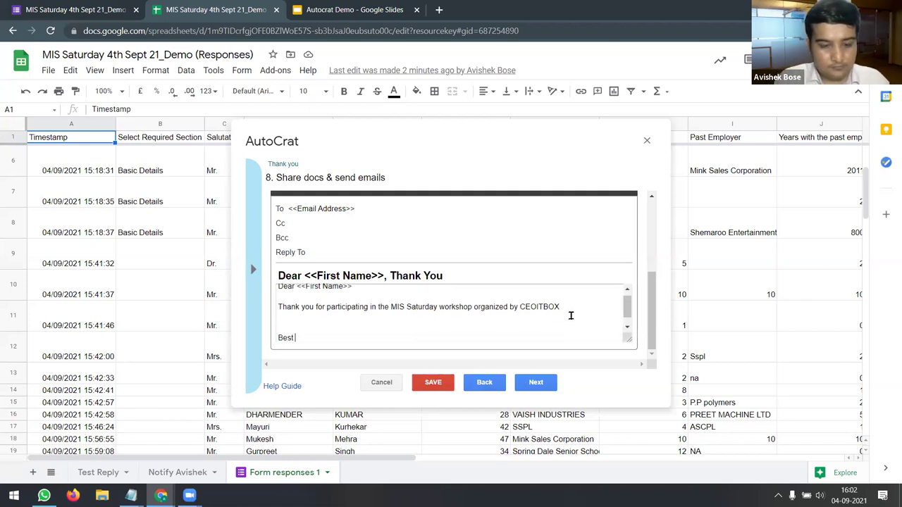
type("Regards")
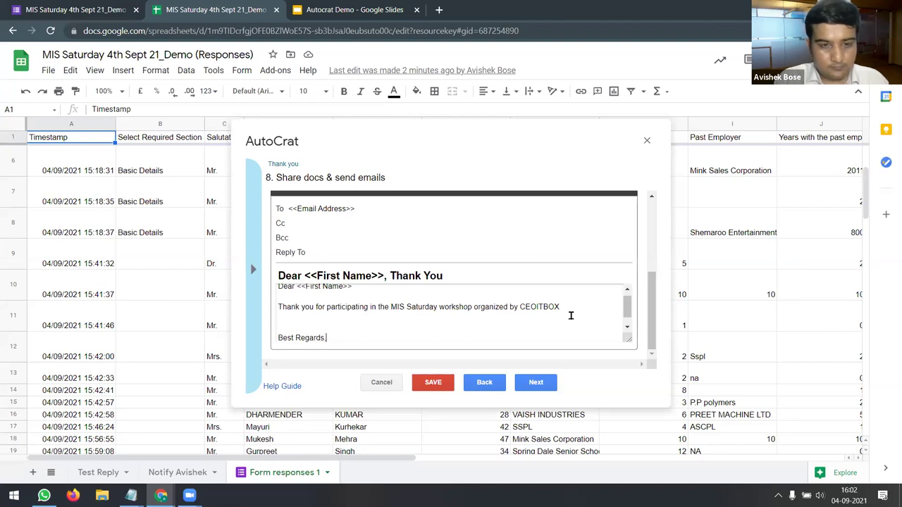
type(",")
key("Return")
type("Avishek Bose")
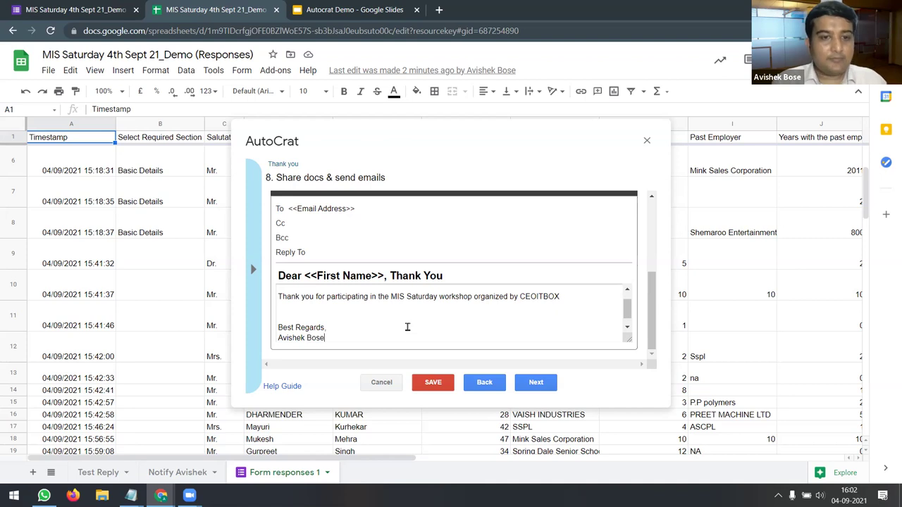
scroll(407, 327, "up", 2)
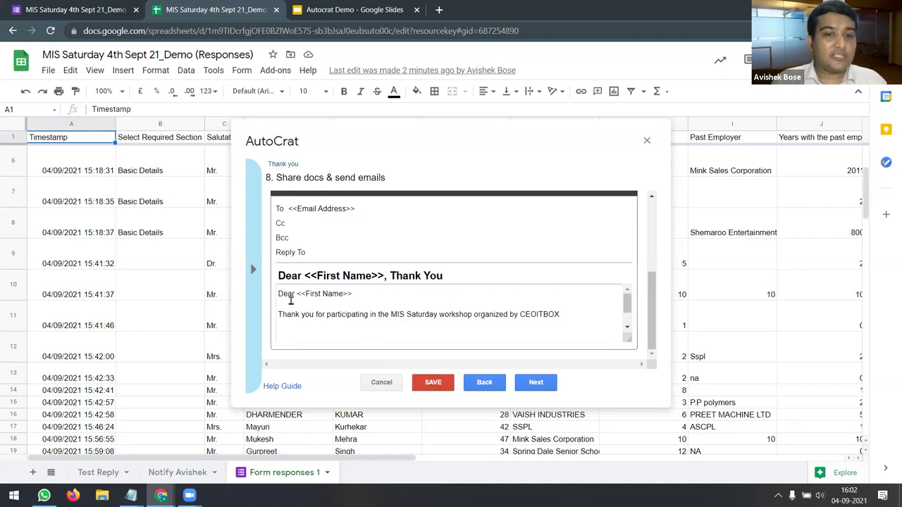
left_click_drag(287, 296, 402, 337)
left_click(402, 337)
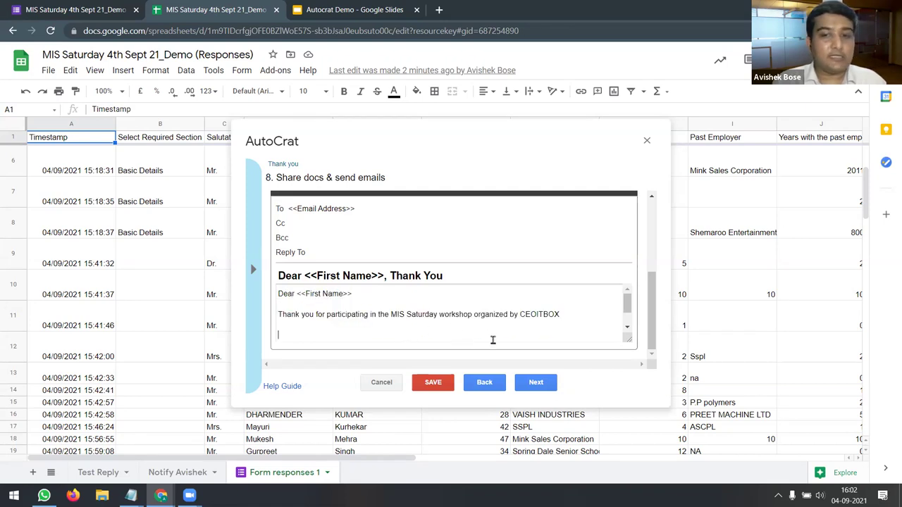
left_click(548, 385)
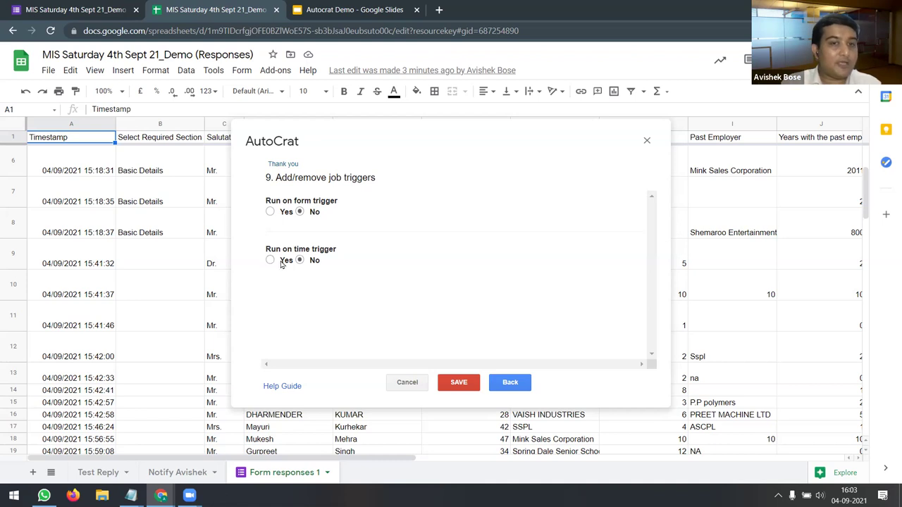
Step: Set the Thank you job's Run on form trigger to Yes, enable project triggers, and save the job
left_click(269, 212)
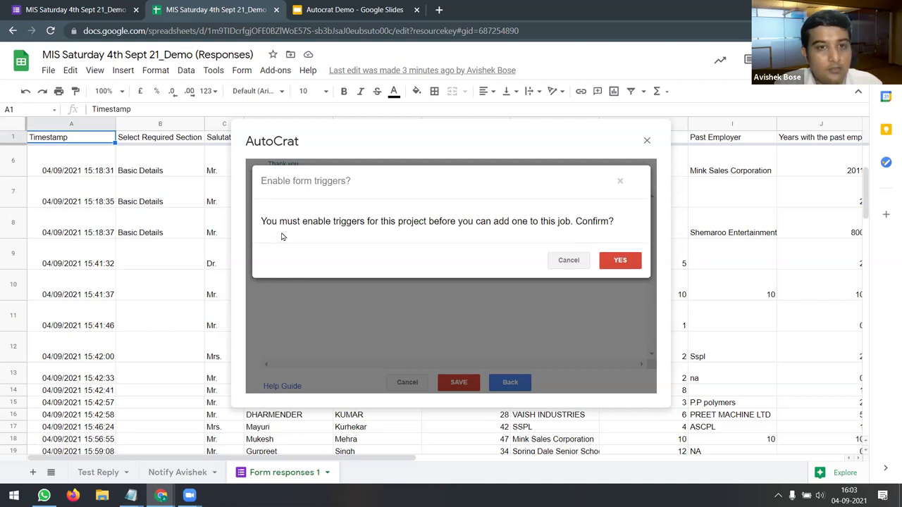
left_click_drag(350, 221, 613, 227)
left_click(617, 258)
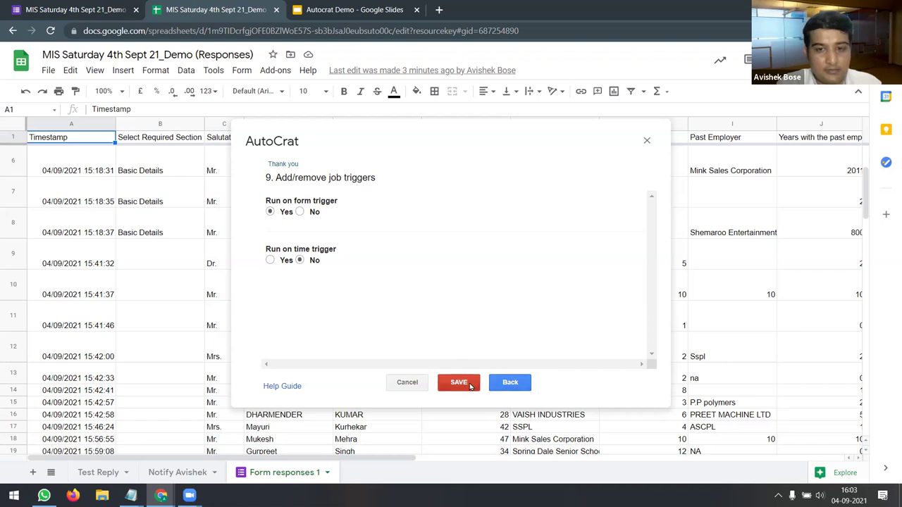
left_click(470, 384)
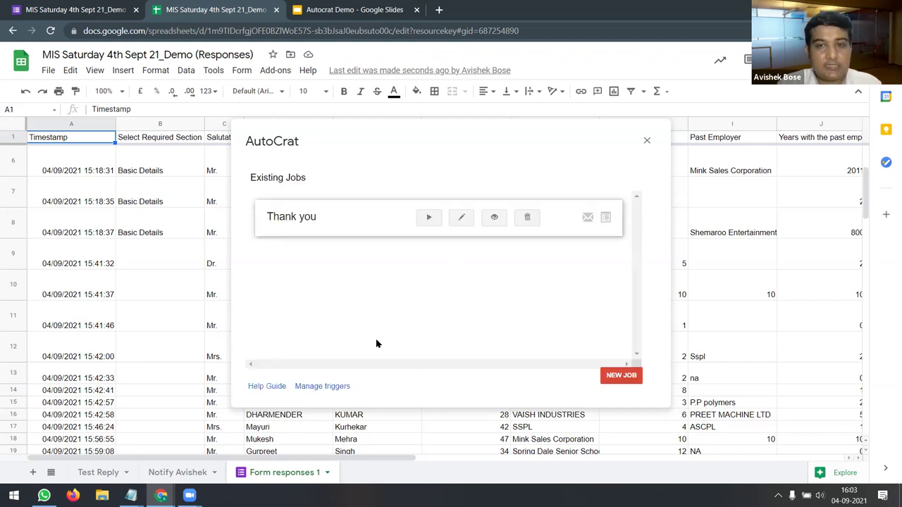
left_click(646, 141)
Step: Scroll Form responses 1 across to the Merged Doc ID column and down to the new row 22 response
left_click_drag(345, 462, 627, 457)
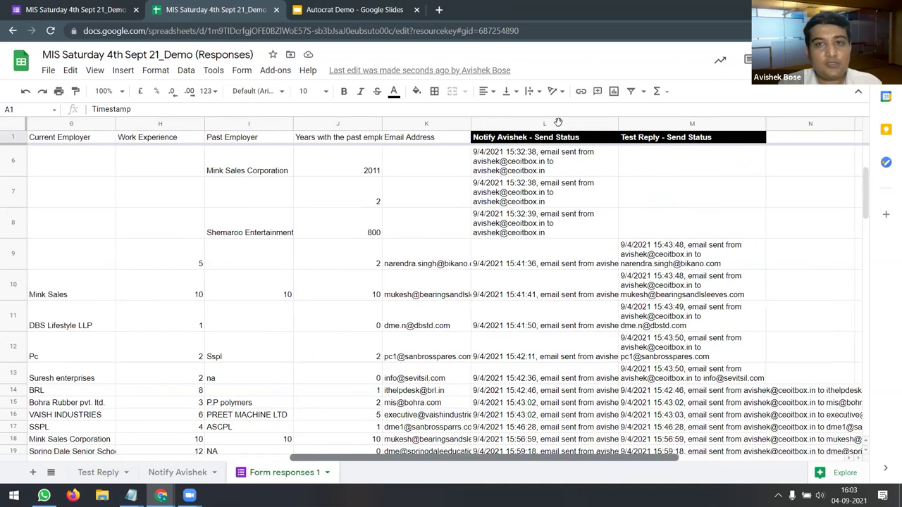
scroll(554, 134, "right", 2)
scroll(613, 172, "left", 4)
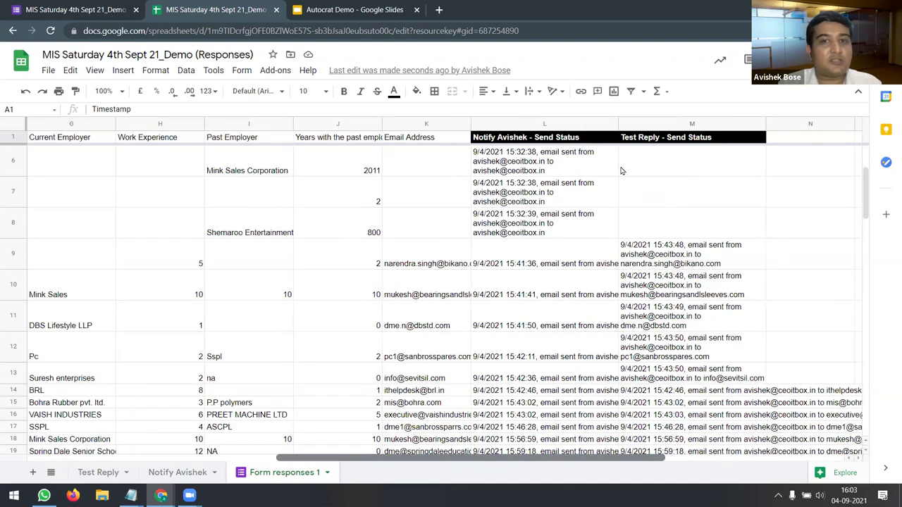
scroll(162, 236, "right", 2)
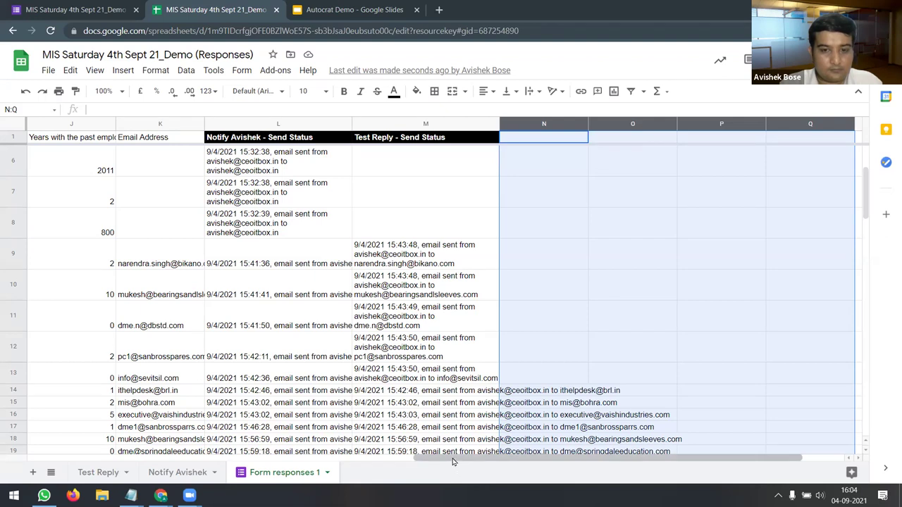
left_click_drag(453, 461, 55, 475)
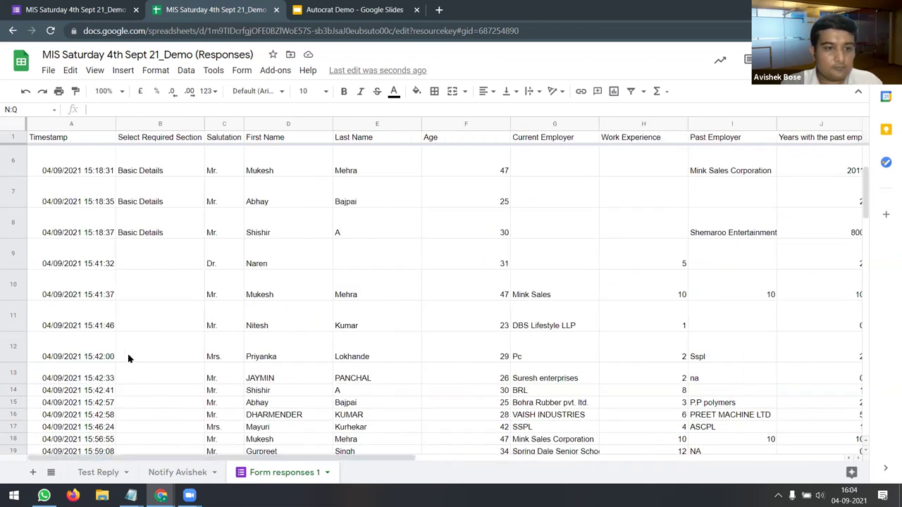
scroll(141, 358, "down", 5)
scroll(146, 361, "up", 5)
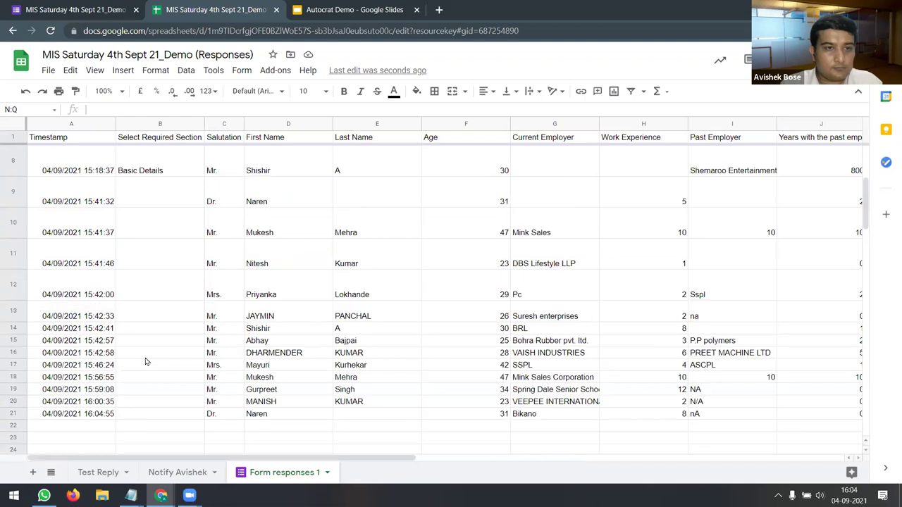
scroll(145, 361, "down", 3)
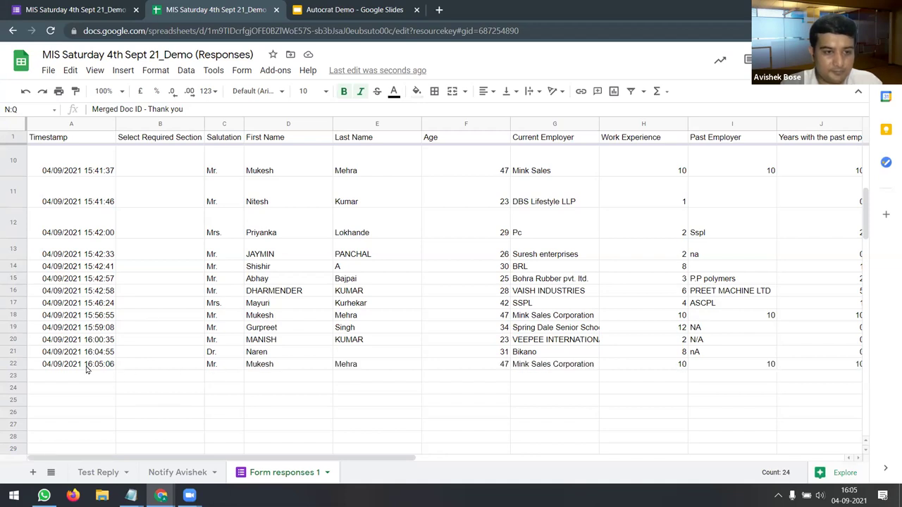
Step: From D22, scroll right to confirm rows 22–23 show PDF links and 'Document successfully created'
left_click(286, 366)
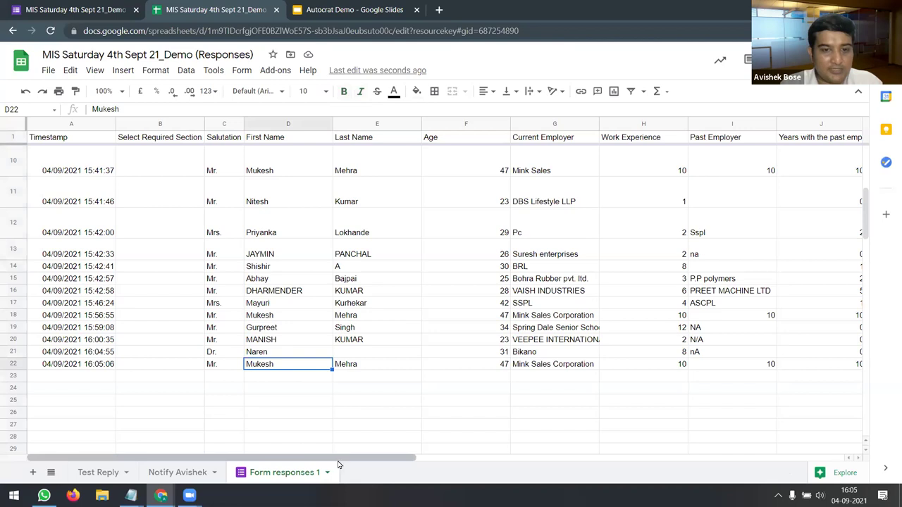
left_click_drag(461, 460, 800, 455)
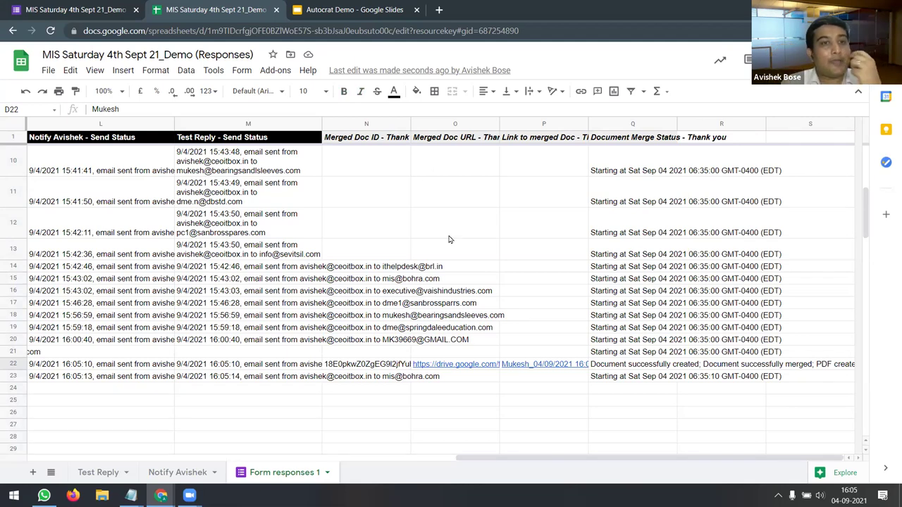
scroll(514, 247, "up", 3)
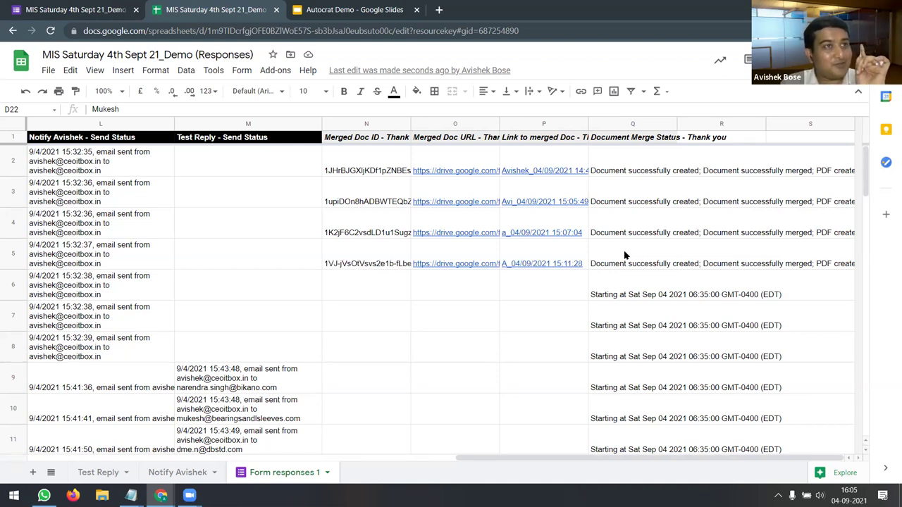
scroll(624, 255, "down", 1)
scroll(624, 255, "down", 5)
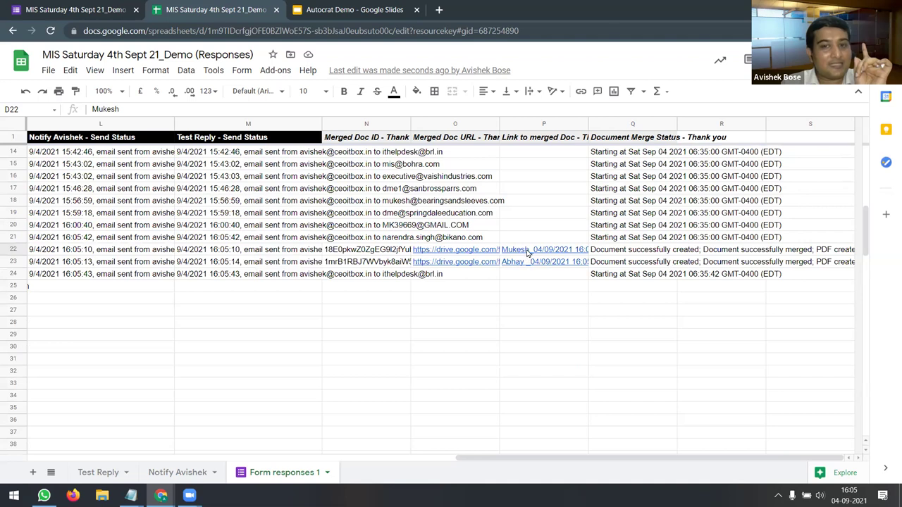
left_click(526, 252)
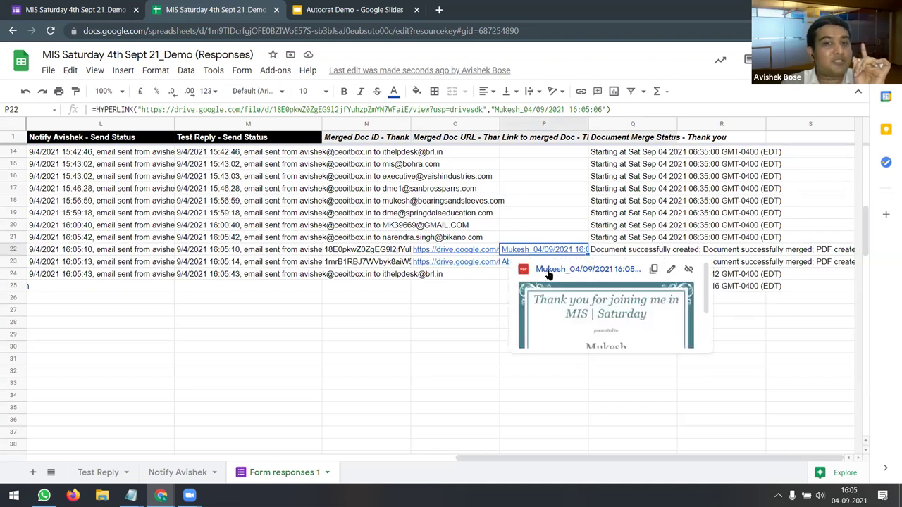
left_click(549, 274)
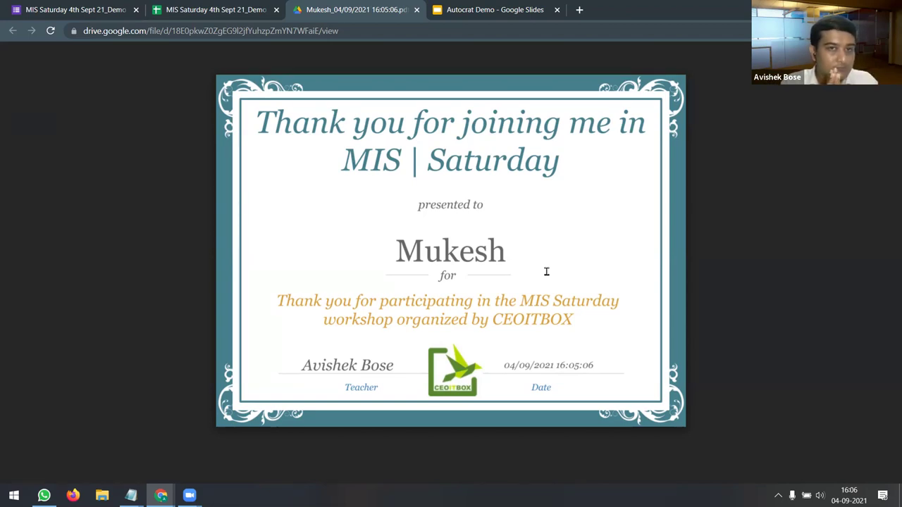
left_click(417, 11)
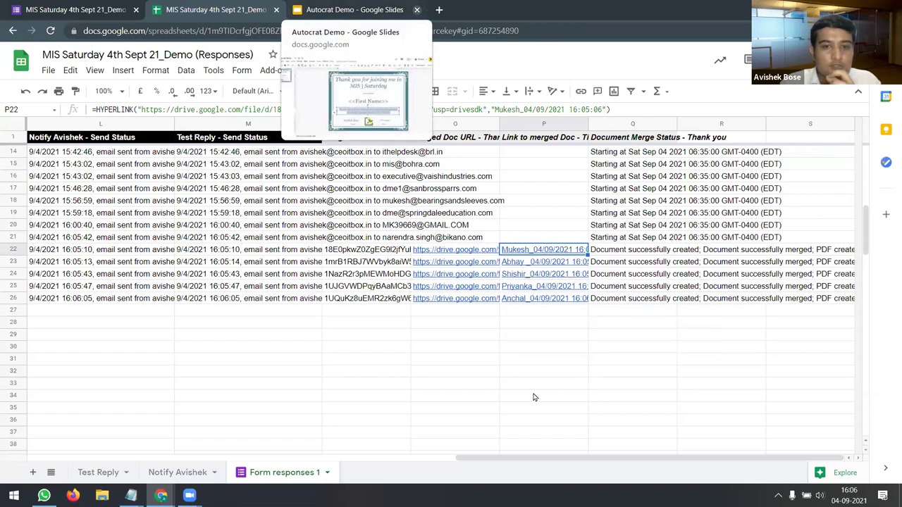
Step: Scroll the responses sheet to confirm certificate links appeared in rows 13, 14, 27 and 28
scroll(533, 397, "up", 1)
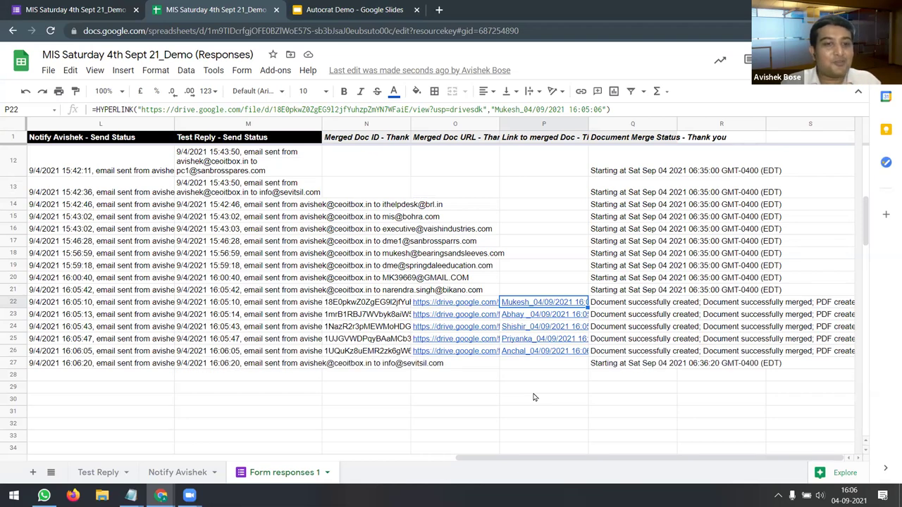
scroll(533, 398, "up", 3)
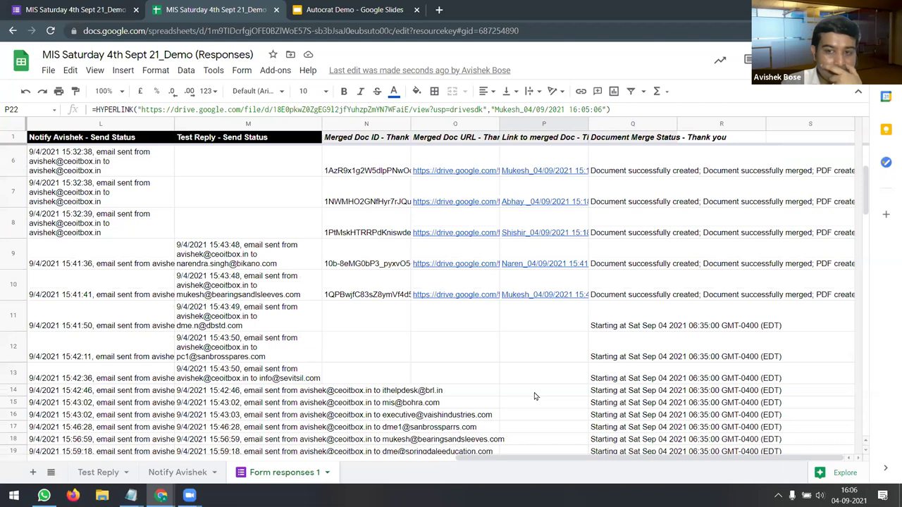
scroll(534, 397, "down", 1)
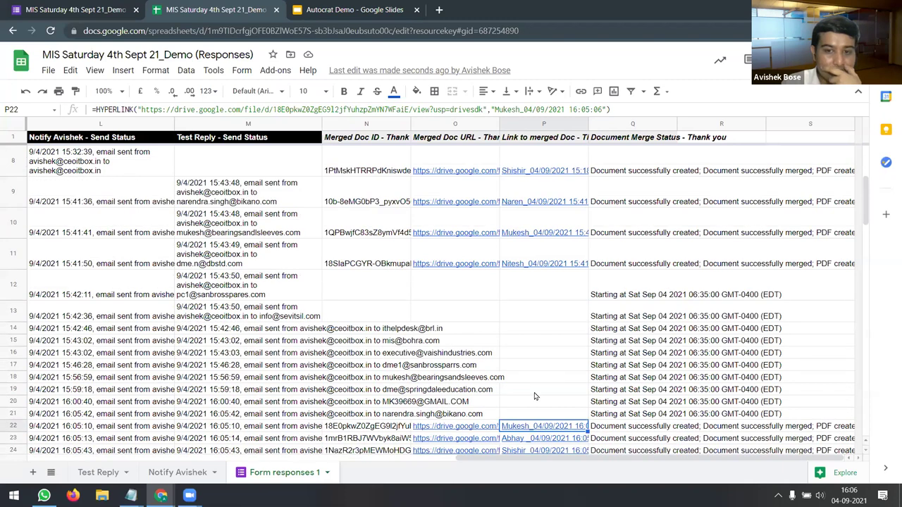
scroll(534, 397, "down", 1)
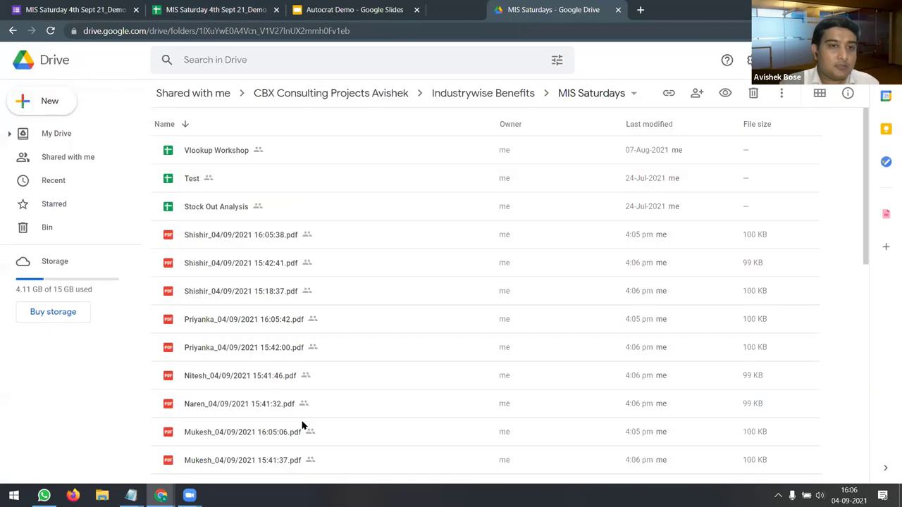
scroll(303, 389, "down", 8)
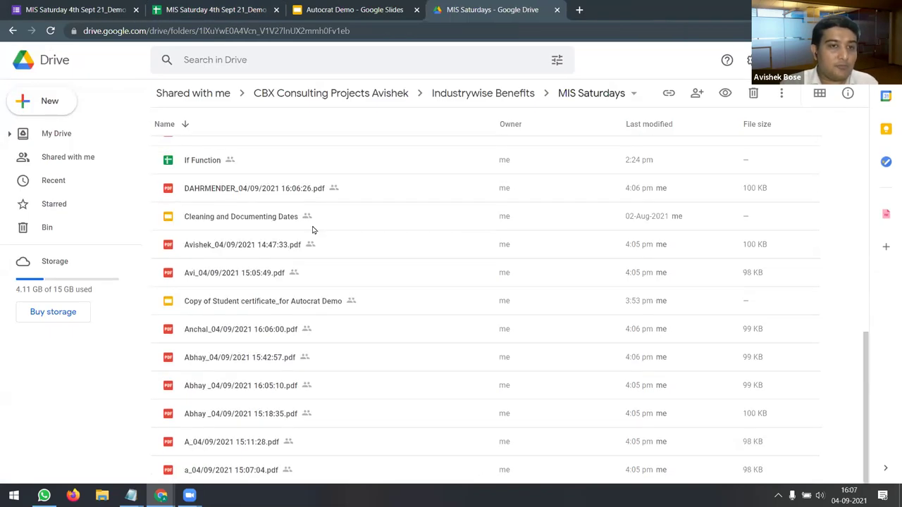
Step: Sort the MIS Saturdays file list by last modified, newest first
scroll(310, 236, "up", 10)
scroll(298, 280, "up", 3)
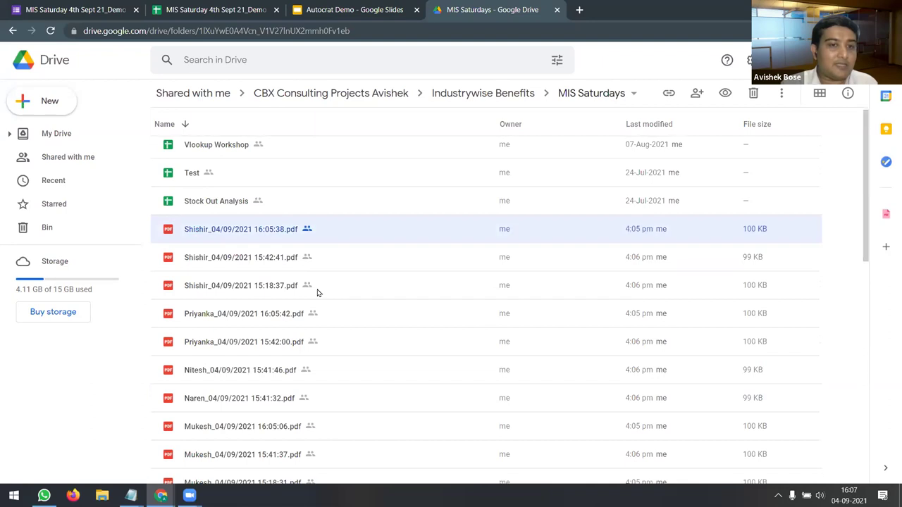
scroll(317, 292, "down", 4)
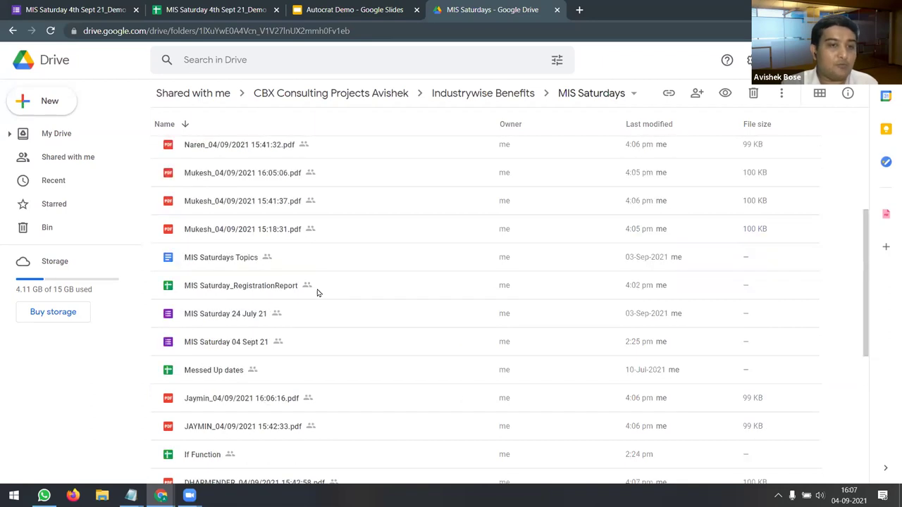
scroll(317, 290, "down", 5)
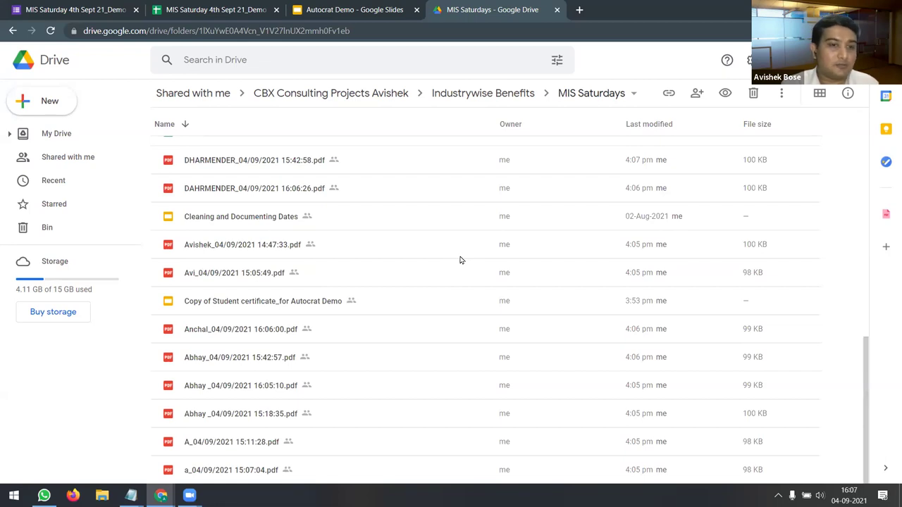
scroll(459, 260, "up", 9)
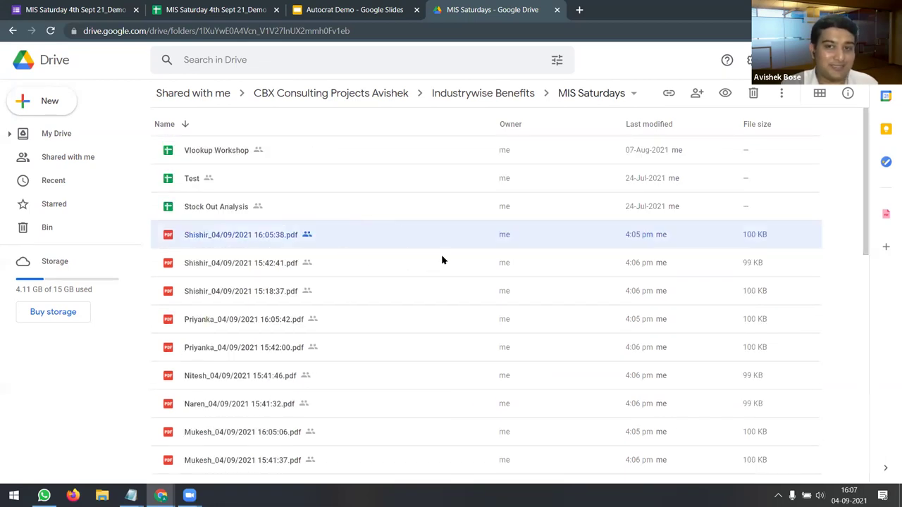
left_click(650, 125)
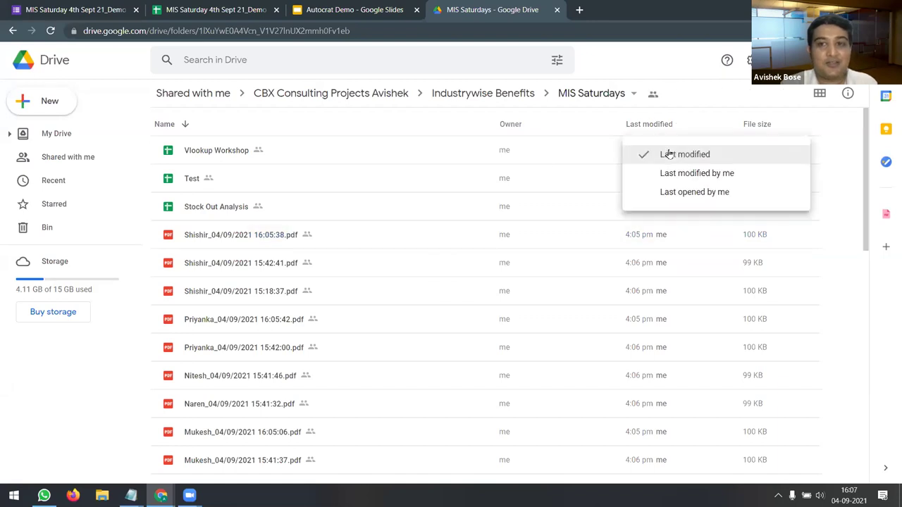
left_click(669, 154)
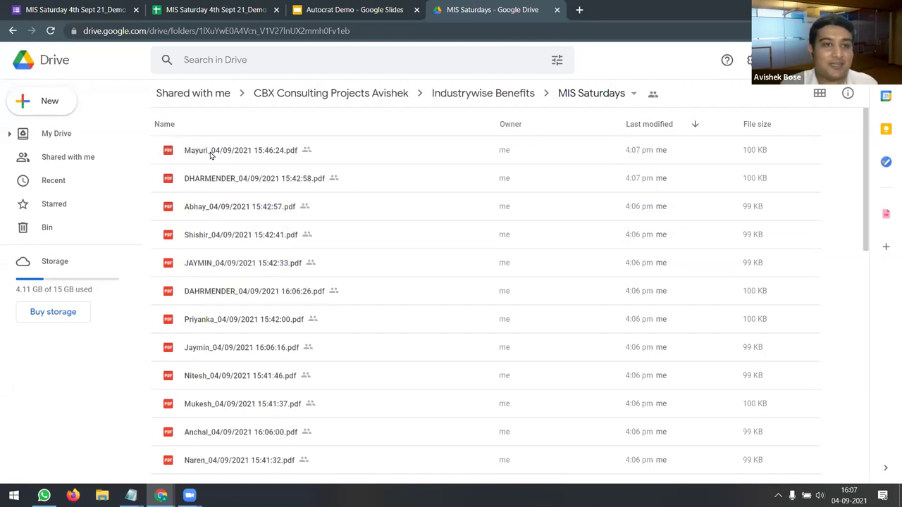
Step: Shift-select the certificate PDFs from the newest down through the oldest
scroll(340, 248, "down", 4)
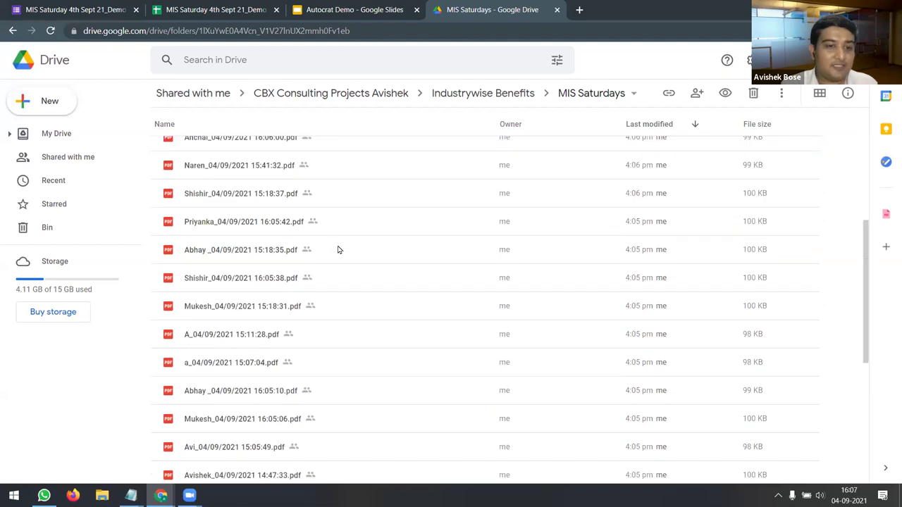
scroll(338, 249, "down", 2)
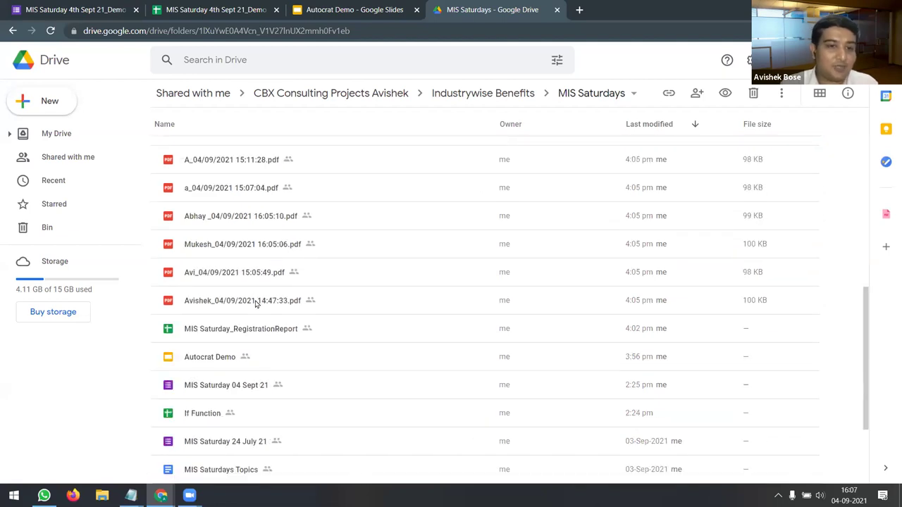
left_click(262, 300, "shift")
scroll(479, 202, "up", 6)
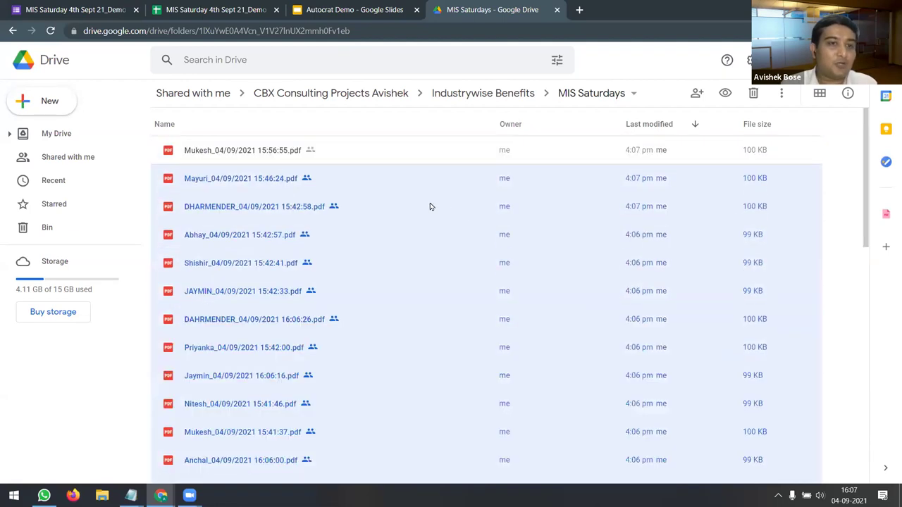
Step: Create a new folder named 040921 in MIS Saturdays
left_click(56, 103)
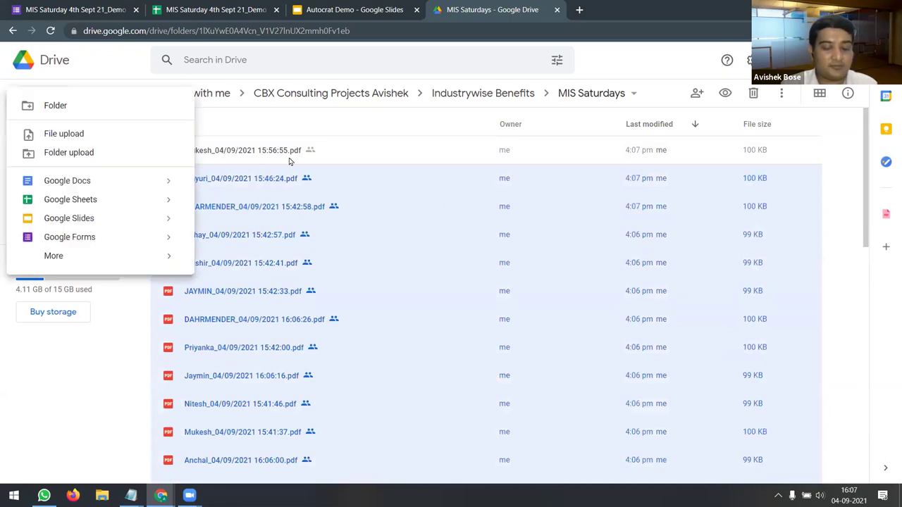
key("shift+f")
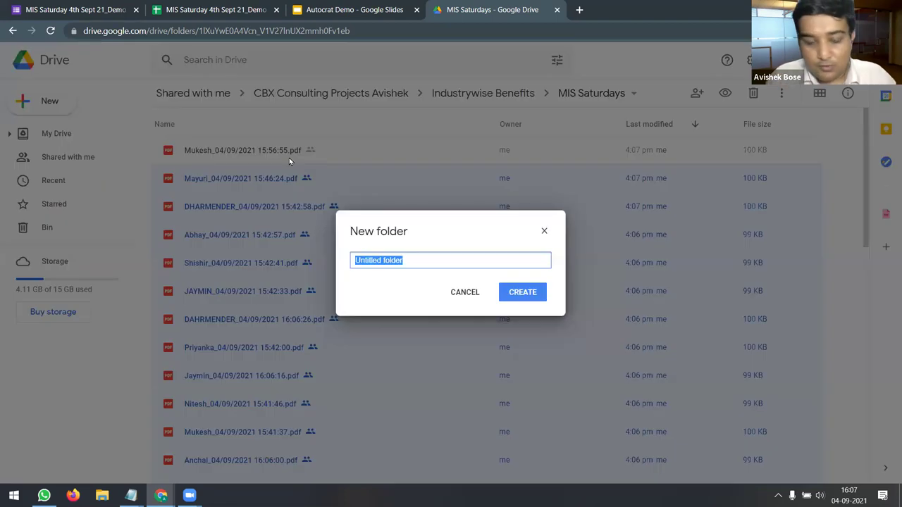
type("04")
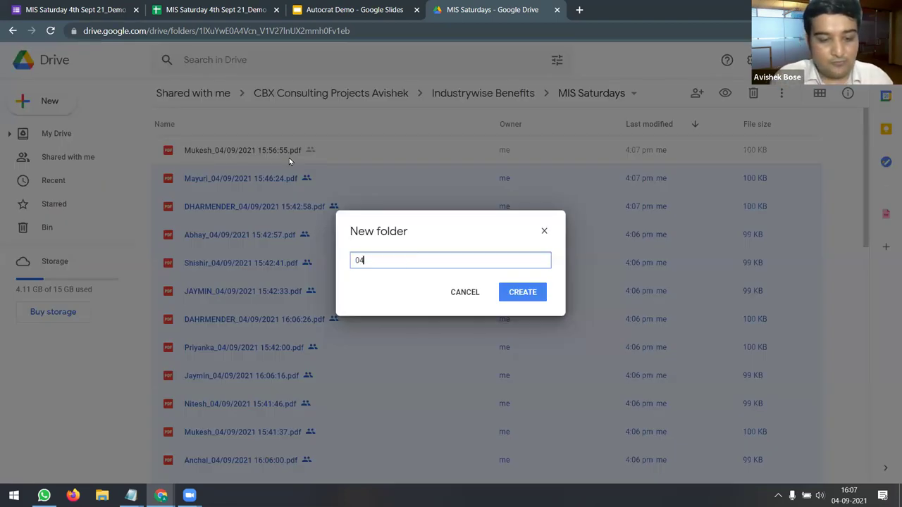
type("09")
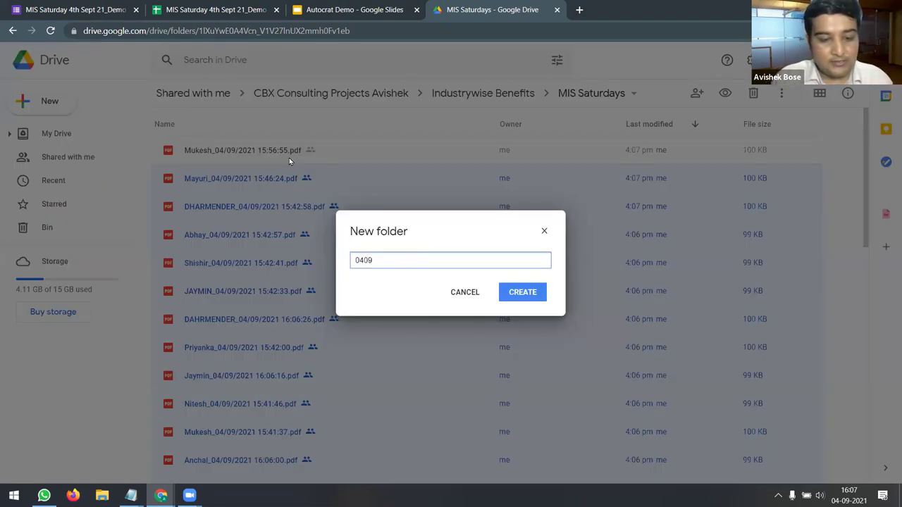
type("21")
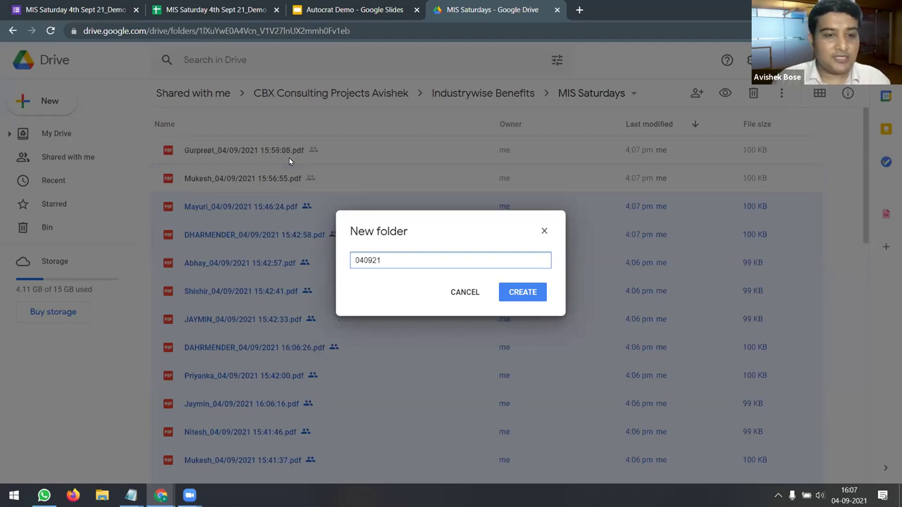
key("Return")
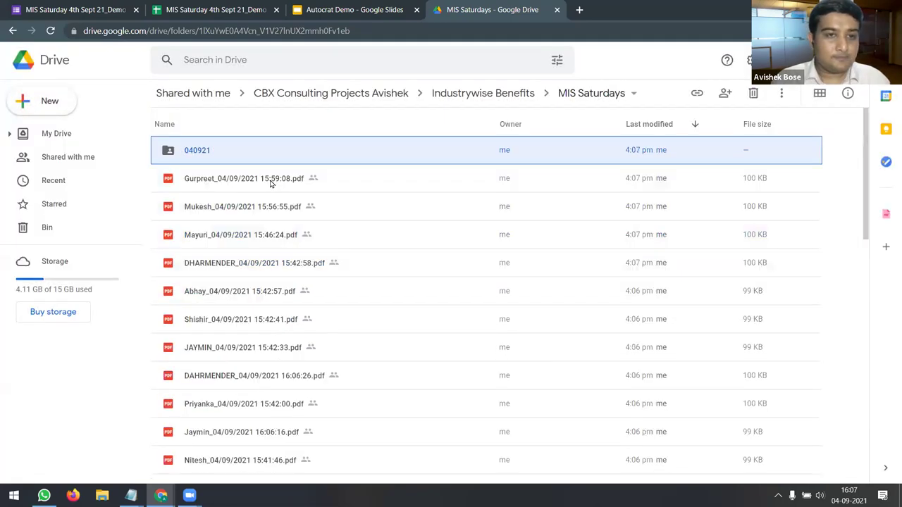
Step: Select the 25 certificate PDFs and move them into the 040921 folder
left_click(272, 185)
scroll(353, 222, "down", 5)
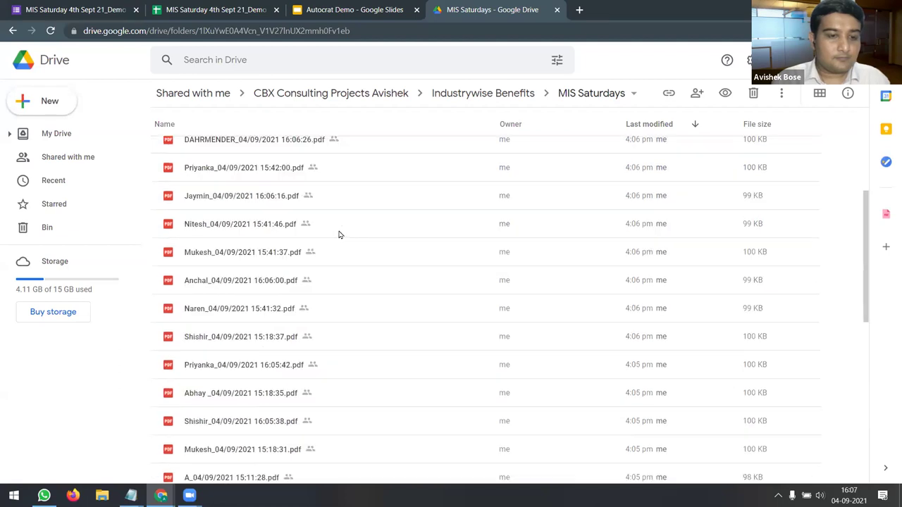
scroll(317, 260, "down", 2)
left_click(237, 326, "shift")
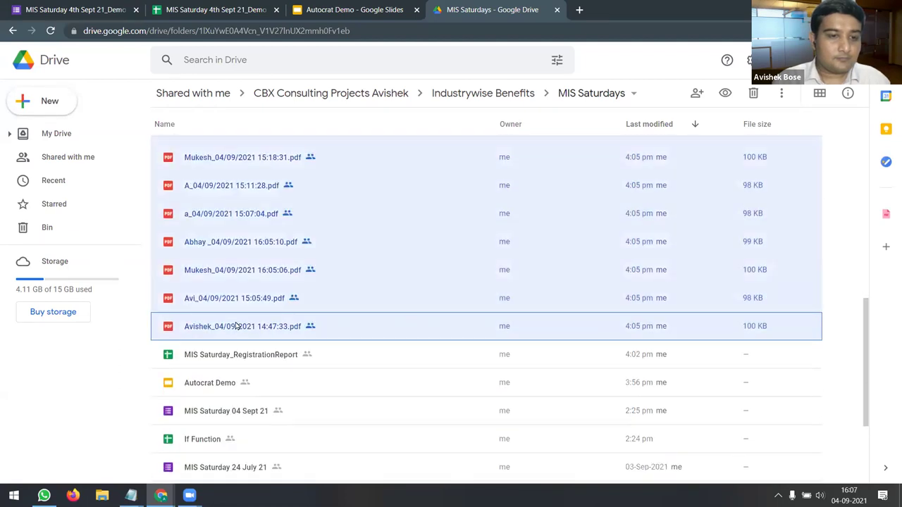
scroll(346, 250, "up", 8)
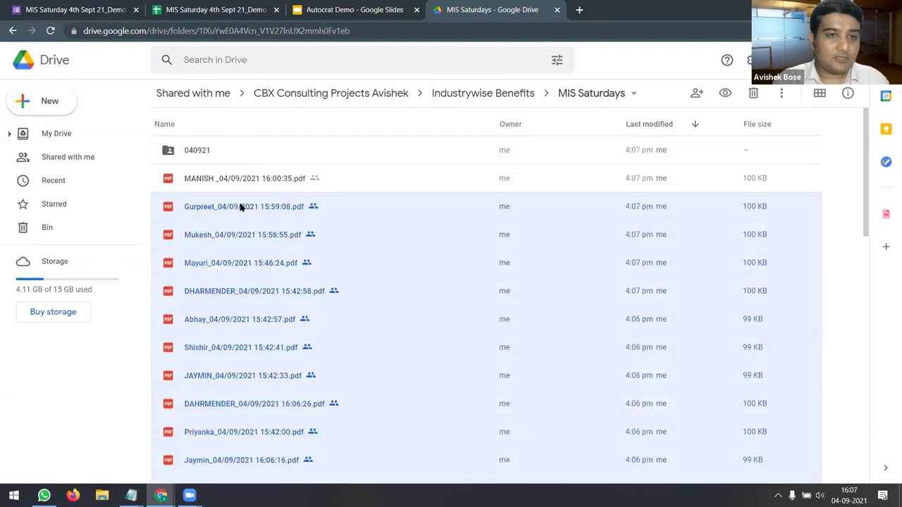
left_click_drag(239, 164, 233, 154)
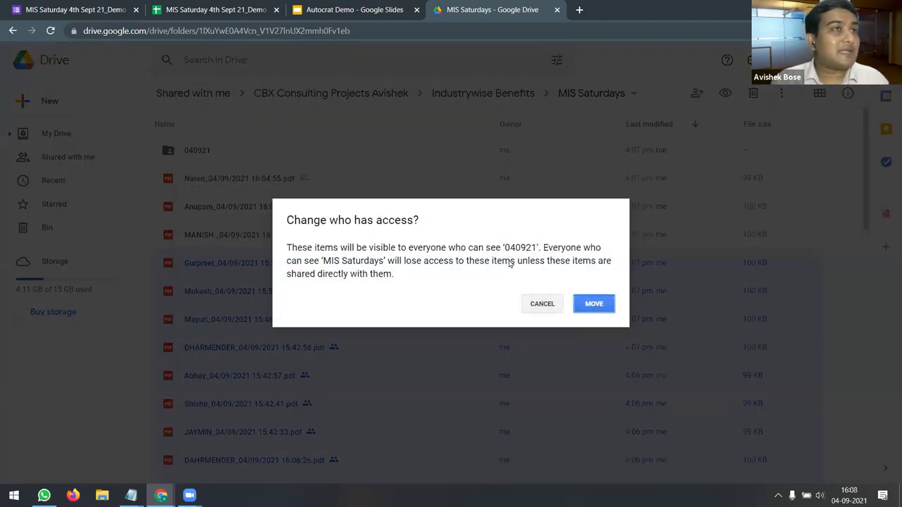
key("Return")
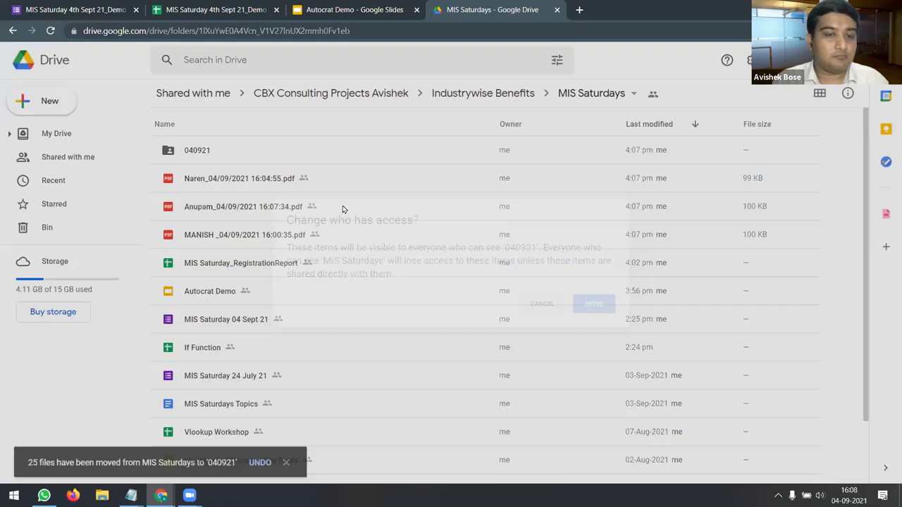
scroll(329, 249, "down", 1)
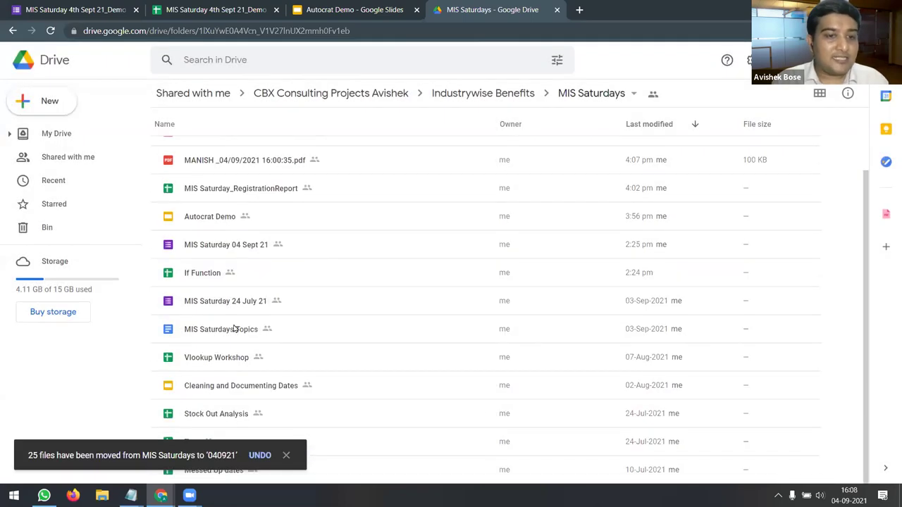
Step: Open the MIS Saturdays Topics document and select the Array Forumla youtu.be link on line one
double_click(236, 334)
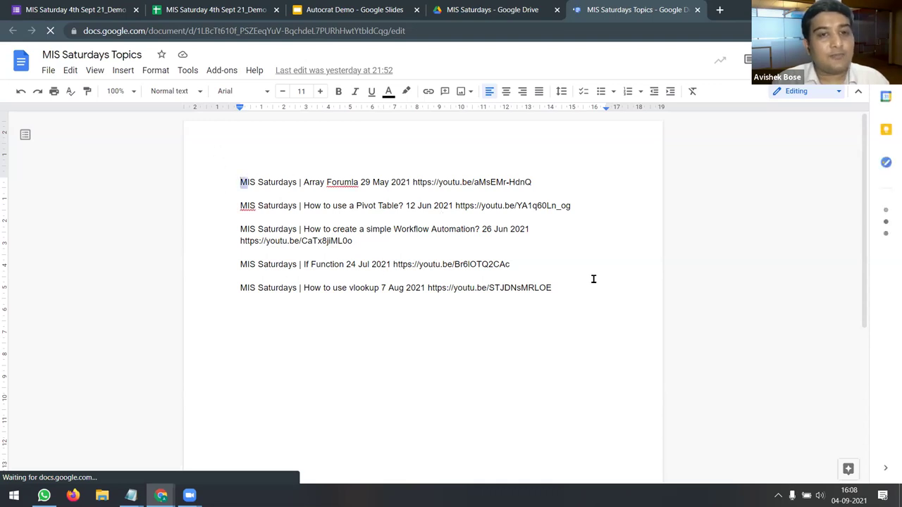
key("ctrl+a")
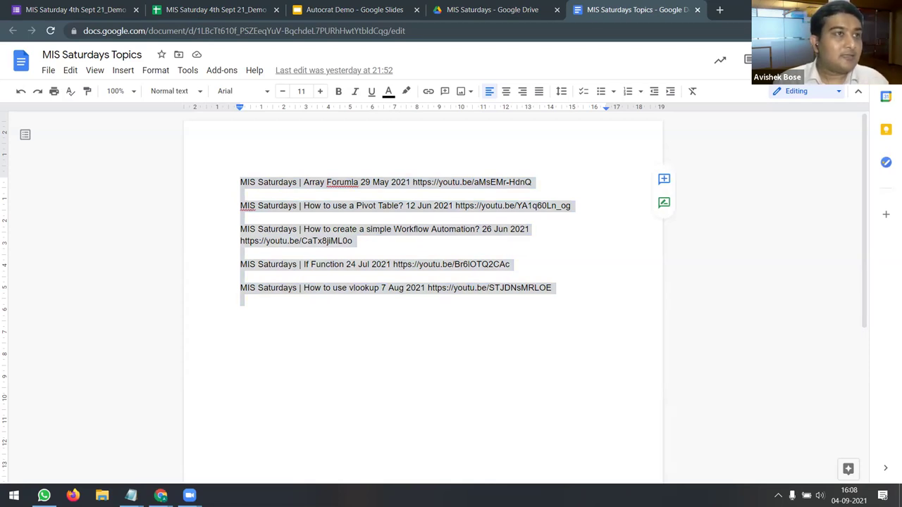
left_click(478, 343)
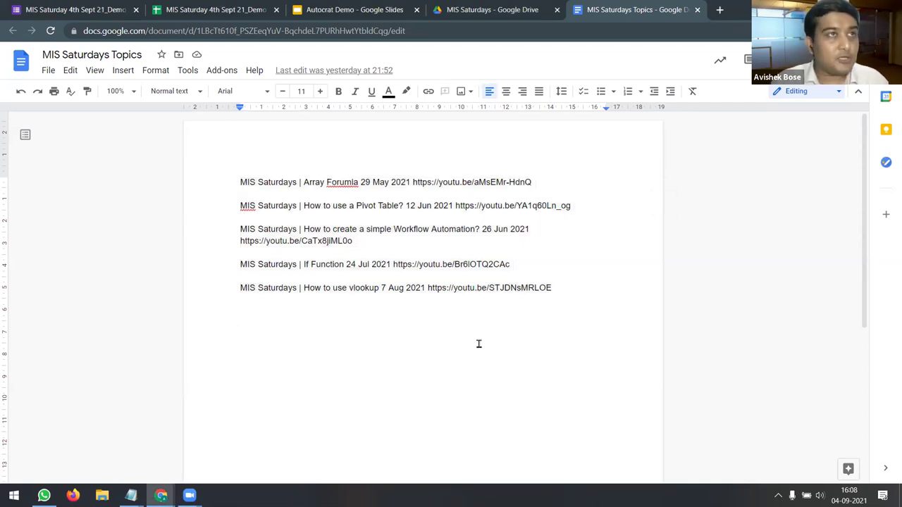
left_click(468, 182)
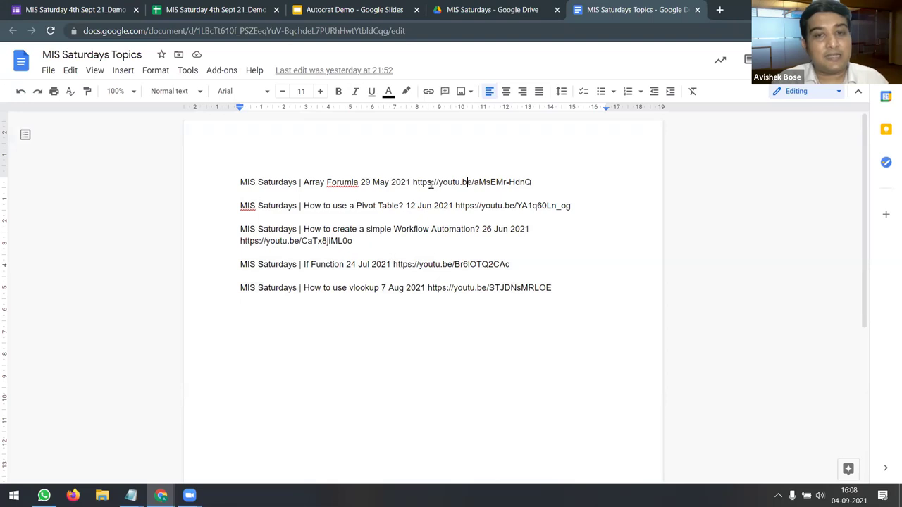
left_click_drag(415, 182, 533, 182)
key("ctrl+c")
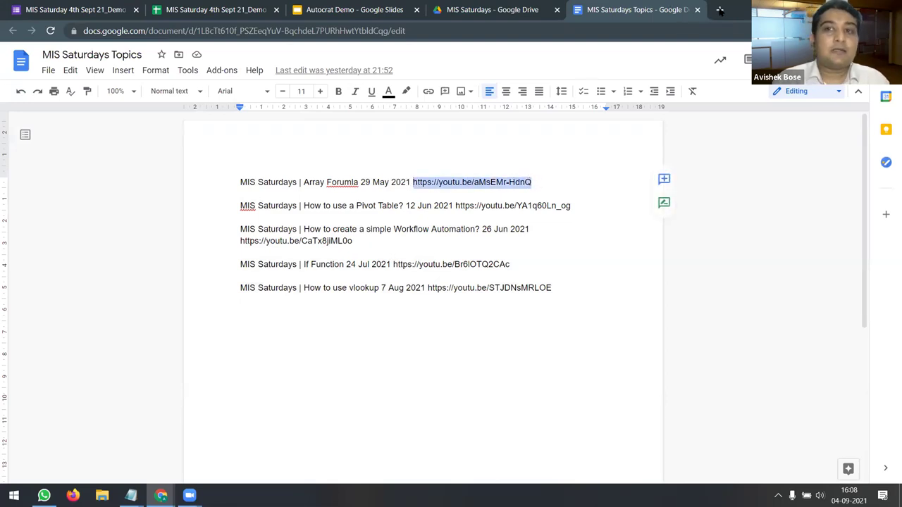
left_click(719, 9)
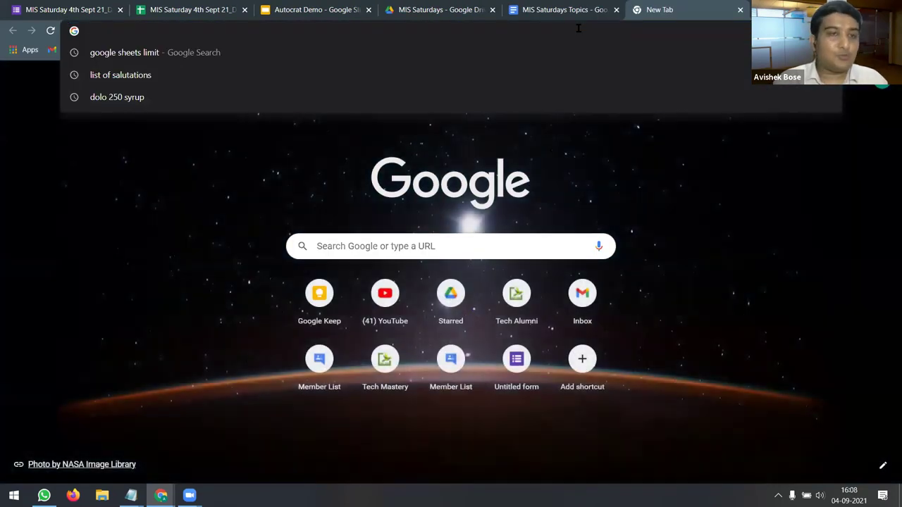
Step: Load the pasted Array Forumla link in YouTube, pause the video, then close that tab
key("ctrl+v")
key("Return")
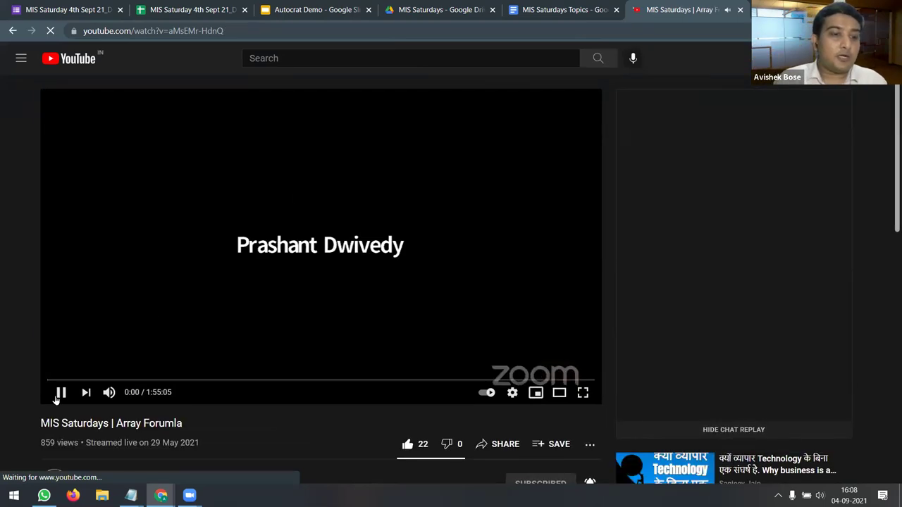
left_click(221, 278)
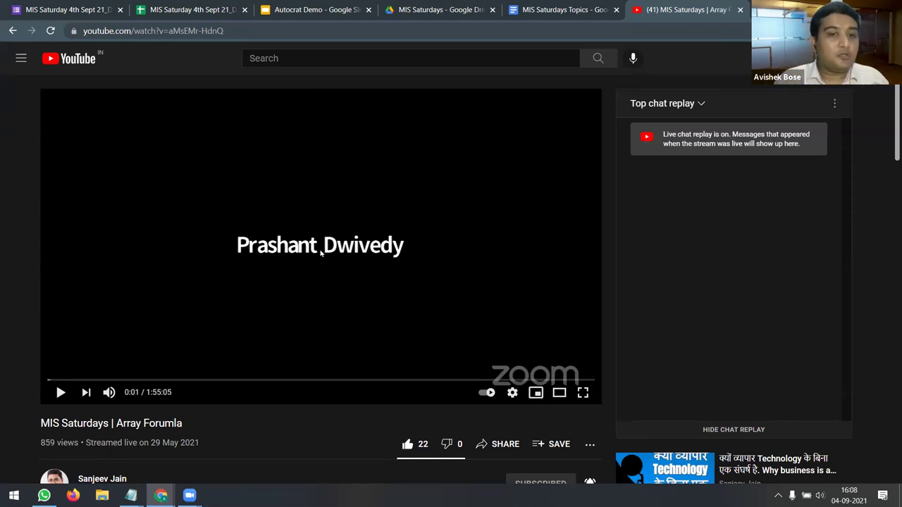
scroll(319, 259, "down", 3)
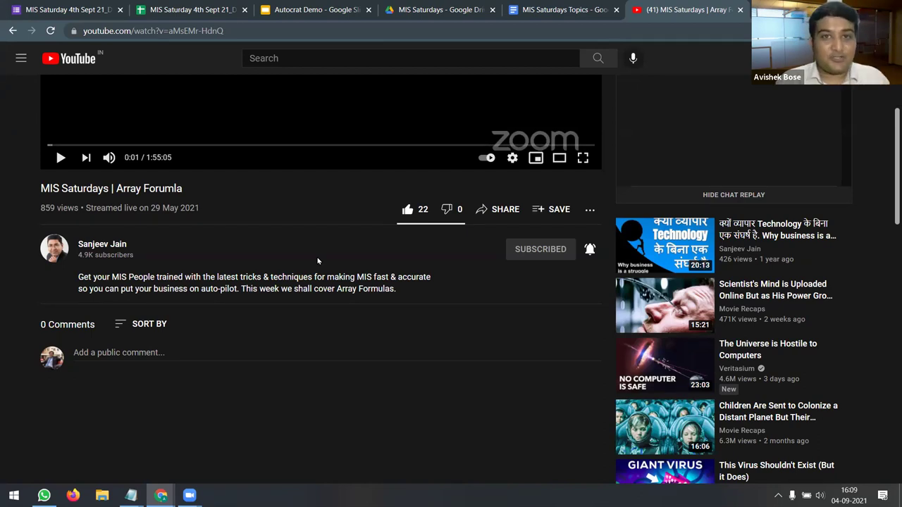
scroll(318, 261, "up", 3)
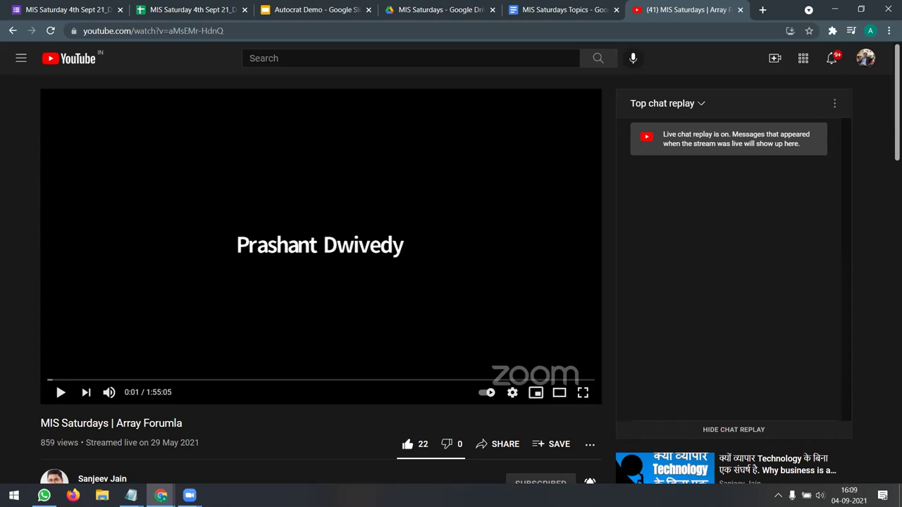
left_click(740, 10)
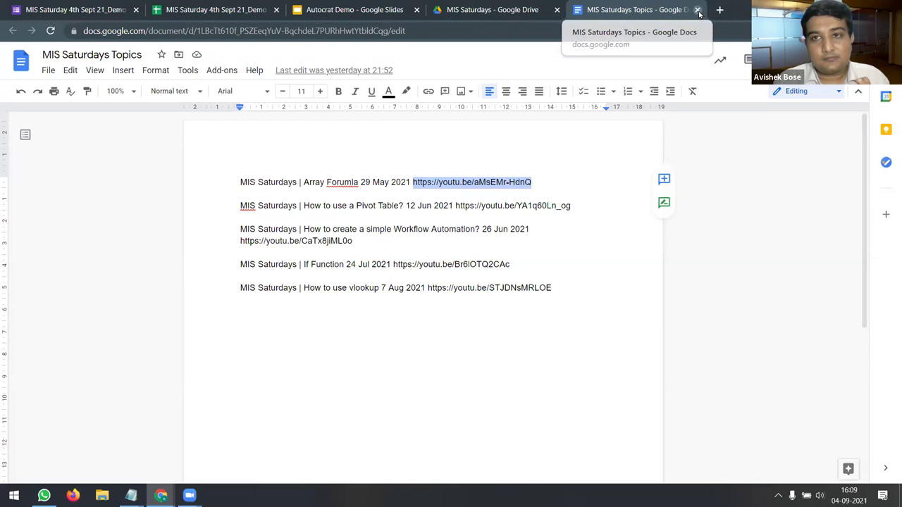
Step: Move the three leftover certificate PDFs from MIS Saturdays into folder 040921
left_click(697, 10)
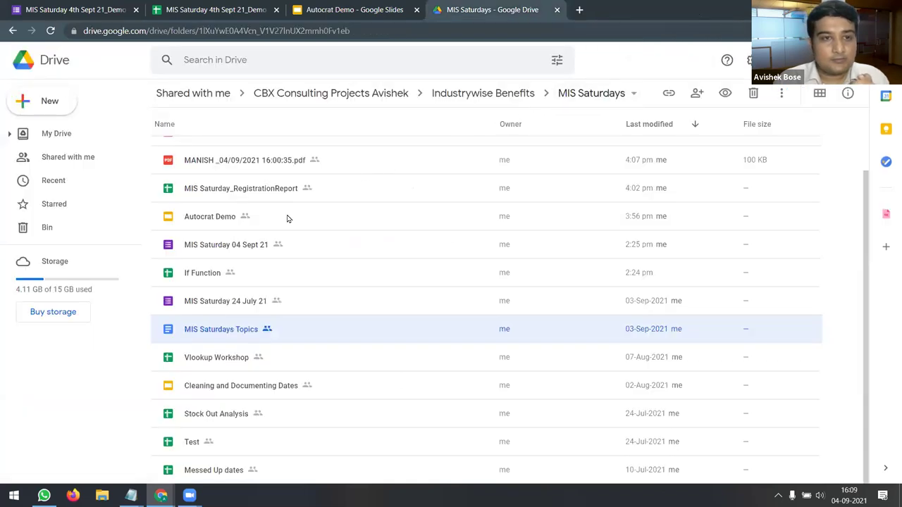
scroll(287, 218, "up", 2)
left_click(248, 239)
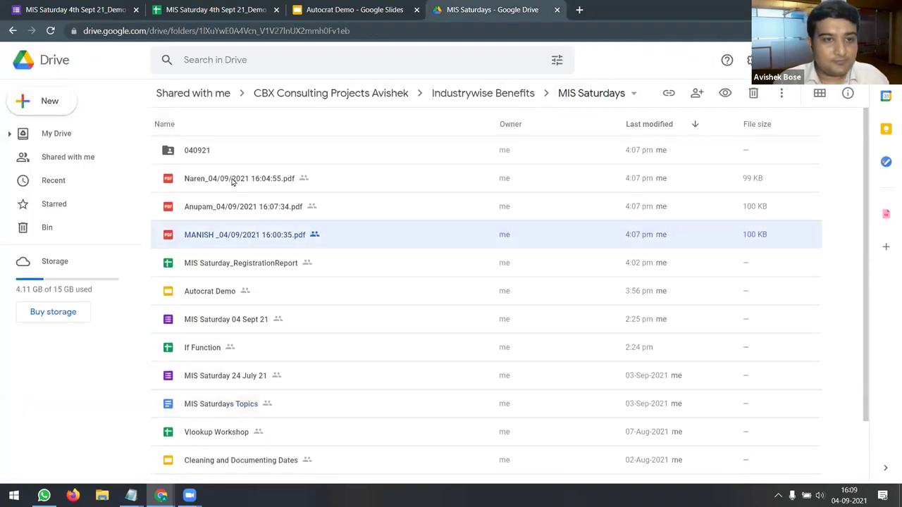
left_click(233, 182, "shift")
left_click_drag(232, 181, 216, 151)
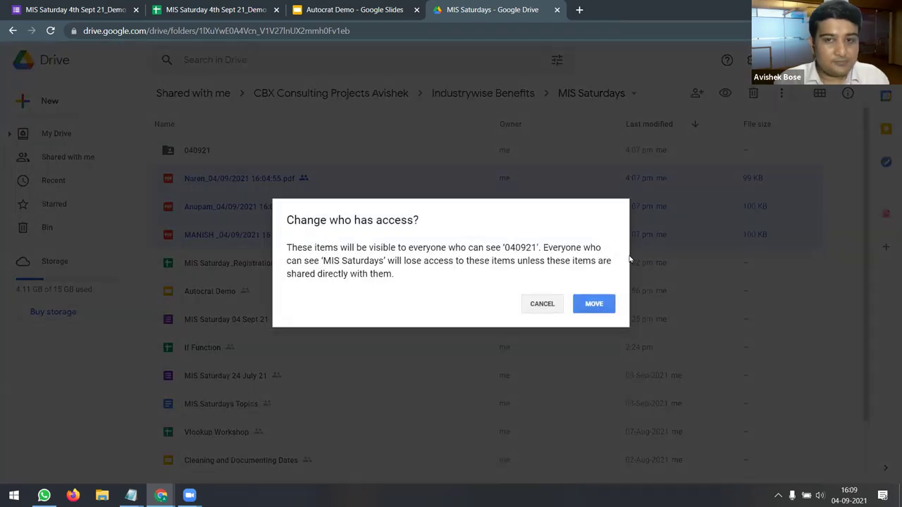
left_click(593, 303)
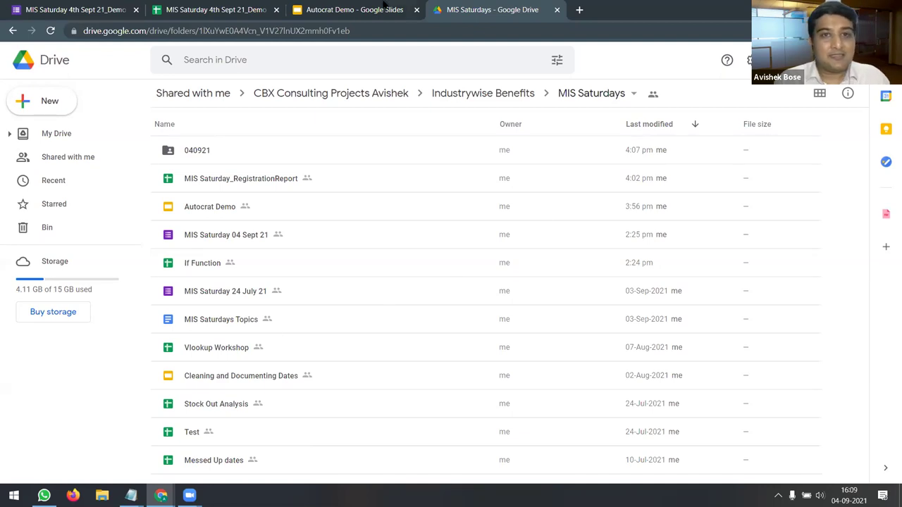
left_click_drag(324, 21, 246, 8)
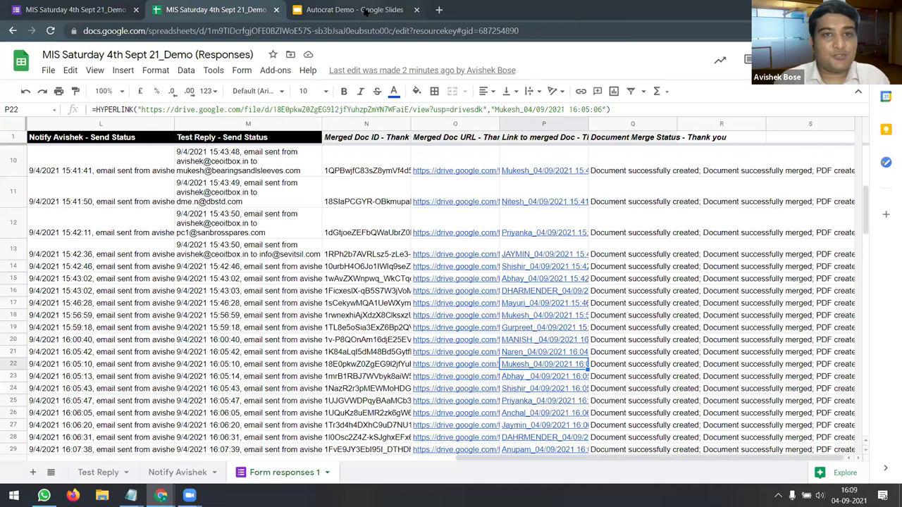
Step: Close the Drive and Slides tabs, review the sheet's merge status columns, then switch to Forms responses
left_click(374, 16)
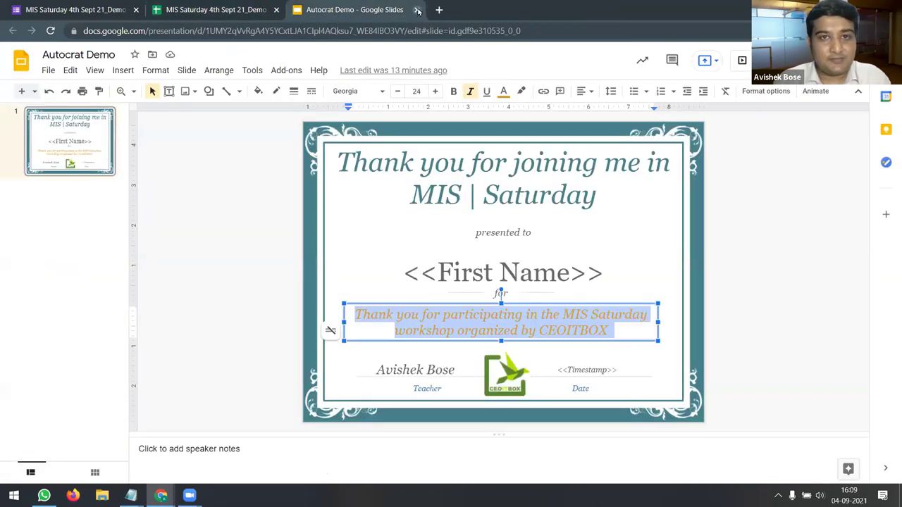
left_click(417, 10)
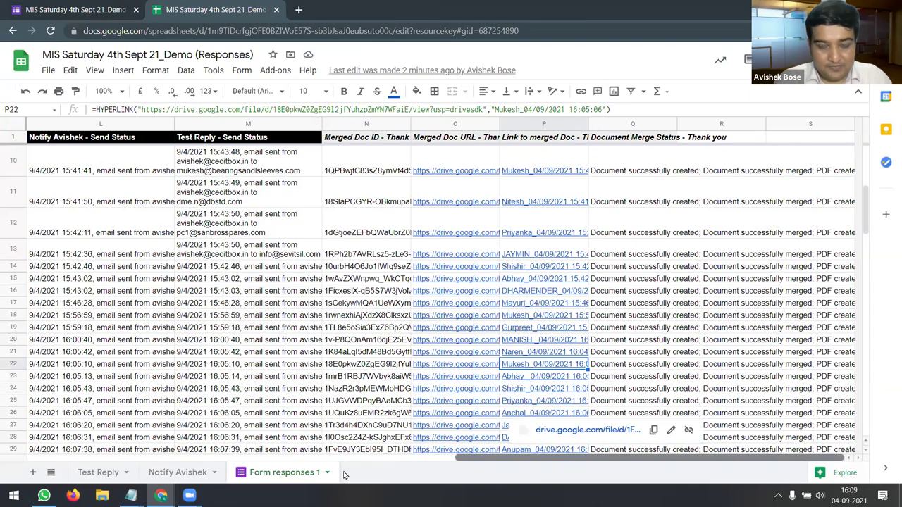
scroll(405, 475, "left", 2)
scroll(218, 296, "left", 10)
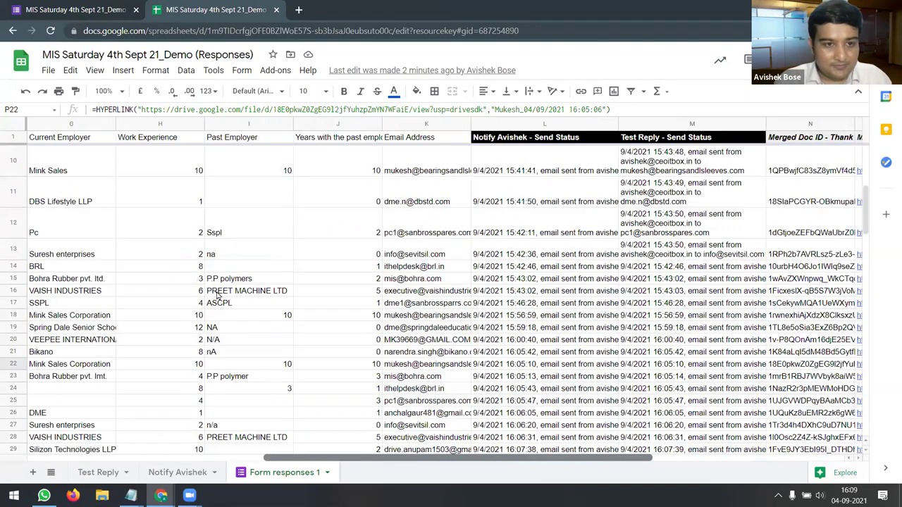
scroll(218, 295, "down", 1)
scroll(219, 296, "up", 6)
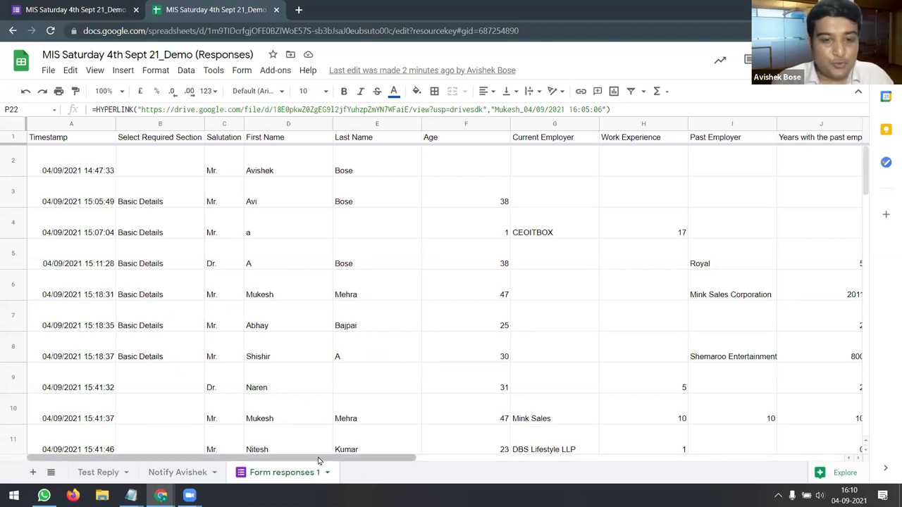
scroll(728, 447, "right", 5)
scroll(727, 447, "right", 10)
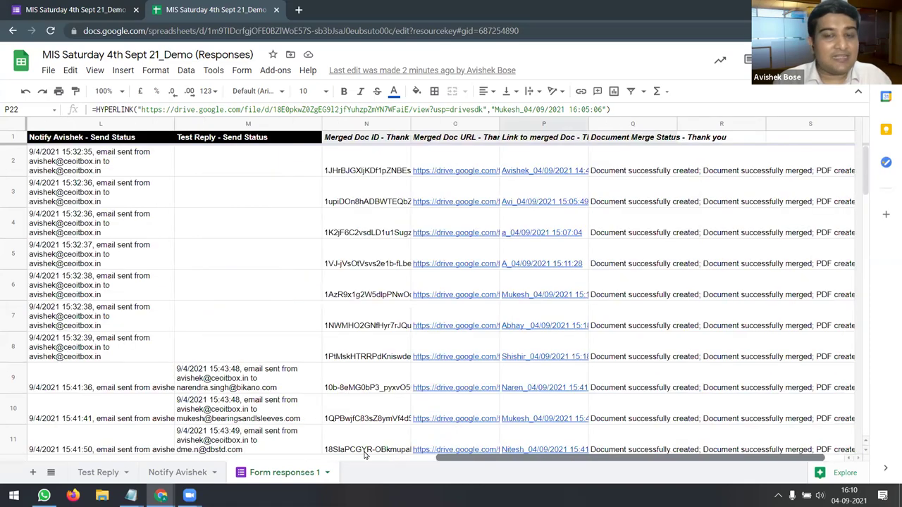
scroll(60, 456, "left", 2)
scroll(60, 456, "left", 10)
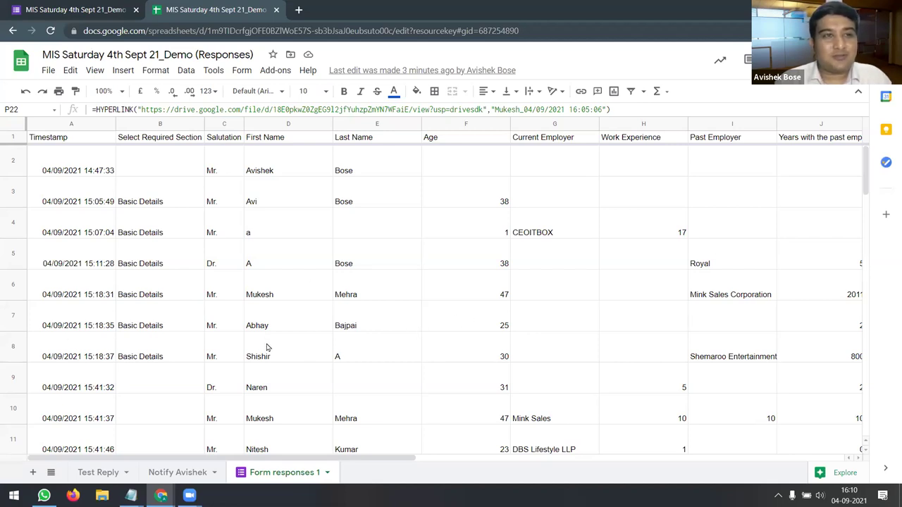
left_click(90, 13)
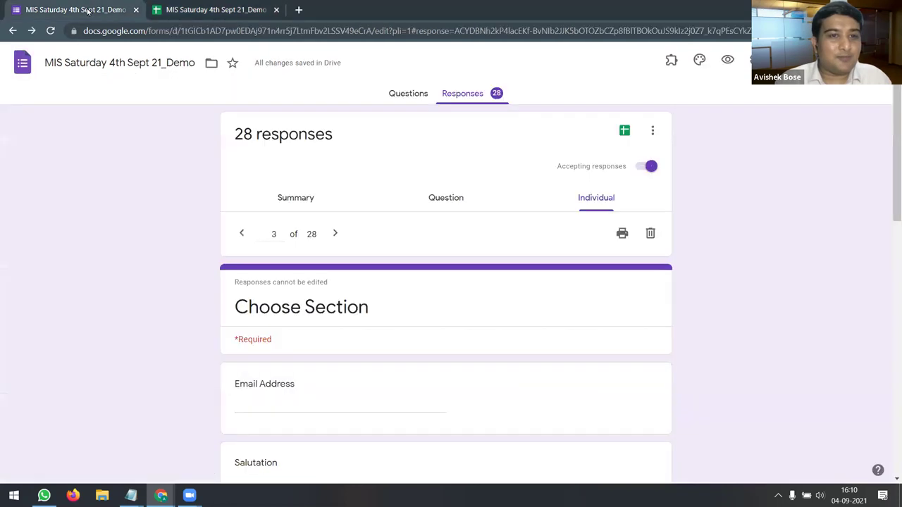
Step: Back on the form's questions, insert a blank question below 'Years with the past employer'
scroll(432, 269, "down", 8)
scroll(431, 269, "up", 4)
scroll(430, 274, "up", 5)
left_click(402, 97)
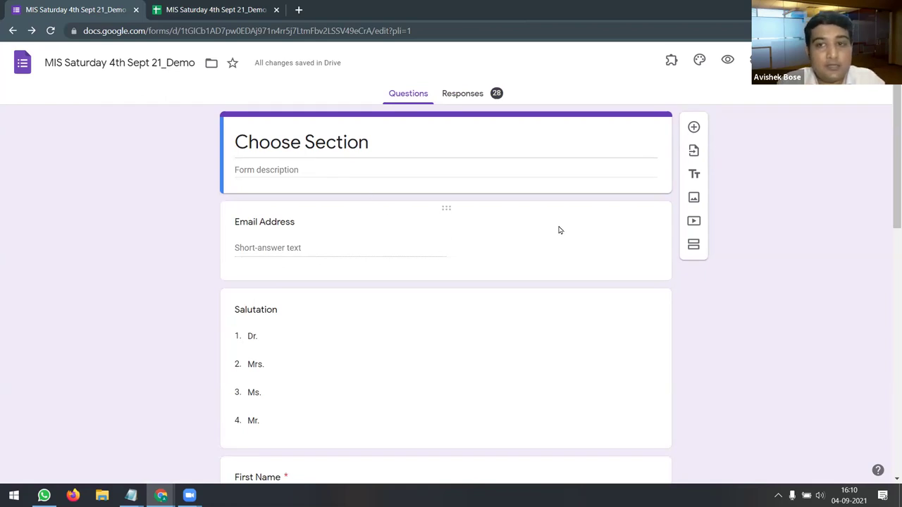
scroll(556, 229, "down", 10)
left_click(382, 417)
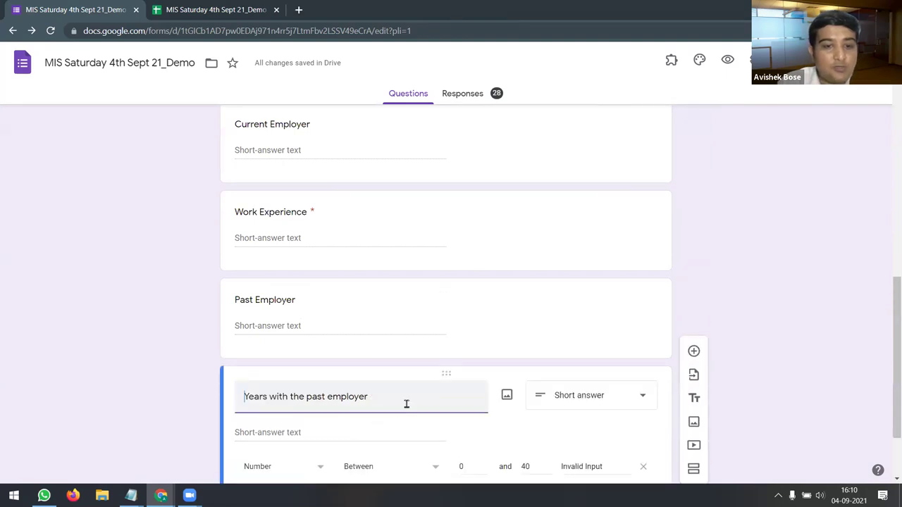
left_click(406, 432)
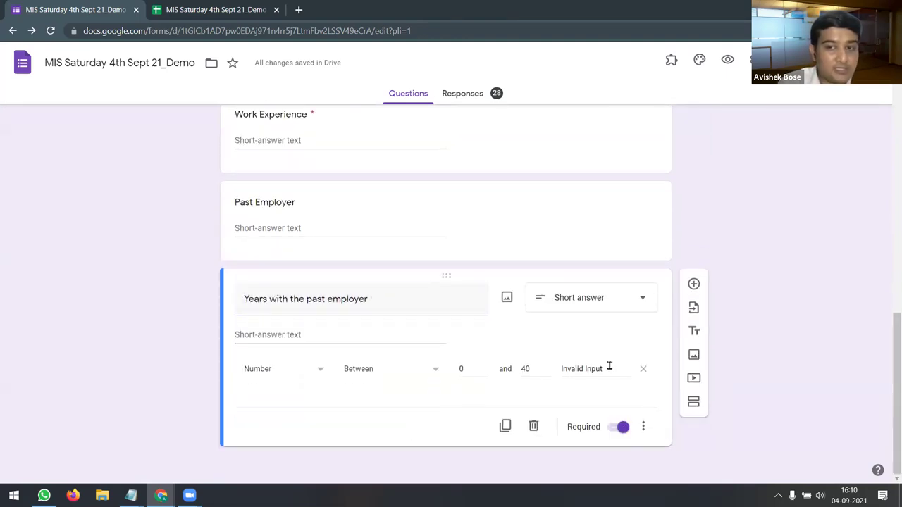
left_click(694, 284)
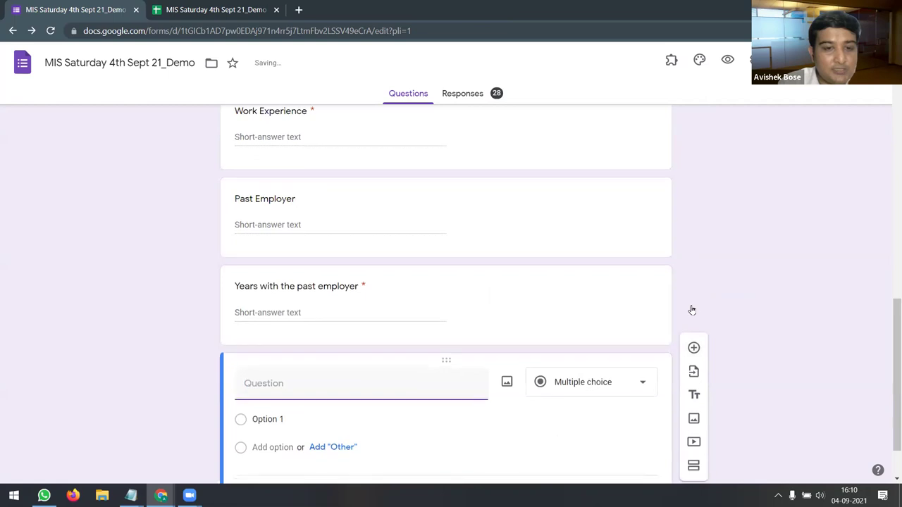
Step: Turn the new question into a file-upload question titled 'Attach Resume'
left_click(639, 315)
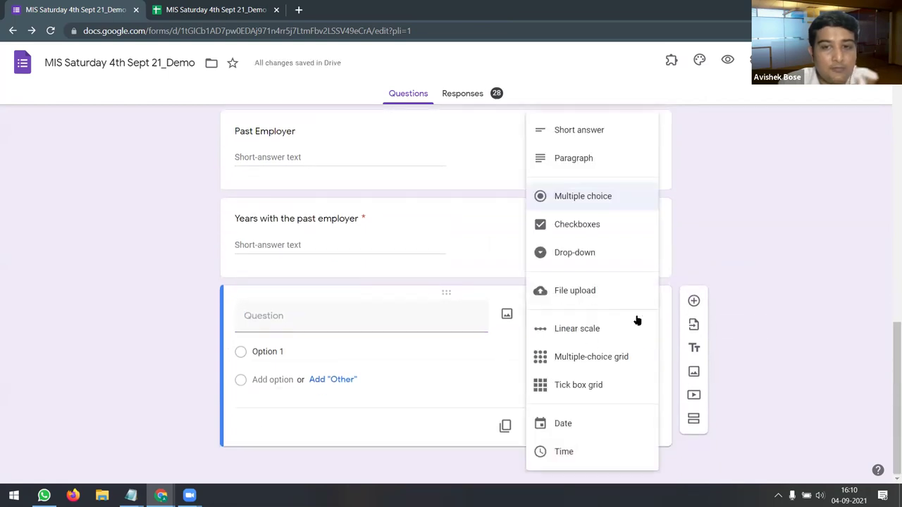
left_click(594, 297)
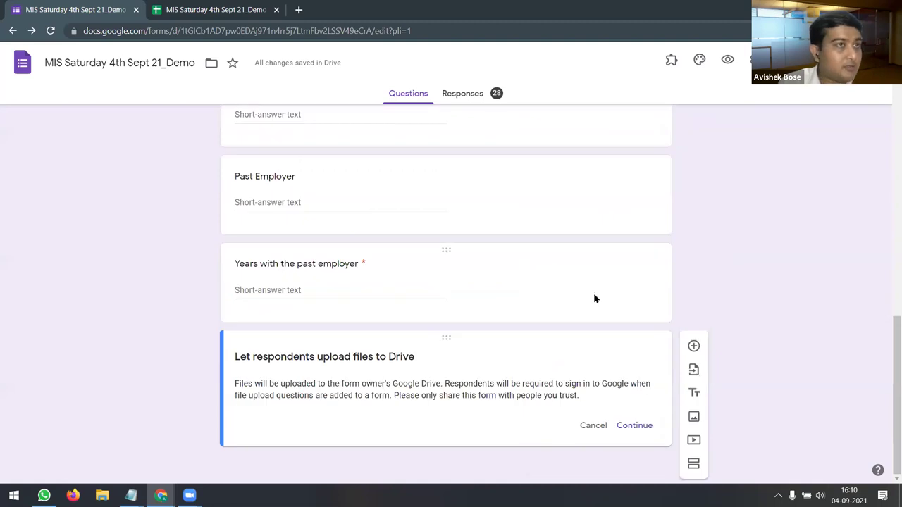
left_click(641, 427)
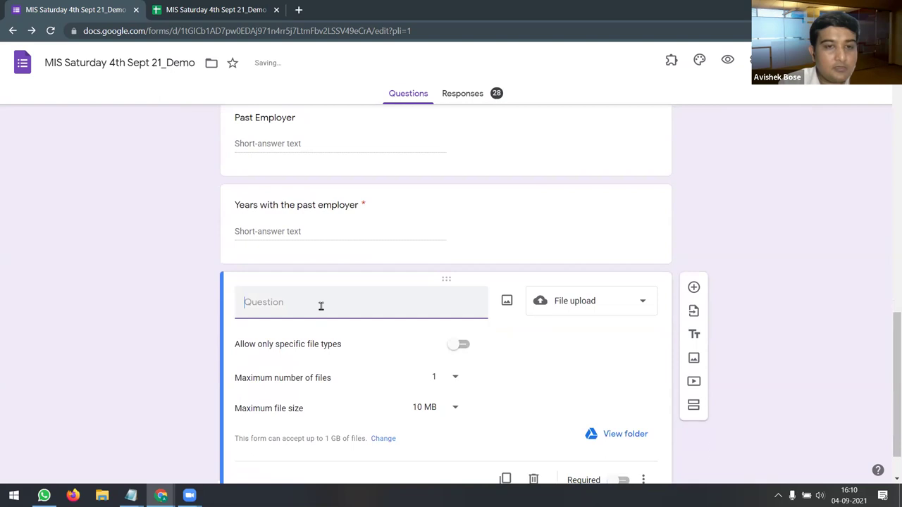
type("Atta")
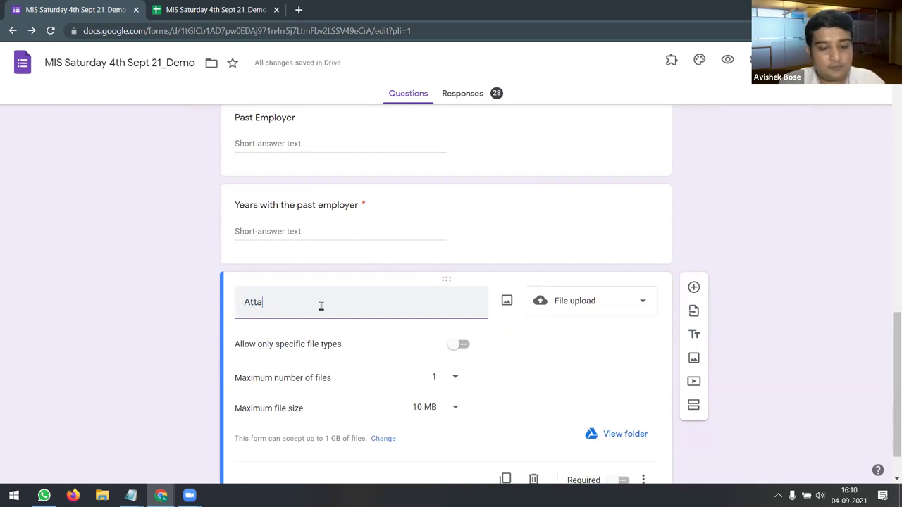
type("ch Resume")
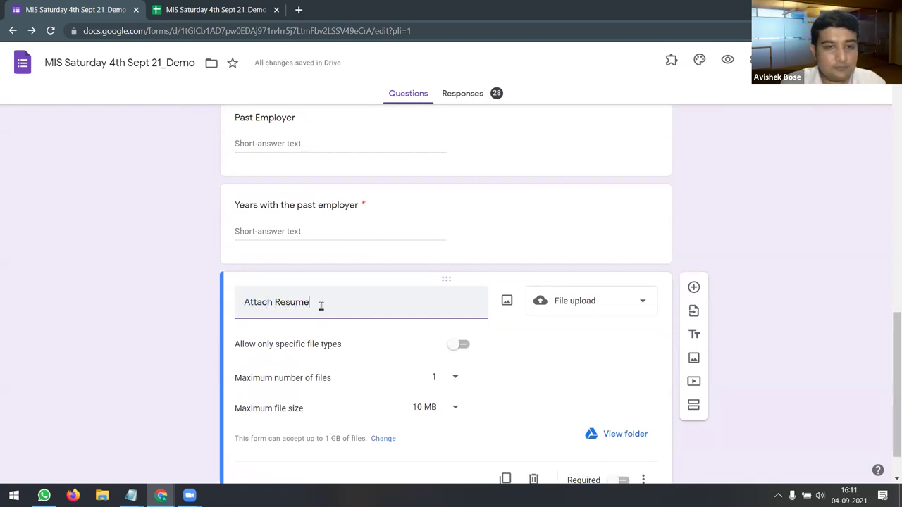
Step: Allow only specific file types, keep 1 file and 10 MB max, then preview the form
left_click(459, 344)
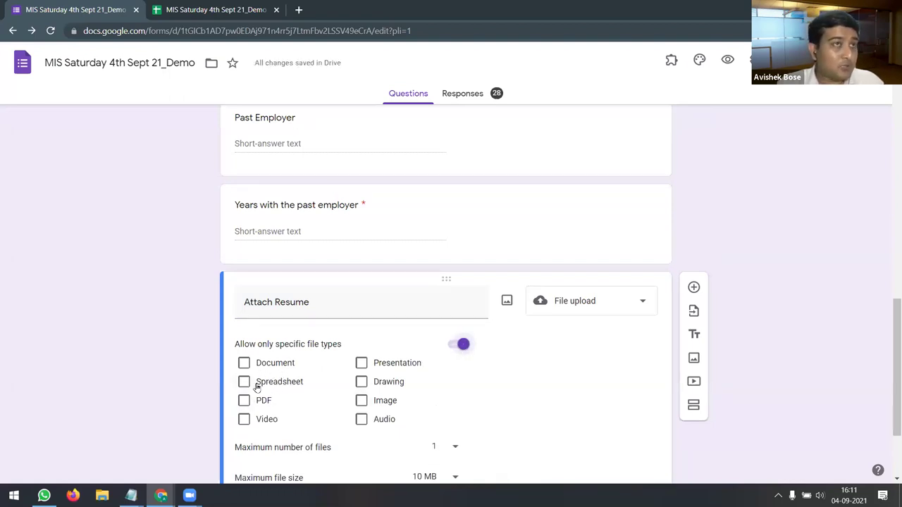
scroll(490, 379, "down", 1)
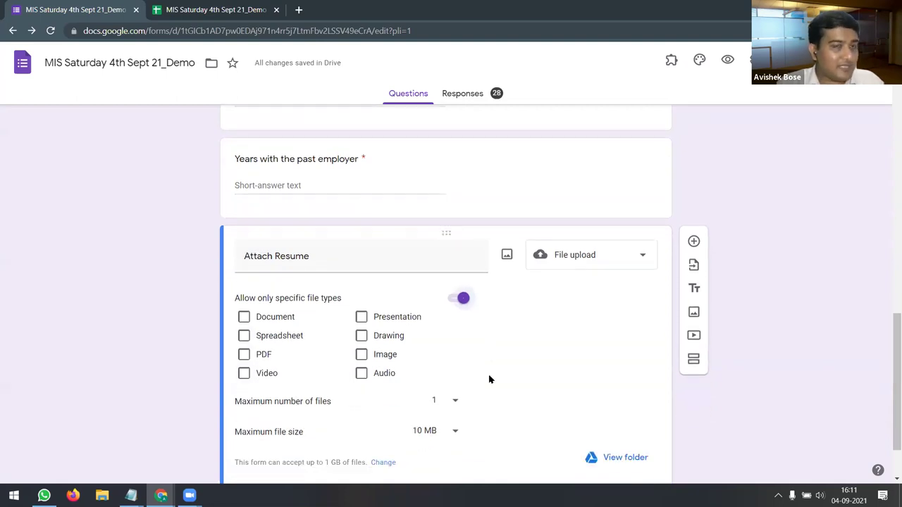
scroll(490, 379, "down", 3)
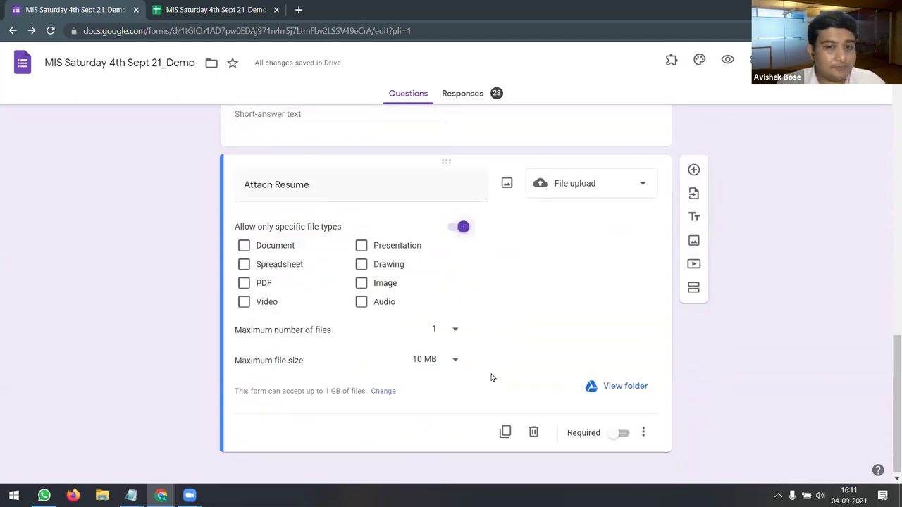
left_click(451, 324)
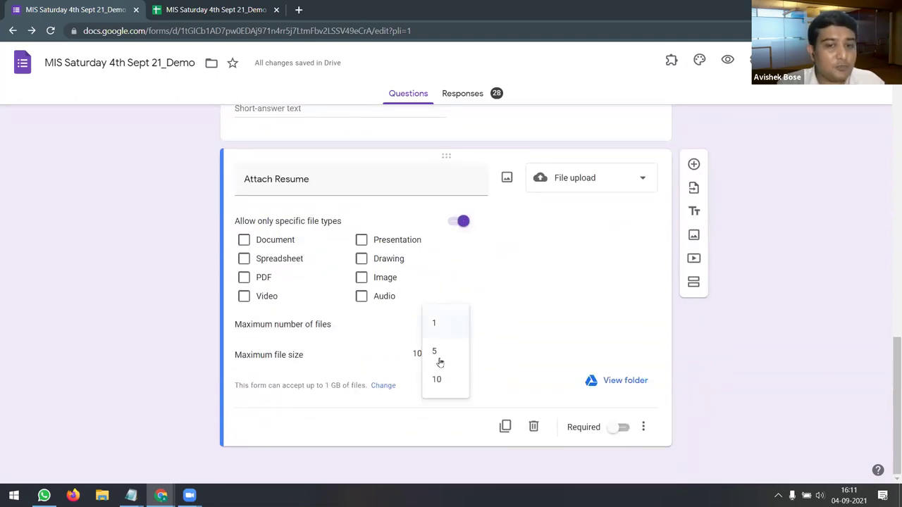
left_click(506, 346)
left_click(451, 355)
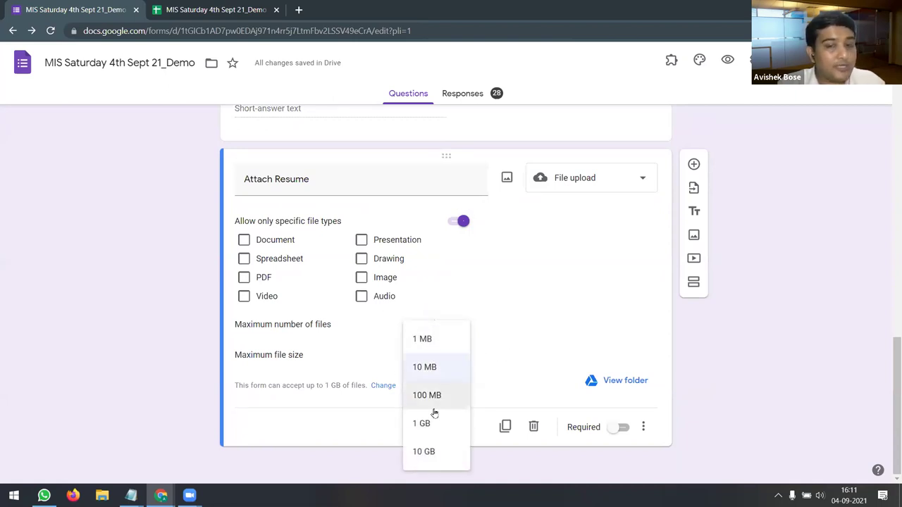
left_click(430, 374)
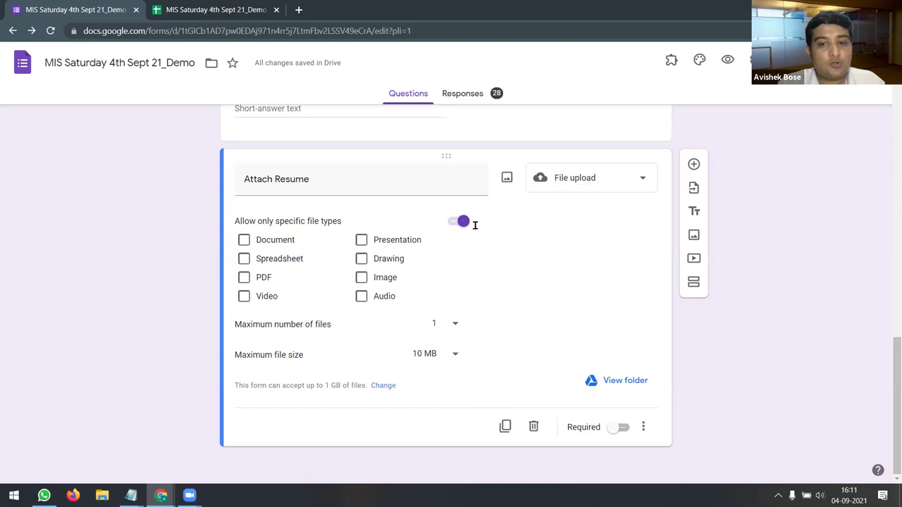
left_click(729, 60)
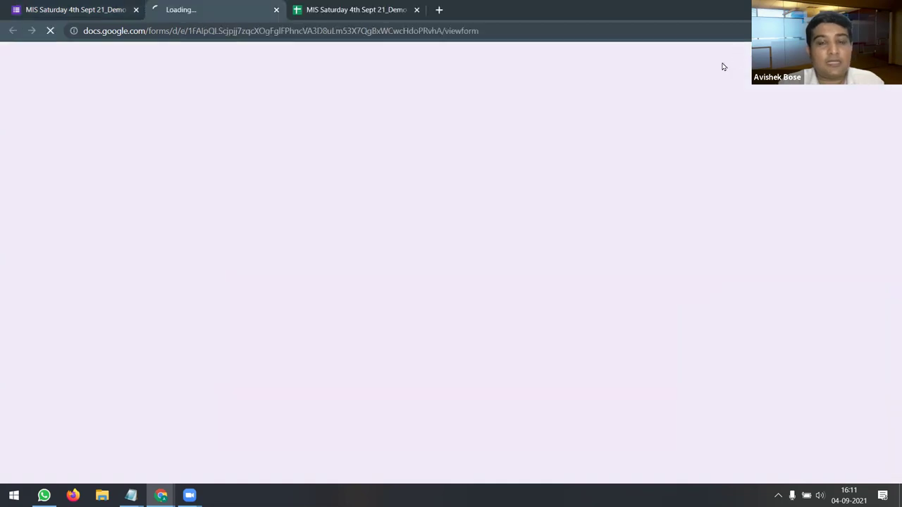
Step: Confirm the preview ends with the 'Attach Resume' upload, then switch back to the responses spreadsheet
scroll(481, 162, "down", 15)
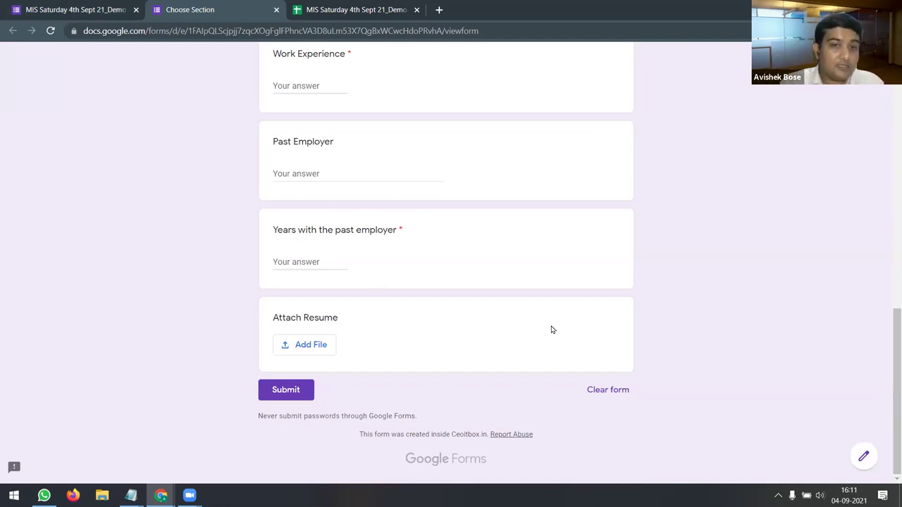
scroll(547, 329, "up", 15)
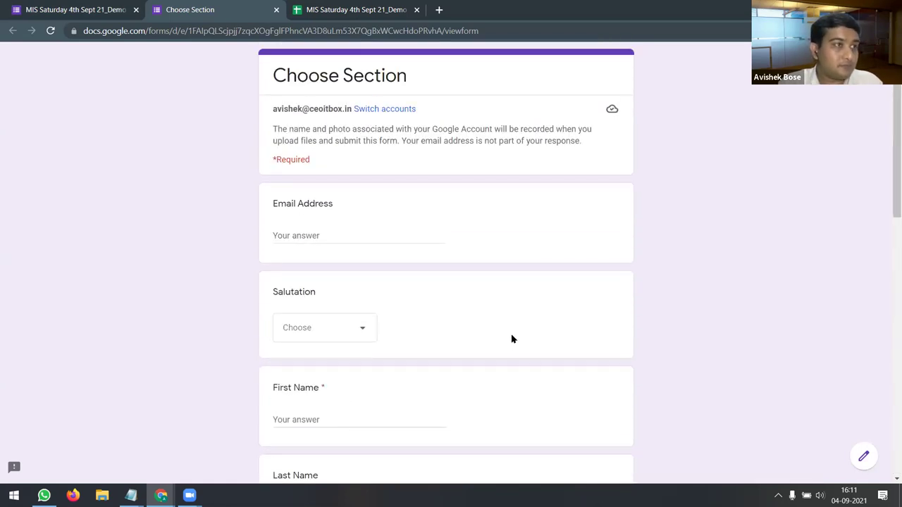
scroll(512, 339, "down", 15)
scroll(512, 339, "down", 1)
scroll(512, 339, "up", 16)
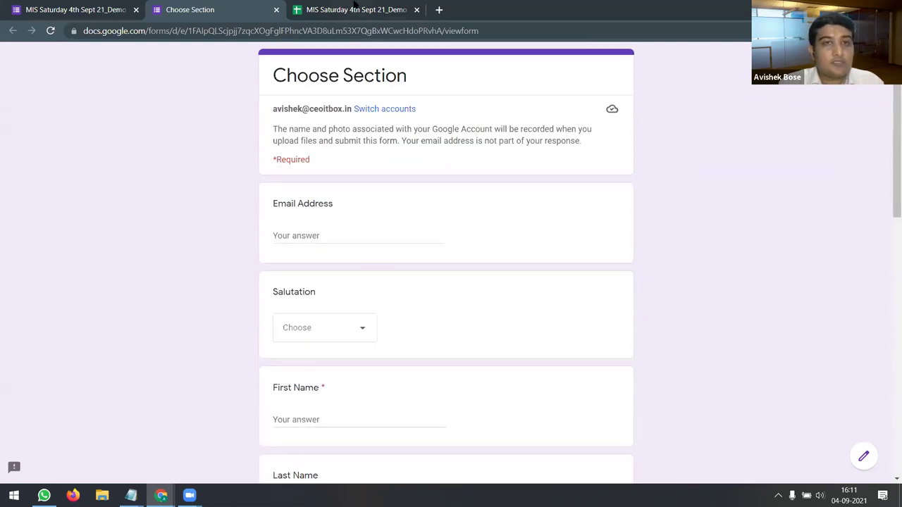
left_click(355, 9)
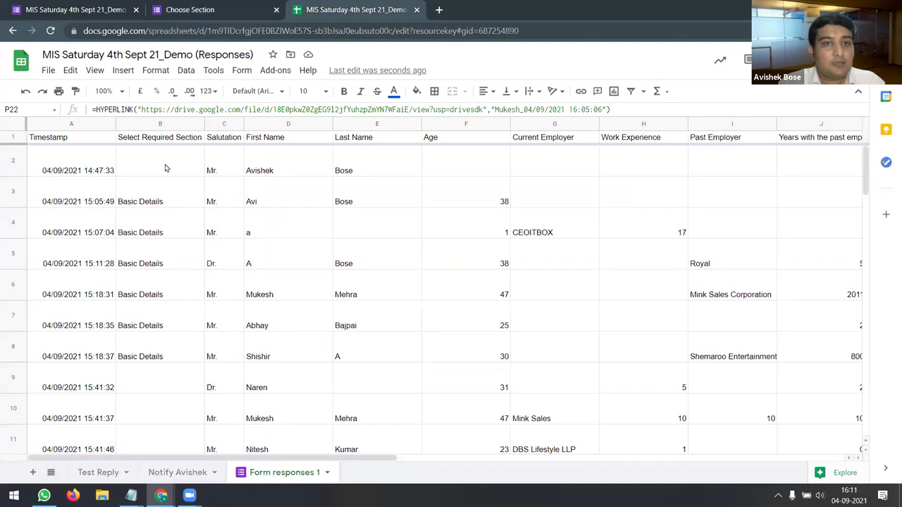